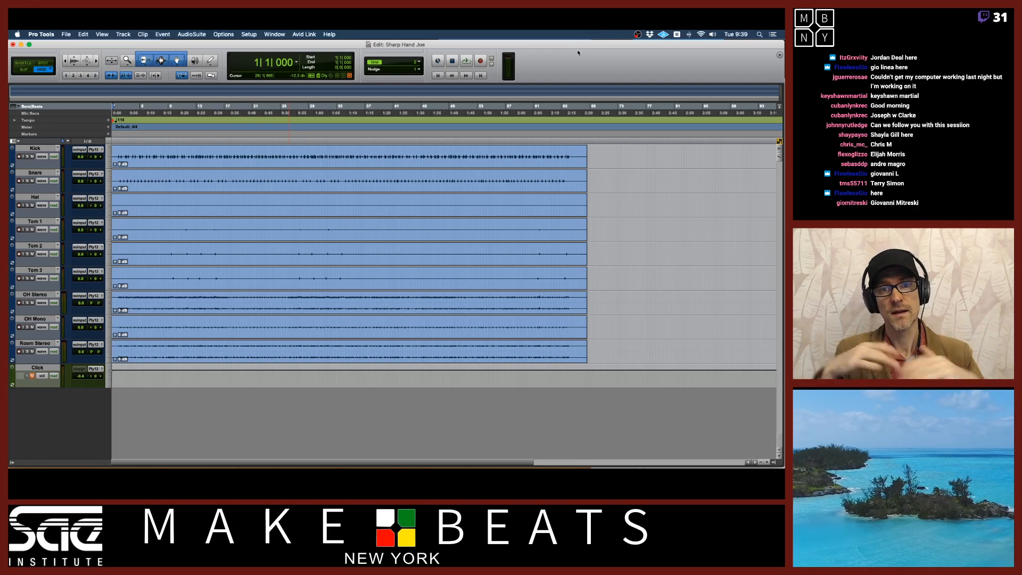
Switch to the attendance spreadsheet and mark three students present with "P" in today's In column
key("super+Tab")
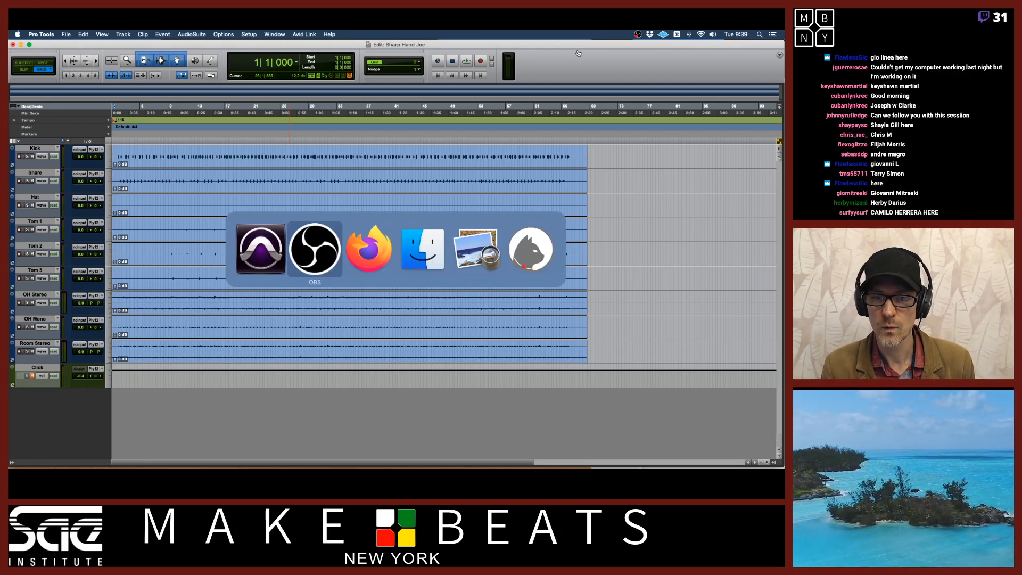
key("super+Tab")
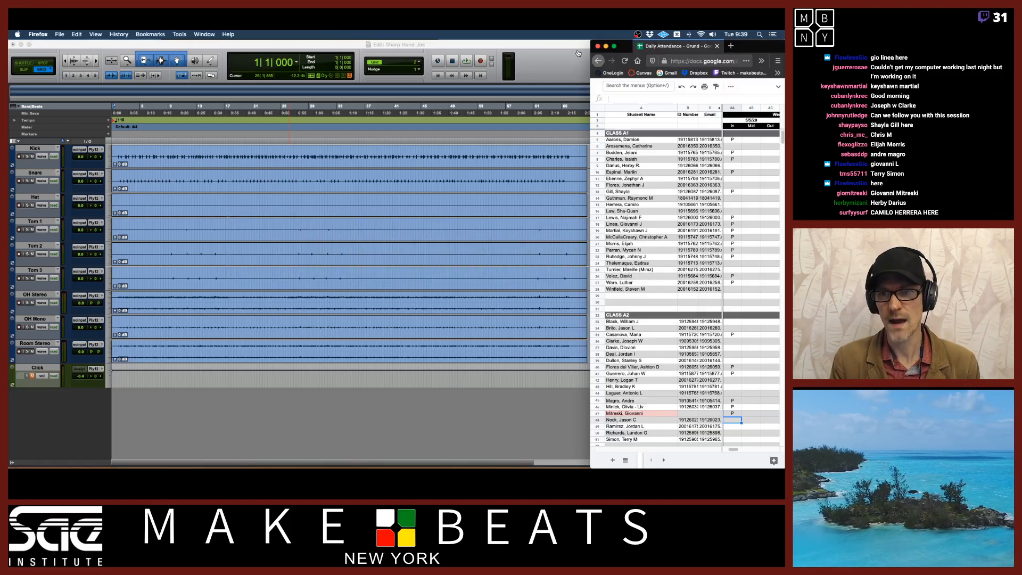
left_click(739, 441)
type("P")
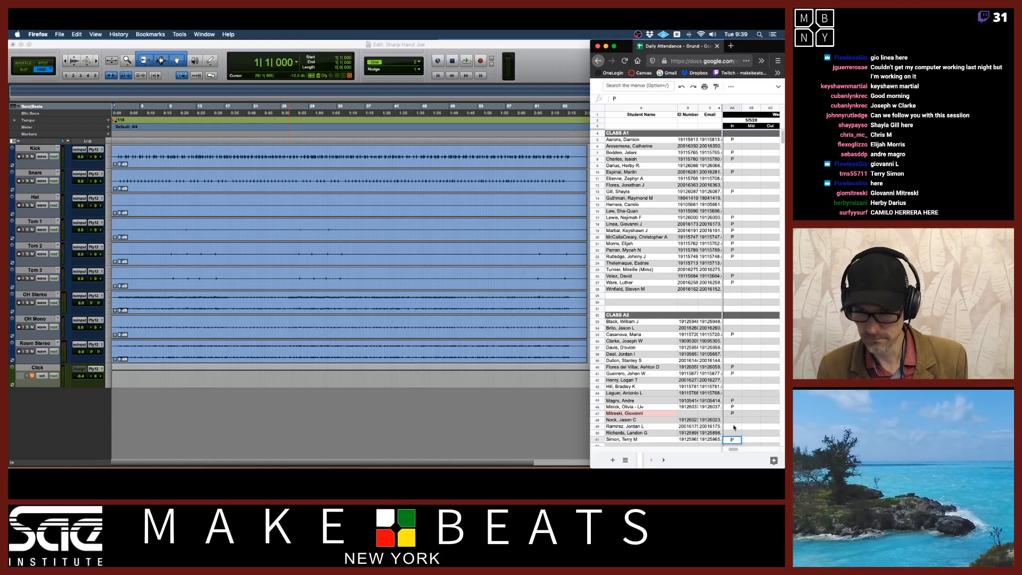
left_click(732, 166)
type("P")
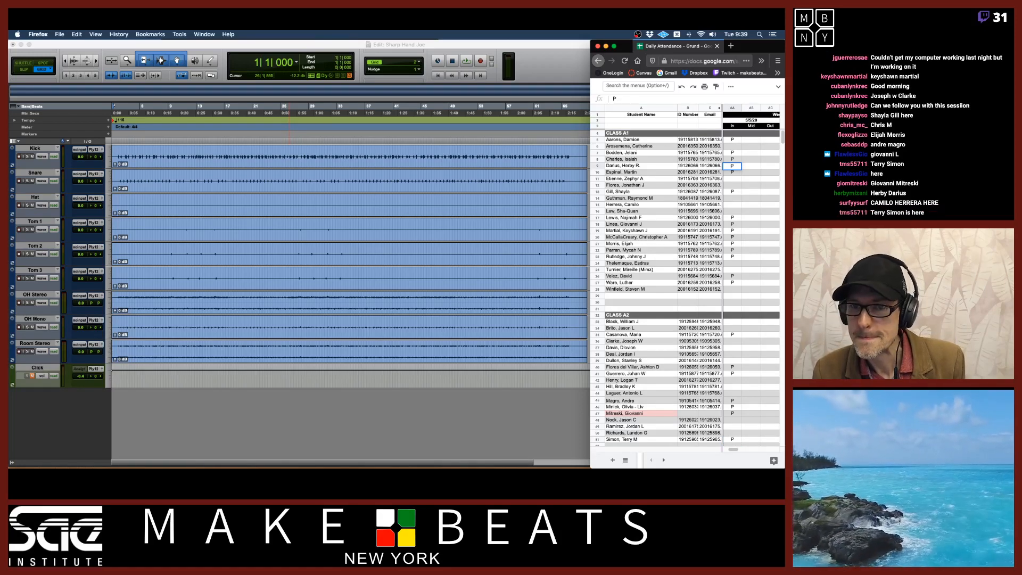
left_click(739, 205)
type("P")
key("Return")
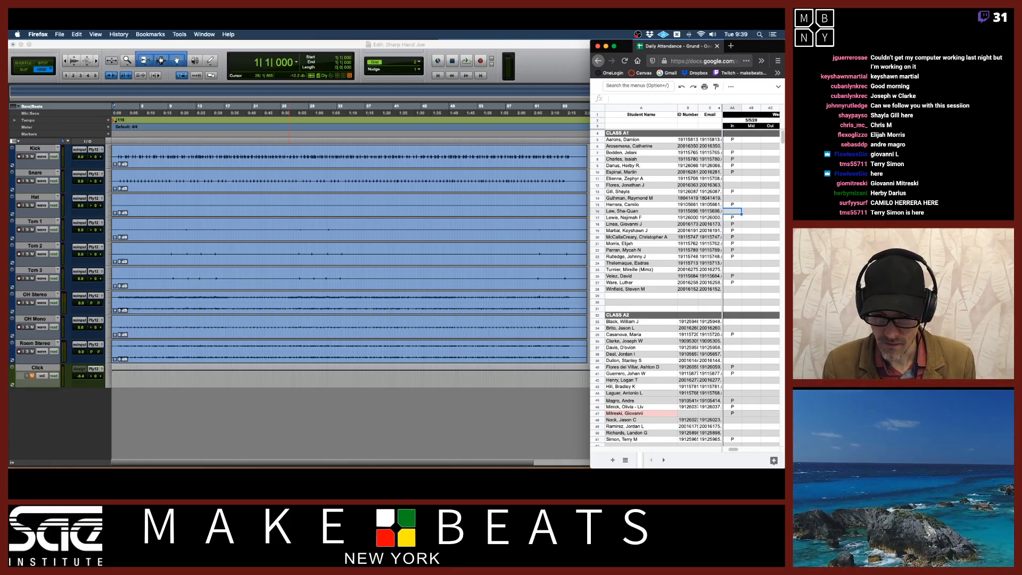
Zoom in horizontally on the drum tracks in the Edit window
left_click(562, 57)
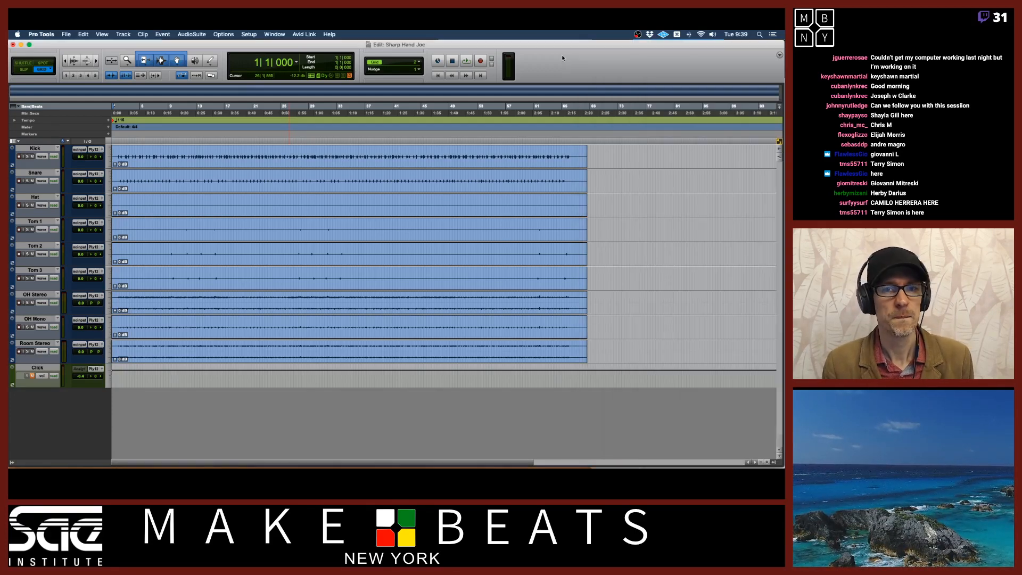
key("super+bracketright")
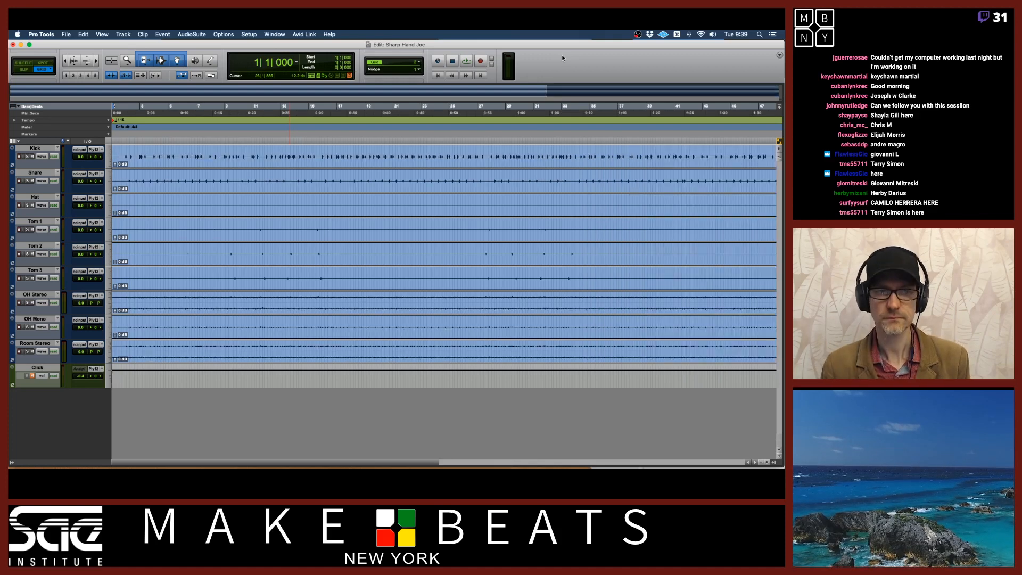
left_click(207, 163)
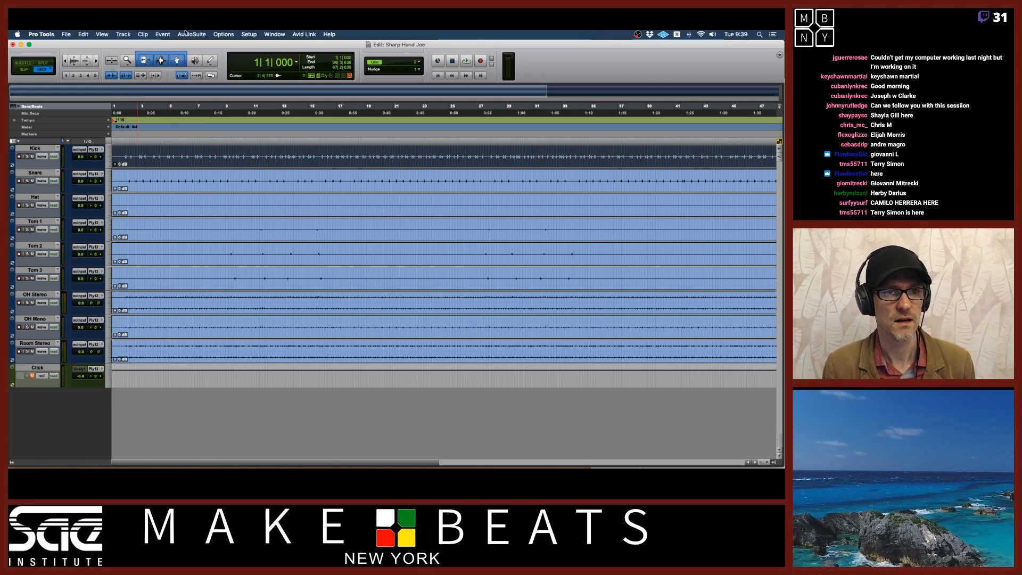
Open the recent PDF "Timing Correction Exercise - Elastic Audio.pdf" in Preview and enlarge and center its window
key("super+Tab")
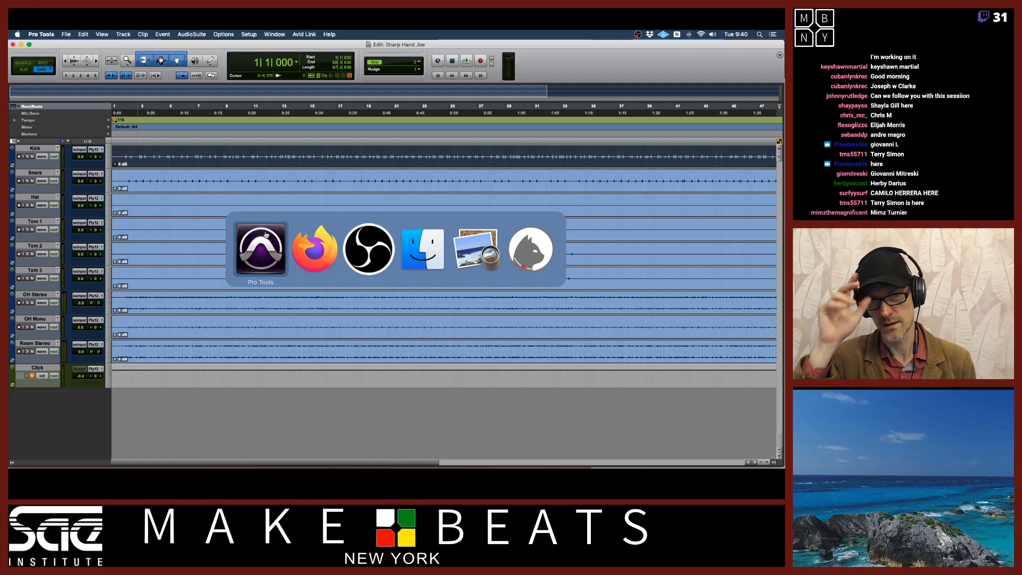
key("super+Tab")
key("super+Tab")
key("super+Tab")
key("super+Tab")
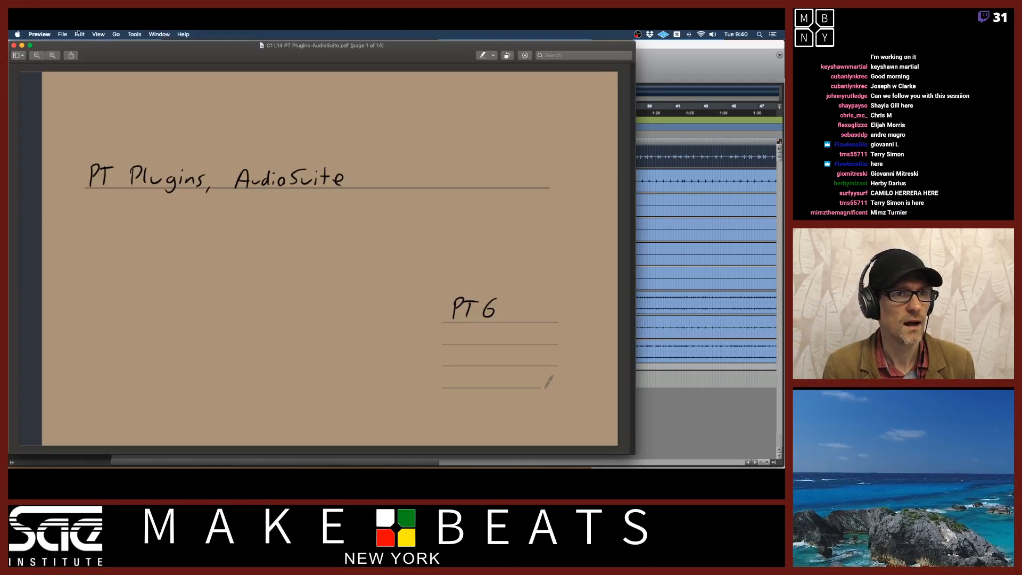
left_click(65, 34)
mouse_move(122, 60)
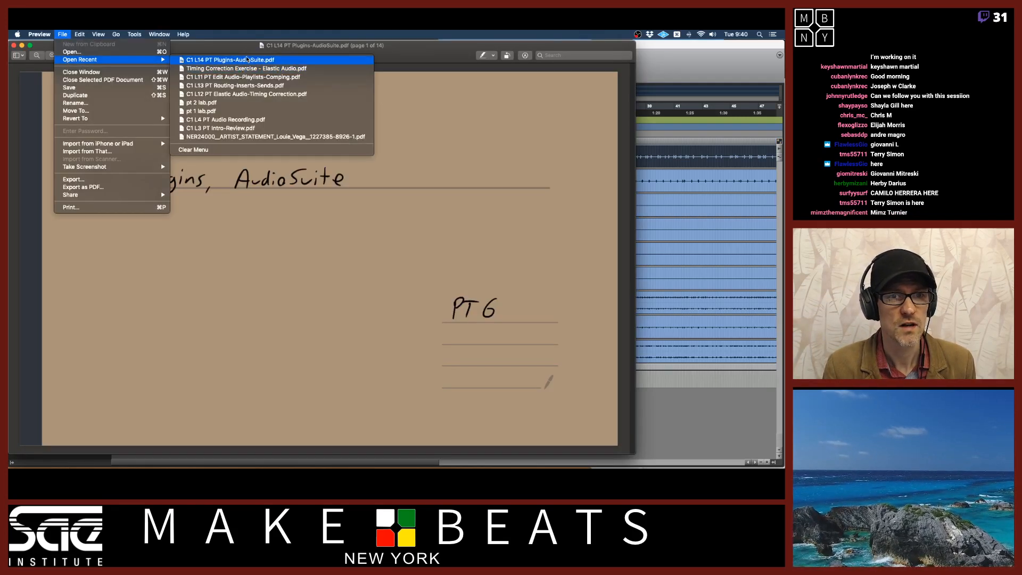
left_click(263, 69)
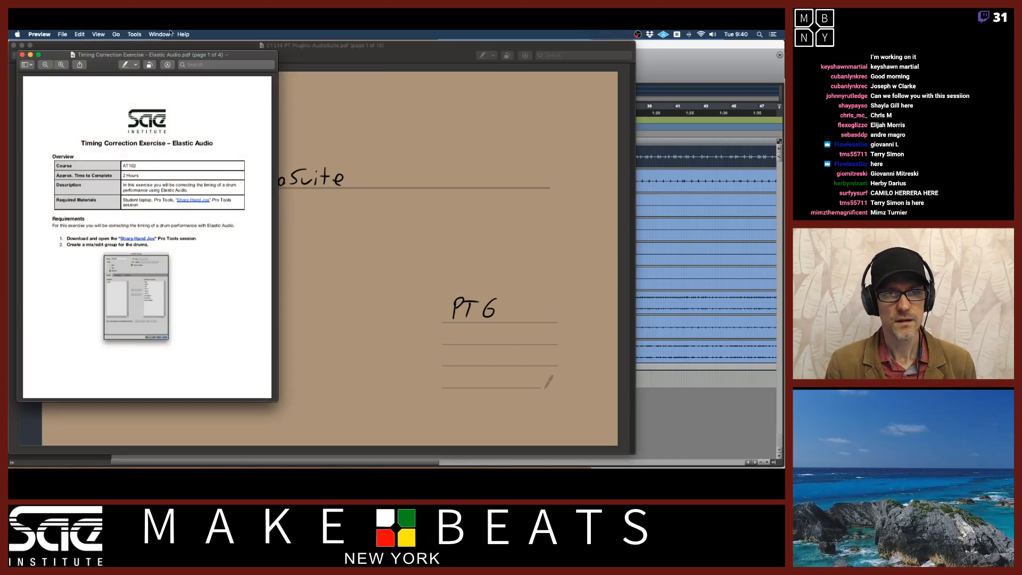
double_click(241, 54)
left_click_drag(258, 47, 443, 46)
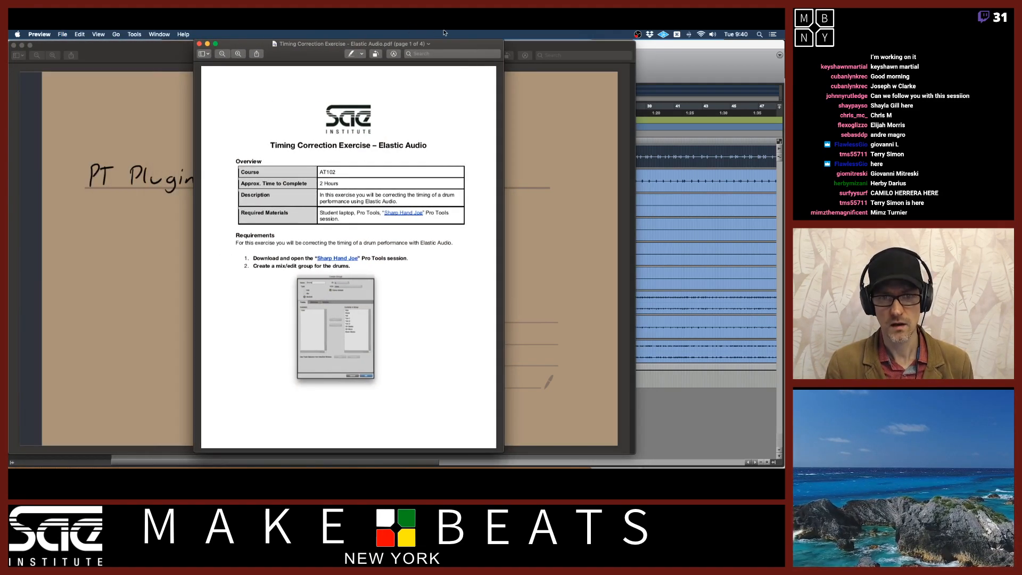
Switch to the attendance spreadsheet and mark another student present with "P"
key("super+Tab")
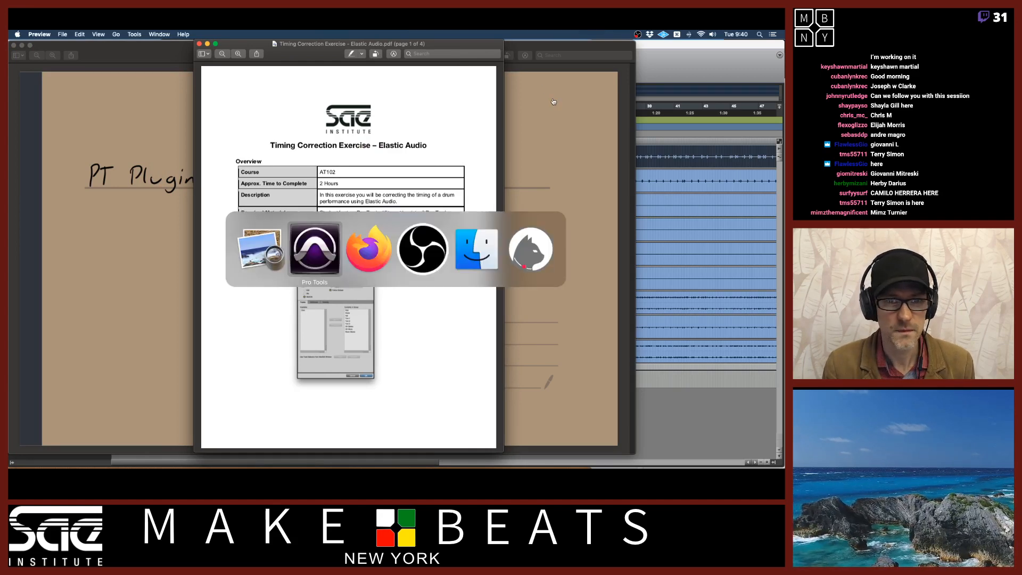
key("super+Tab")
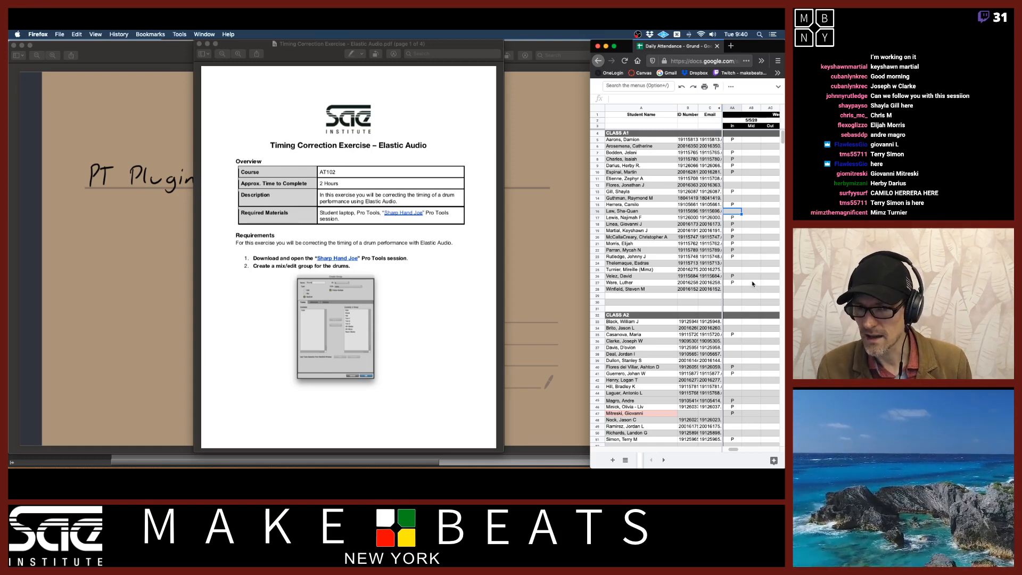
left_click(733, 270)
type("P")
key("Return")
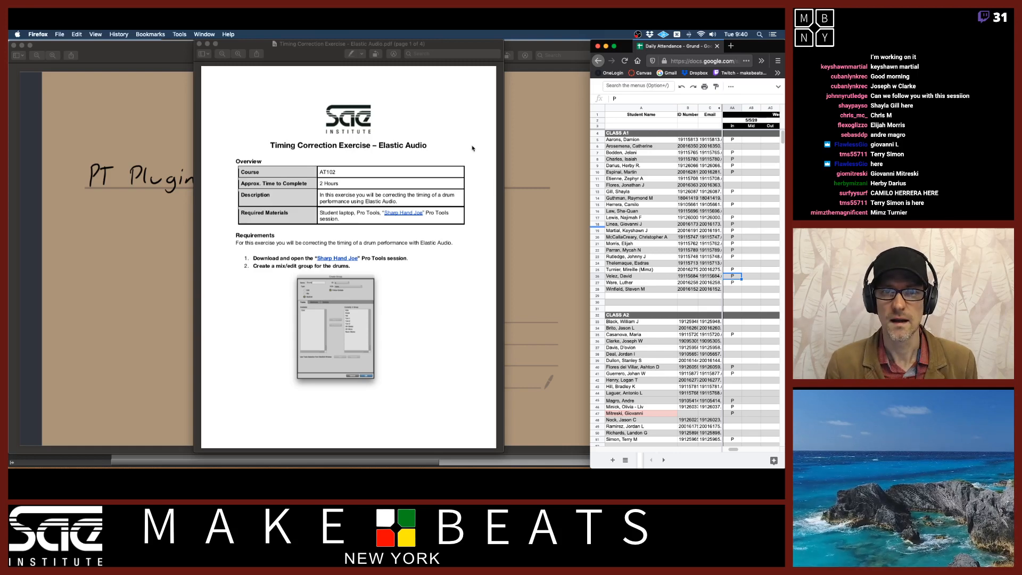
Mark up the "Create a mix/edit group for the drums." instruction in the exercise PDF
left_click(365, 170)
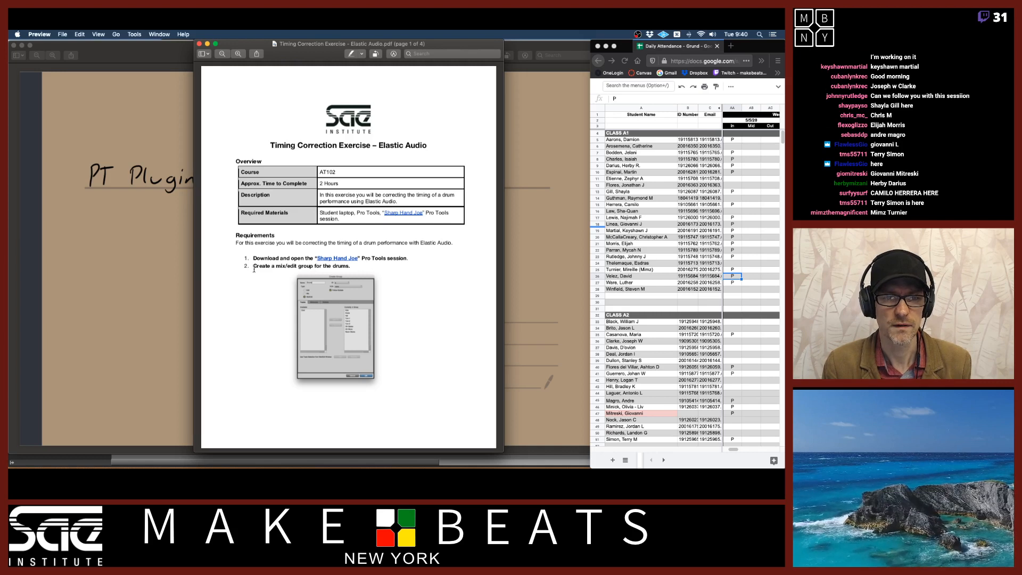
left_click_drag(254, 269, 346, 268)
left_click(346, 267)
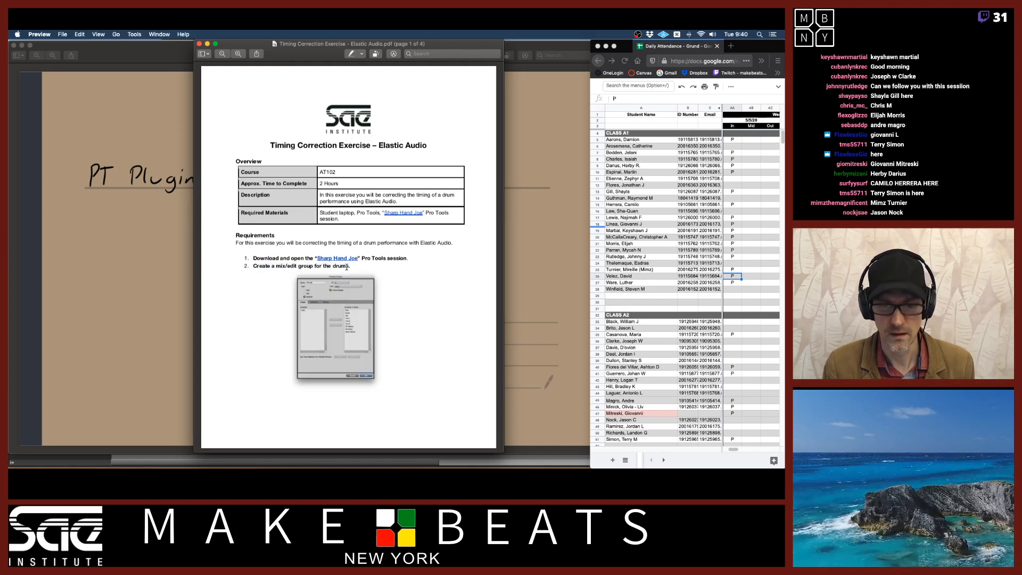
key("super+v")
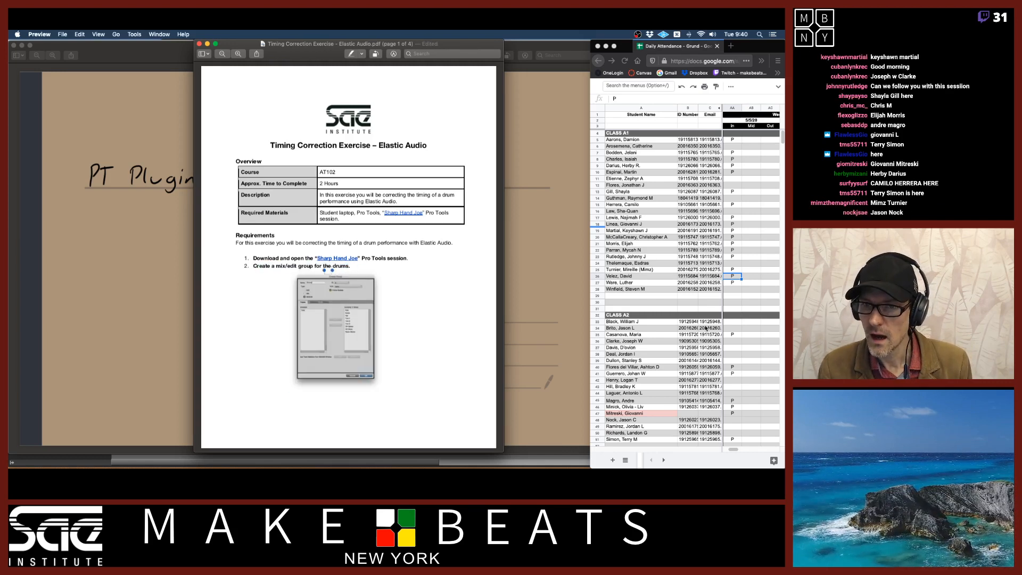
Mark one more student present with "P" in the attendance spreadsheet
left_click(703, 409)
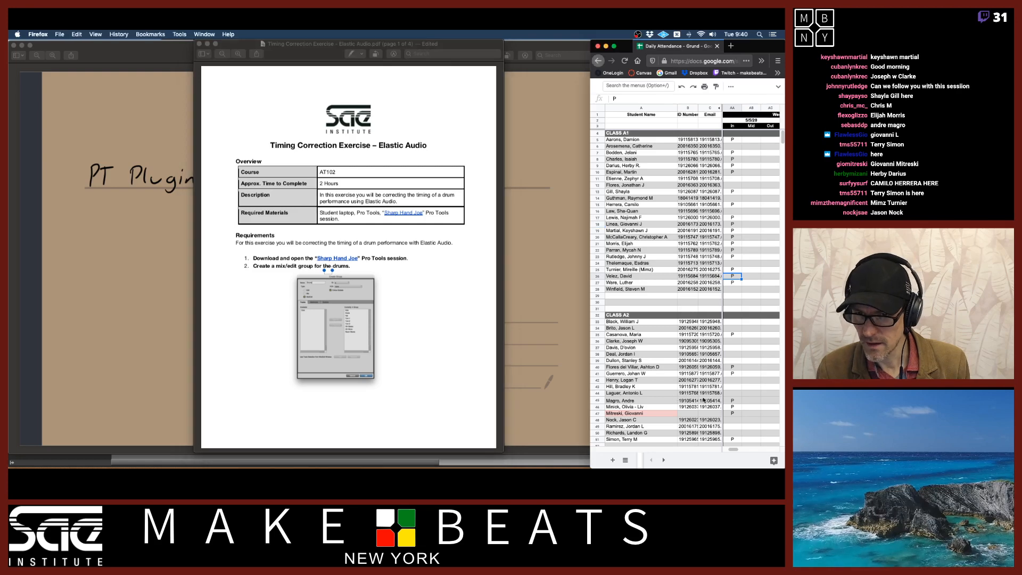
left_click(731, 420)
type("P")
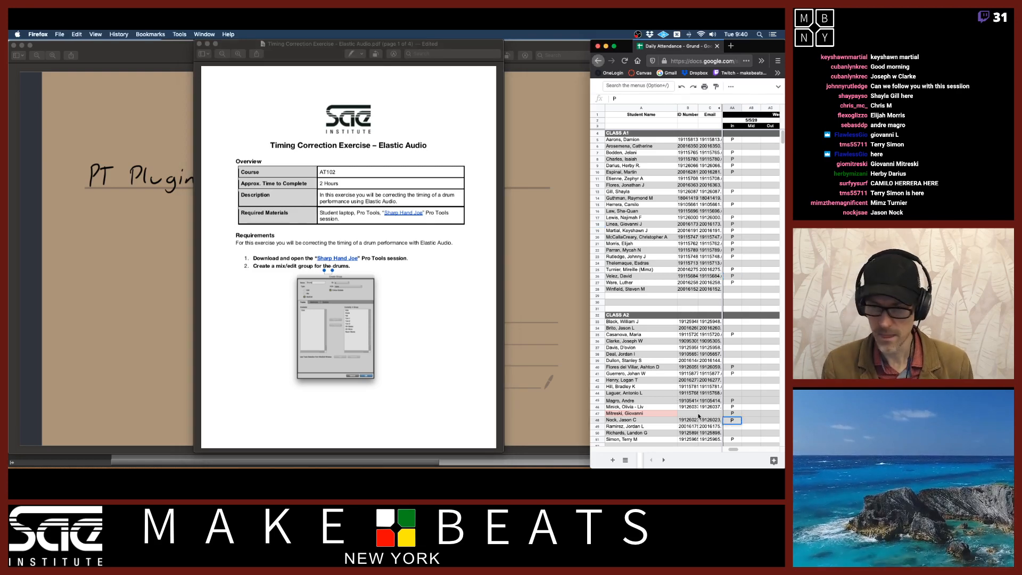
Switch to Pro Tools and show the Tracks and Groups list in the Edit window
key("super+Tab")
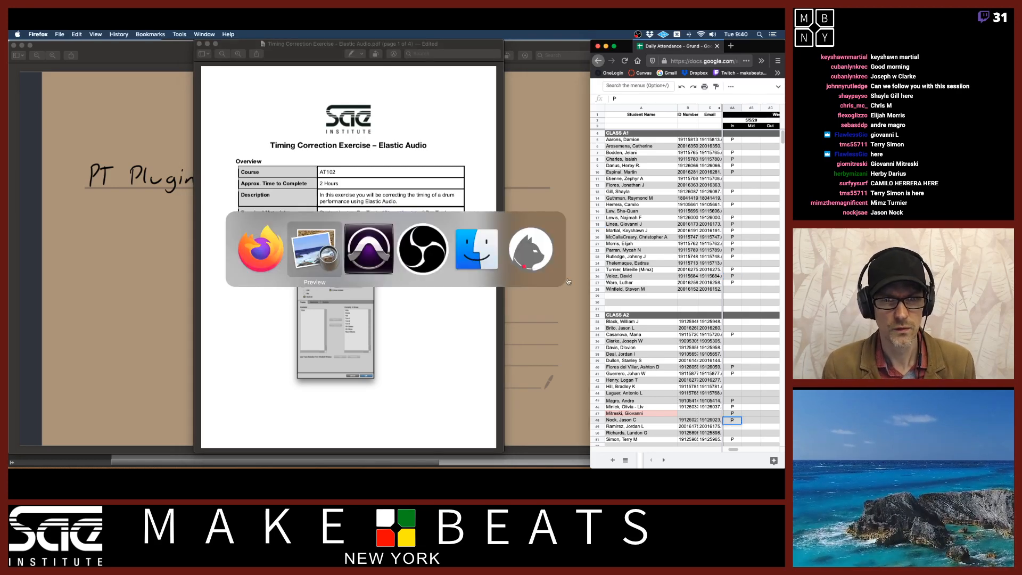
key("super+Tab")
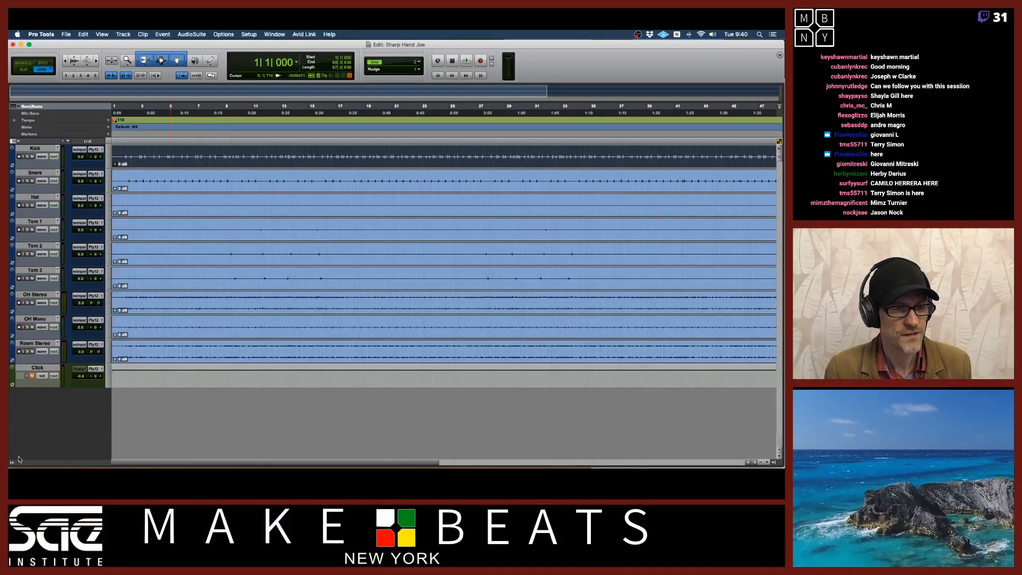
left_click(12, 462)
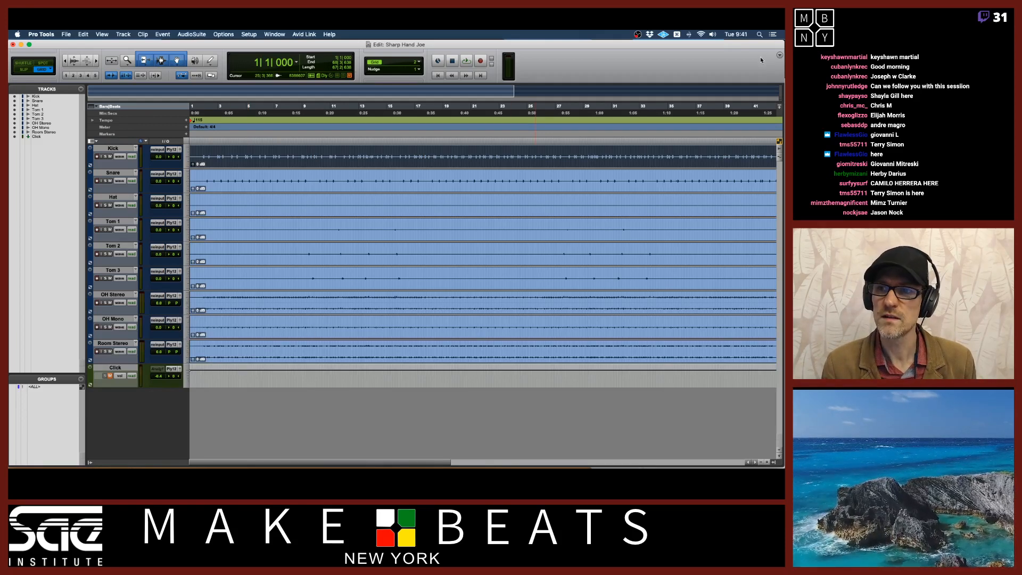
Narrow the Pro Tools window beside the spreadsheet, switch to the Mix window and extend its height
left_click_drag(782, 69, 589, 65)
key("super+equal")
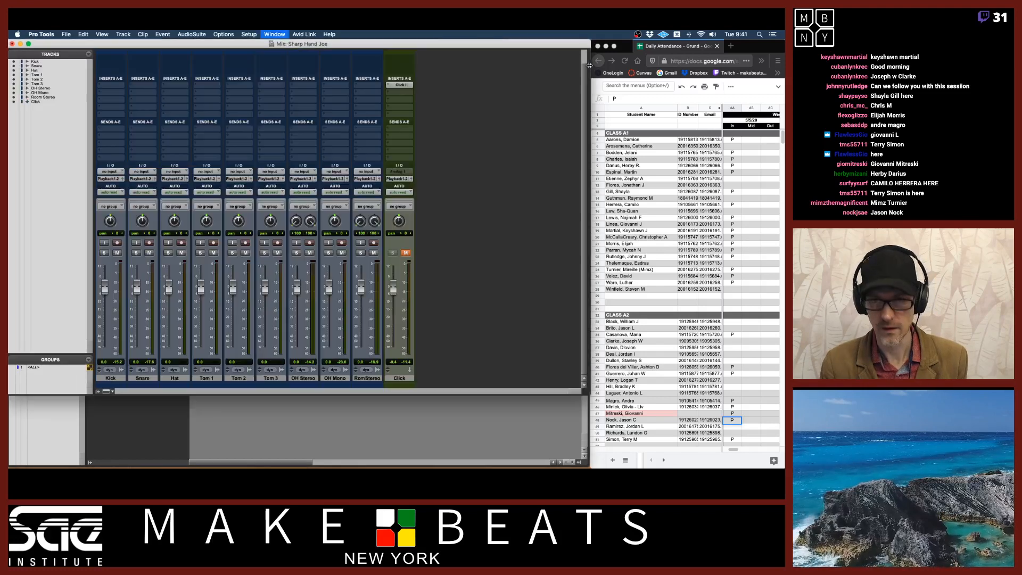
left_click_drag(588, 390, 587, 466)
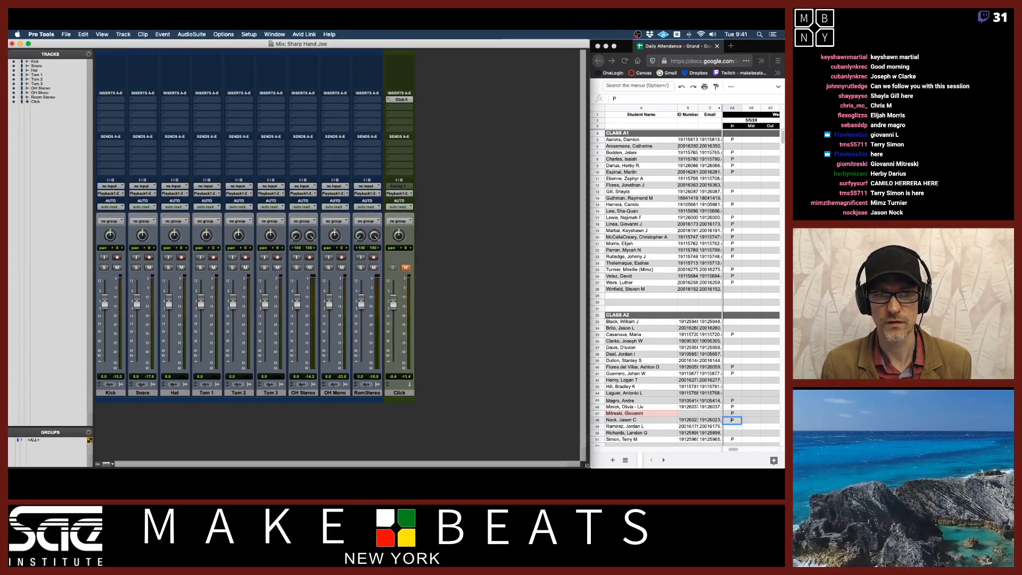
Hide the Instrument section from the Mix window's channel strips
left_click(132, 33)
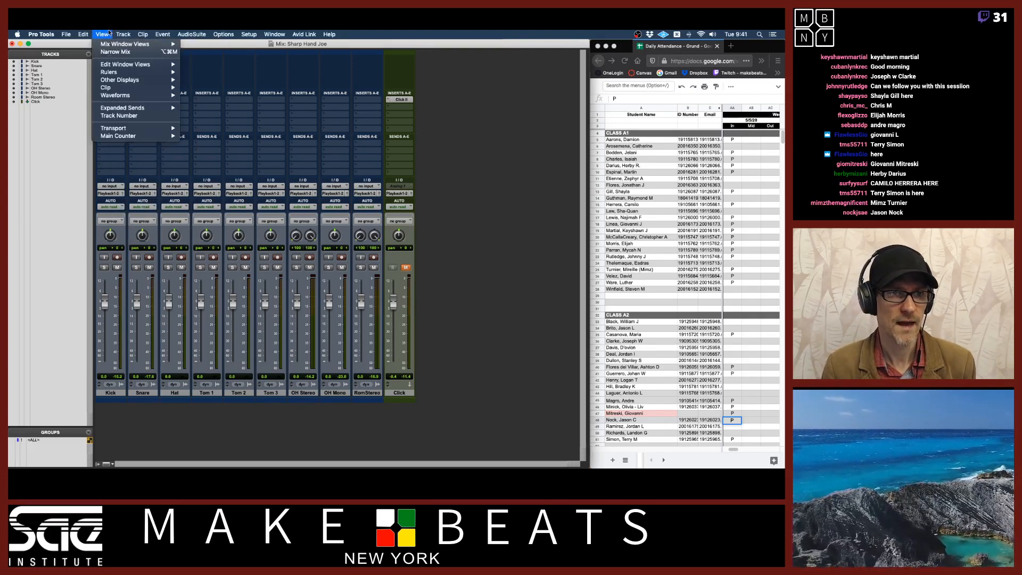
left_click(109, 33)
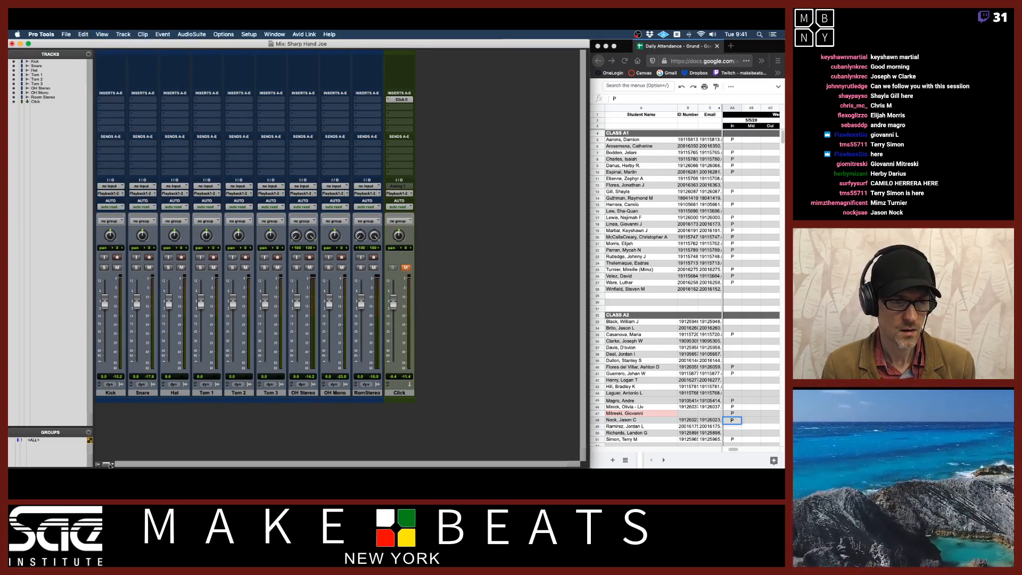
left_click(109, 464)
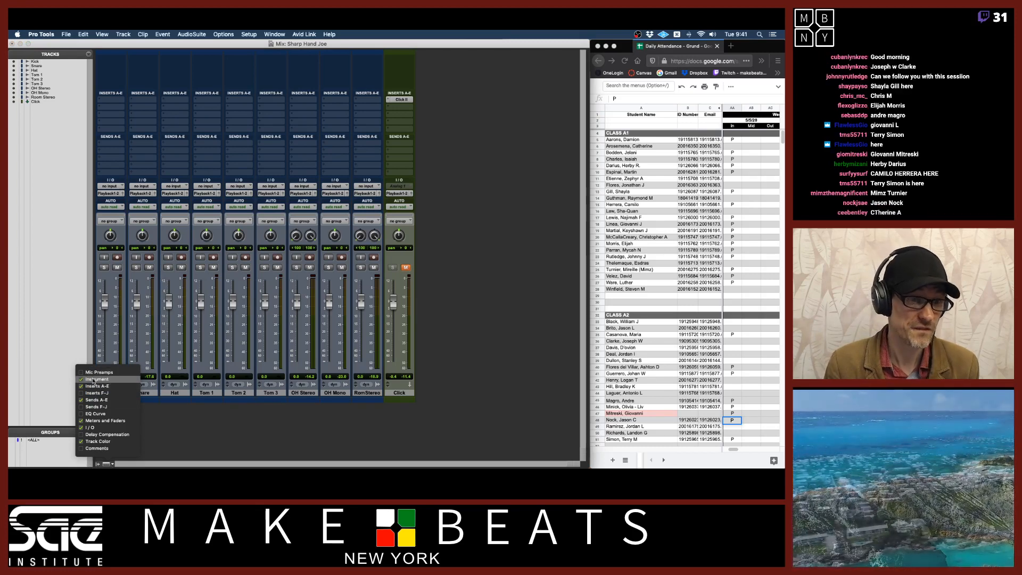
left_click(94, 379)
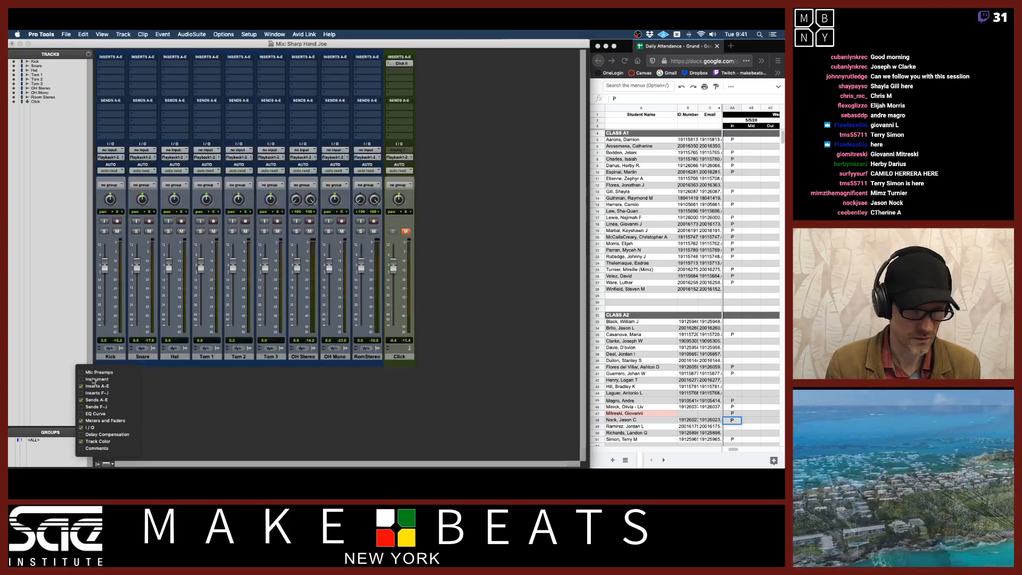
Mark two more students present with "P" in the attendance spreadsheet
left_click(777, 143)
left_click(732, 147)
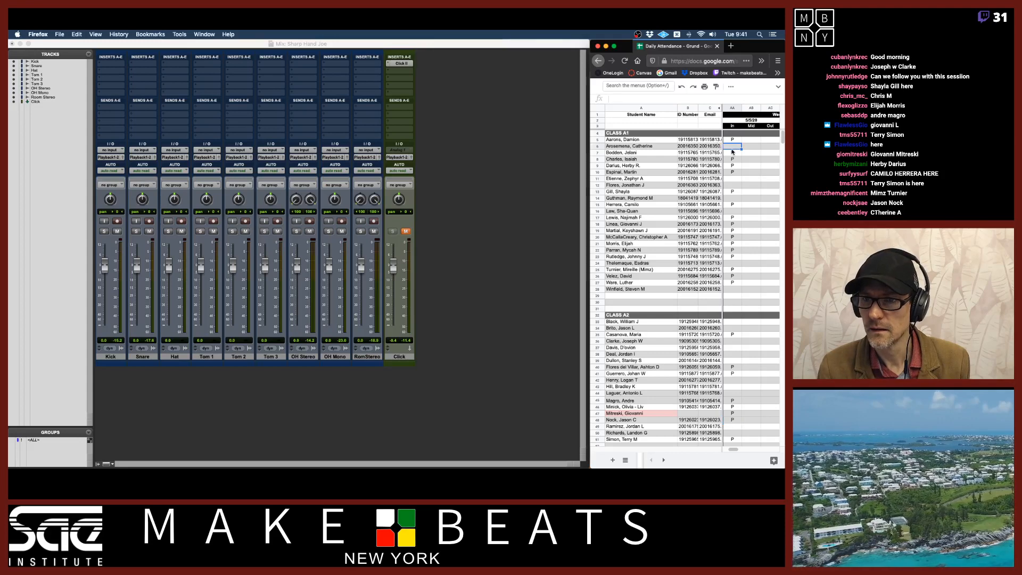
type("P")
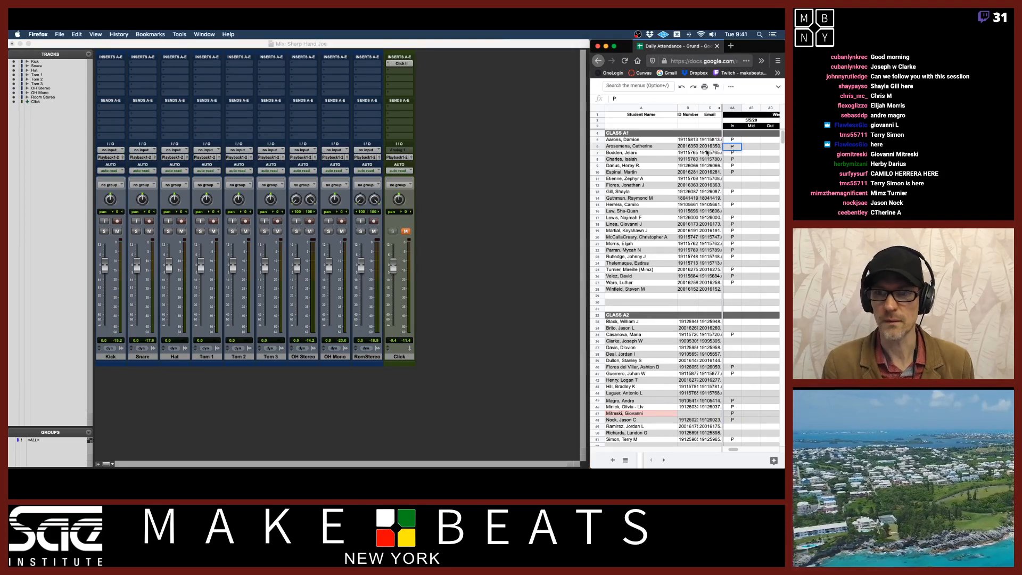
key("Return")
type("P")
Switch Pro Tools back to the Edit window
left_click(443, 45)
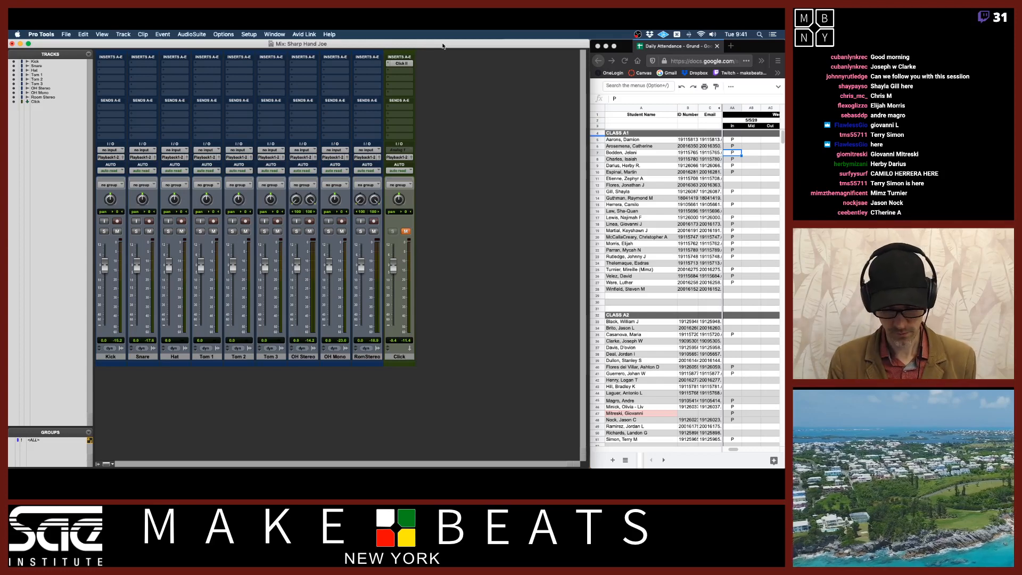
key("super+equal")
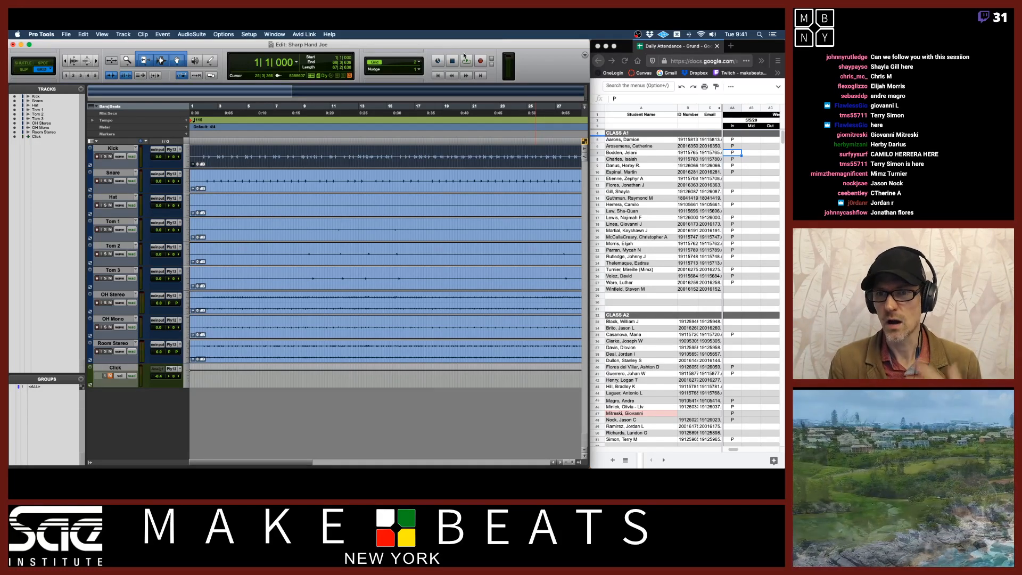
Mark three more students present with "P" in the attendance spreadsheet
left_click(730, 186)
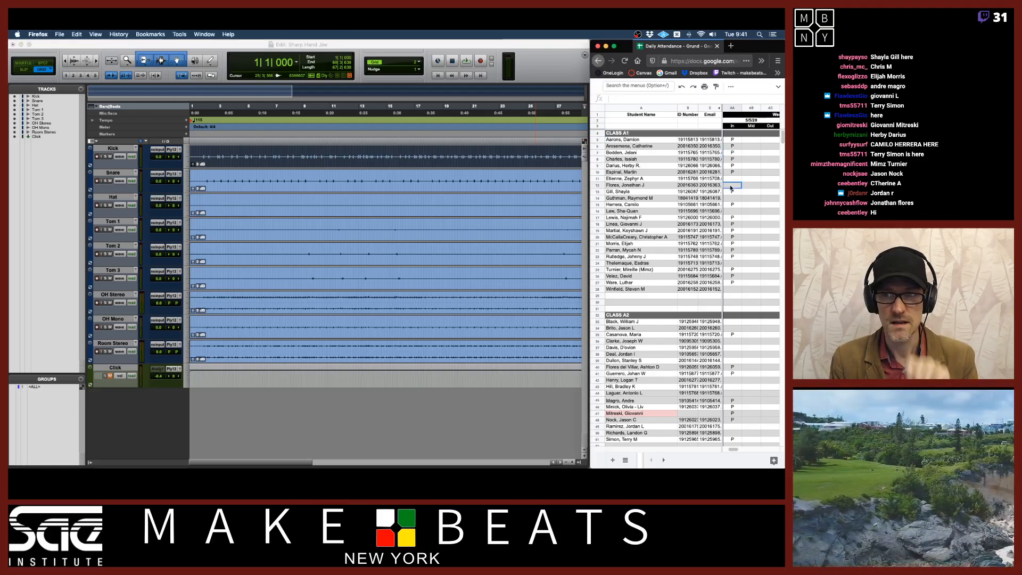
type("P")
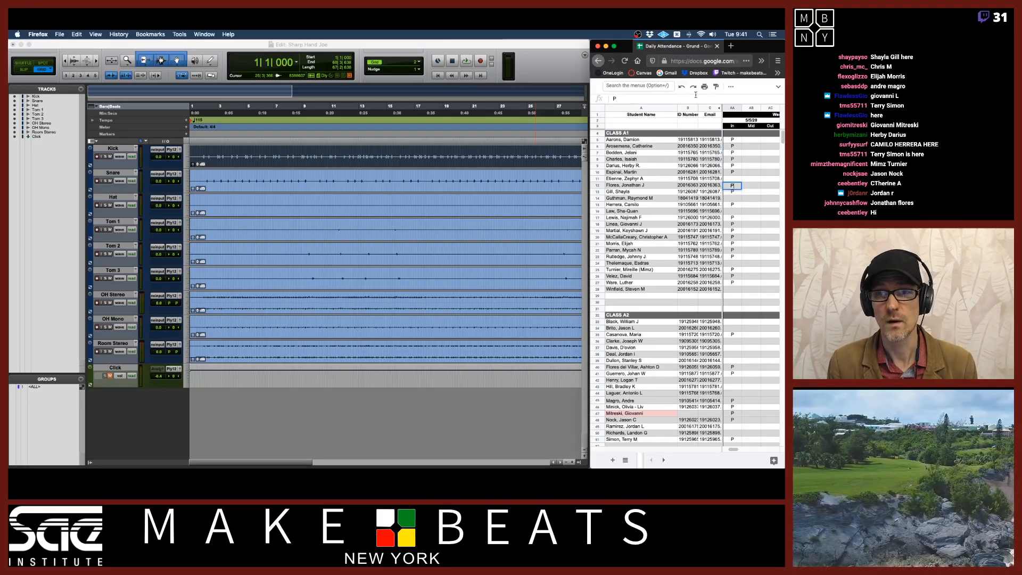
key("Return")
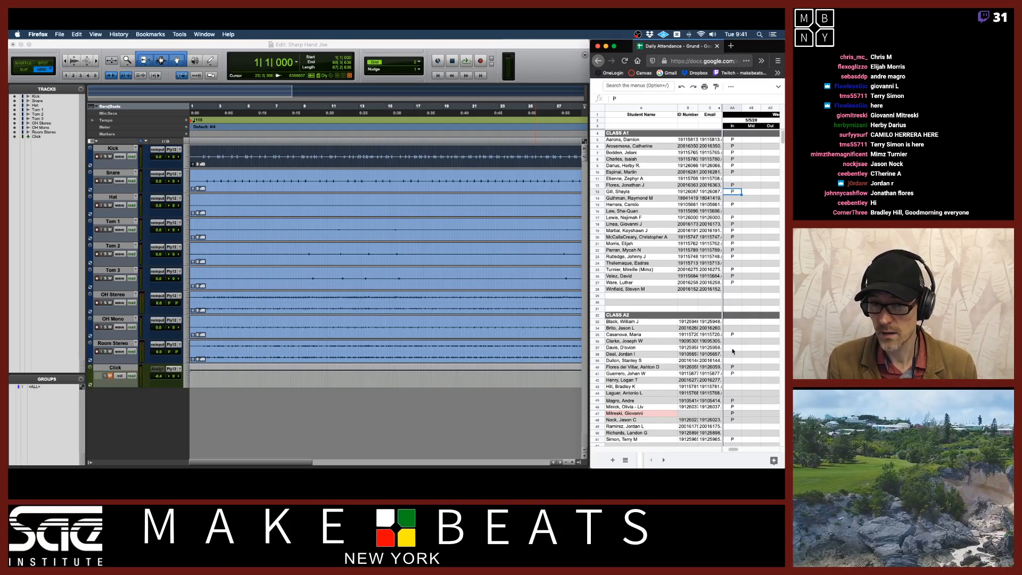
left_click(730, 388)
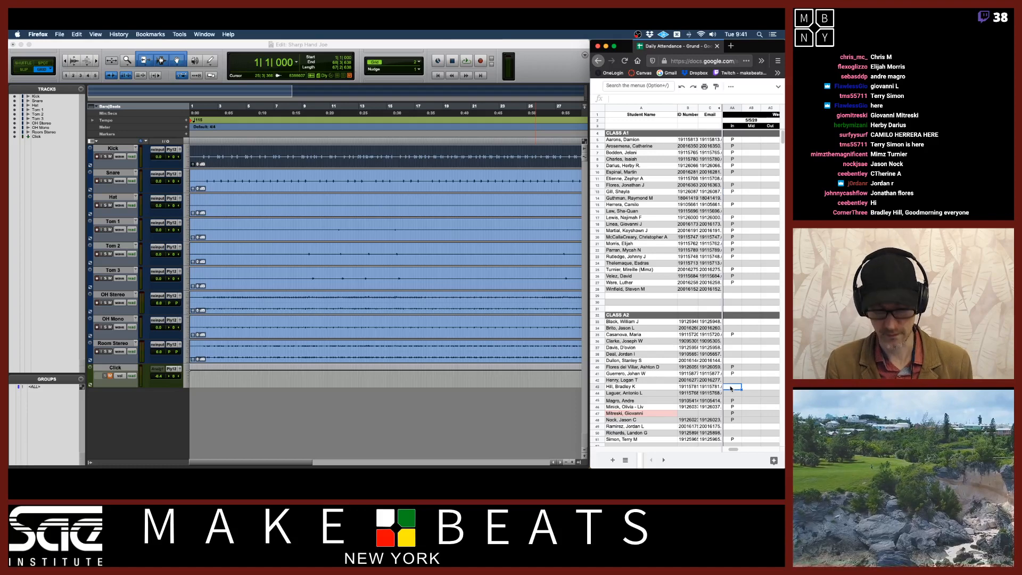
type("P")
key("Return")
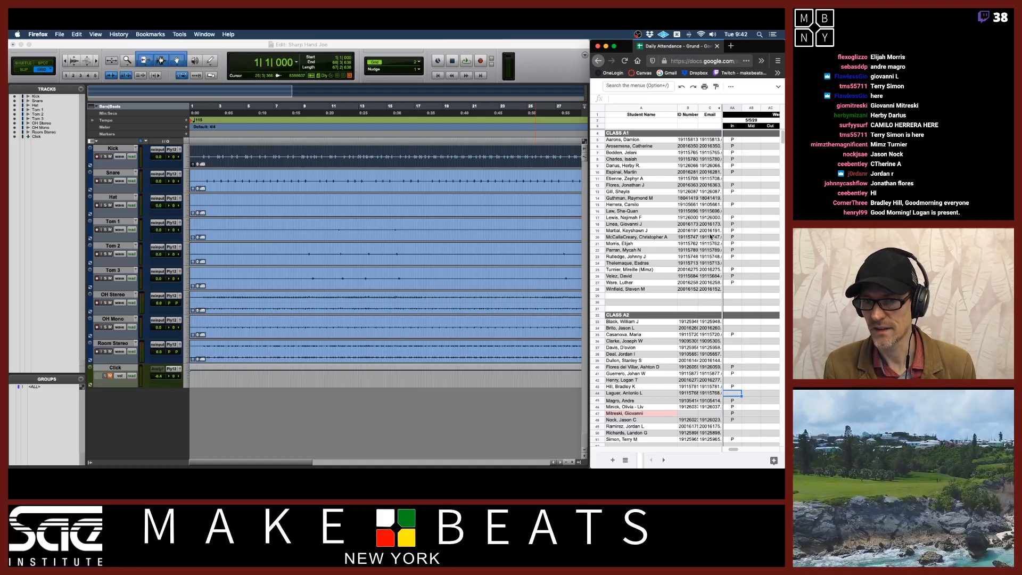
left_click(735, 381)
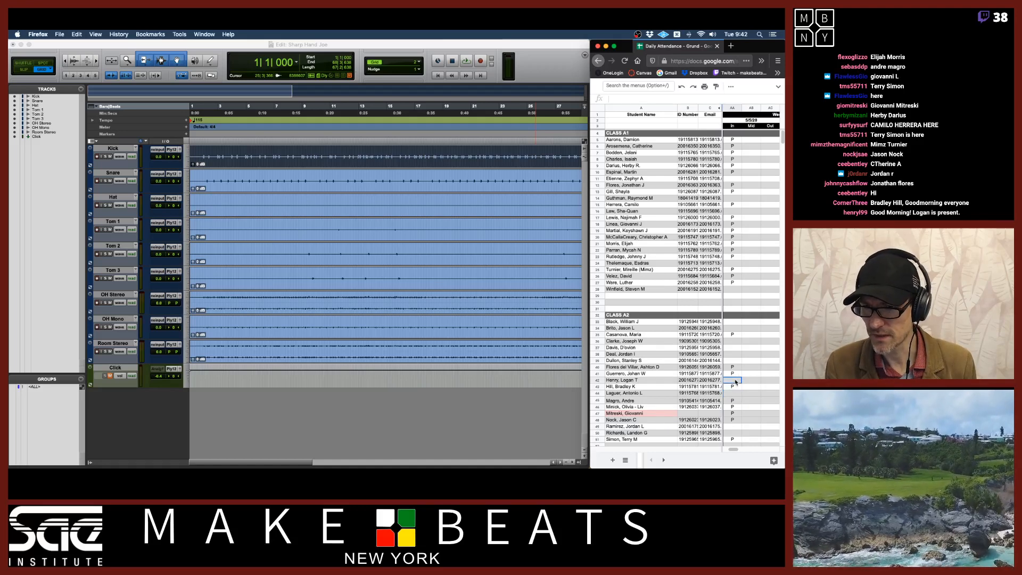
type("P")
key("Return")
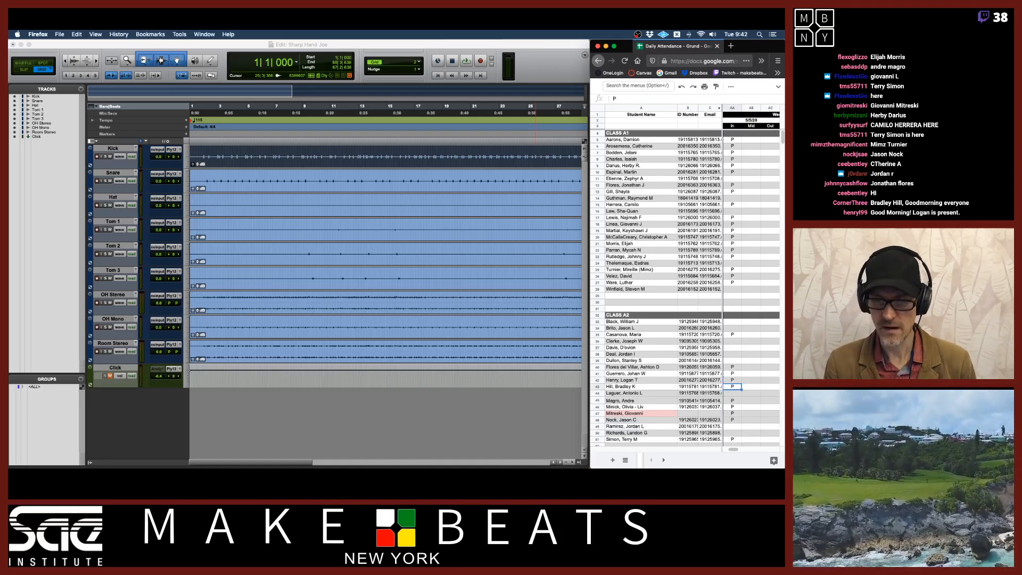
Return to Pro Tools and check the exercise PDF's requirements before switching back to the Edit window
left_click(572, 76)
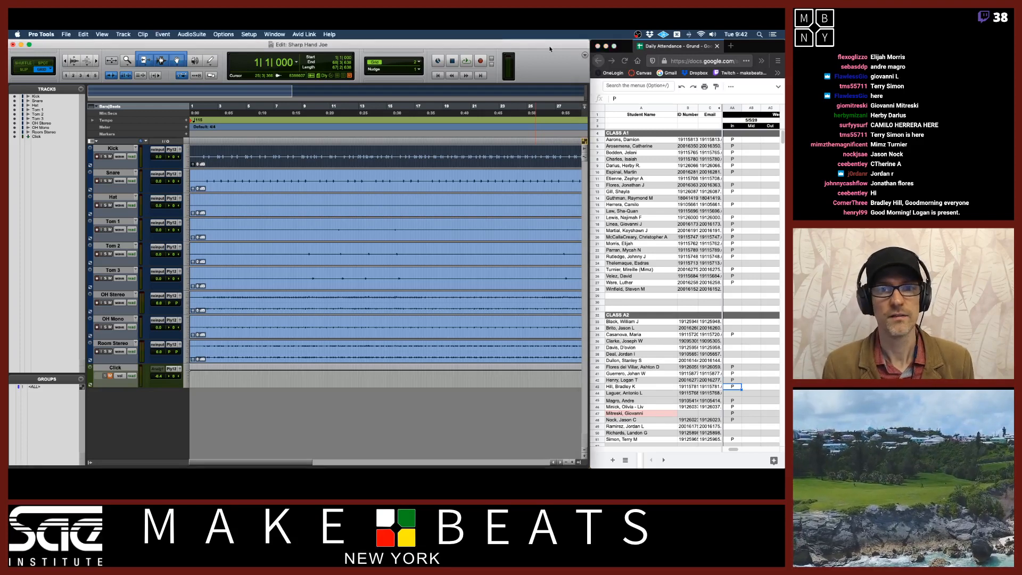
left_click(203, 114)
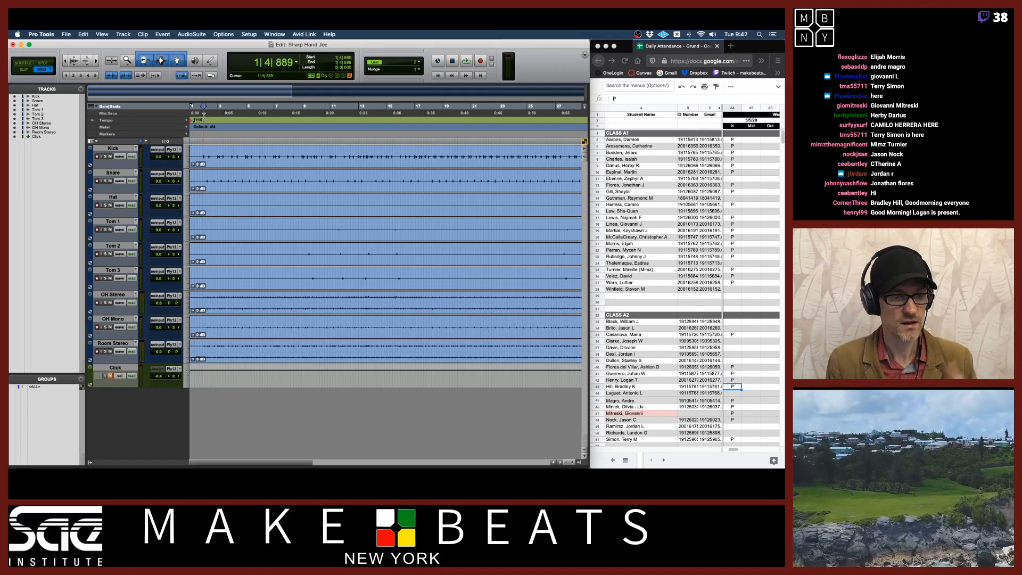
key("super+Tab")
key("super+Tab")
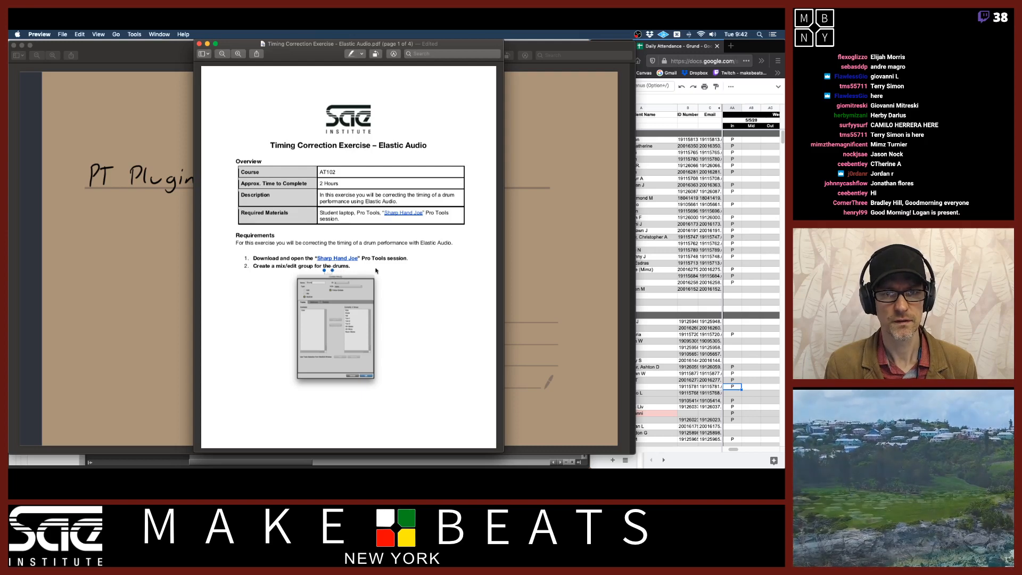
key("super+Tab")
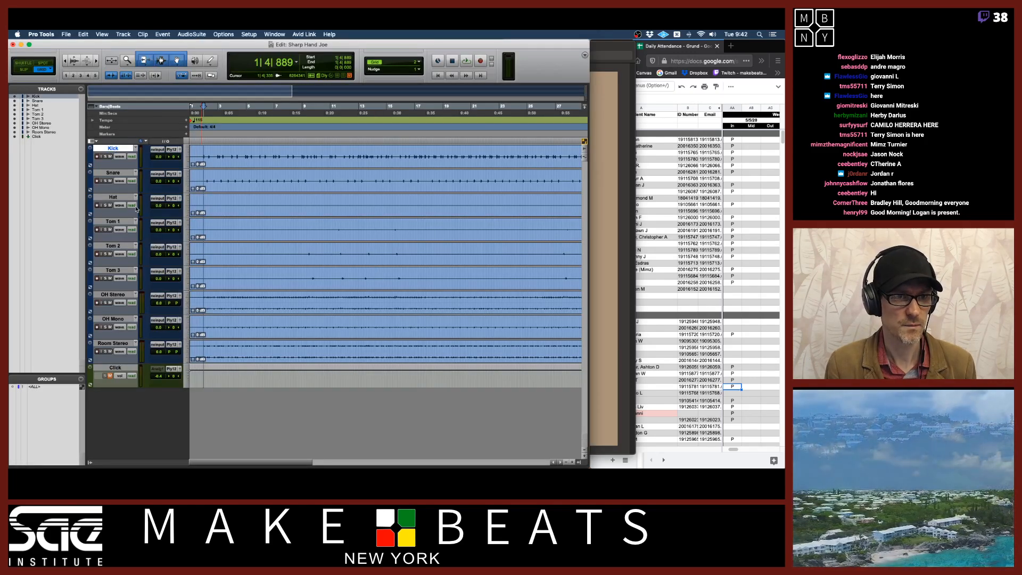
Select the Kick through Room Stereo tracks and try opening a new group for them
left_click(109, 343, "shift")
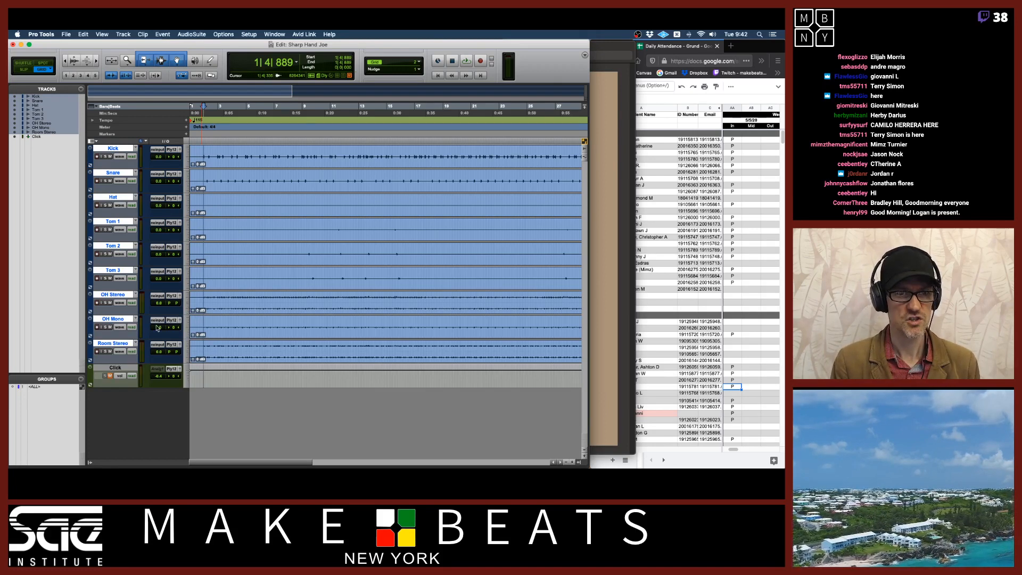
key("super+g")
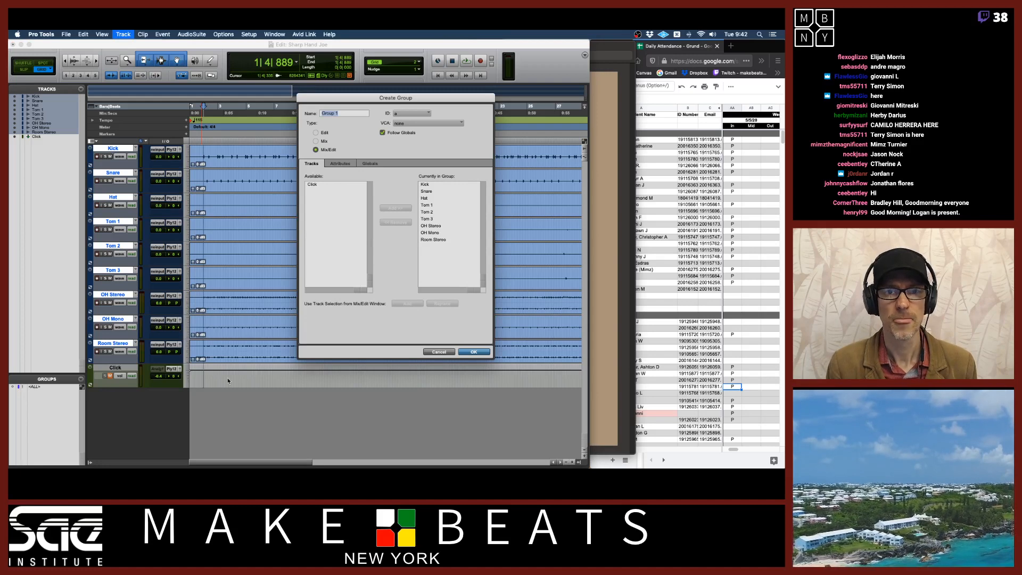
left_click_drag(365, 101, 329, 98)
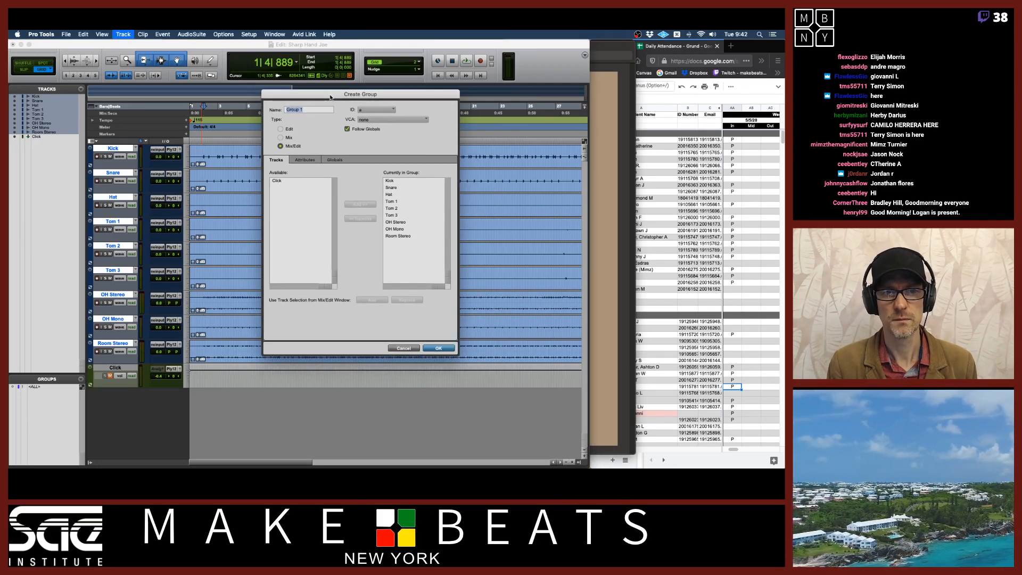
left_click(404, 349)
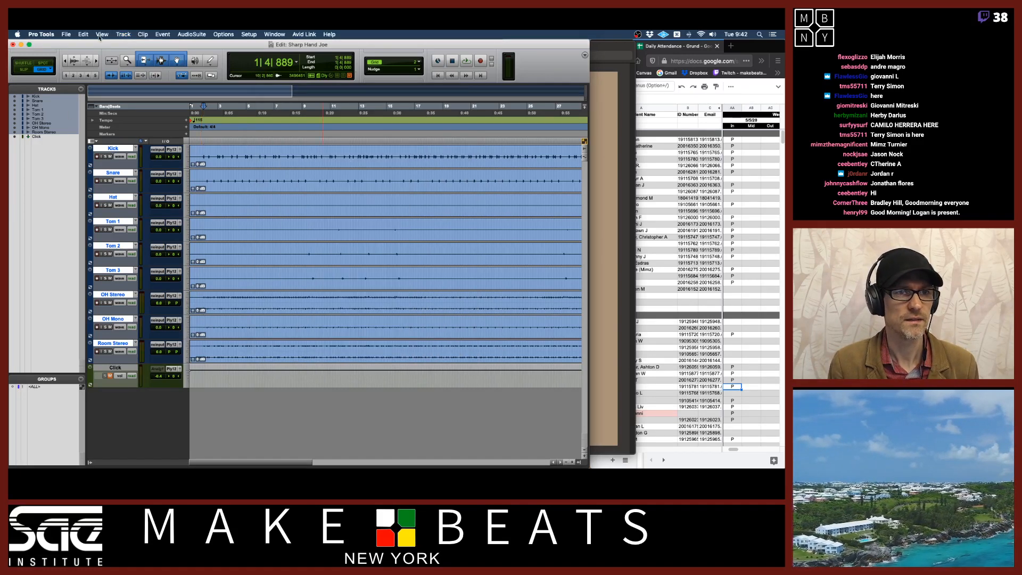
Open a new group for the selected drum tracks, name it Drums, and review its Attributes and Globals tabs
left_click(128, 33)
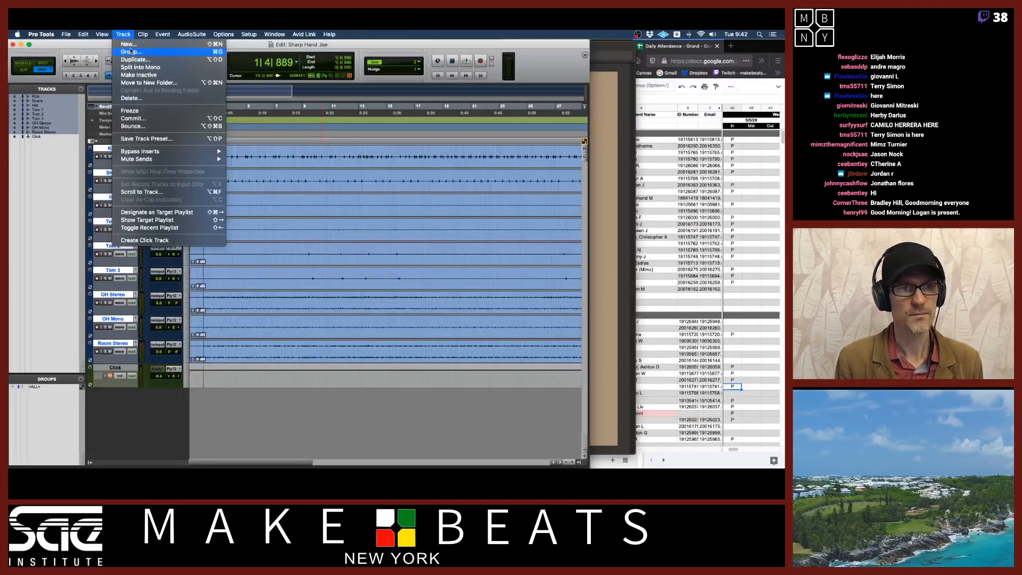
left_click(131, 51)
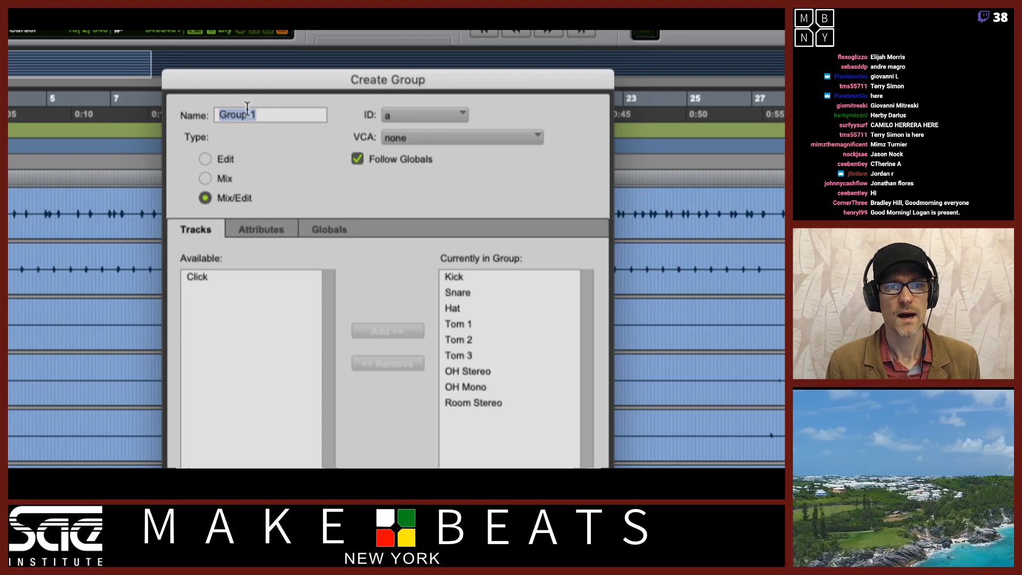
type("DRUMS")
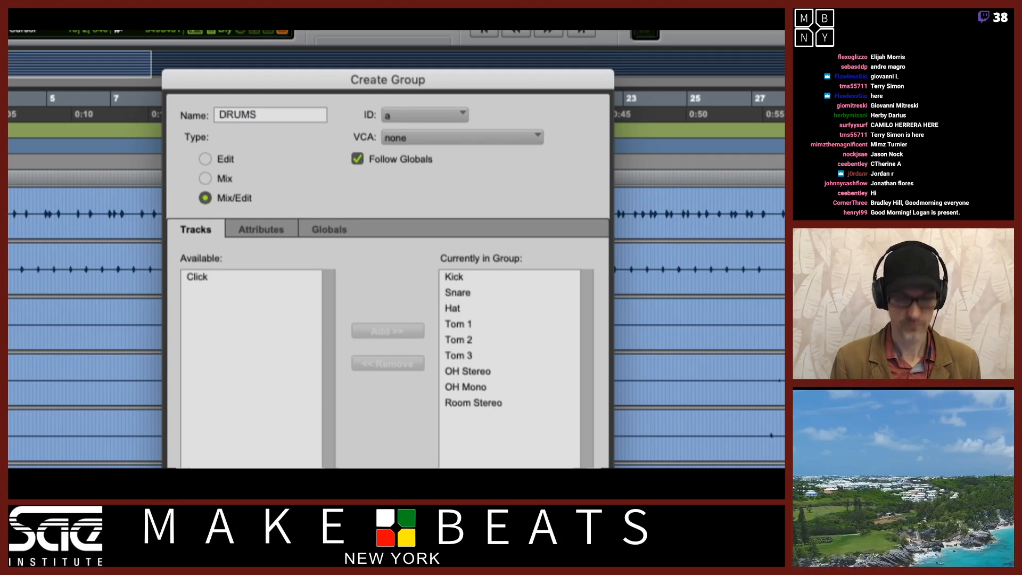
key("BackSpace")
key("BackSpace")
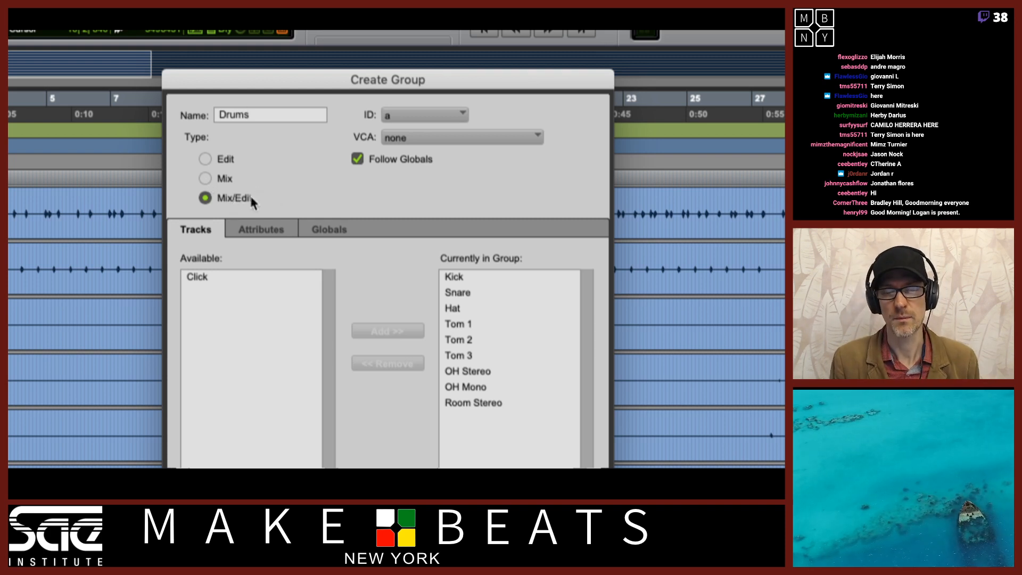
left_click(266, 230)
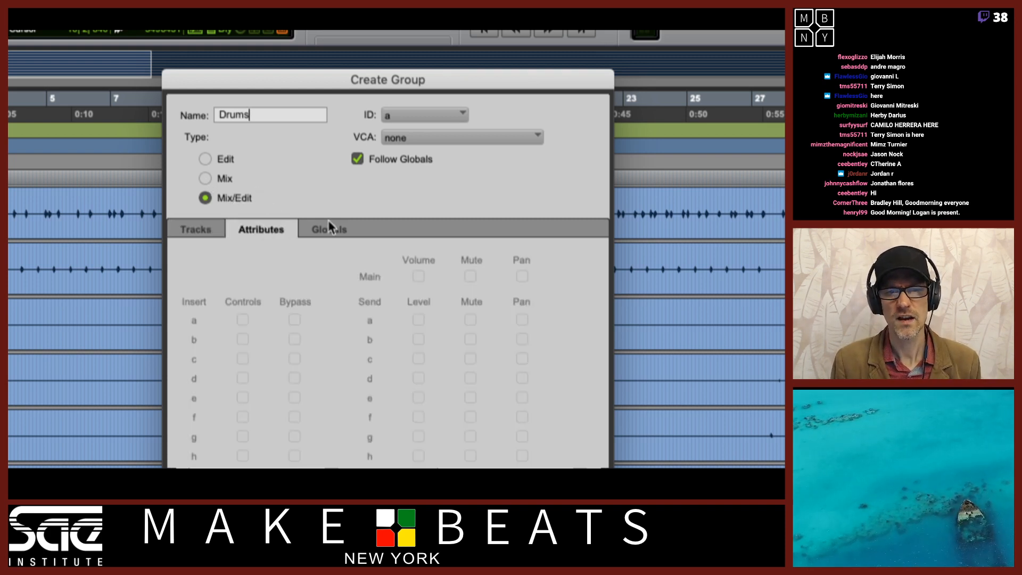
left_click(331, 229)
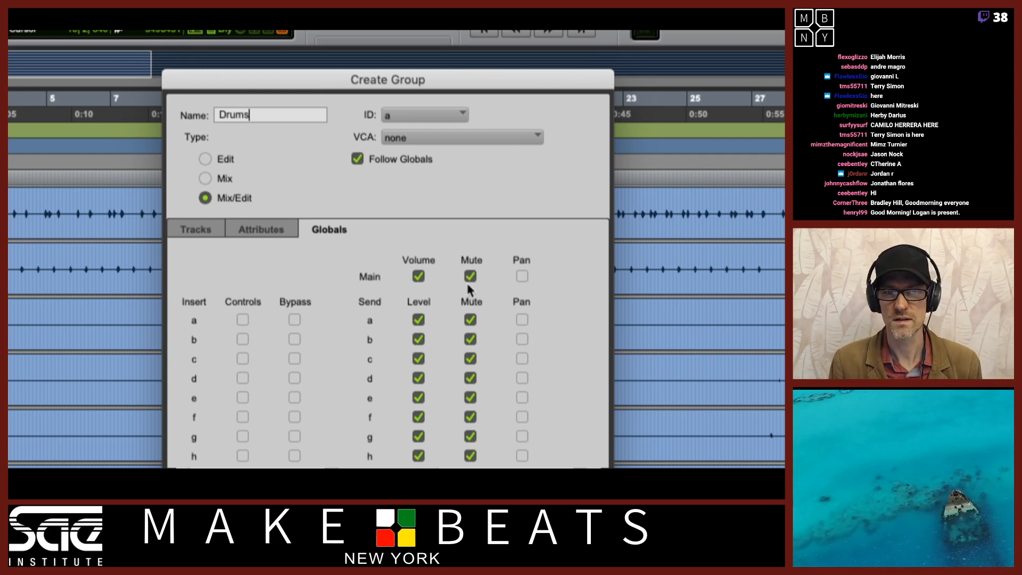
left_click(246, 232)
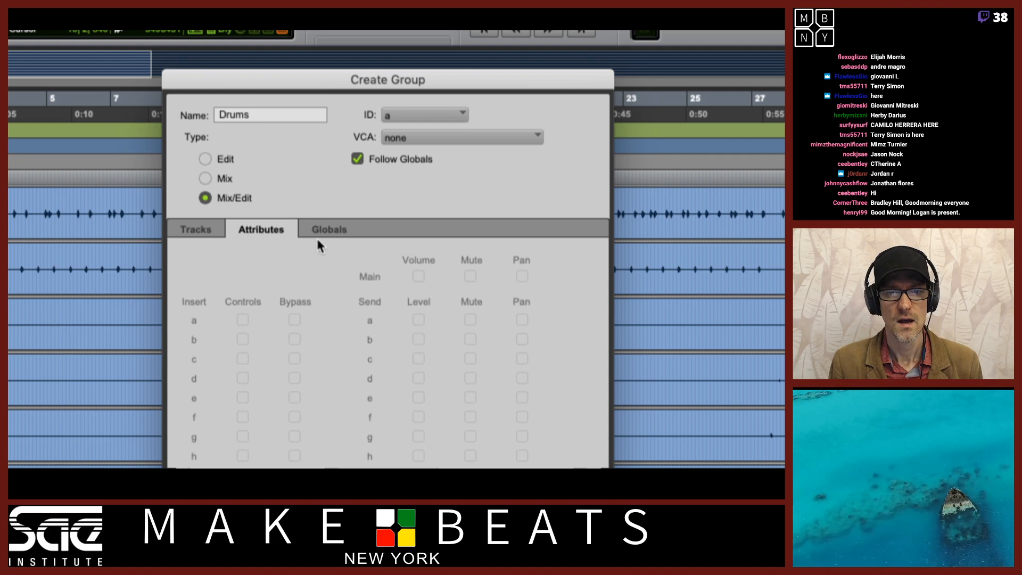
left_click(202, 234)
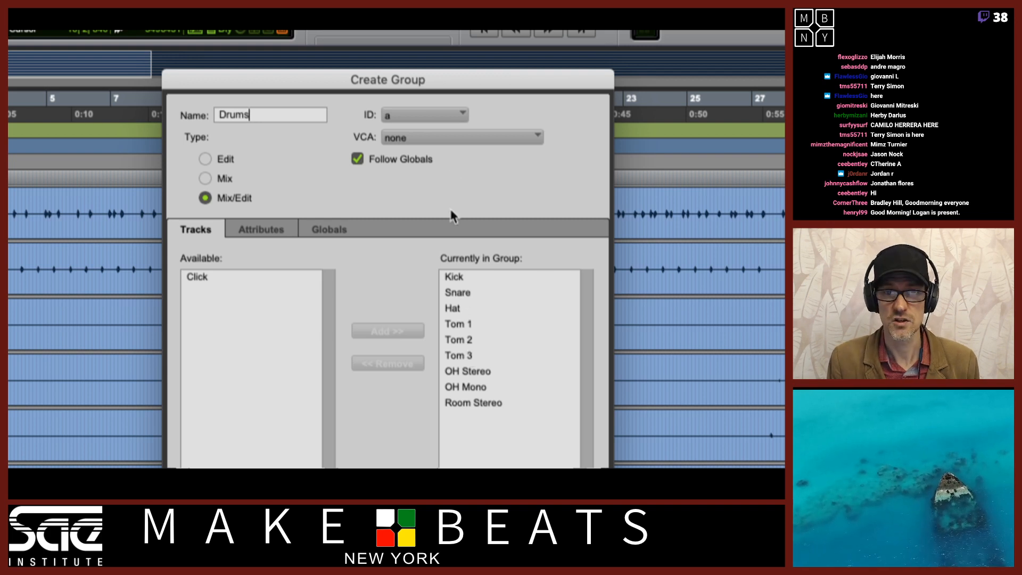
Set the group's ID to d and create the Drums Mix/Edit group
left_click(463, 116)
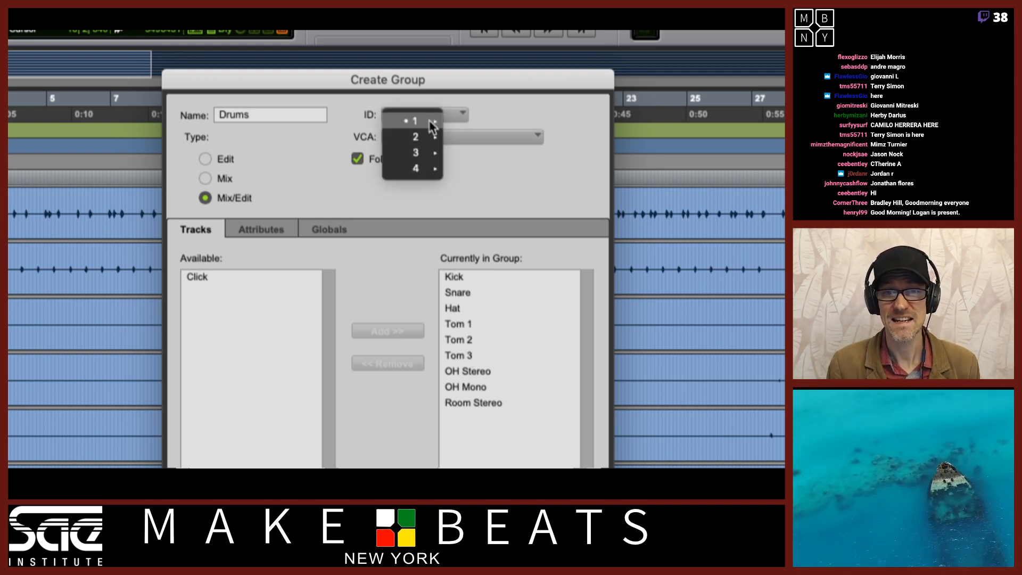
mouse_move(432, 121)
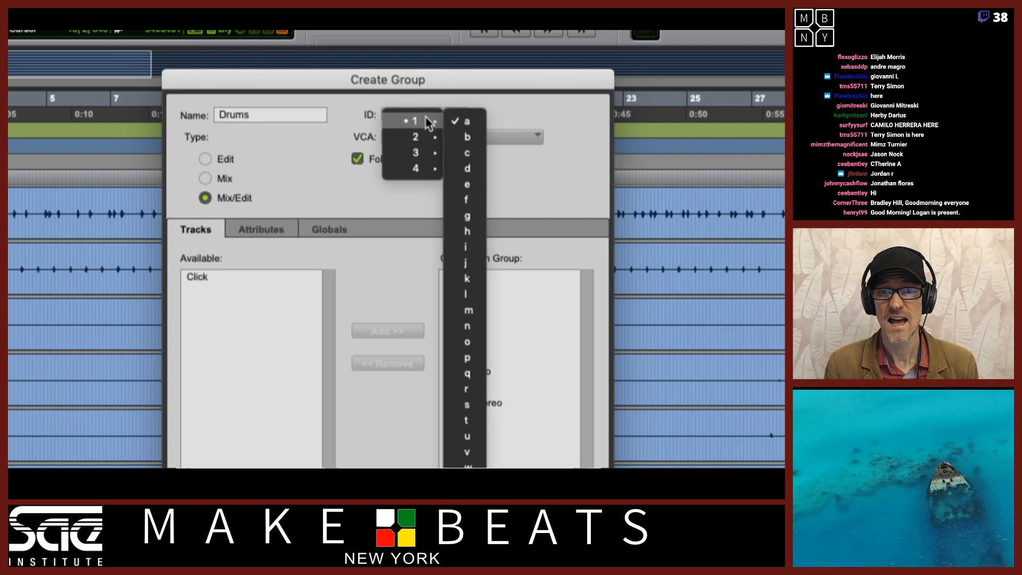
left_click(475, 169)
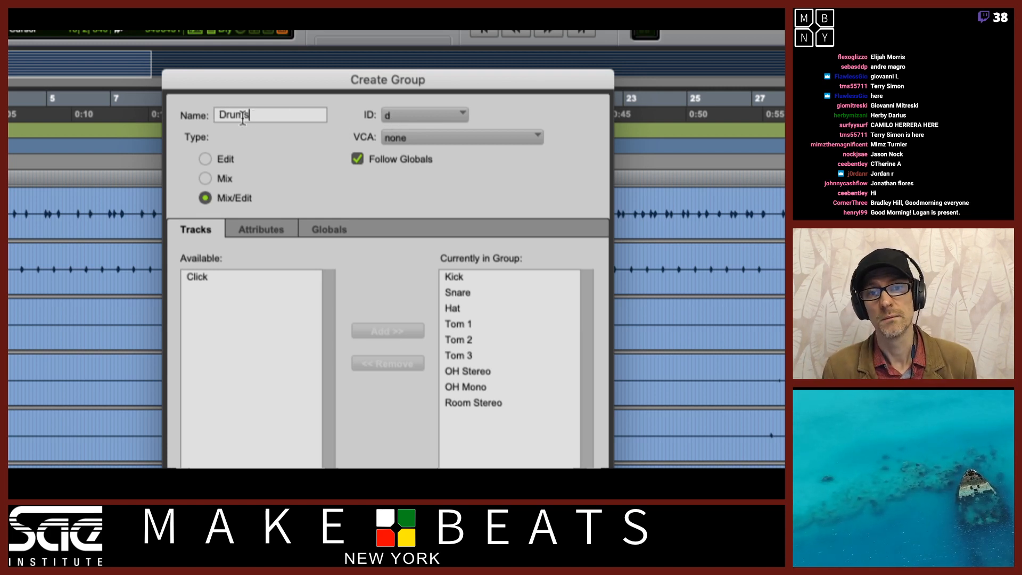
left_click(414, 117)
mouse_move(431, 123)
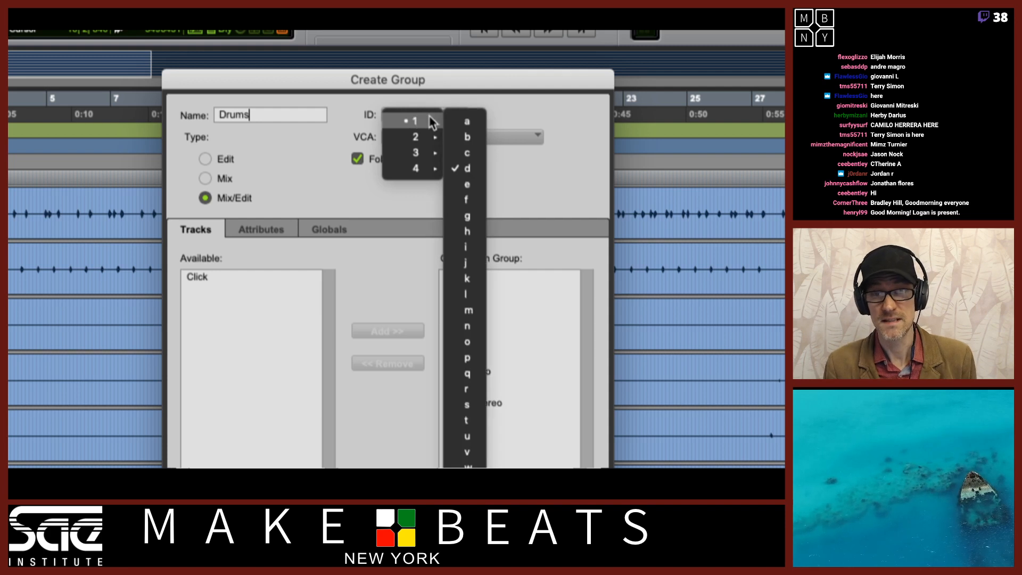
left_click(252, 113)
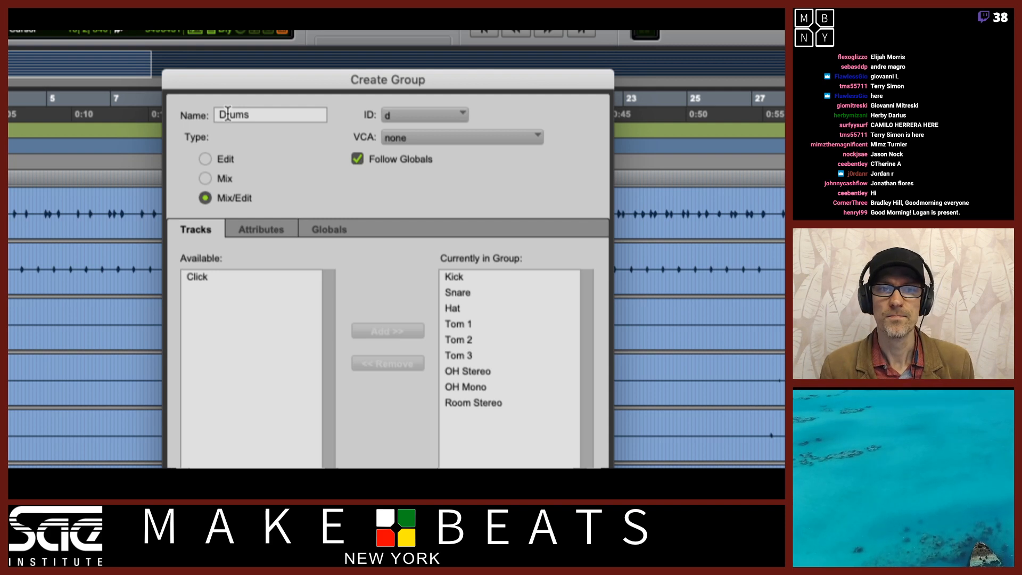
left_click(392, 118)
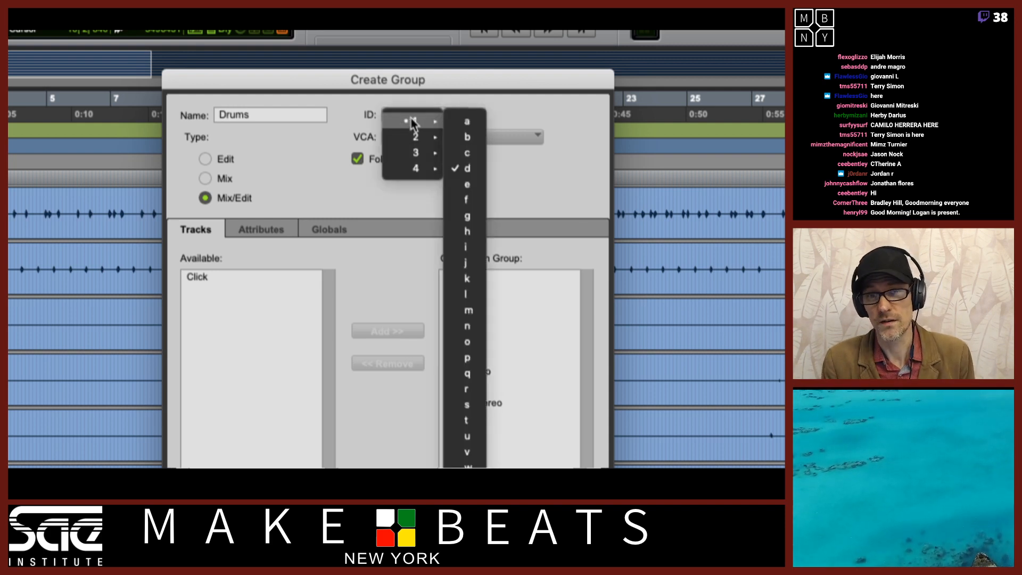
left_click(470, 90)
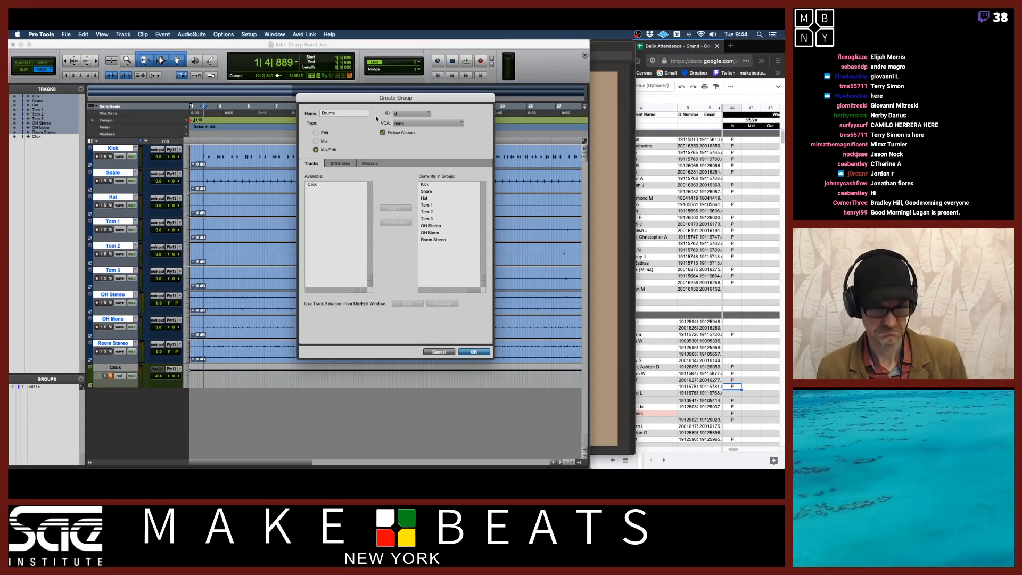
left_click(473, 352)
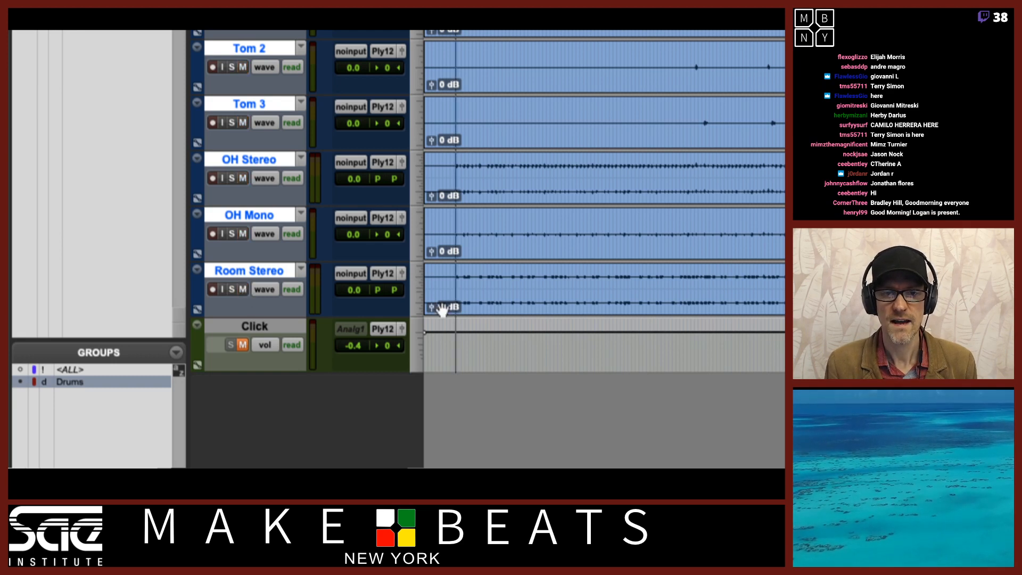
Test the Drums group linkage by changing and resetting OH Mono's volume, solo and mute
left_click_drag(353, 235, 357, 261)
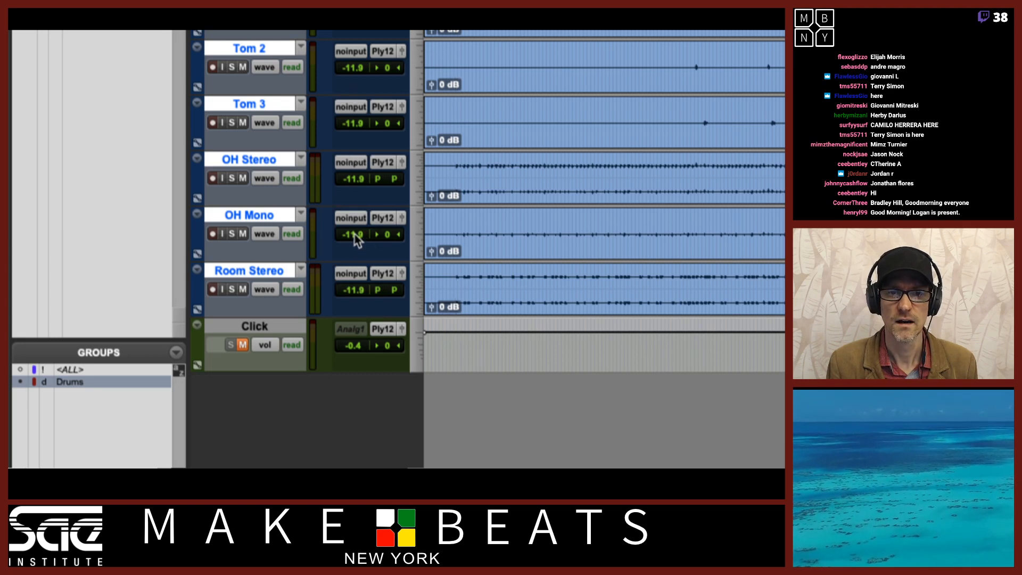
left_click(353, 235, "alt")
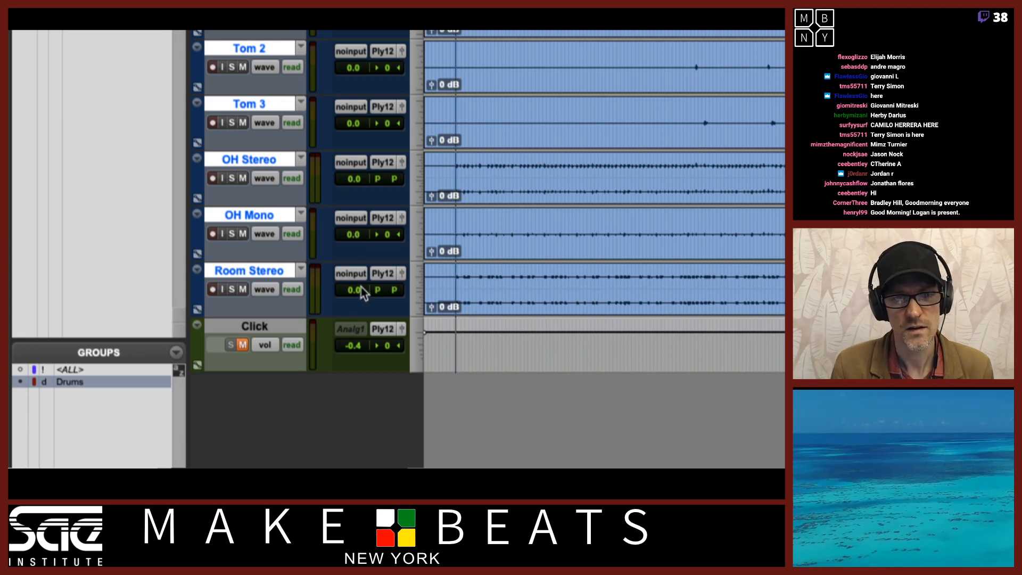
left_click(232, 234)
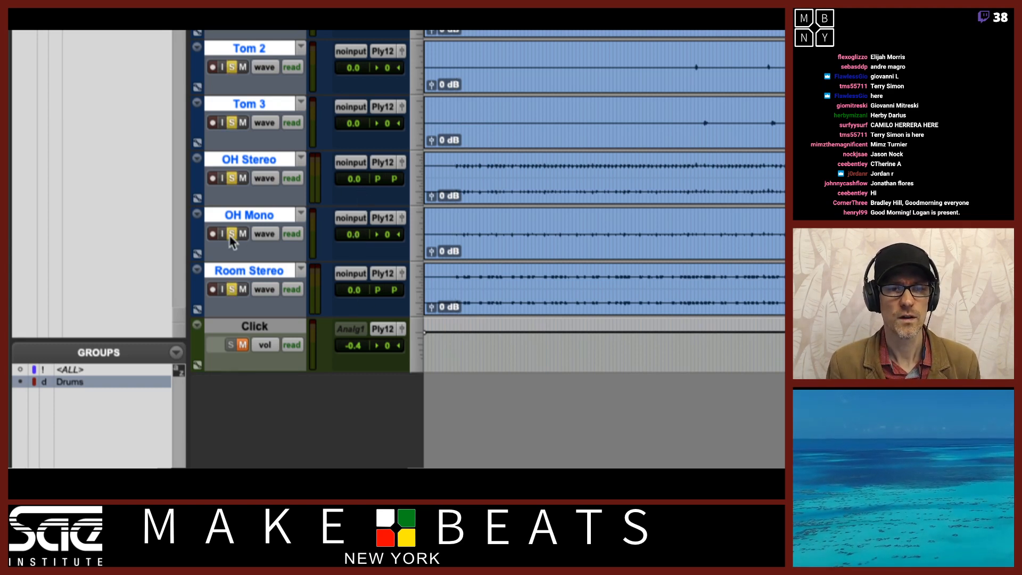
left_click(232, 234)
left_click(243, 234)
left_click(243, 235)
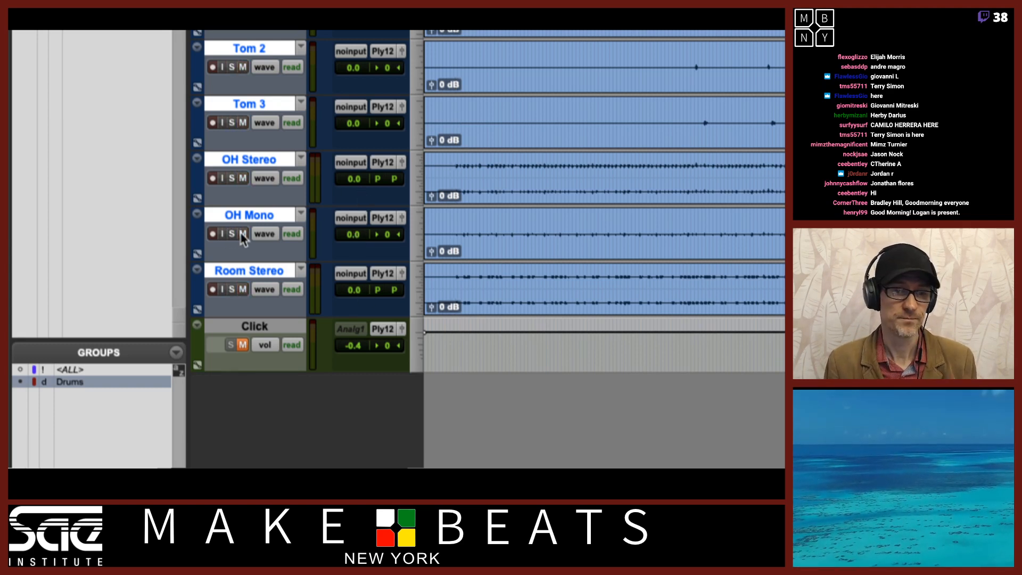
Duplicate the playlists of the grouped drum tracks from OH Mono's playlist menu
left_click(301, 215)
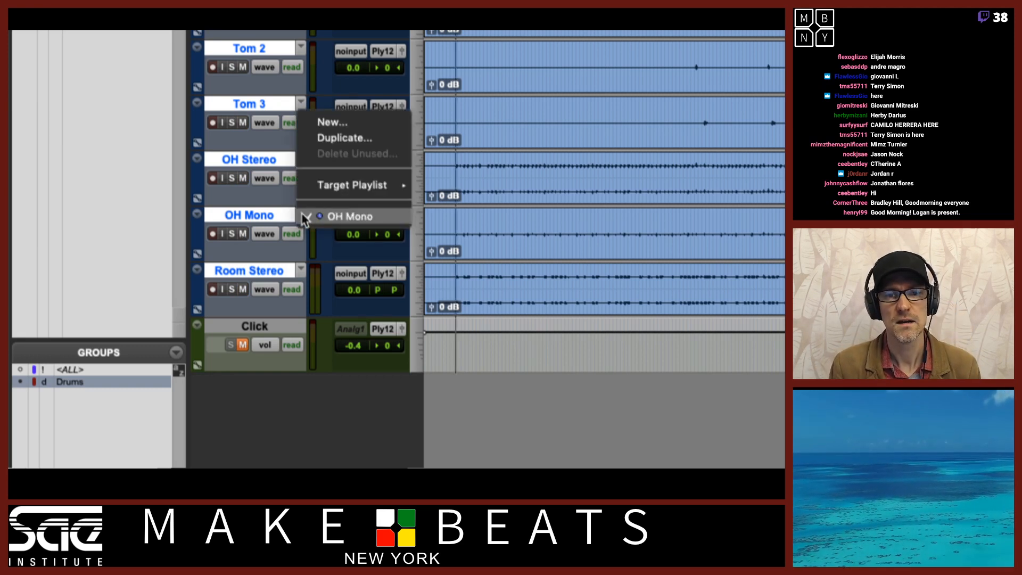
left_click(347, 138)
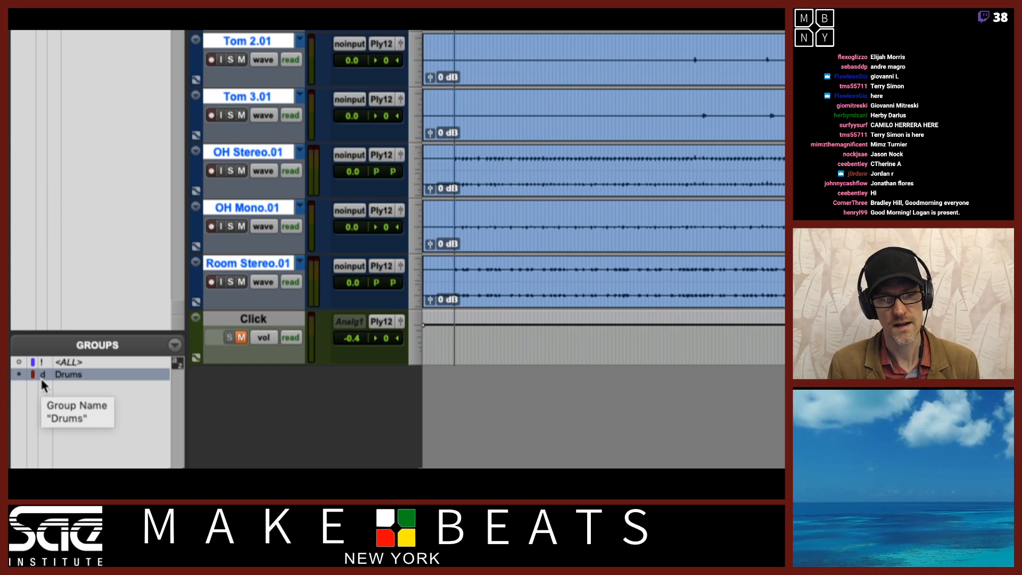
Clear the Drums group's track selection and test muting OH Mono, OH Stereo, Tom 2 and Tom 3 individually
left_click(76, 374)
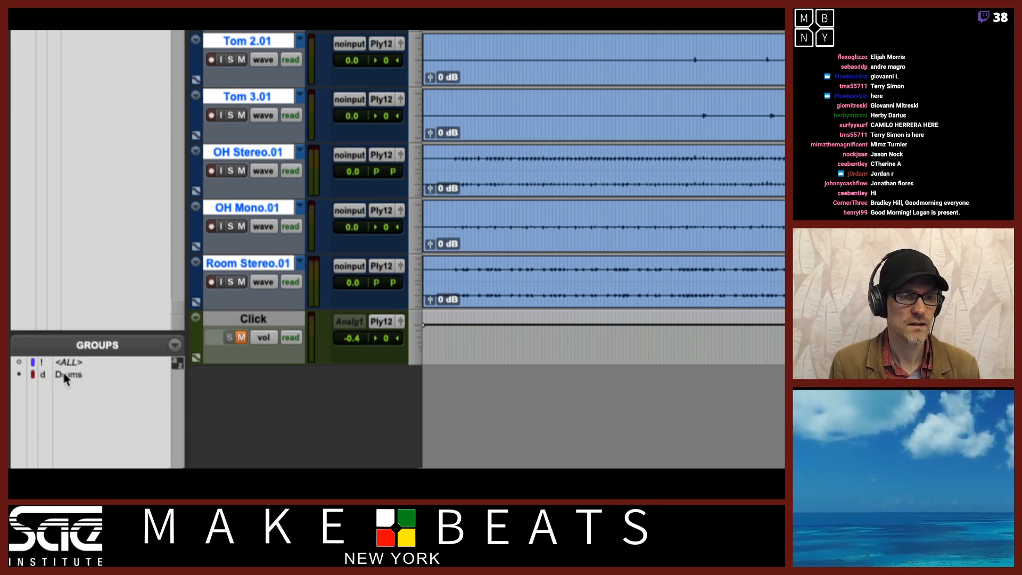
left_click(64, 375)
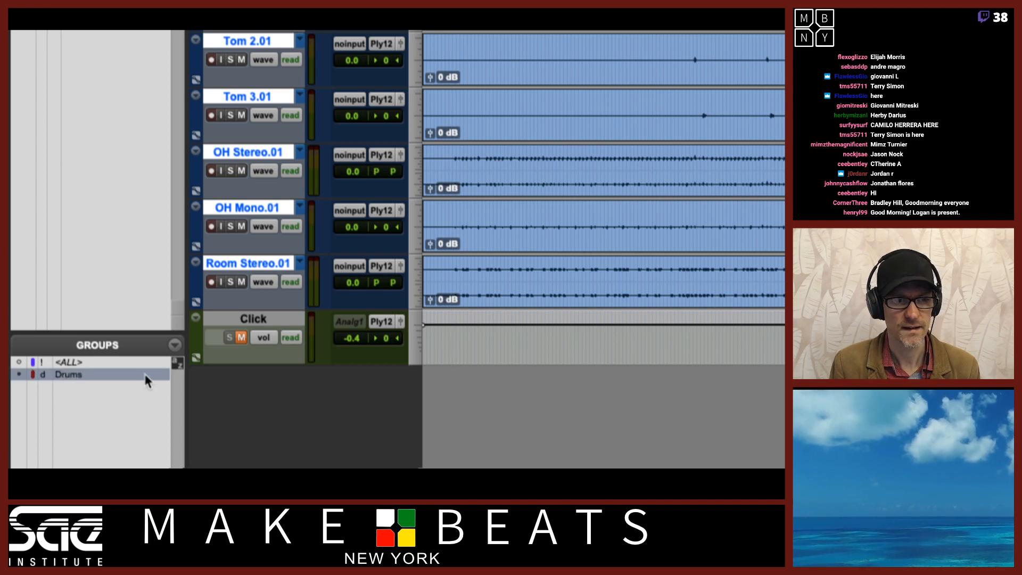
left_click(69, 377)
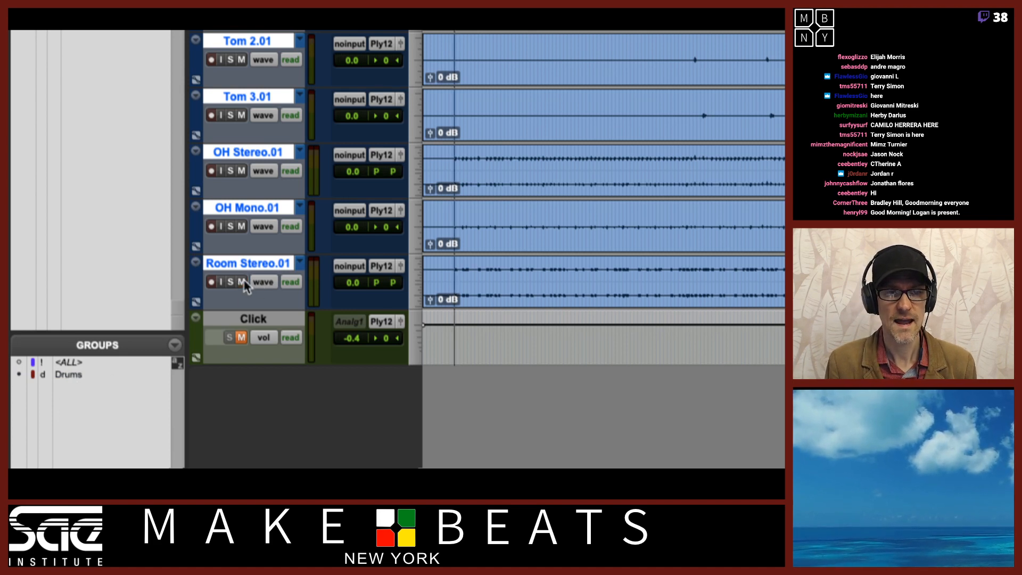
left_click(241, 226)
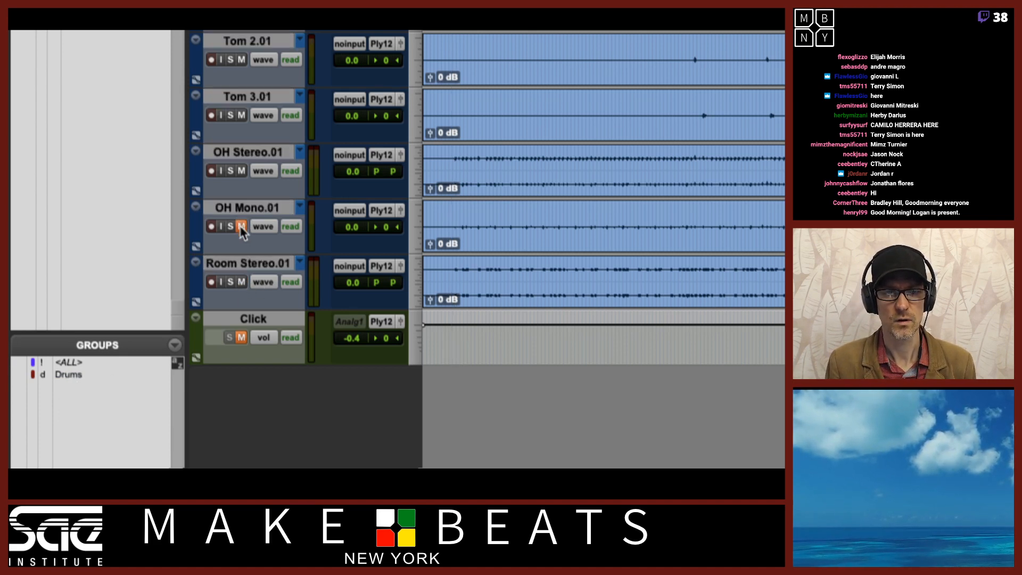
left_click(242, 226)
left_click(241, 170)
left_click(241, 60)
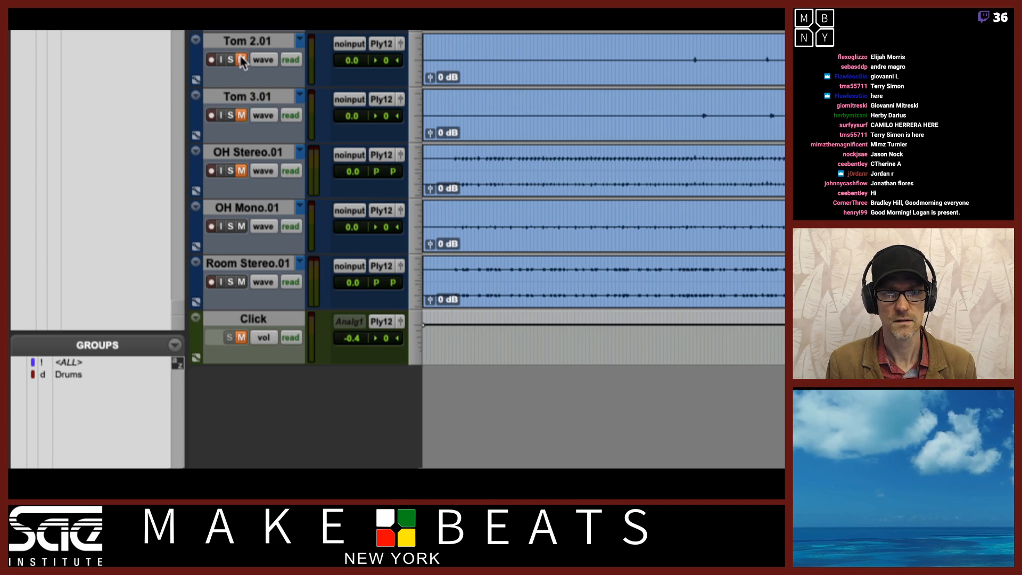
left_click(241, 59)
left_click(239, 114)
left_click(241, 170)
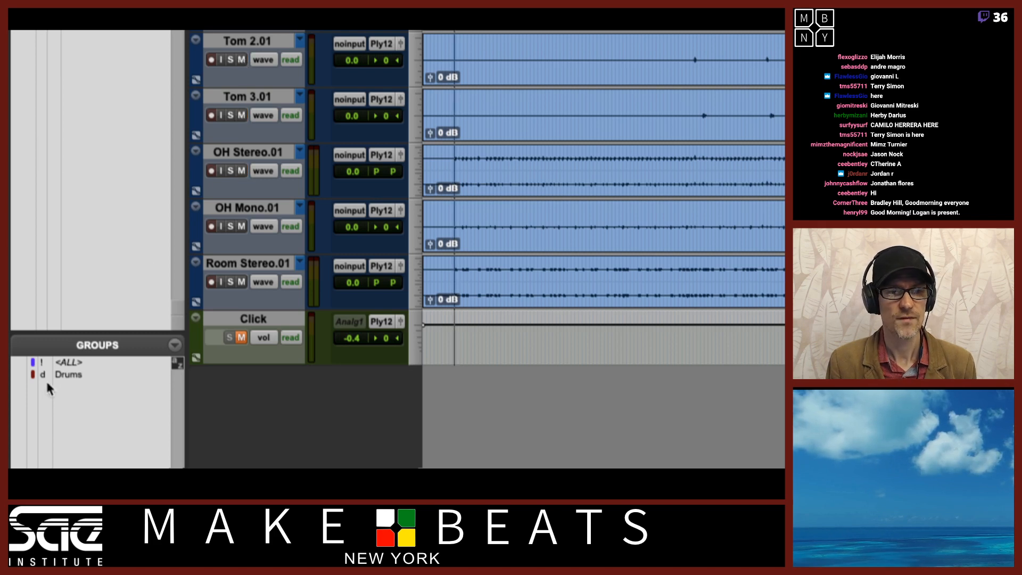
Select the Drums group's tracks and toggle Room Stereo's mute on and off
left_click(68, 374)
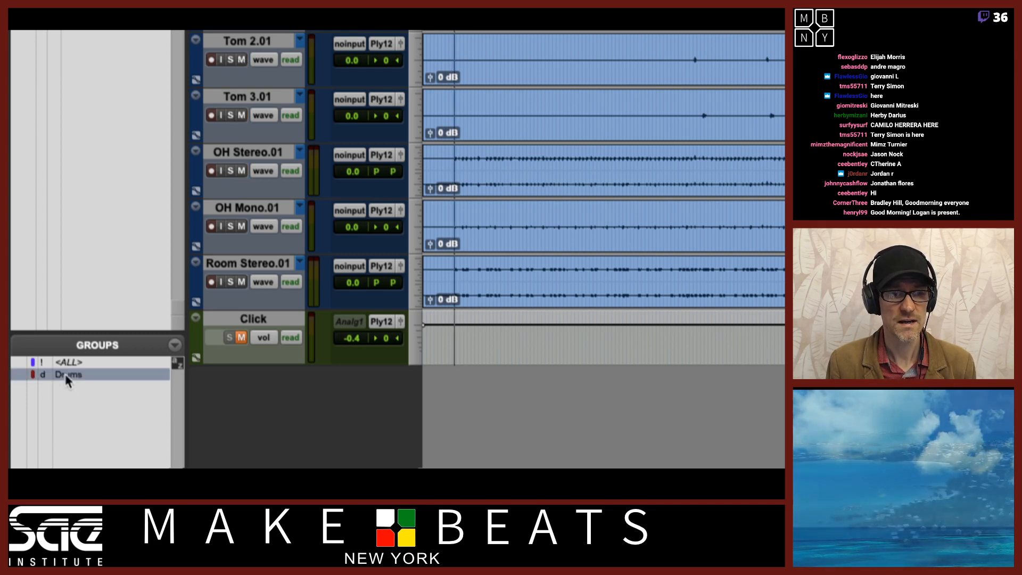
left_click(241, 282)
left_click(241, 282)
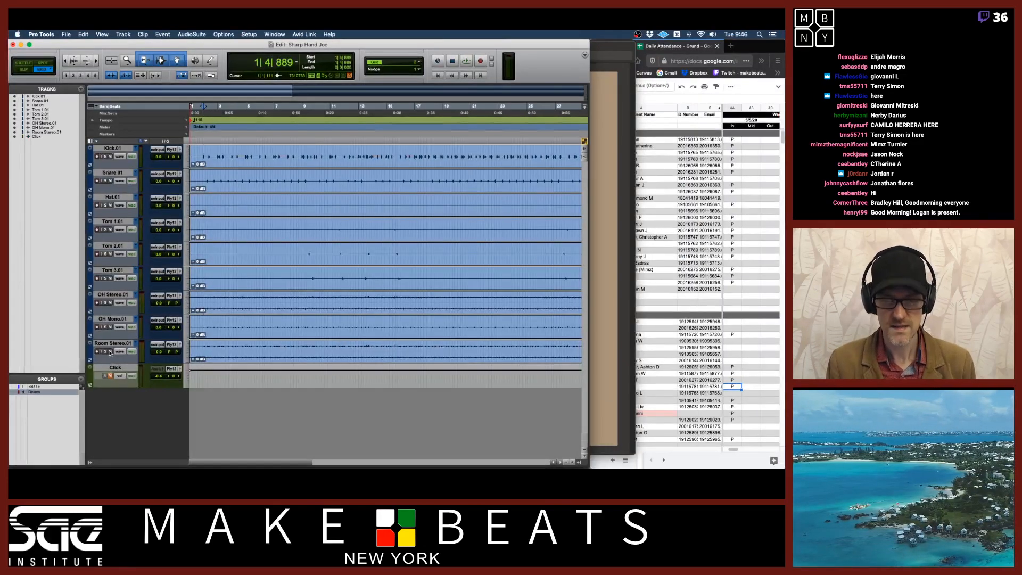
In the Mix window, lower the grouped drum faders together to about -4.1 dB
key("super+equal")
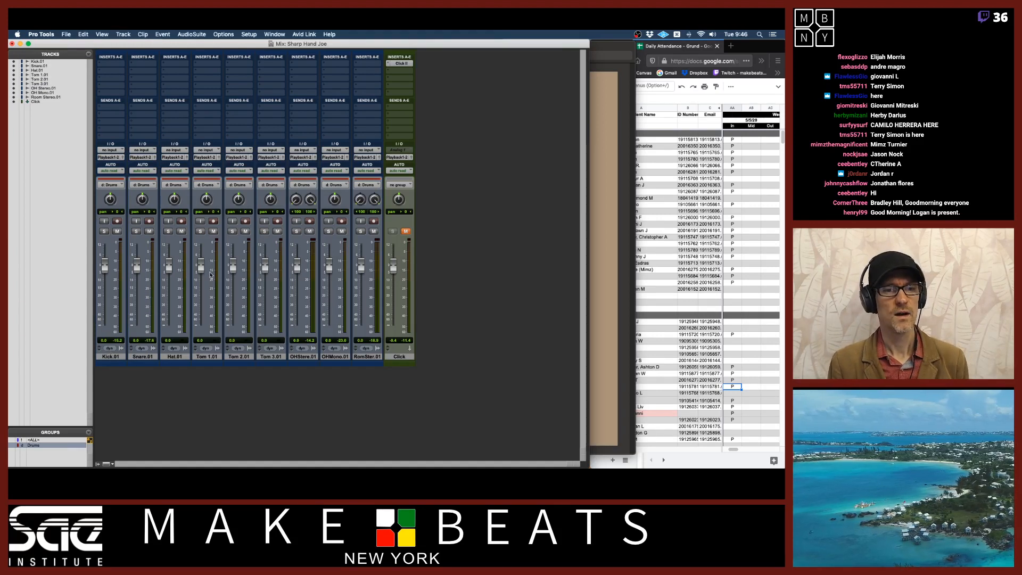
left_click_drag(201, 272, 208, 290)
Deactivate the Drums group, undo once, and reactivate the group
left_click(32, 446)
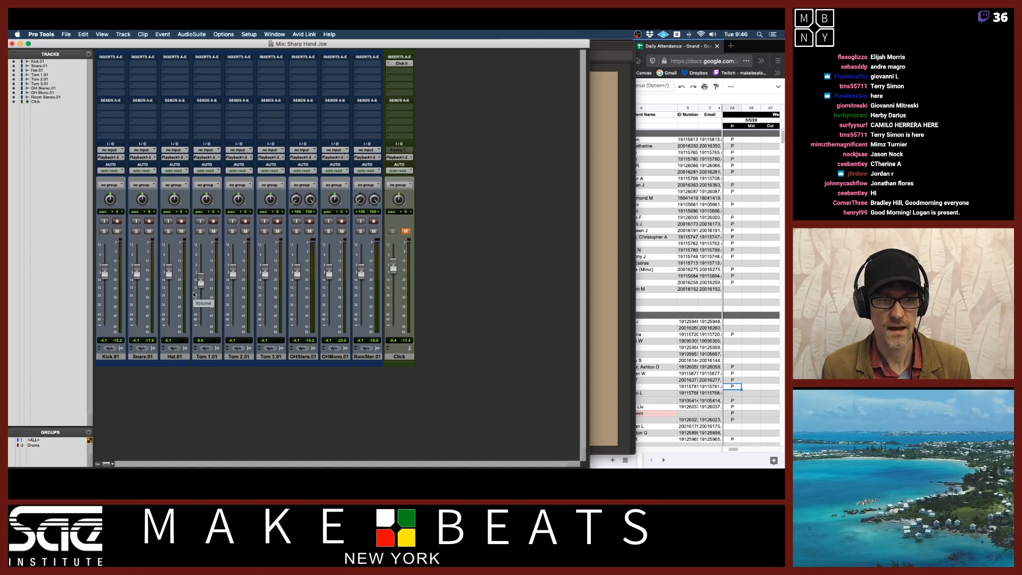
key("super+z")
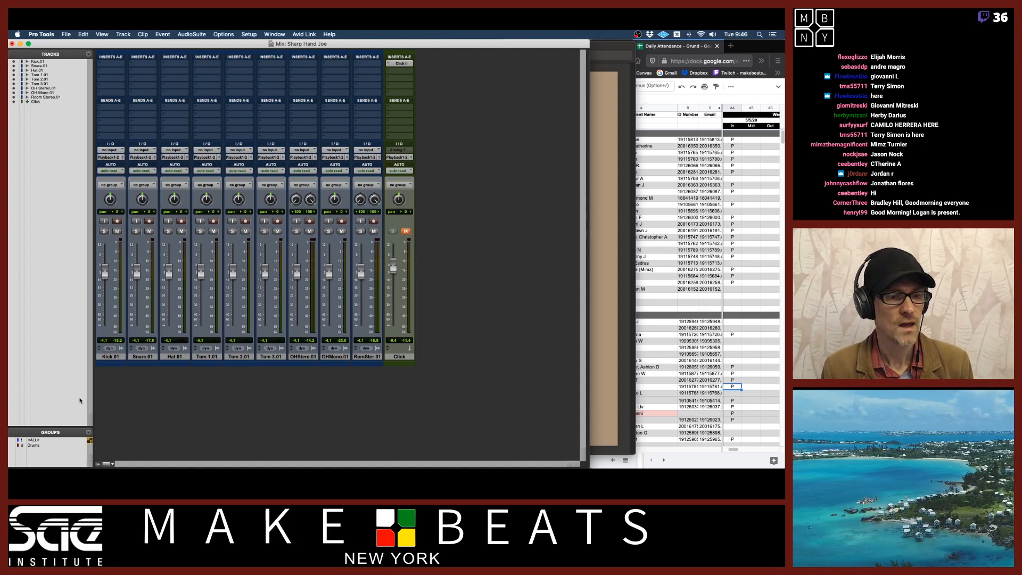
left_click(47, 446)
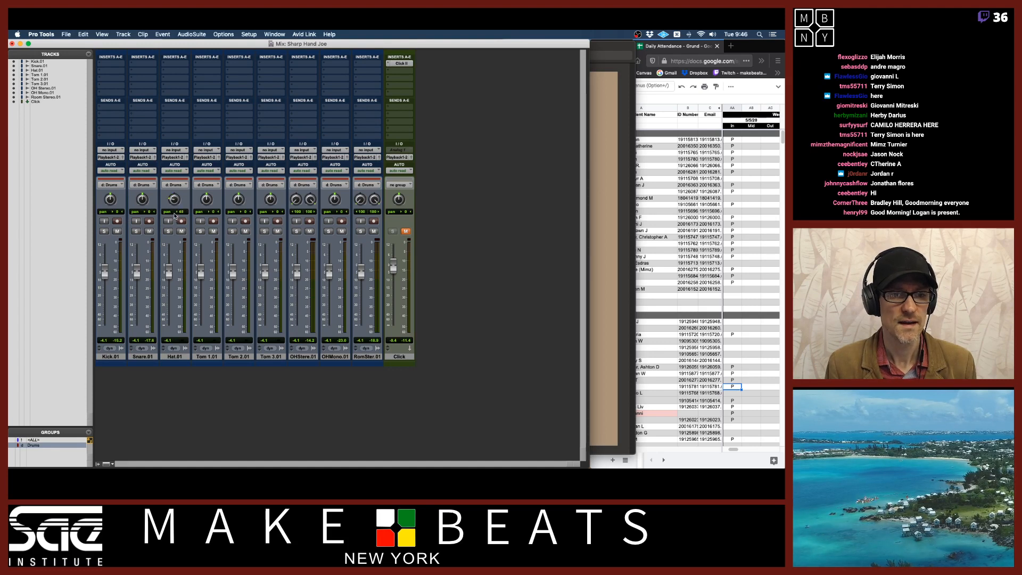
Turn the Hat pan knob to pan the grouped drum tracks left together
left_click_drag(206, 200, 269, 181)
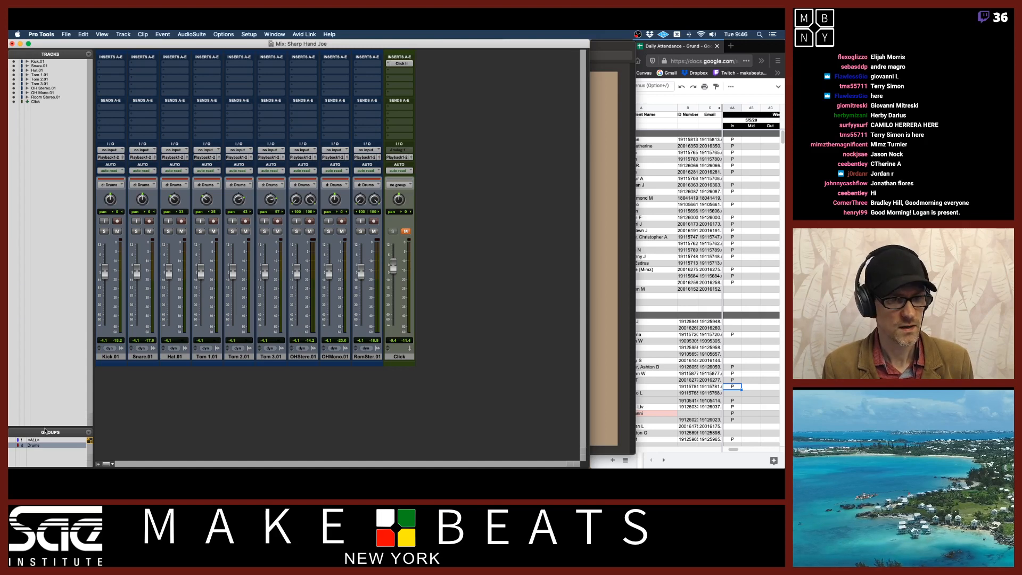
left_click(107, 274, "alt")
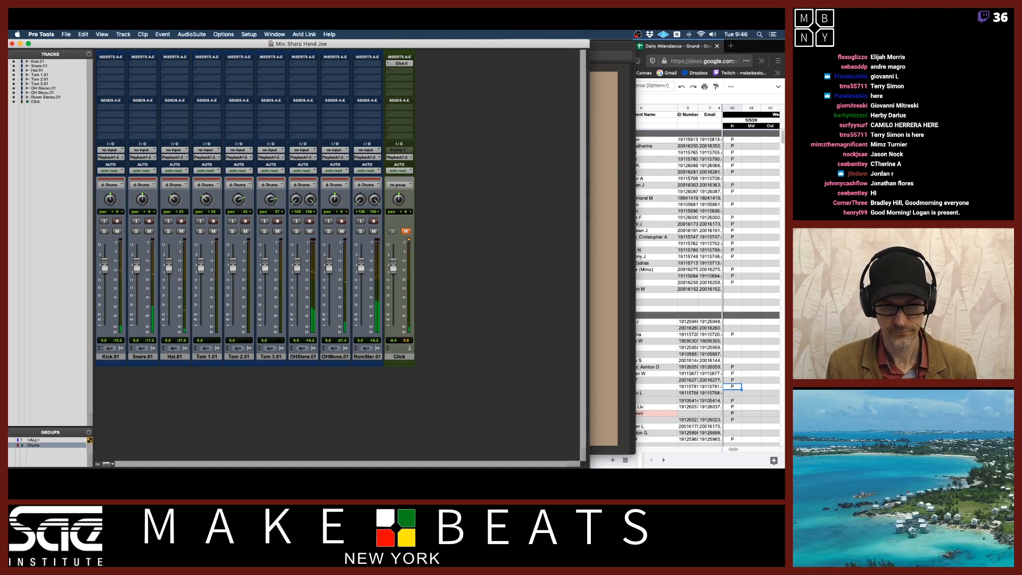
Select the Click track and create a new stereo Master Fader track after it
left_click(373, 358)
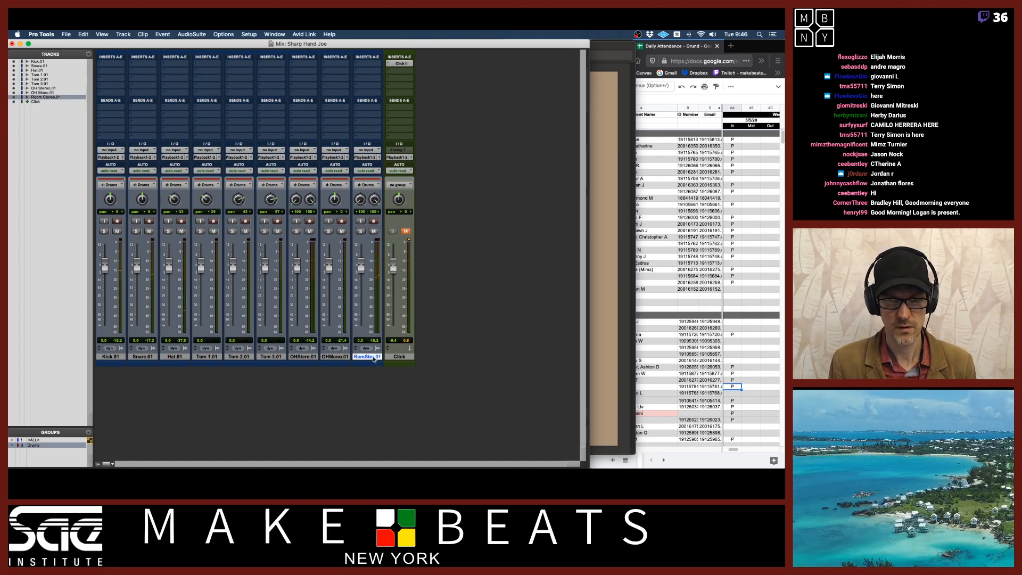
left_click(400, 357)
key("super+shift+n")
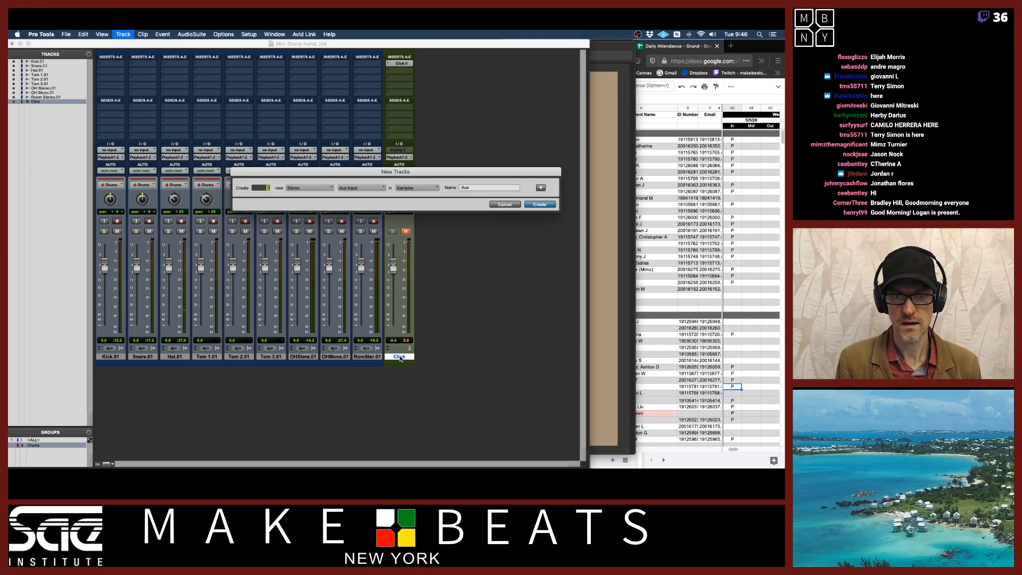
key("super+Down")
key("Return")
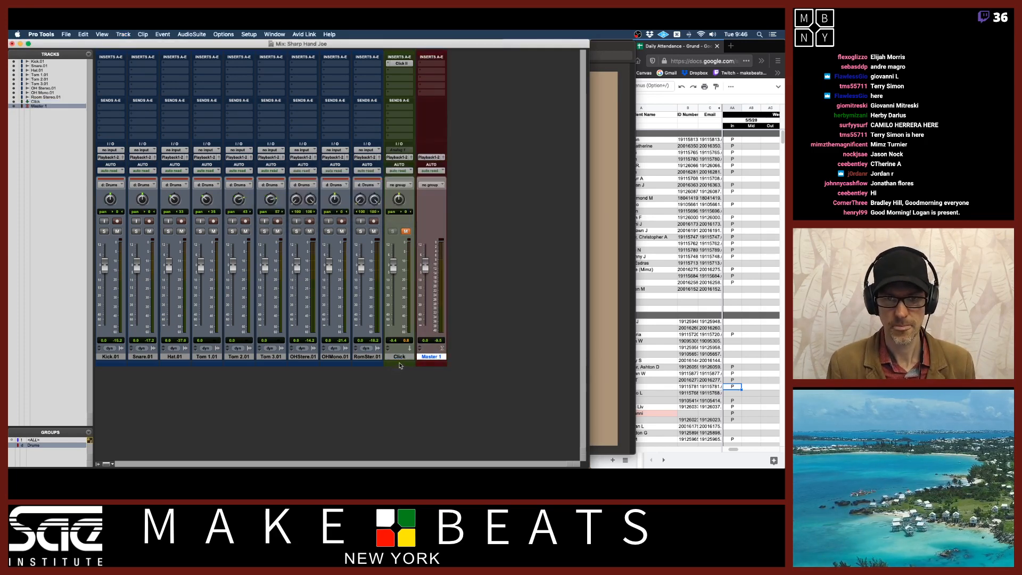
Move the Click track to the start of the track list and play the session back briefly
left_click_drag(400, 357, 109, 355)
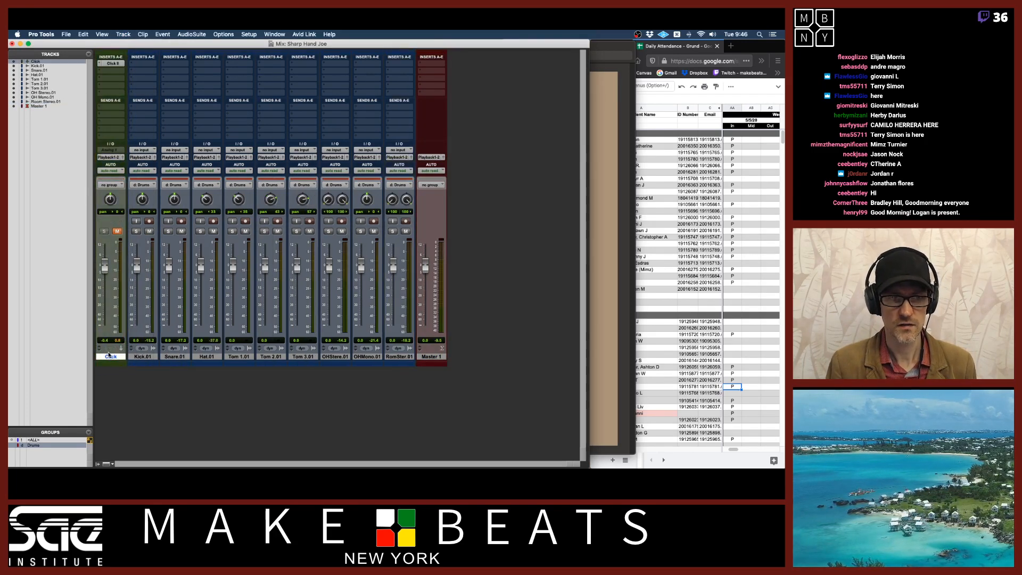
key("space")
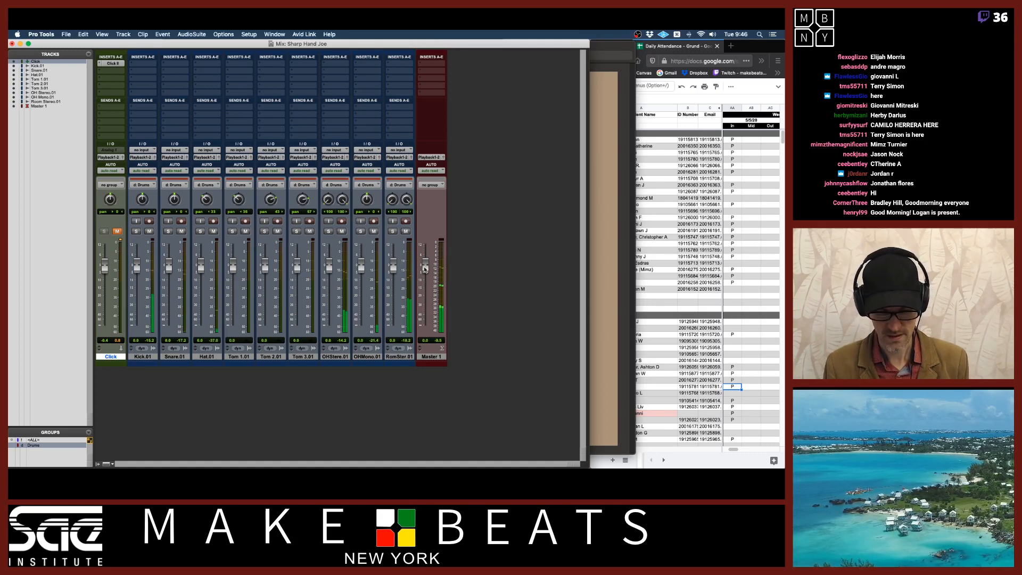
key("super+equal")
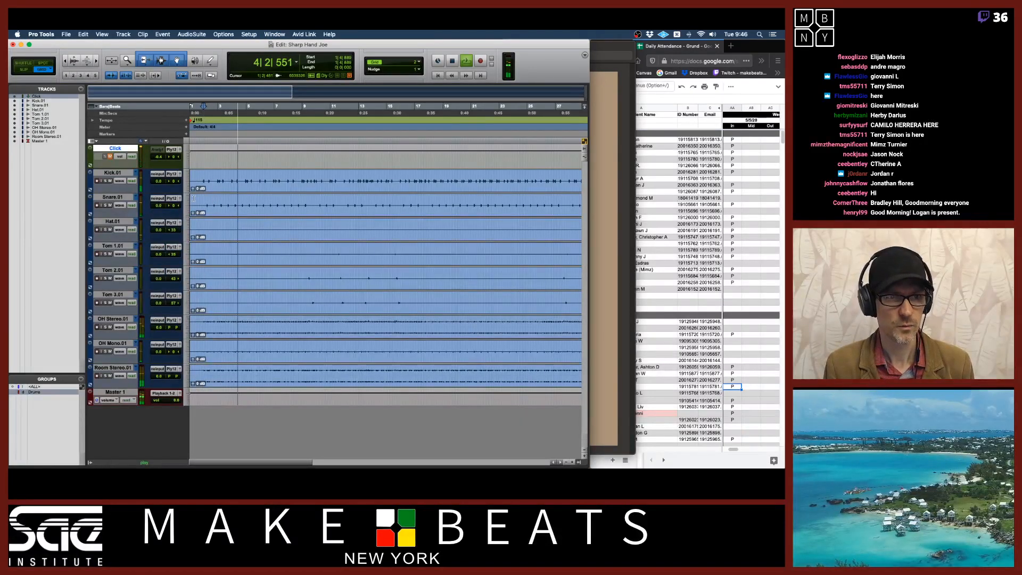
key("space")
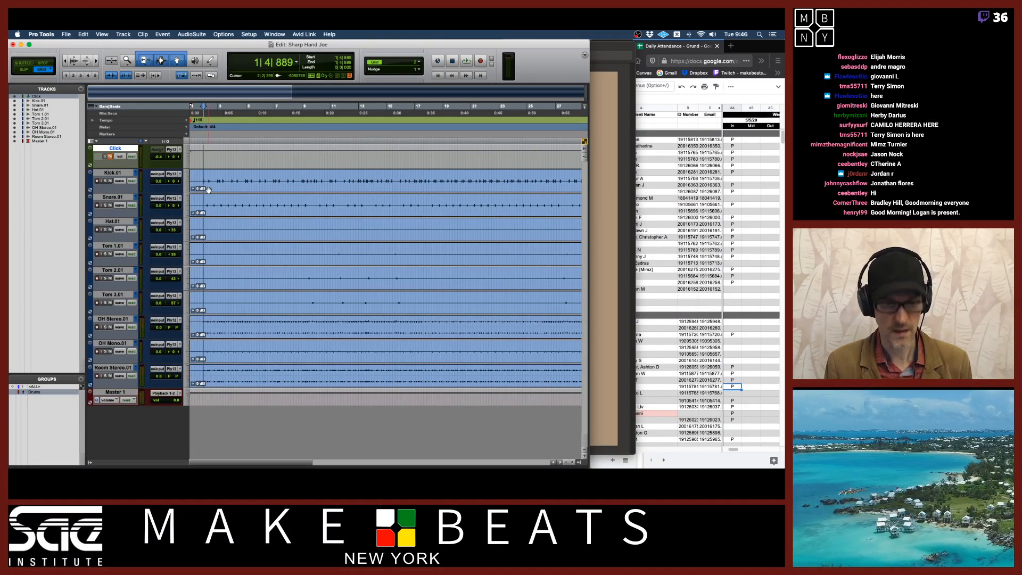
Raise the Master 1 fader slightly in the Mix window
key("super+equal")
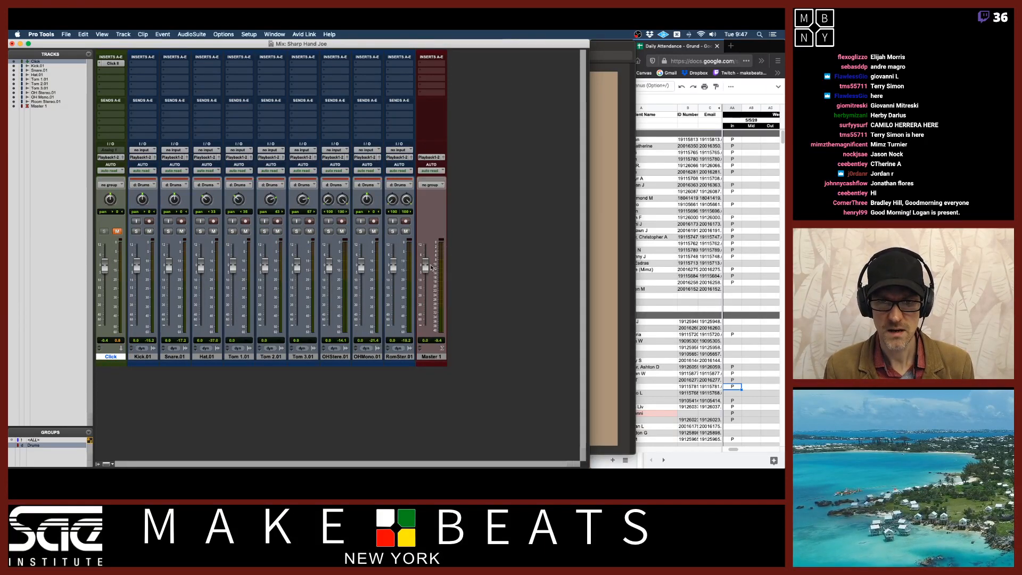
left_click_drag(425, 269, 426, 256)
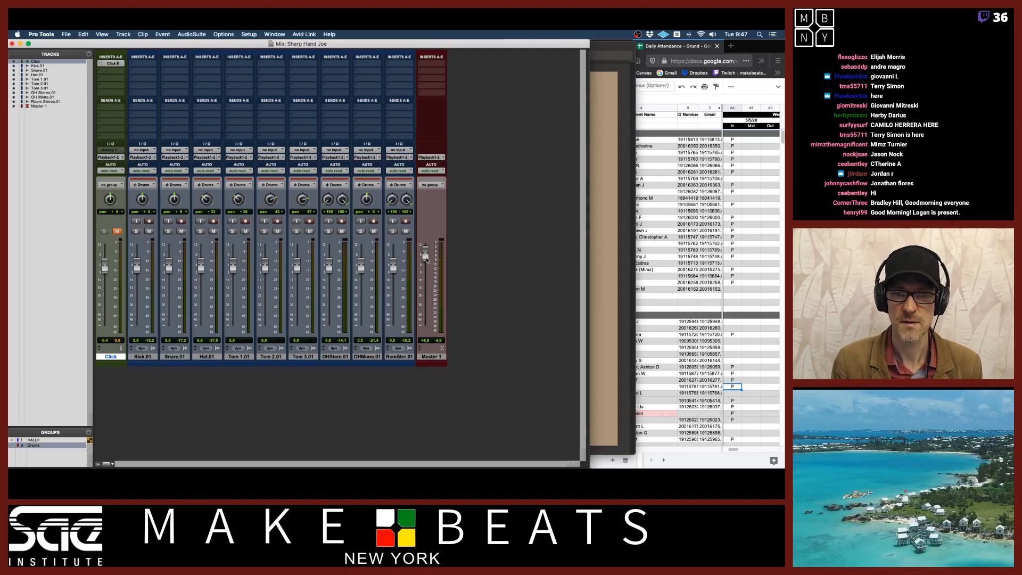
left_click_drag(428, 257, 429, 256)
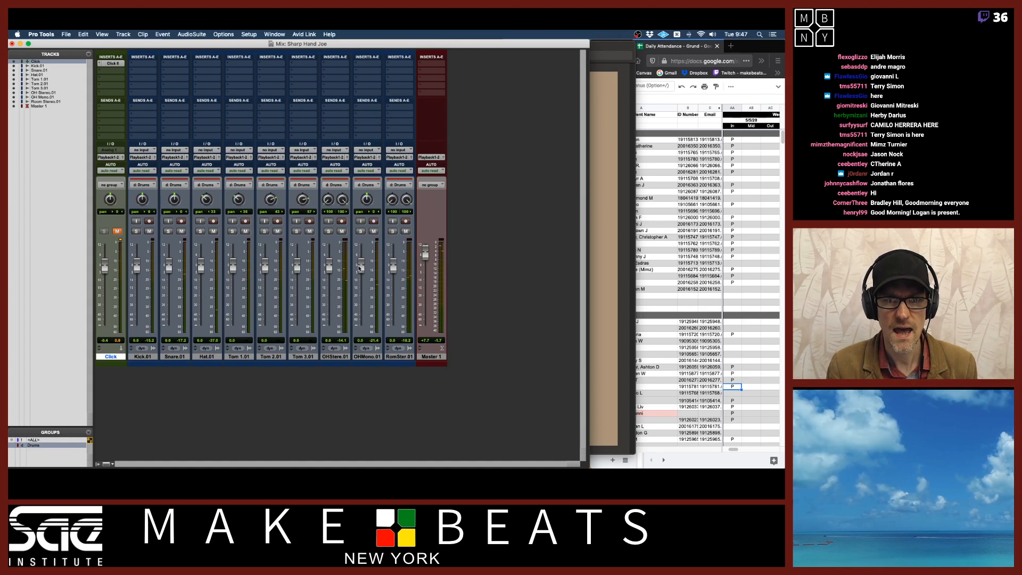
Pull the grouped drum faders down with the OH Stereo fader and reset it
left_click_drag(330, 271, 330, 342)
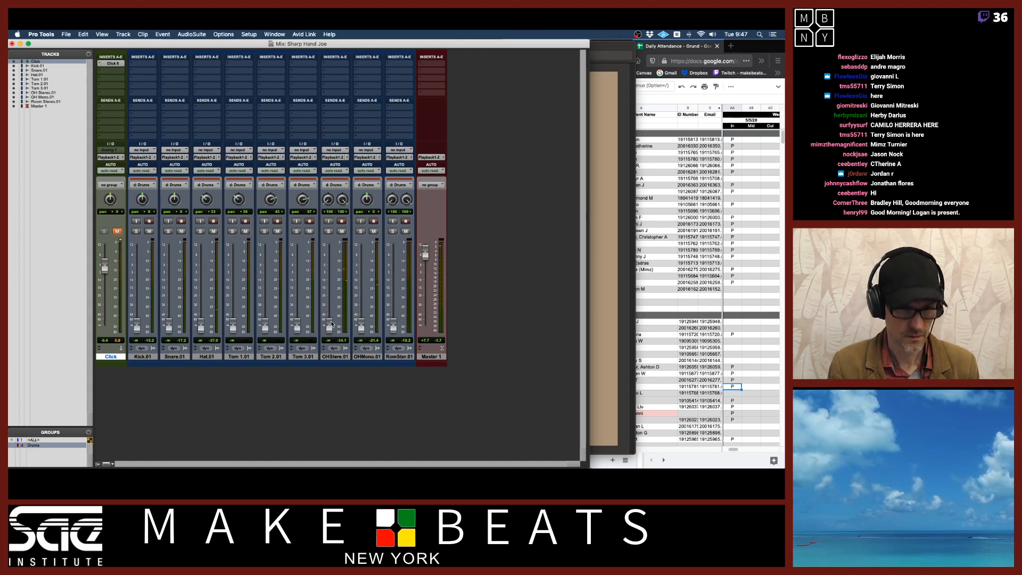
left_click(331, 323, "alt")
Deactivate the Drums group and lower the OH Stereo, OH Mono and Room Stereo faders individually
left_click(46, 441)
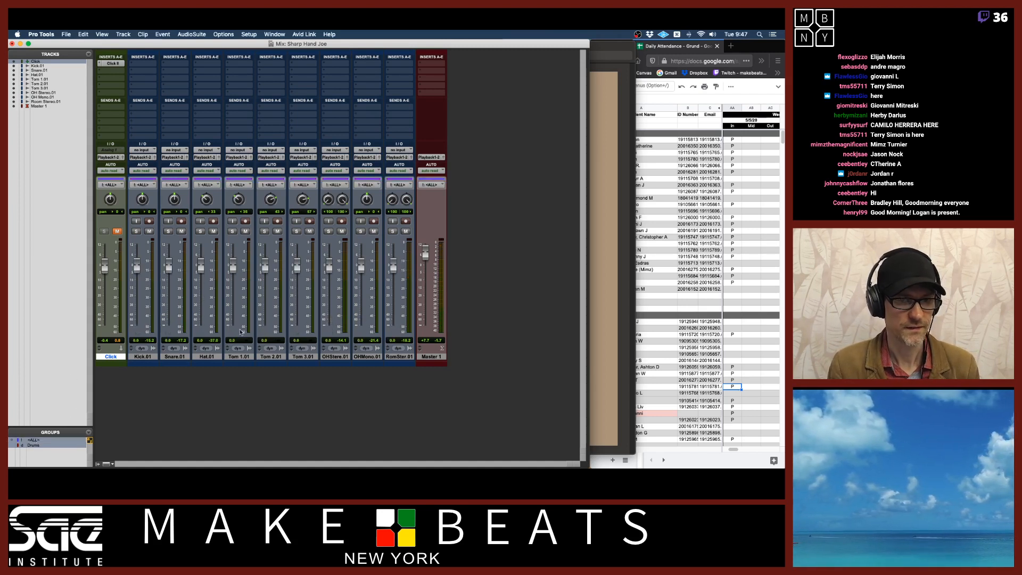
left_click(47, 440)
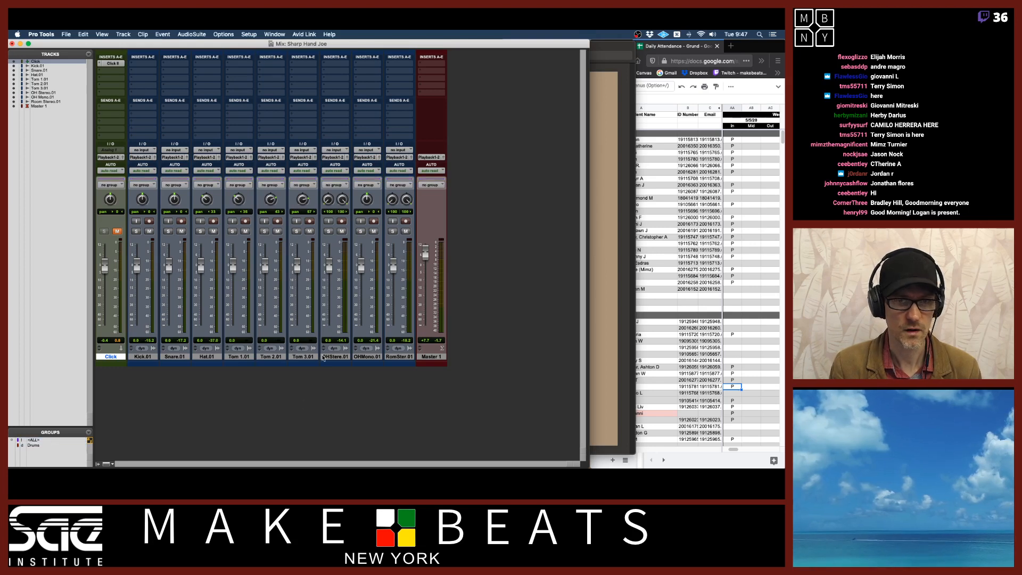
left_click_drag(331, 256, 330, 325)
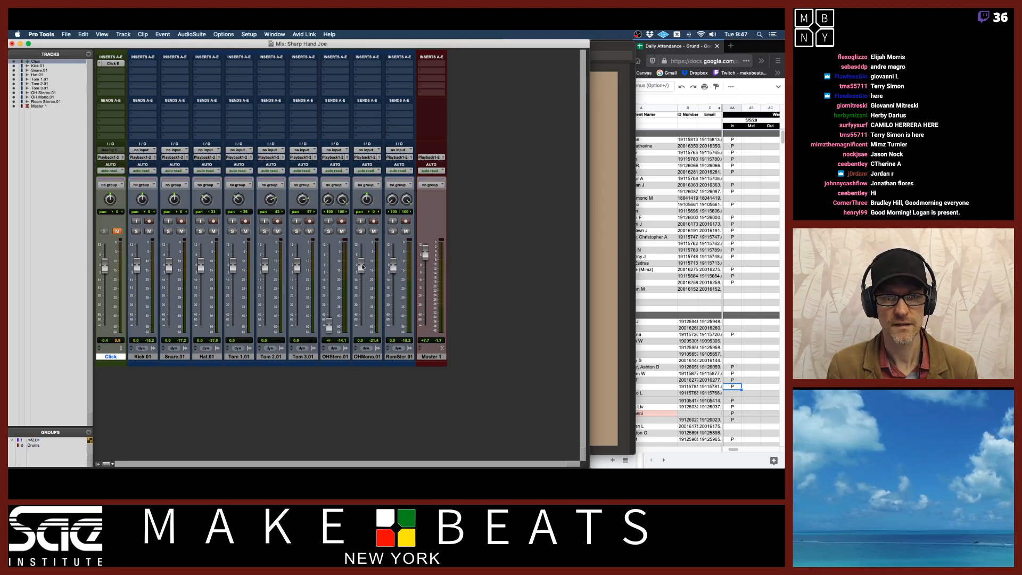
left_click_drag(362, 266, 360, 318)
left_click_drag(391, 266, 393, 325)
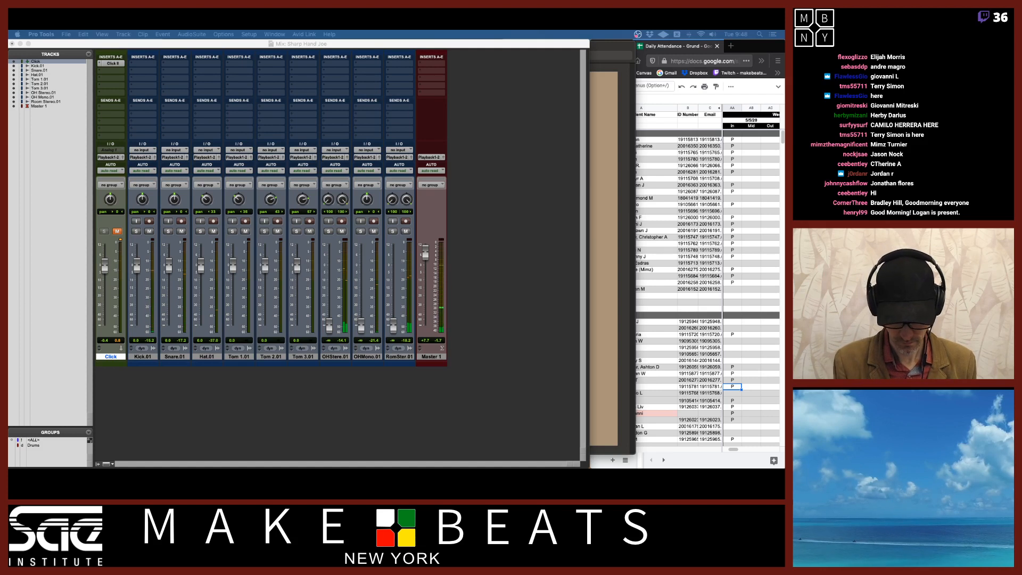
key("XF86AudioRaiseVolume")
key("XF86AudioRaiseVolume")
key("XF86AudioRaiseVolume")
key("XF86AudioRaiseVolume")
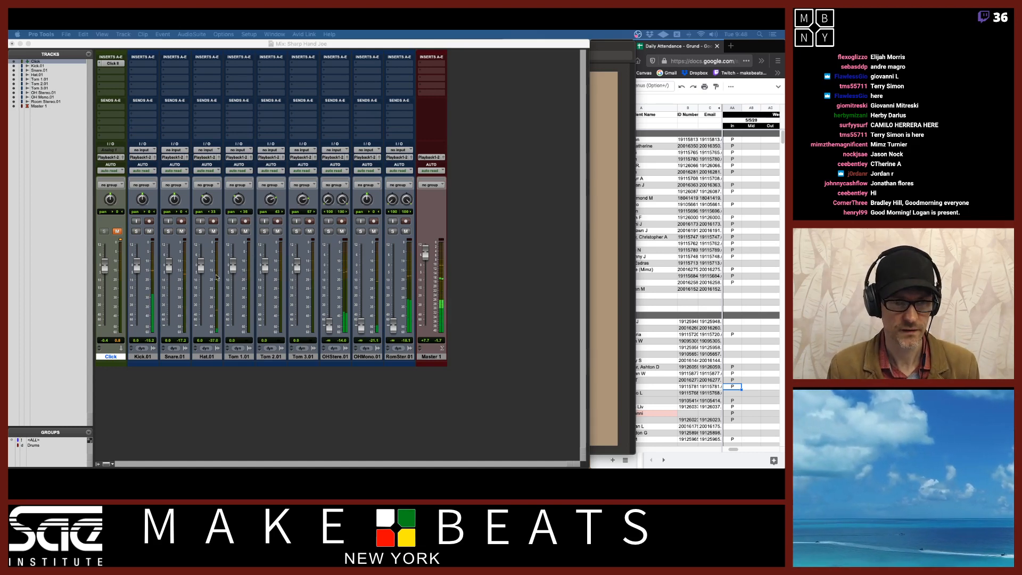
Adjust the Hat, OH Stereo and OH Mono faders individually to balance the drum mix
left_click_drag(202, 266, 201, 275)
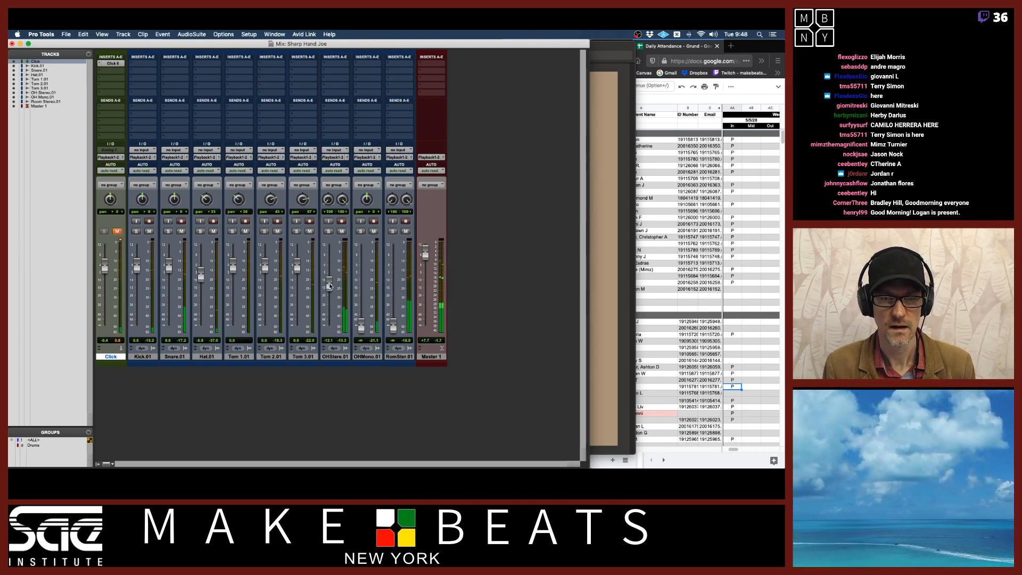
left_click_drag(329, 285, 329, 281)
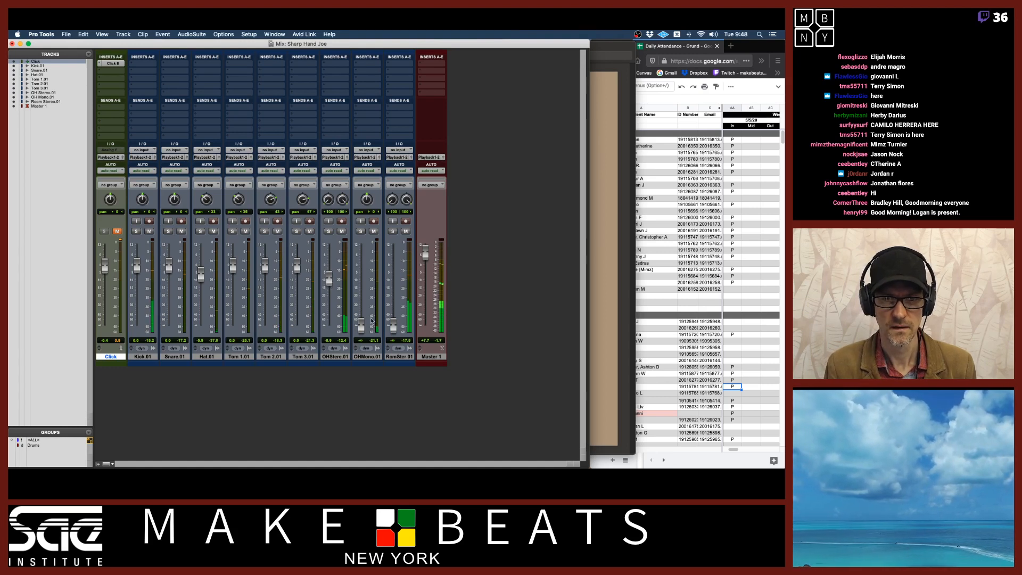
left_click_drag(364, 324, 364, 278)
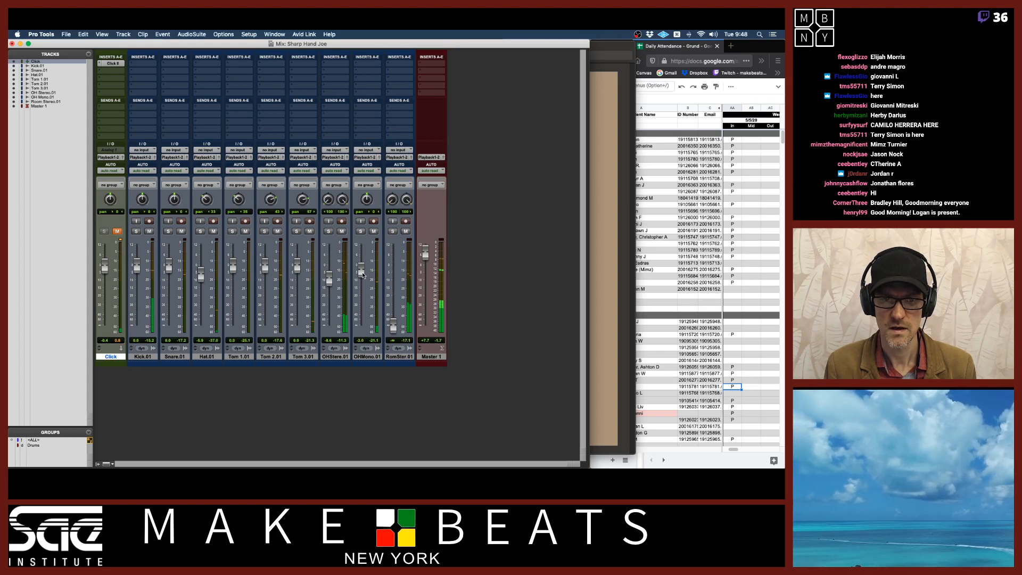
Raise the Room Stereo fader and slightly nudge the OH Stereo fader
left_click_drag(393, 327, 393, 289)
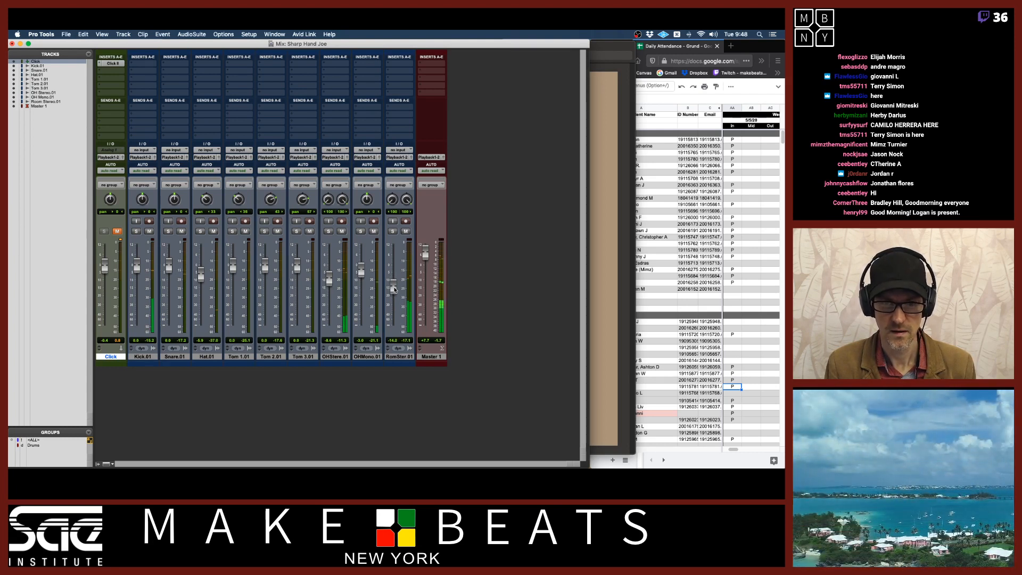
left_click_drag(330, 282, 331, 279)
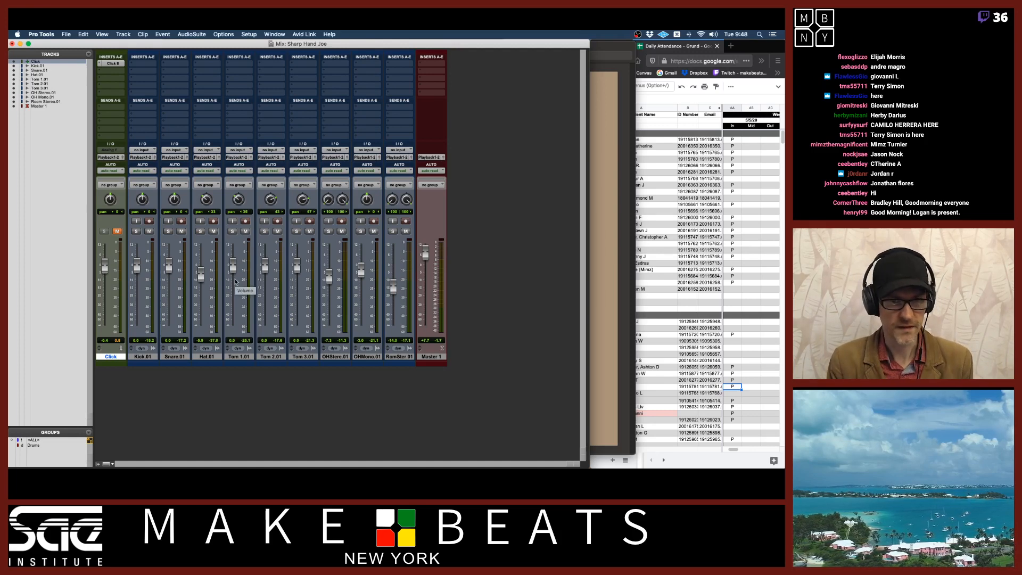
Open the Click II plugin on the Click track and load the Tony Click preset
key("super+equal")
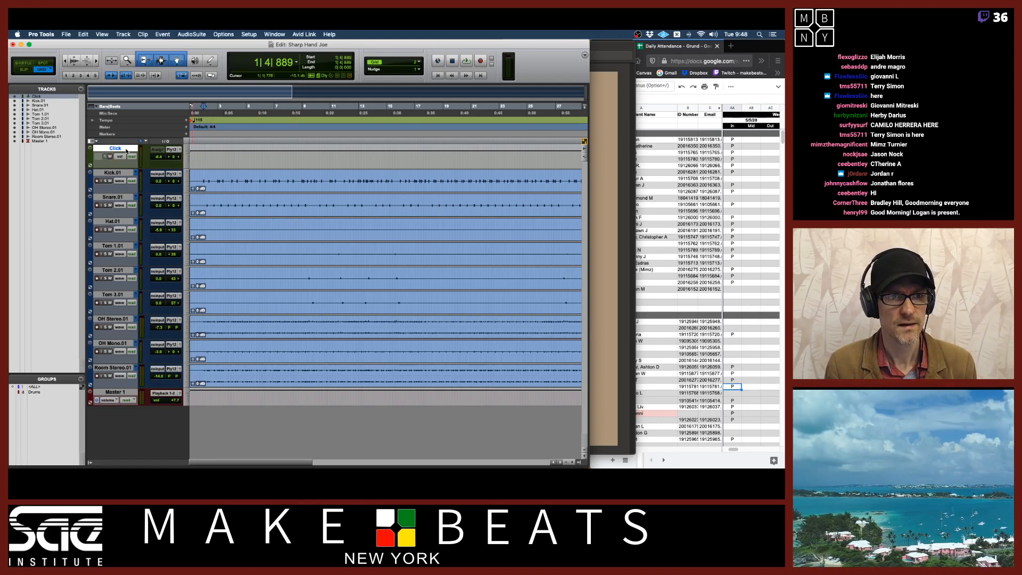
key("super+equal")
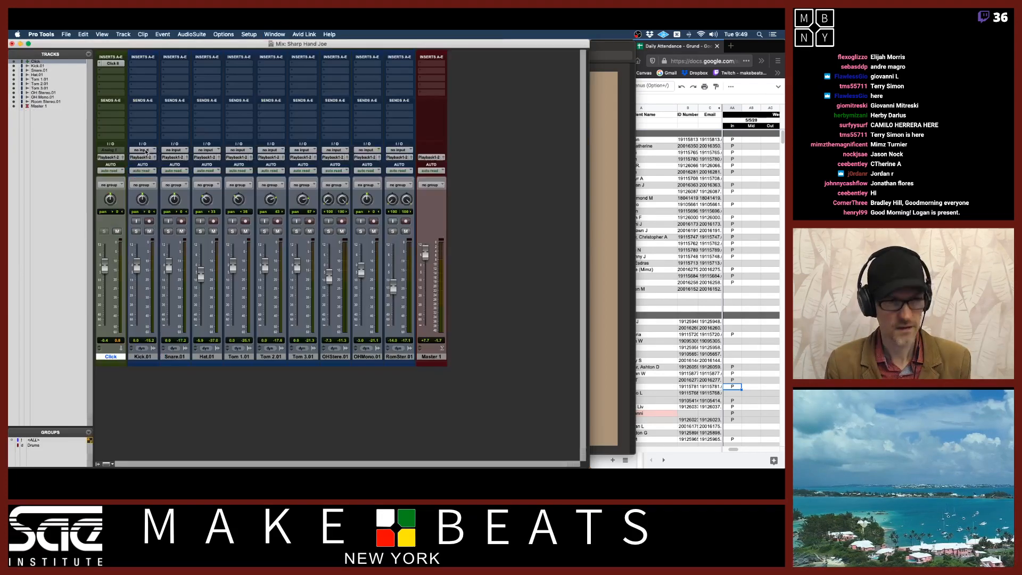
left_click(112, 63)
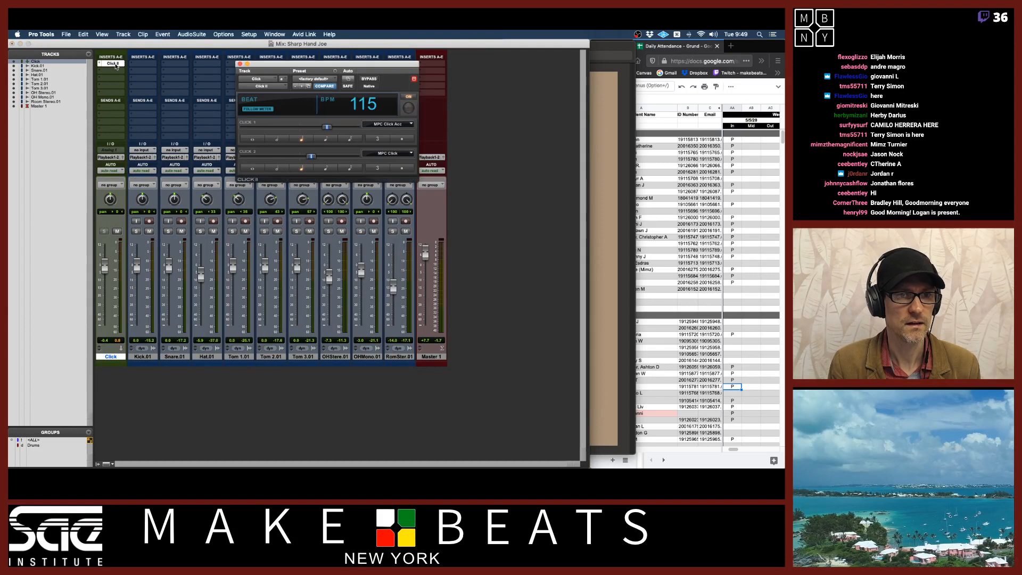
left_click(336, 73)
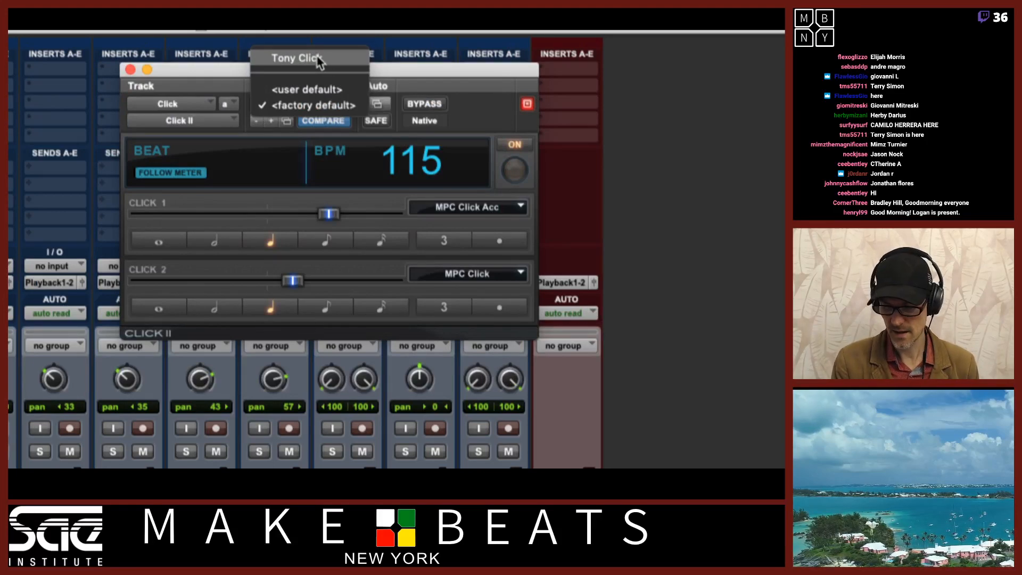
left_click(318, 60)
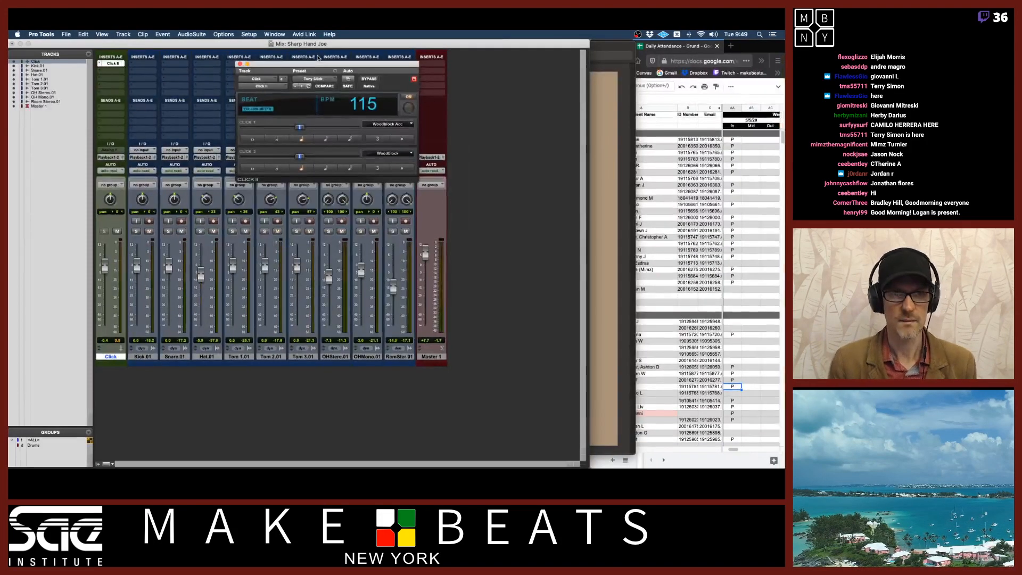
Start playback and lower the Click track's fader to balance it against the drums
key("space")
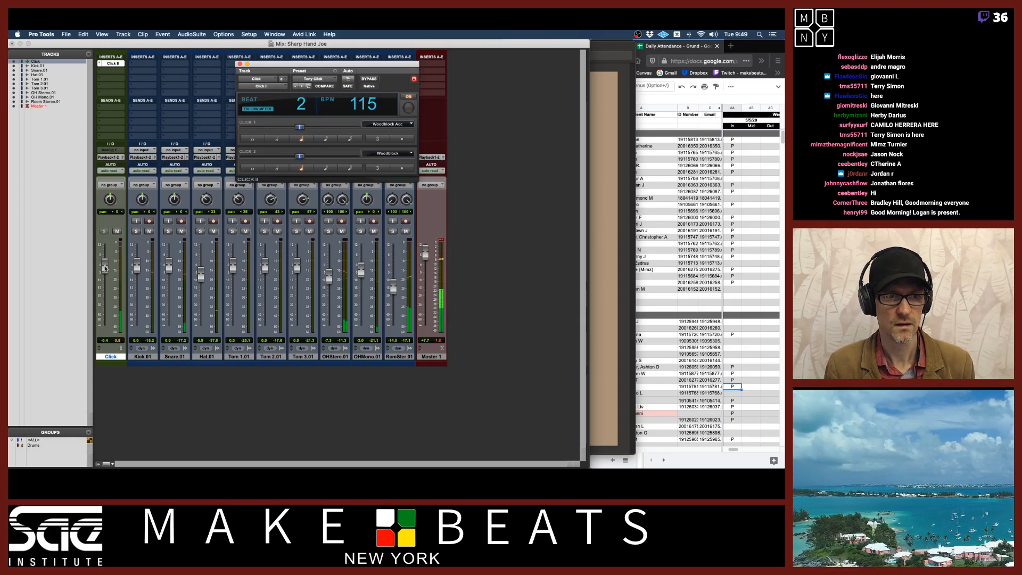
left_click_drag(105, 265, 107, 282)
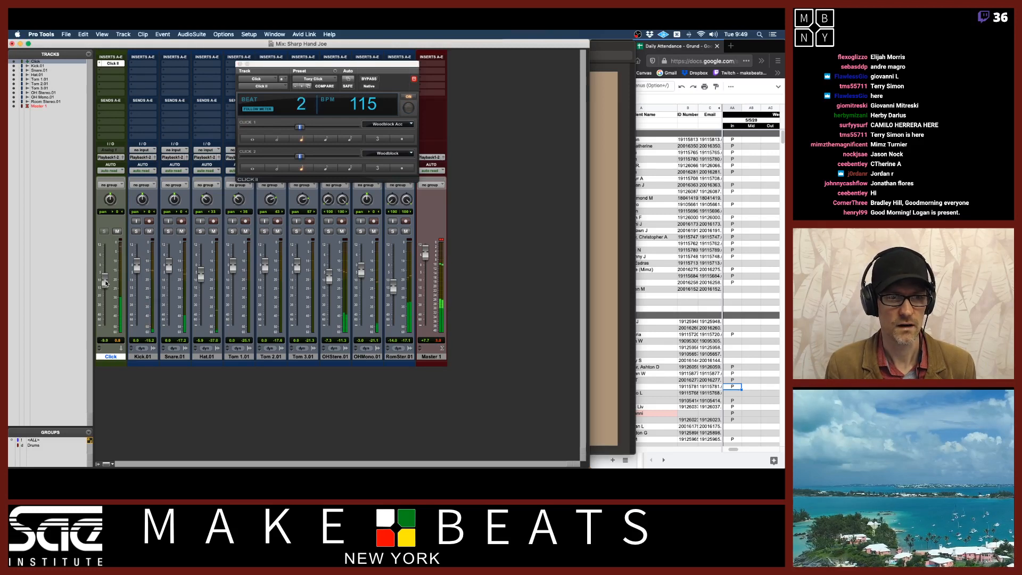
left_click_drag(105, 283, 106, 287)
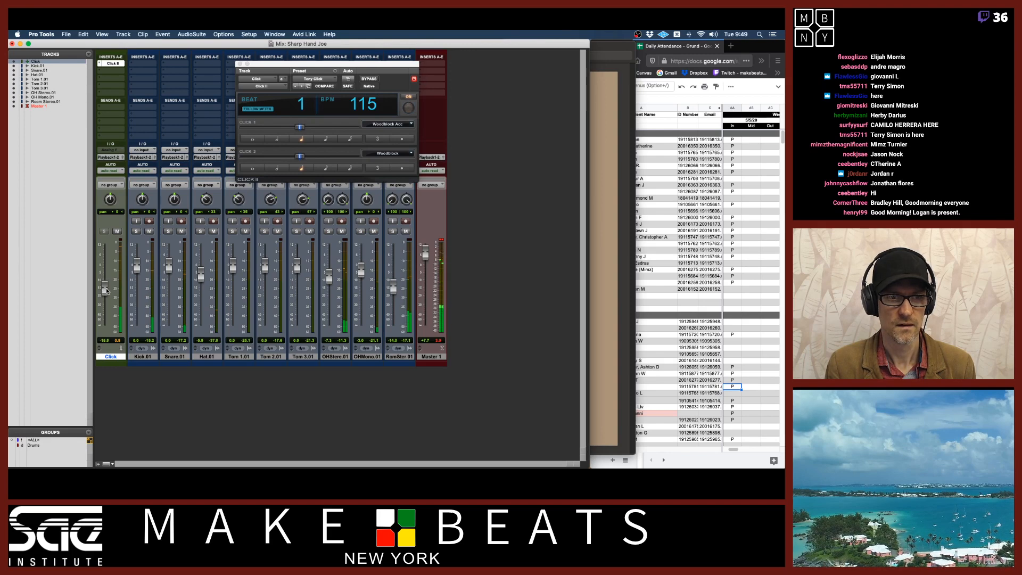
In the Edit window, close the plugin, zoom in and set the grid to Bars|Beats
key("super+equal")
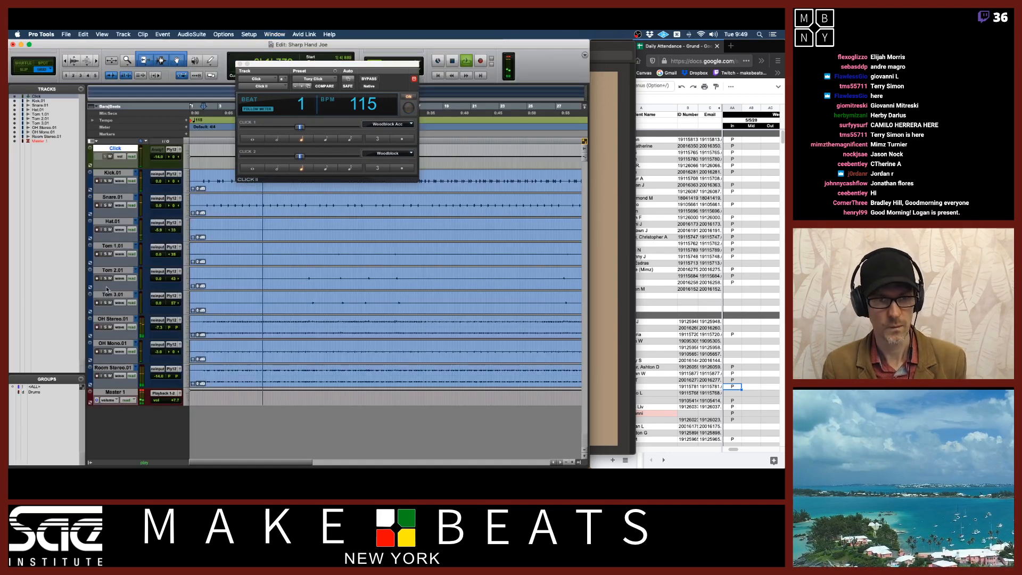
left_click(239, 64)
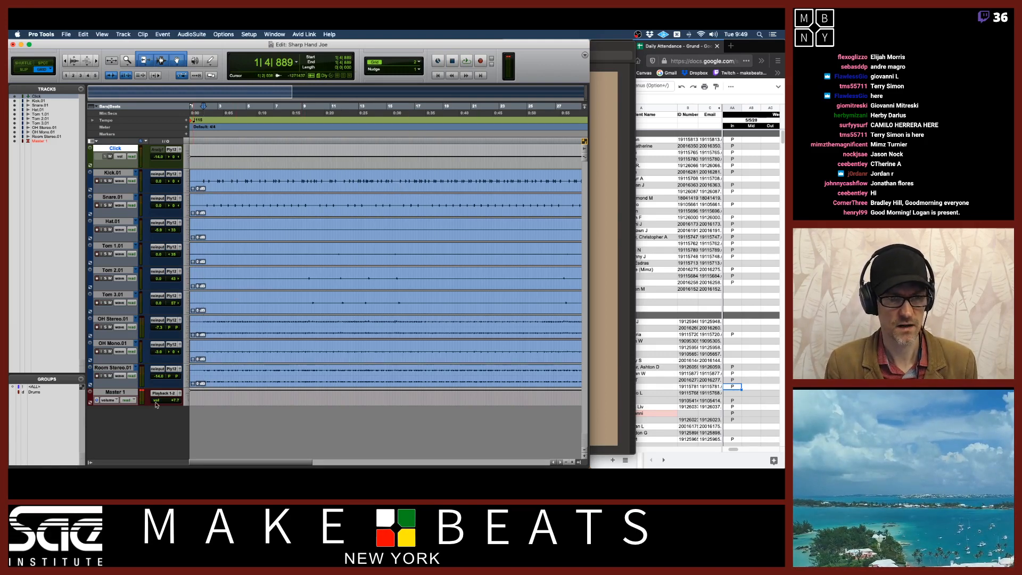
left_click(88, 463)
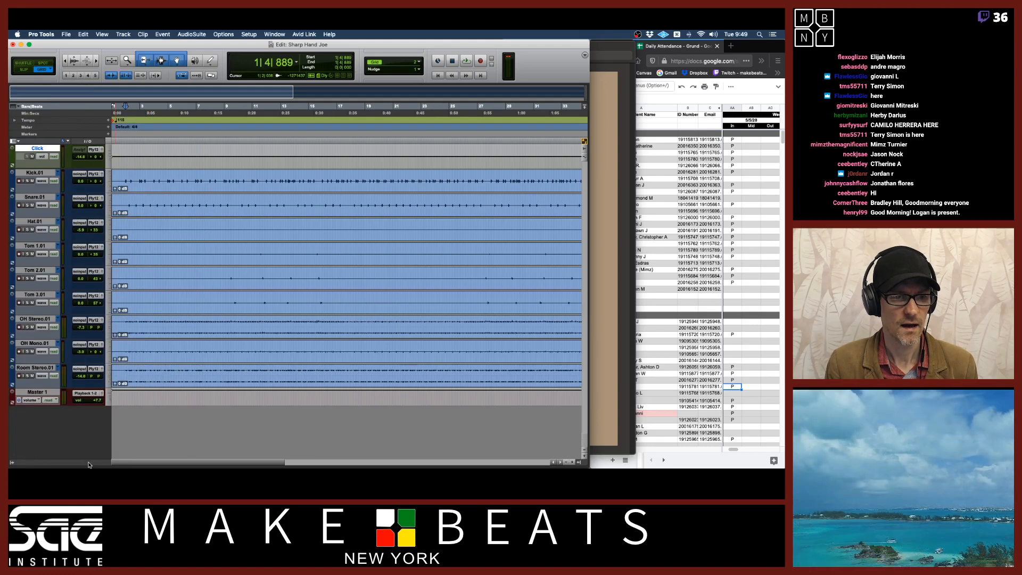
key("super+bracketright")
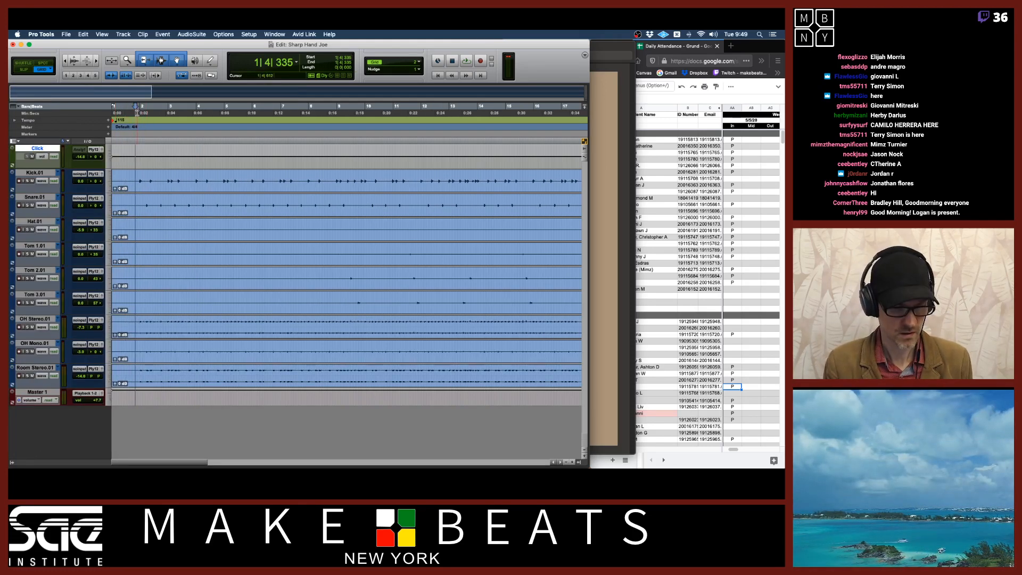
left_click(419, 65)
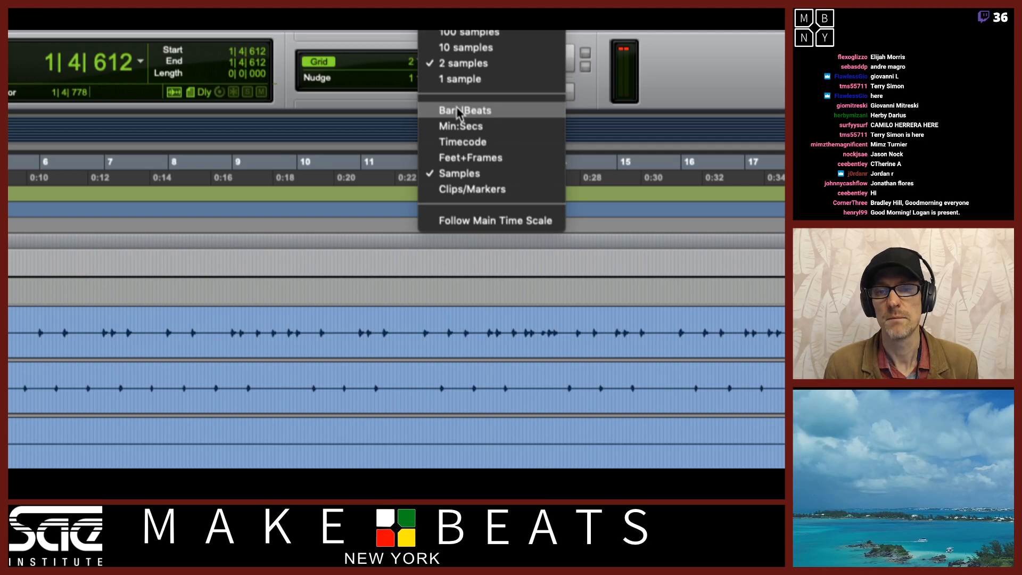
left_click(456, 109)
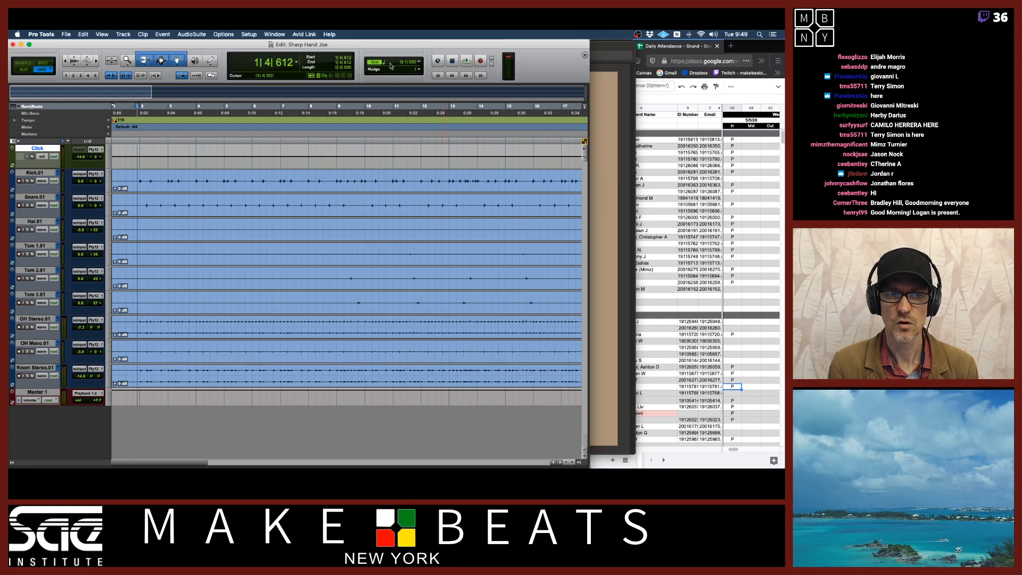
Separate all drum clips at bar 2 and shuffle-delete the lead-in section before it
left_click(11, 463)
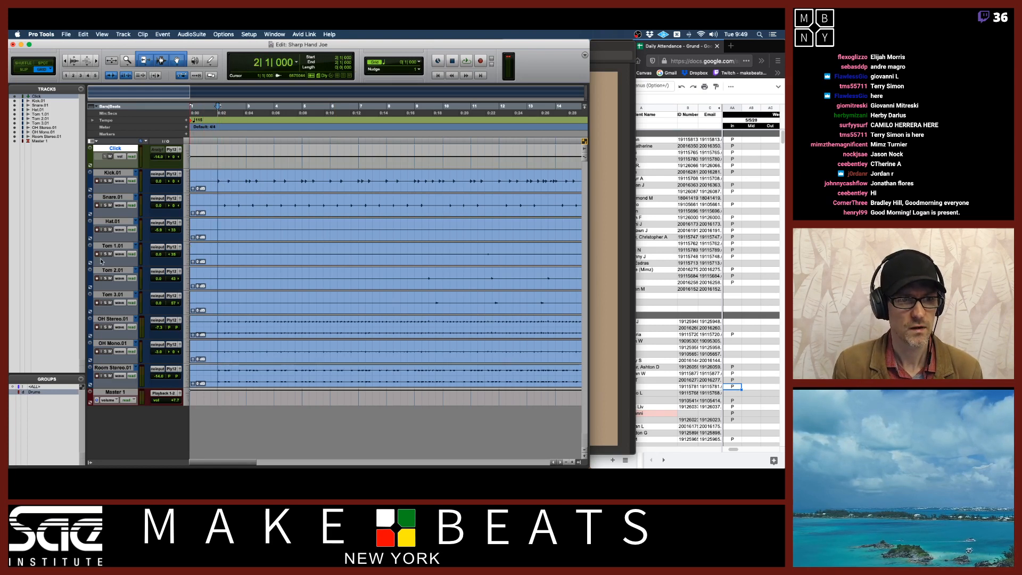
left_click_drag(86, 261, 71, 261)
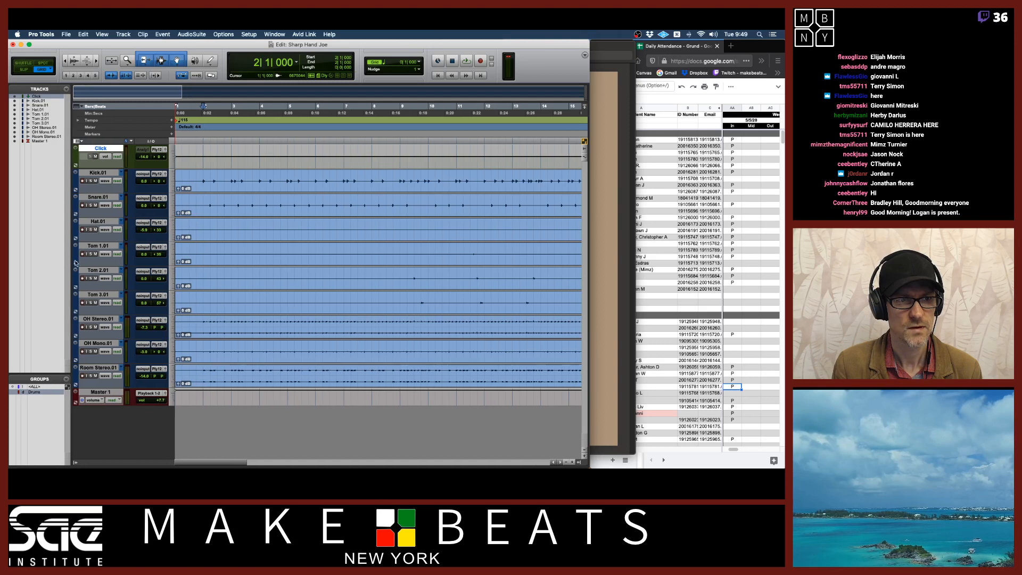
key("t")
key("t")
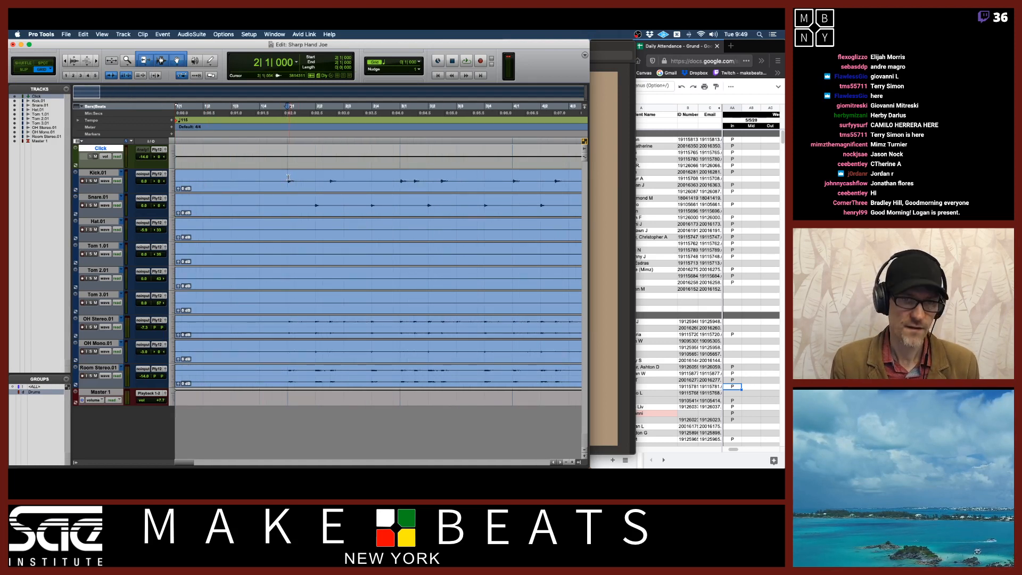
mouse_move(288, 177)
left_mouse_down()
mouse_move(508, 179)
mouse_move(291, 181)
left_mouse_up()
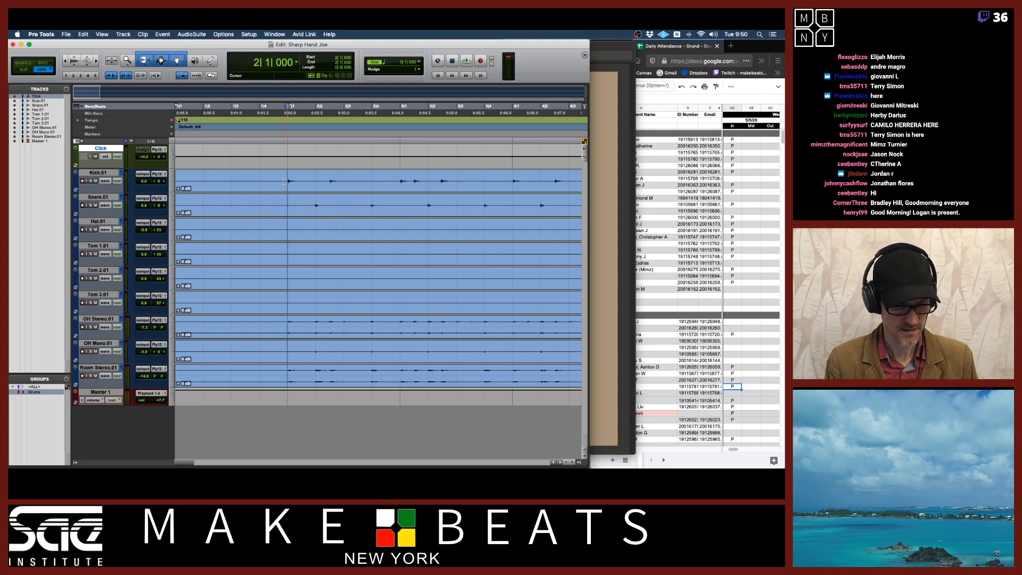
key("super+e")
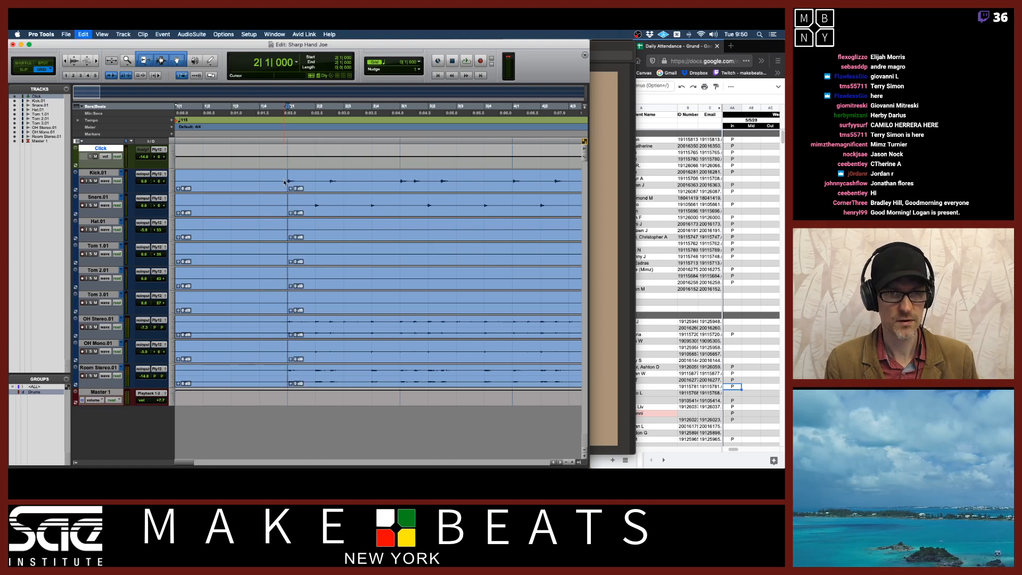
left_click(237, 187)
key("Delete")
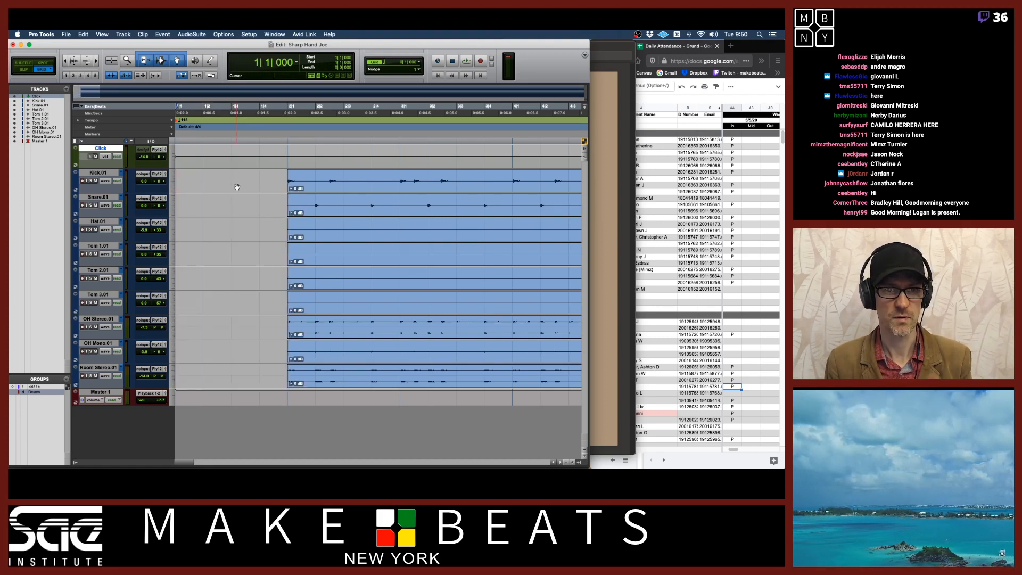
key("super+z")
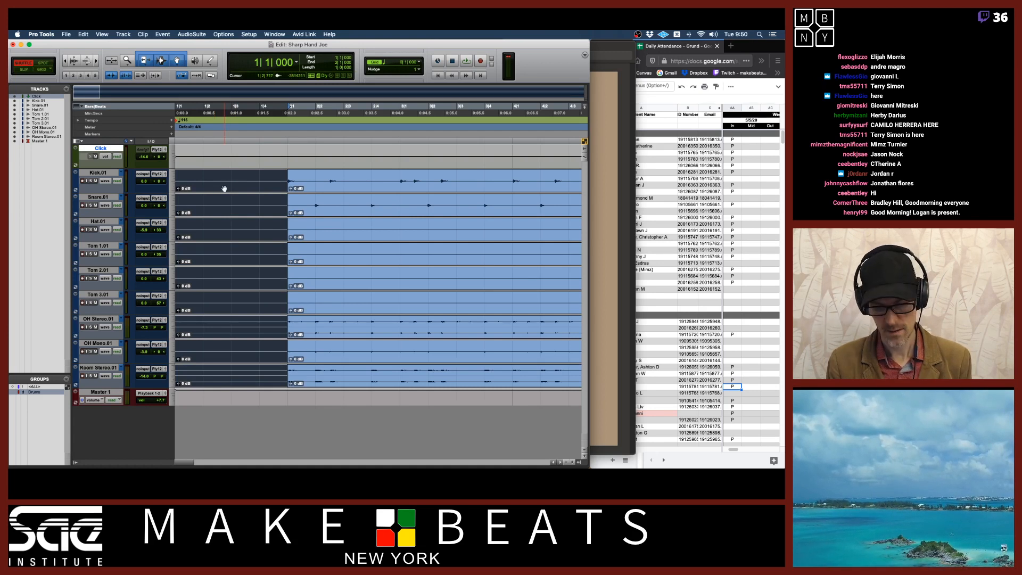
key("Delete")
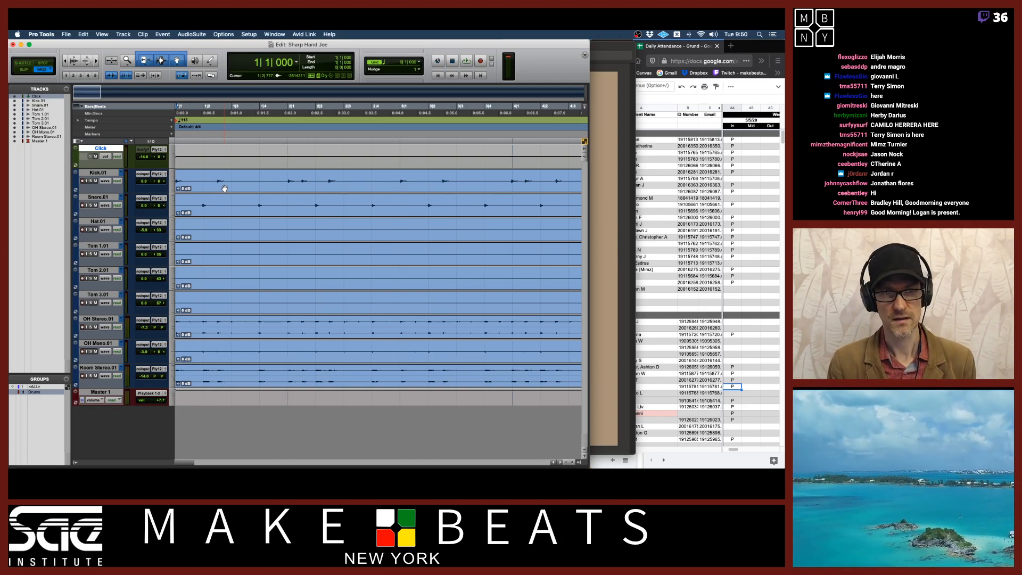
Create a marker named Top at the start of the session
key("r")
key("r")
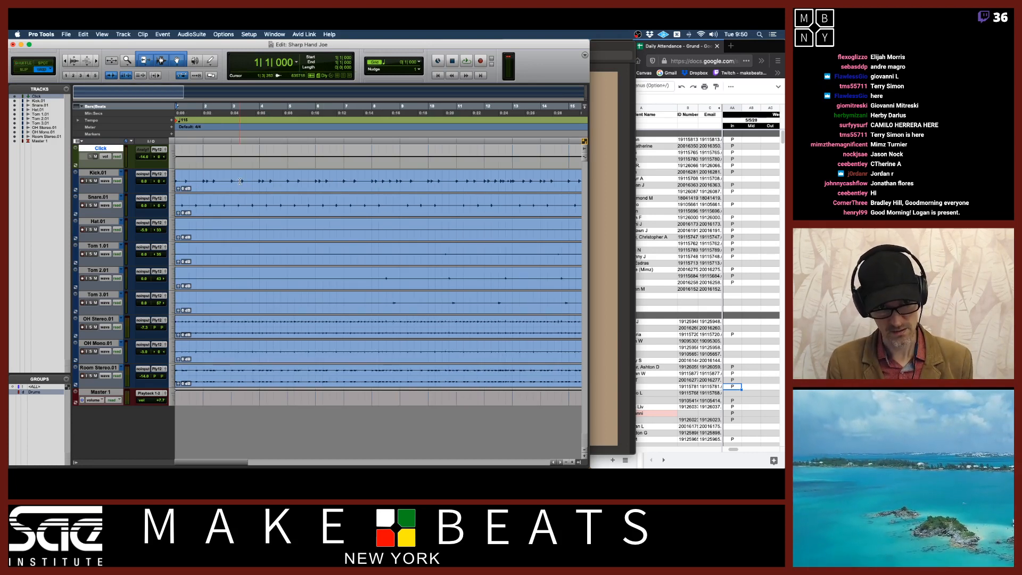
key("KP_Enter")
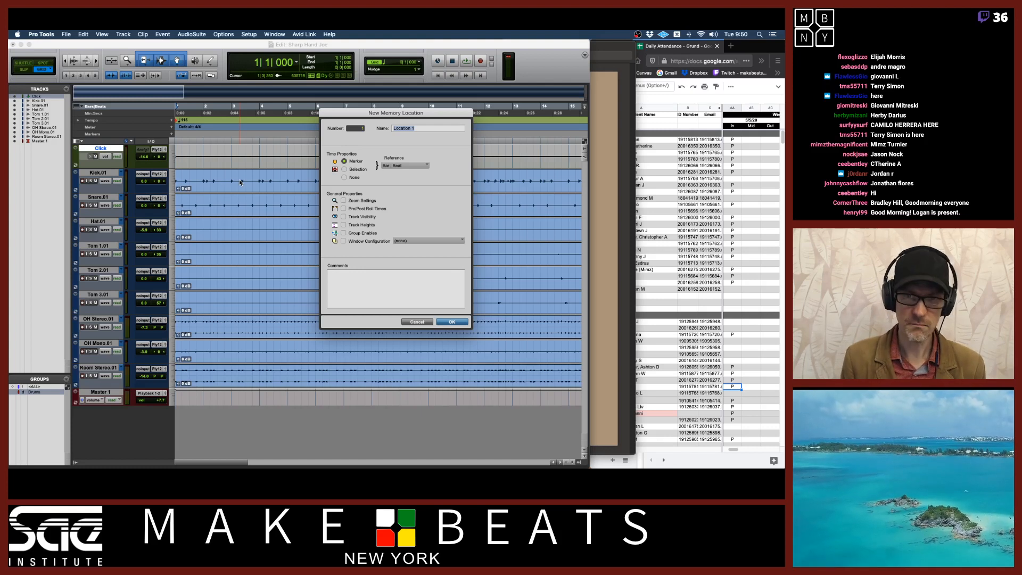
left_click(417, 321)
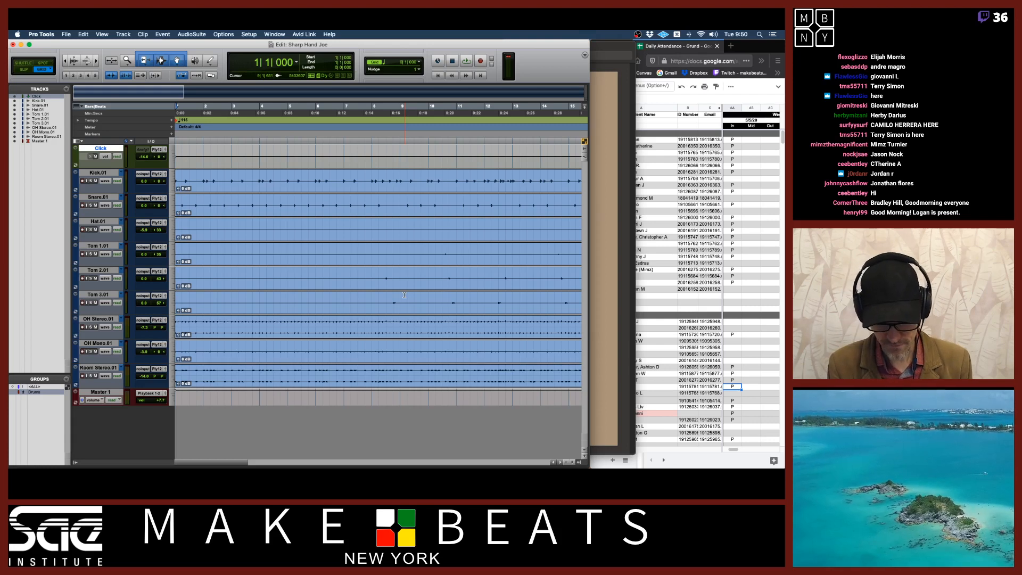
key("KP_Enter")
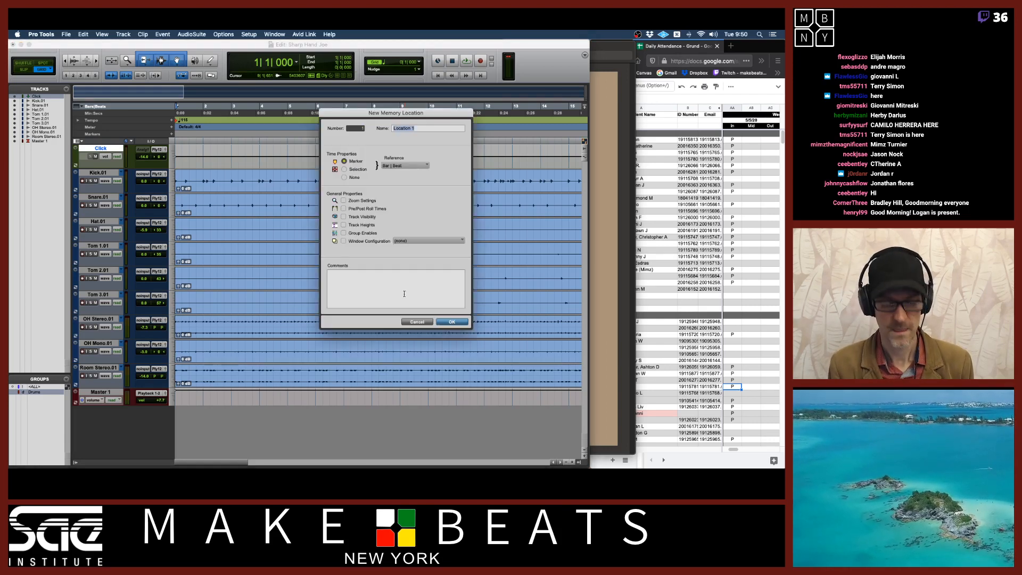
type("Top")
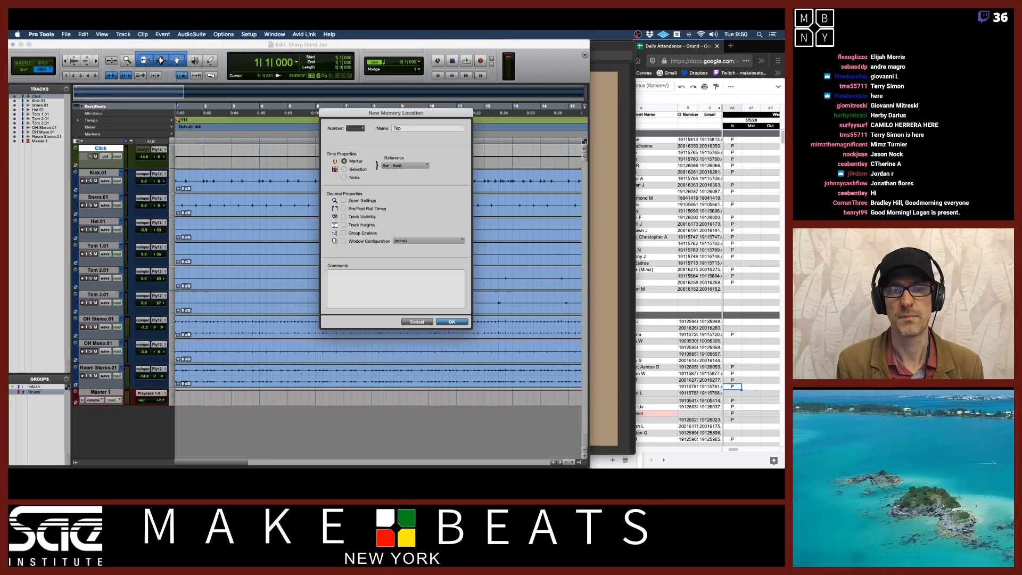
key("Return")
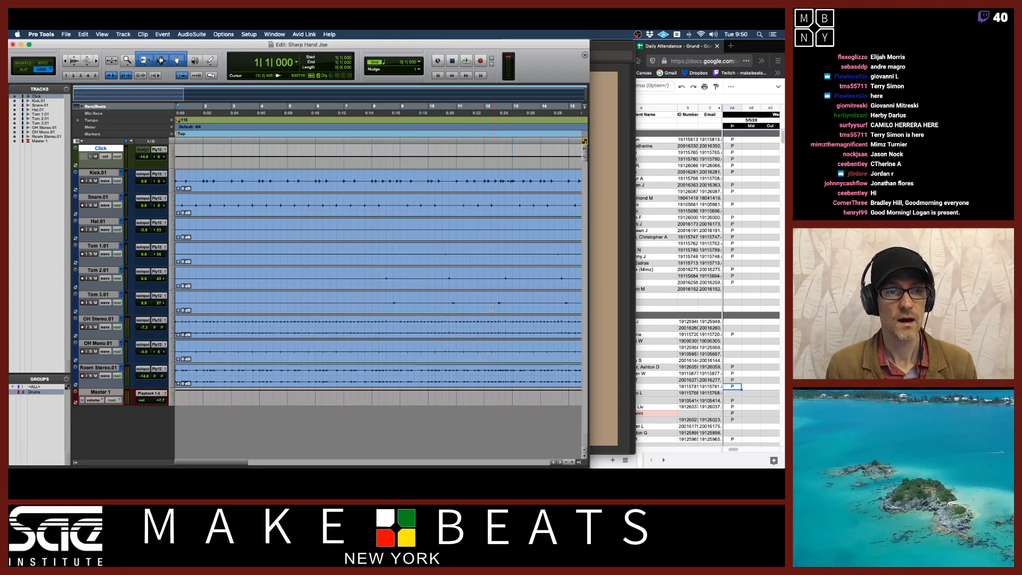
During playback, drop two markers at later bars, keeping their default names
key("space")
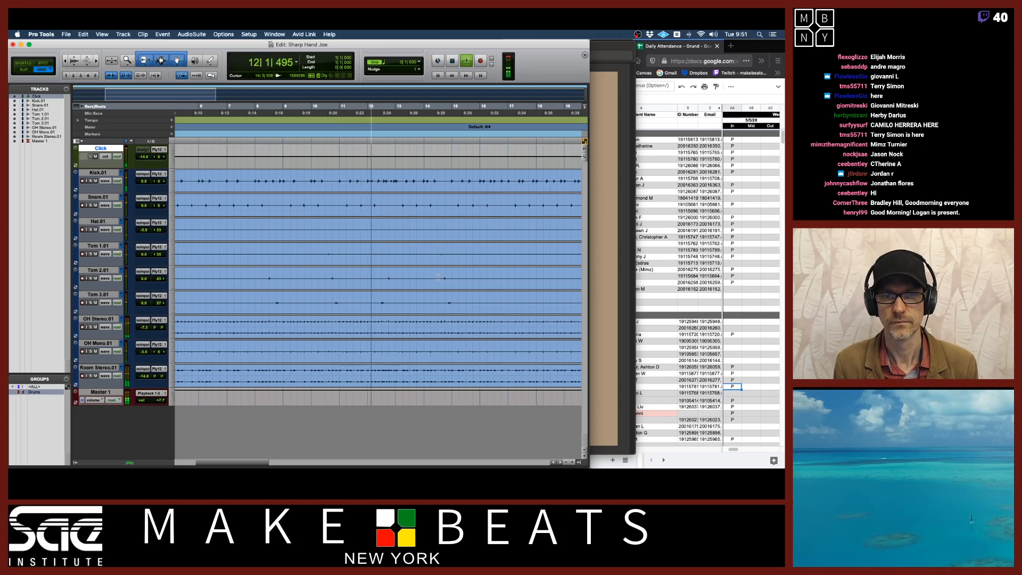
key("KP_Enter")
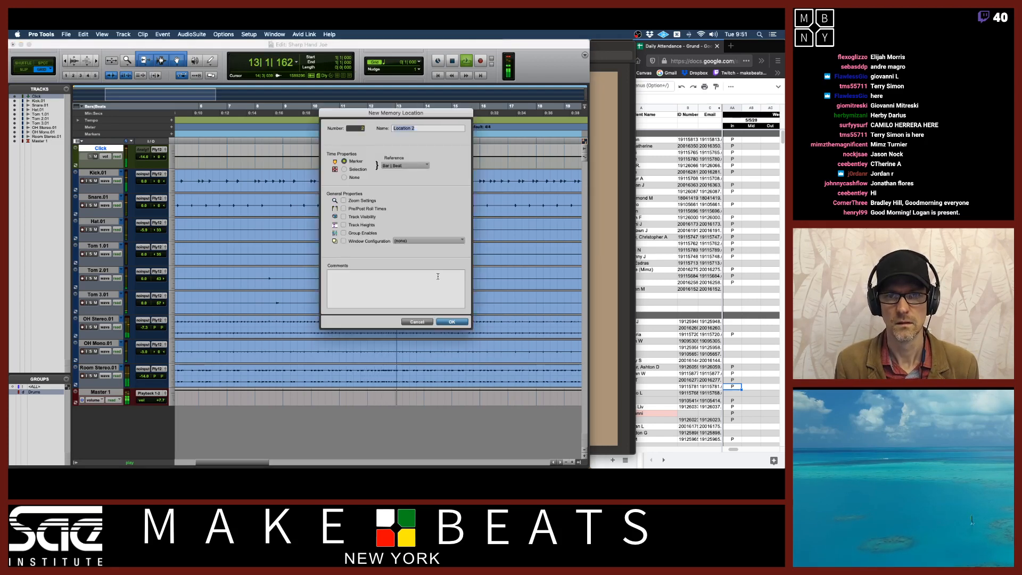
key("Return")
key("KP_Enter")
key("Return")
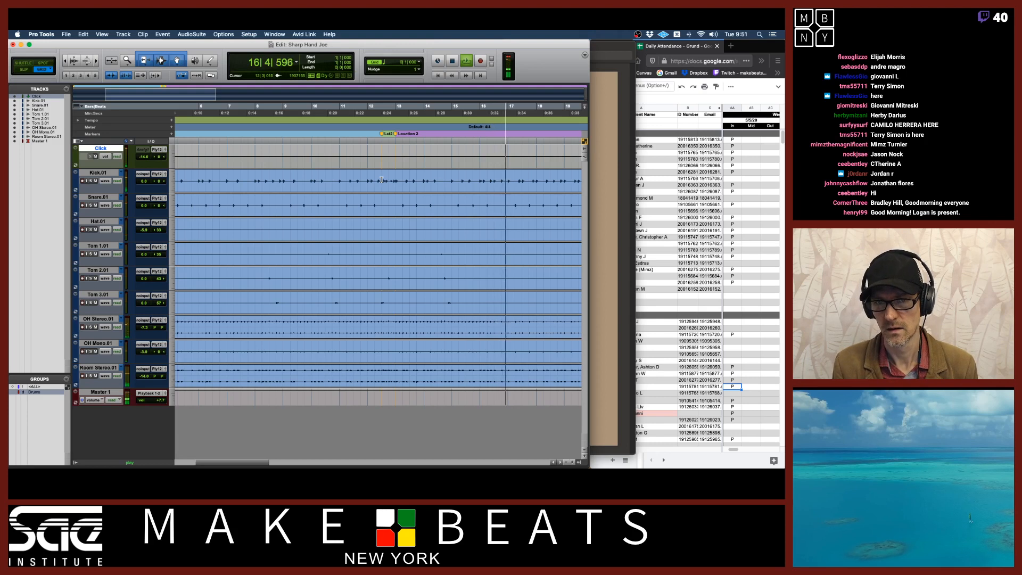
During playback, drop markers named Ride and OH at the following song sections
key("KP_Enter")
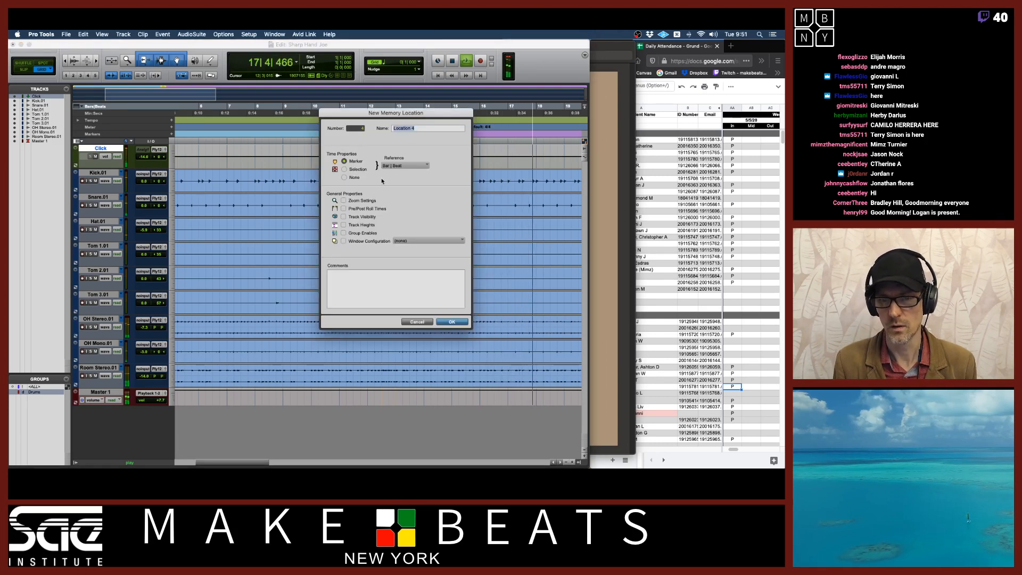
type("Ride")
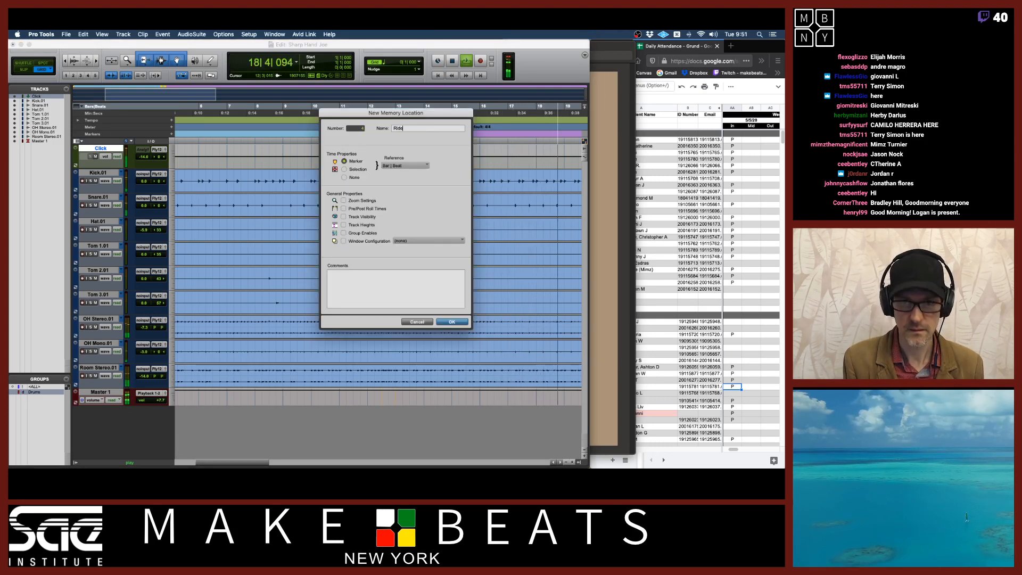
key("Return")
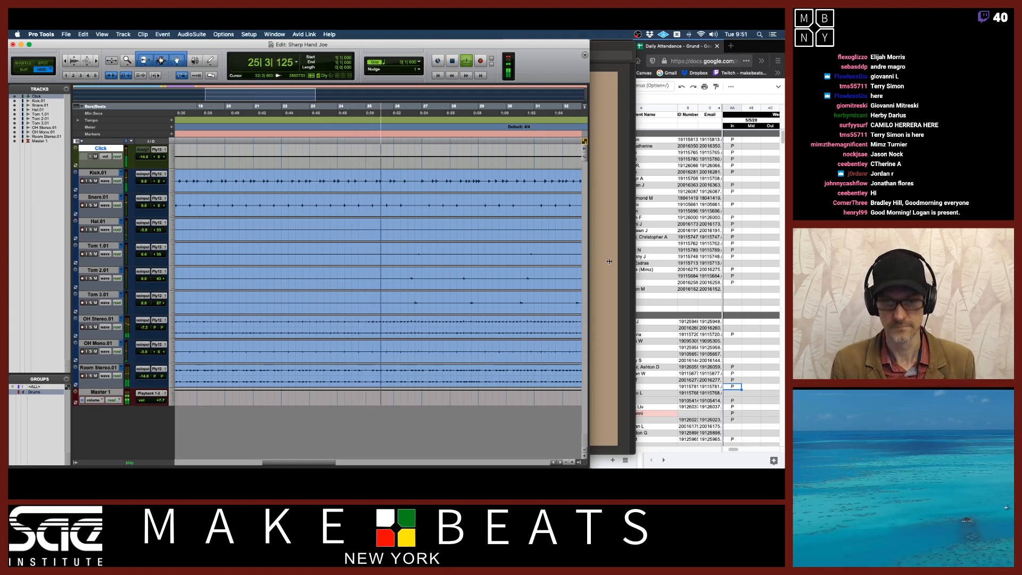
key("KP_Enter")
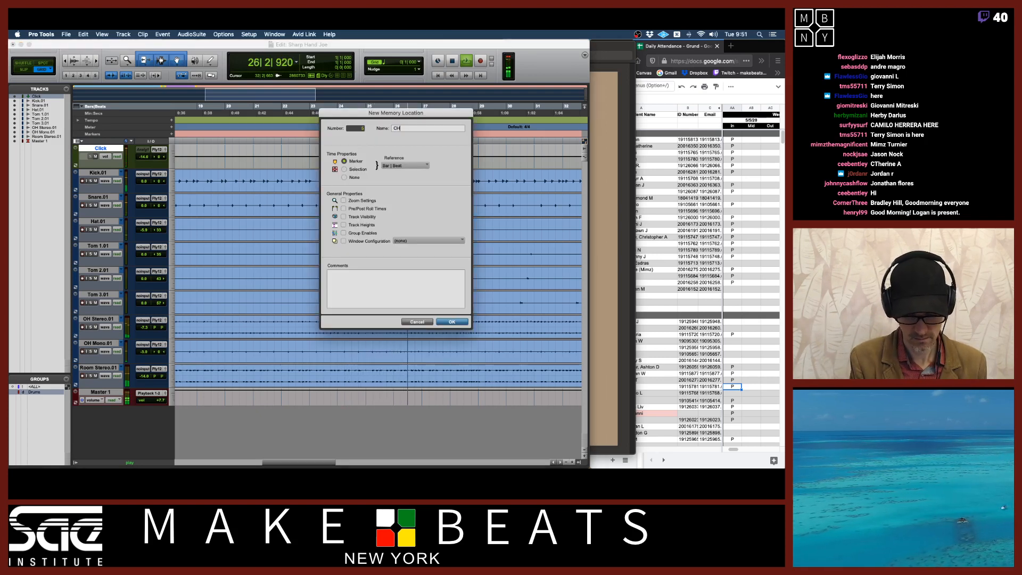
key("Return")
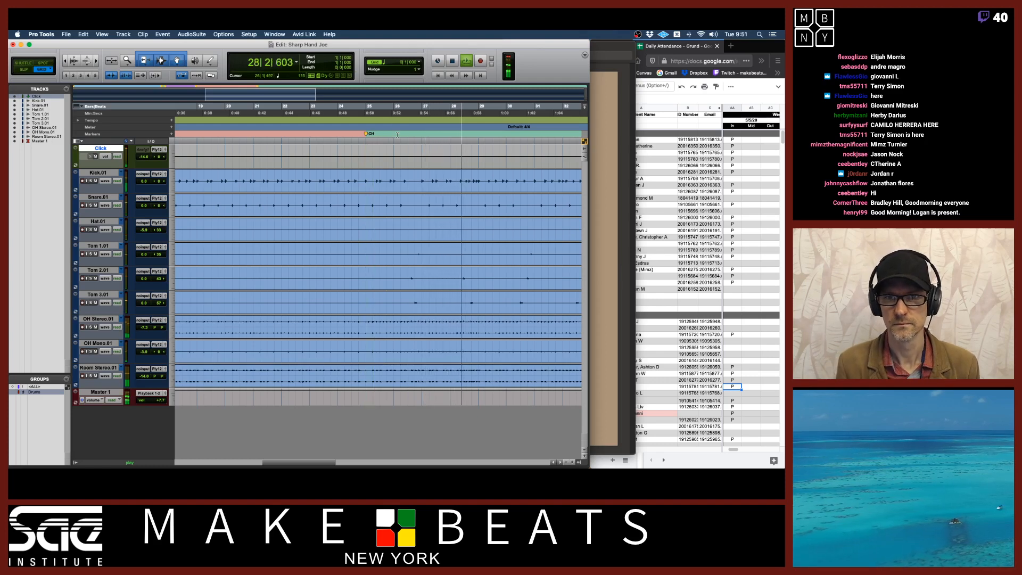
Drop two more markers with their default names during playback, and cancel a third new marker
key("KP_Enter")
key("Return")
key("KP_Enter")
key("Return")
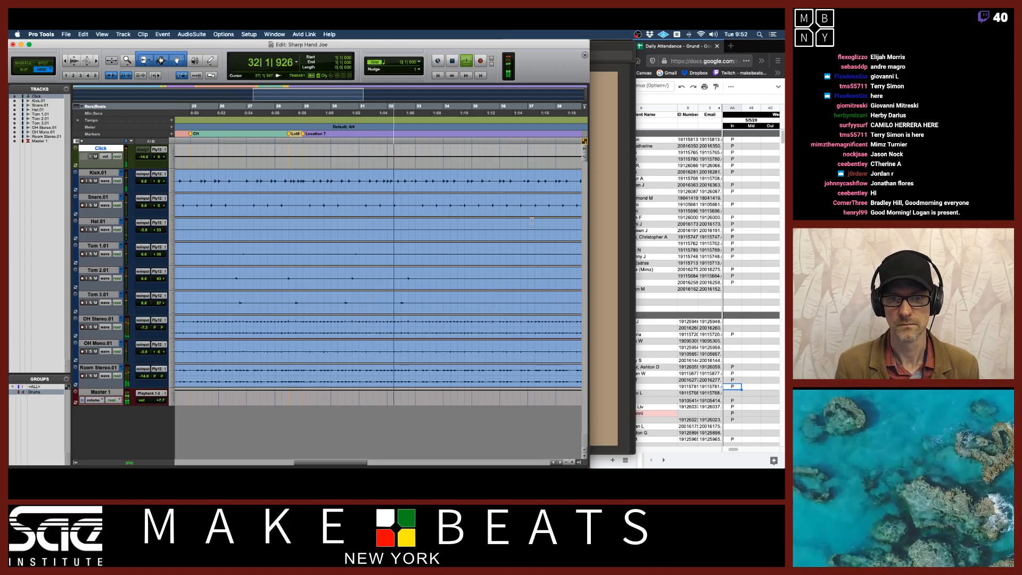
key("KP_Enter")
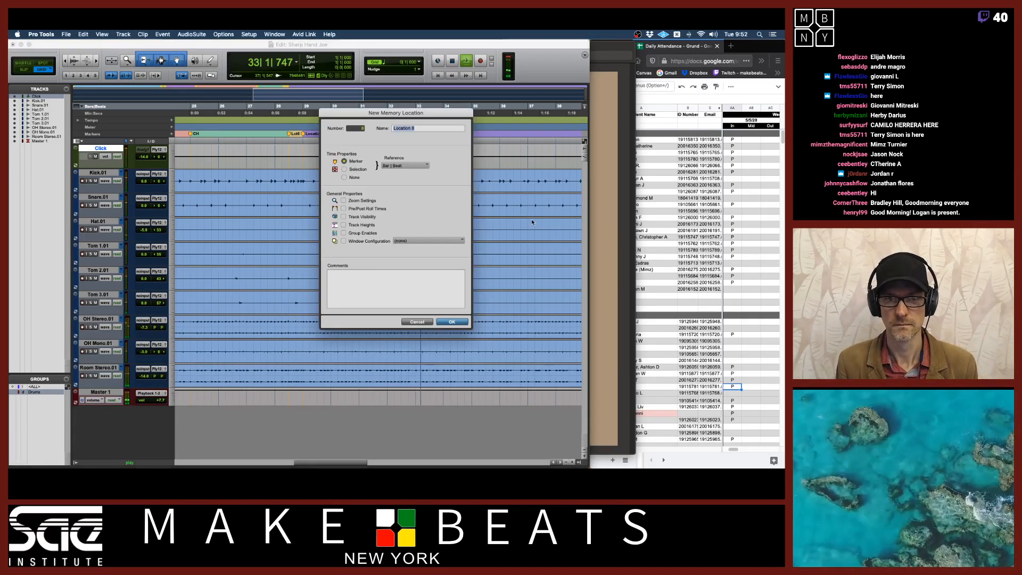
left_click(417, 322)
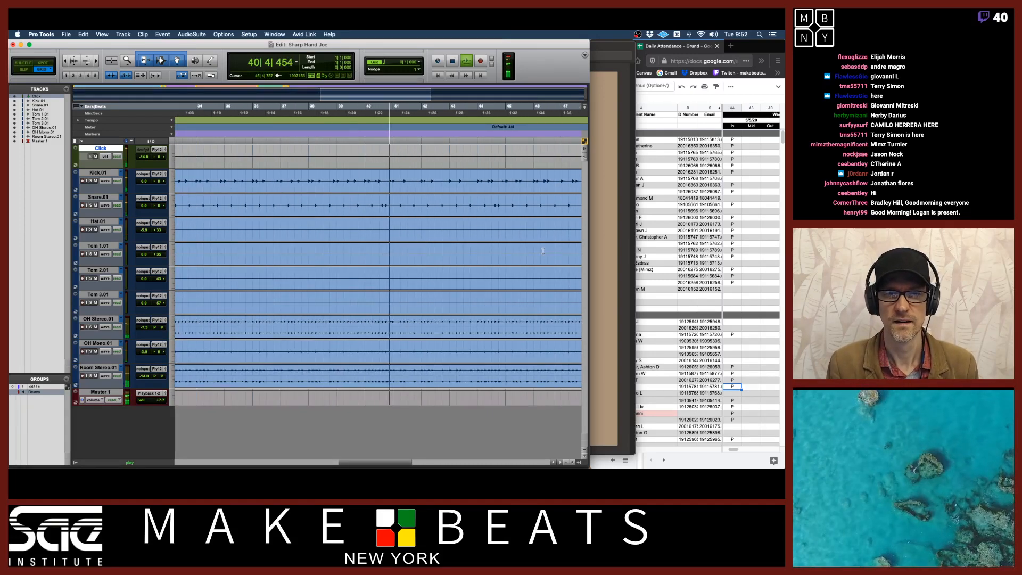
Set the Edit window scrolling option to Continuous
left_click(249, 34)
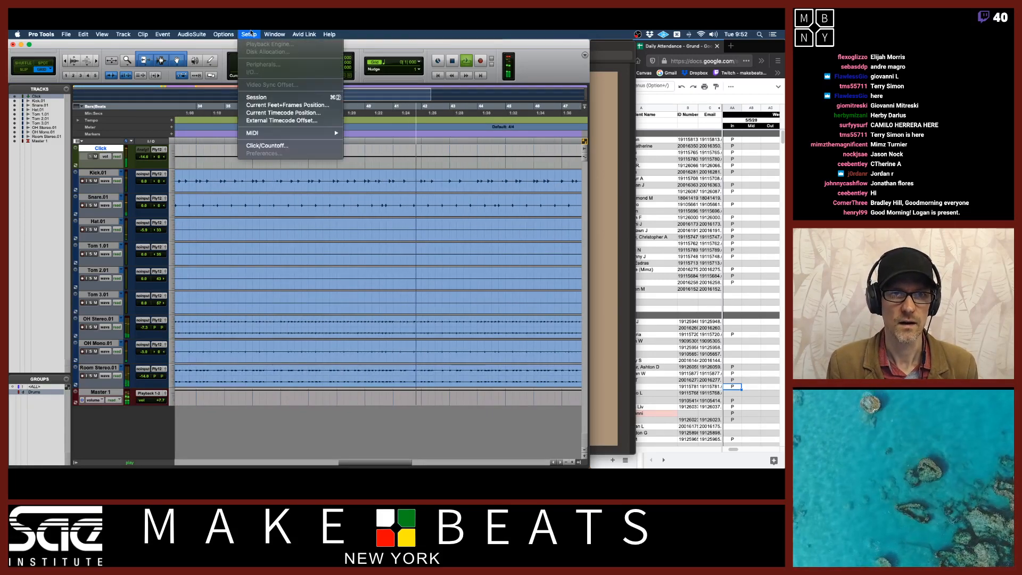
mouse_move(232, 116)
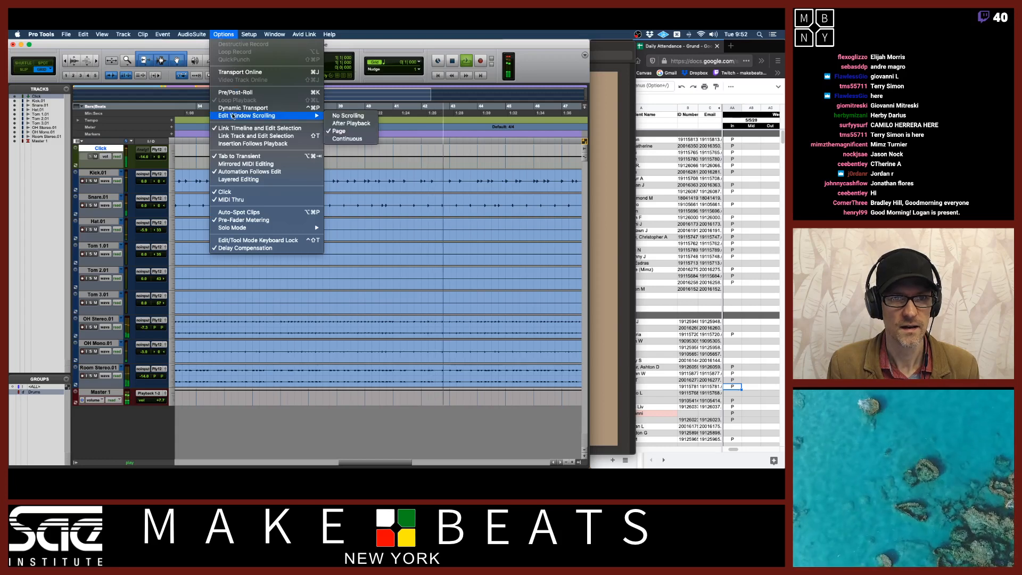
left_click(347, 139)
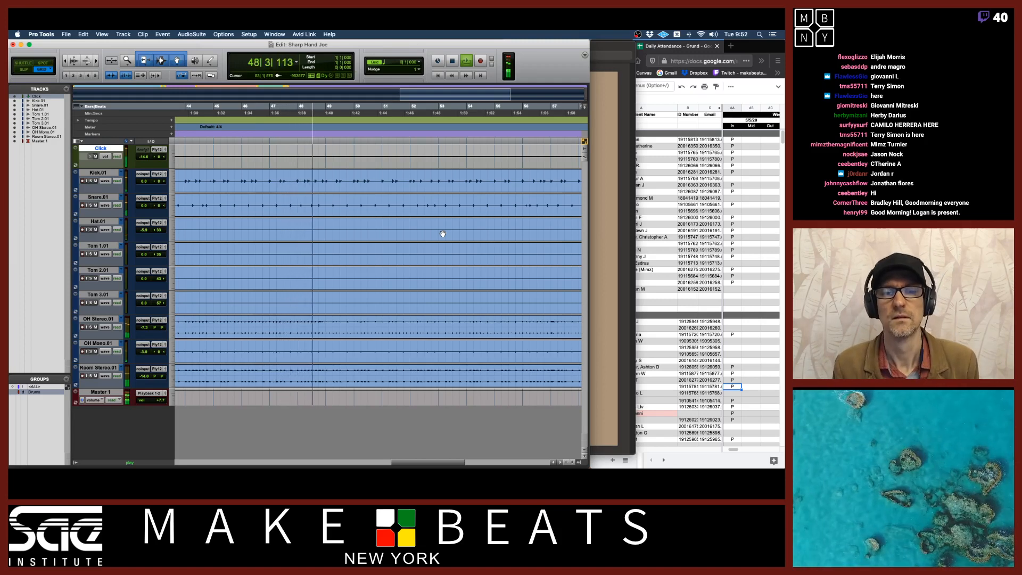
During playback, add another marker named Ride at a later section
key("KP_Enter")
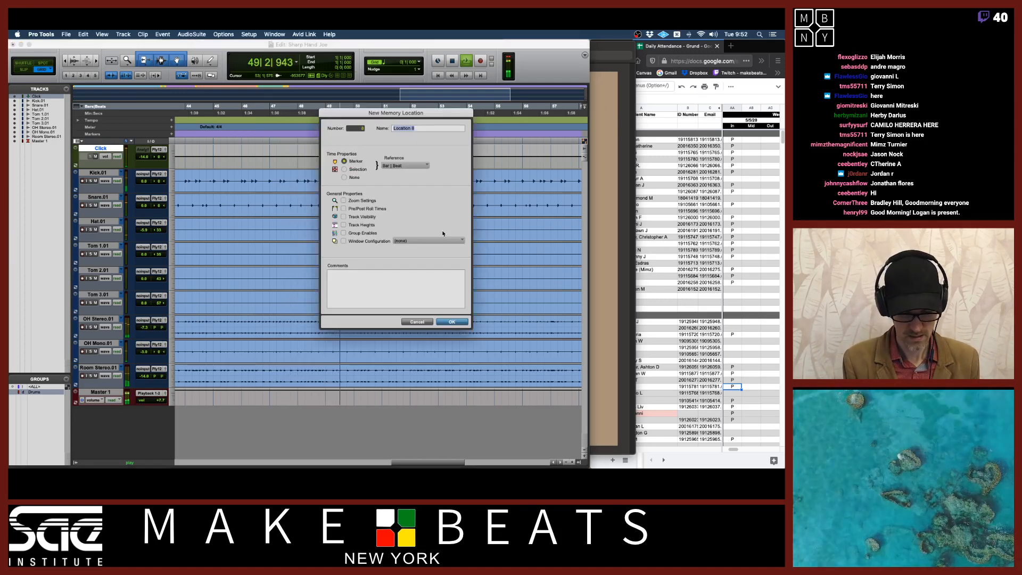
type("Ride")
key("Return")
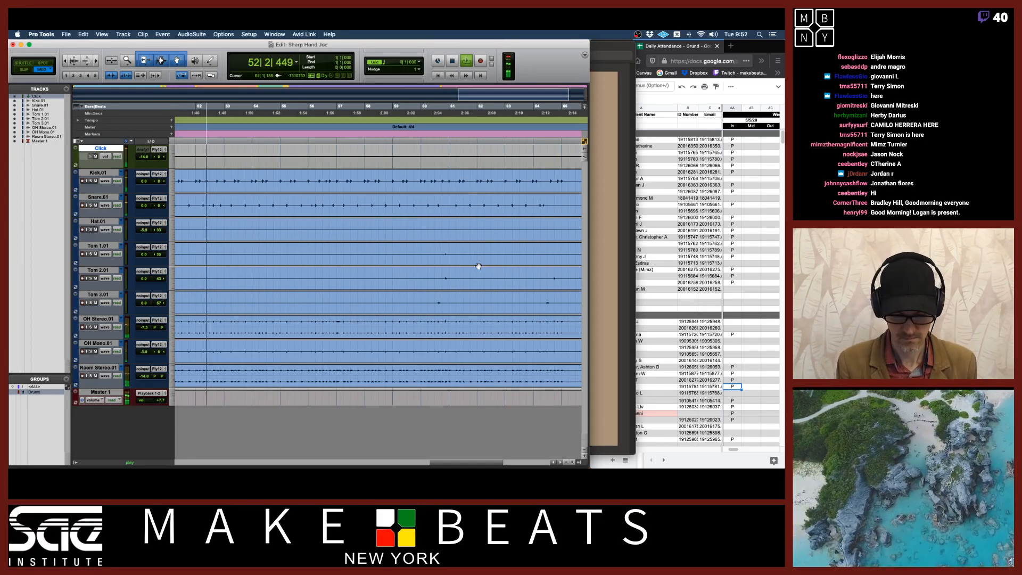
Zoom out, restart playback from the top and mute the Click track
key("r")
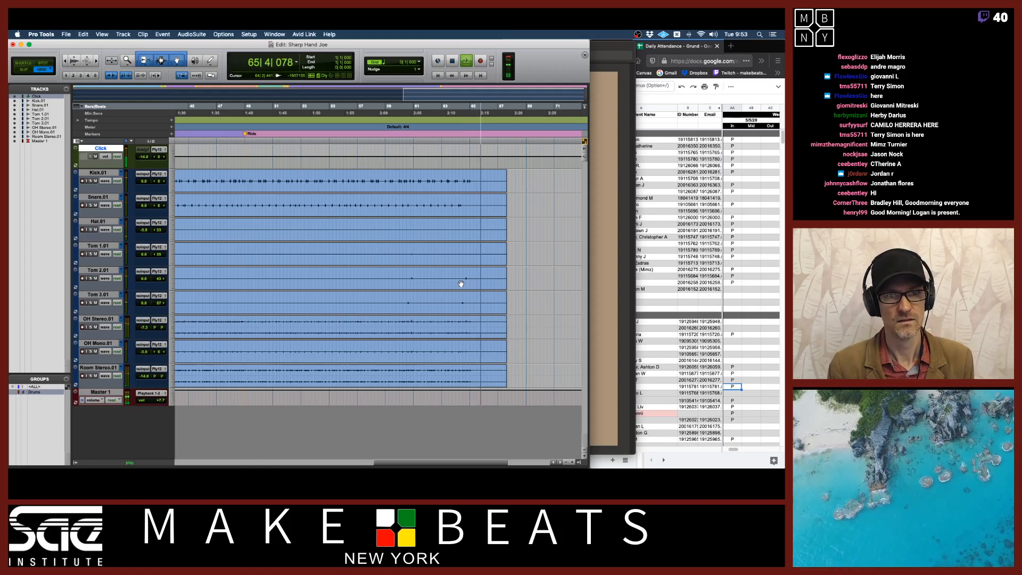
key("space")
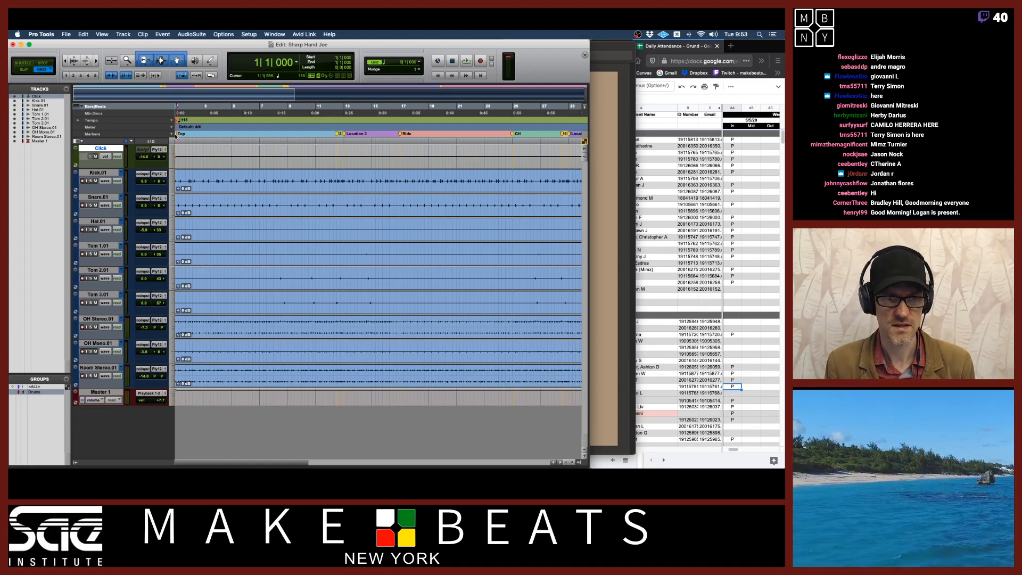
key("space")
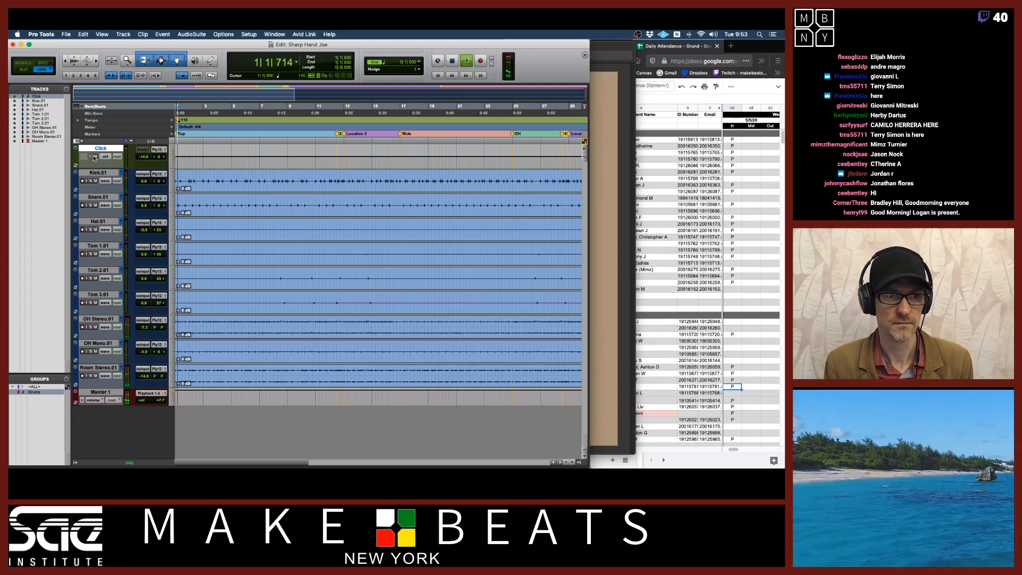
left_click(94, 156)
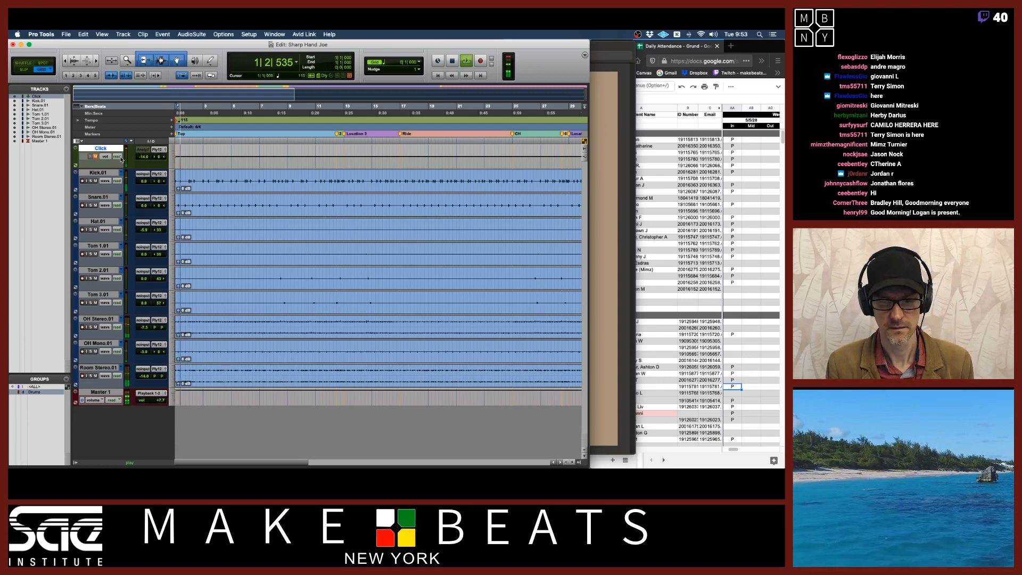
key("space")
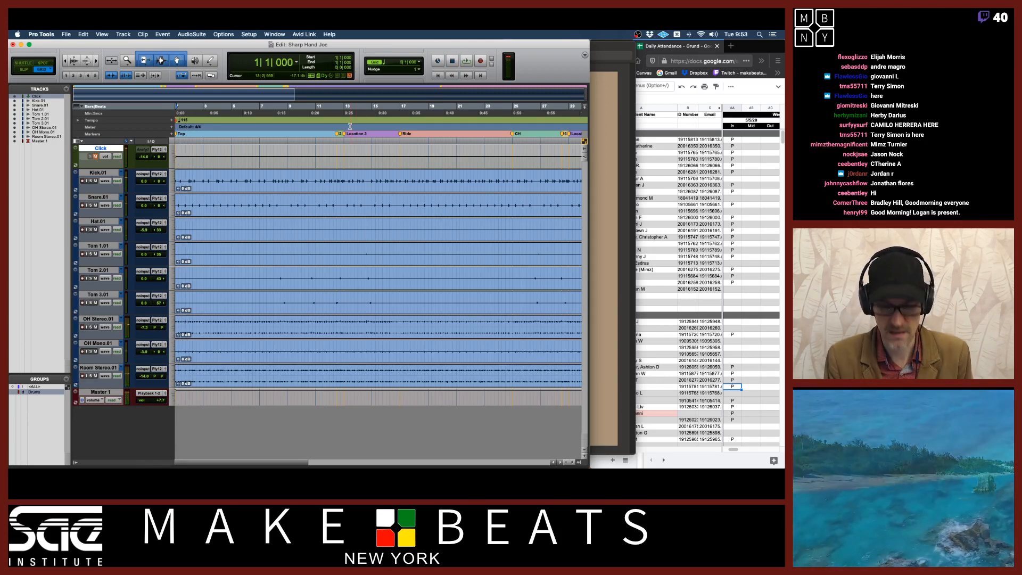
Zoom in around bar 12 and rename the marker there to Triplets 1
left_click(336, 114)
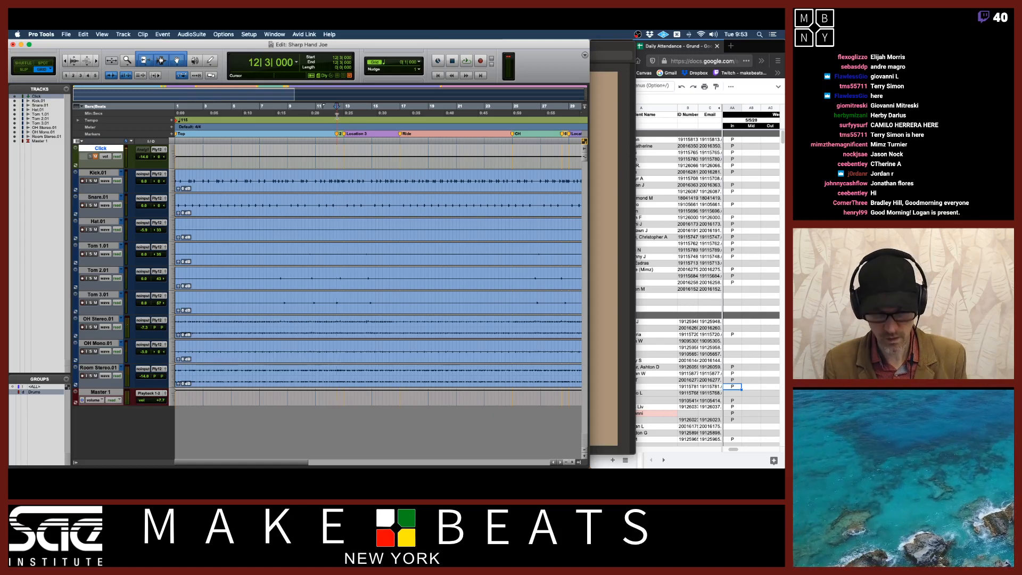
key("t")
key("t")
key("t")
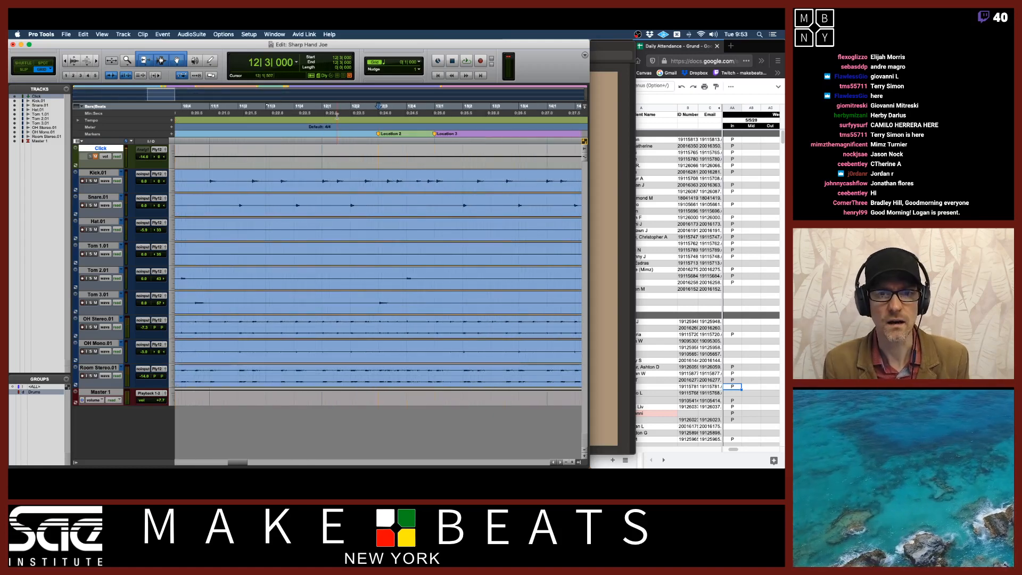
double_click(379, 135)
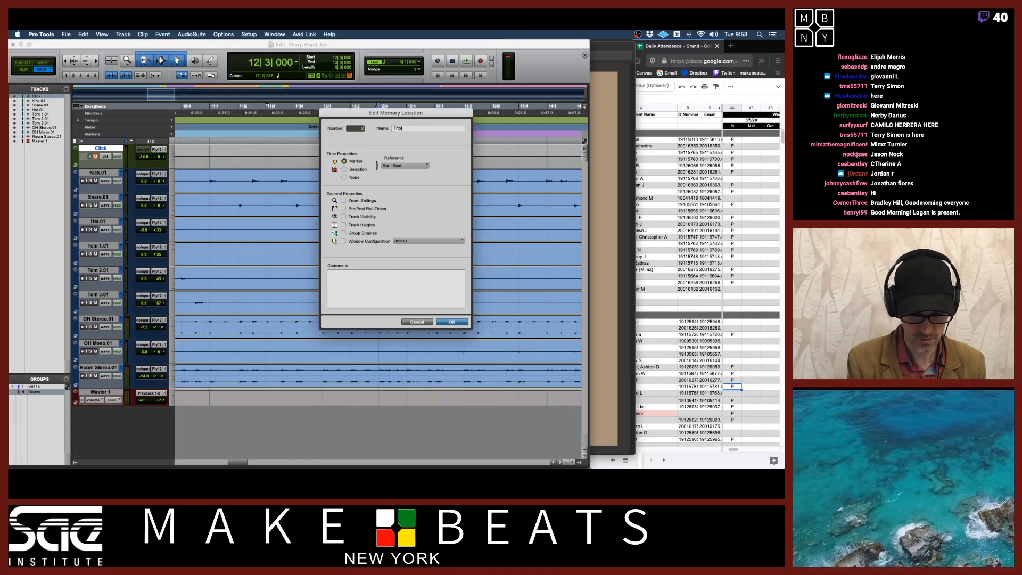
type("Triplets 1")
key("Return")
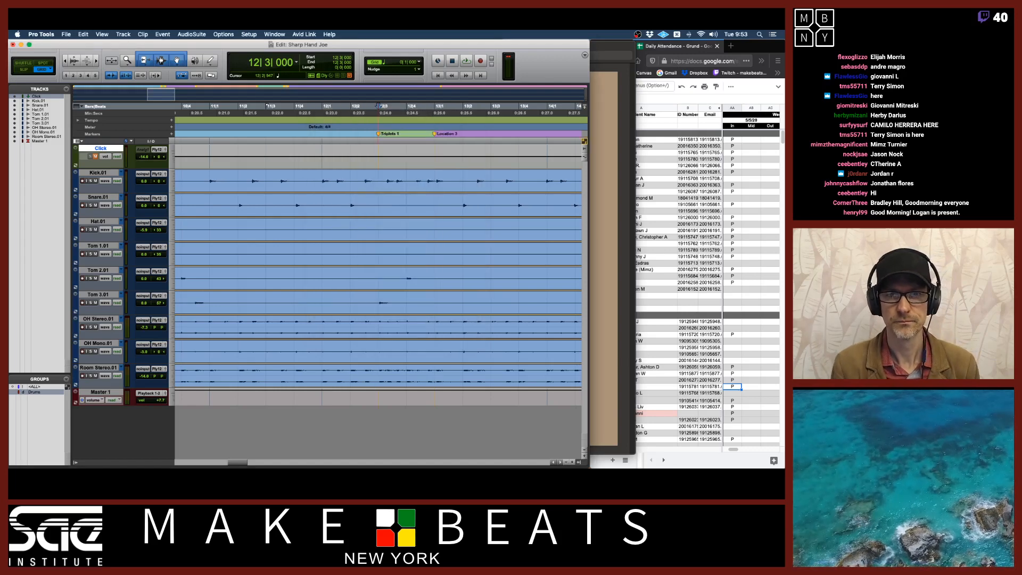
Play from bar 11, then separate all drum clips between the Triplets 1 marker and the next marker
left_click(328, 108)
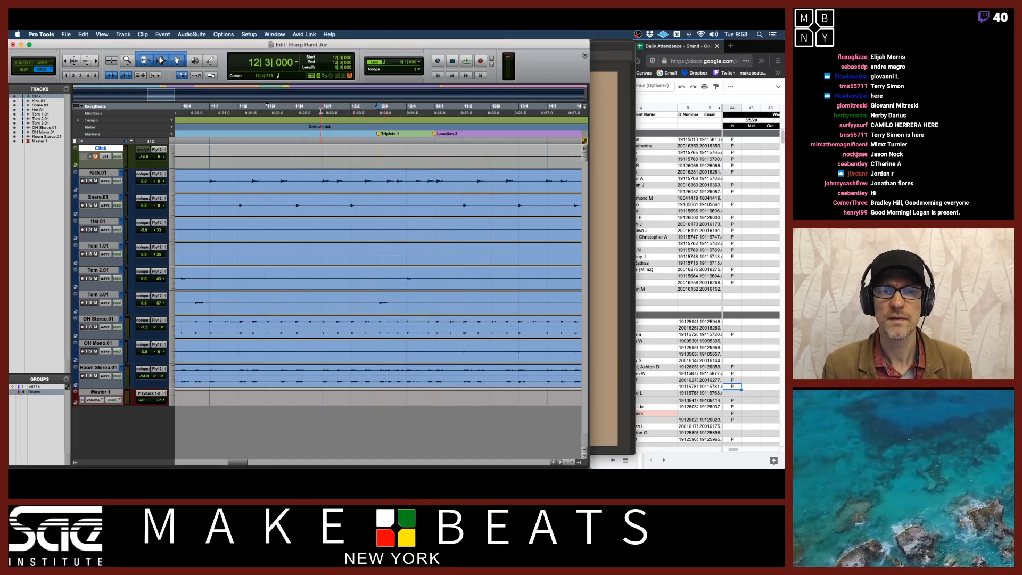
left_click(209, 112)
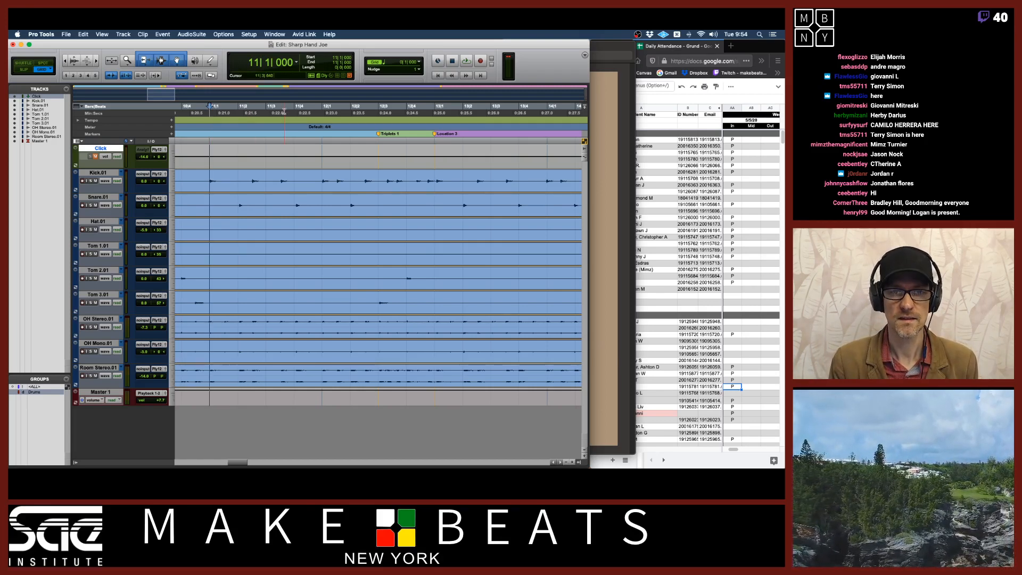
key("space")
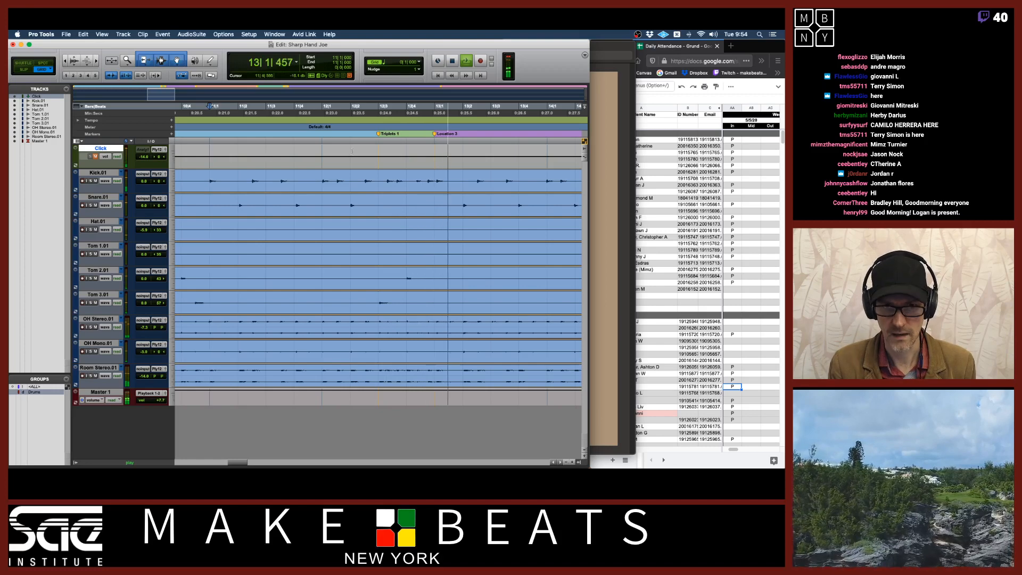
key("space")
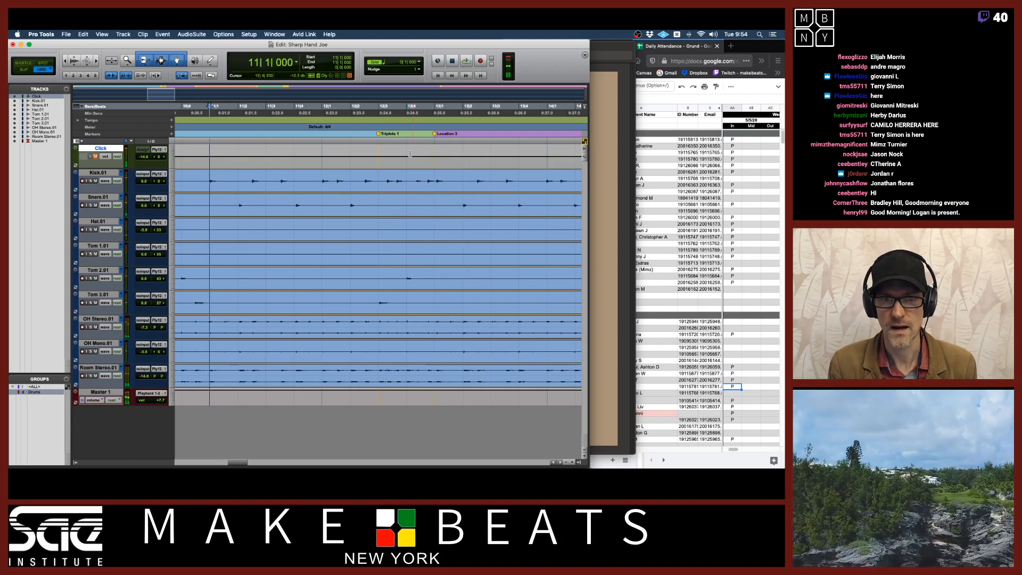
left_click(380, 177)
left_click_drag(380, 176, 432, 174)
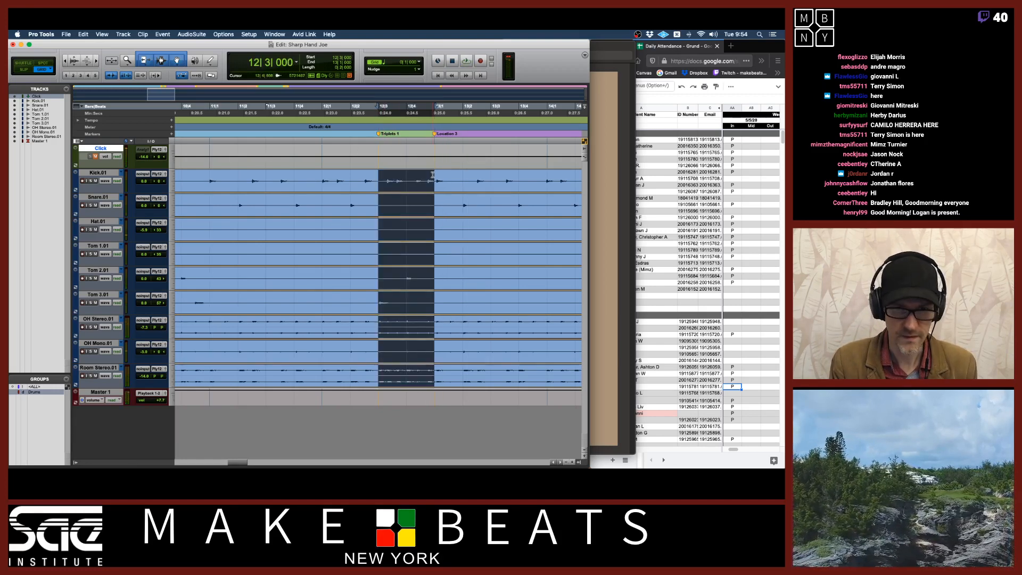
key("super+e")
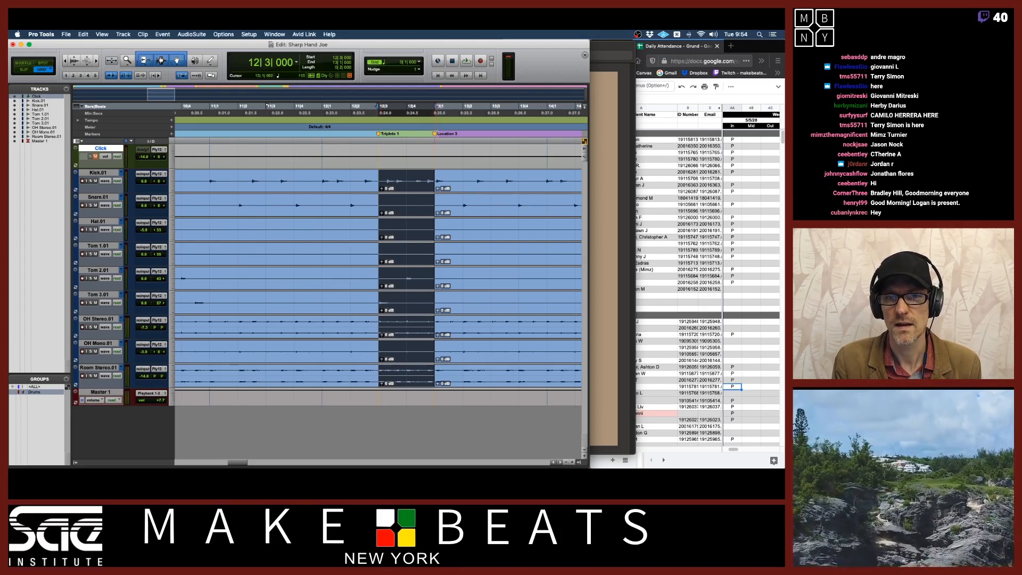
Rename the marker following the triplet section
left_click(435, 135)
key("space")
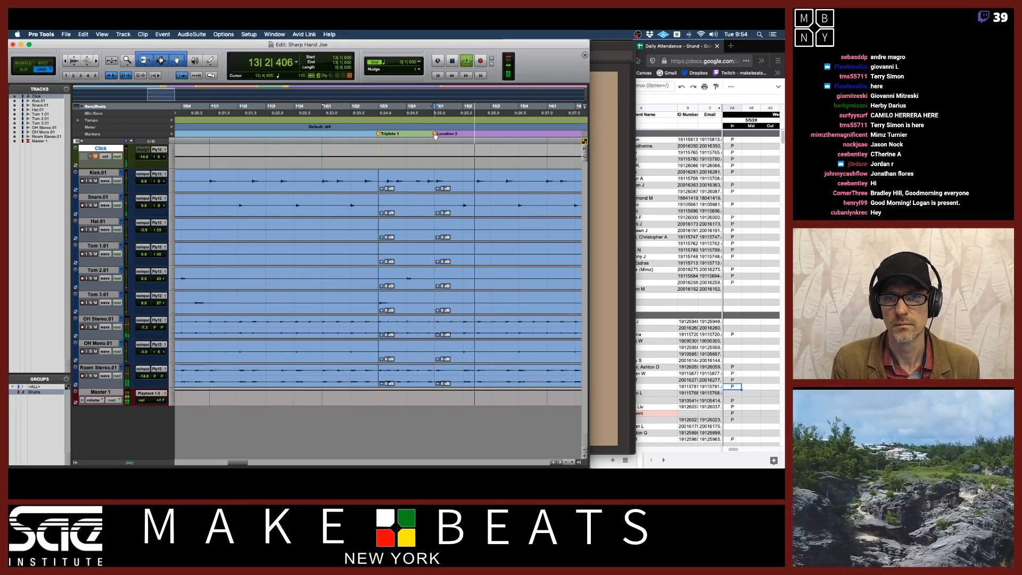
key("space")
double_click(434, 134)
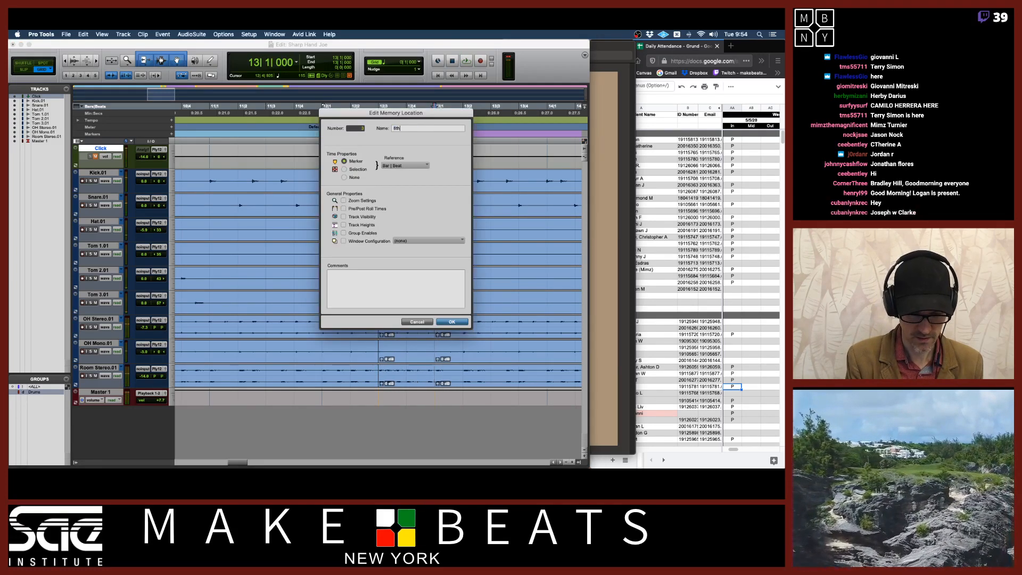
key("Return")
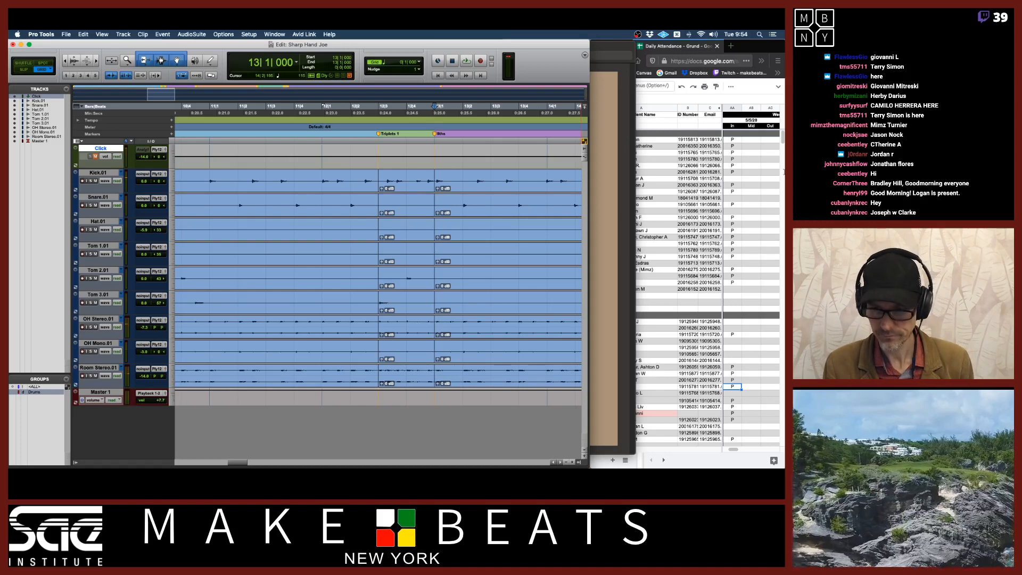
In the browser attendance spreadsheet, mark a student present with P, then return to the session
left_click(765, 46)
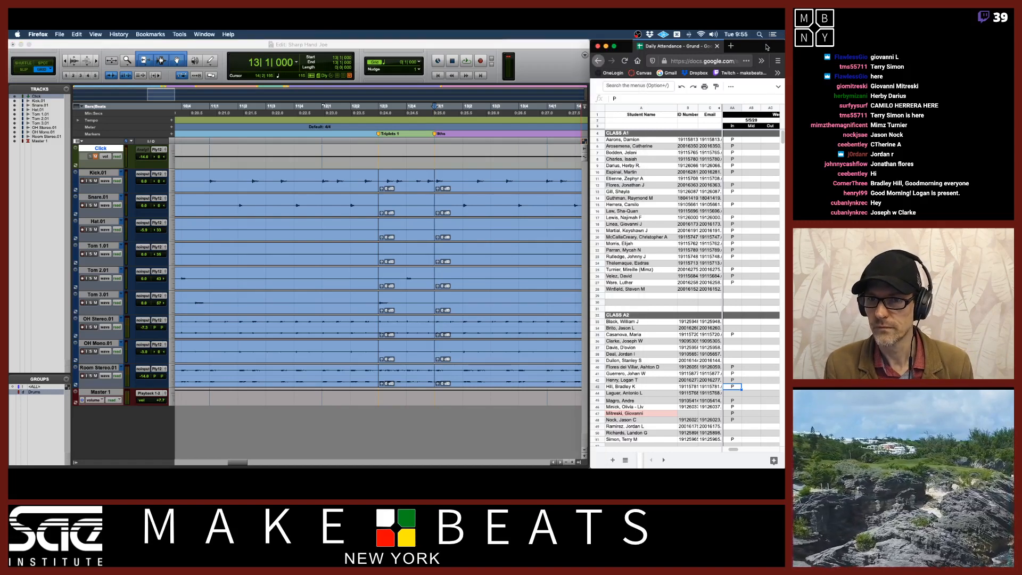
left_click(734, 344)
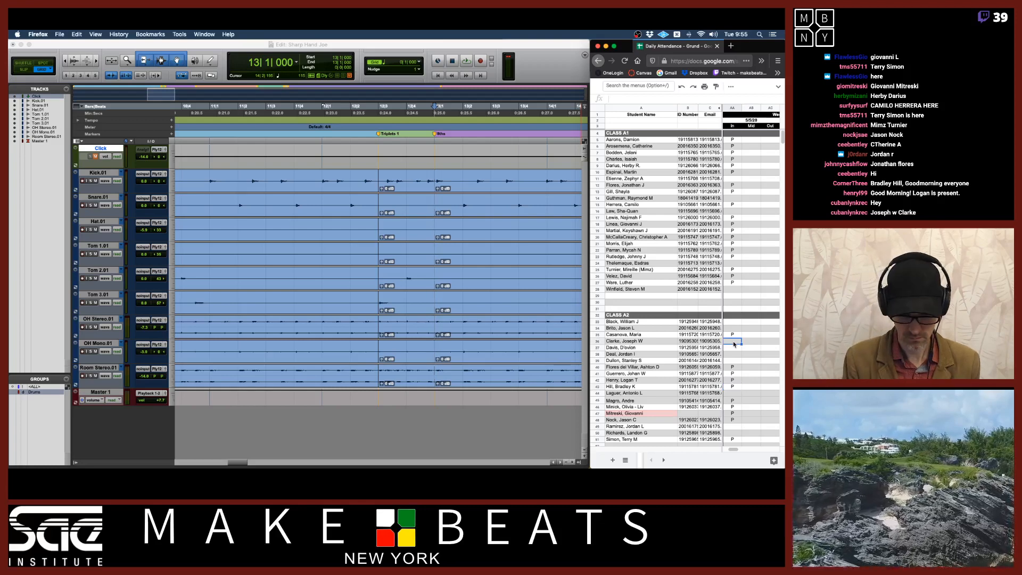
type("P")
key("Return")
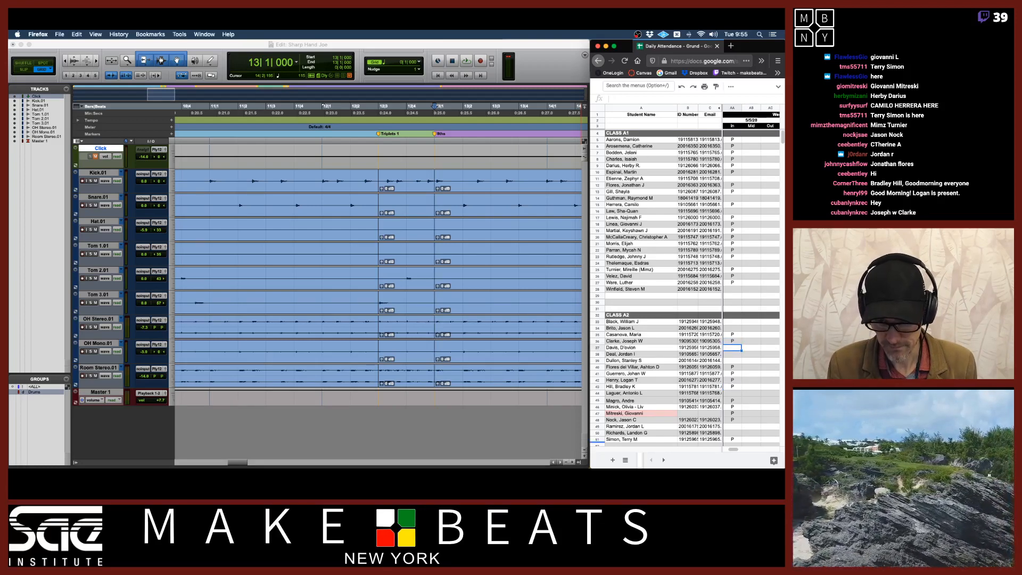
left_click(500, 45)
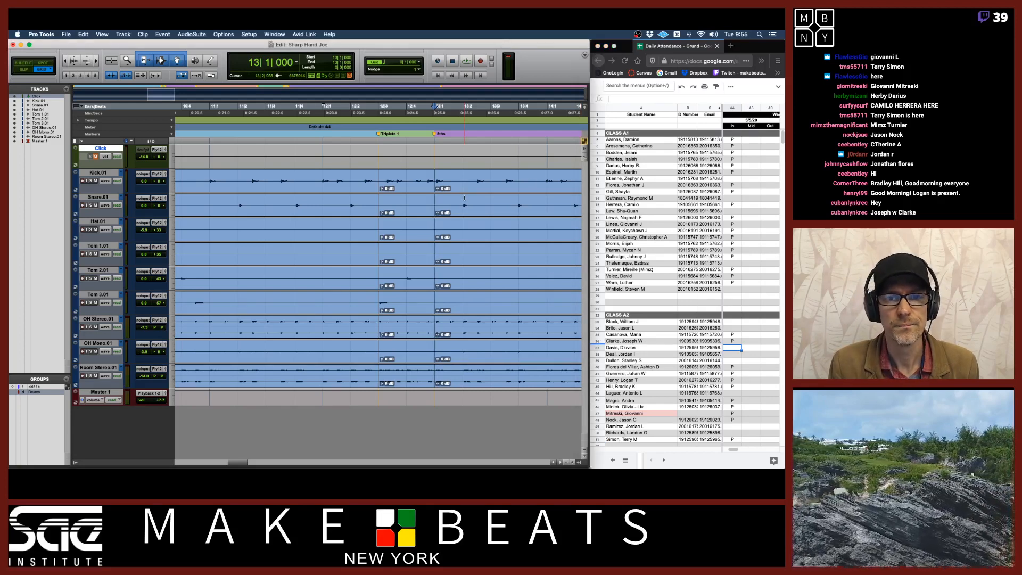
Scroll along the drum timeline past bar 17 to find the next unnamed section markers
scroll(466, 200, "right", 10)
scroll(465, 201, "right", 3)
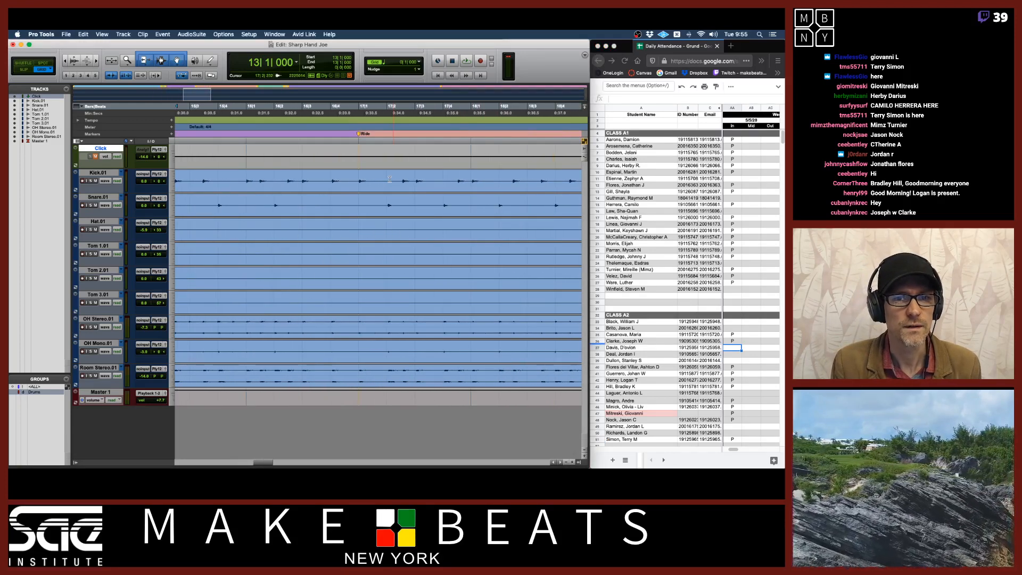
left_click(361, 136)
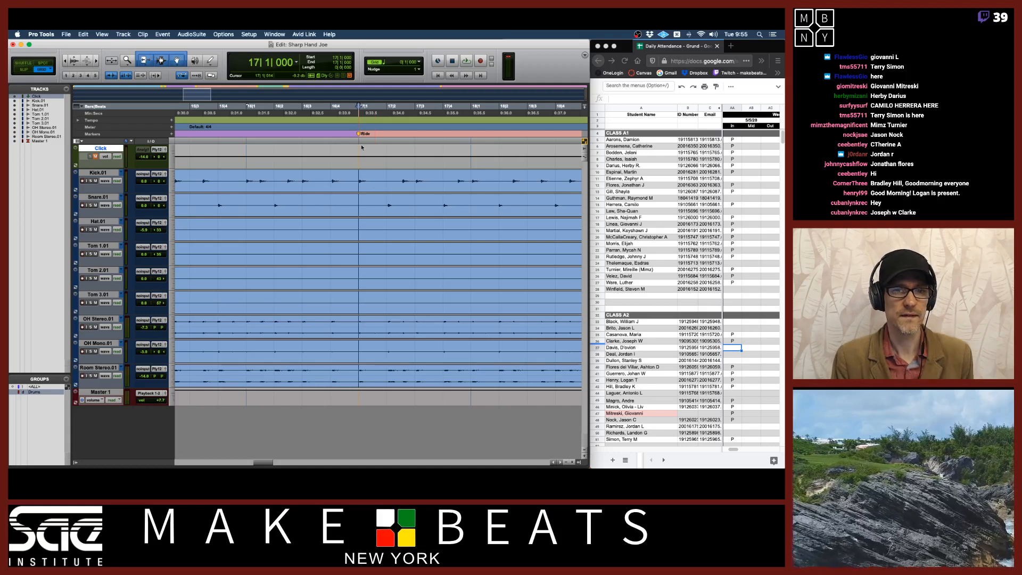
scroll(373, 182, "left", 10)
scroll(374, 182, "right", 8)
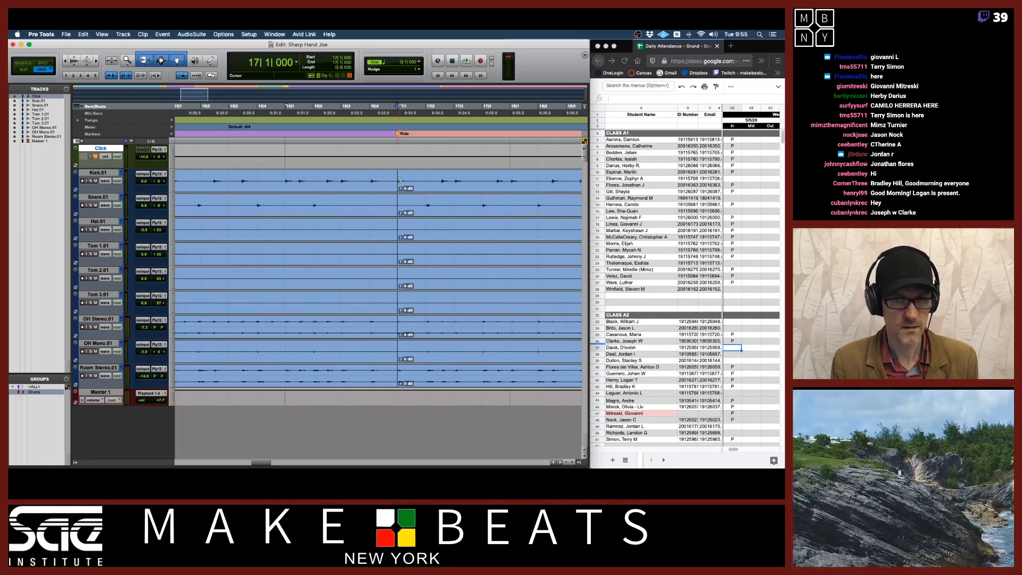
scroll(400, 179, "right", 10)
scroll(400, 179, "right", 10)
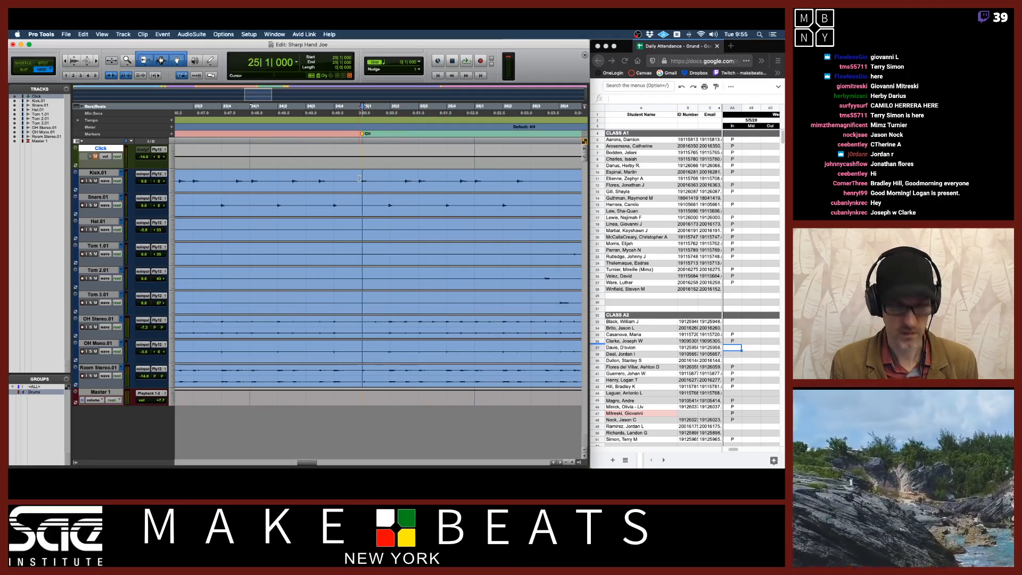
left_click(359, 179)
scroll(394, 181, "right", 5)
scroll(405, 184, "right", 5)
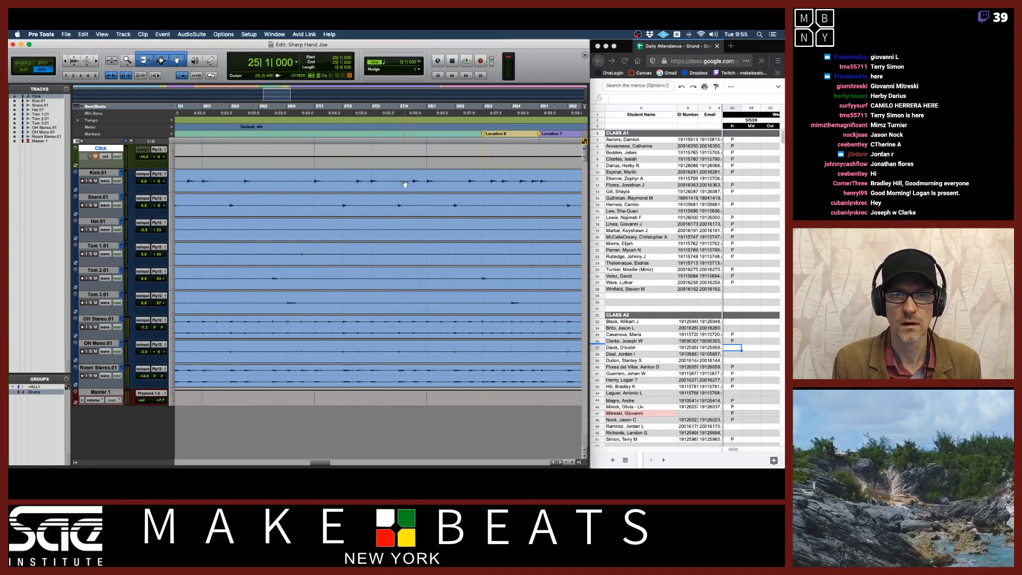
Play from around bar 28 and rename the marker at bar 28 beat 3 to Triplets 2
left_click(270, 115)
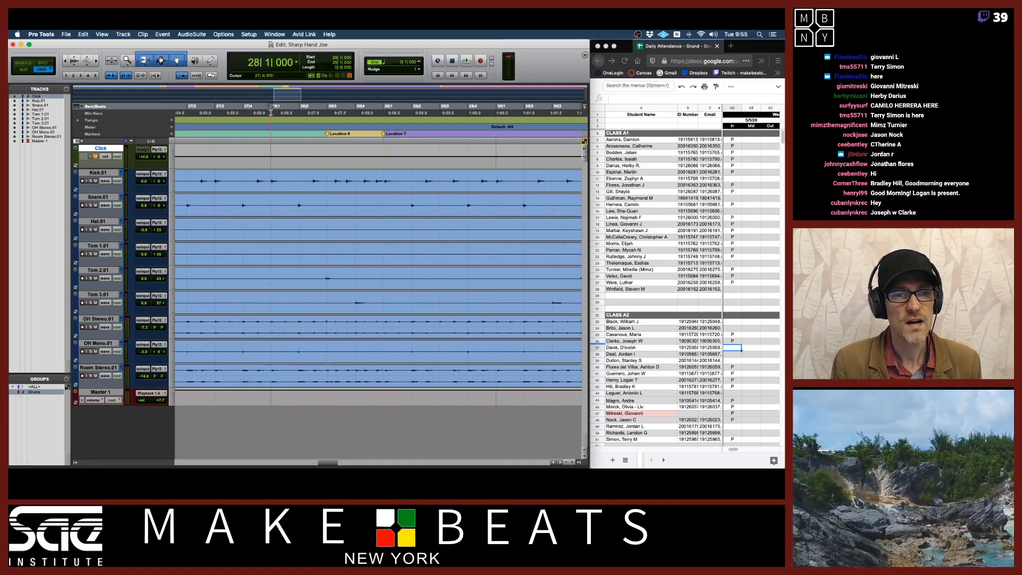
key("space")
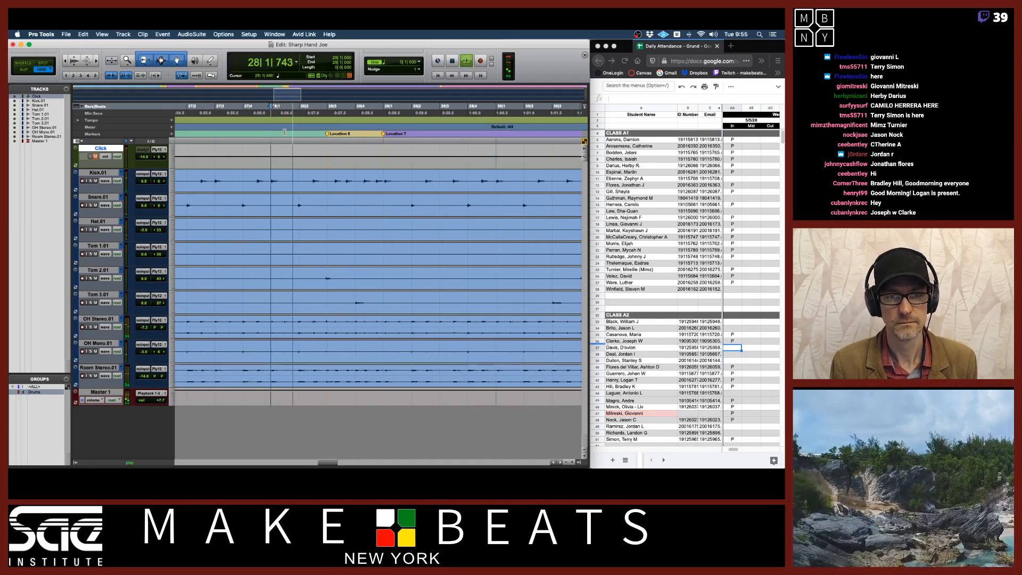
key("space")
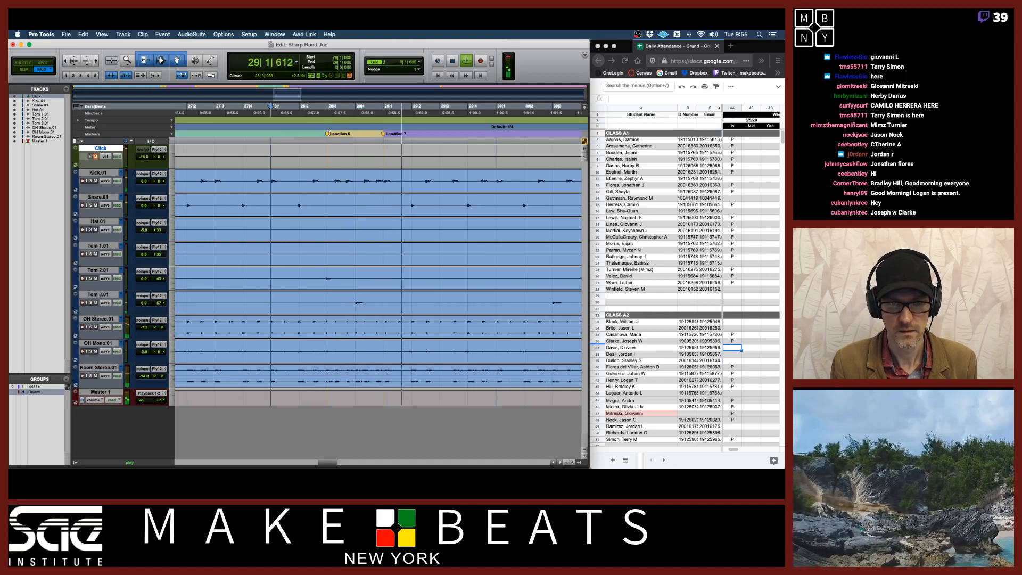
left_click(329, 134)
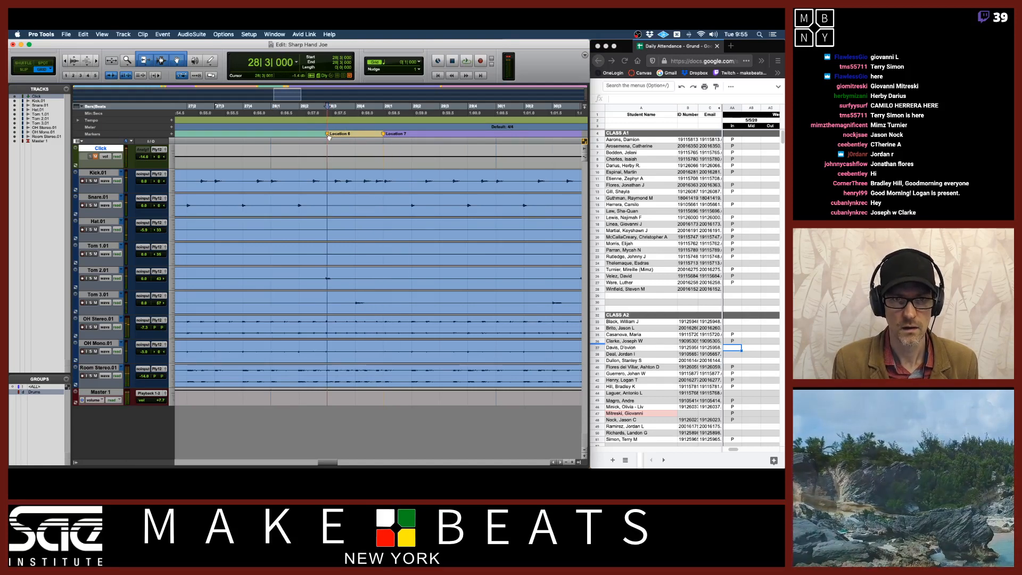
double_click(329, 134)
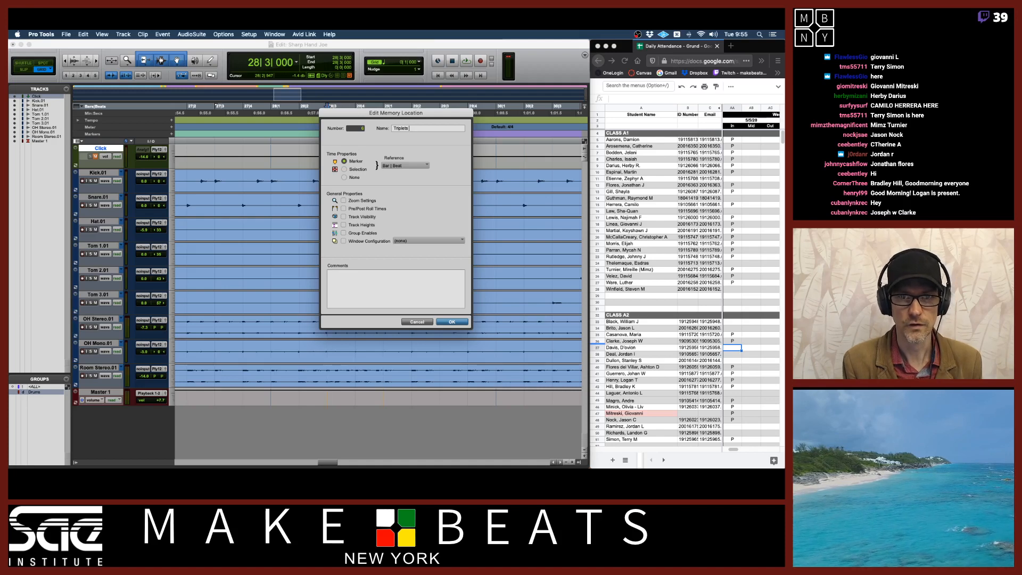
key("Return")
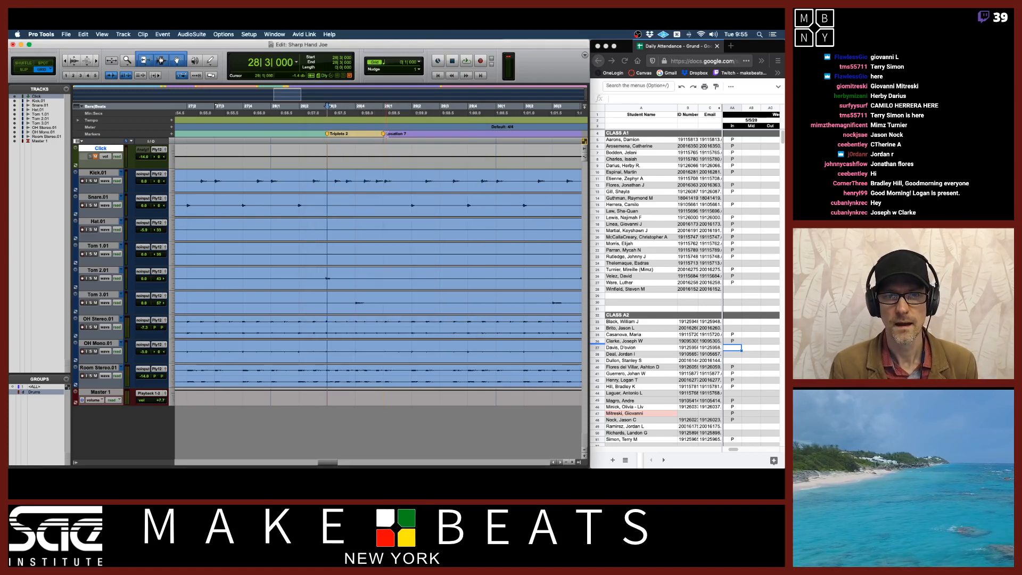
Rename the next marker to 8ths 2
double_click(383, 134)
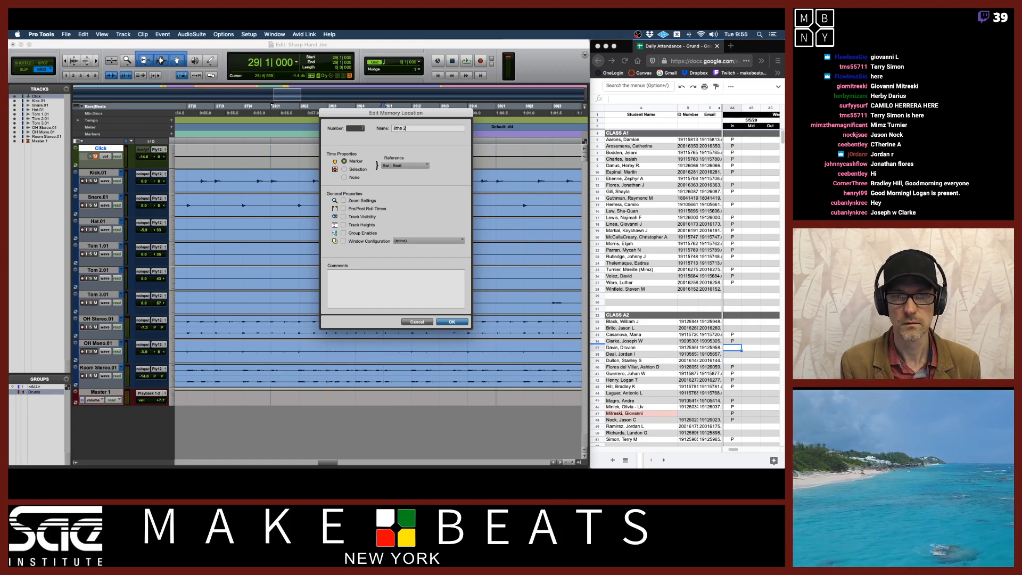
type("8ths 2")
key("Return")
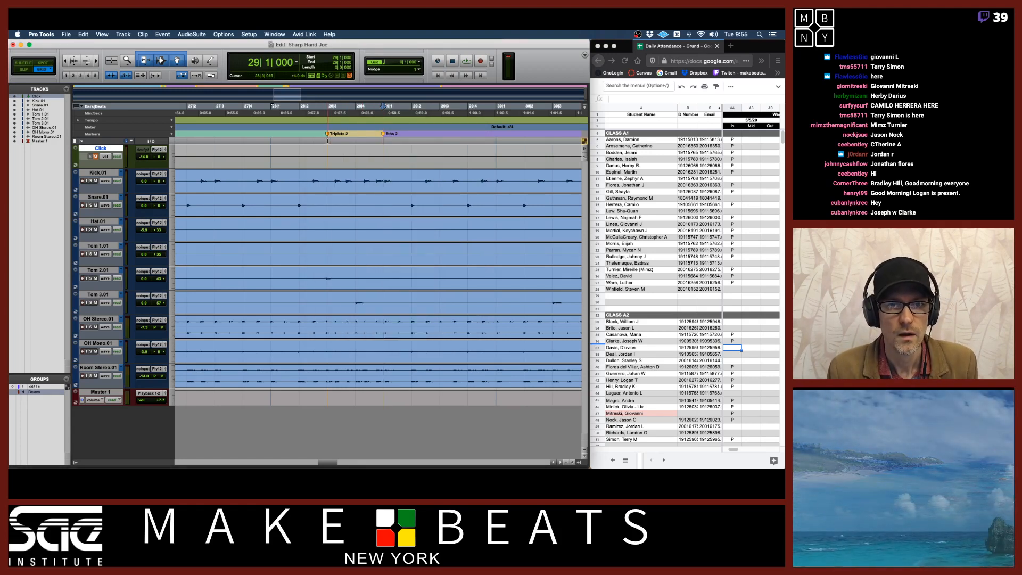
Separate all drum clips at the Triplets 2 marker
left_click(326, 178)
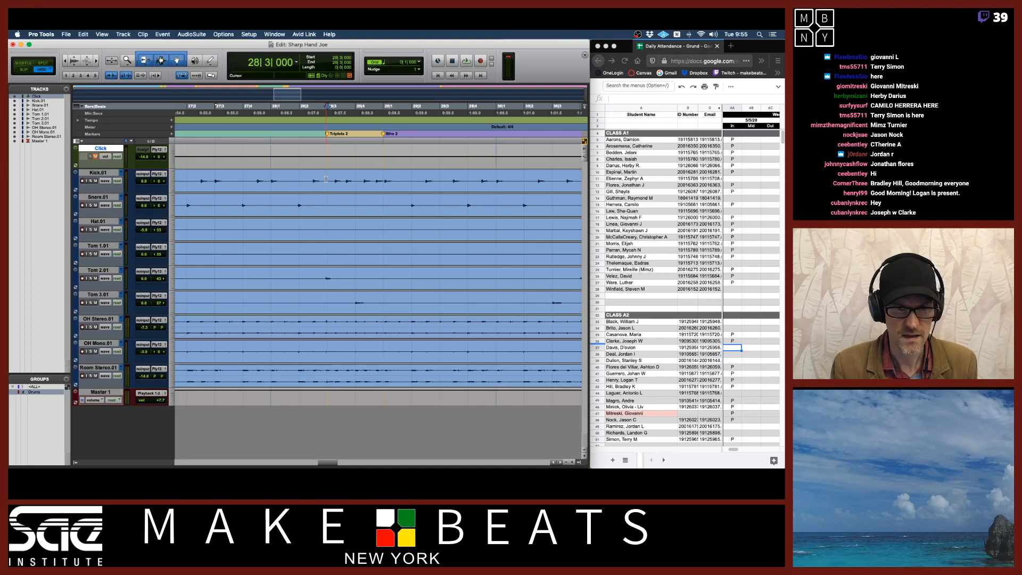
key("alt+shift+Return")
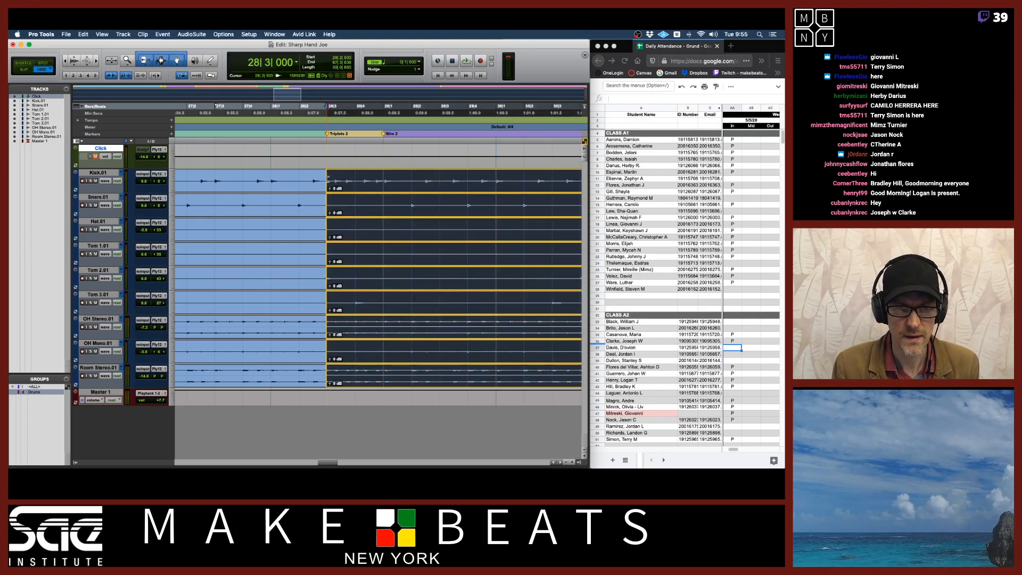
left_click(325, 179, "shift")
key("super+bracketright")
key("super+bracketright")
key("super+bracketright")
key("super+bracketright")
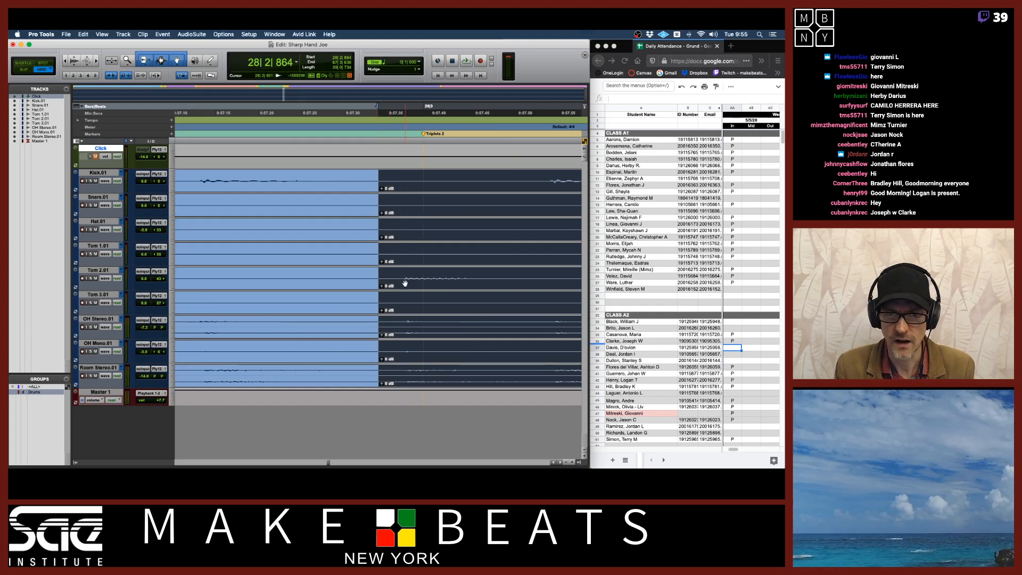
left_click(419, 281)
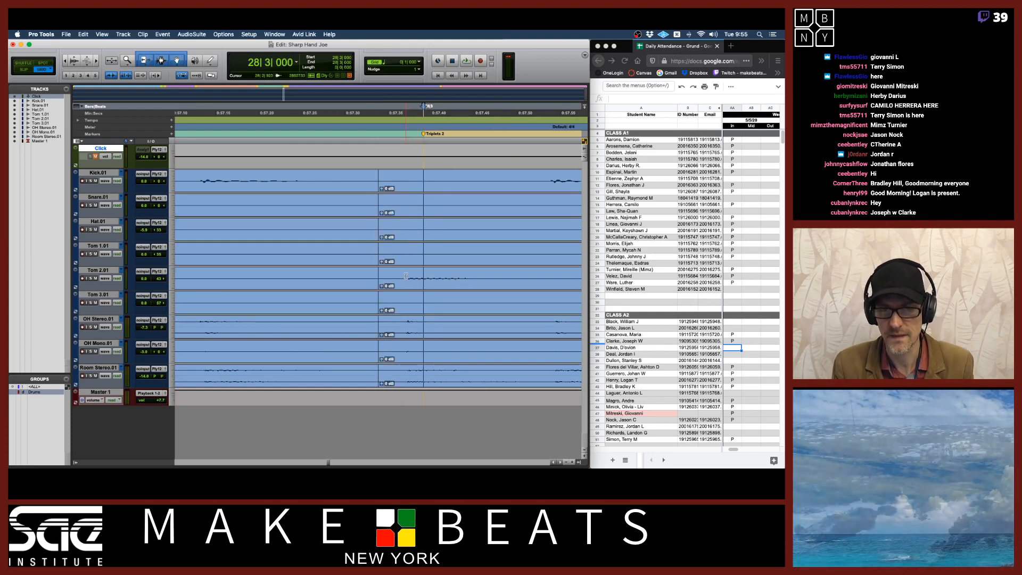
left_click_drag(377, 278, 399, 274)
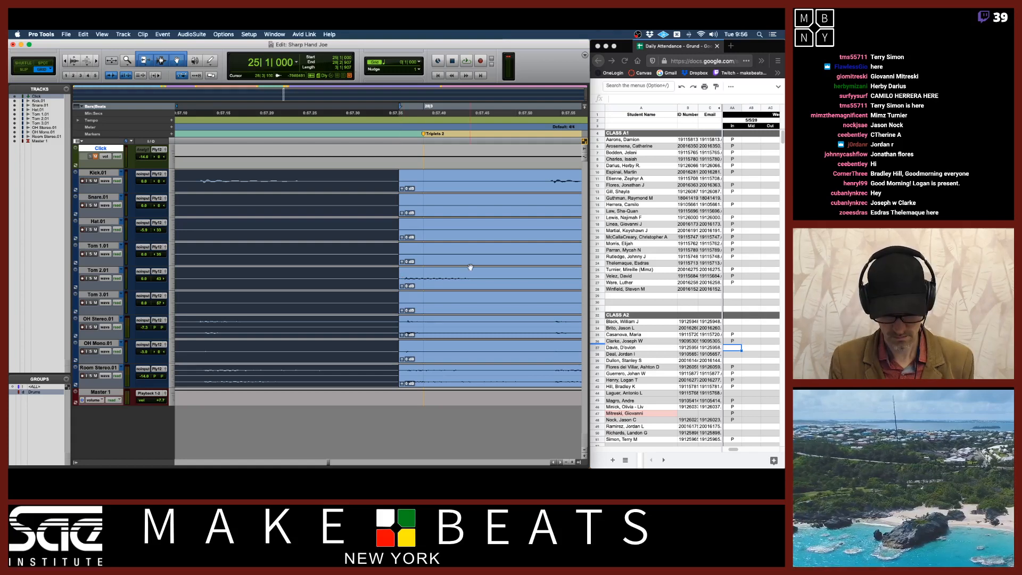
key("r")
key("r")
key("r")
key("r")
key("r")
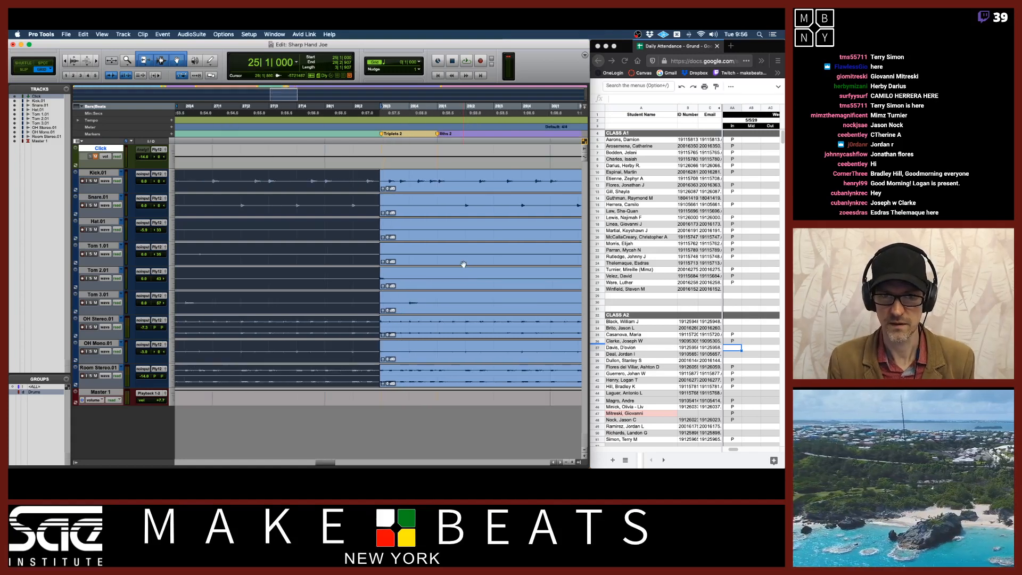
Separate all drum clips at the 8ths 2 marker
left_click(407, 178)
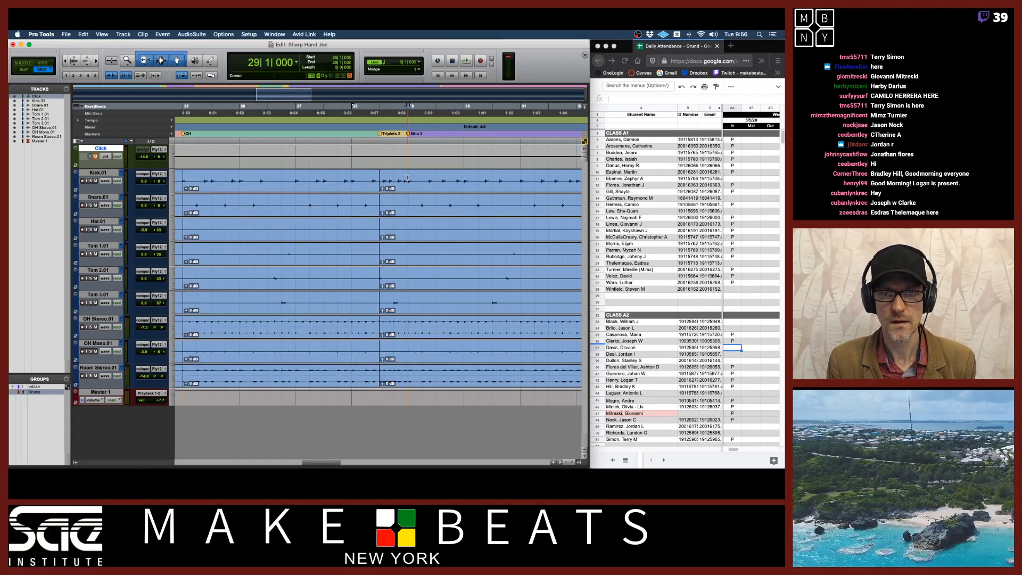
key("t")
key("t")
key("t")
key("t")
key("t")
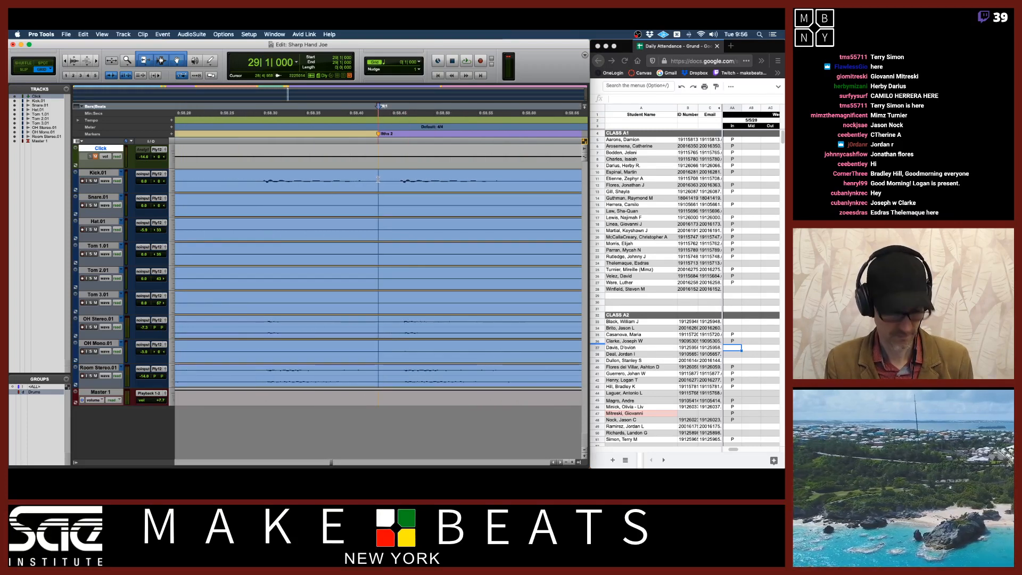
key("b")
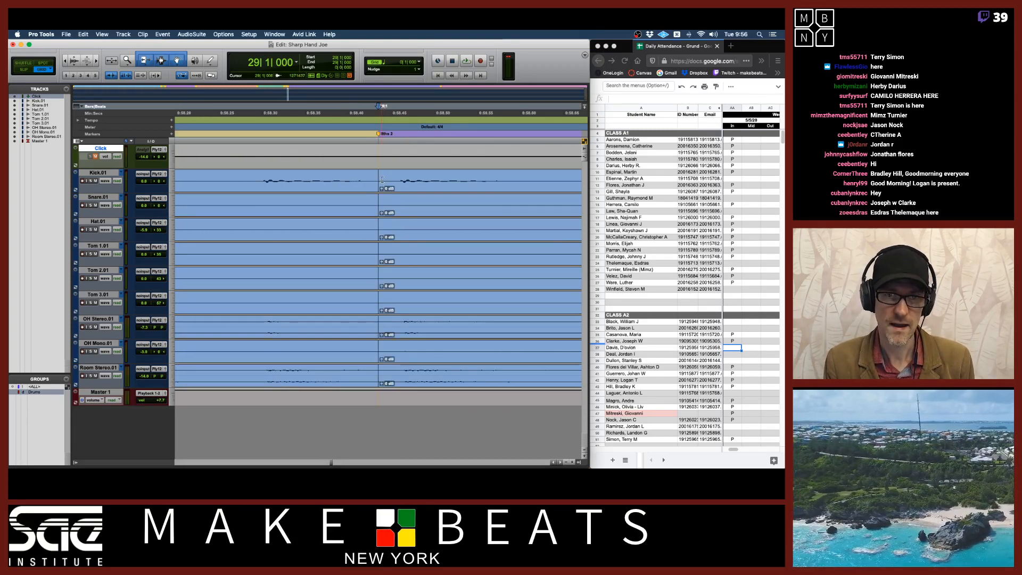
mouse_move(377, 179)
left_mouse_down()
mouse_move(397, 179)
mouse_move(376, 184)
left_mouse_up()
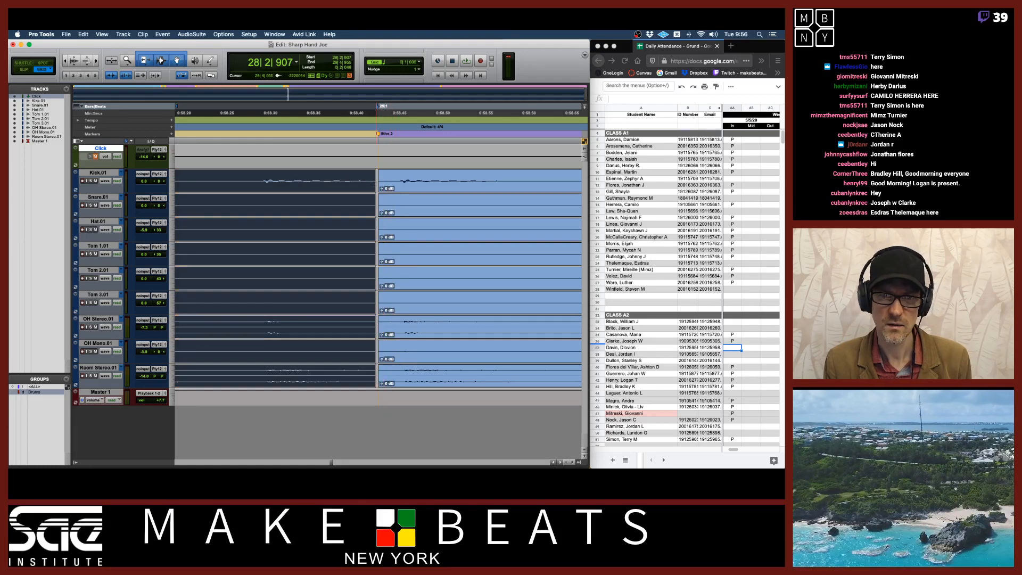
left_click(398, 188)
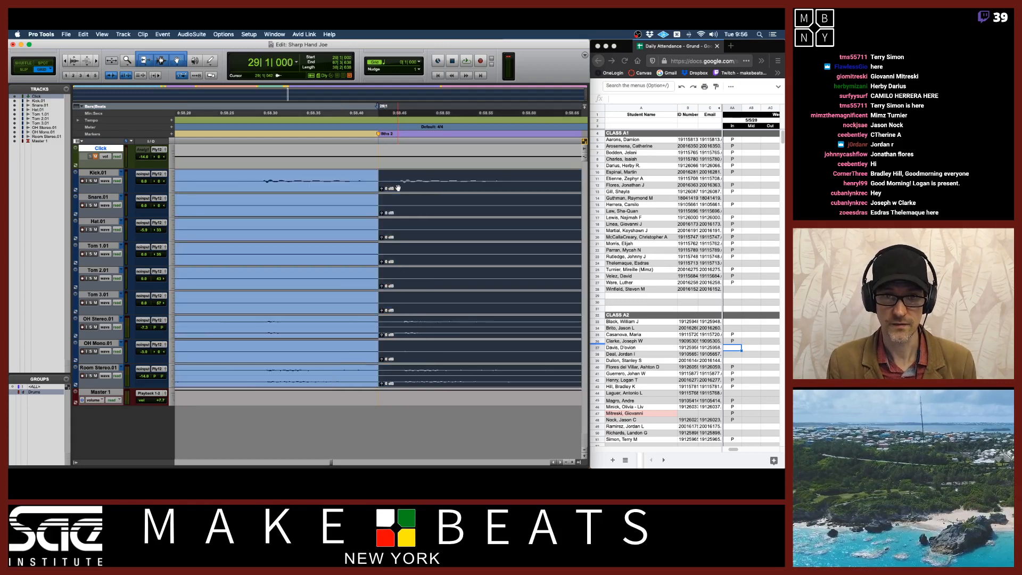
key("r")
key("r")
key("r")
key("r")
key("r")
key("r")
key("r")
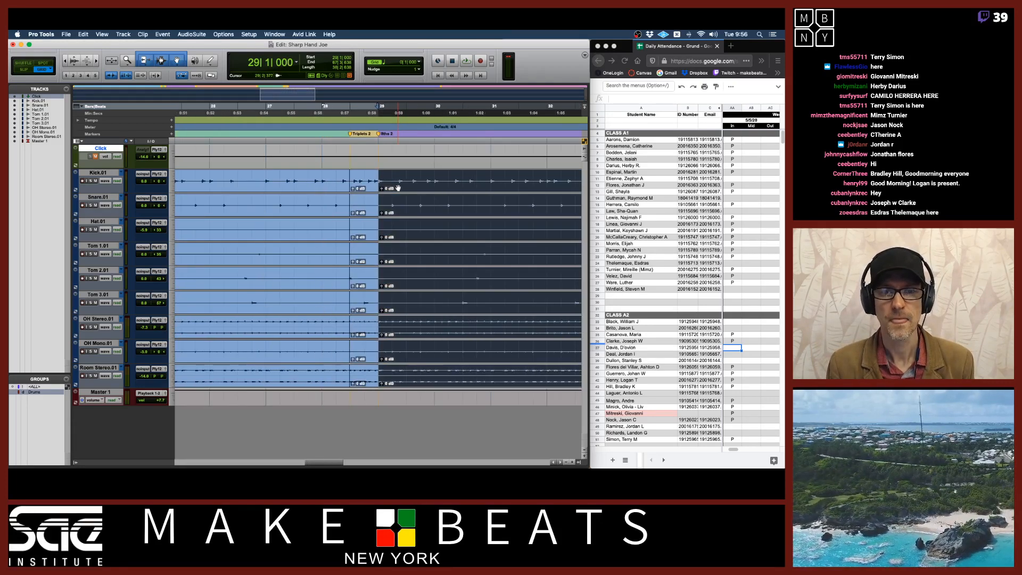
Separate all drum clips at the Ride marker near bar 49
scroll(473, 194, "right", 7)
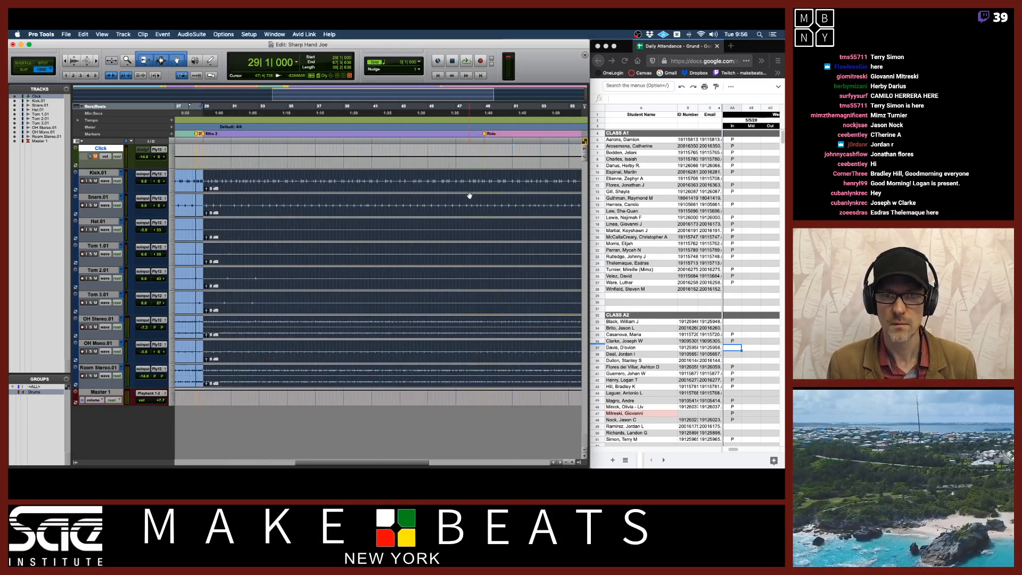
left_click(465, 177)
key("t")
key("t")
key("t")
key("t")
key("t")
key("t")
key("t")
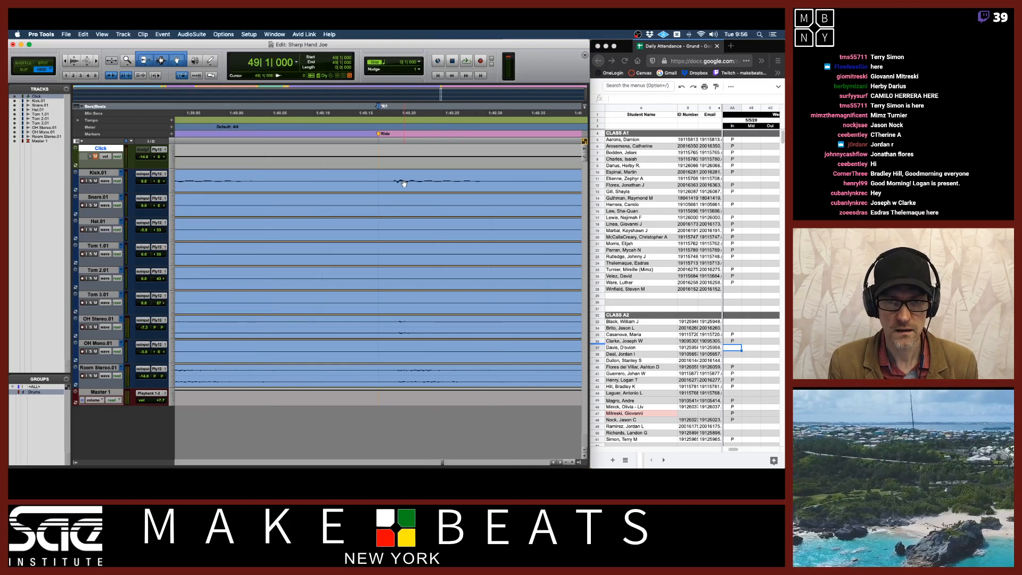
key("super+e")
key("r")
key("r")
key("r")
key("r")
key("r")
key("r")
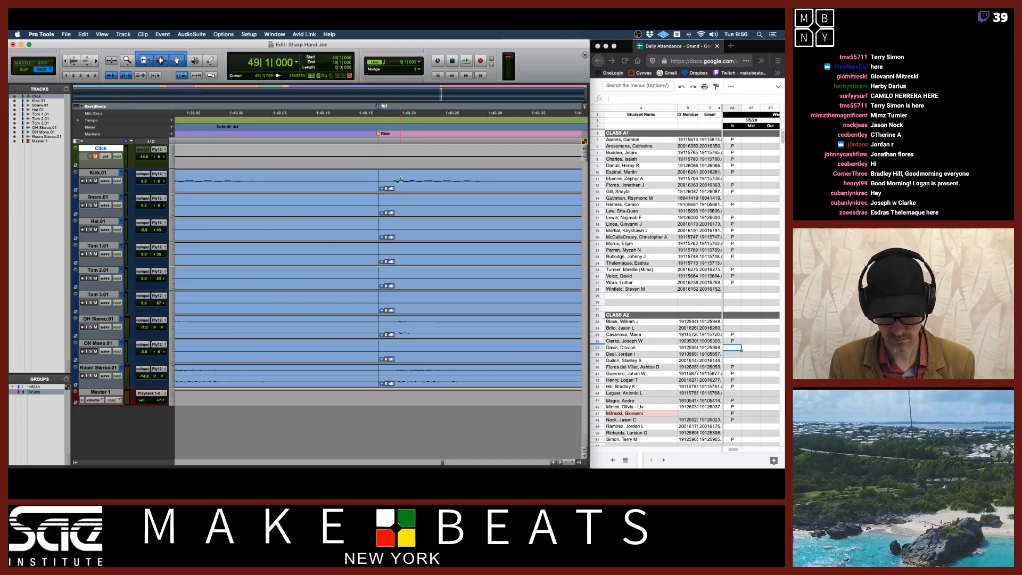
key("r")
key("r")
key("r")
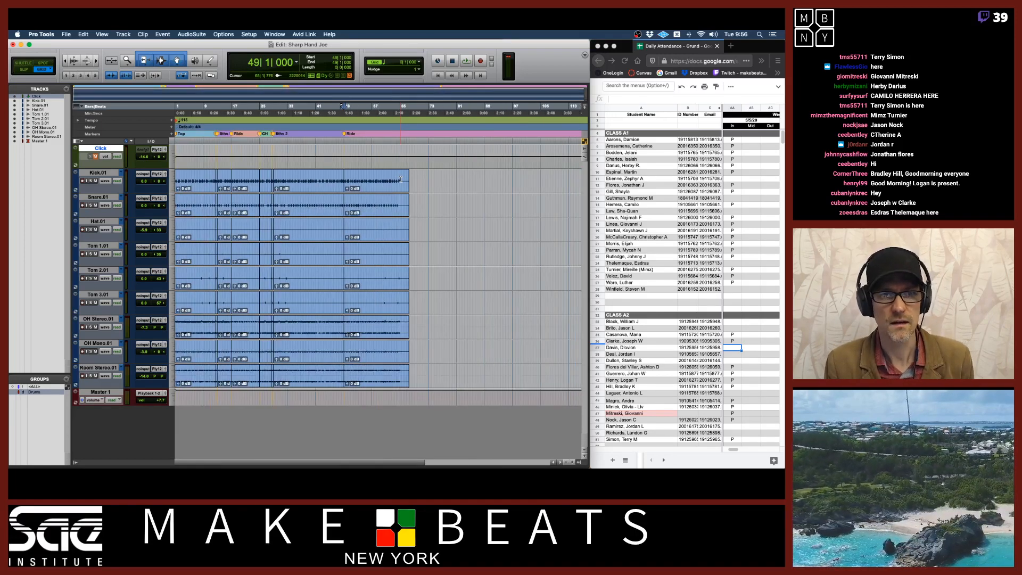
Zoom in on the Triplets 1 section around bar 13 to review its clip separations
left_click(226, 186)
key("t")
key("t")
key("t")
key("t")
key("t")
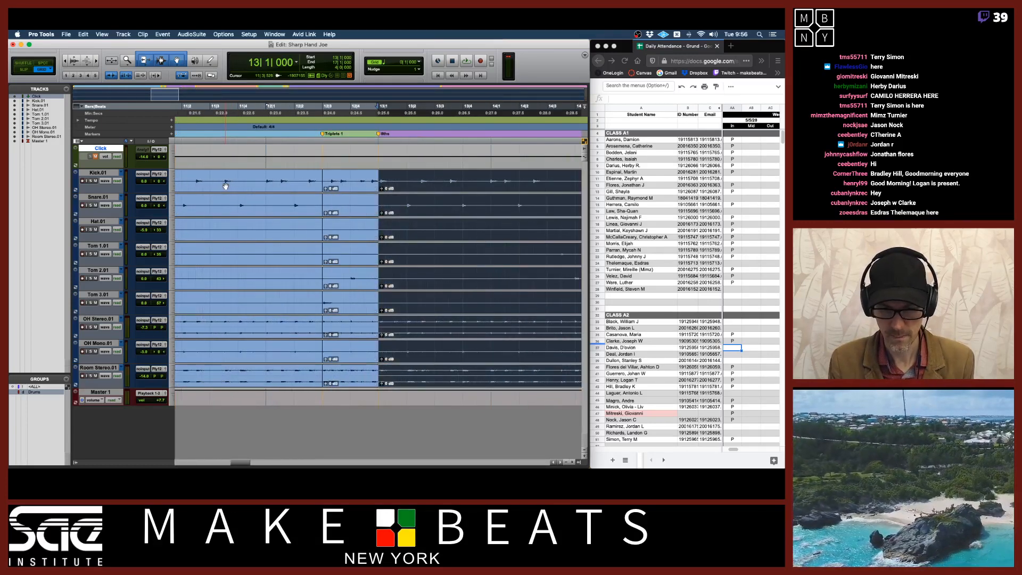
In the attendance spreadsheet, mark another student present with P
left_click(731, 263)
left_click(734, 264)
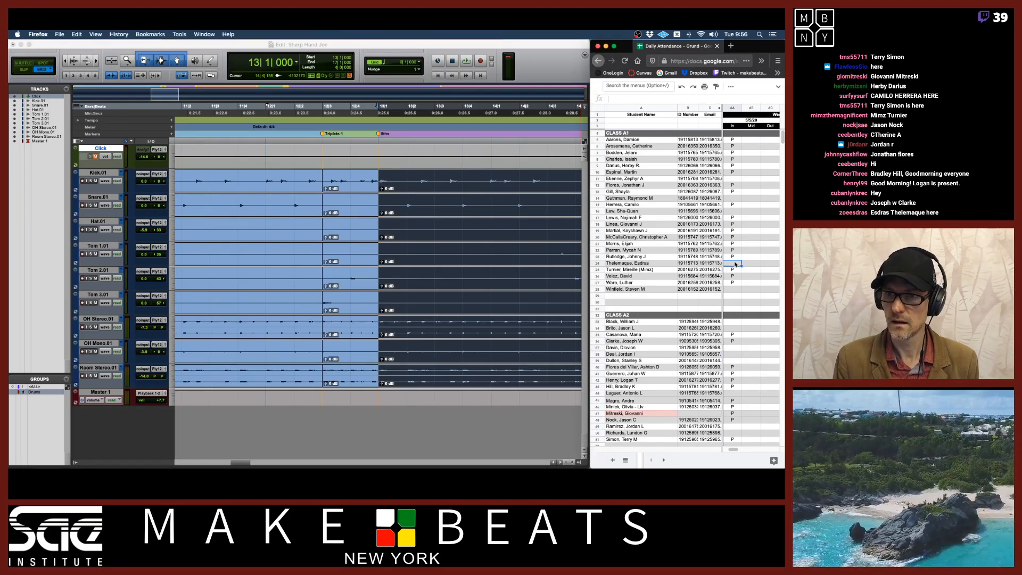
type("P")
key("Return")
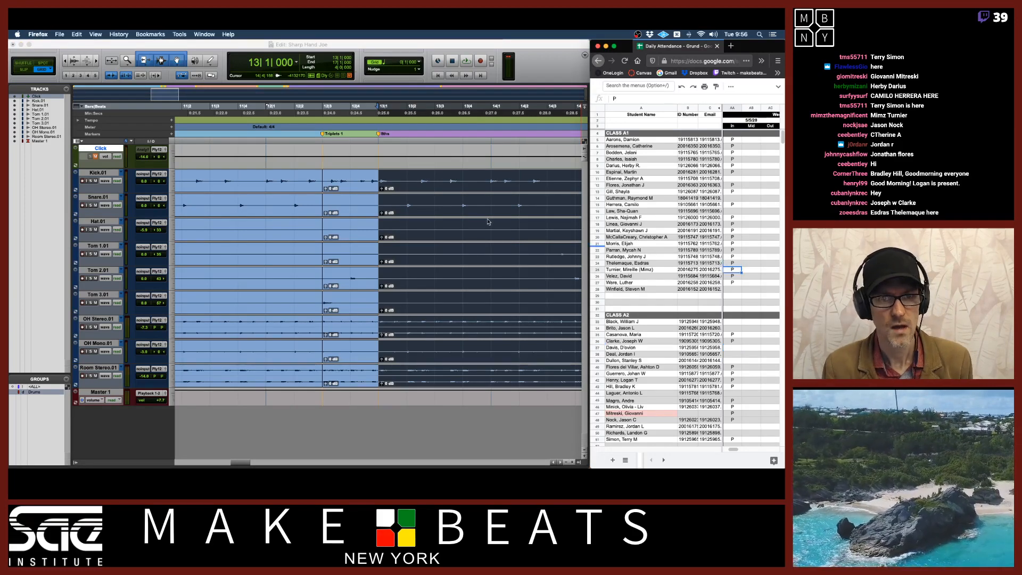
Switch to Slip mode and adjust the clip boundary at the Triplets 1 marker near bar 12
left_click(338, 188)
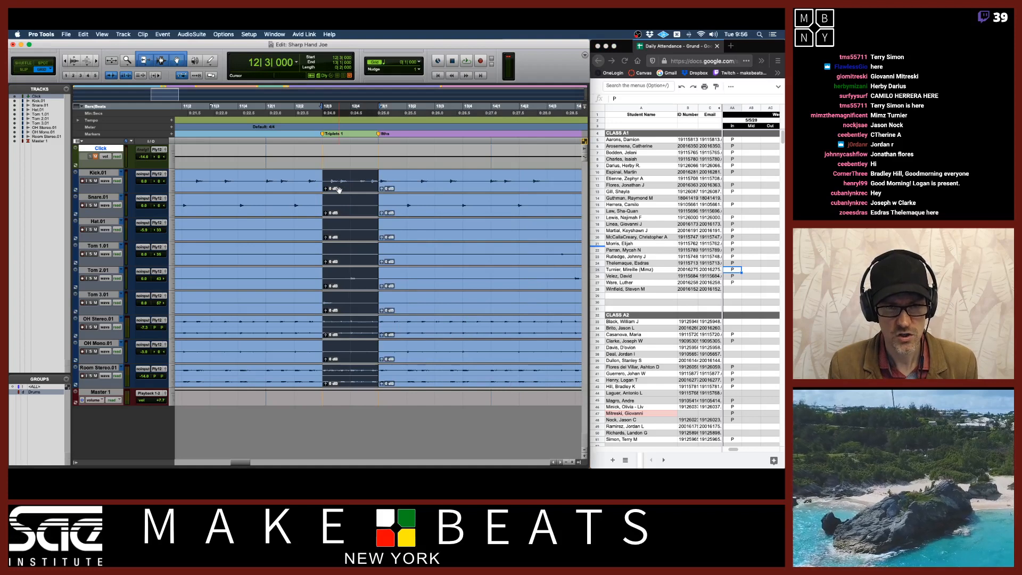
key("t")
key("t")
key("t")
key("t")
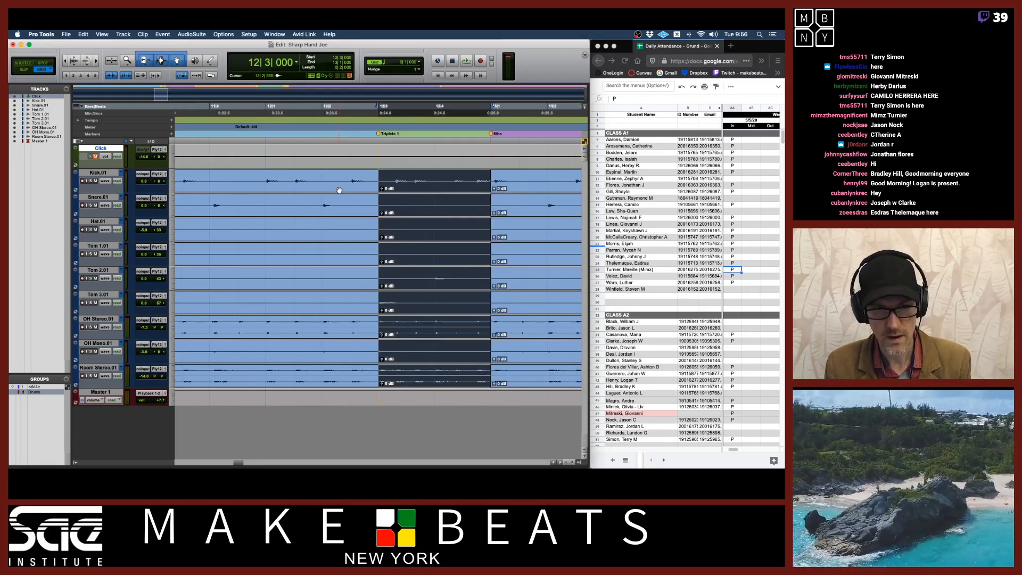
left_click(355, 203)
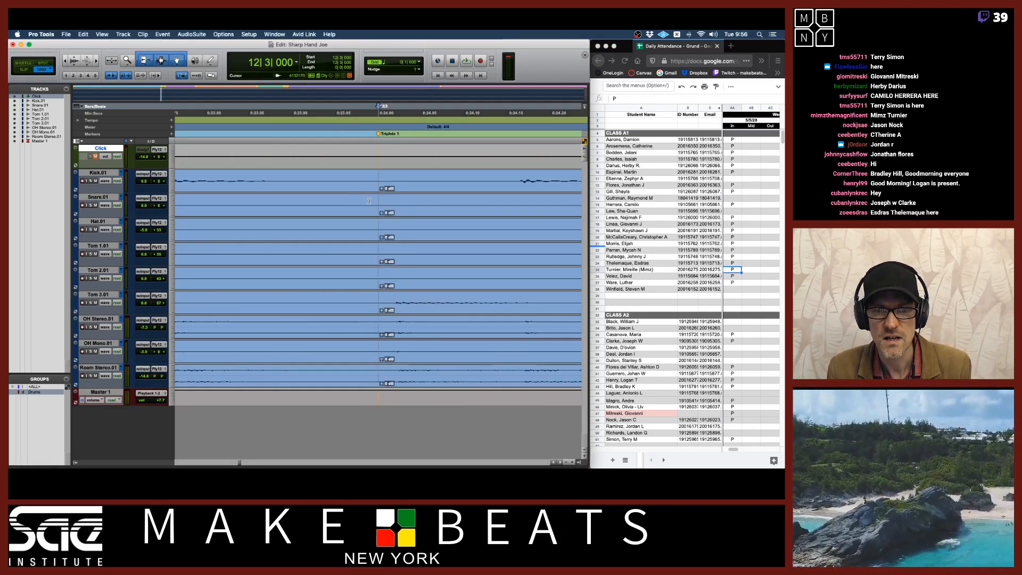
key("F2")
left_click(395, 298)
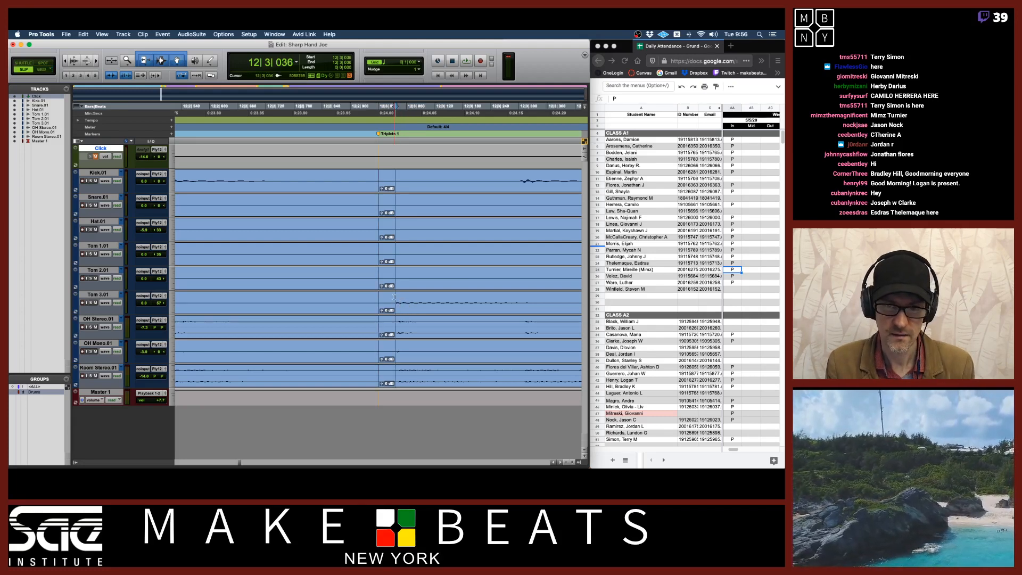
left_click(398, 305)
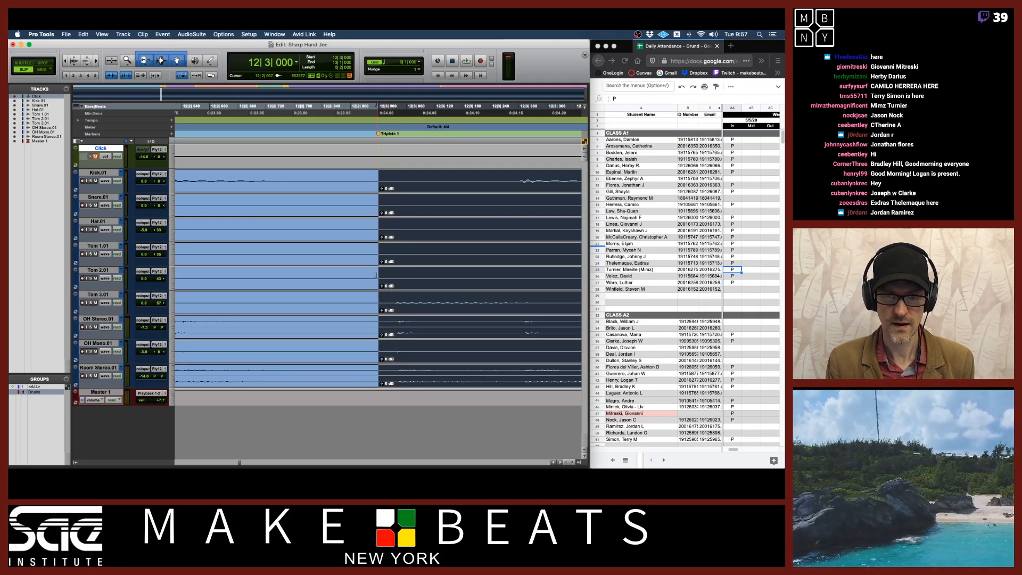
left_click(356, 298)
key("super+bracketleft")
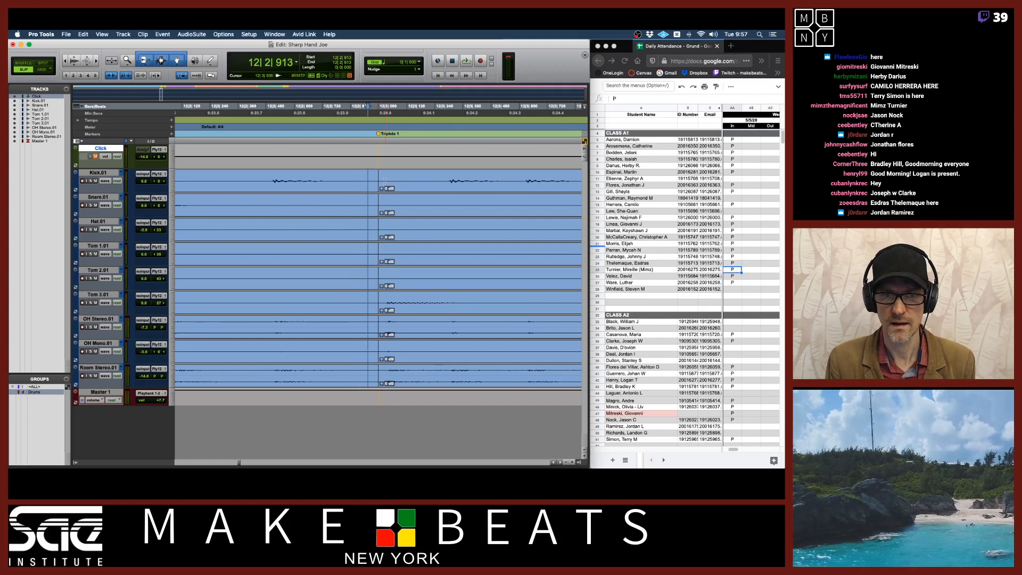
Zoom in and step between the clip boundaries around the Triplets 1 and Wire markers to check their separations
key("super+bracketleft")
left_click(407, 188)
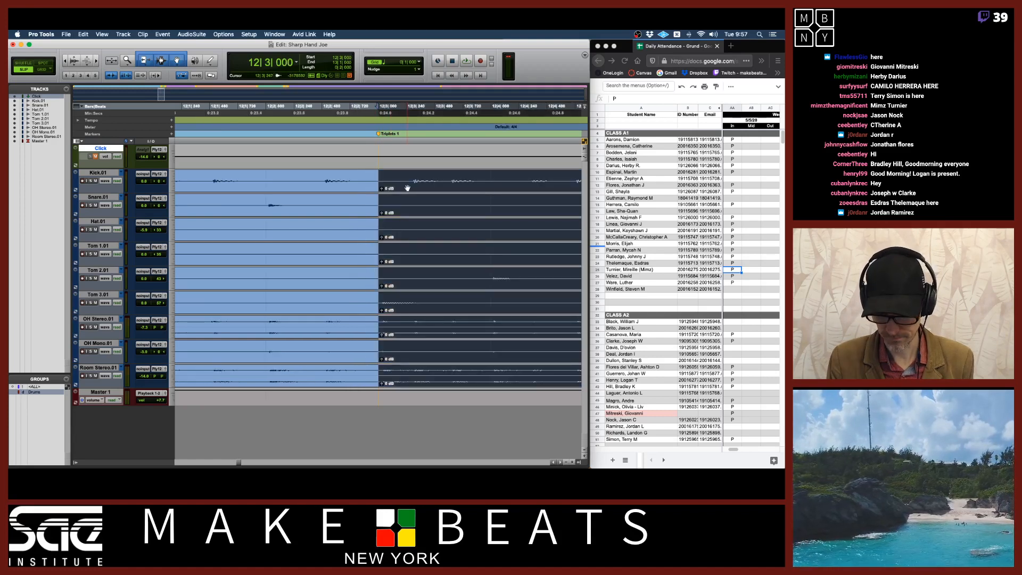
key("Right")
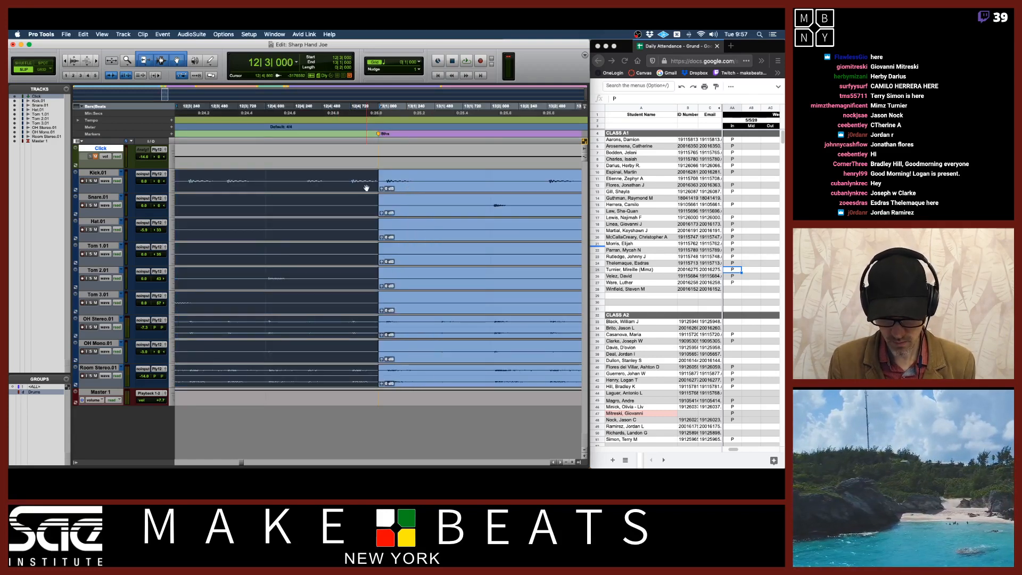
key("super+bracketright")
key("super+bracketright")
key("super+bracketright")
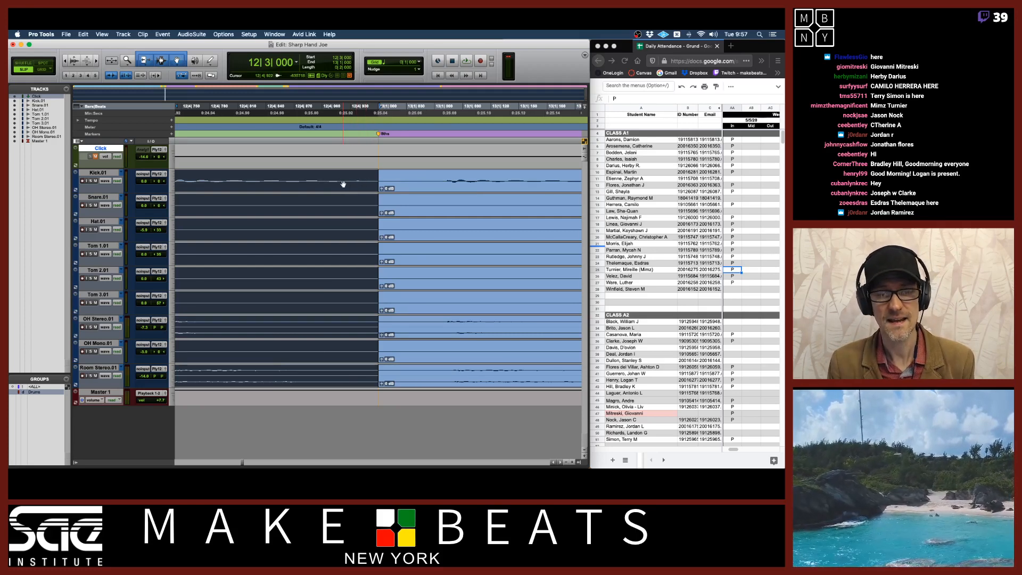
key("Left")
key("Right")
key("Left")
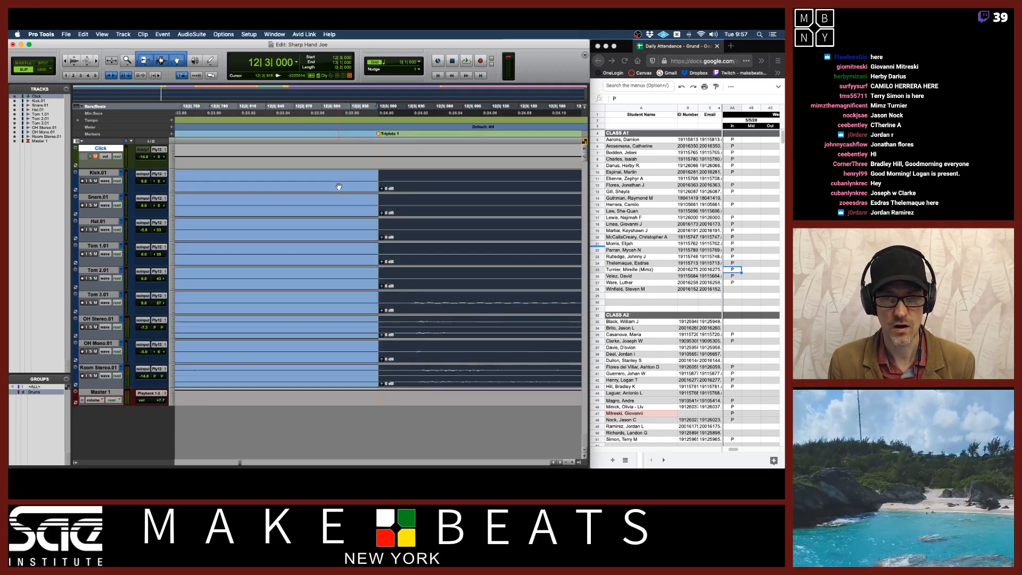
key("Right")
key("Left")
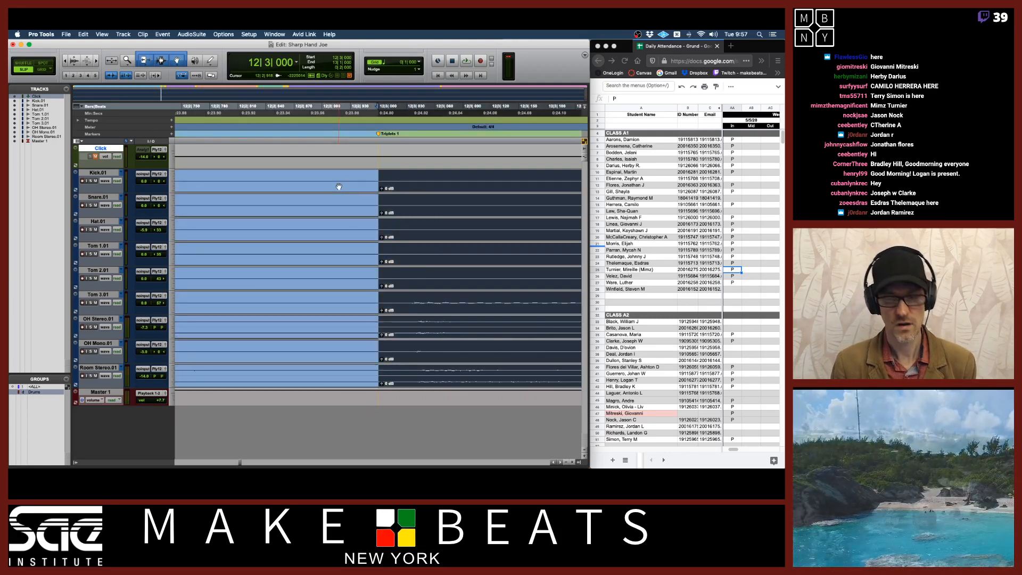
key("Right")
key("Left")
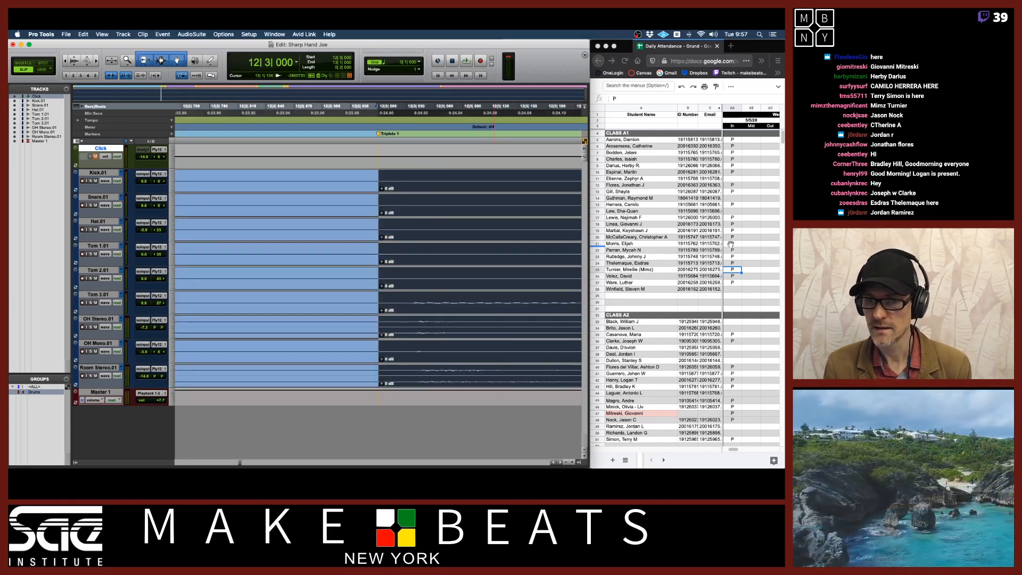
In the attendance spreadsheet, mark one more student in the class A2 list present with P
left_click(733, 428)
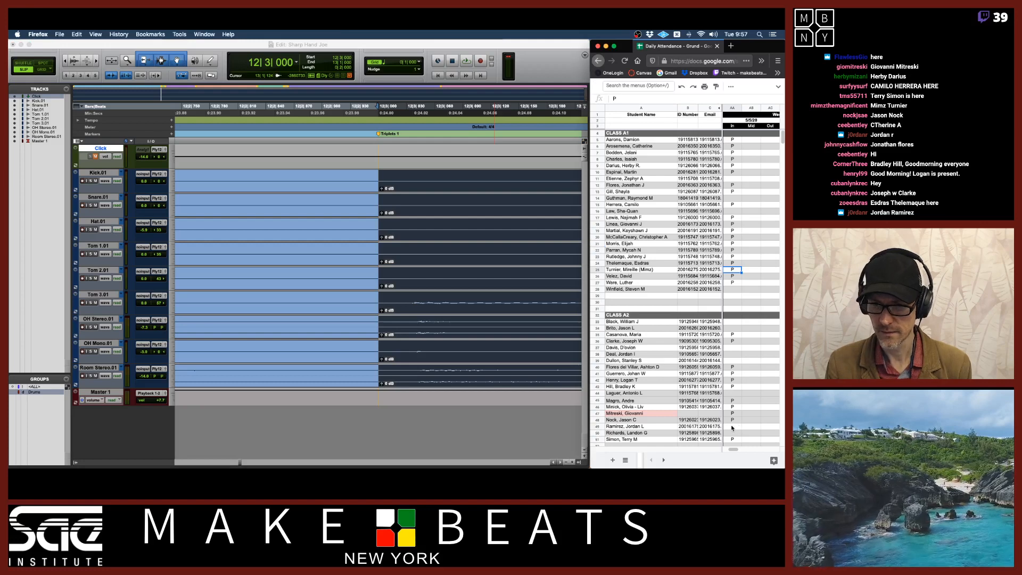
left_click(732, 427)
type("P")
key("Return")
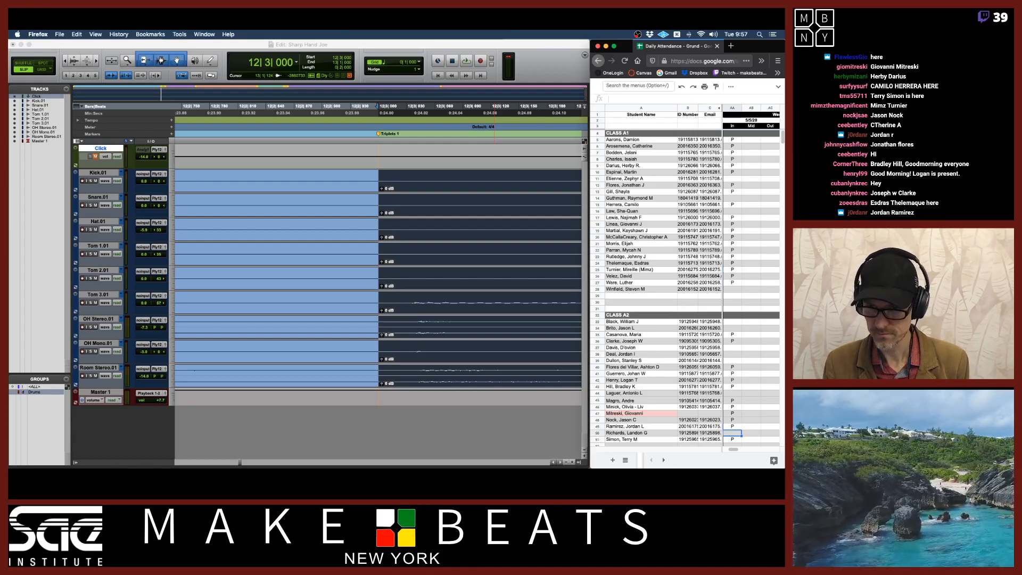
key("Right")
Zoom in and out around the Ride marker near bar 17 to check the clip separation there
left_click(483, 236)
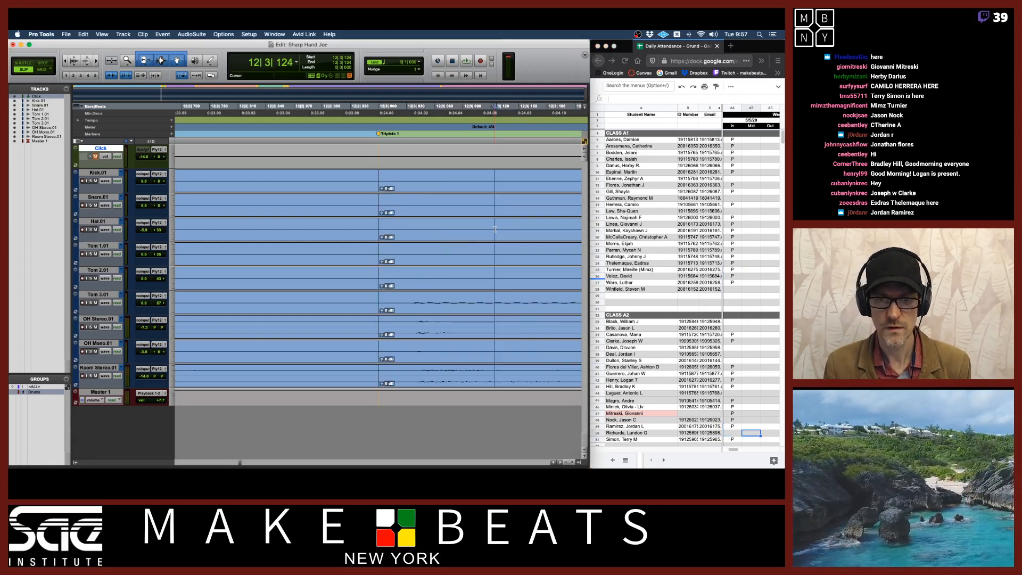
left_click(483, 236)
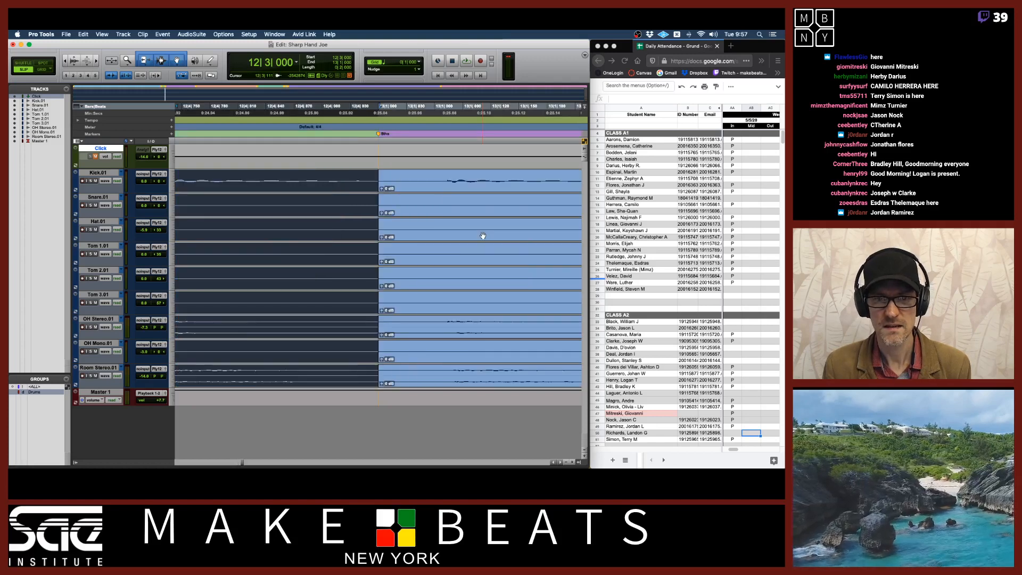
key("r")
key("r")
key("r")
key("r")
key("r")
left_click(483, 235)
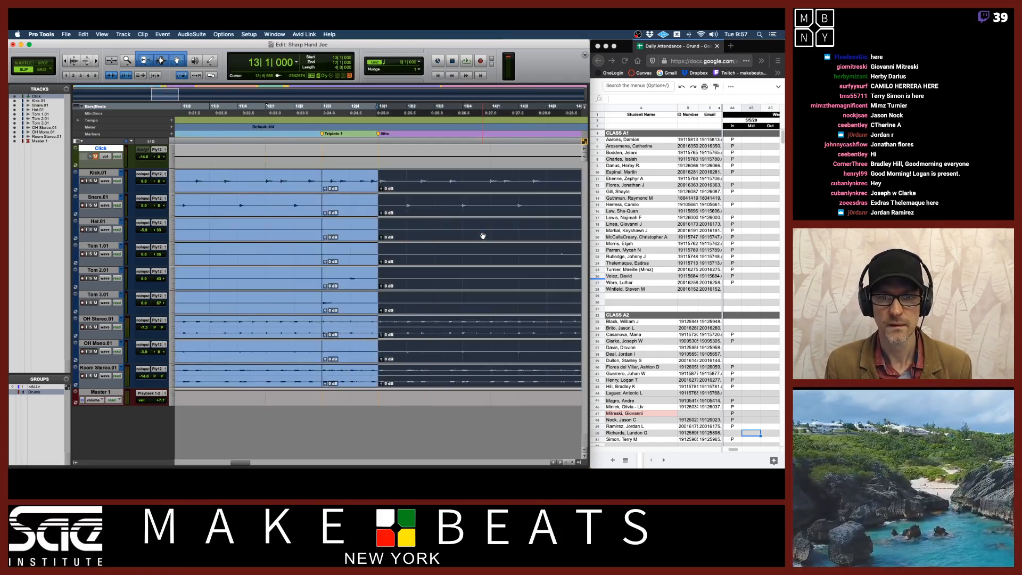
left_click(482, 236)
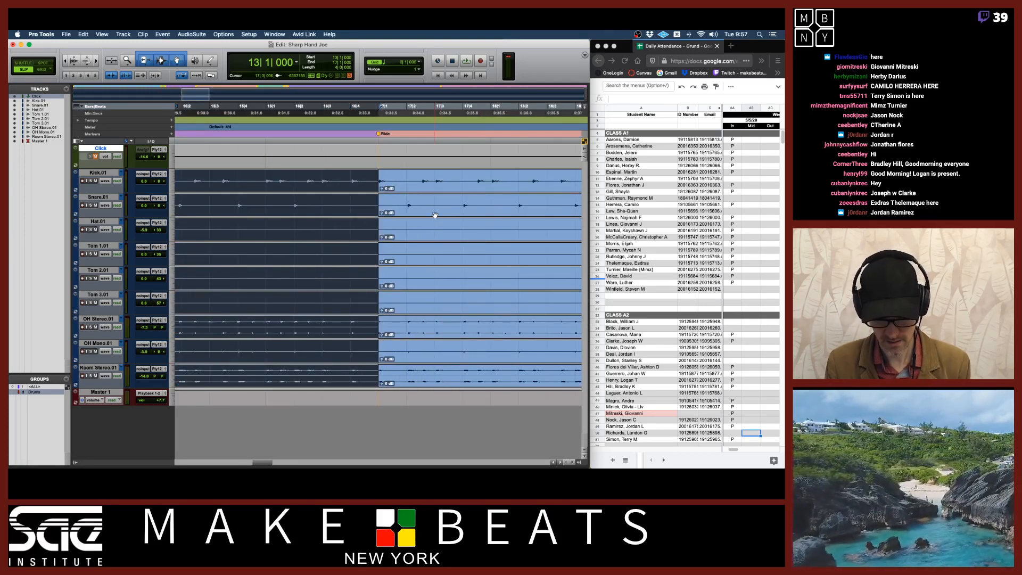
key("t")
key("t")
key("t")
key("t")
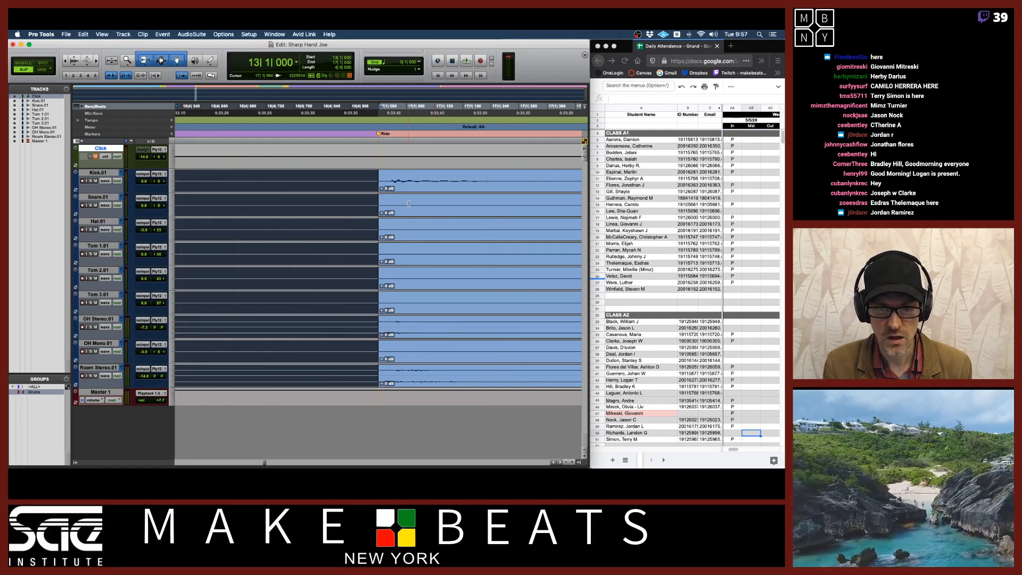
left_click(392, 176)
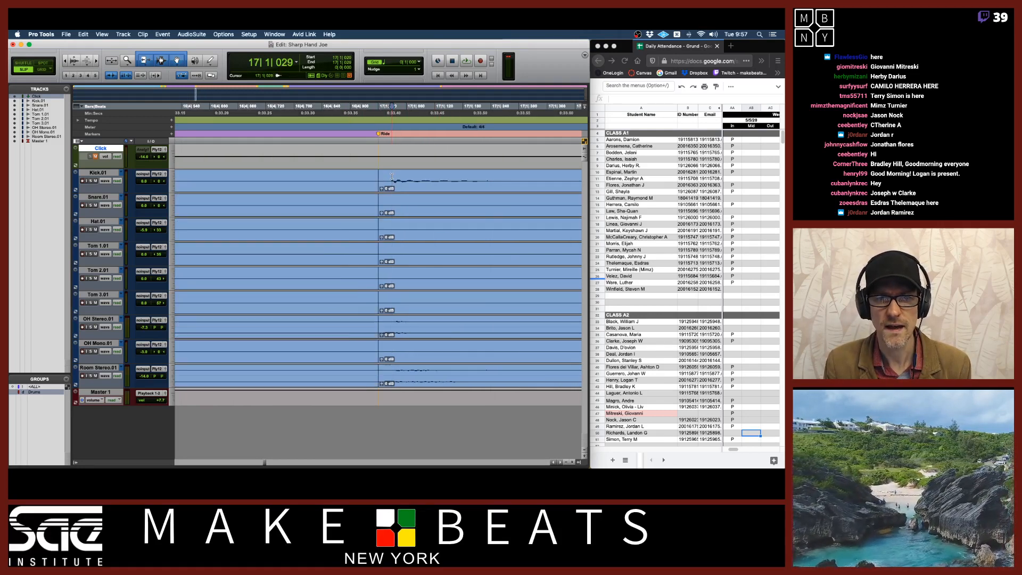
left_click(364, 177)
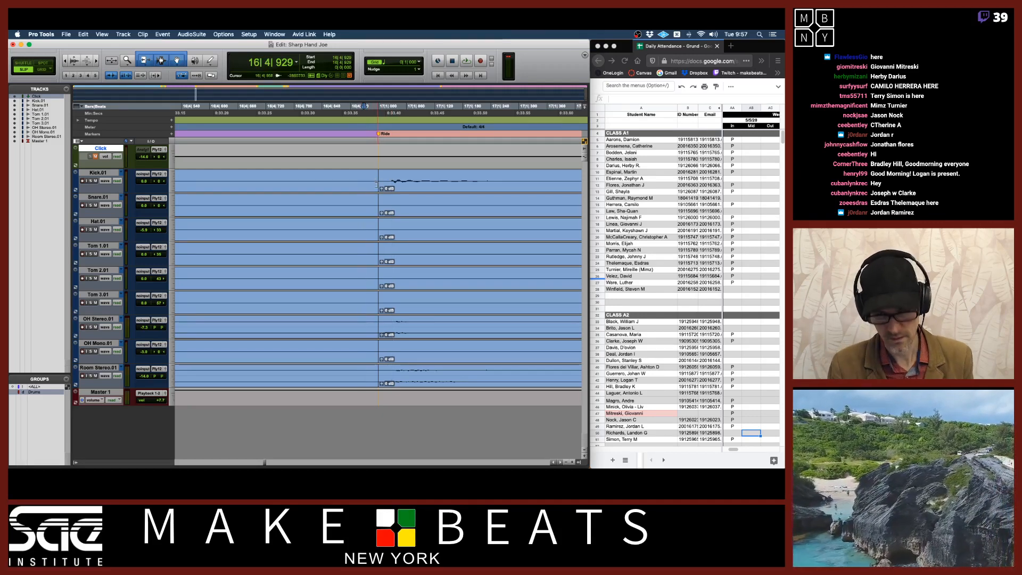
key("r")
key("r")
left_click(405, 189)
key("Right")
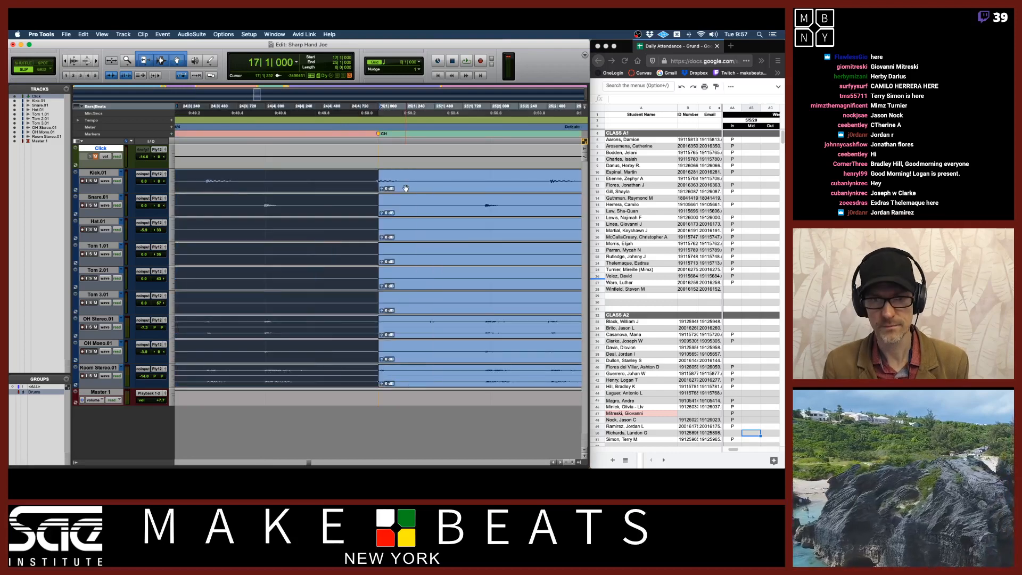
key("t")
key("t")
key("t")
key("t")
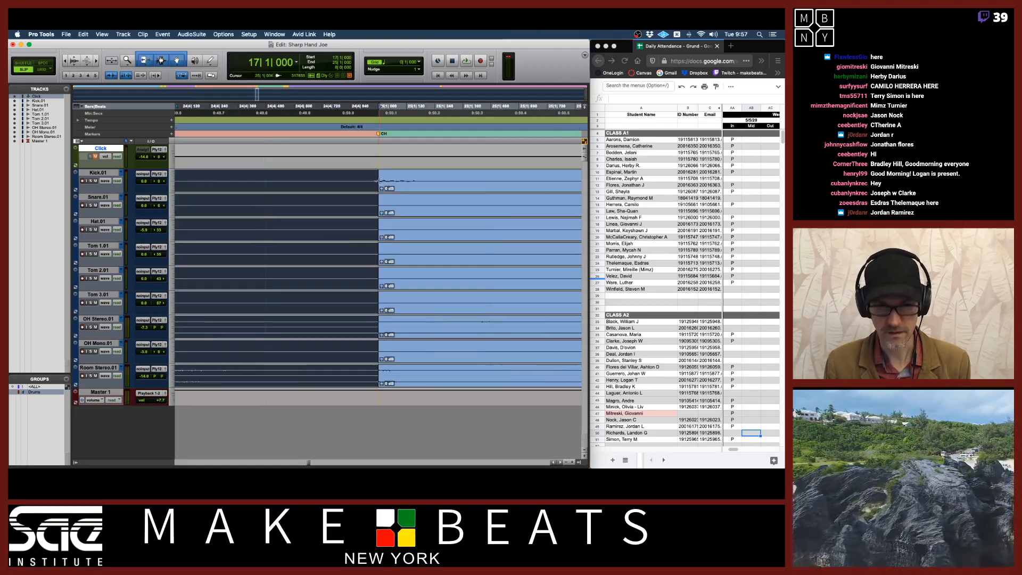
Inspect the clip separation at the OH marker near bar 25 at close zoom
key("Tab")
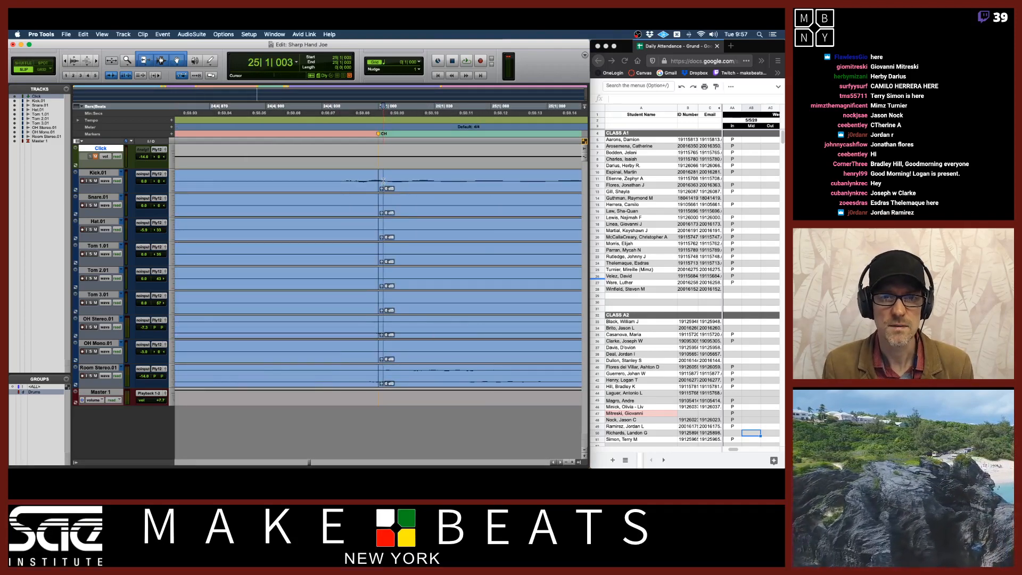
left_click_drag(380, 182, 337, 187)
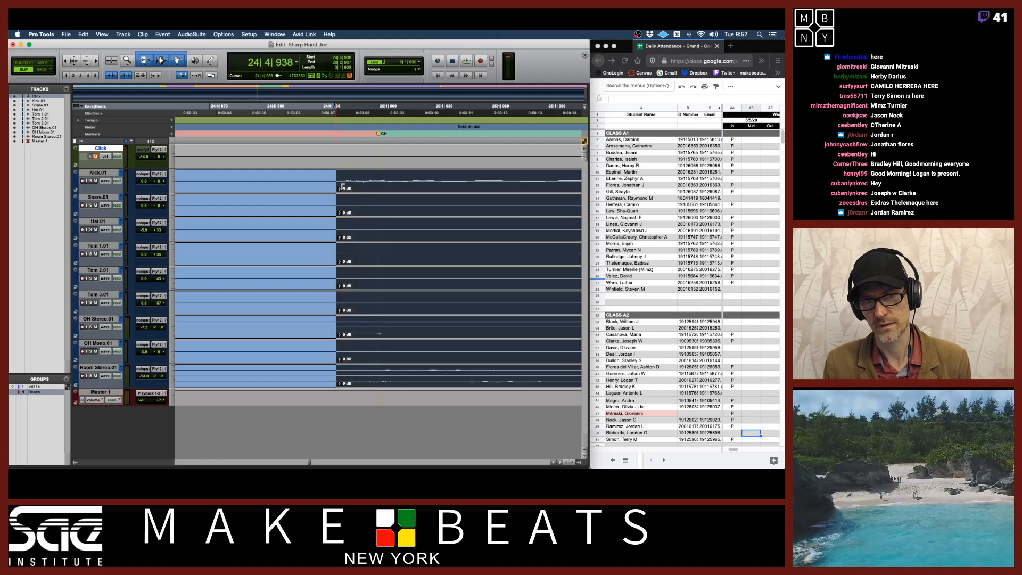
left_click(344, 180)
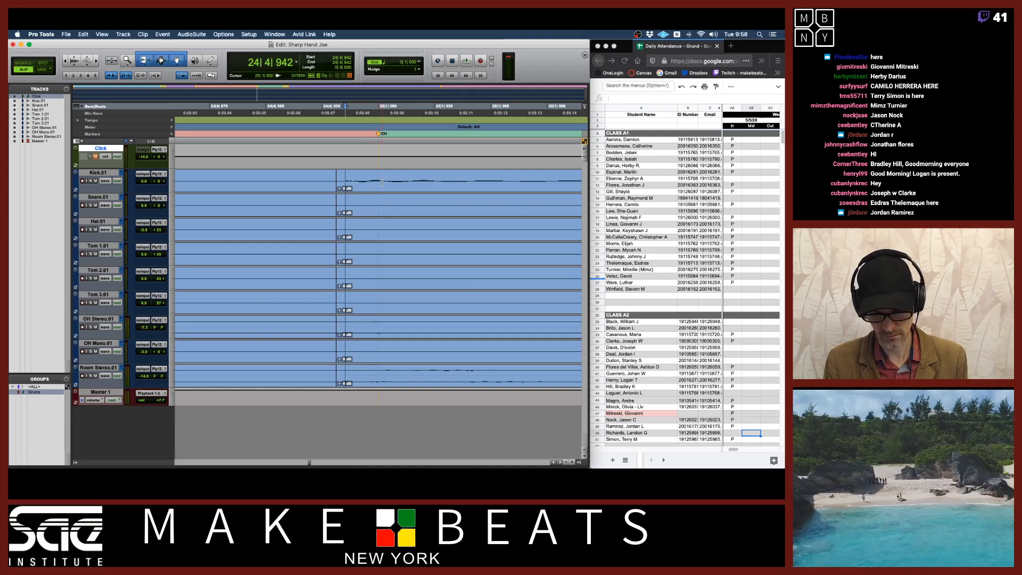
key("r")
key("r")
key("r")
key("r")
key("r")
key("r")
key("r")
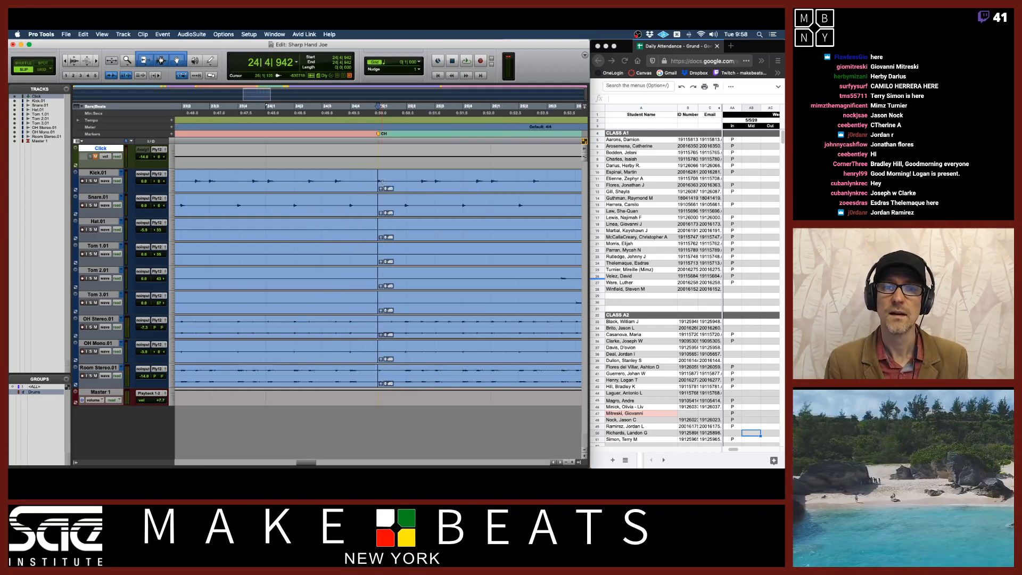
left_click(389, 184)
scroll(388, 183, "right", 5)
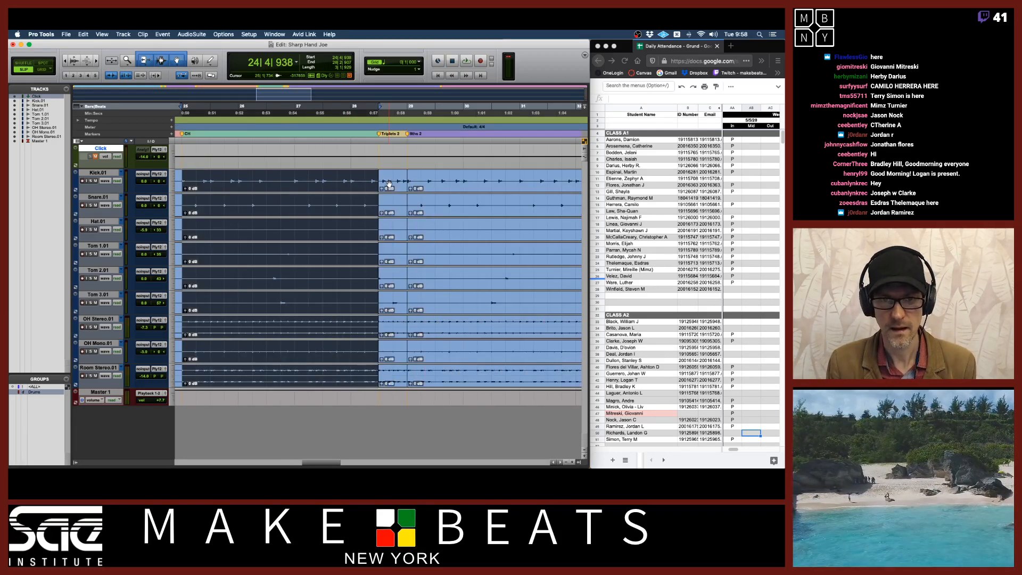
Check the separations at the Wire 2 and Ride markers, then return to the session start
key("t")
key("t")
key("t")
key("t")
key("t")
key("t")
key("t")
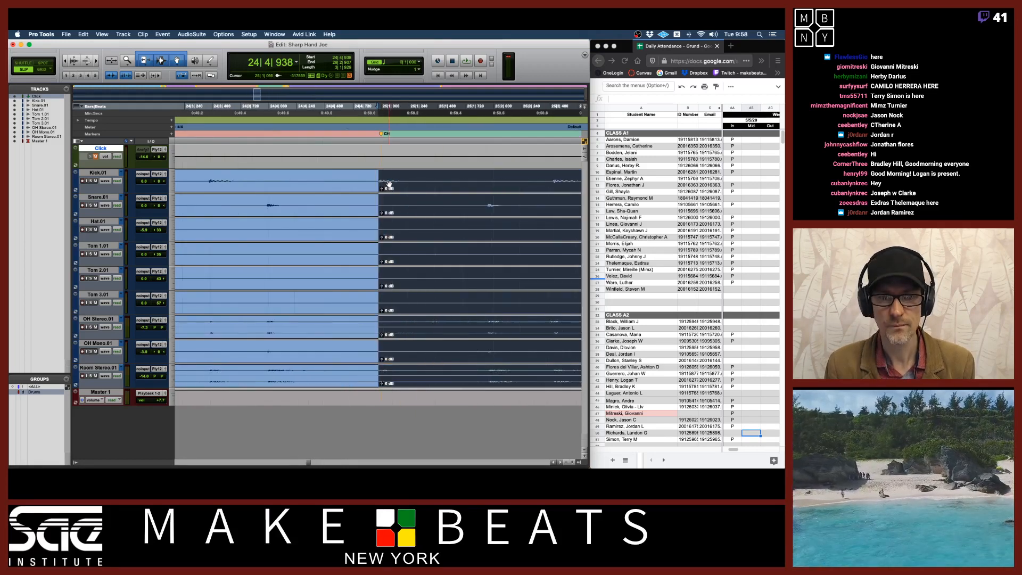
key("Right")
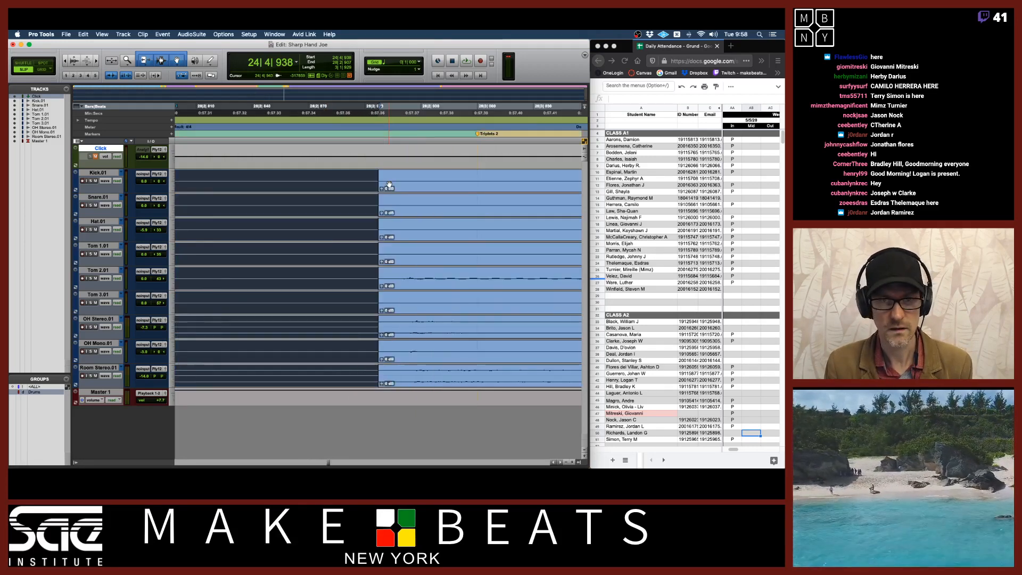
left_click(391, 185)
key("Right")
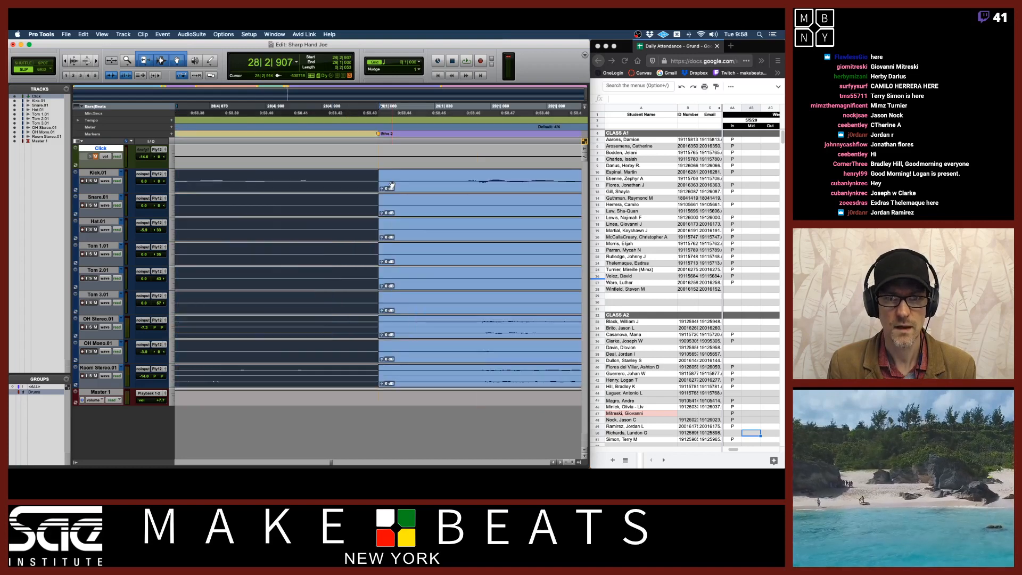
left_click(399, 188)
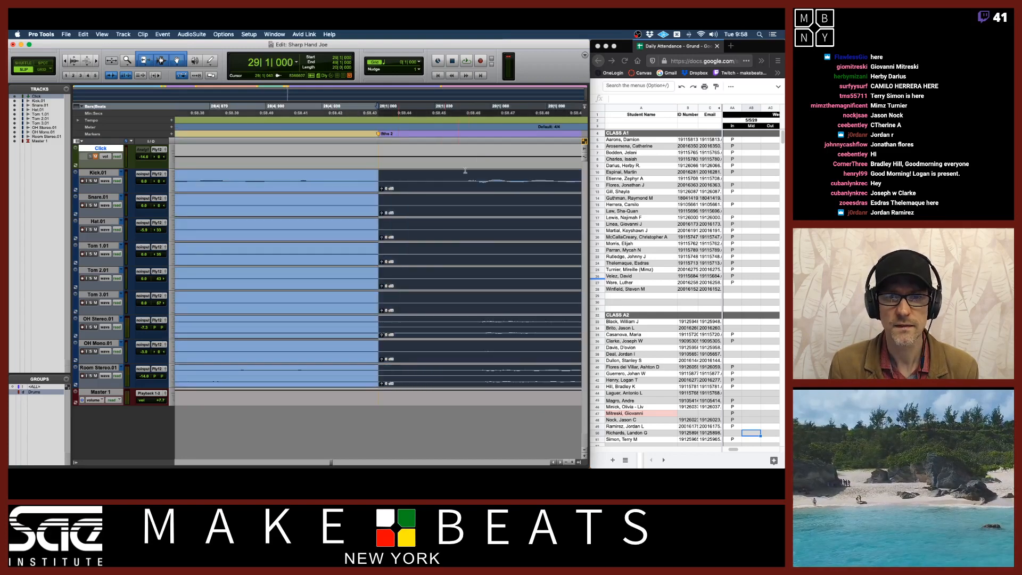
key("Right")
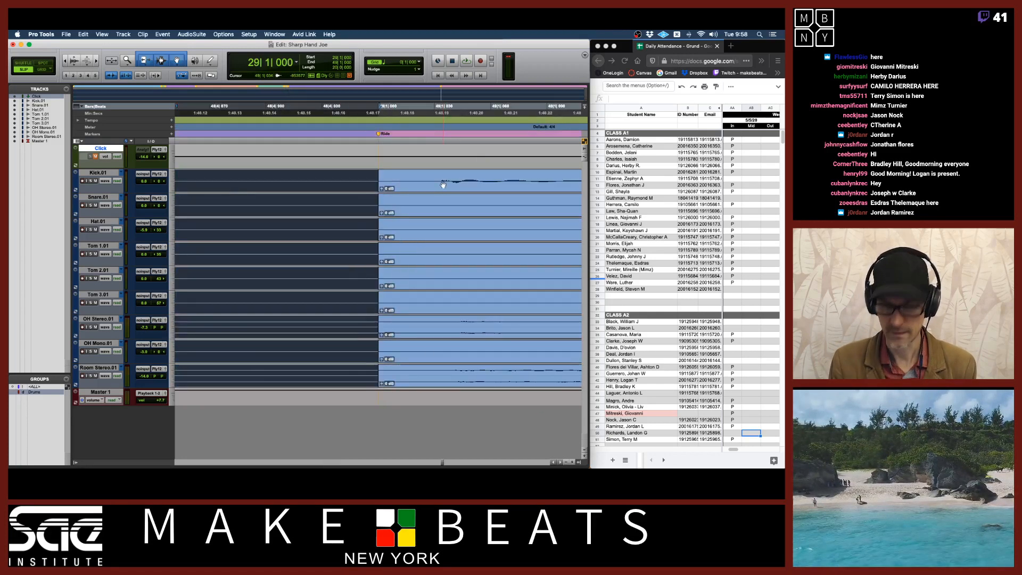
key("super+bracketleft")
key("super+bracketleft")
key("super+bracketleft")
key("super+bracketleft")
key("super+bracketleft")
key("super+bracketleft")
key("super+bracketleft")
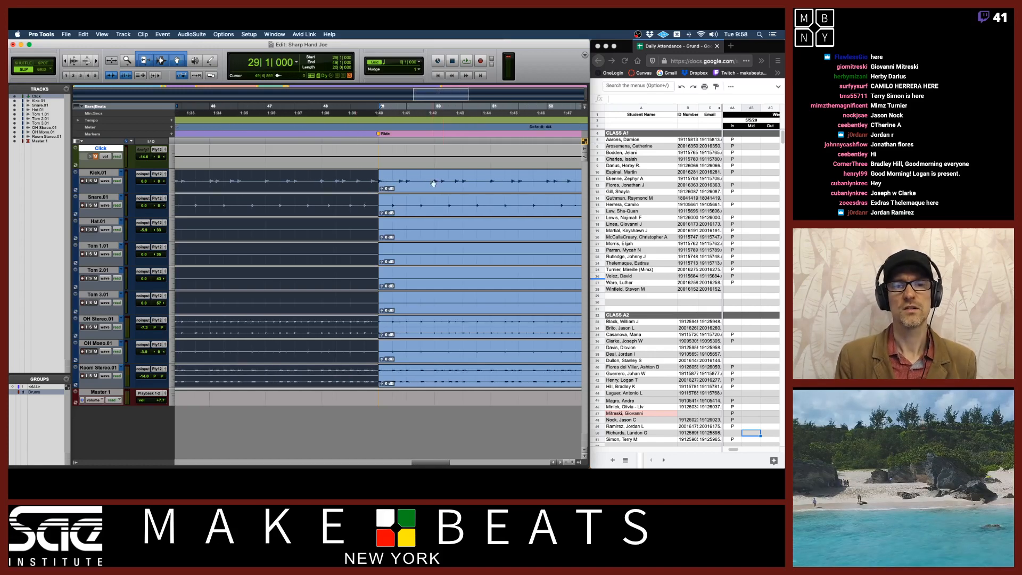
key("Return")
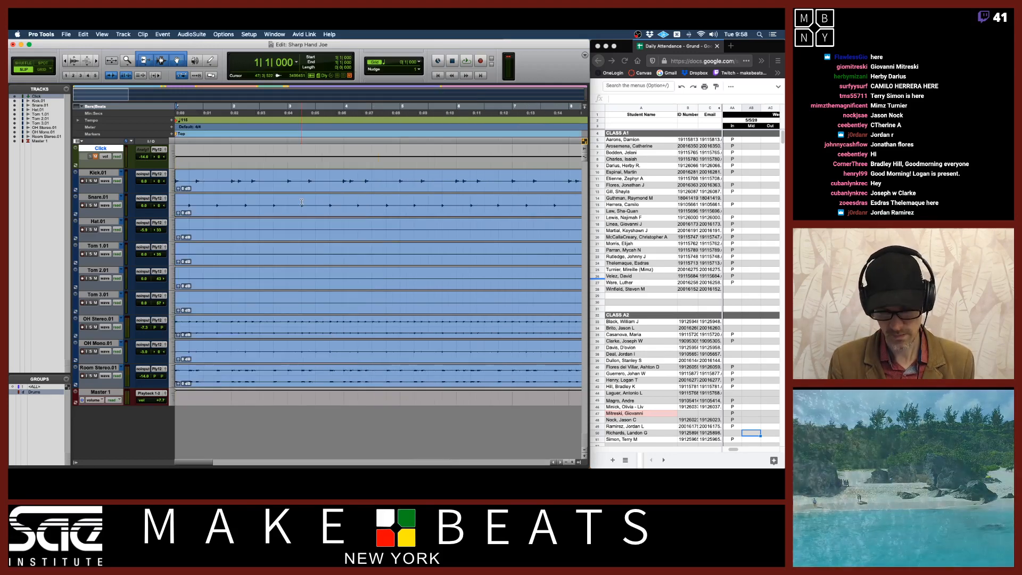
Zoom in and out on the drum waveforms at the session start to examine them
left_click(189, 185)
key("super+bracketright")
key("super+bracketright")
key("super+bracketright")
key("super+bracketright")
key("super+bracketright")
key("super+bracketright")
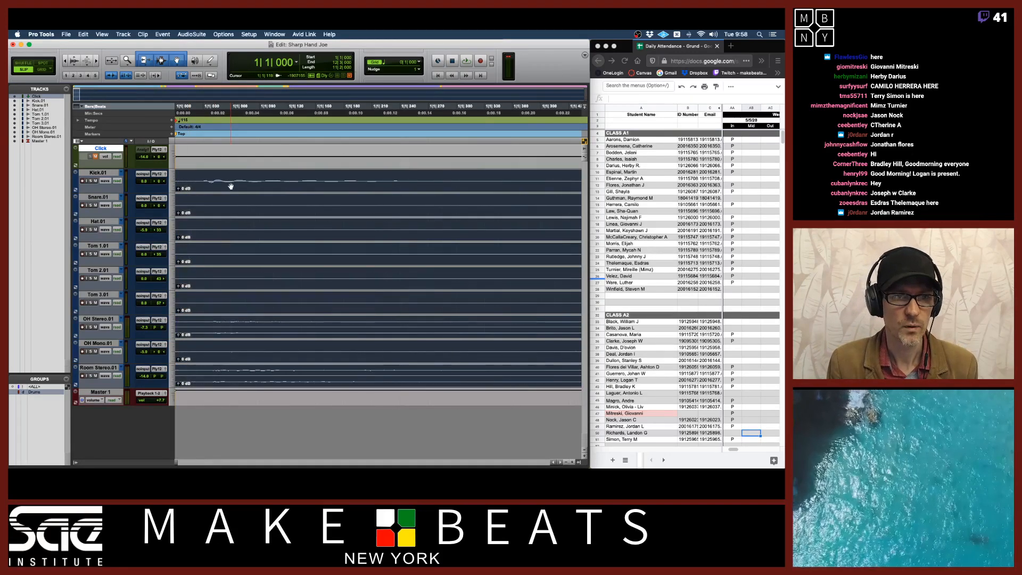
key("super+bracketleft")
key("super+bracketleft")
key("super+bracketleft")
key("super+bracketleft")
key("super+bracketleft")
key("super+bracketleft")
key("super+bracketleft")
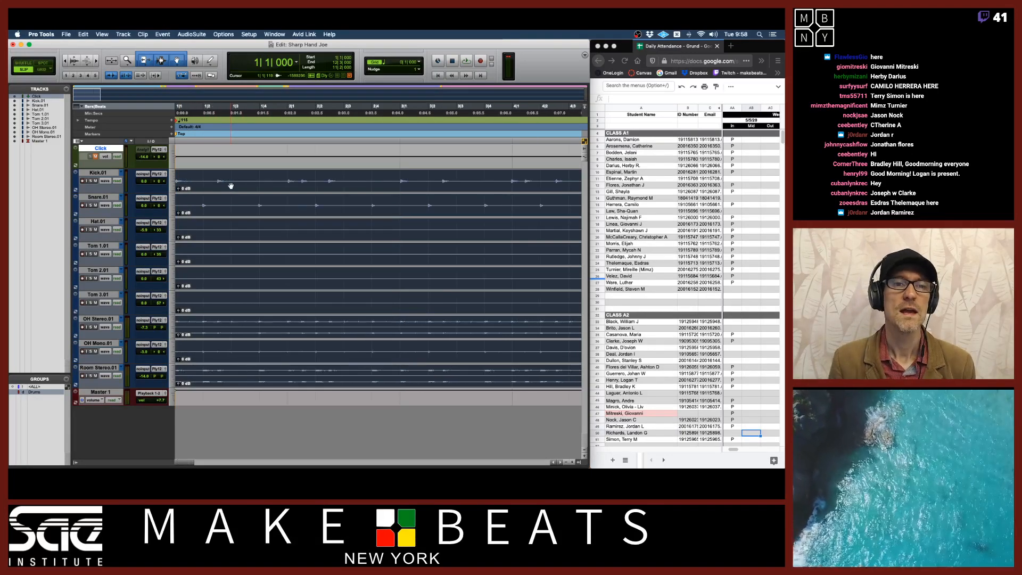
key("super+bracketleft")
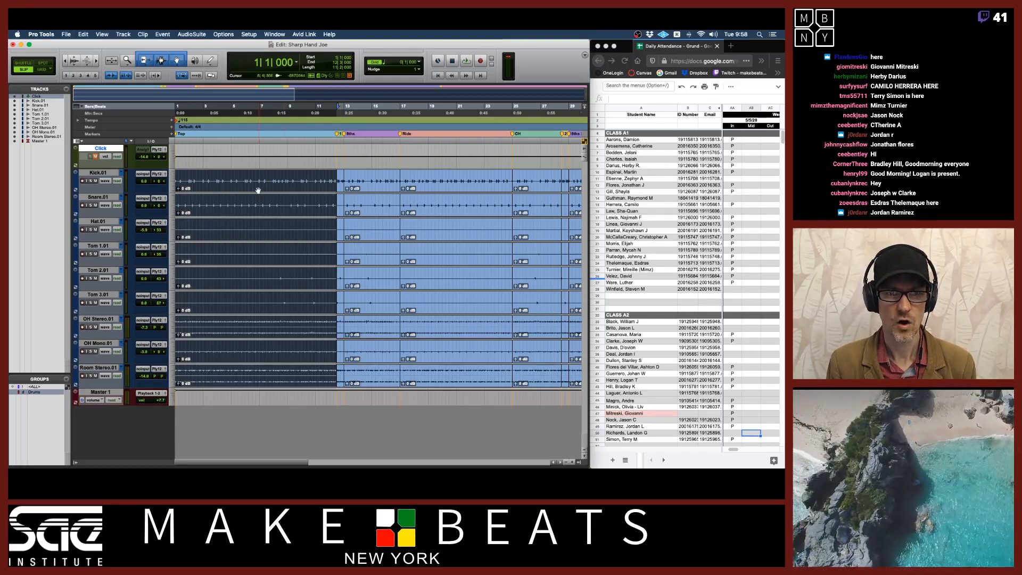
Increase the height of the grouped drum tracks
left_click(172, 183)
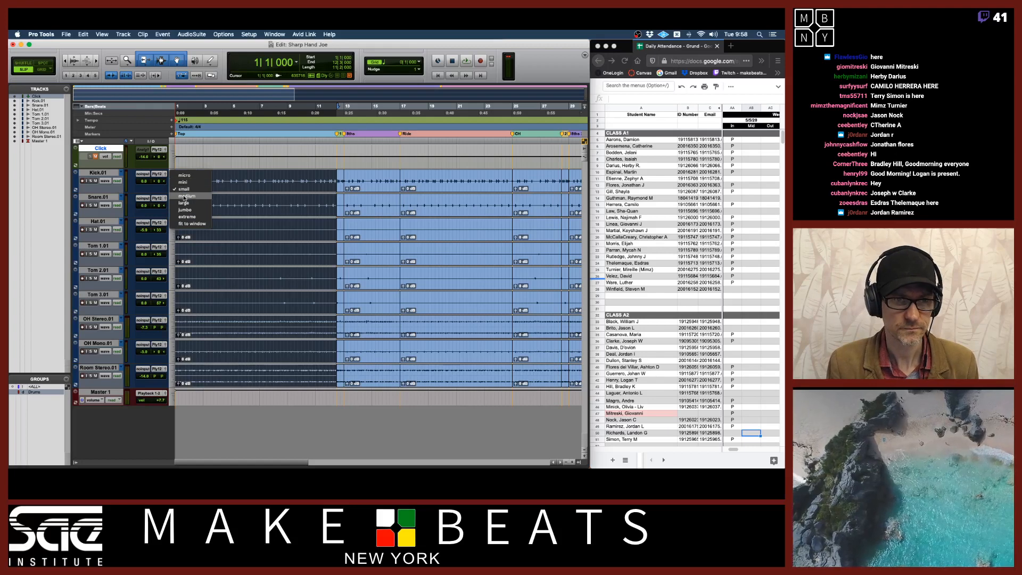
left_click(185, 195)
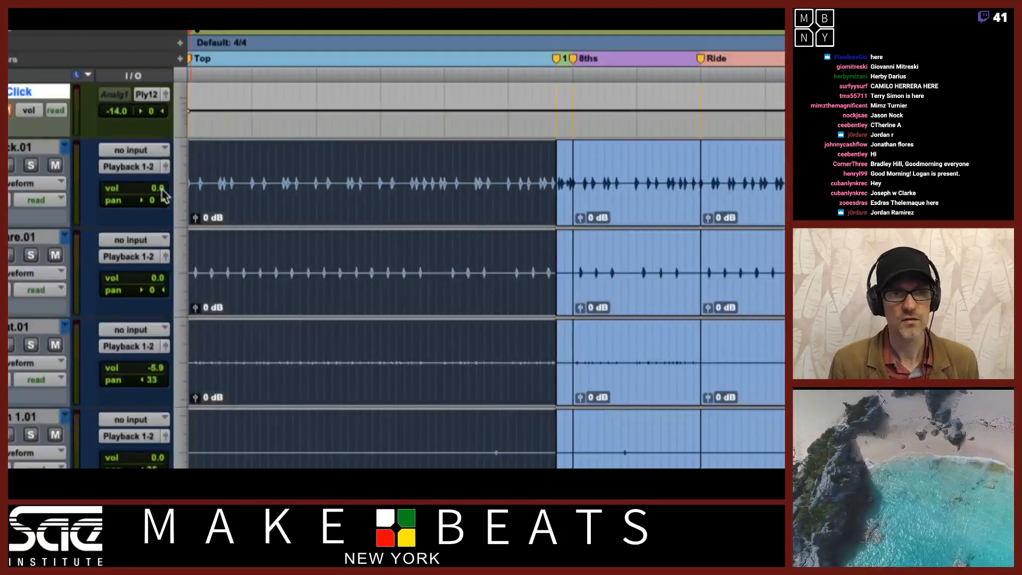
left_click(184, 195)
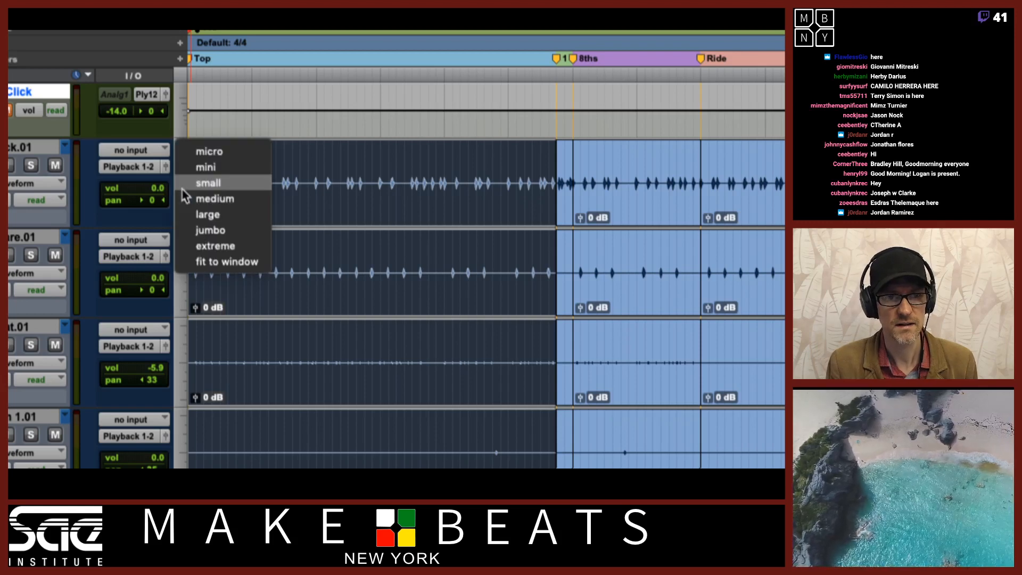
left_click(165, 224)
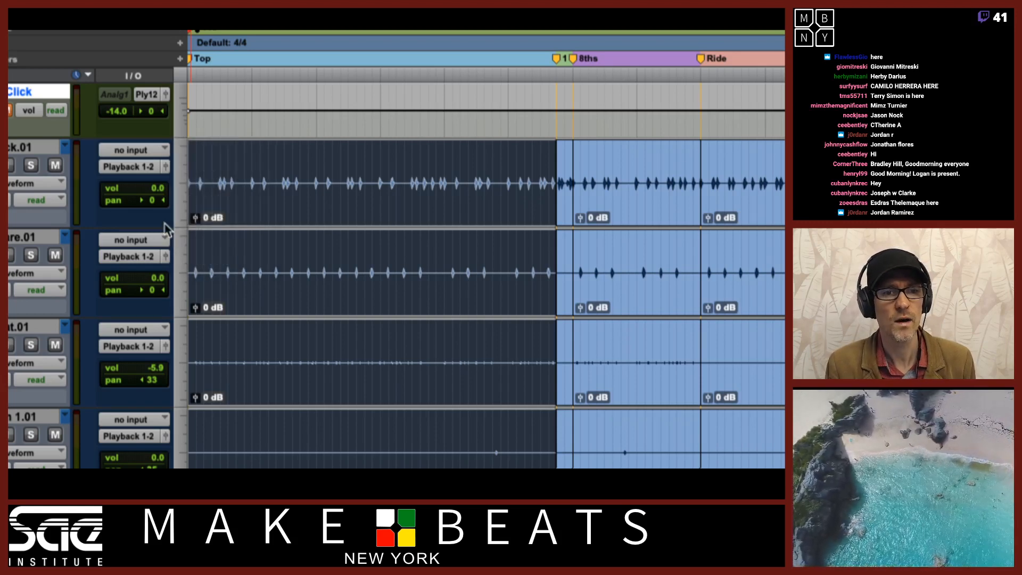
left_click_drag(175, 229, 175, 290)
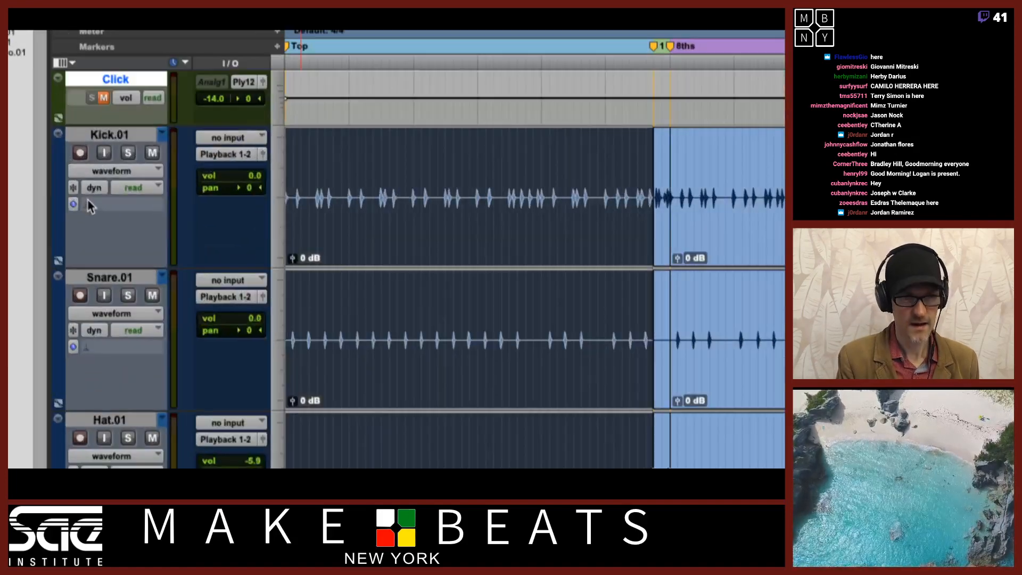
Set the drum tracks' Elastic Audio mode to Rhythmic and their timebase to Ticks
left_click(105, 206)
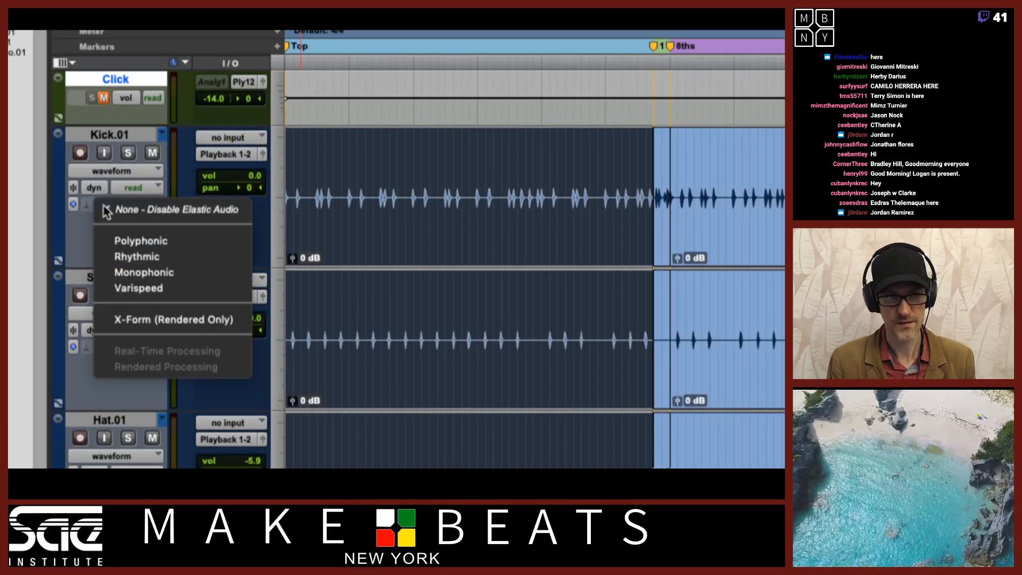
left_click(136, 257)
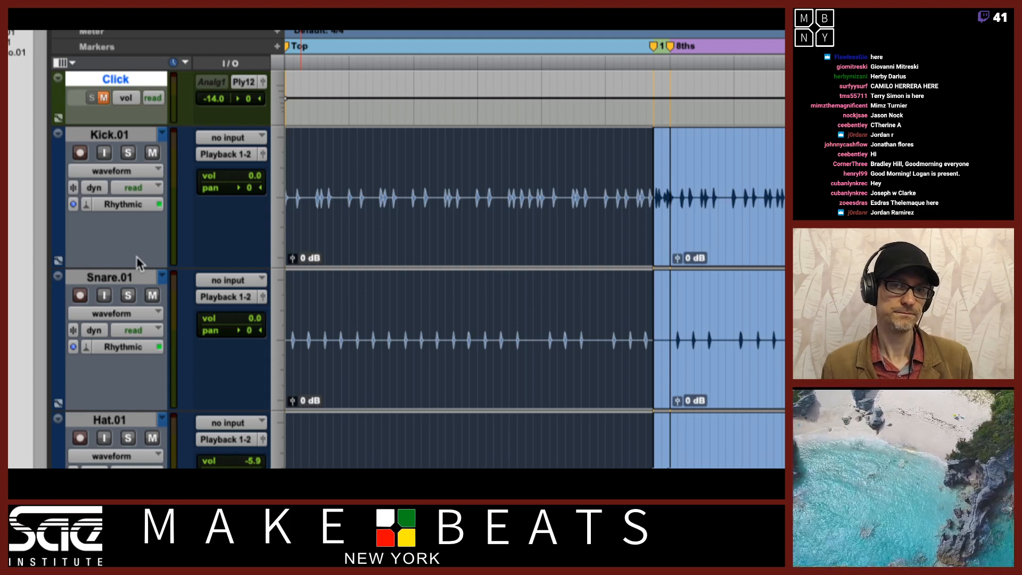
left_click(73, 204)
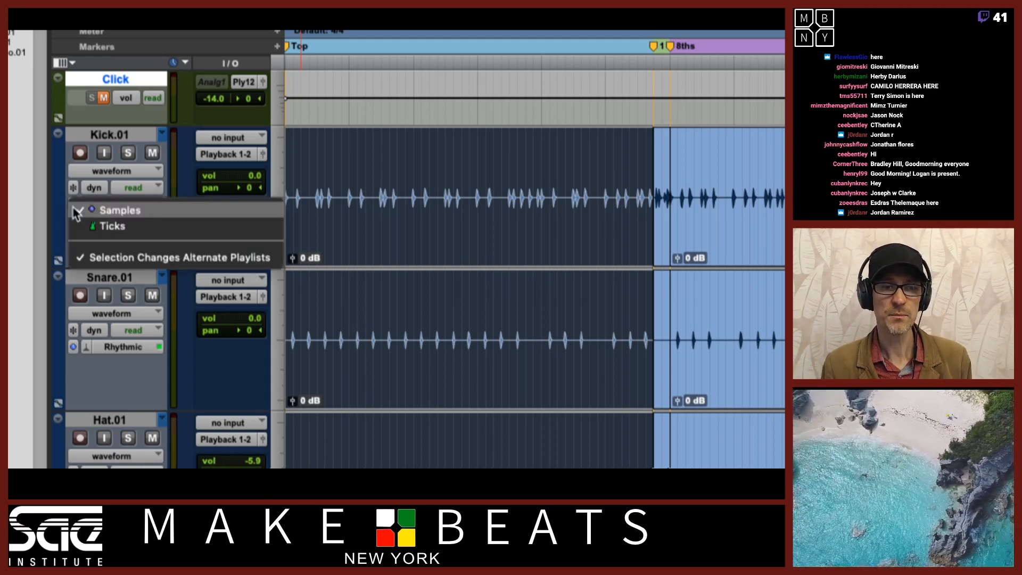
left_click(93, 226)
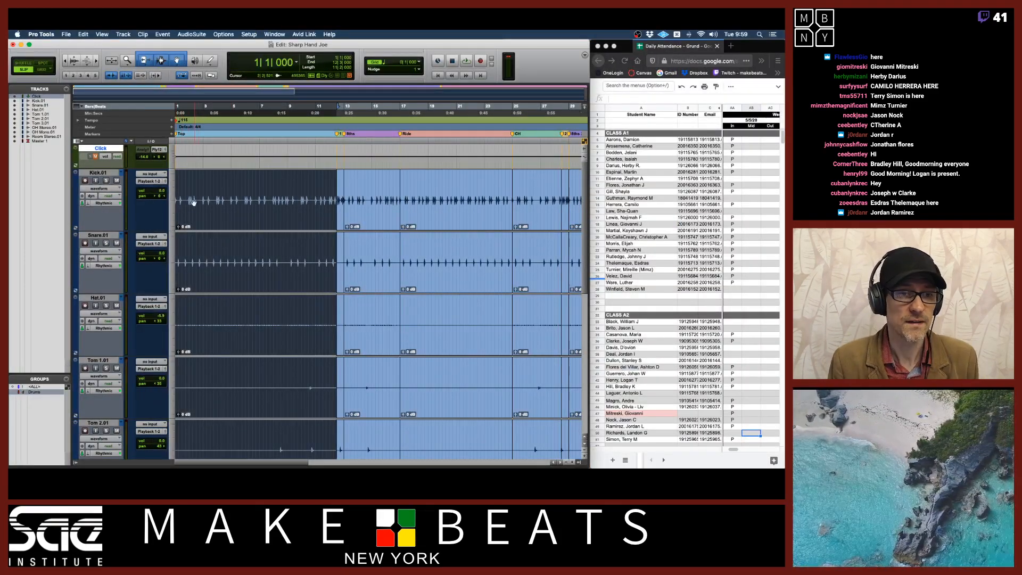
Switch to the exercise PDF and read its playlist and Elastic Audio instructions, then return
key("super+Tab")
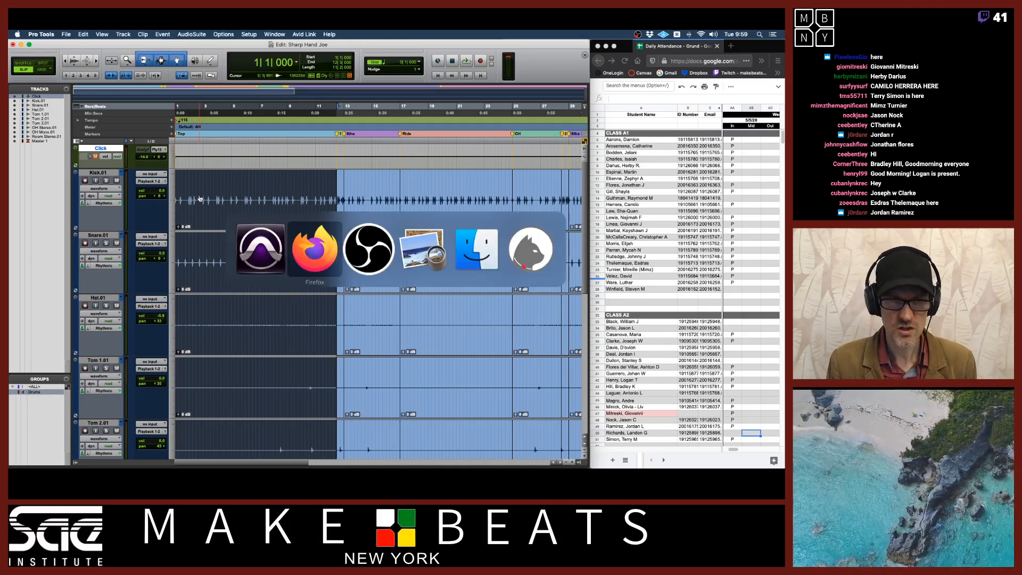
key("super+Tab")
key("super+Tab")
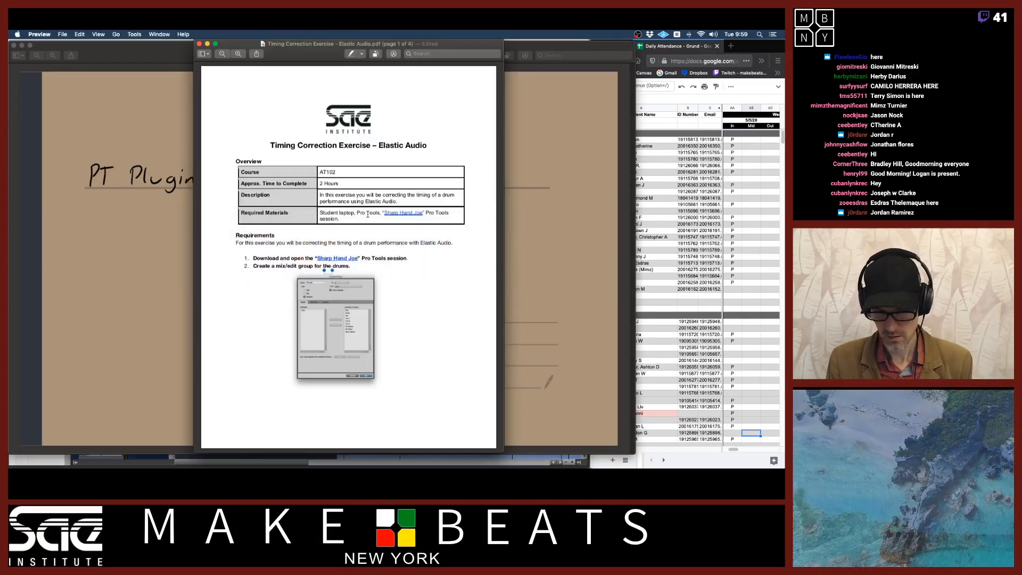
scroll(414, 281, "down", 10)
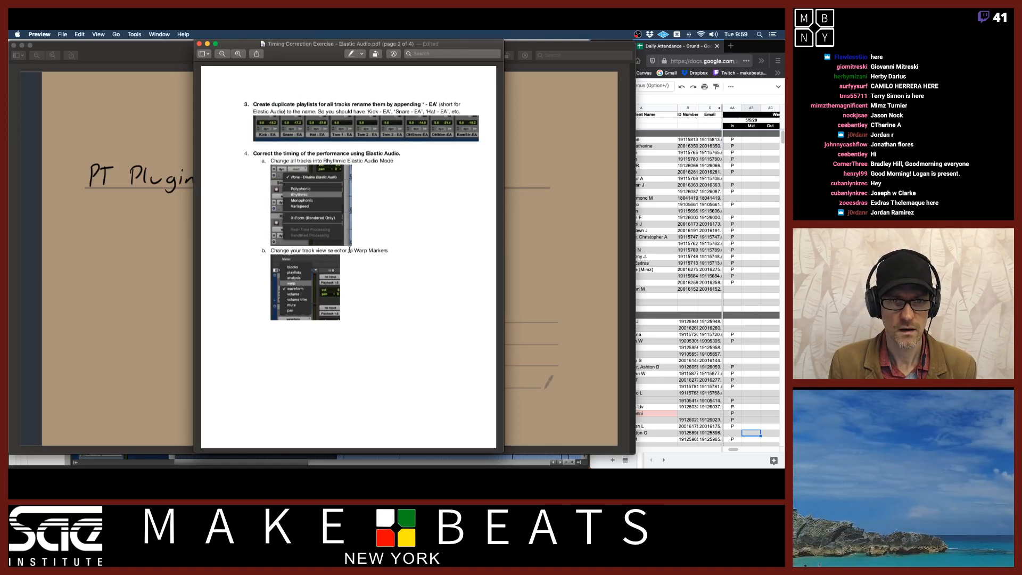
scroll(350, 250, "down", 10)
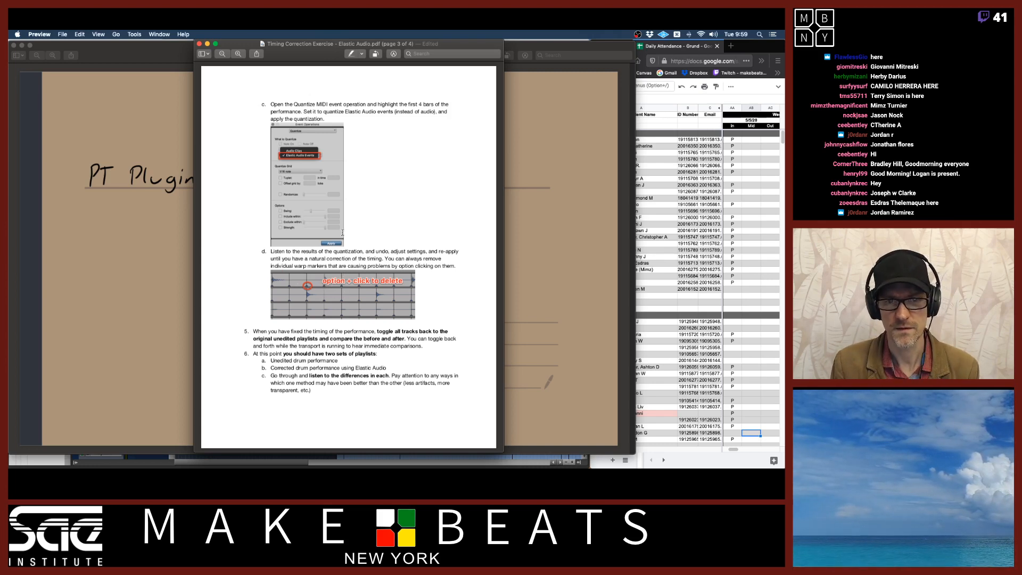
scroll(331, 220, "up", 10)
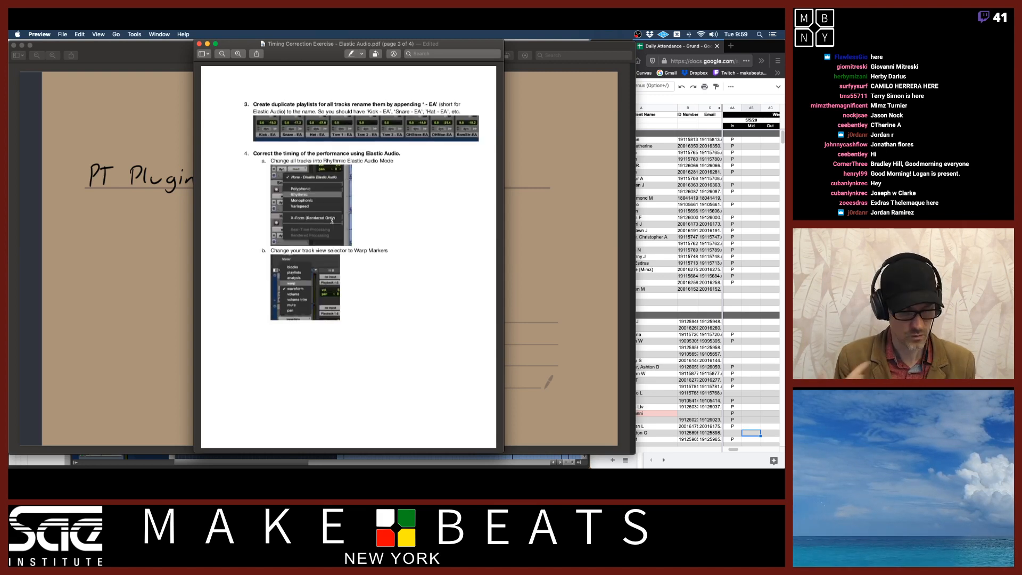
key("super+Tab")
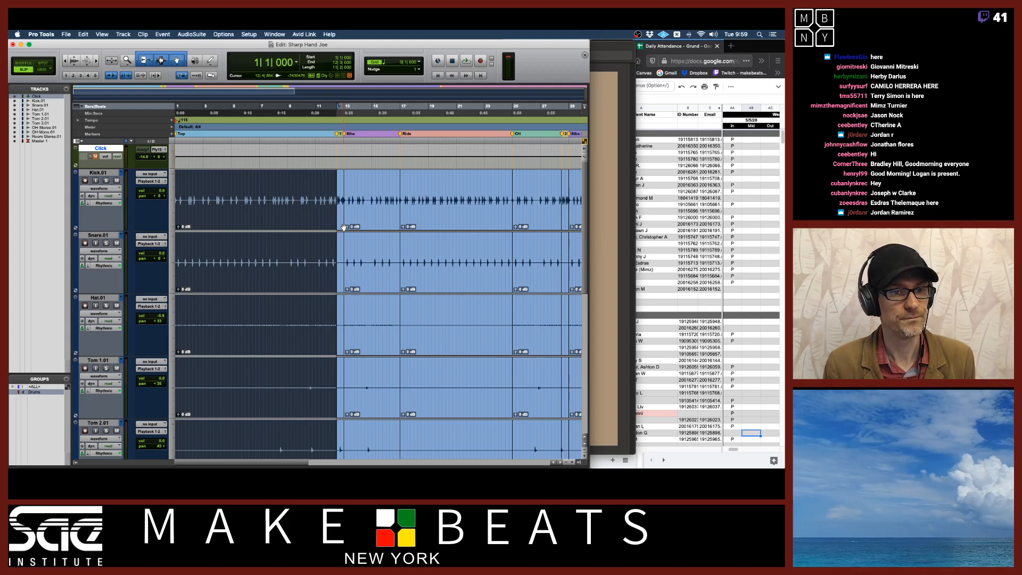
Rename the Kick track as Kick - EA
double_click(110, 173)
type("Kick")
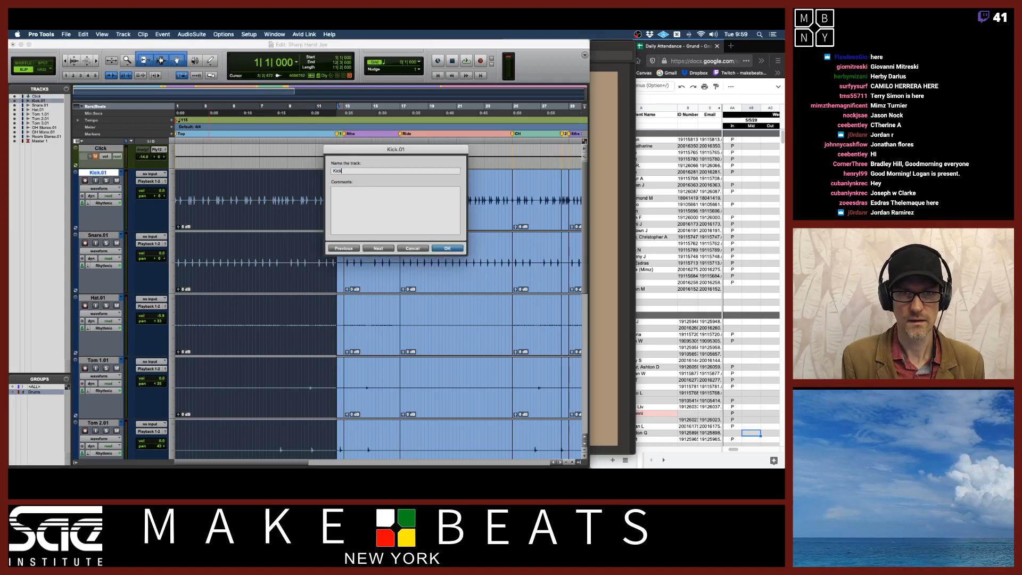
type(" - EA")
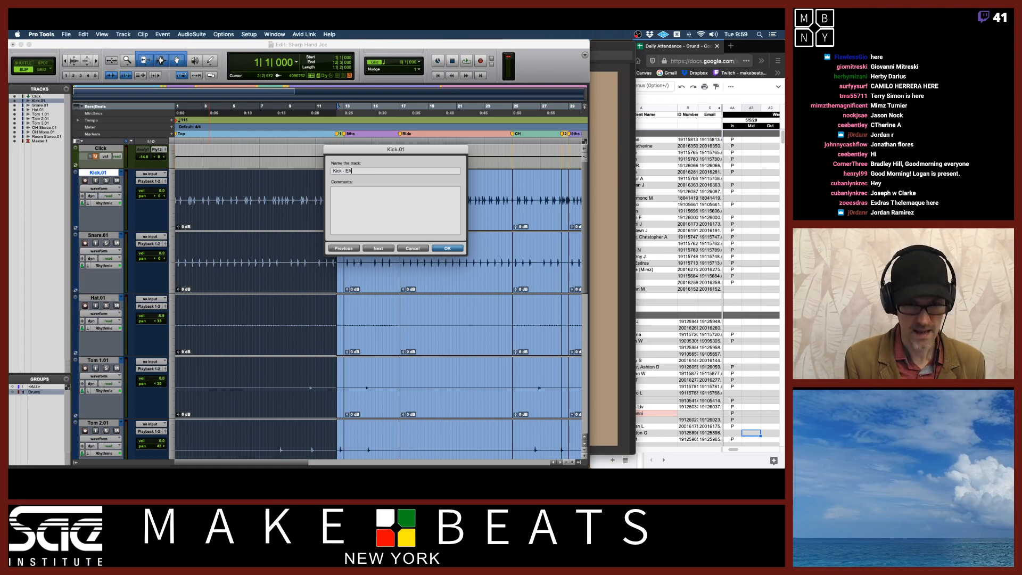
key("shift+Left")
key("shift+Left")
key("shift+Left")
key("shift+Left")
key("shift+Left")
key("super+c")
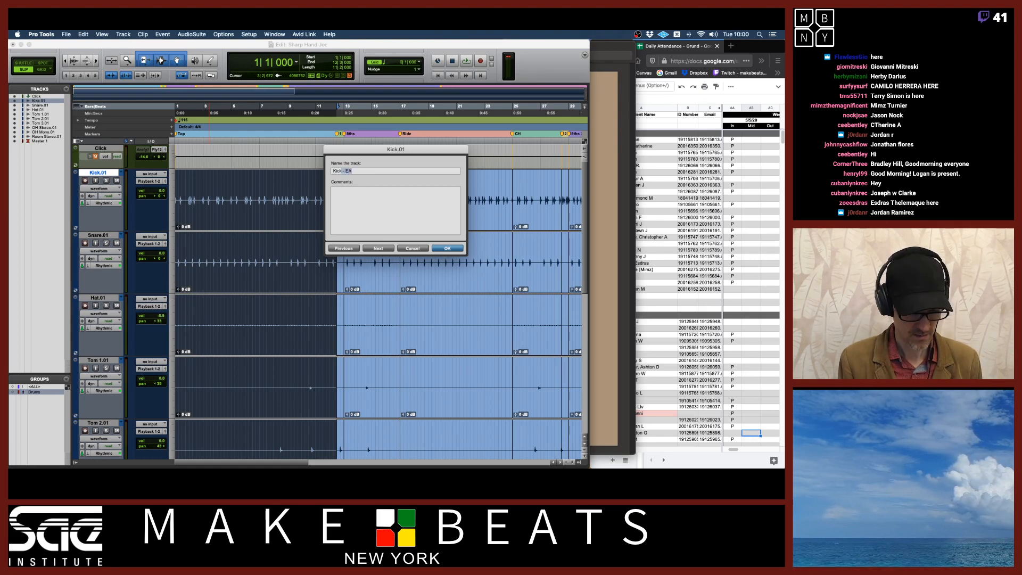
key("super+Right")
key("Right")
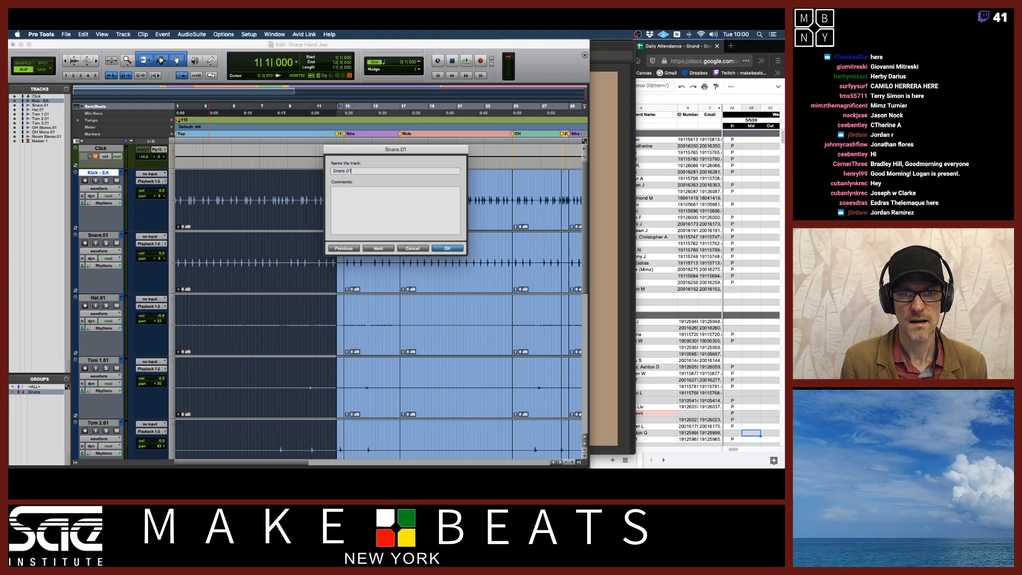
Rename the Snare and Hat tracks as Snare - EA and Hat - EA
key("shift+Left")
key("shift+Left")
key("super+v")
key("super+Right")
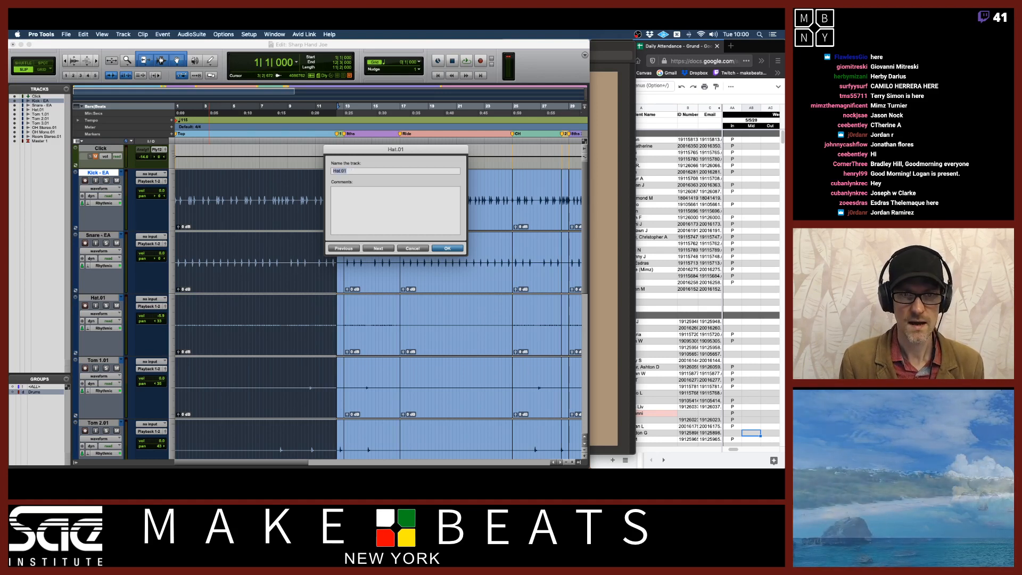
key("Right")
key("shift+Left")
key("shift+Left")
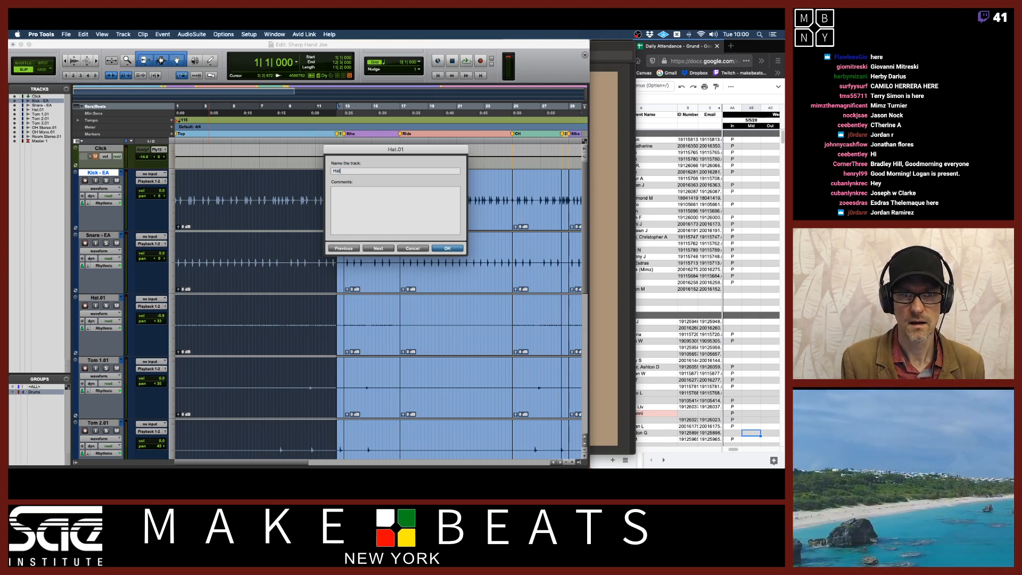
key("super+v")
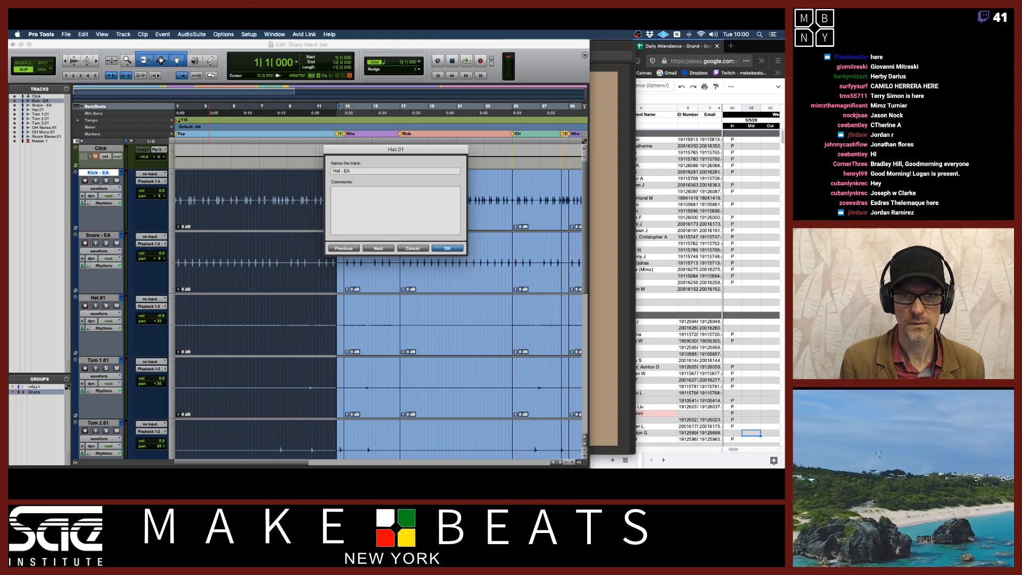
key("super+Right")
key("Right")
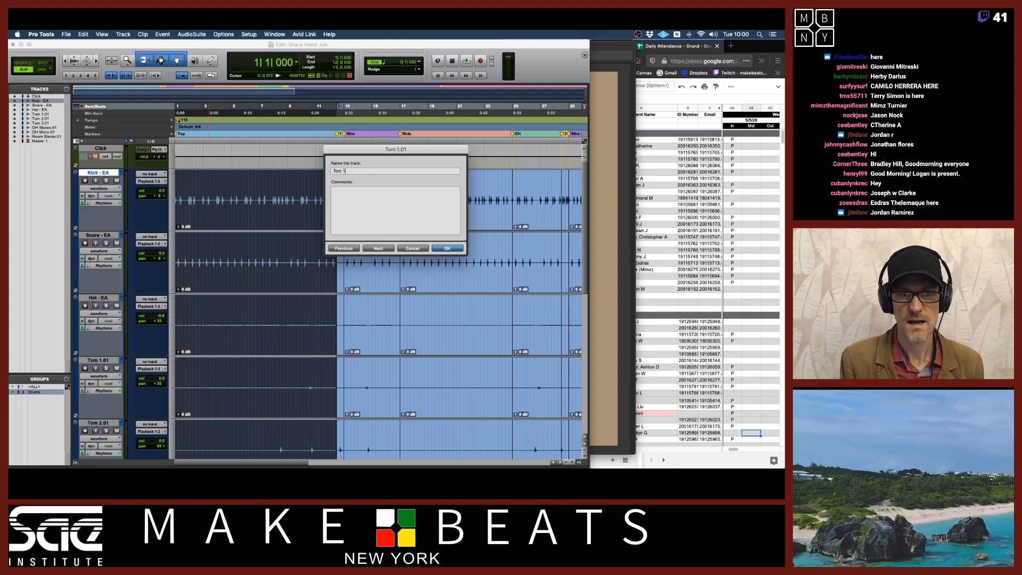
Rename the three tom tracks as Tom 1 - EA, Tom 2 - EA and Tom 3 - EA
key("shift+Left")
key("shift+Left")
key("super+v")
key("super+Right")
key("Right")
key("shift+Left")
key("shift+Left")
key("super+v")
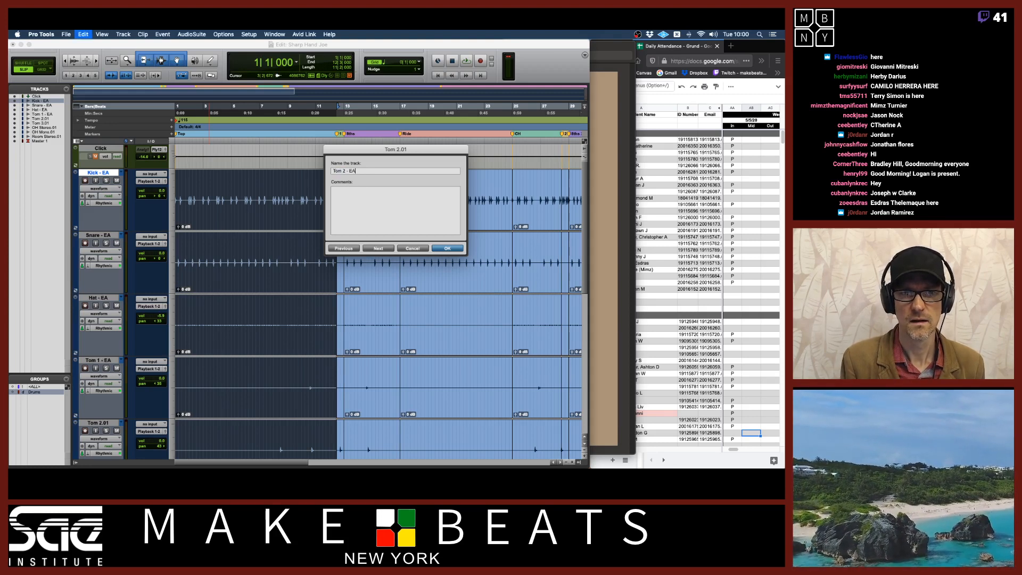
key("super+Right")
key("Right")
key("super+v")
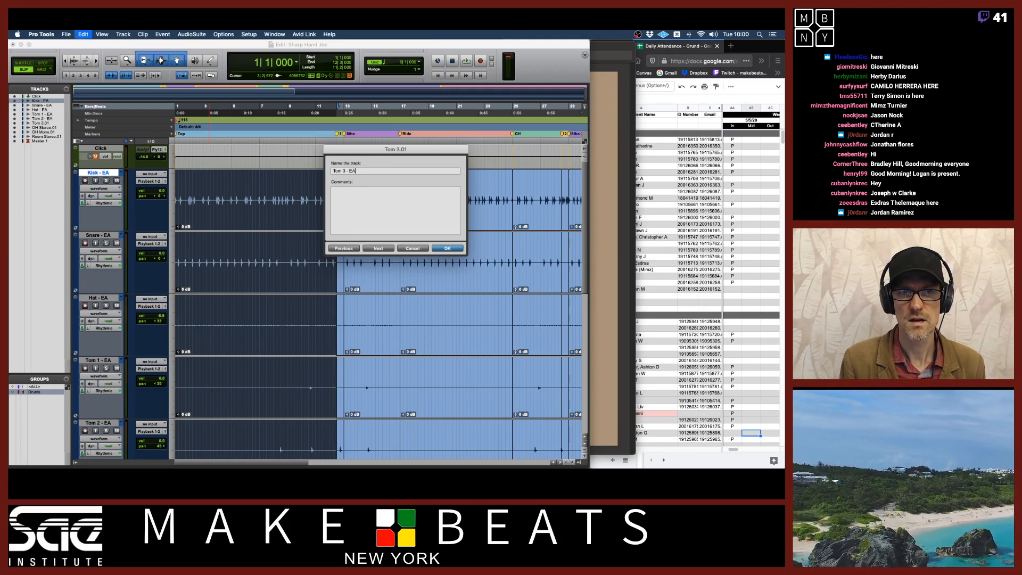
Rename the overhead and room tracks as OH Stereo - EA, OH Mono - EA and Room Stereo - EA
key("super+Right")
key("Right")
key("shift+Left")
key("shift+Left")
key("super+v")
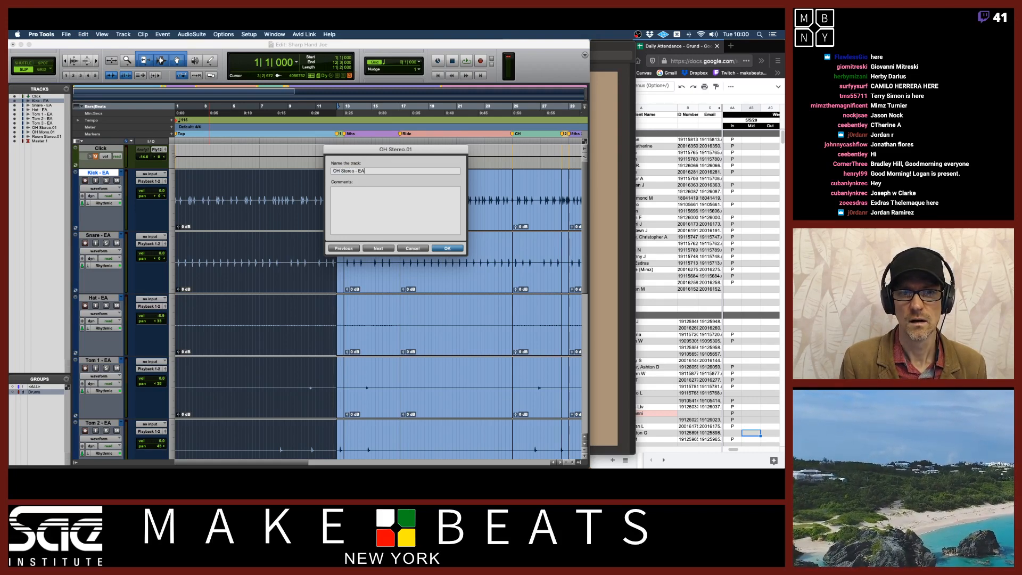
key("super+Right")
key("Right")
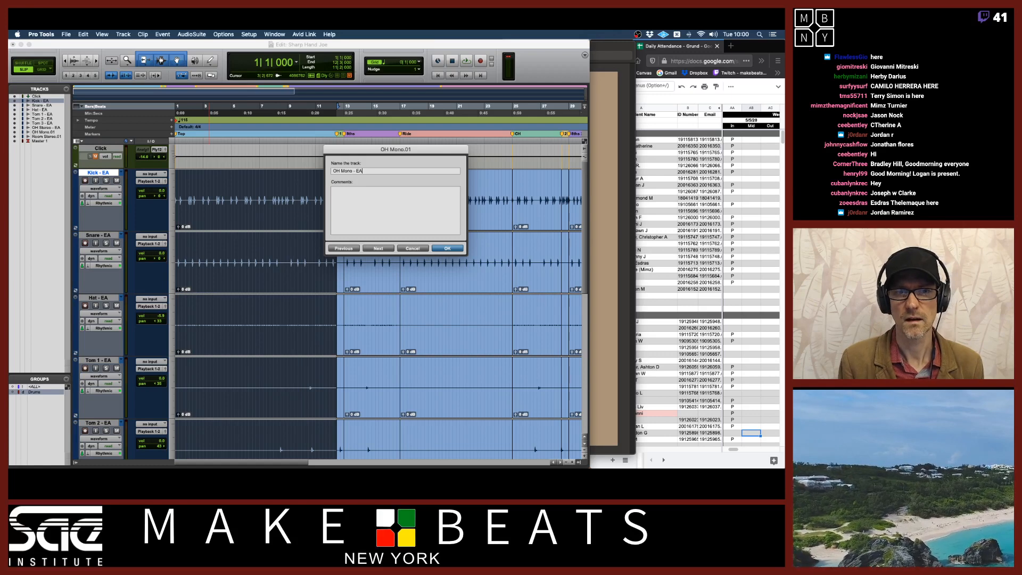
key("super+Right")
key("Right")
key("BackSpace")
key("BackSpace")
key("super+v")
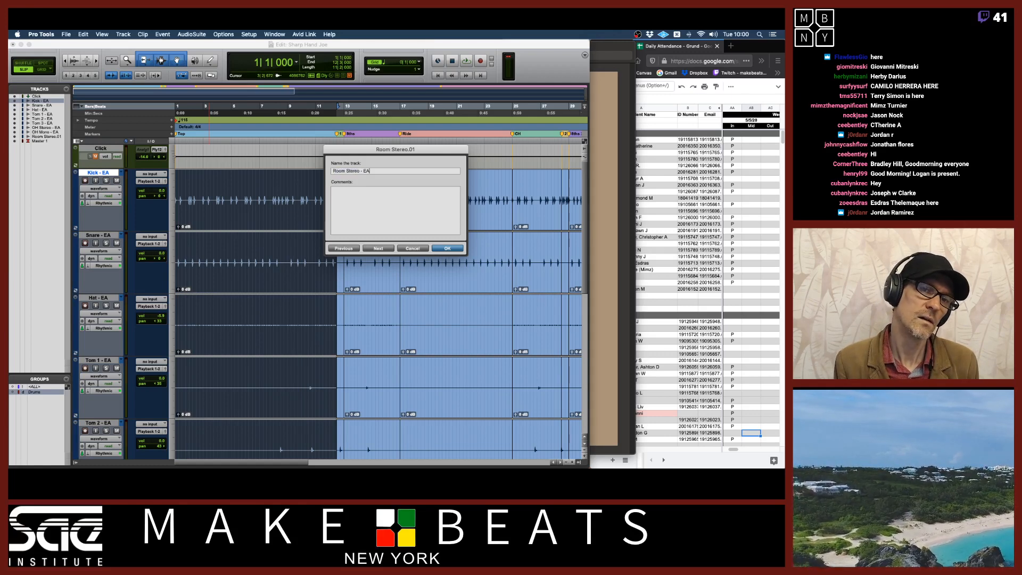
key("super+Right")
key("Right")
key("Return")
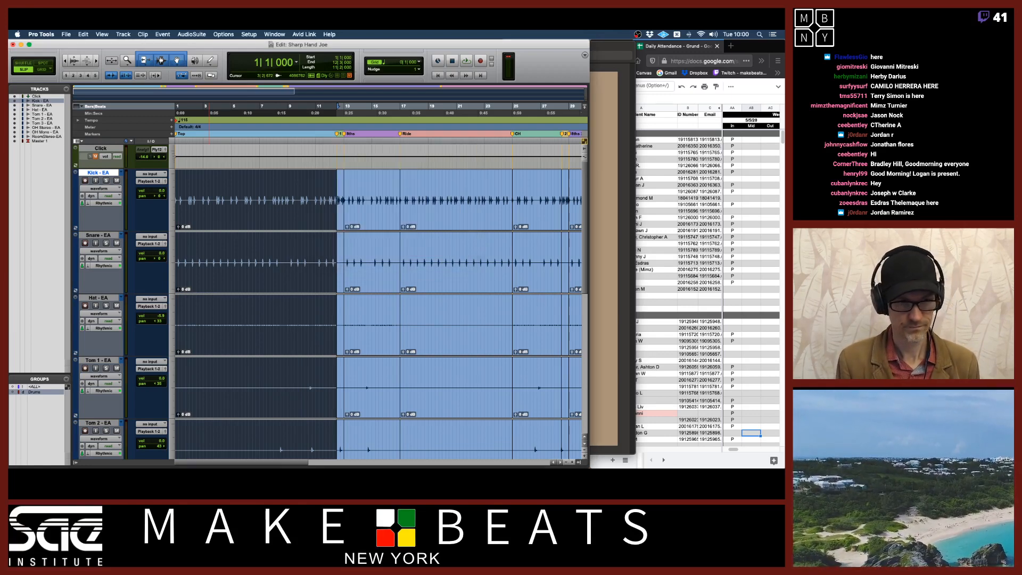
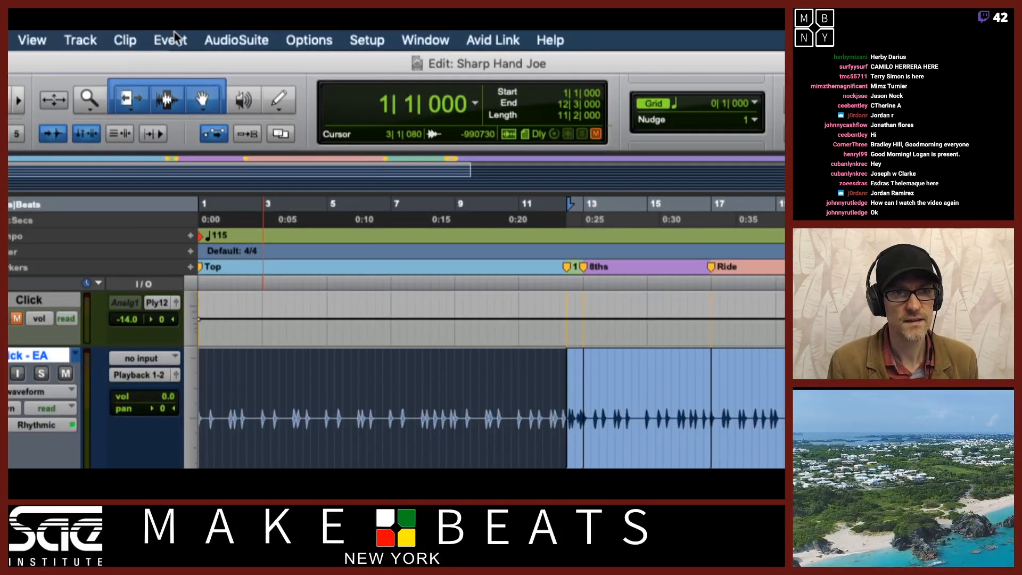
left_click(164, 34)
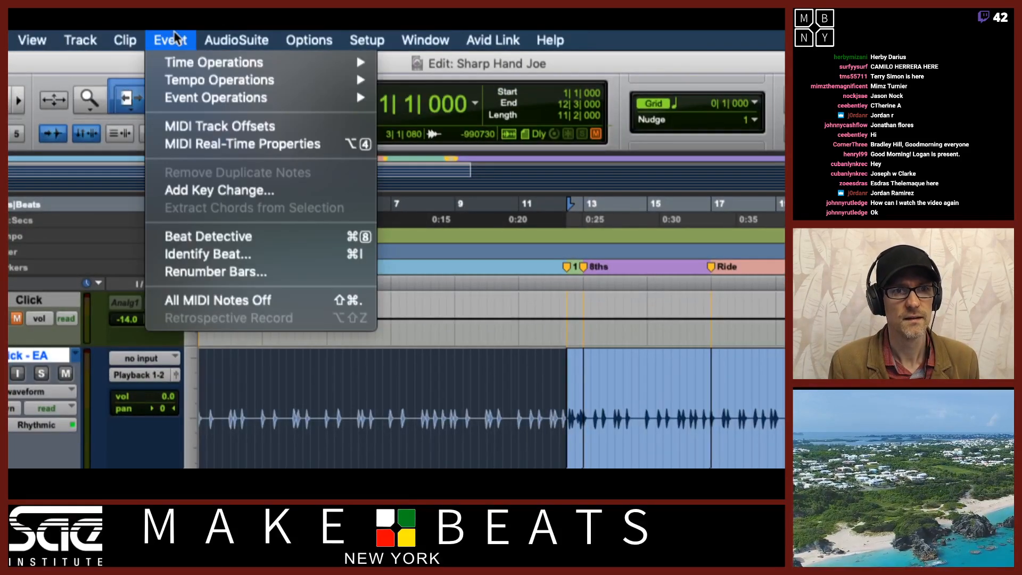
mouse_move(196, 100)
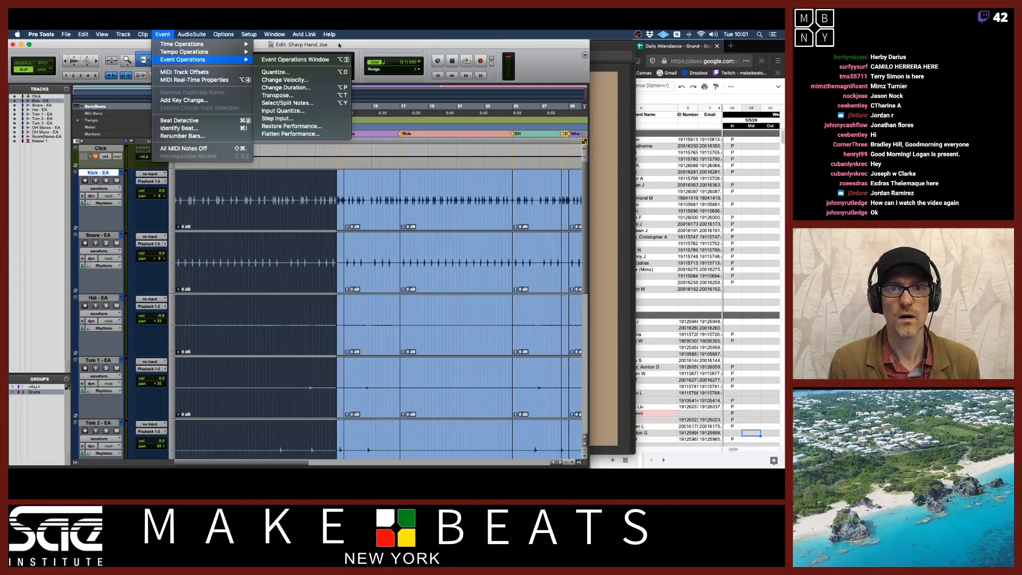
left_click(571, 64)
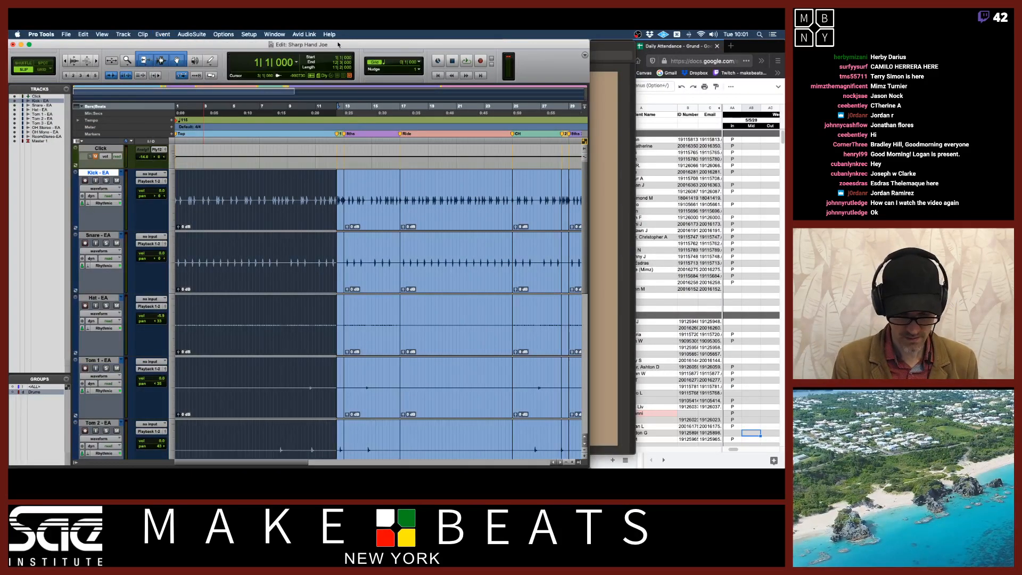
key("alt+0")
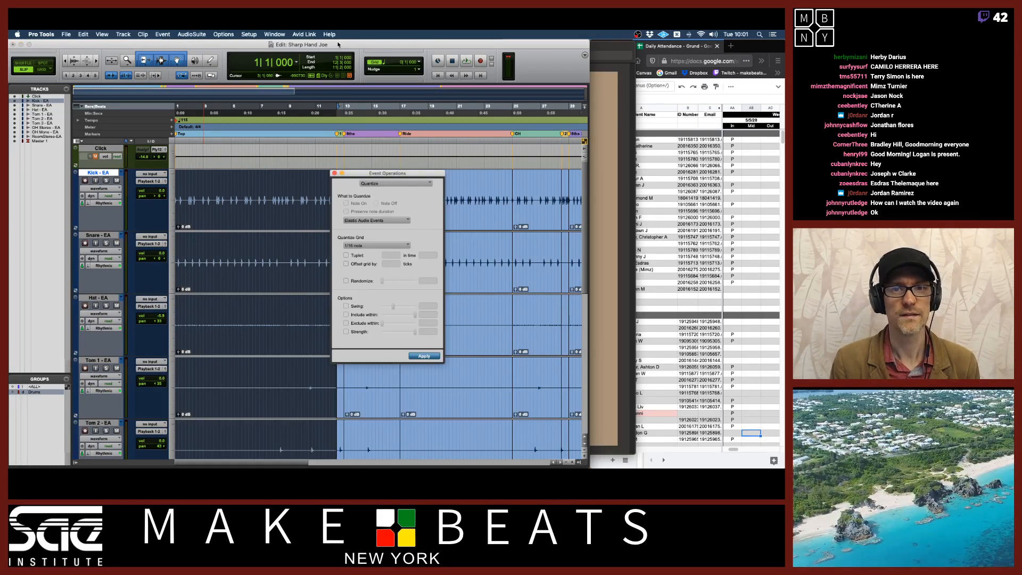
left_click_drag(360, 174, 369, 102)
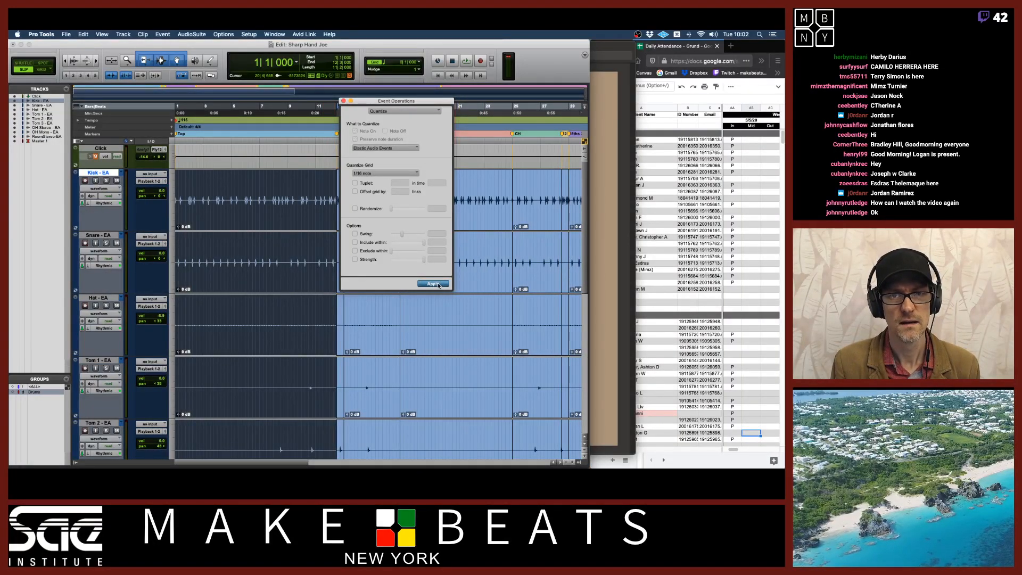
left_click(343, 101)
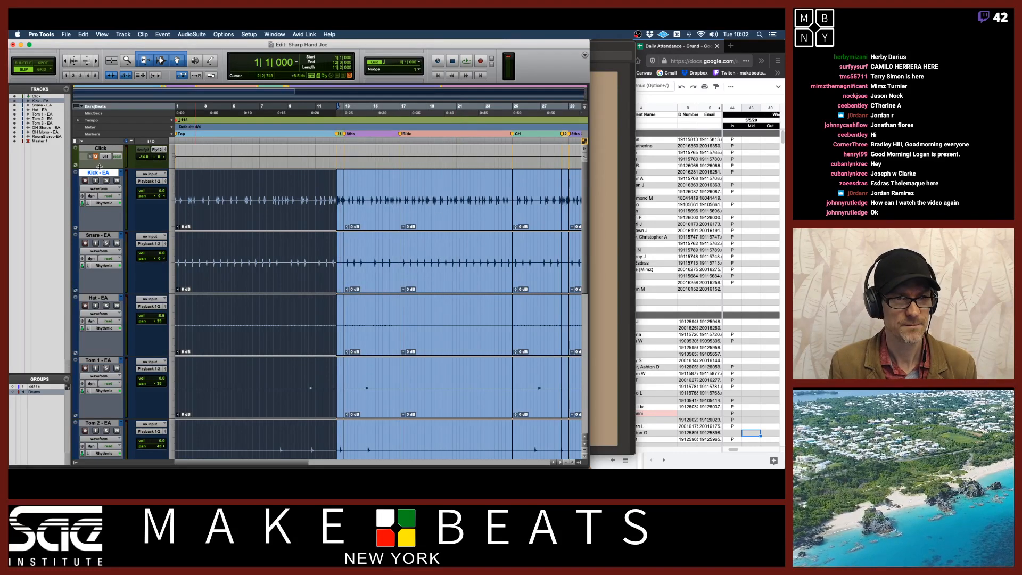
Duplicate the grouped drum tracks' playlists, checking the original before returning to the duplicate EA.01 playlists
left_click(119, 174)
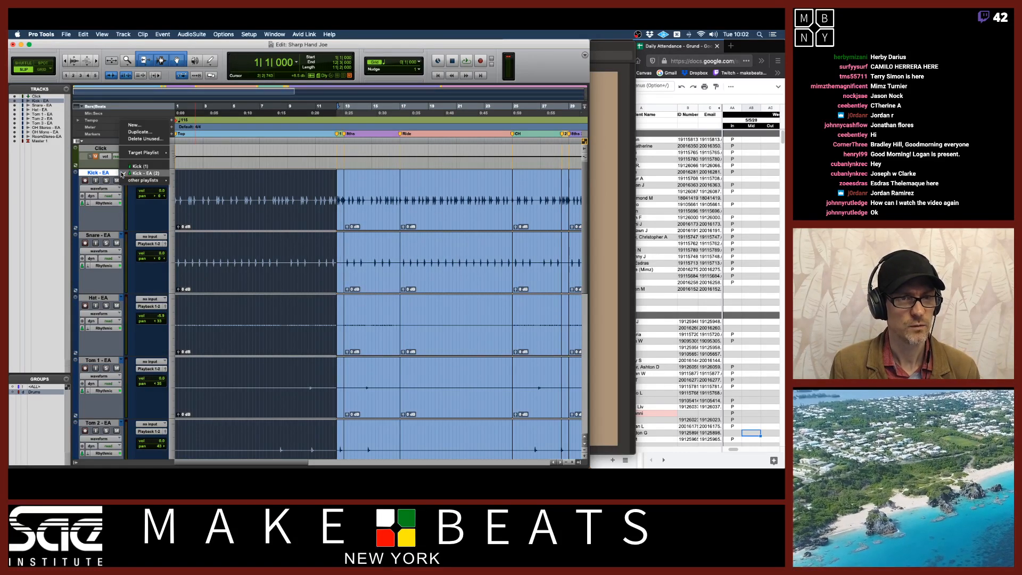
left_click(138, 133)
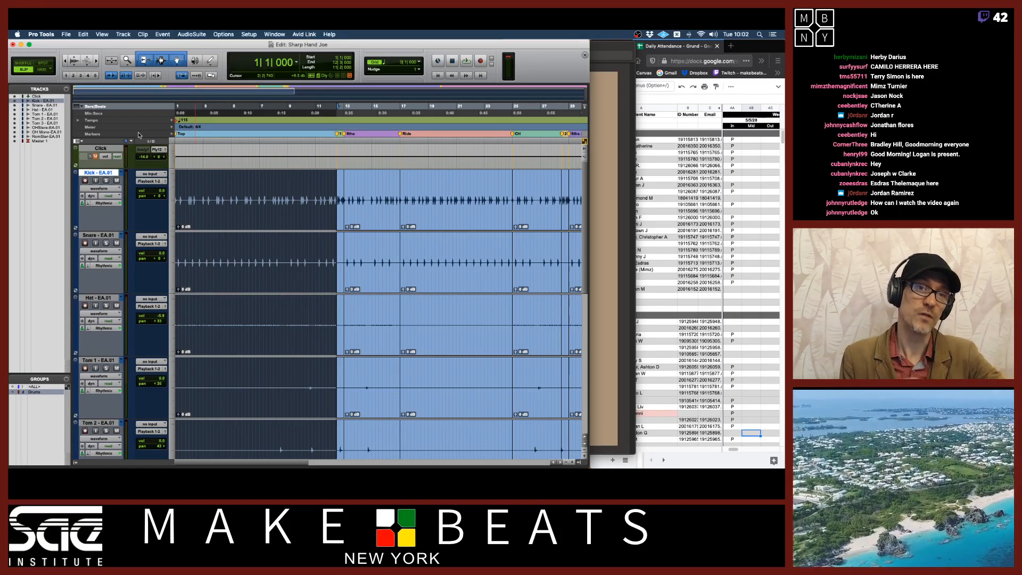
left_click(122, 173)
left_click(131, 166)
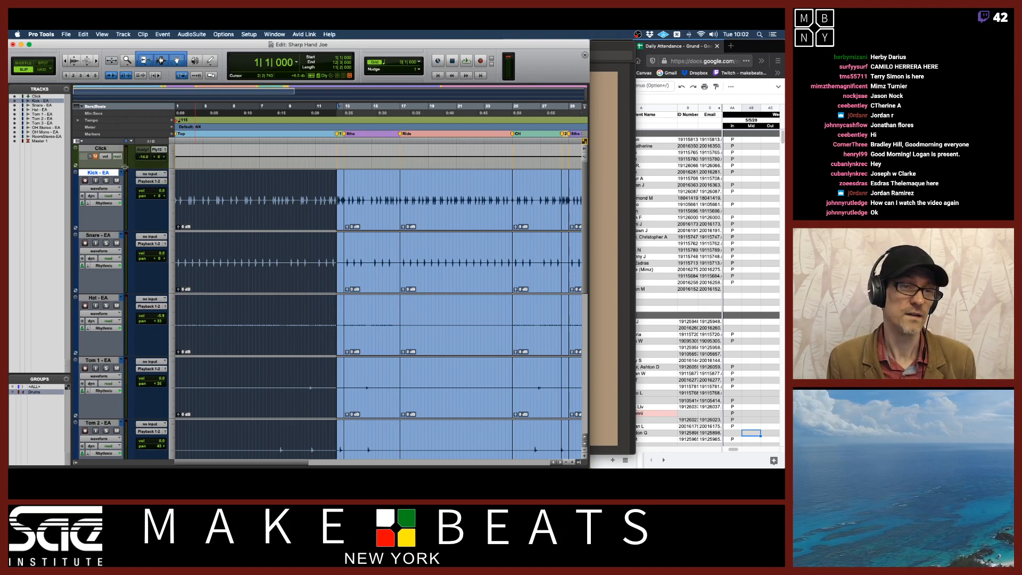
left_click(120, 176)
left_click(133, 180)
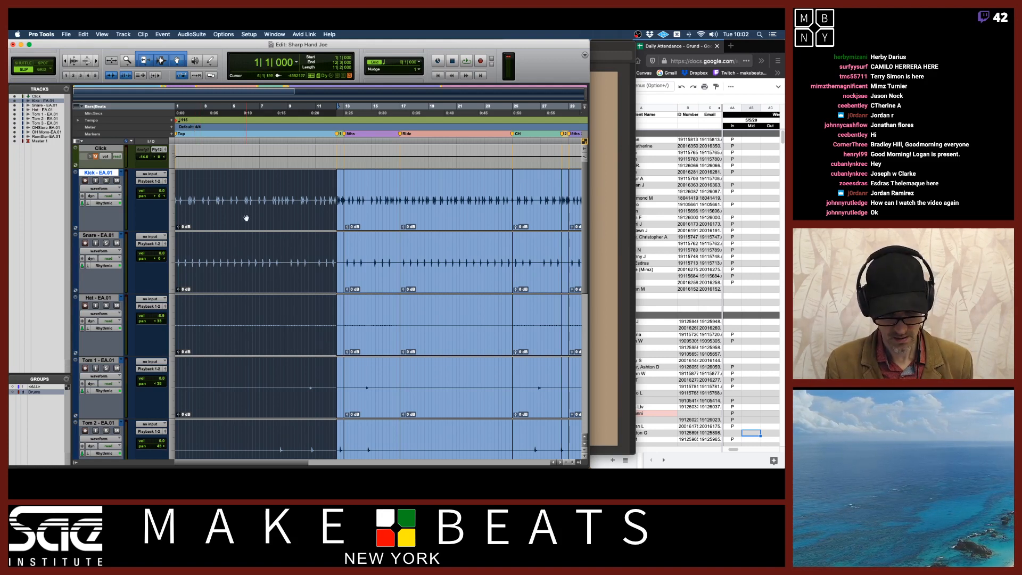
Quantize the Elastic Audio Events of the duplicate playlists to a 1/8 note grid
key("alt+0")
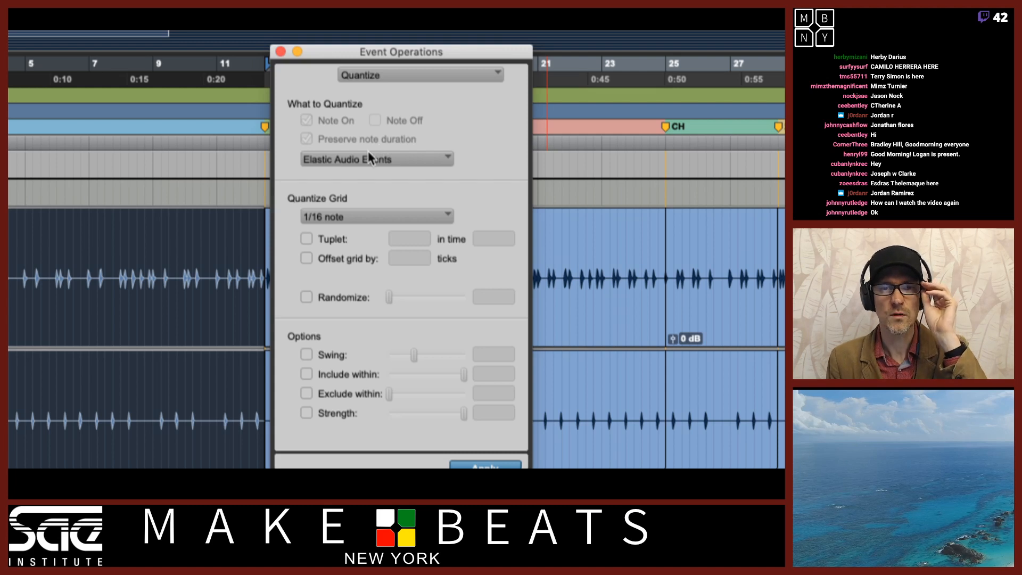
left_click(406, 161)
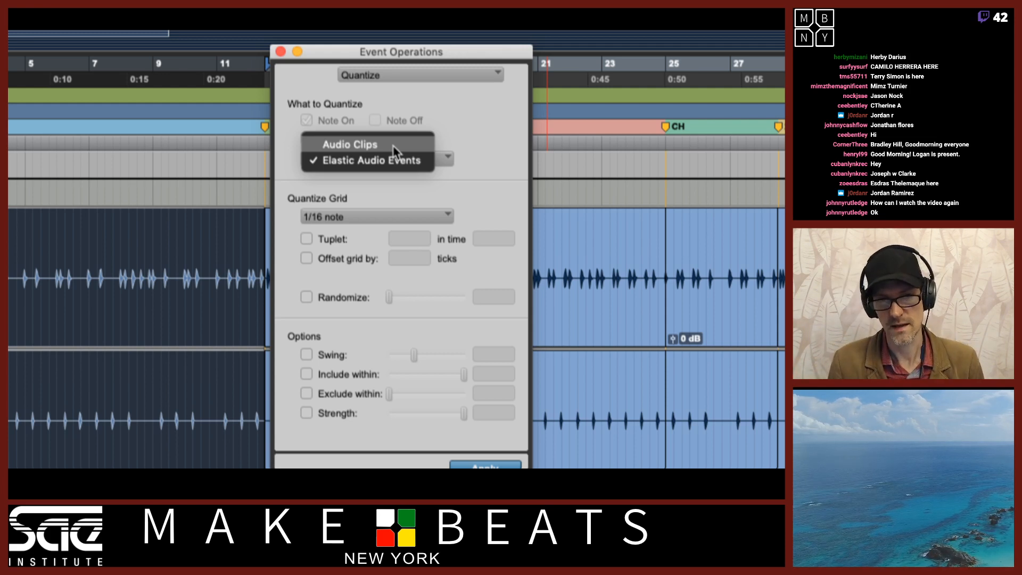
left_click(484, 160)
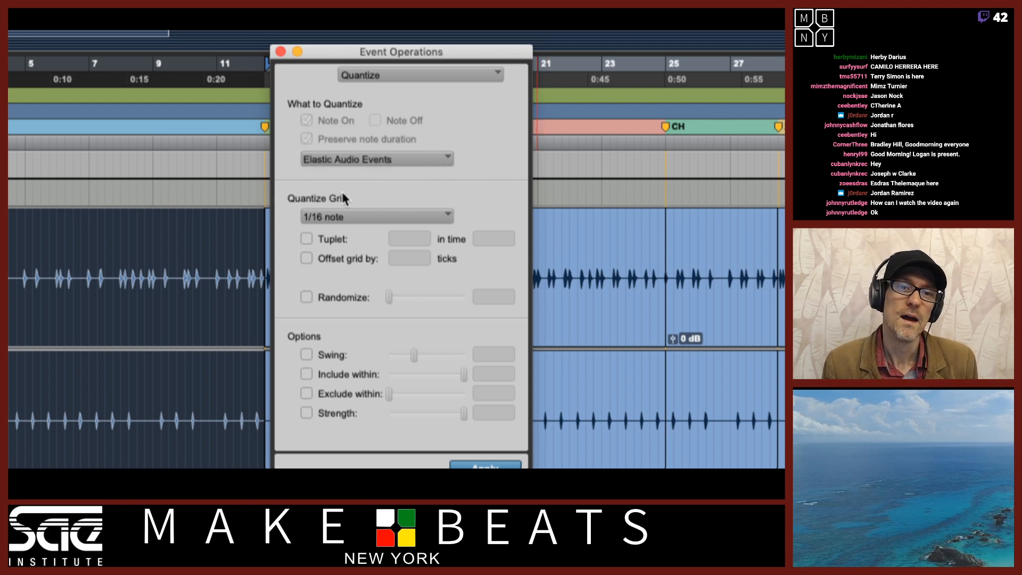
left_click(360, 214)
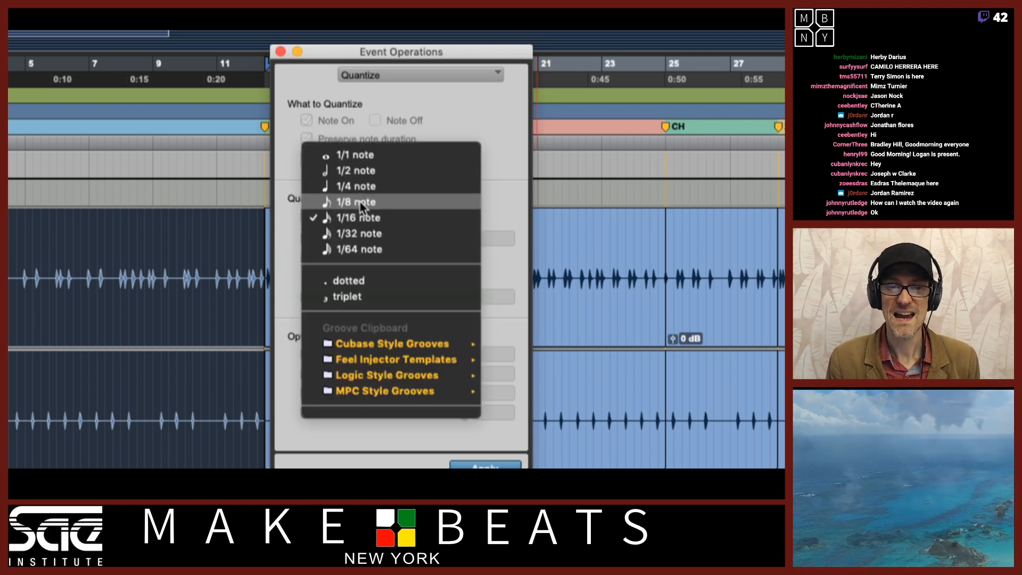
left_click(360, 203)
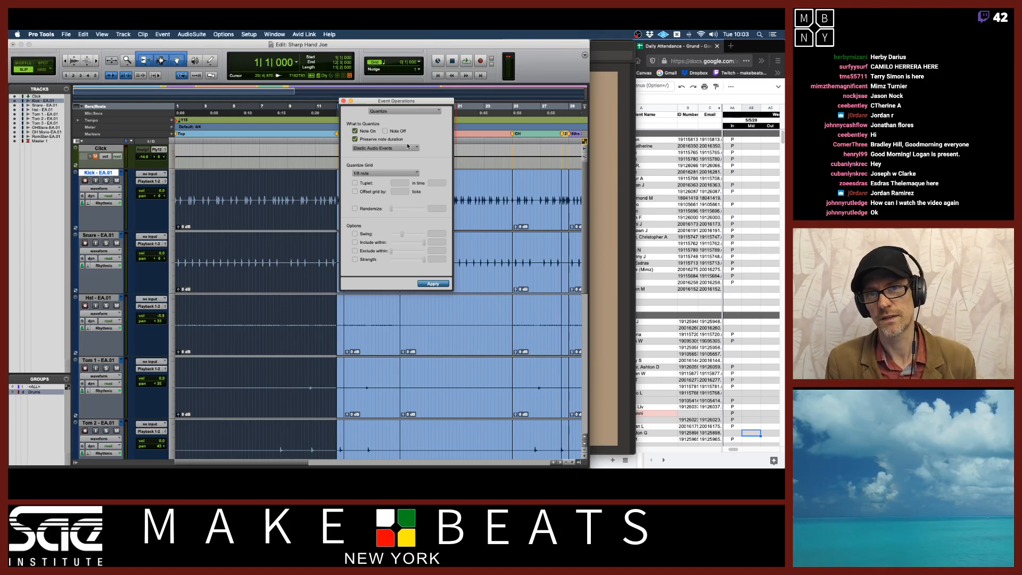
left_click(505, 55)
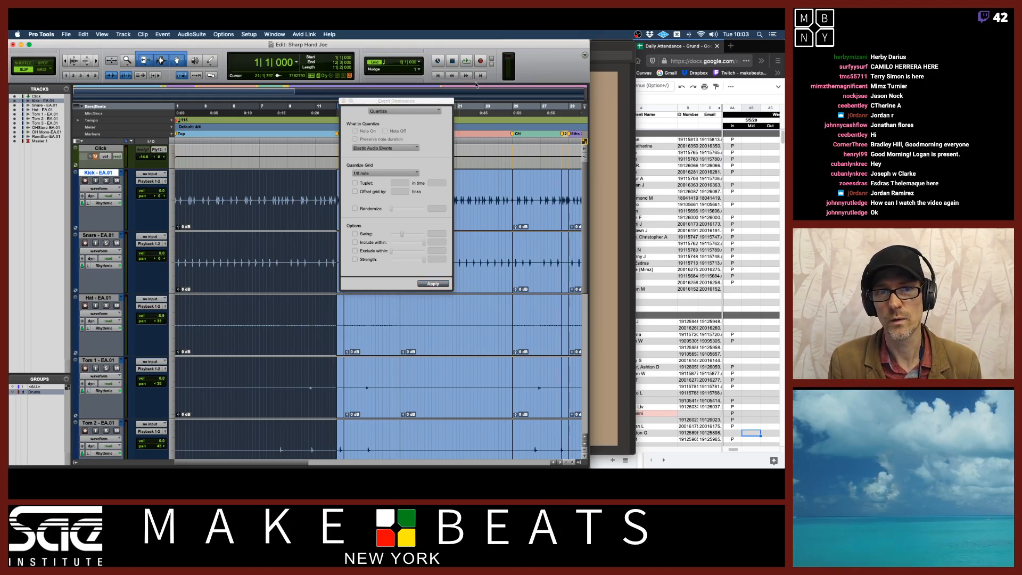
left_click(420, 120)
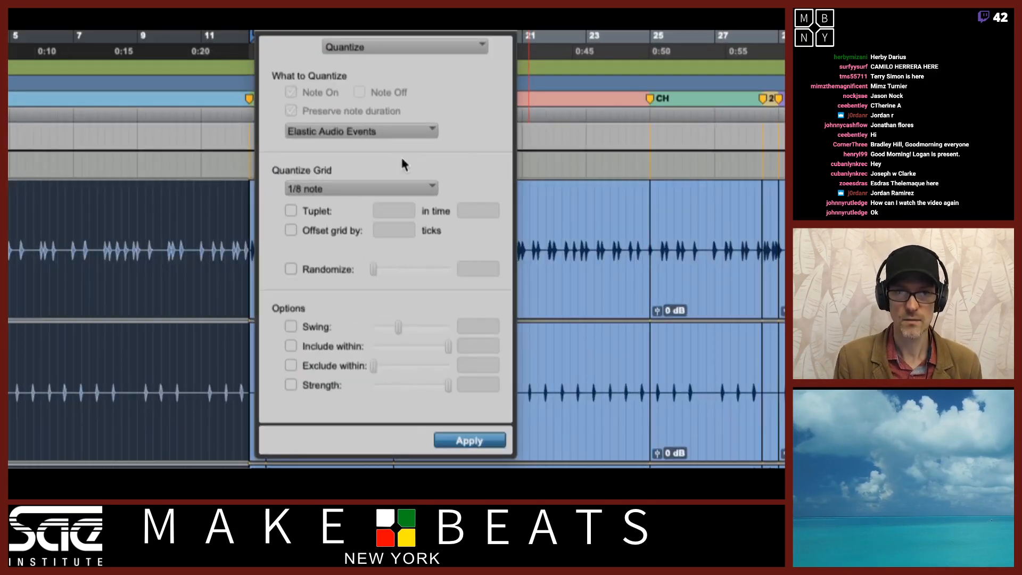
left_click(563, 148)
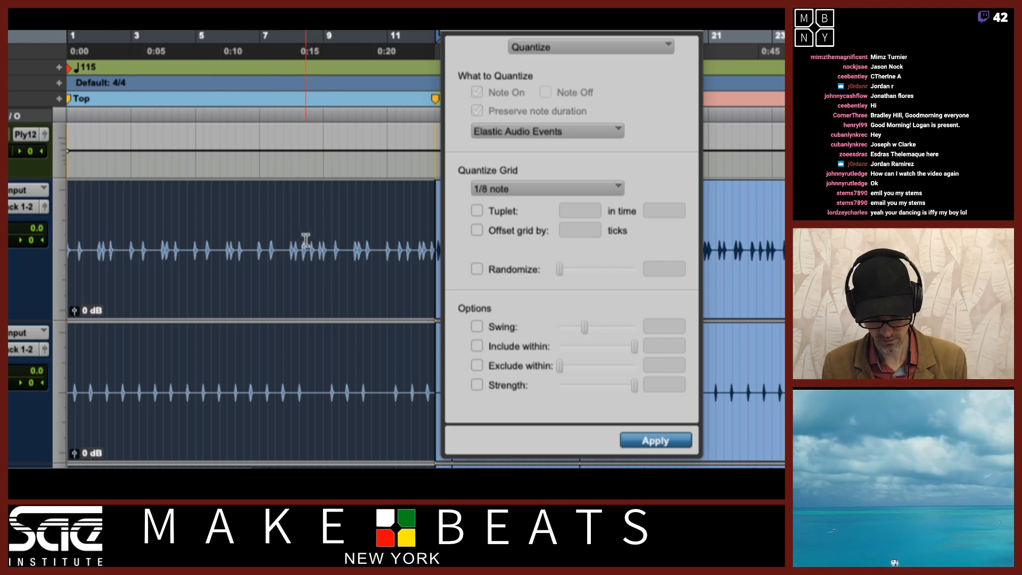
key("t")
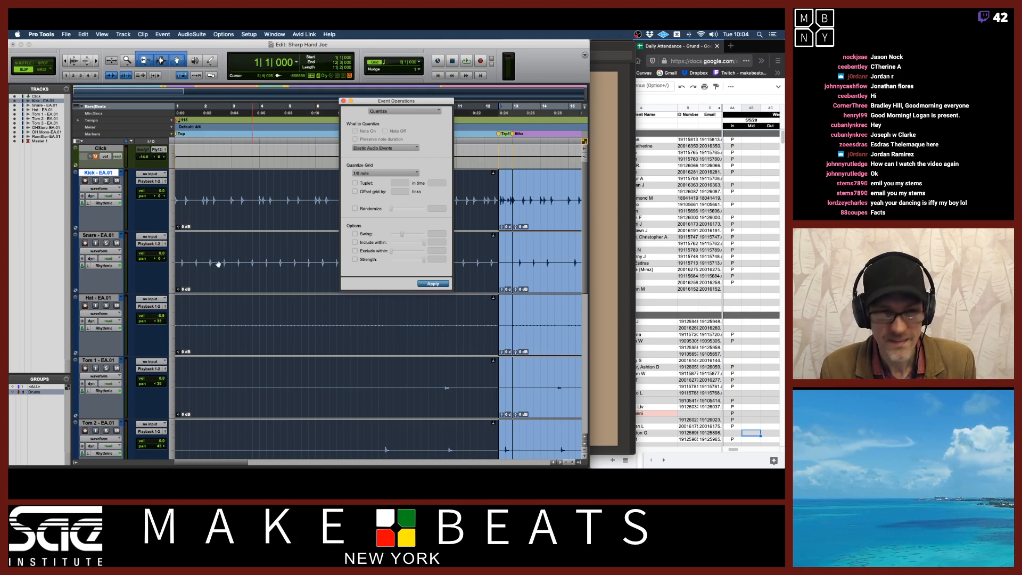
Switch the grouped drum tracks back to the original EA playlists
left_click(107, 181)
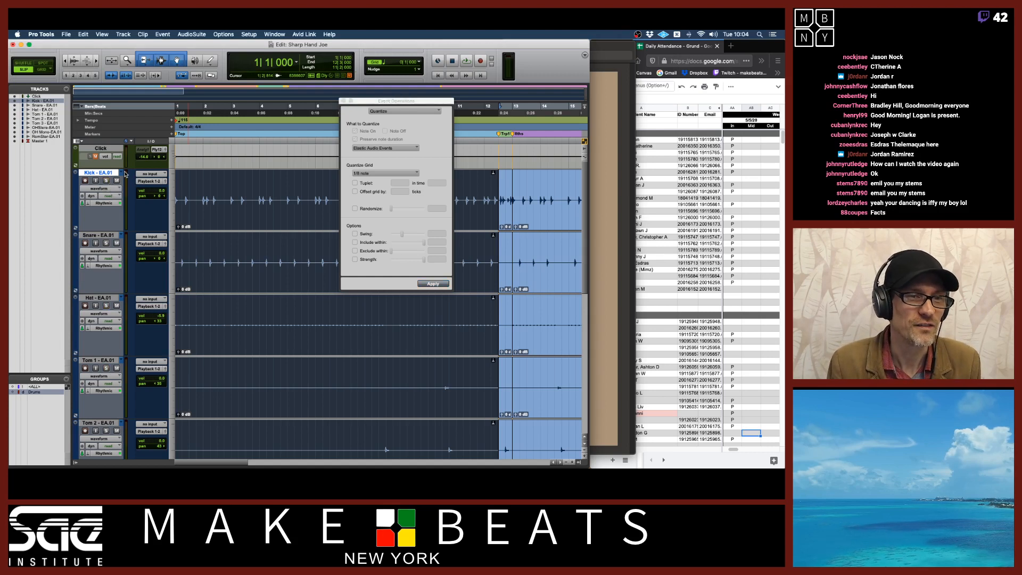
left_click(122, 172)
left_click(130, 166)
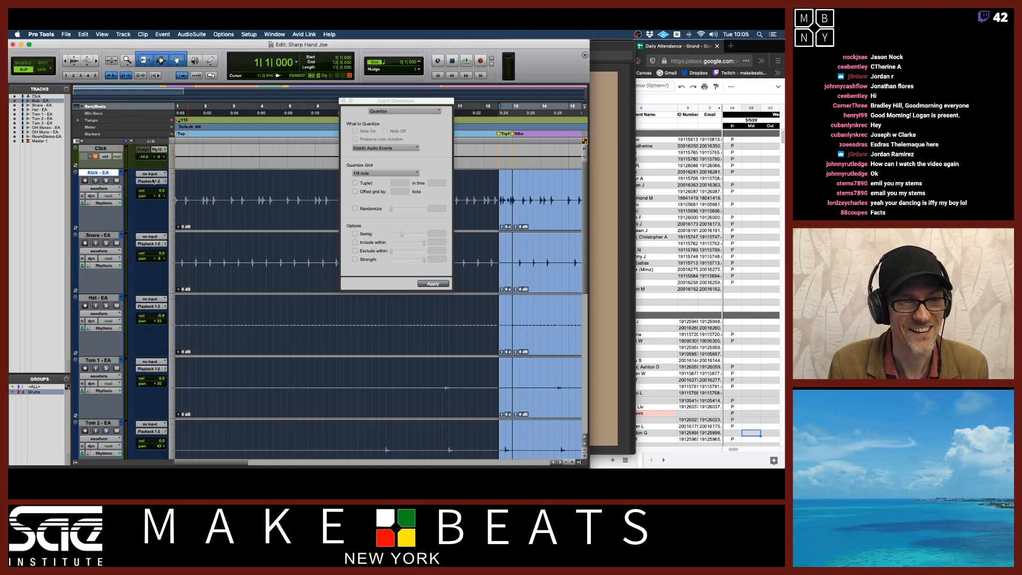
left_click_drag(431, 104, 549, 107)
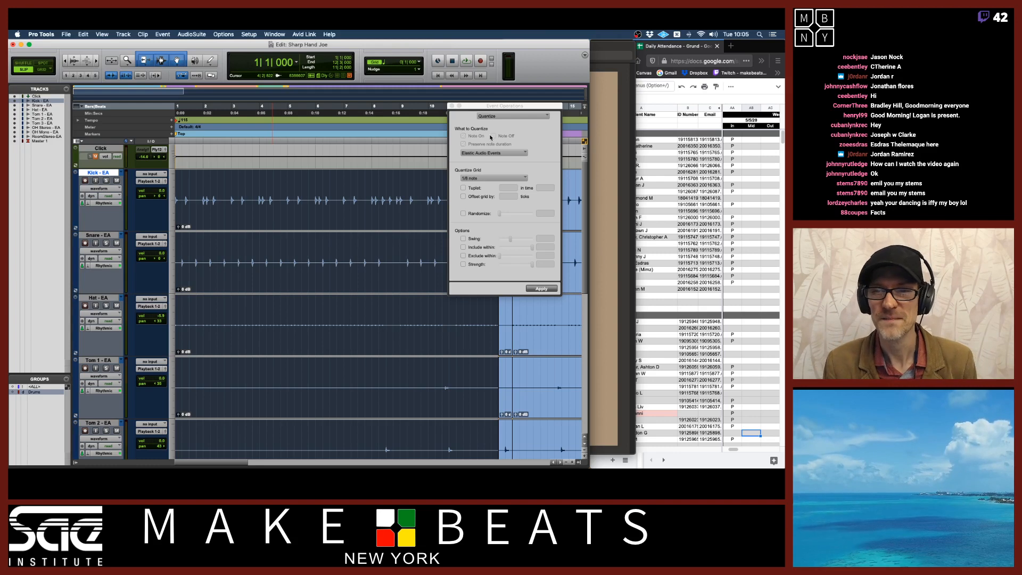
left_click(624, 49)
left_click_drag(589, 41, 622, 36)
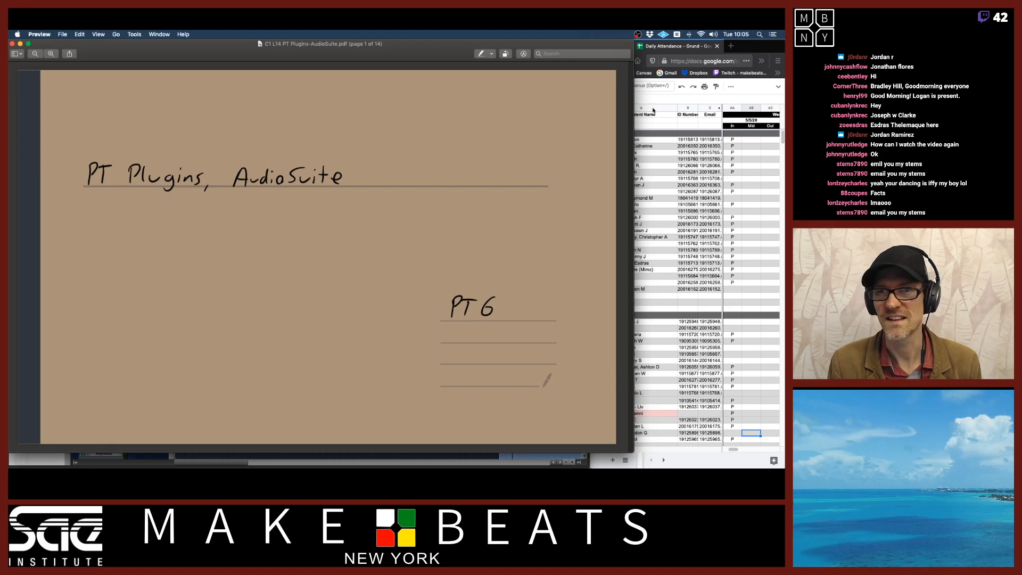
mouse_move(633, 119)
left_mouse_down()
mouse_move(615, 121)
mouse_move(631, 124)
left_mouse_up()
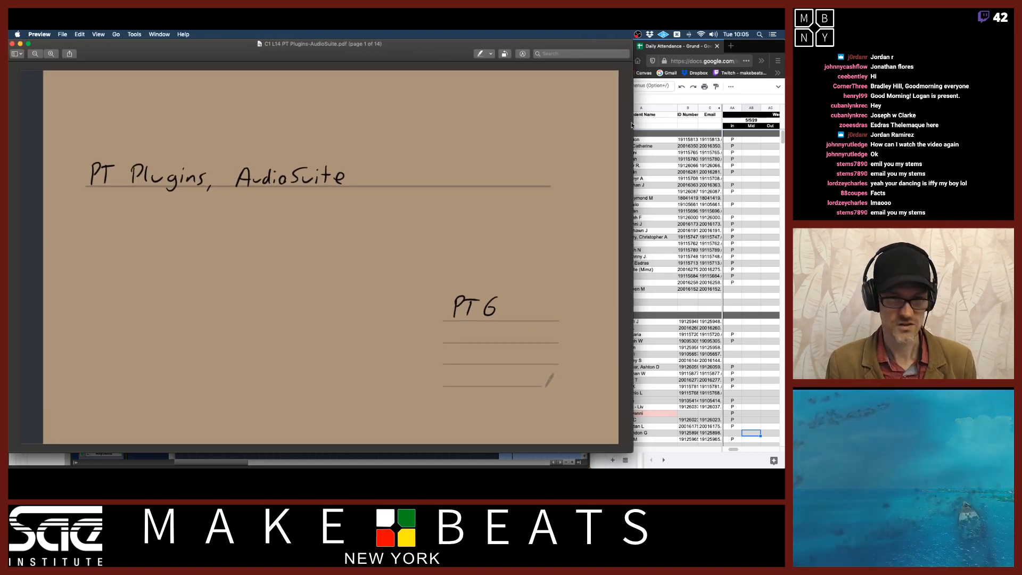
key("super+Tab")
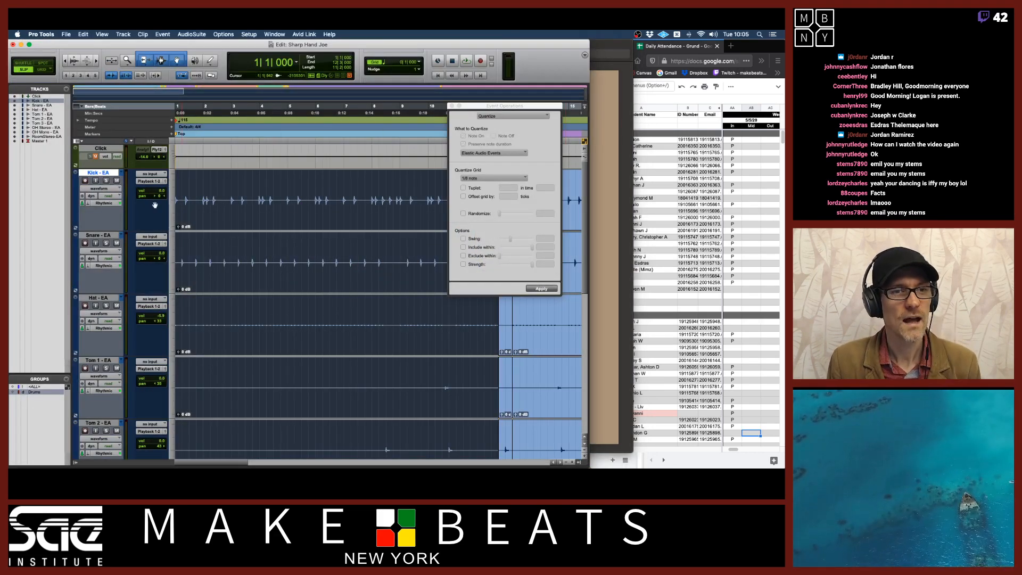
Play back the original drum playlists to hear the unquantized performance
key("space")
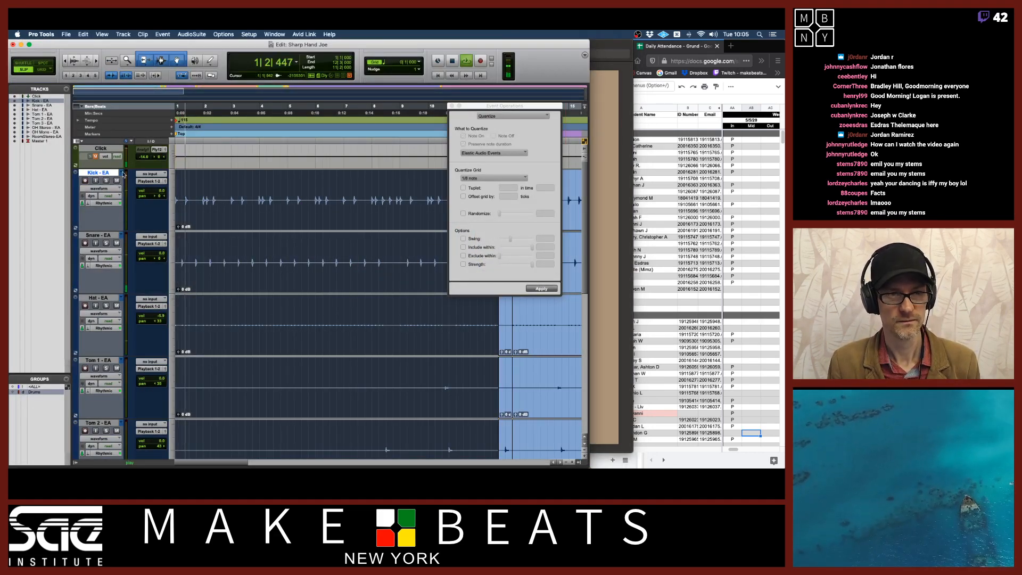
left_click(95, 157)
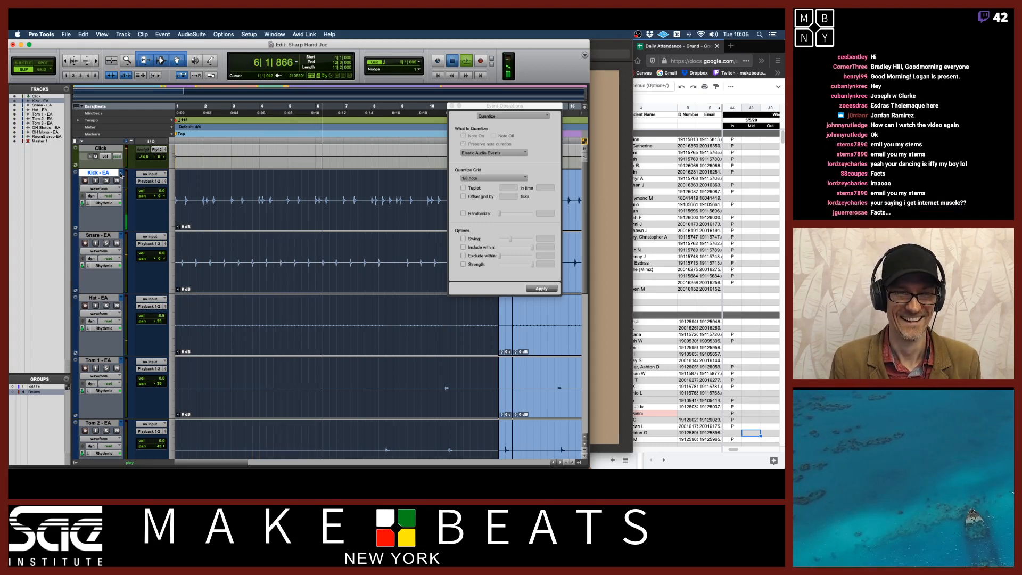
key("space")
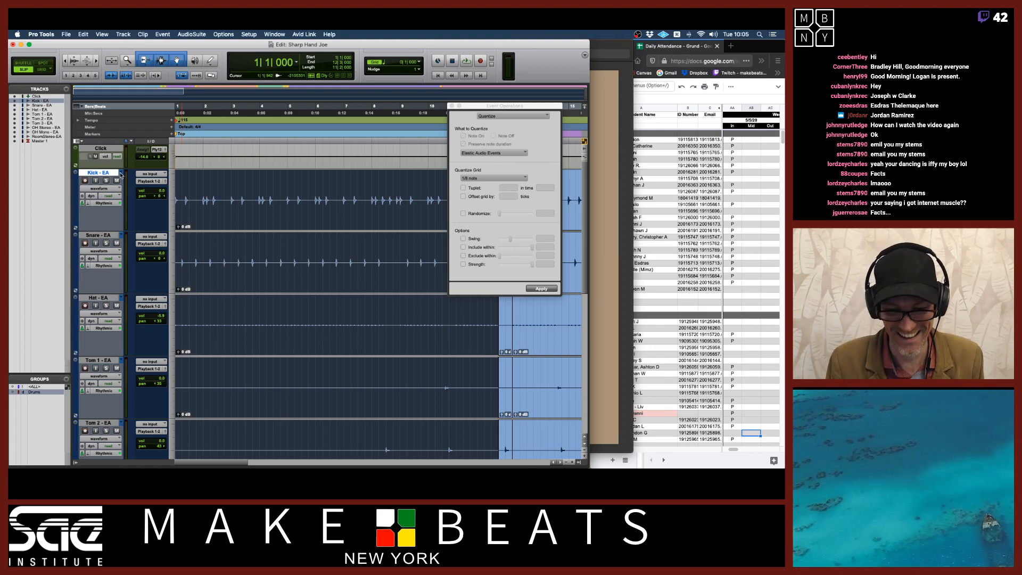
Reselect the original Kick - EA playlist and play it back again
left_click(121, 174)
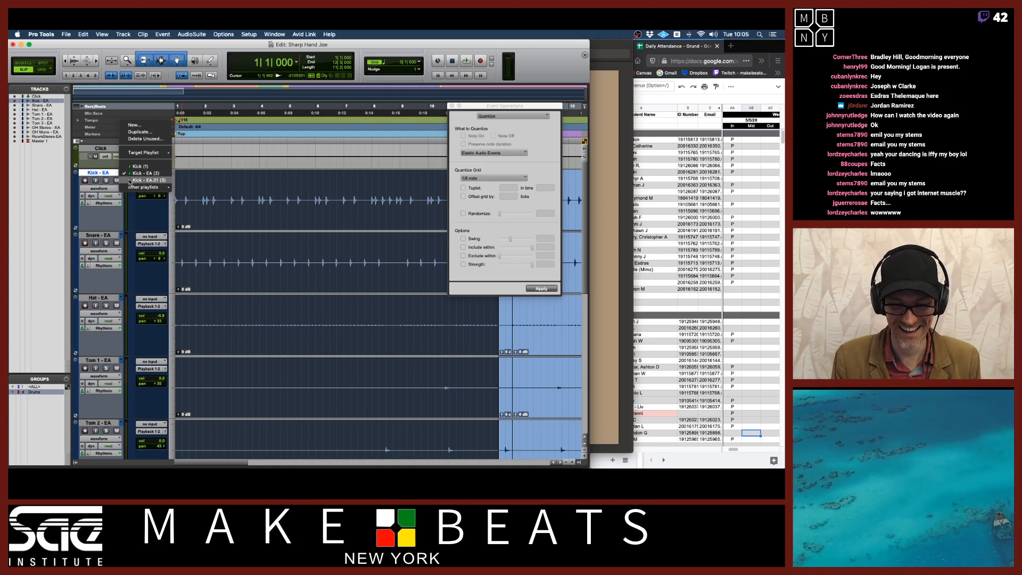
left_click(128, 173)
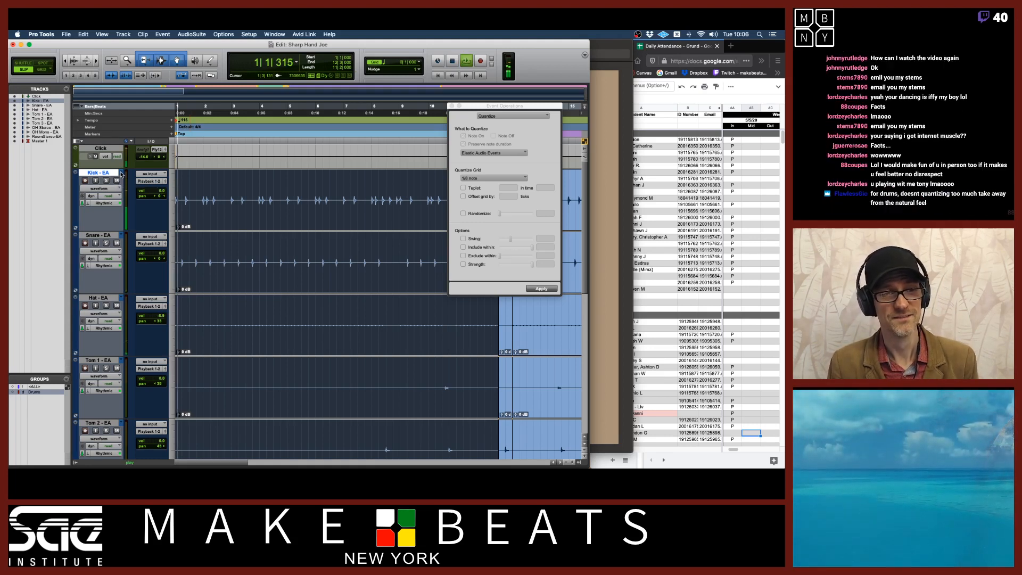
key("space")
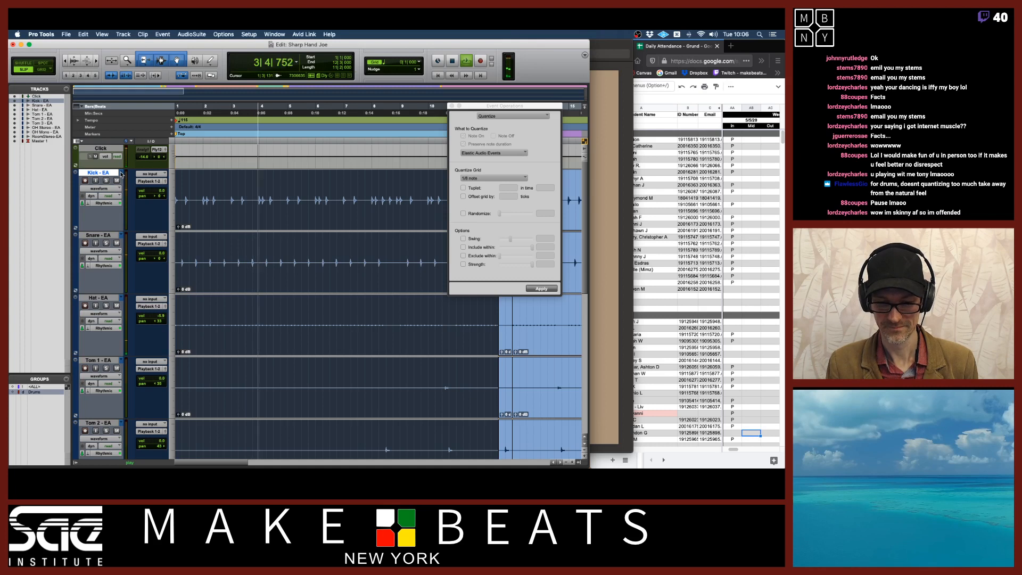
key("space")
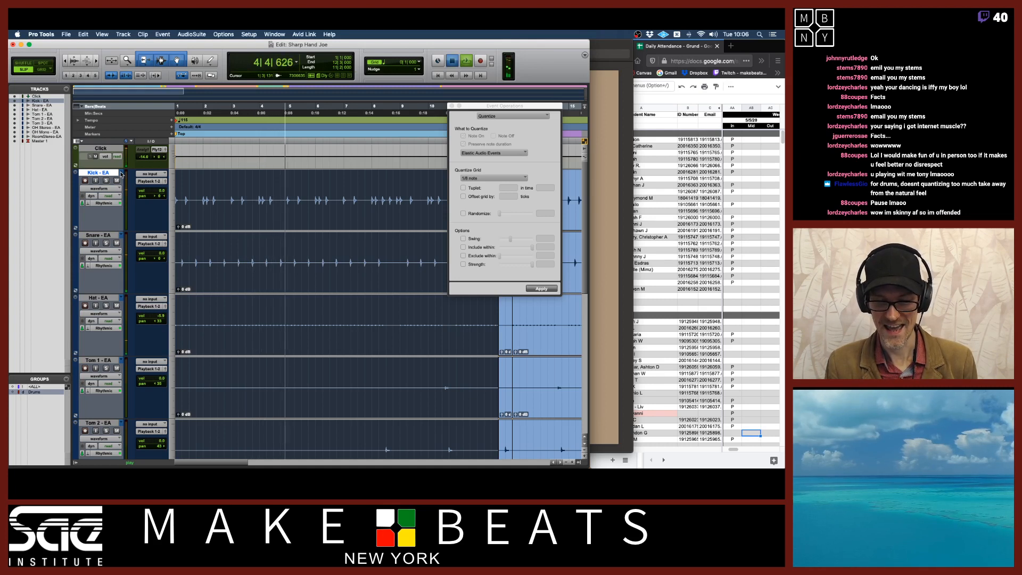
Switch to the quantized EA.01 playlists and play them back for comparison
left_click(122, 174)
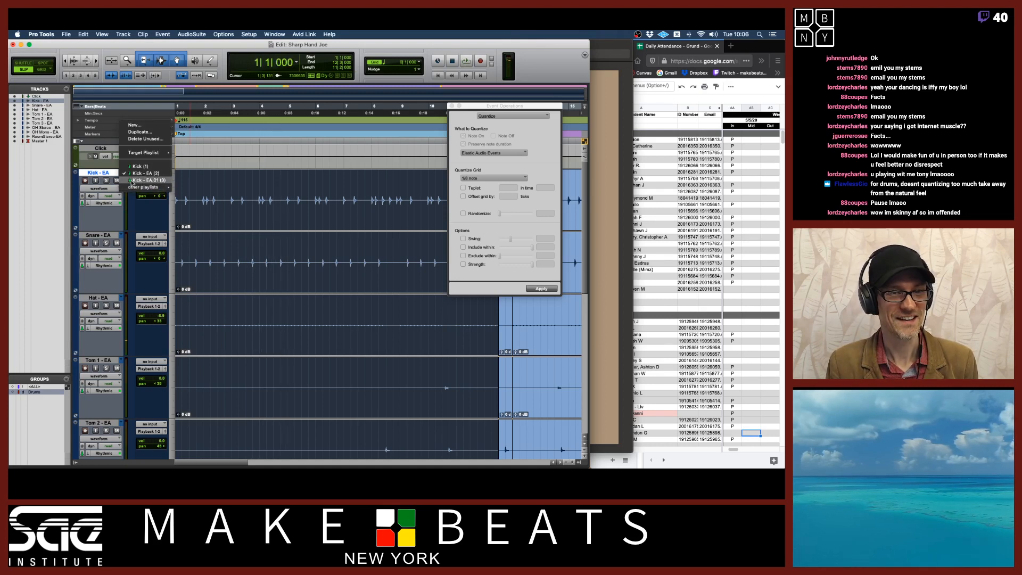
left_click(131, 180)
key("space")
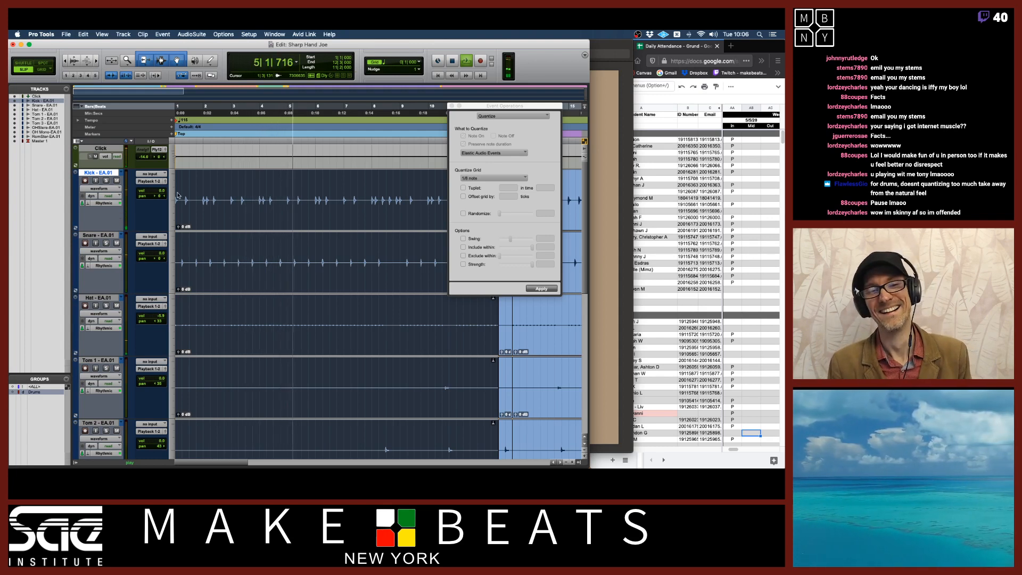
key("space")
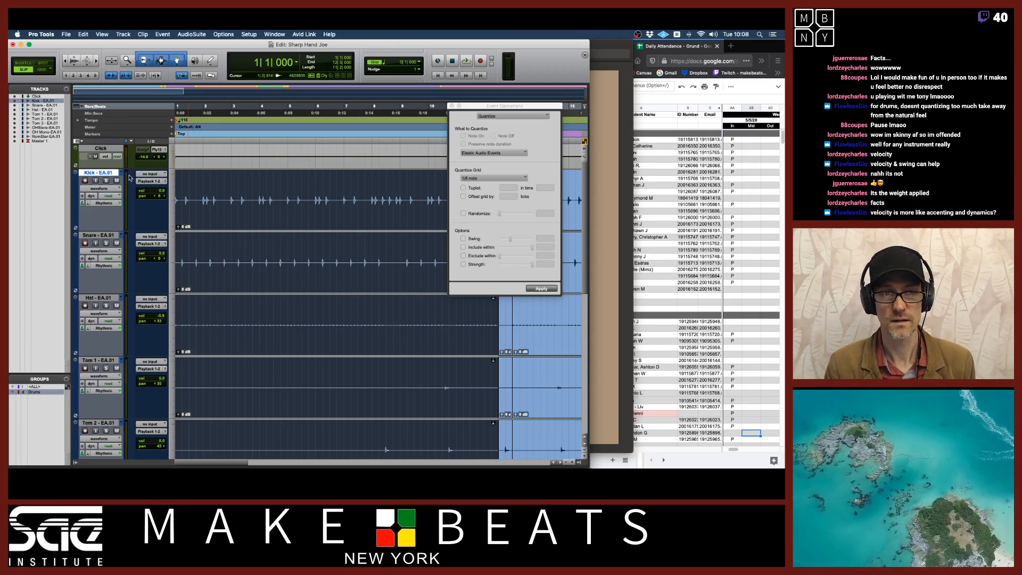
Stop playback, open the Kick track's Rhythmic Elastic Audio plugin window and raise its decay rate
key("space")
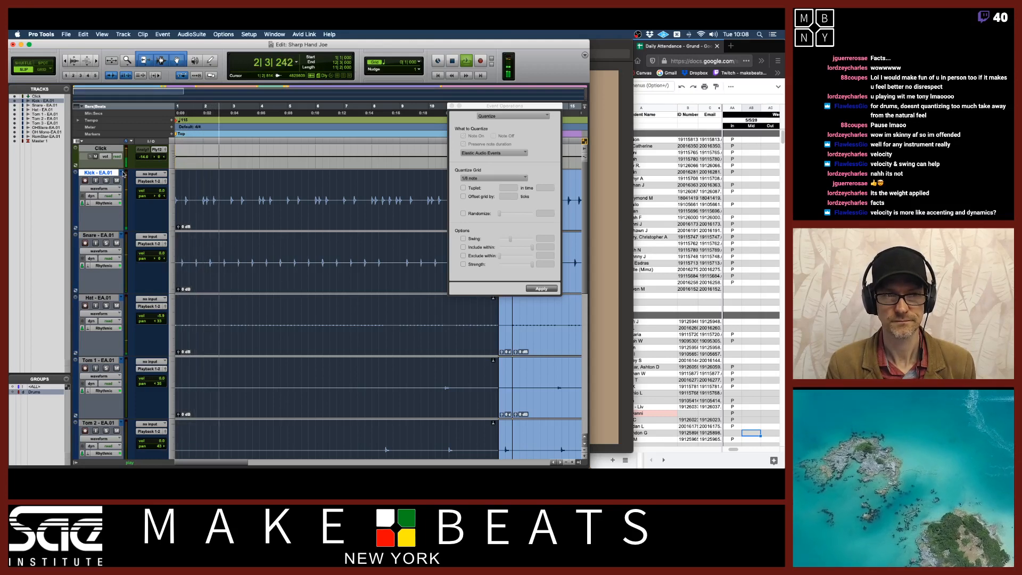
left_click(105, 202)
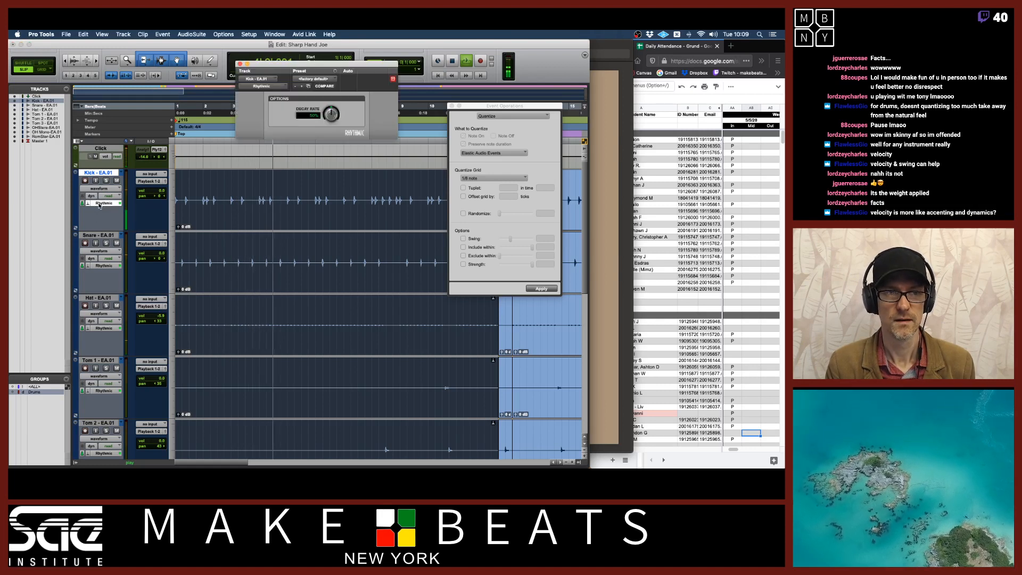
left_click_drag(331, 114, 336, 156)
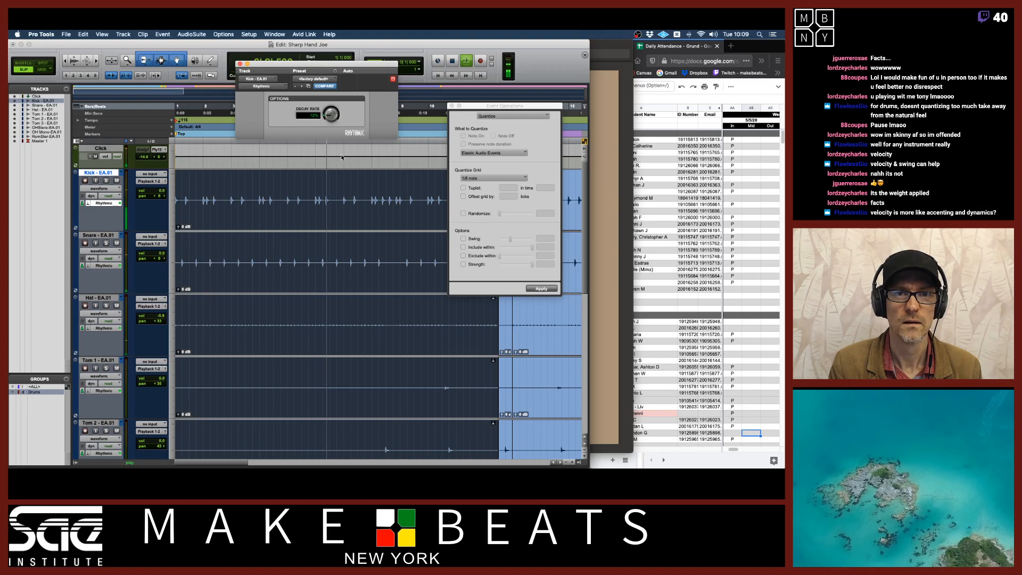
left_click(240, 63)
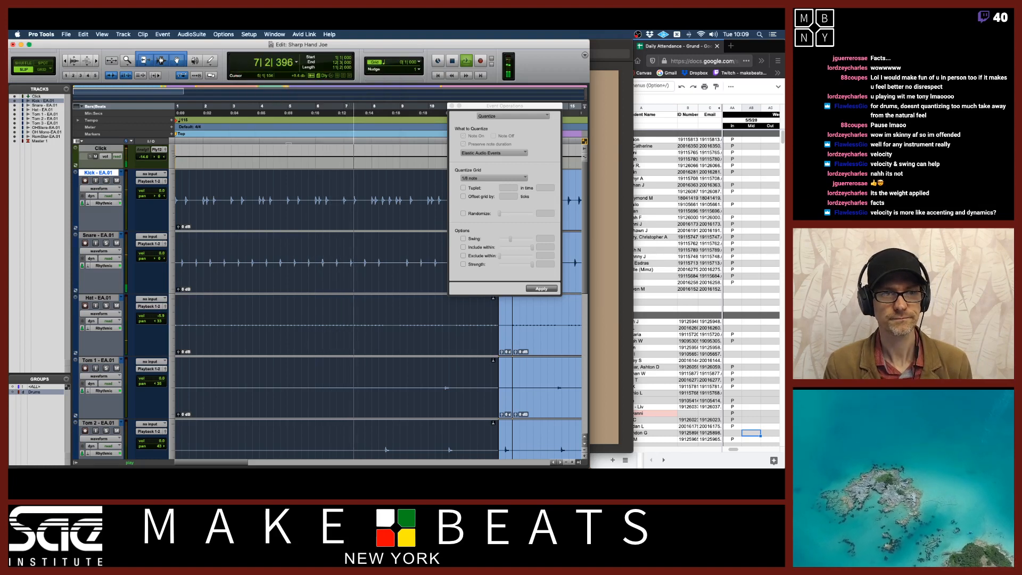
Zoom into the drum tracks and select a short section around bar 12 across all grouped tracks
left_click_drag(507, 107, 548, 258)
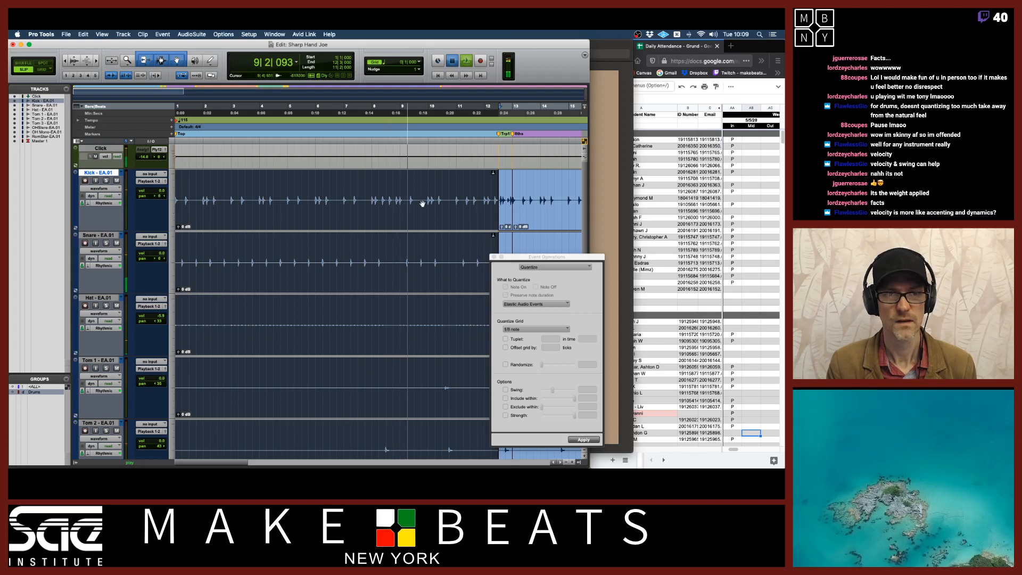
key("space")
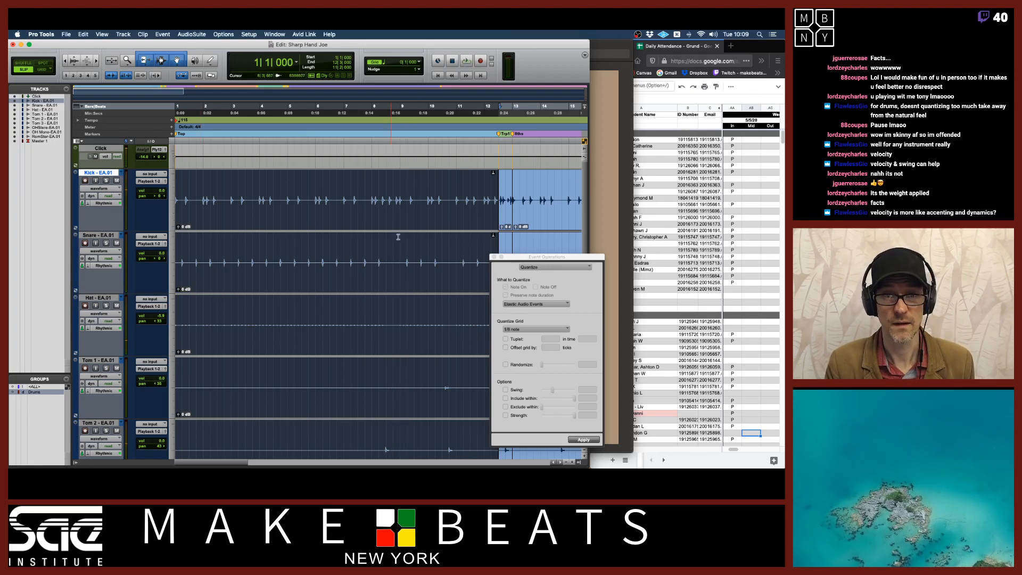
key("t")
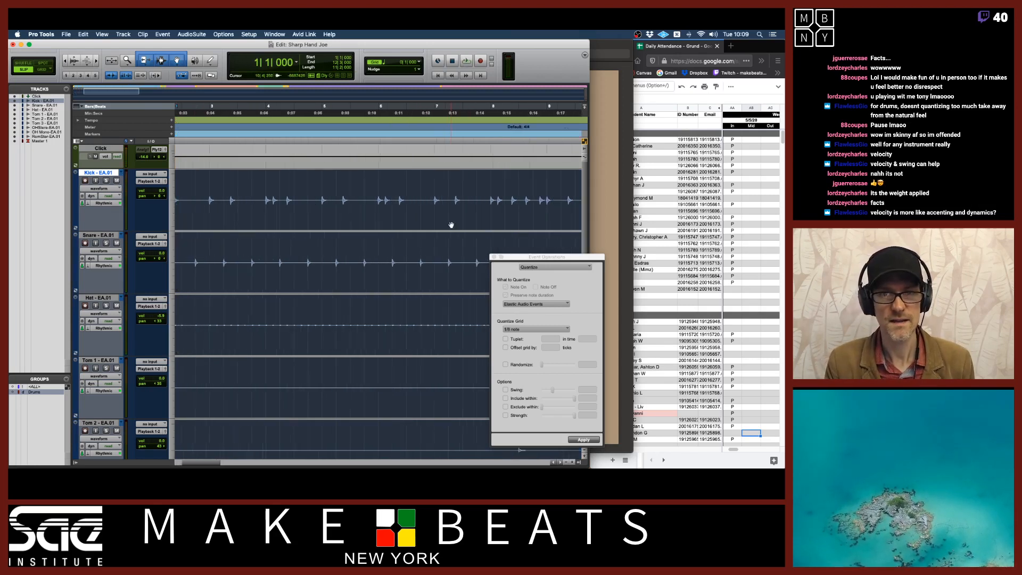
scroll(451, 226, "right", 10)
left_click(324, 225)
left_click(325, 224)
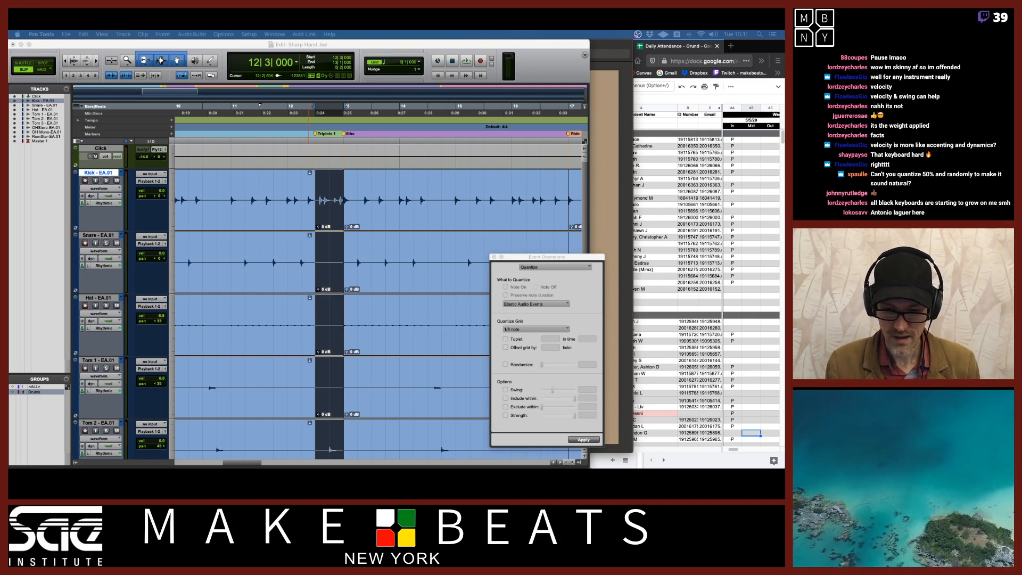
Switch to the Daily Attendance spreadsheet in Firefox and enter 30 in a student's attendance cell
left_click(753, 47)
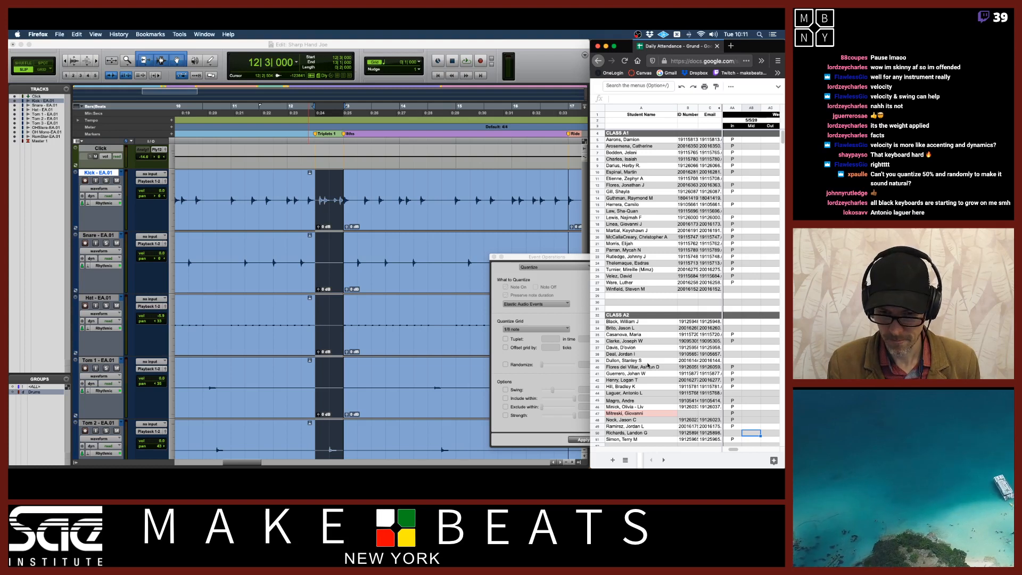
left_click(738, 395)
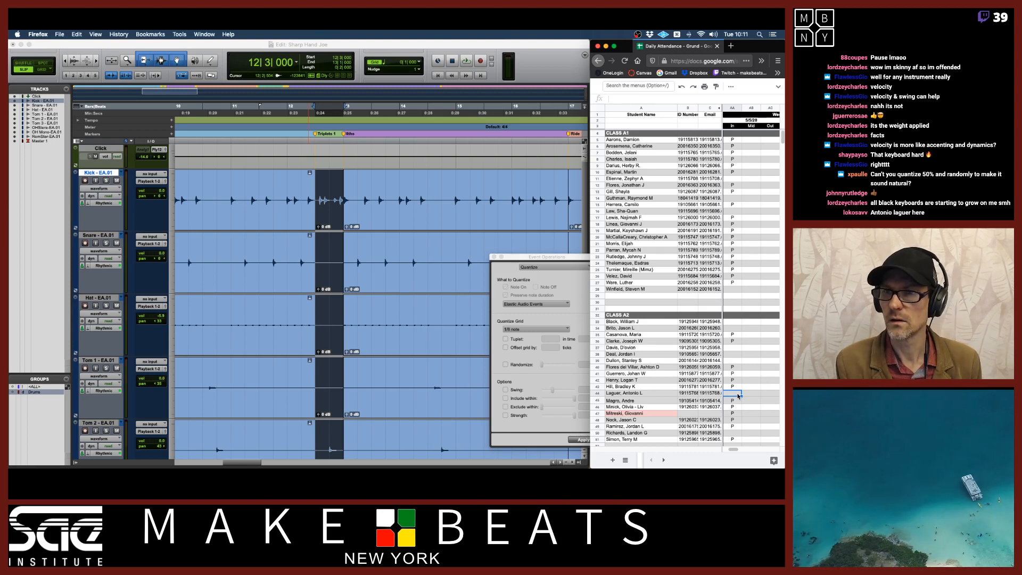
type("30")
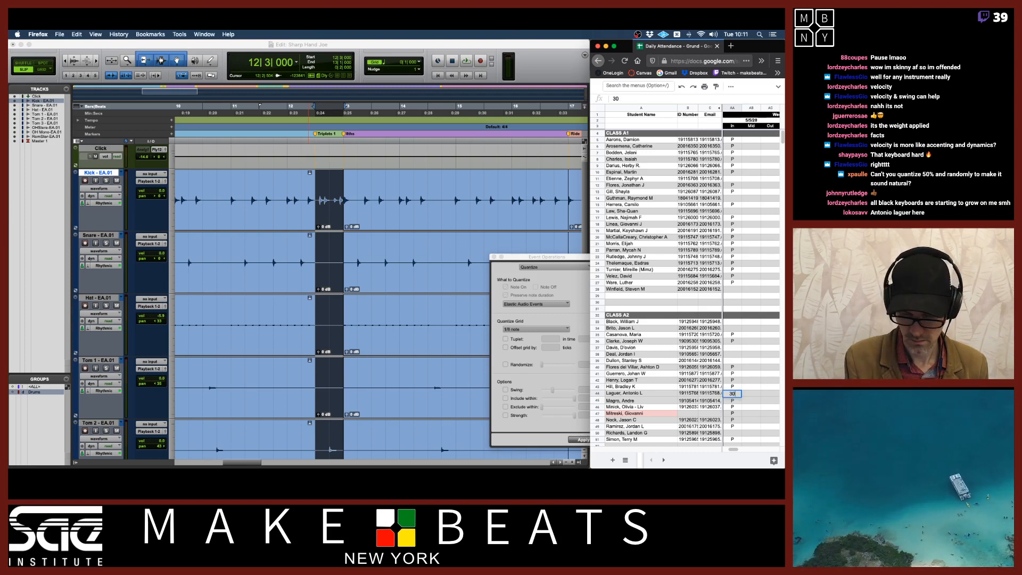
key("Return")
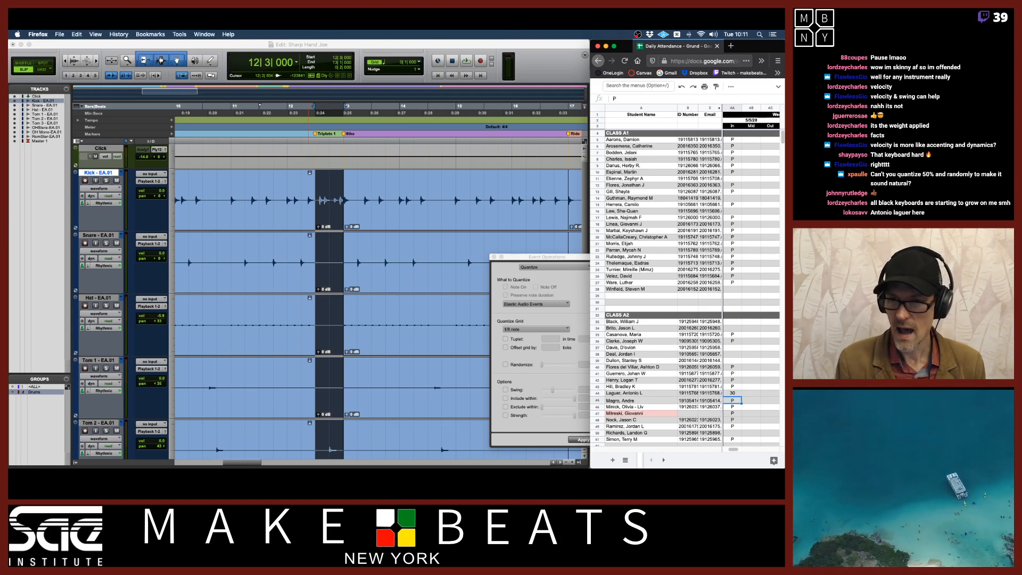
Back in the Event Operations Quantize dialog, browse the quantize grid's groove template folders without choosing one
left_click(537, 55)
left_click_drag(601, 257, 522, 173)
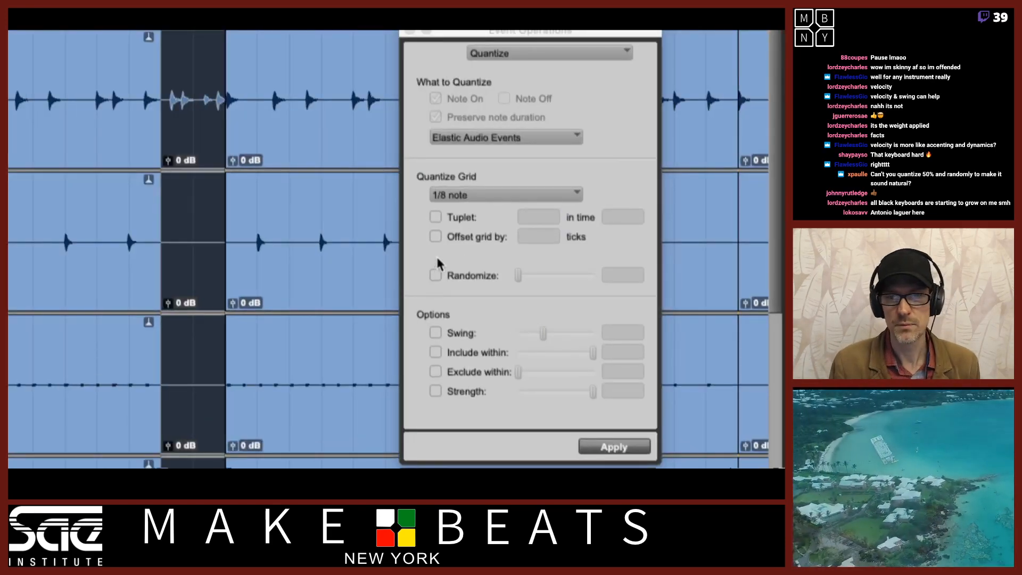
left_click(470, 195)
left_click(407, 189)
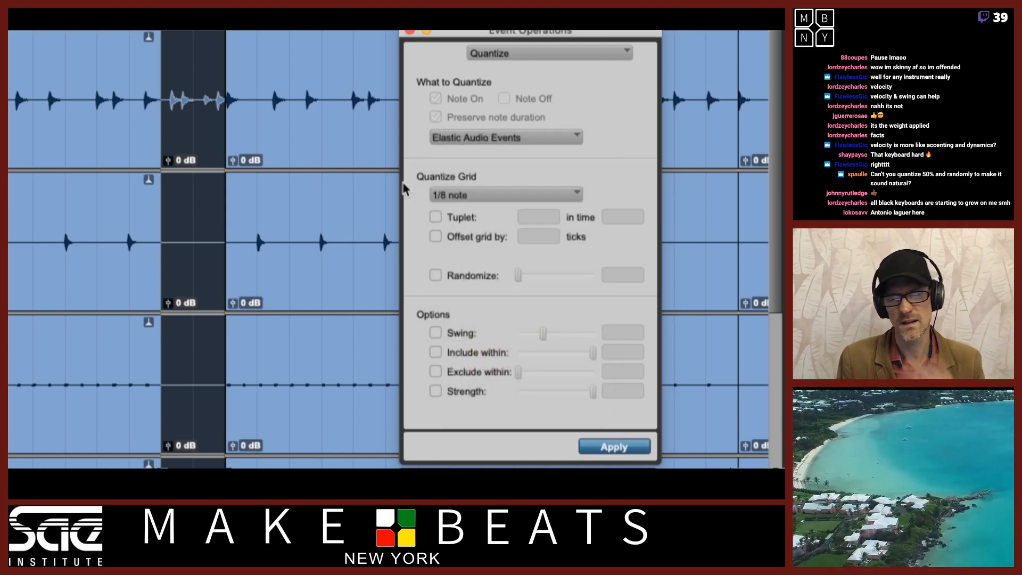
left_click(473, 195)
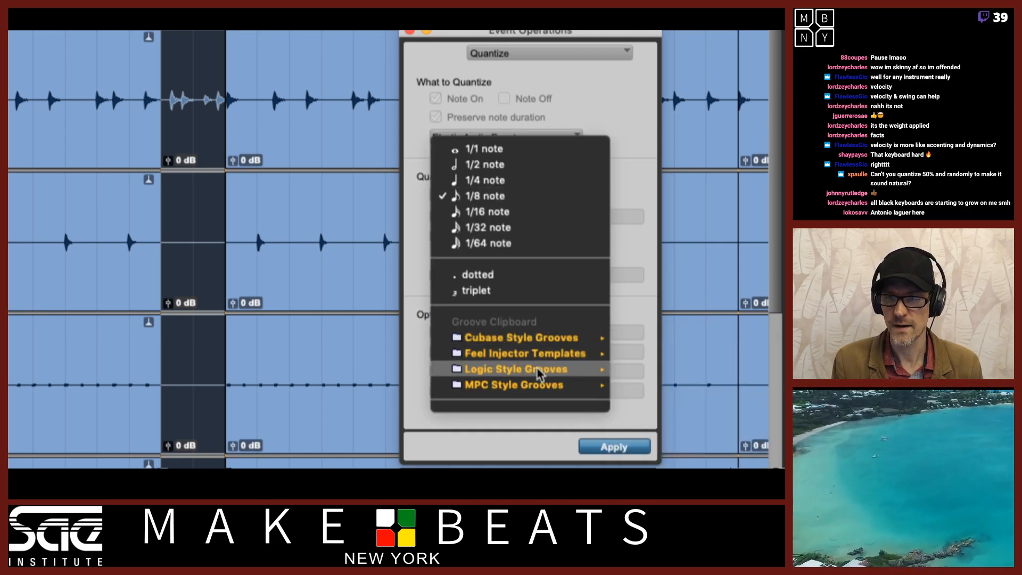
mouse_move(536, 385)
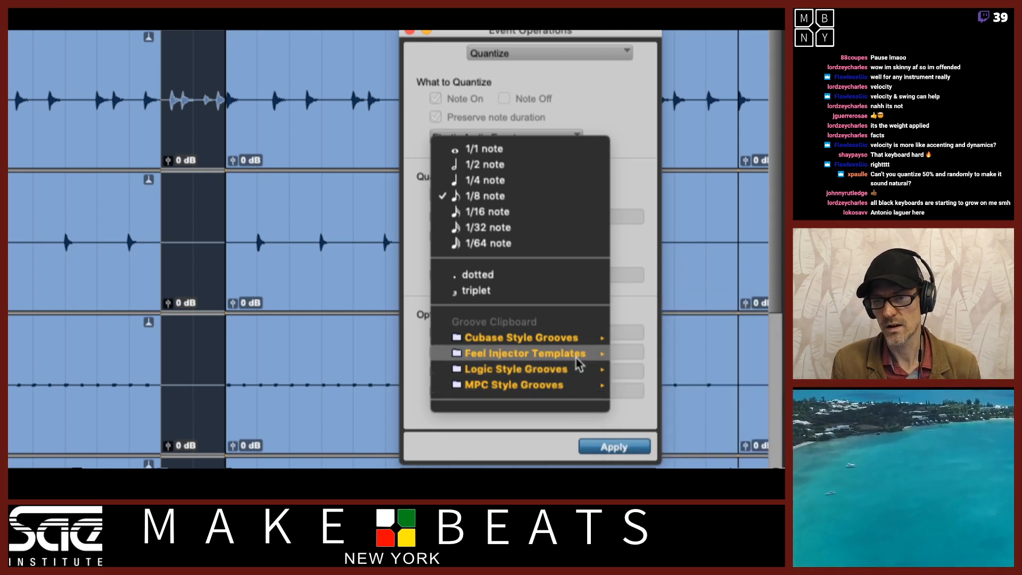
mouse_move(575, 385)
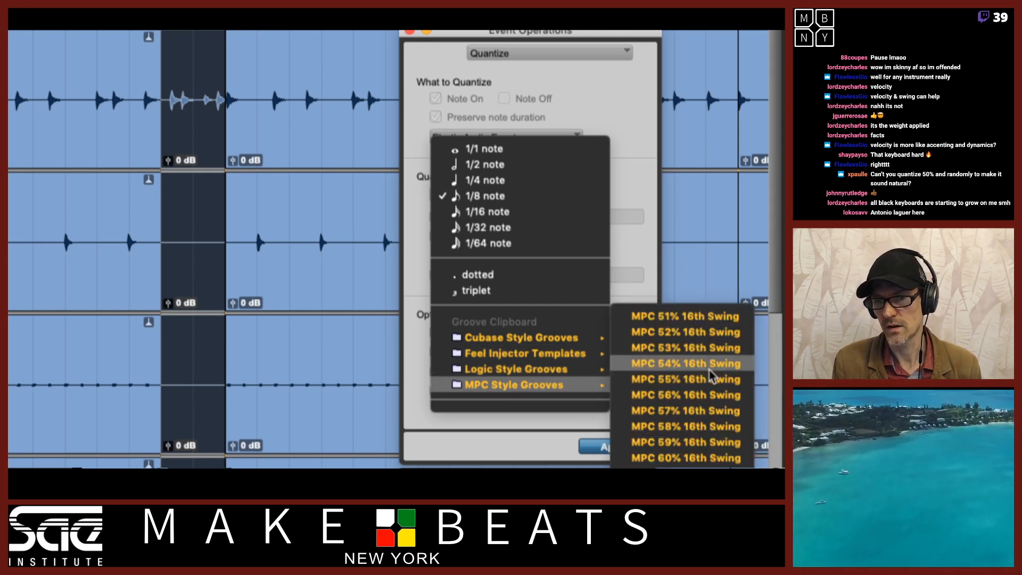
left_click(645, 237)
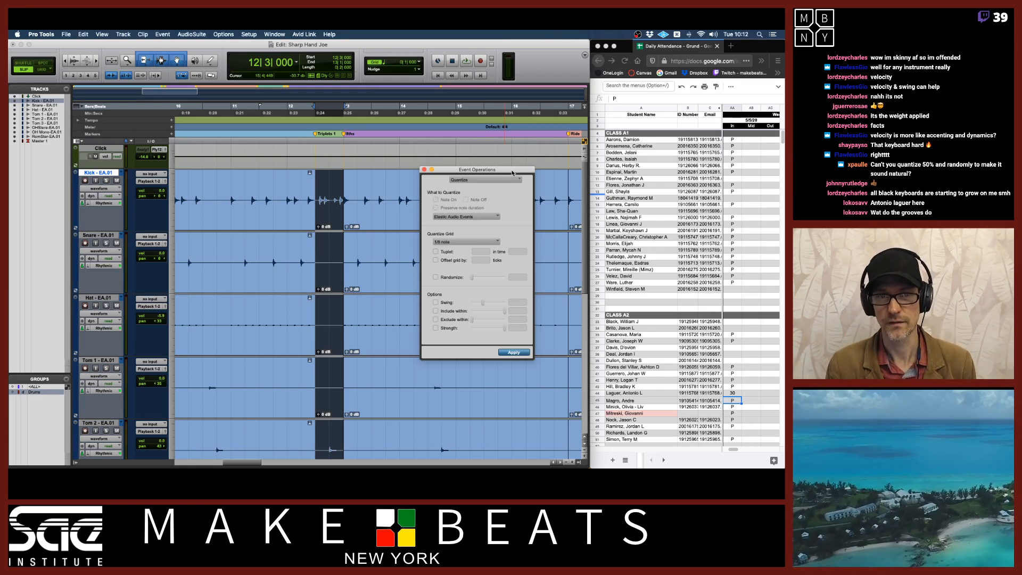
Zoom in further, extend the selection to start earlier in bar 12, and play the selected section back
key("super+bracketright")
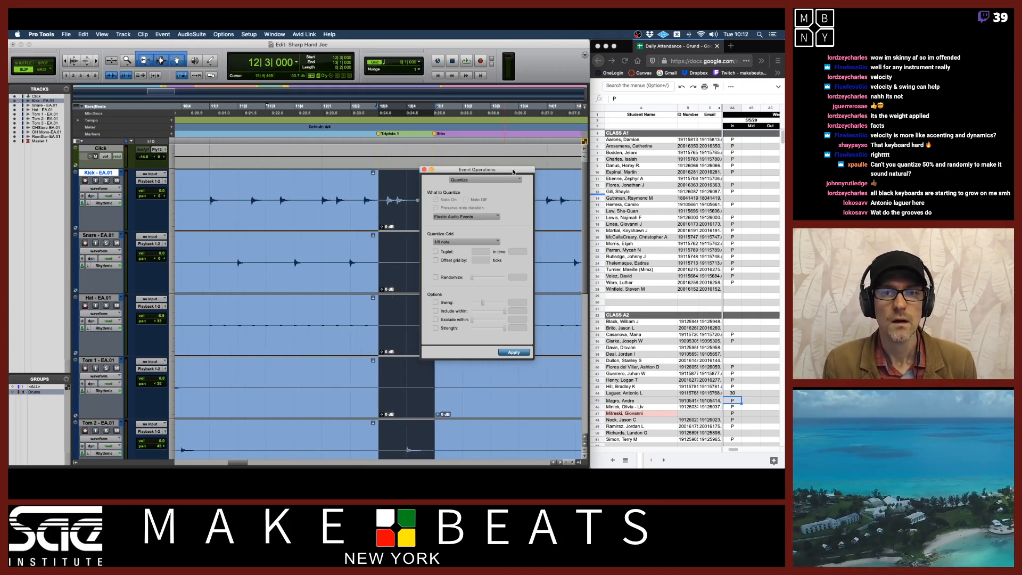
left_click_drag(510, 173, 536, 173)
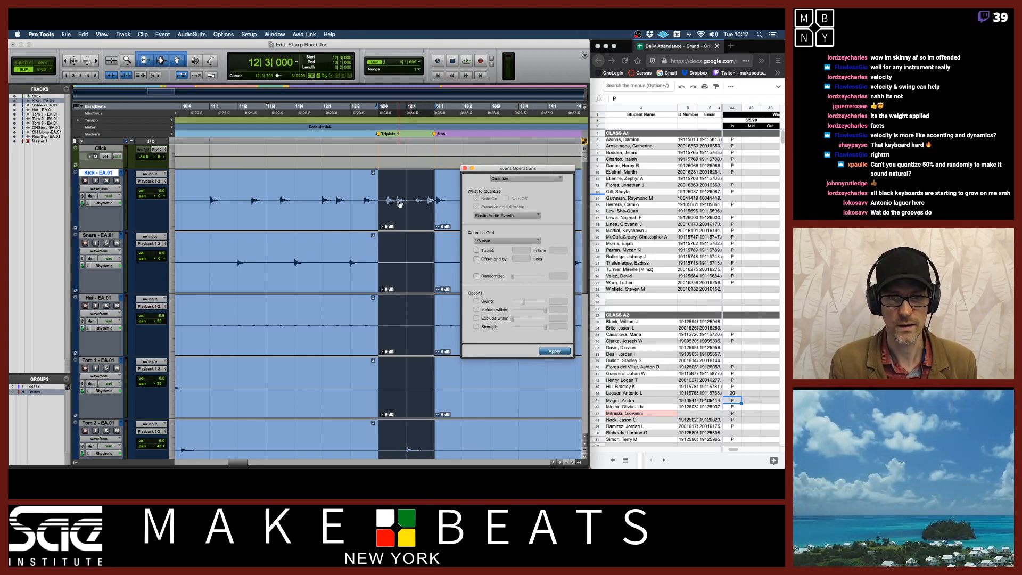
key("space")
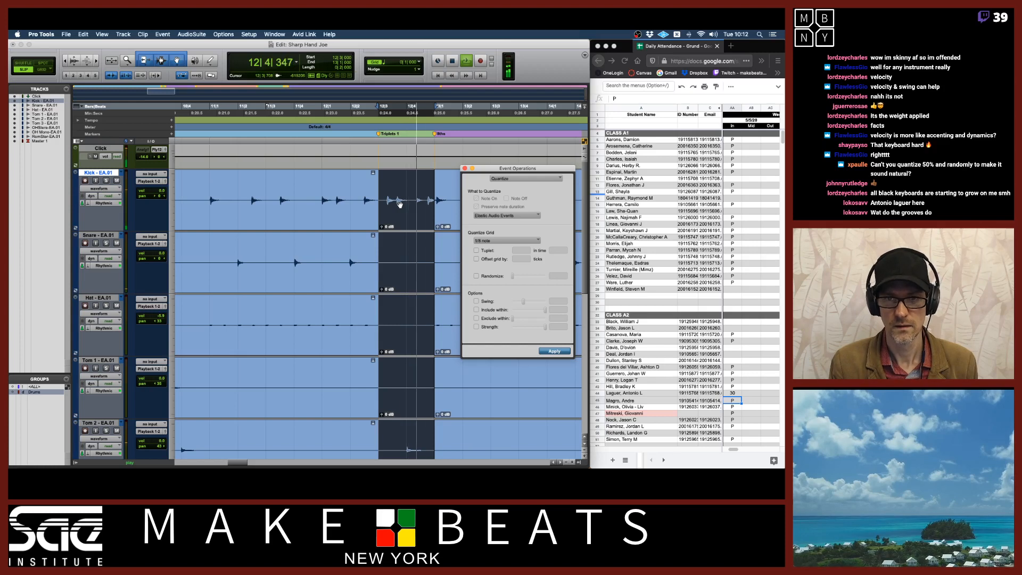
key("space")
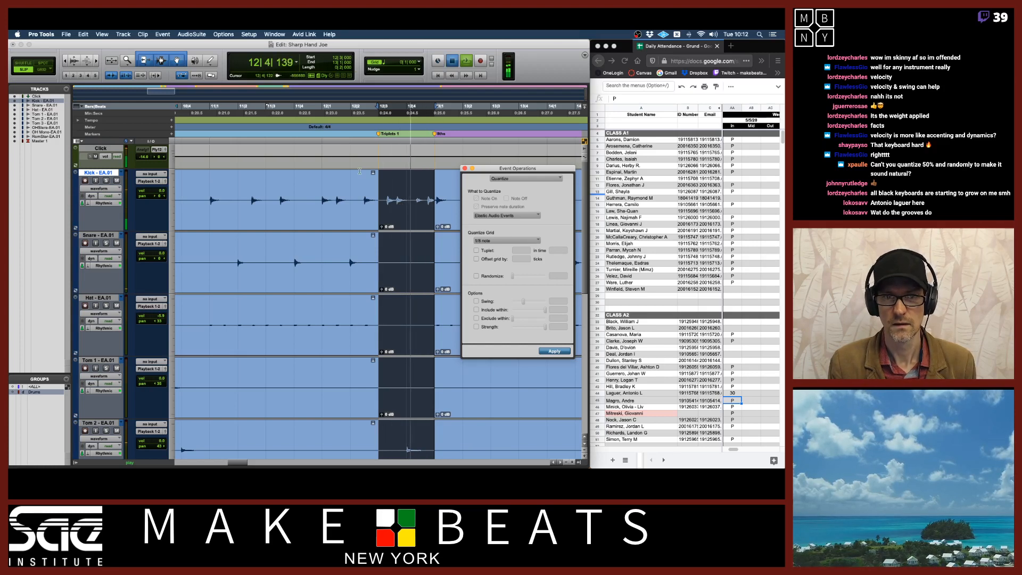
left_click_drag(375, 108, 325, 112)
key("F4")
key("space")
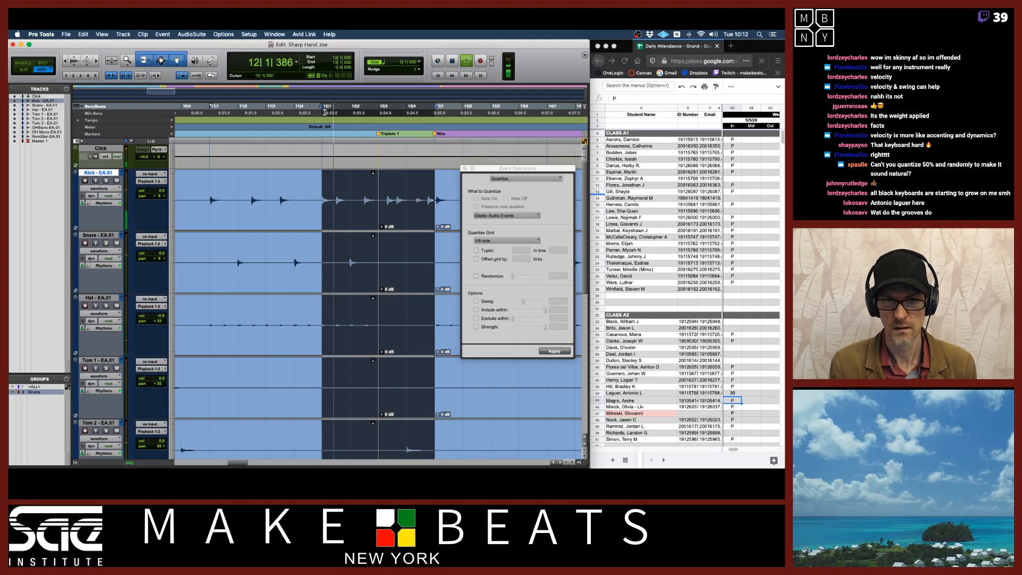
key("space")
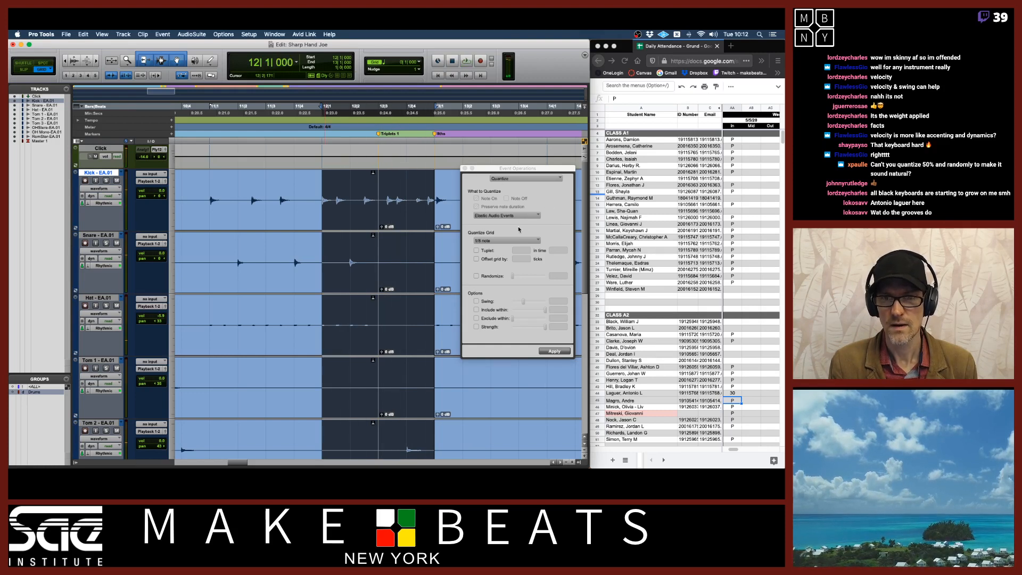
Apply the 1/8-note Elastic Audio quantize to the selected section, audition it, and undo the quantize
left_click(398, 216)
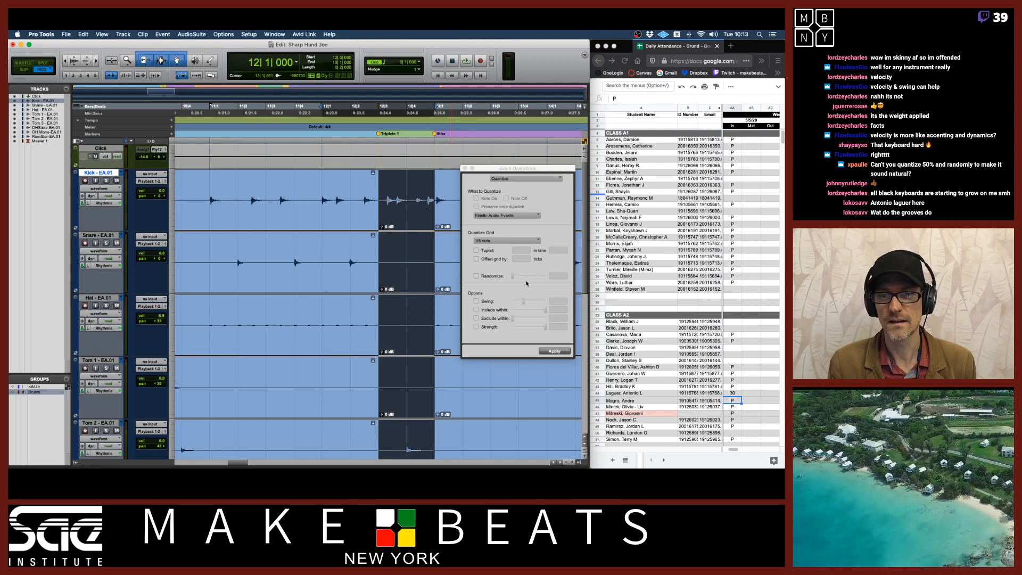
left_click(561, 353)
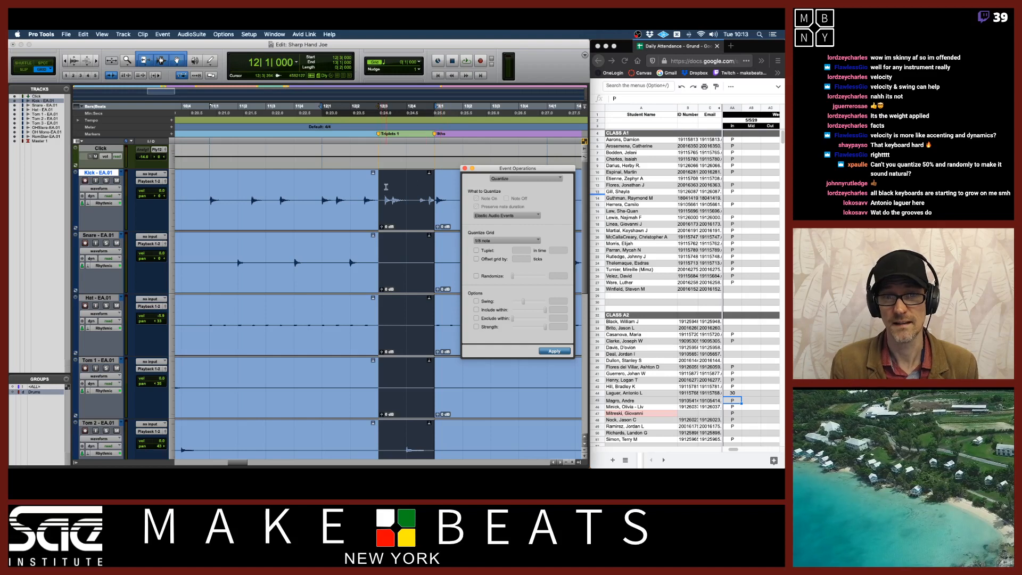
key("space")
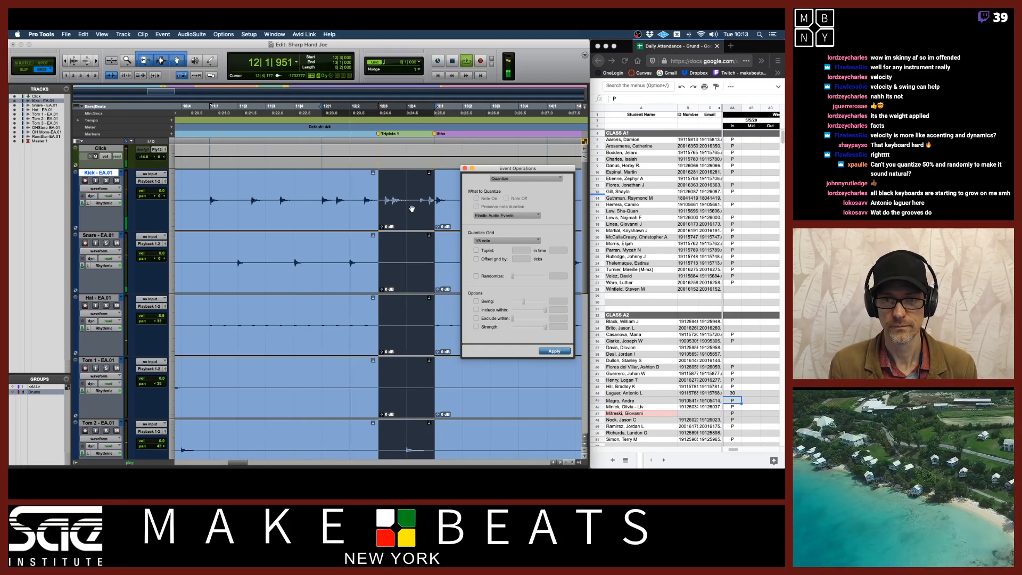
key("space")
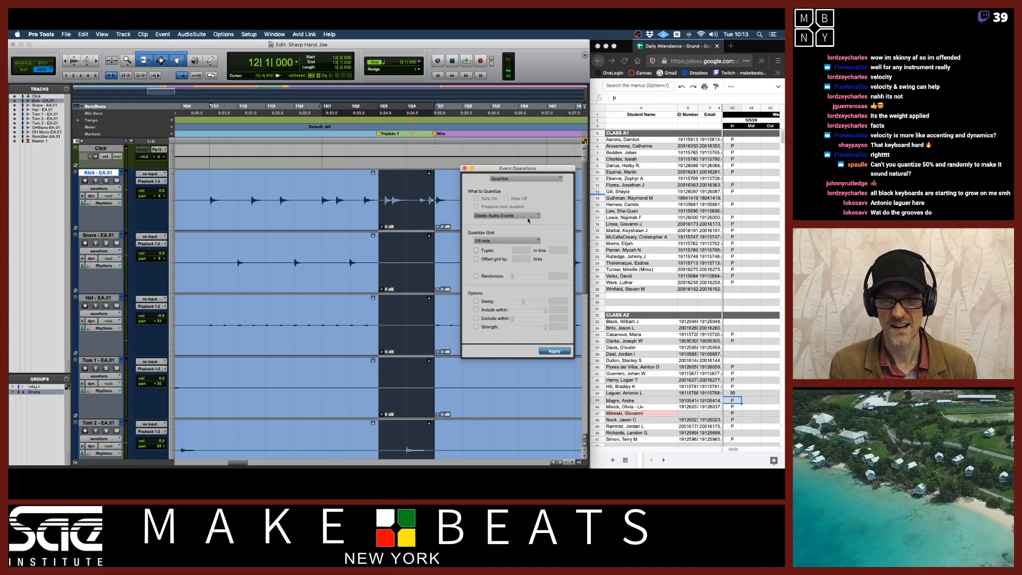
key("super+z")
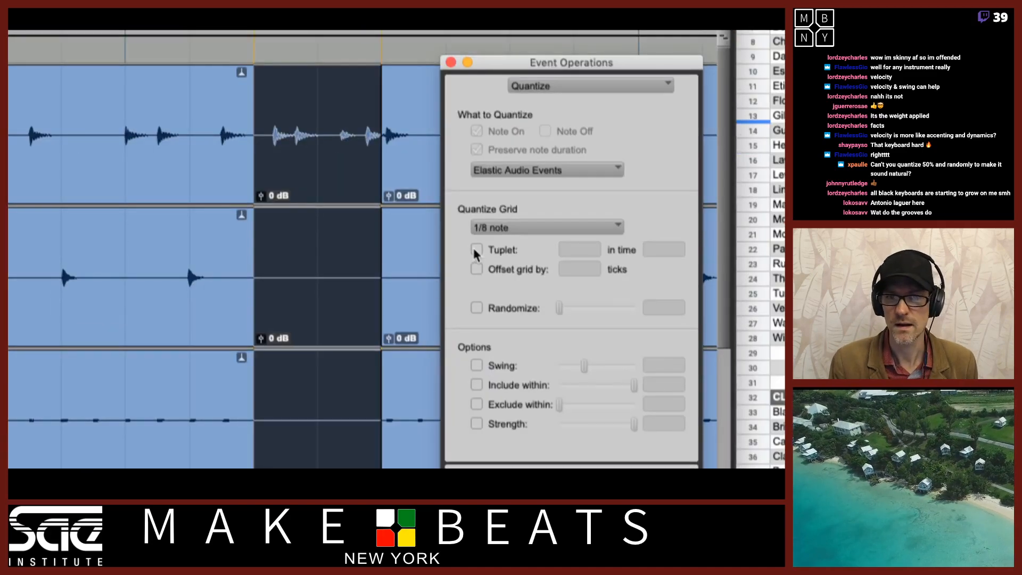
Enable a tuplet of 3 in time 2 for the 1/8-note quantize grid
left_click(476, 251)
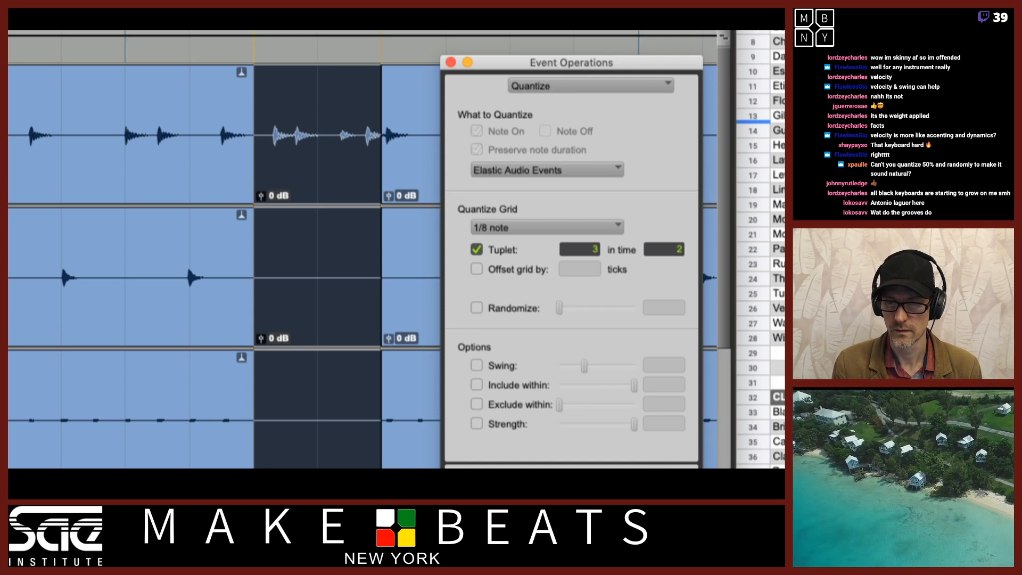
key("Return")
left_click_drag(644, 76, 640, 15)
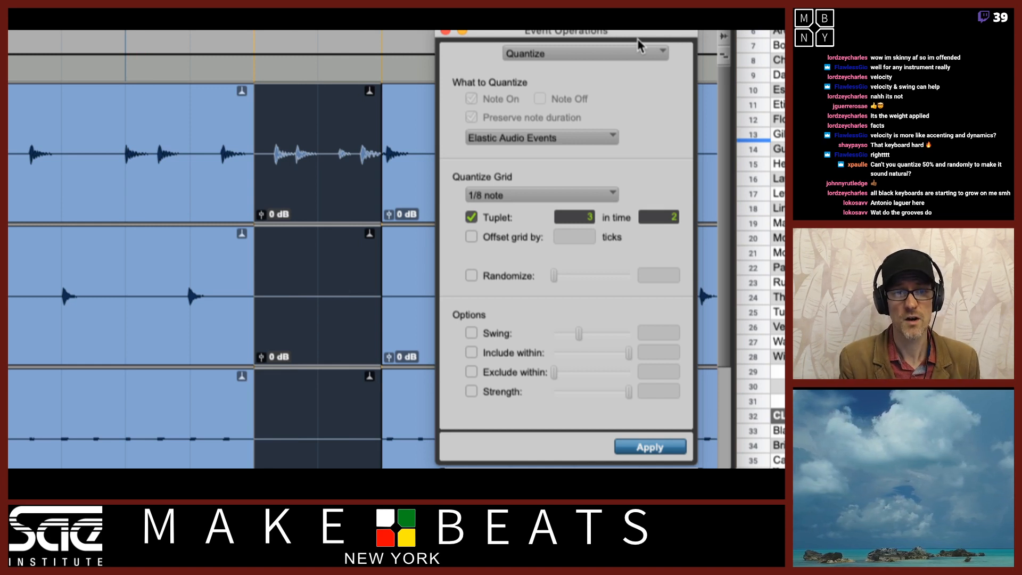
Scroll down and zoom in to inspect the tom and overhead tracks within the selected section
scroll(413, 348, "down", 3)
scroll(414, 348, "down", 3)
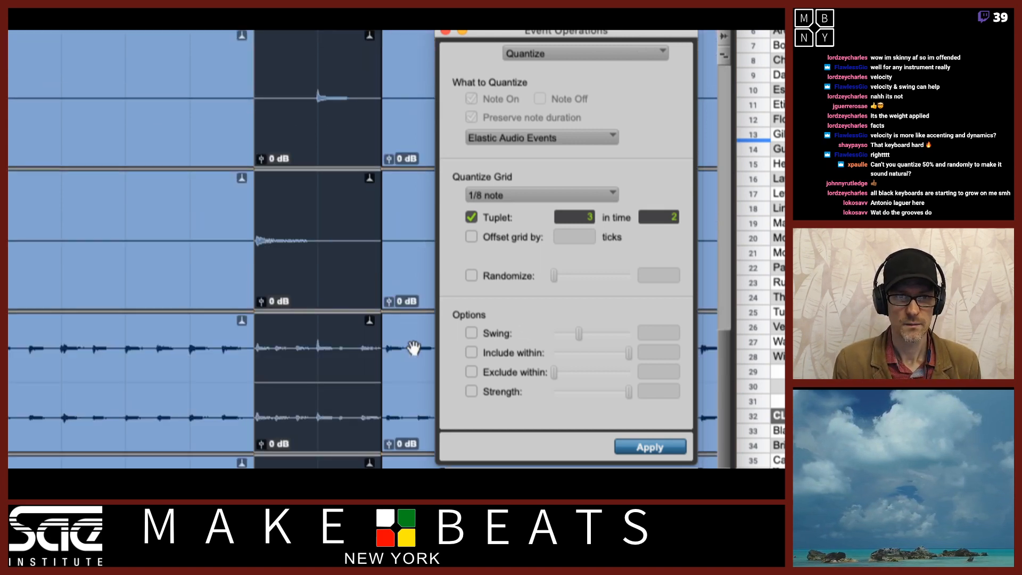
scroll(413, 349, "down", 4)
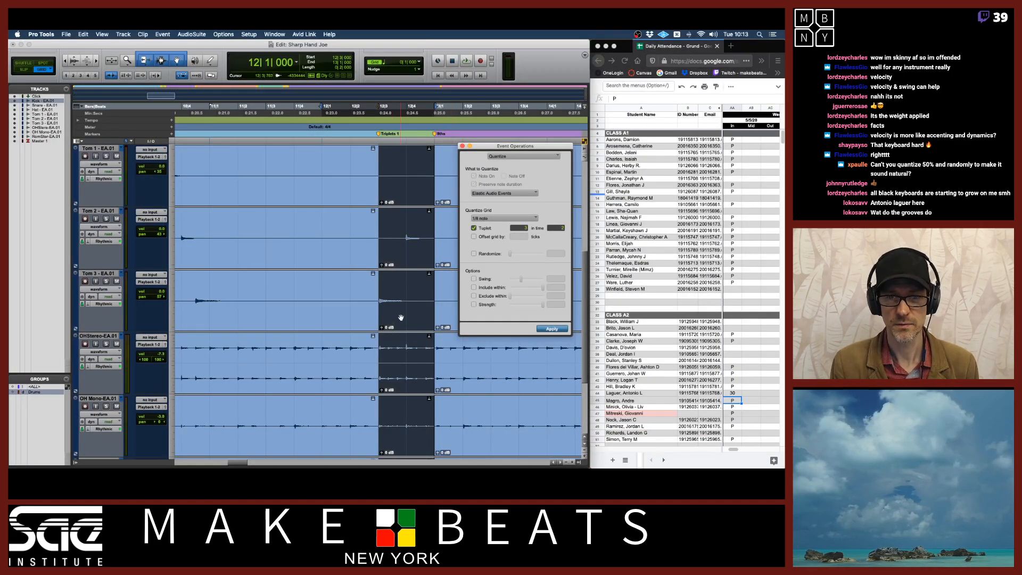
left_click(392, 314)
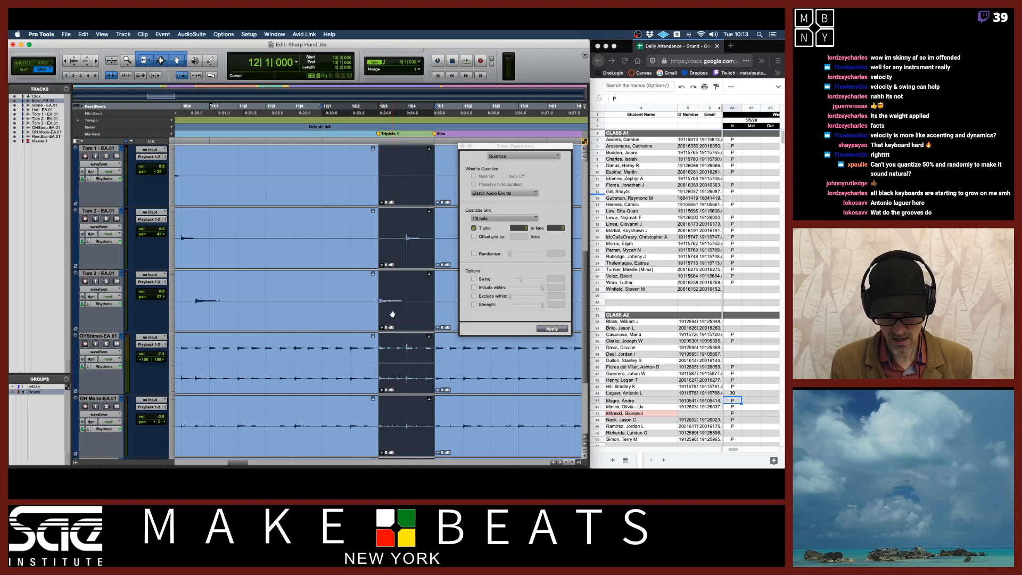
key("t")
key("t")
key("t")
key("t")
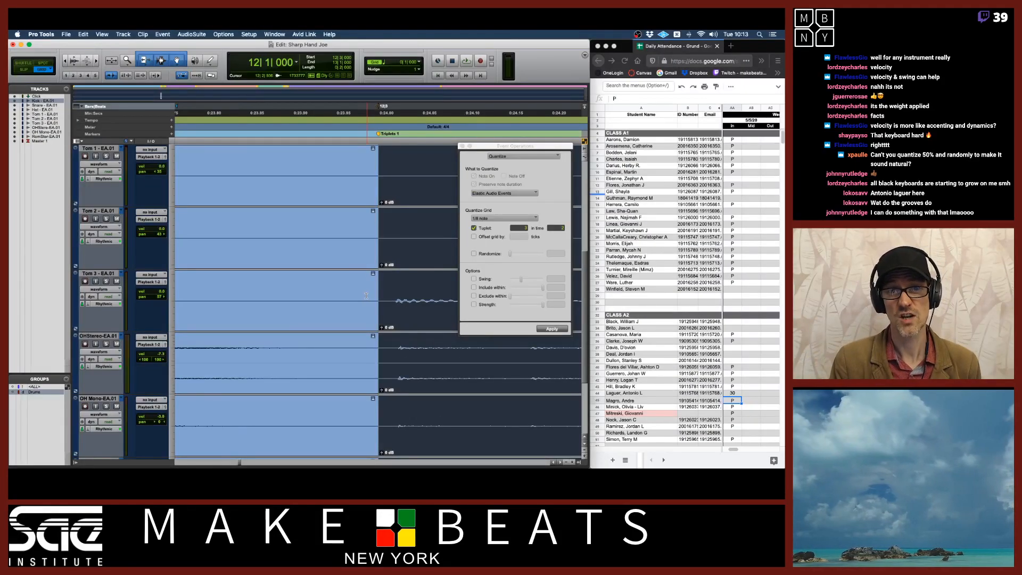
Zoom out to the kick and snare tracks and turn off the tuplet option for the 1/8-note quantize grid
scroll(422, 221, "right", 6)
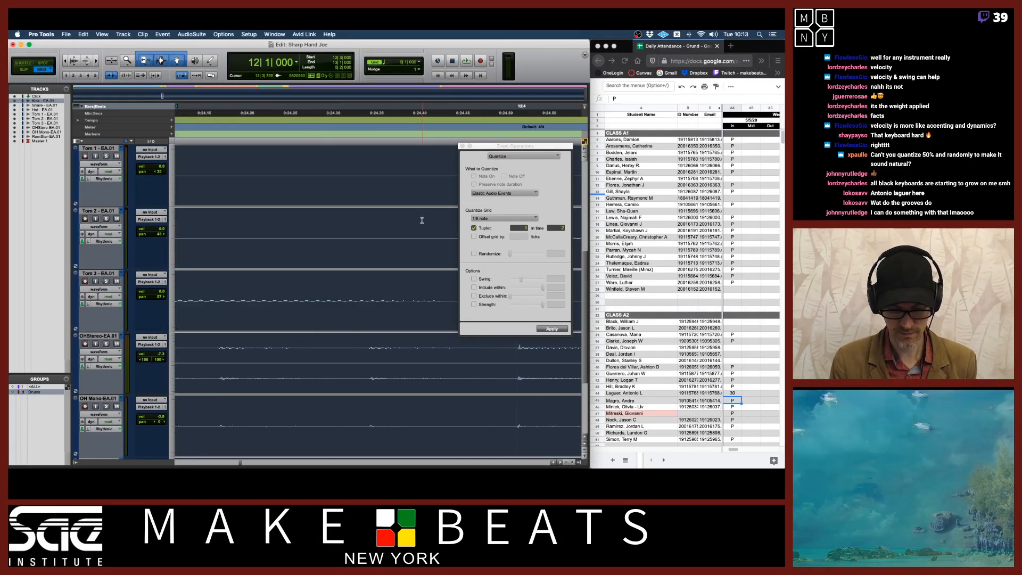
key("r")
key("r")
scroll(422, 220, "right", 3)
key("r")
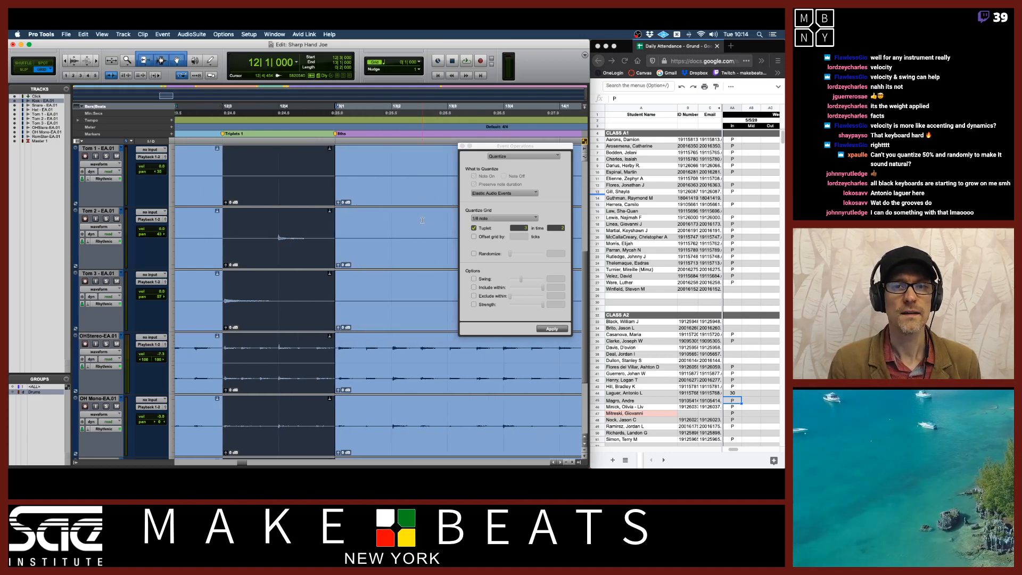
left_click(413, 198)
scroll(413, 198, "up", 5)
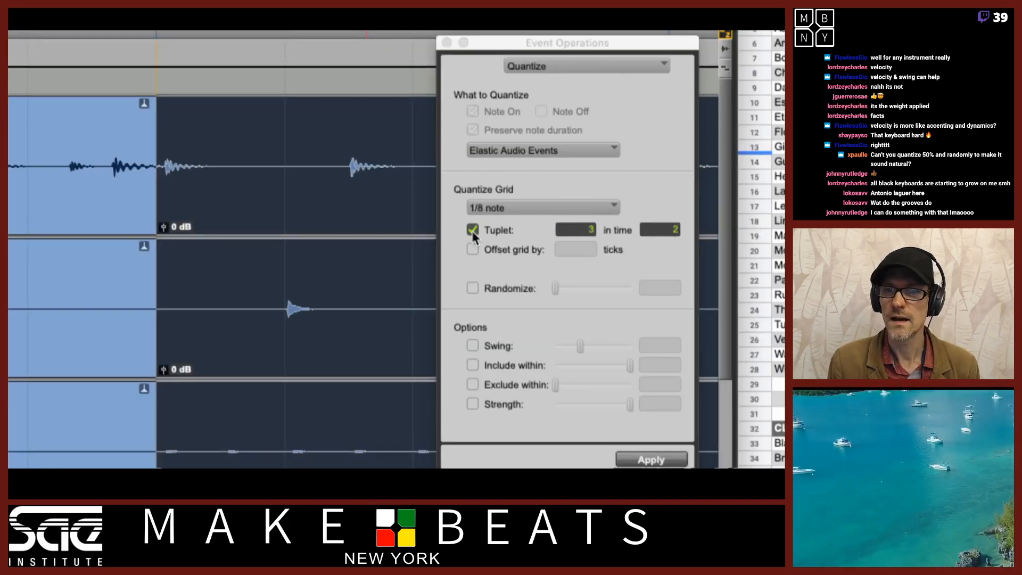
left_click(473, 231)
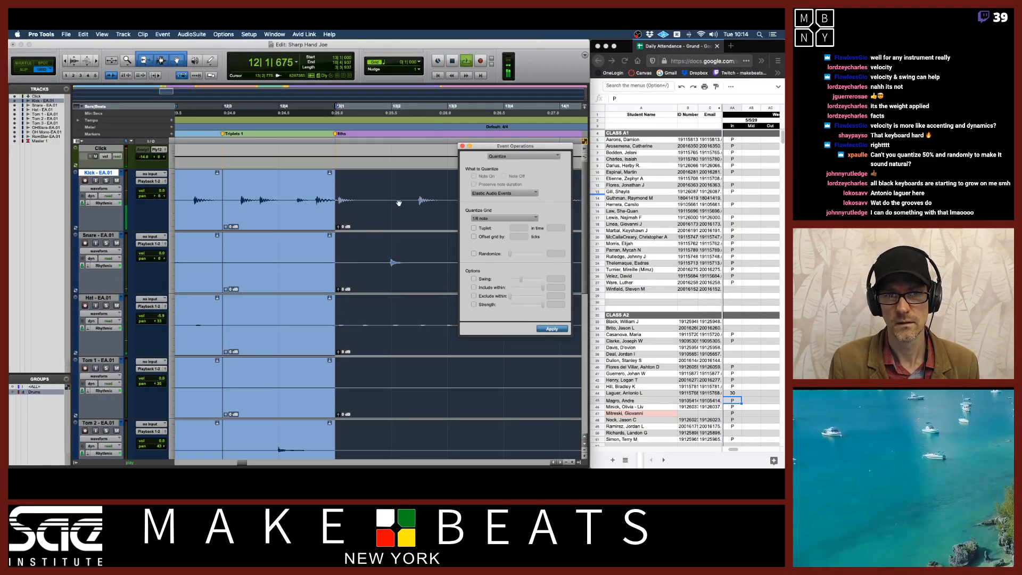
Play the drums back from the start of bar 13 to audition the section
left_click(367, 216)
key("shift+slash")
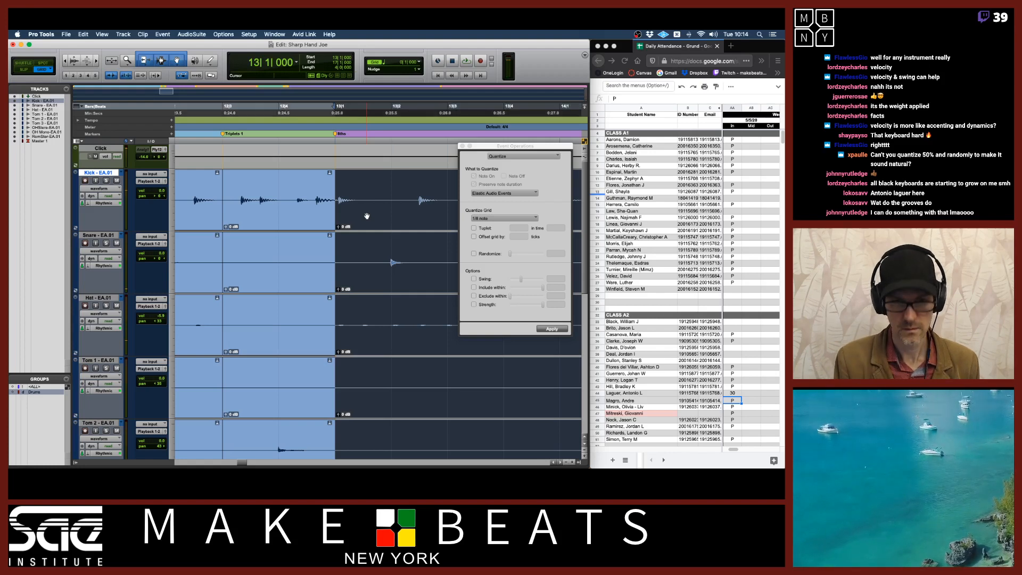
left_click(333, 112)
key("space")
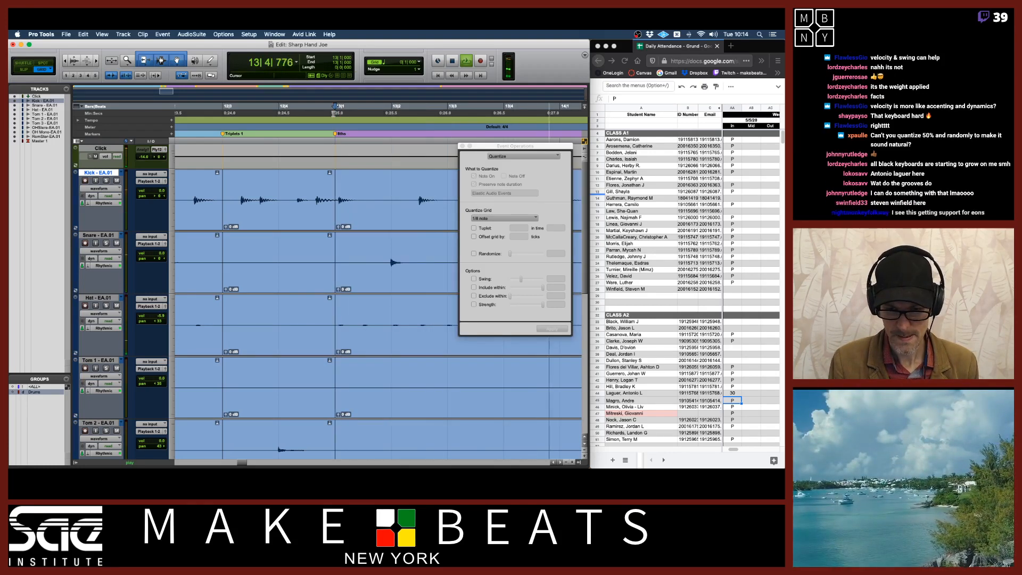
key("space")
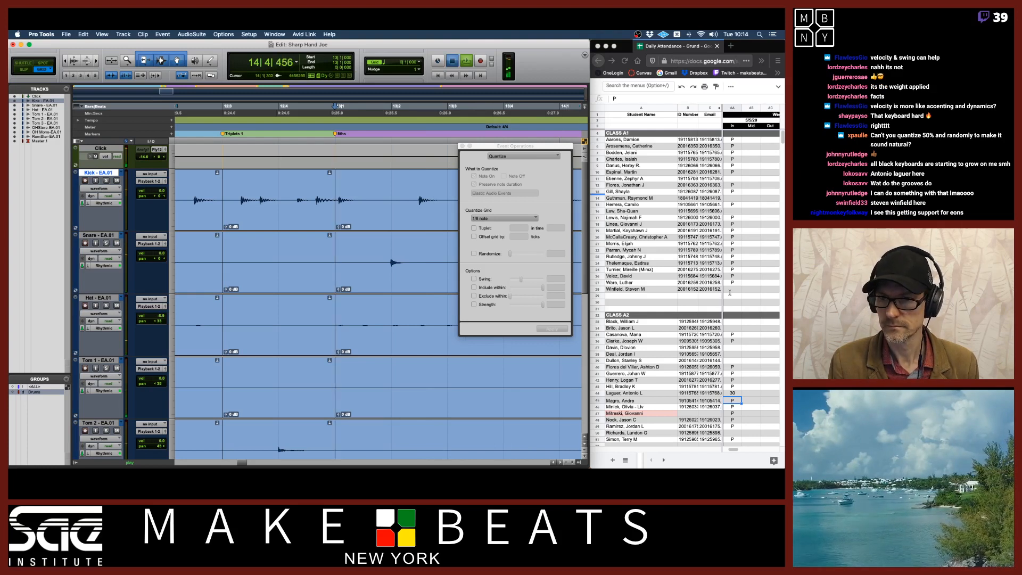
Switch to the attendance spreadsheet and enter 30 in the empty cell below the first class list
left_click(732, 290)
left_click(731, 290)
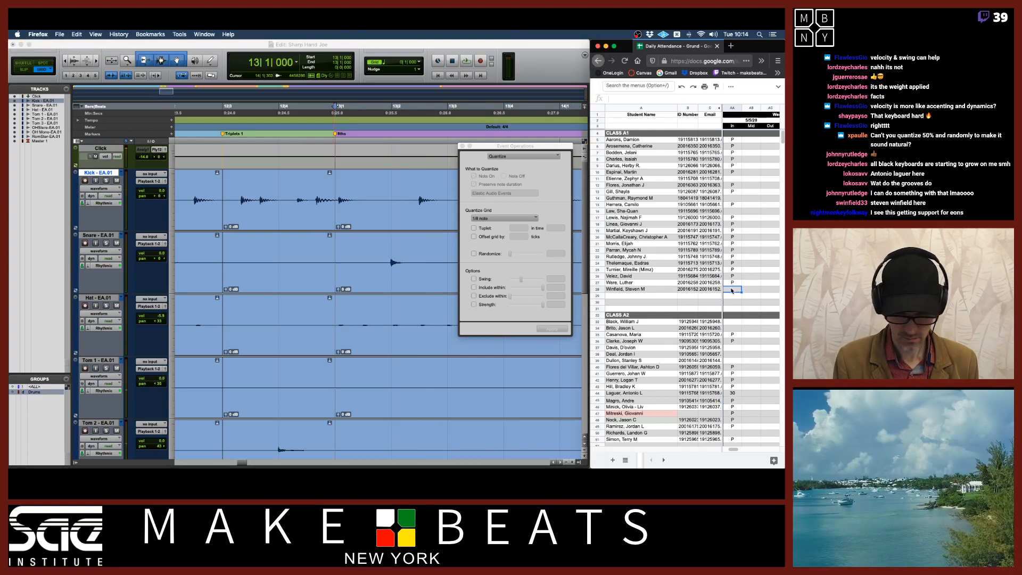
type("30")
key("Return")
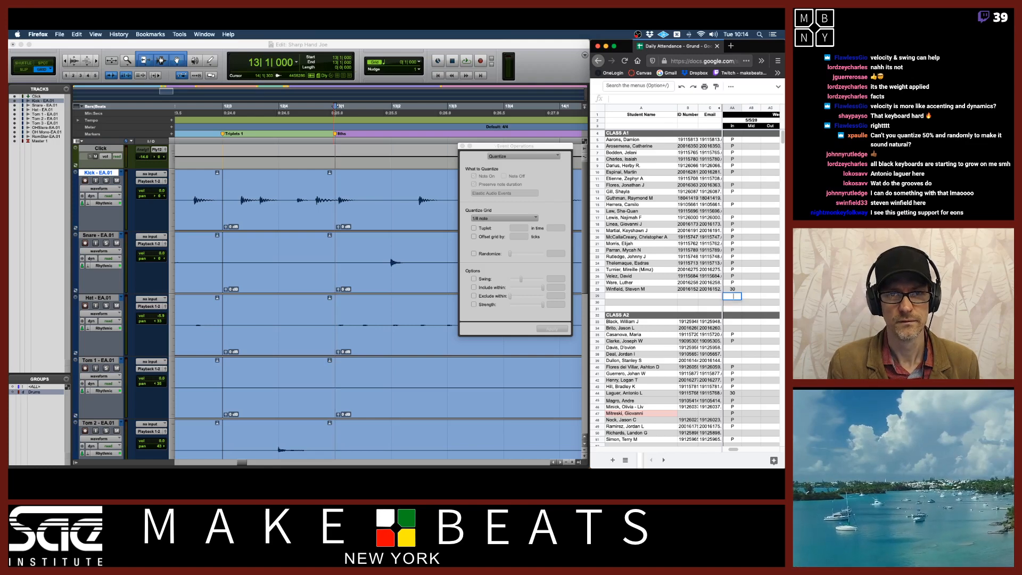
Audition from the marker and reselect the drum section ending at the Ride marker, zoomed out to show it
left_click(334, 135)
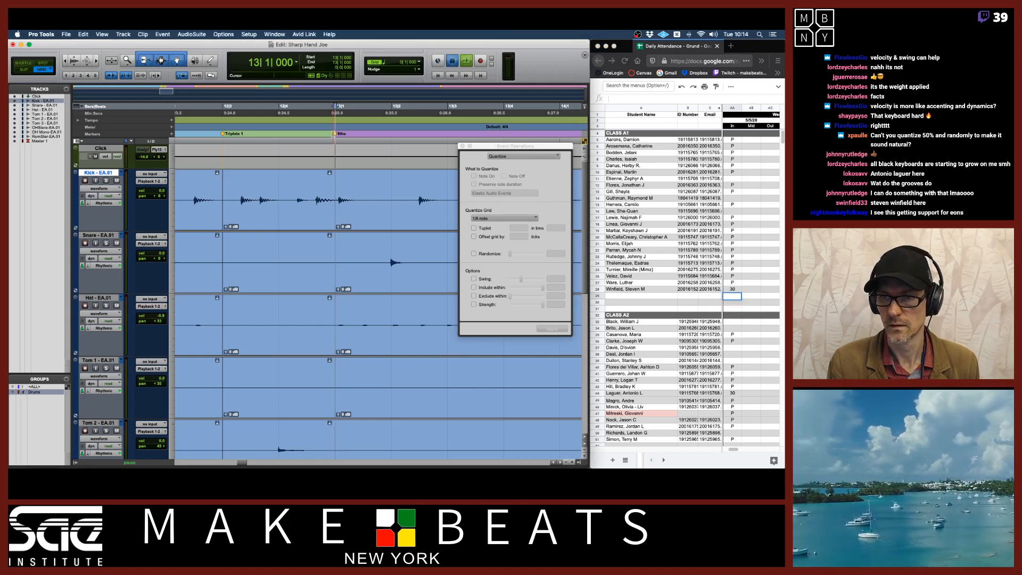
key("space")
left_click(352, 227)
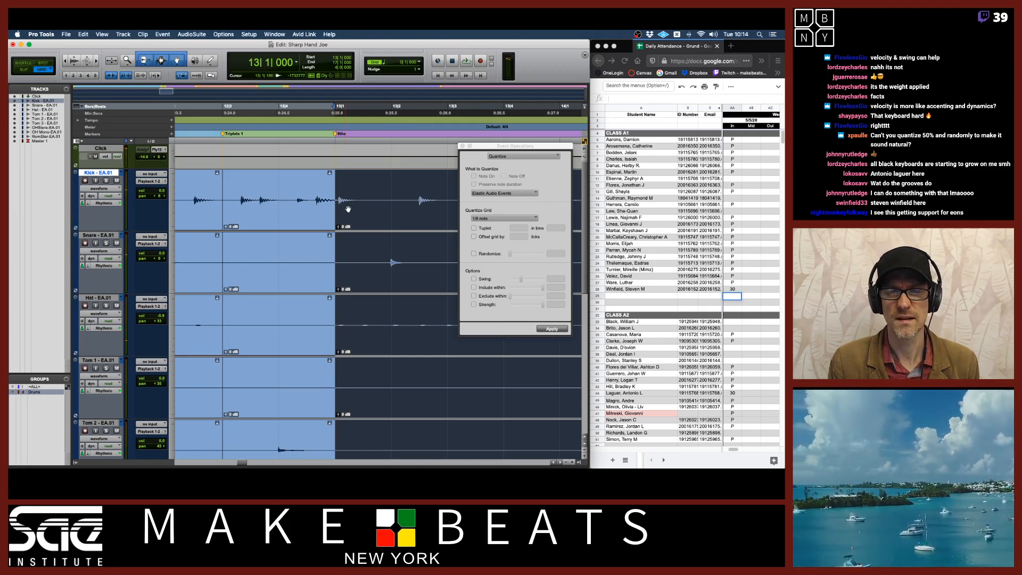
key("Right")
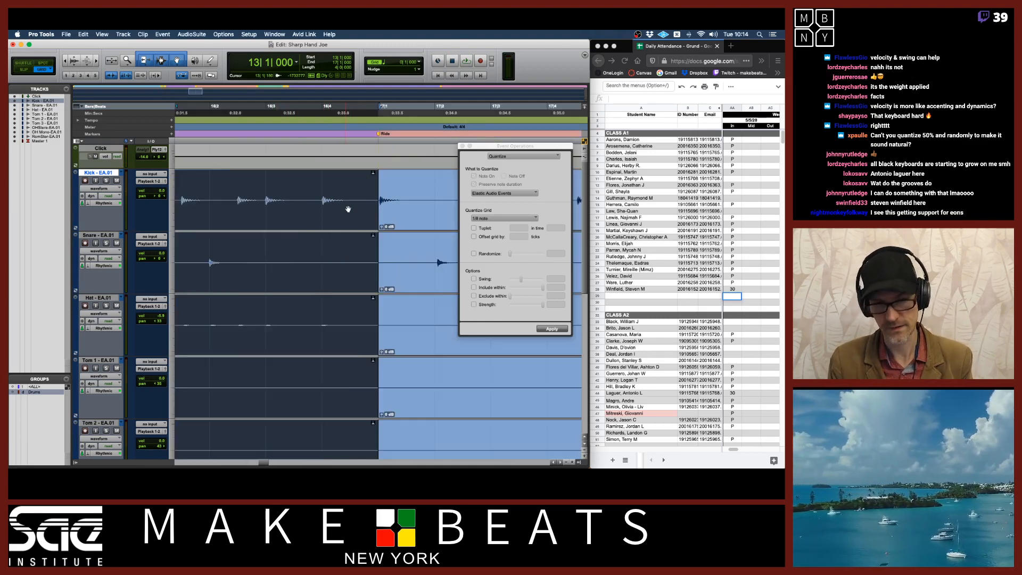
left_click(416, 211)
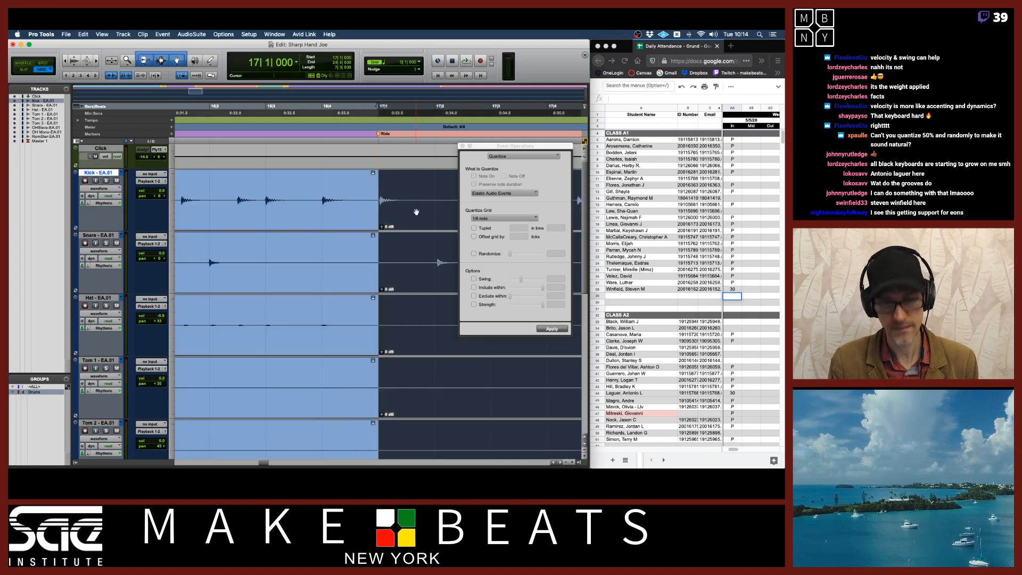
key("r")
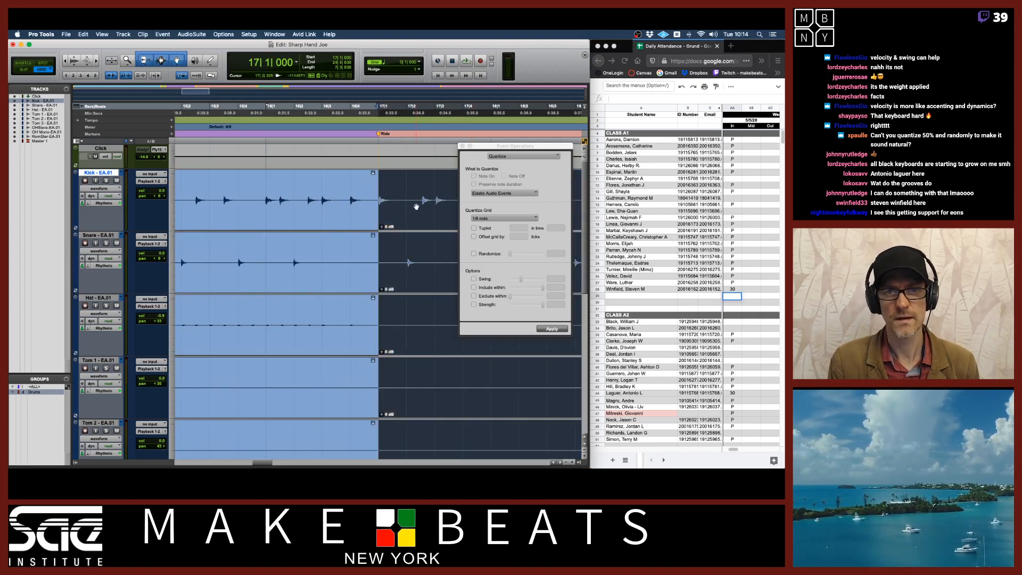
Play the selection and apply the straight 1/8-note quantize to it
key("space")
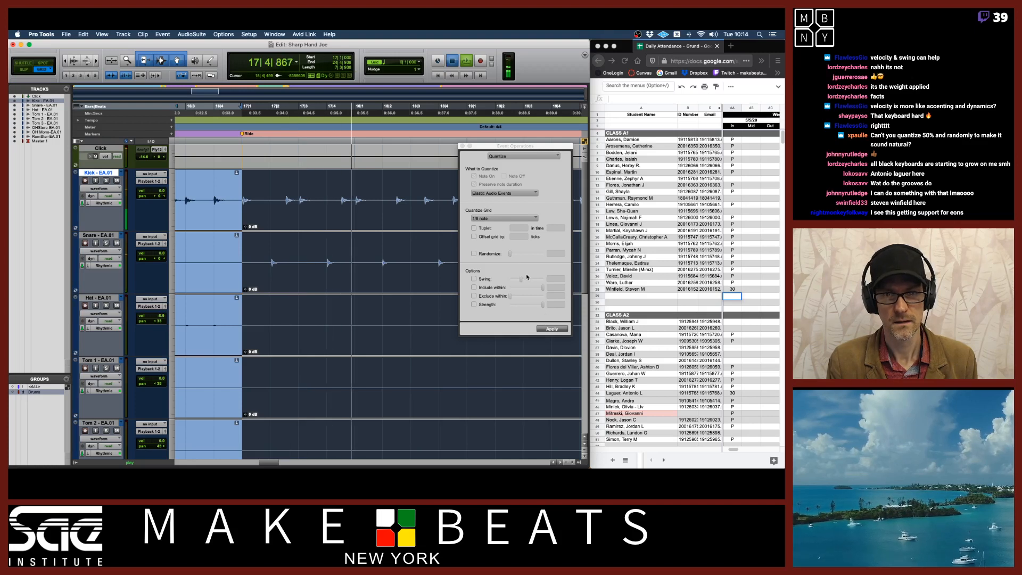
key("space")
left_click(551, 330)
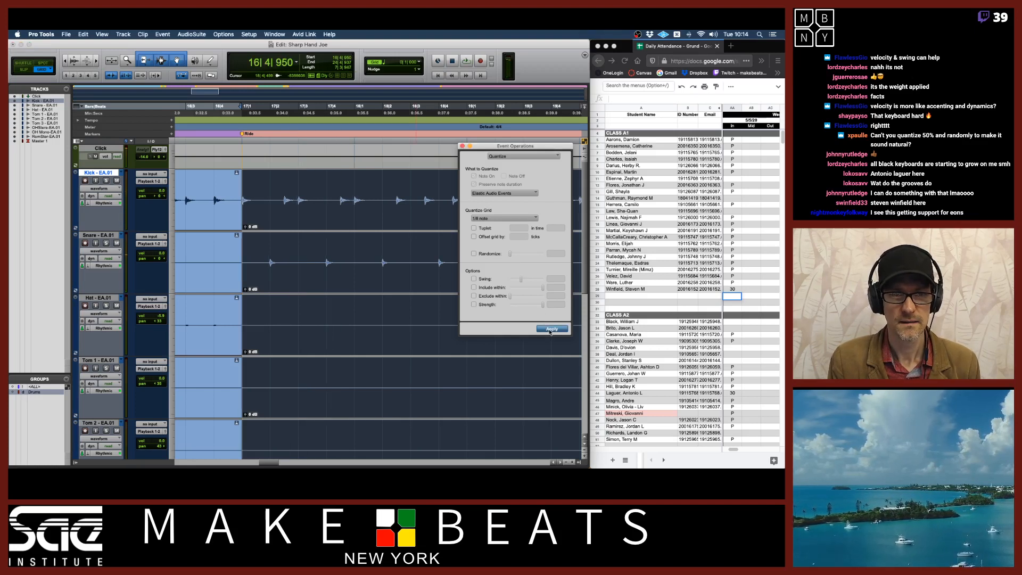
Switch the drum tracks between the original EA playlist and the quantized EA.01 playlist and compare their playback
left_click(122, 174)
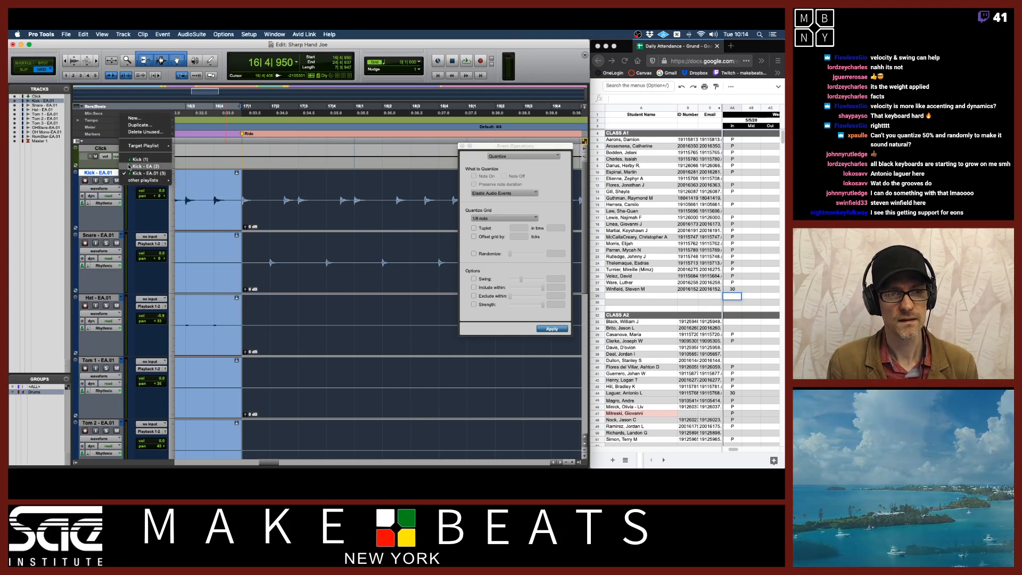
key("super+z")
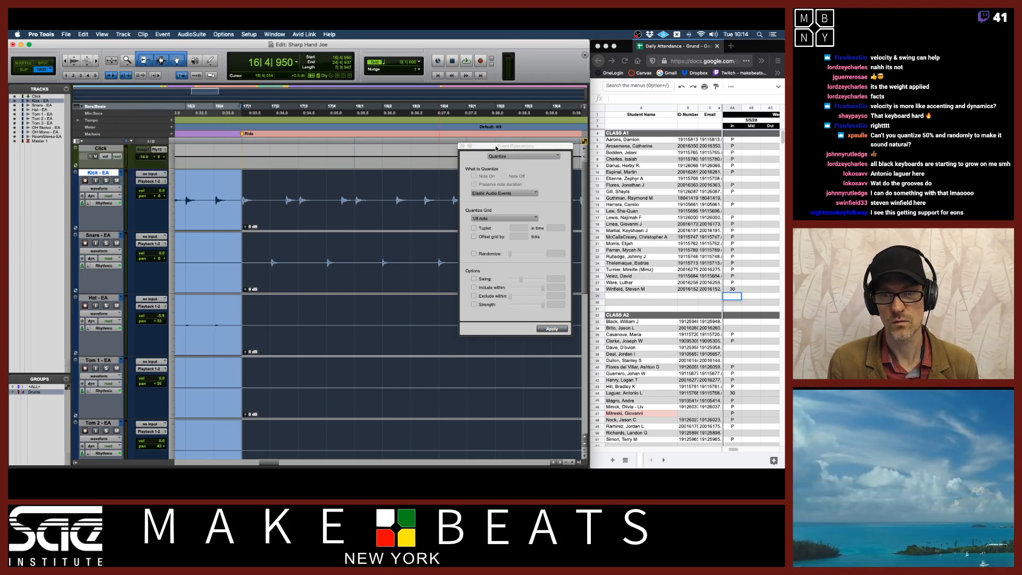
key("space")
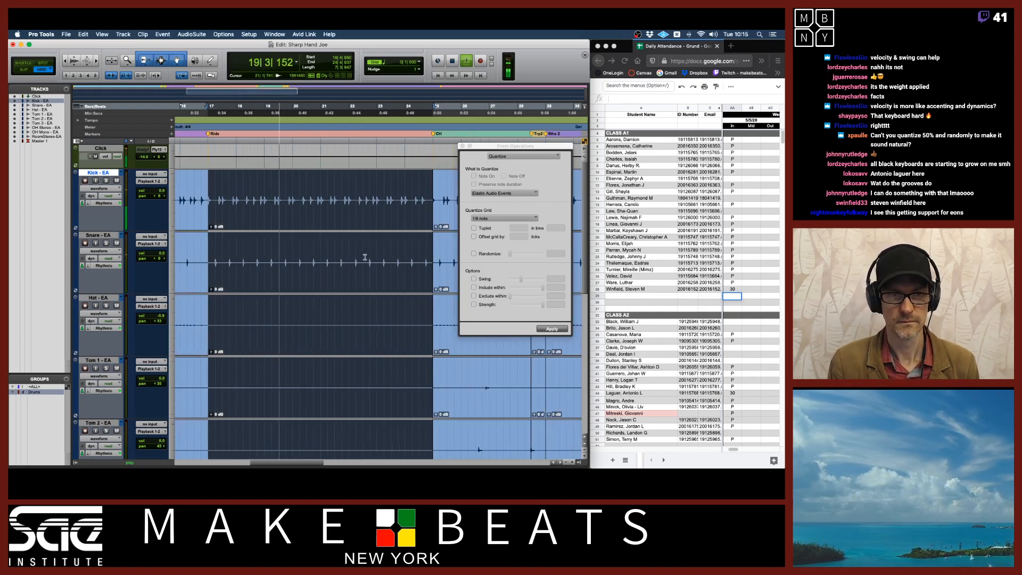
key("space")
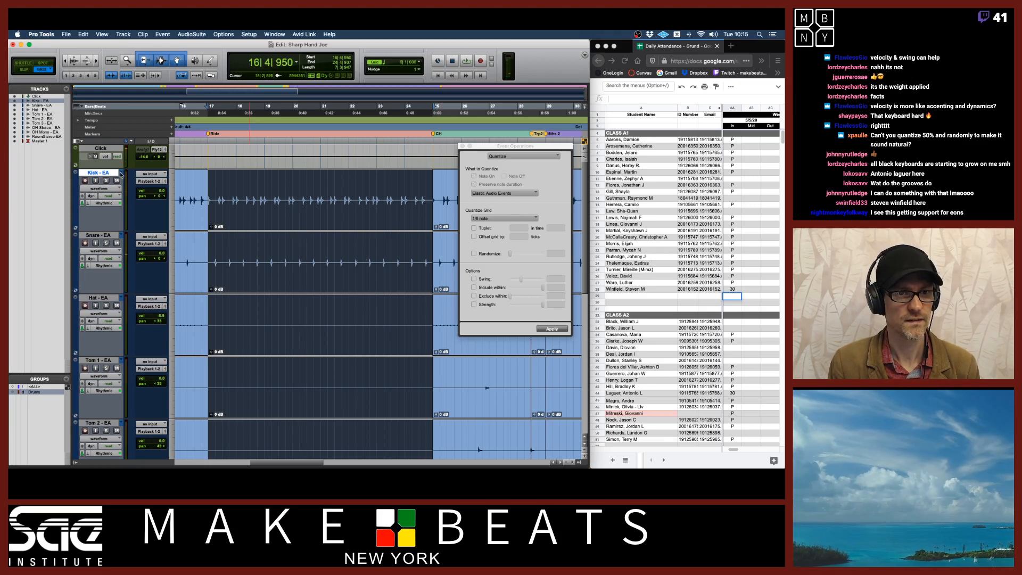
key("space")
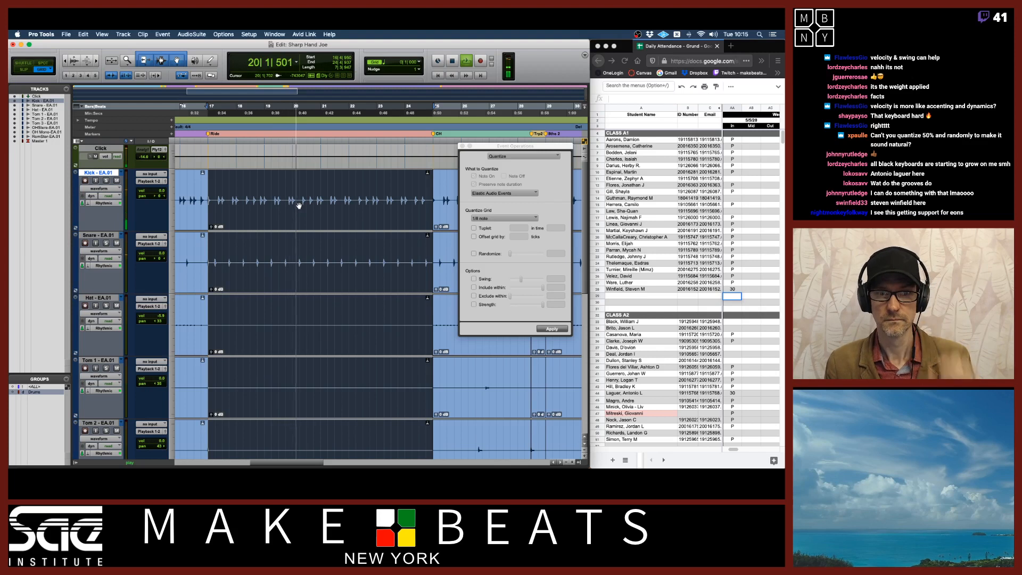
key("space")
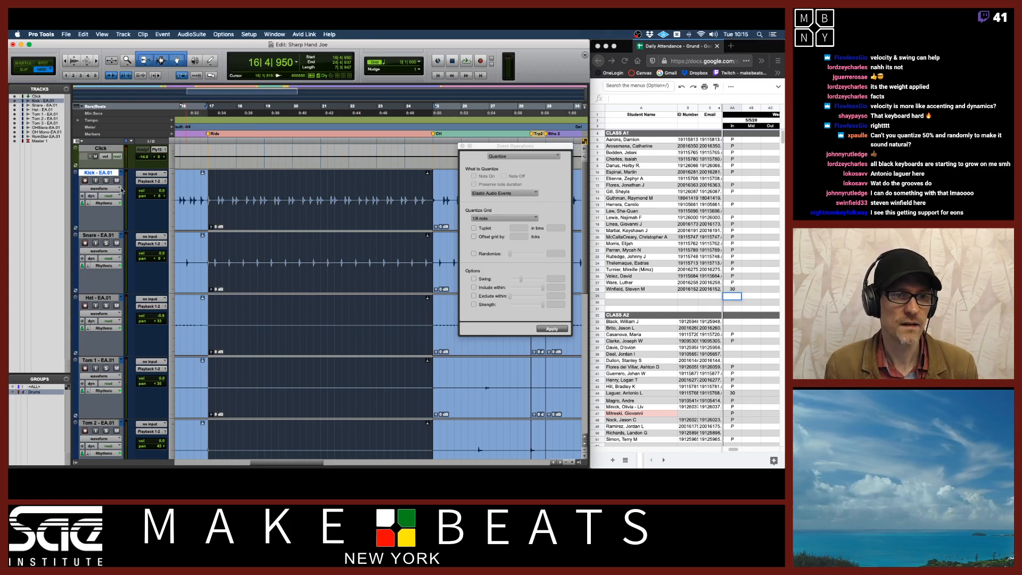
Set the kick track's Elastic Audio algorithm to Polyphonic and play the section back
left_click(89, 205)
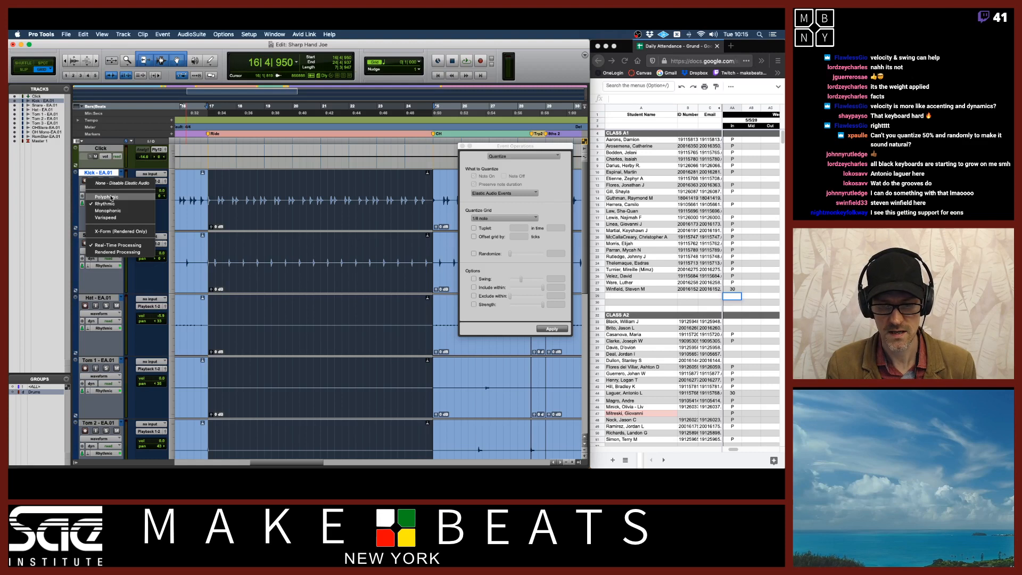
left_click(111, 197)
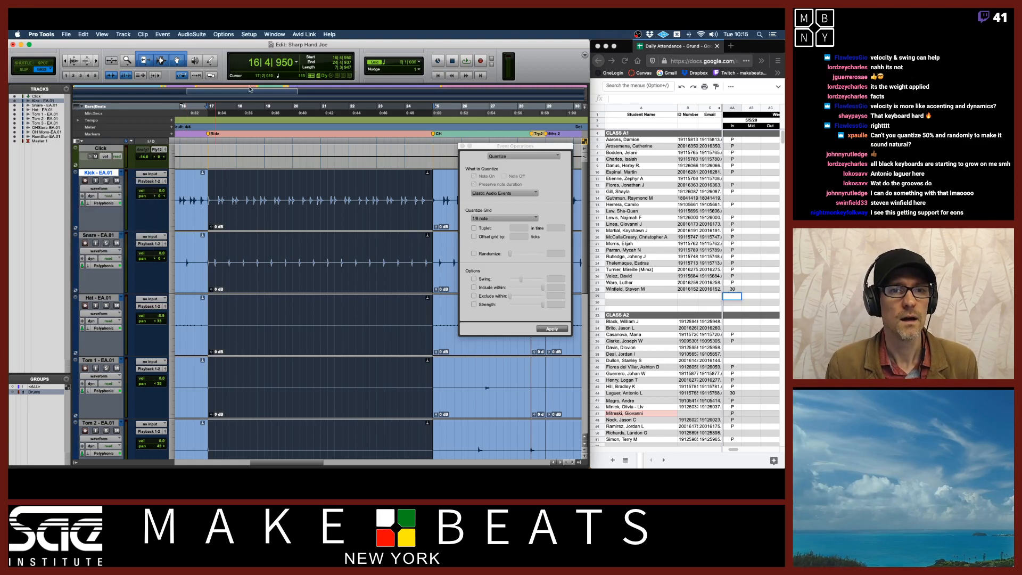
key("space")
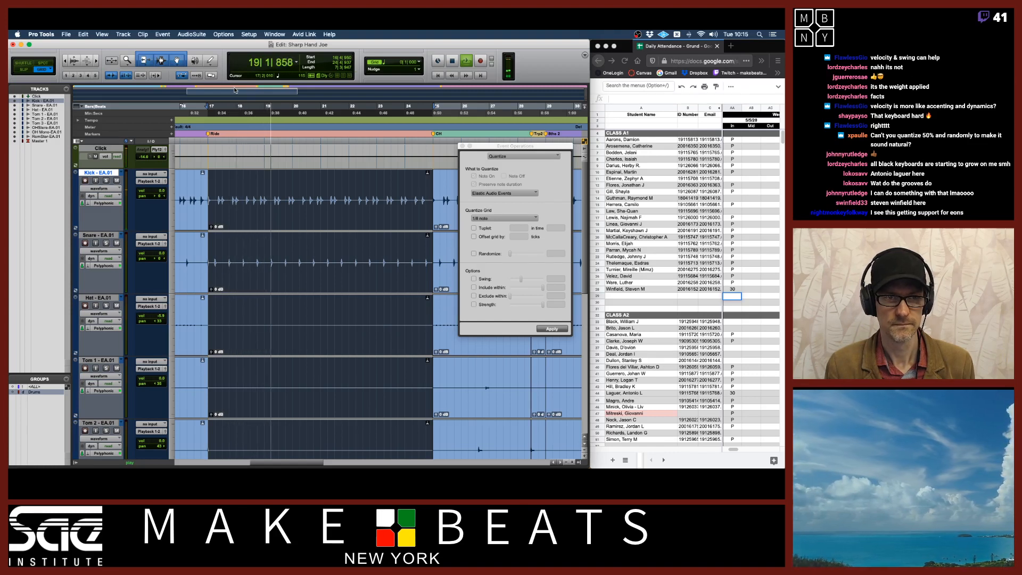
left_click(95, 157)
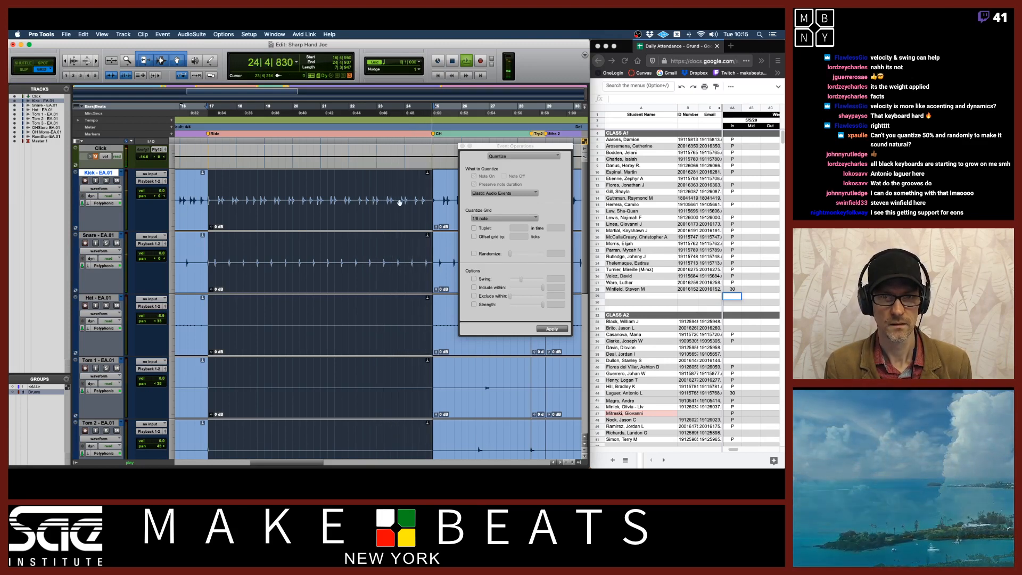
key("space")
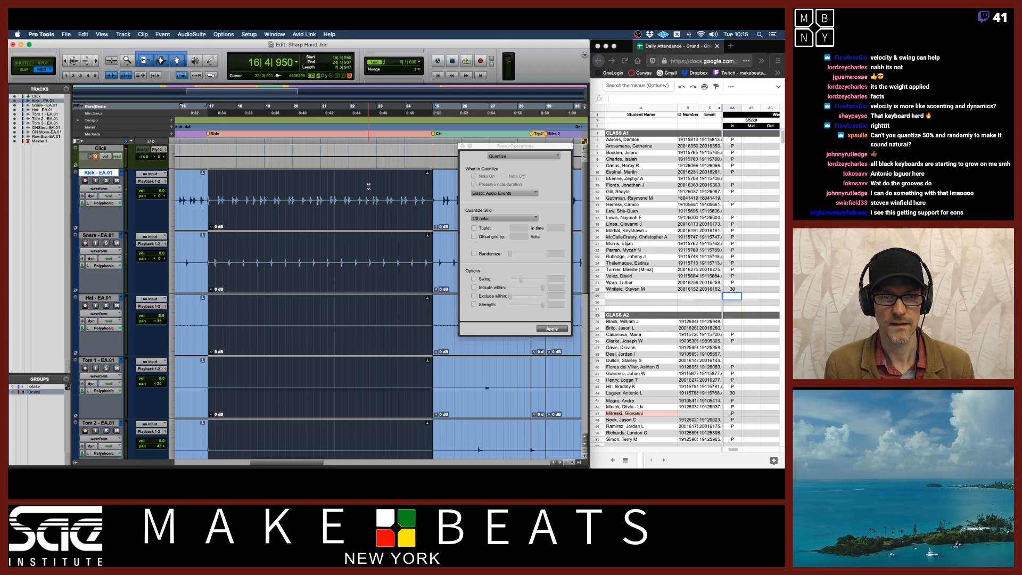
Select the drum section around bar 24, apply the 1/8-note quantize, and play it back
scroll(369, 186, "right", 5)
left_click(302, 222)
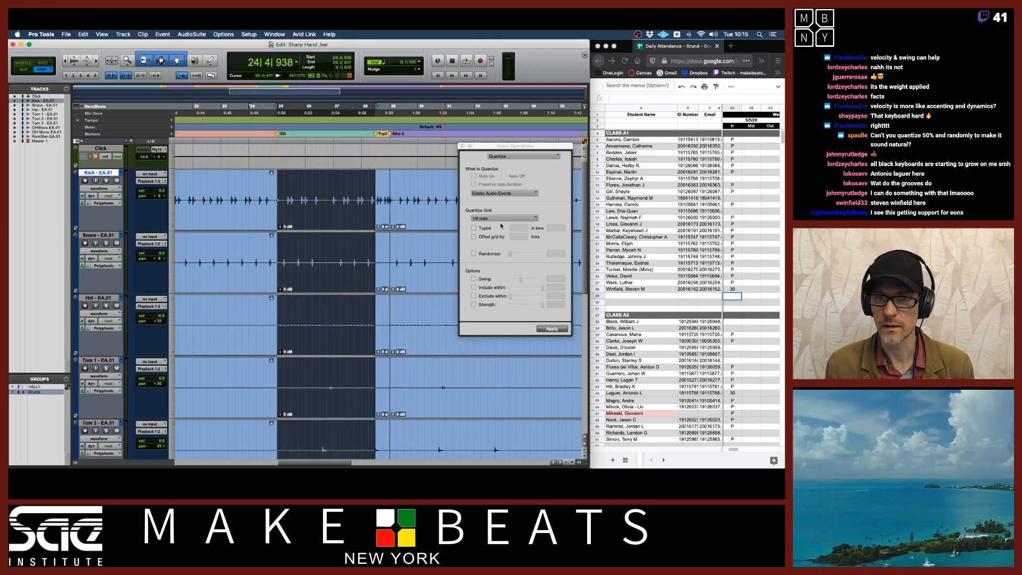
left_click(554, 329)
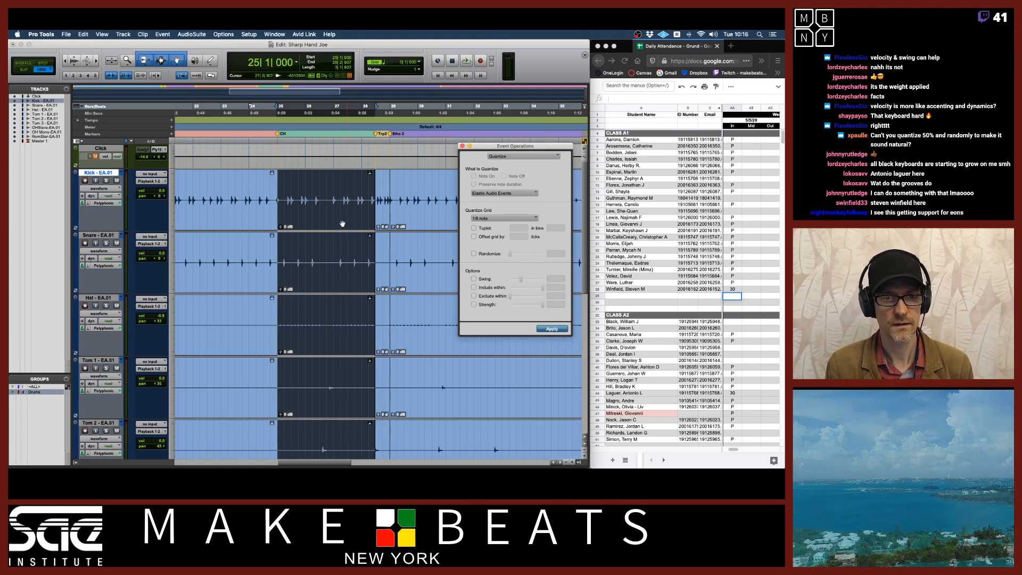
key("space")
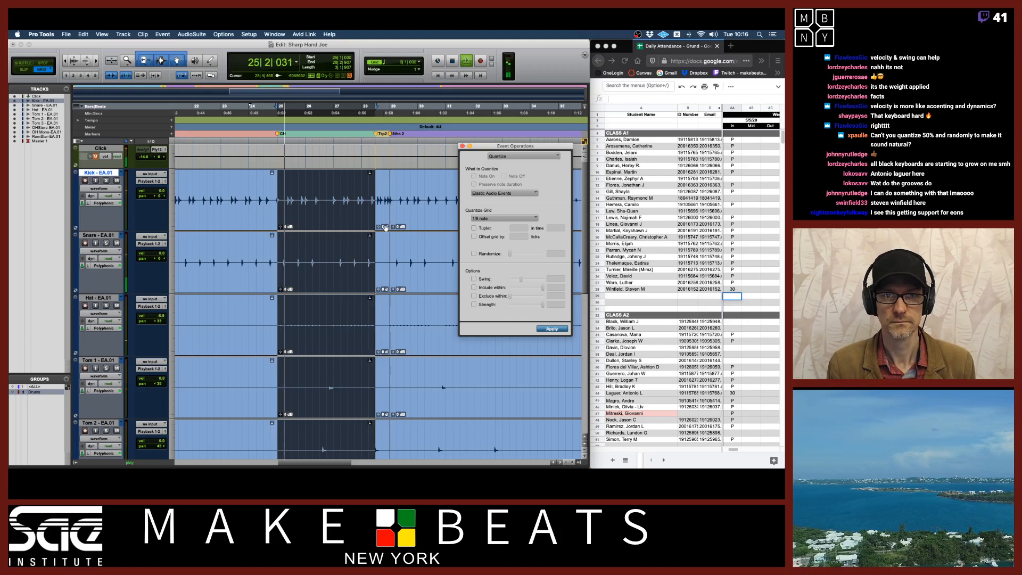
key("space")
Select about one bar around bar 28 and re-enable the 3-in-2 tuplet for the quantize grid
left_click(392, 137, "shift")
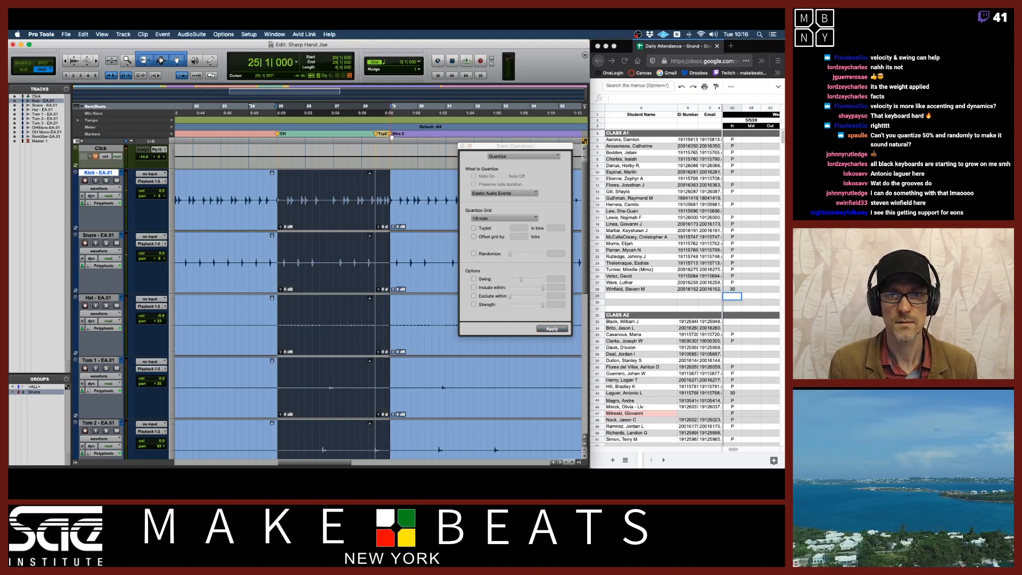
left_click_drag(362, 112, 391, 113)
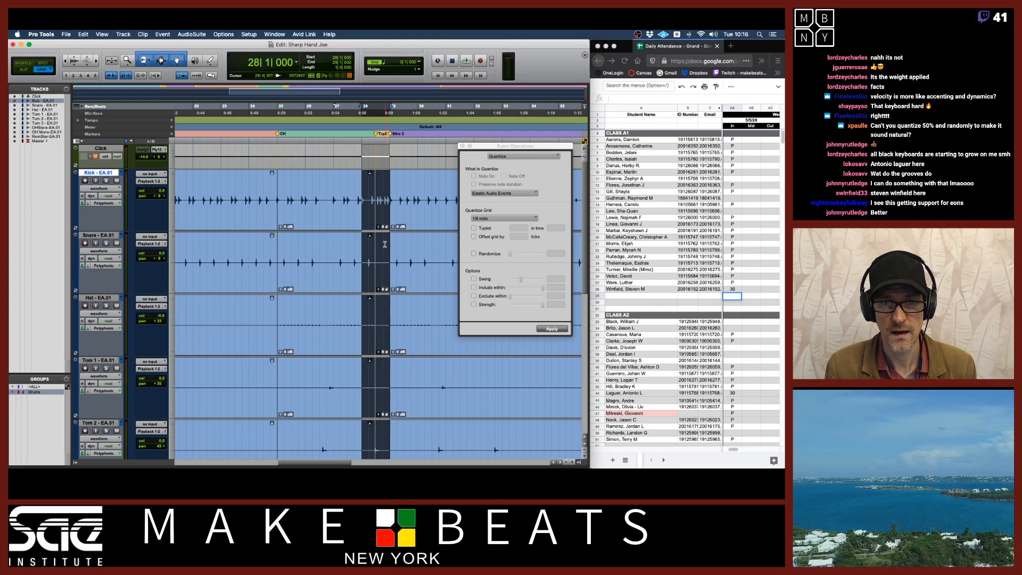
left_click(380, 199)
left_click(380, 216)
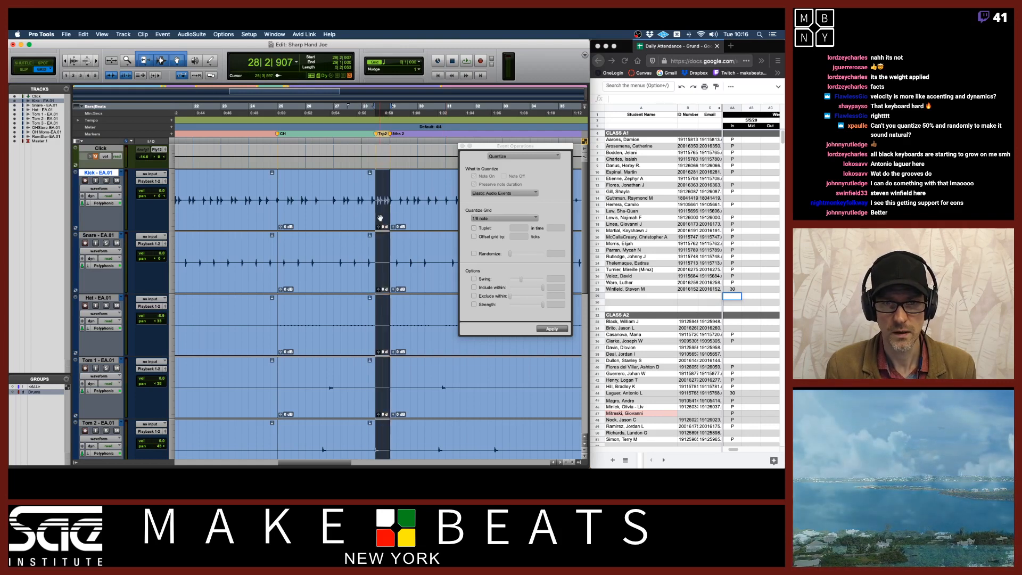
left_click(473, 228)
left_click(474, 228)
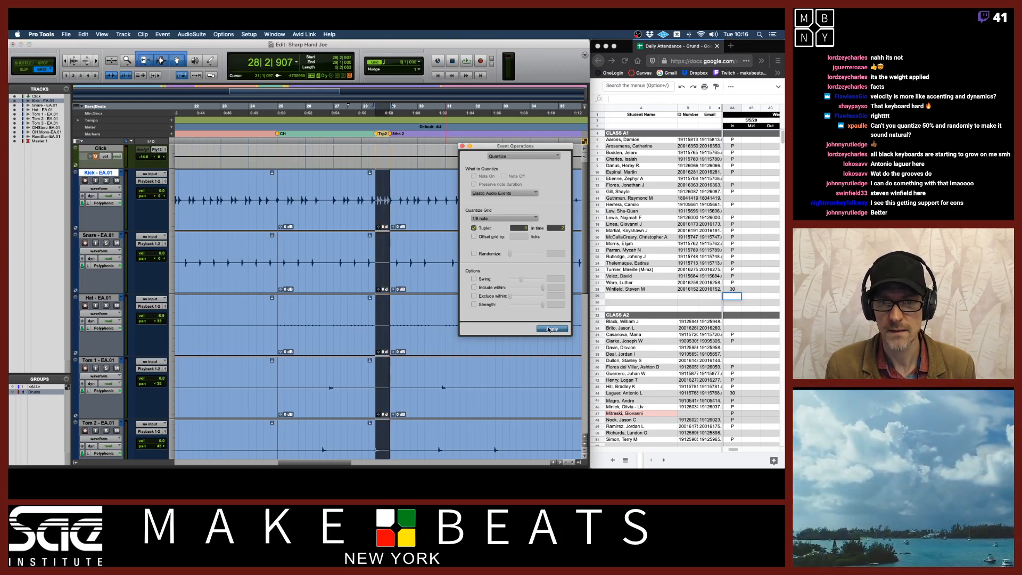
left_click_drag(360, 114, 387, 114)
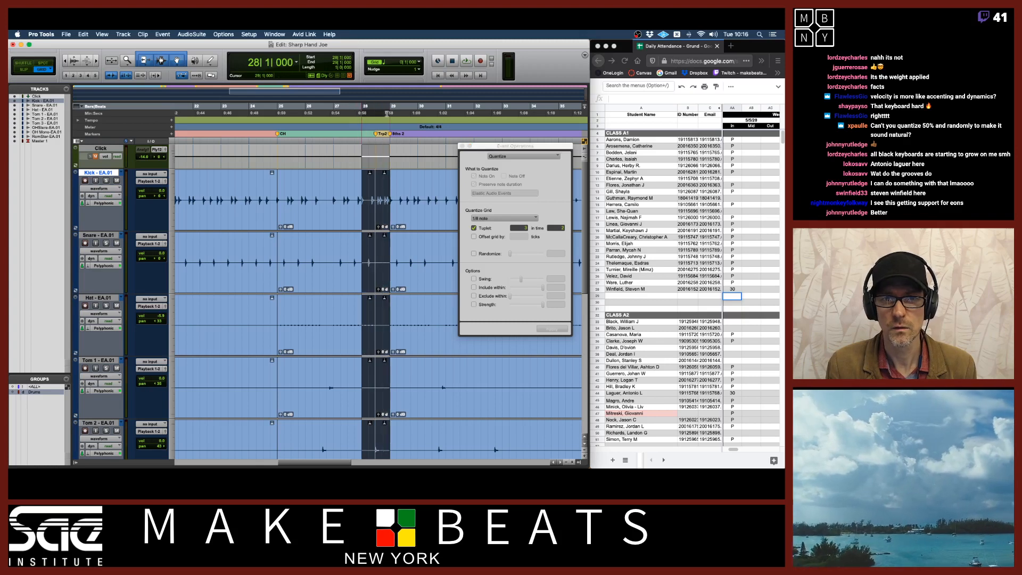
Play the drums, select the section from bar 29 onward, turn off the tuplet, apply the 1/8-note quantize and play it back
key("space")
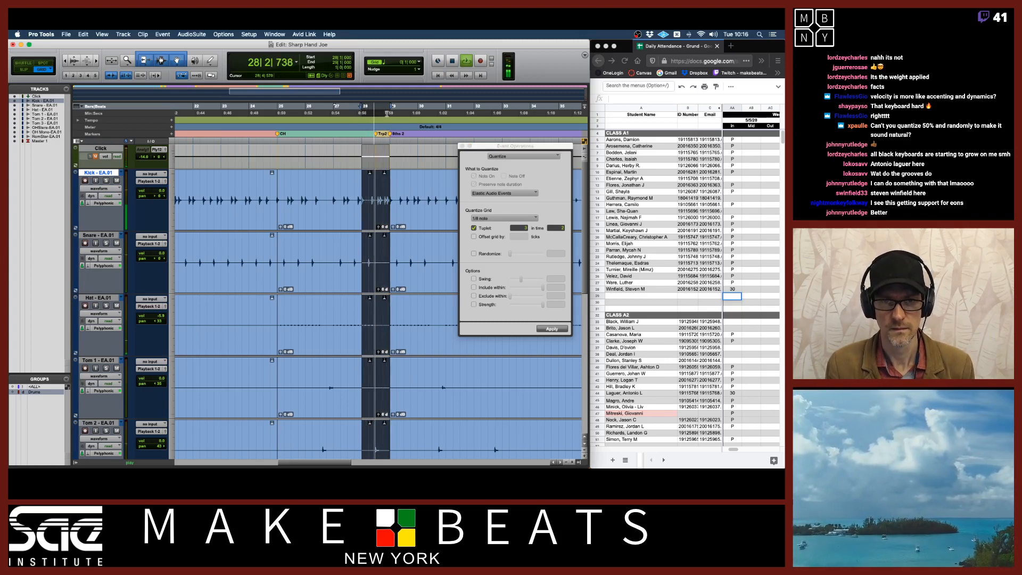
key("space")
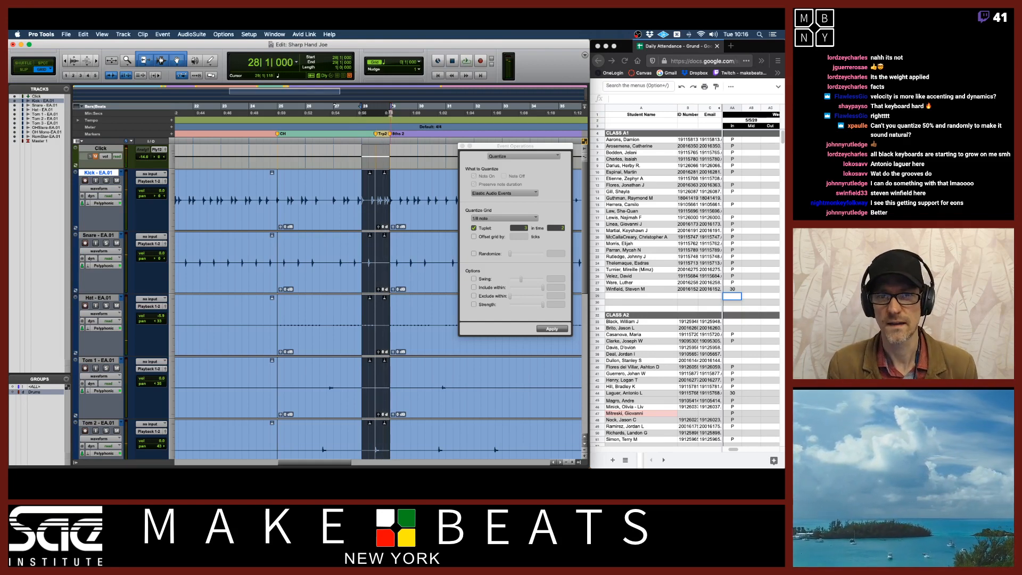
left_click(391, 114)
scroll(403, 271, "right", 1)
scroll(403, 271, "right", 10)
left_click(386, 228)
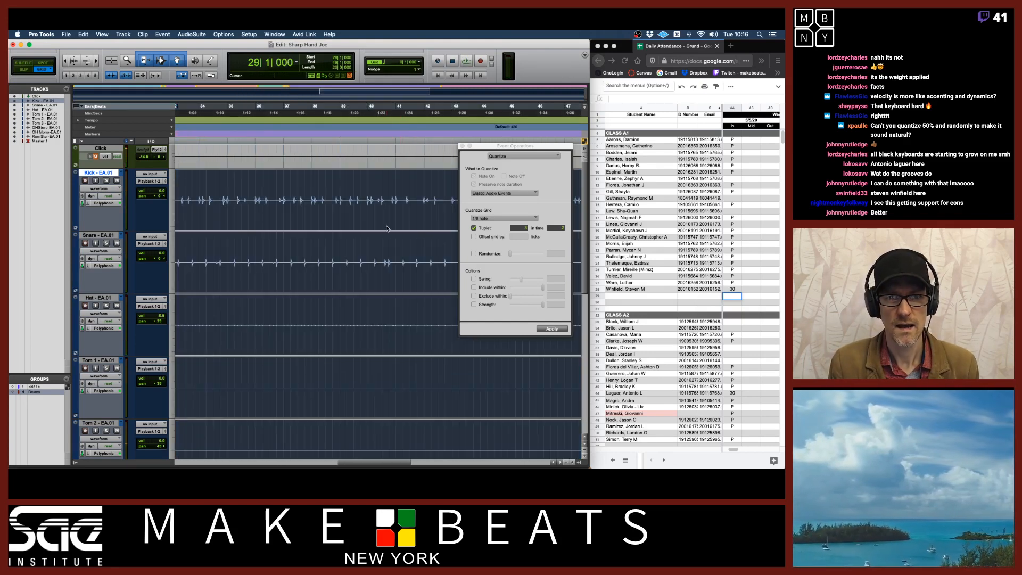
scroll(386, 228, "down", 4)
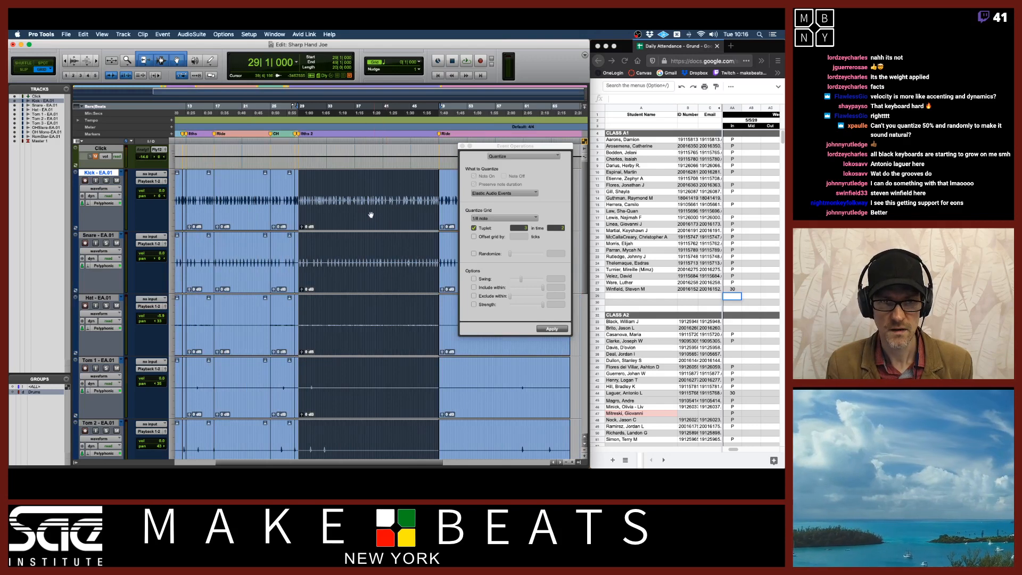
key("t")
left_click(473, 228)
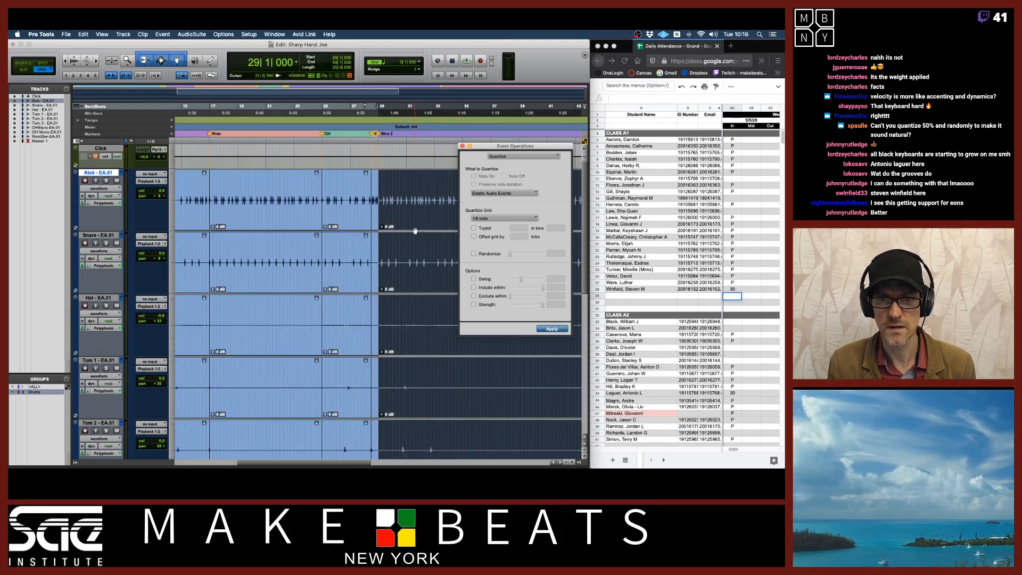
scroll(415, 231, "right", 6)
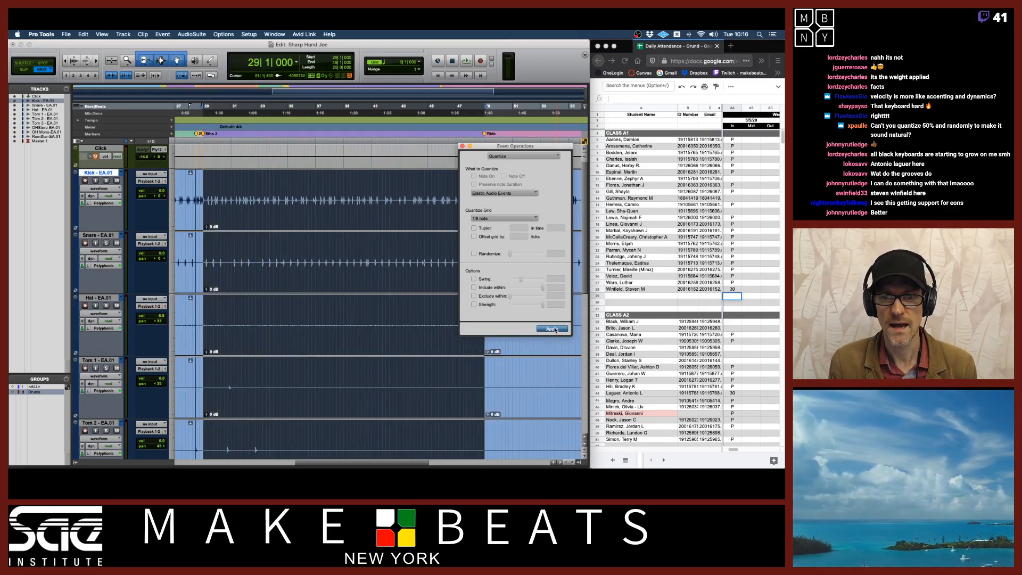
left_click(554, 329)
key("space")
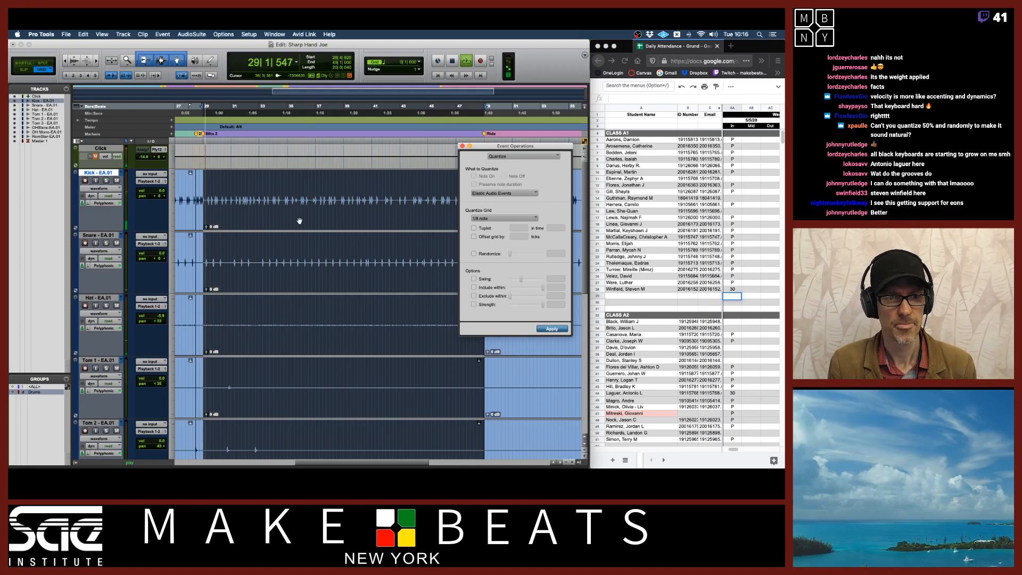
key("space")
Switch the drum tracks to the original EA playlist, play it, and switch back to the EA.01 playlist
left_click(121, 174)
left_click(143, 167)
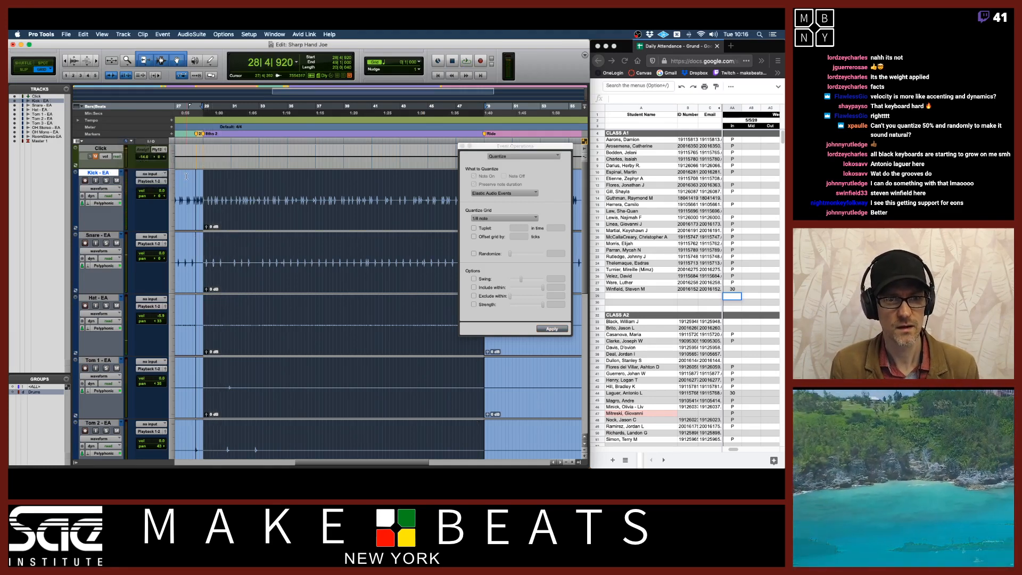
key("space")
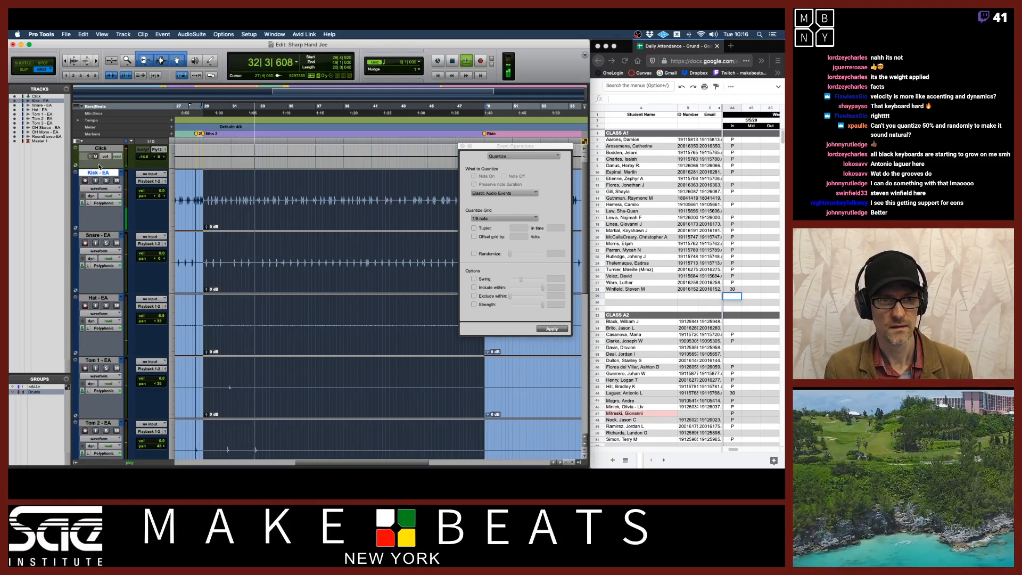
key("space")
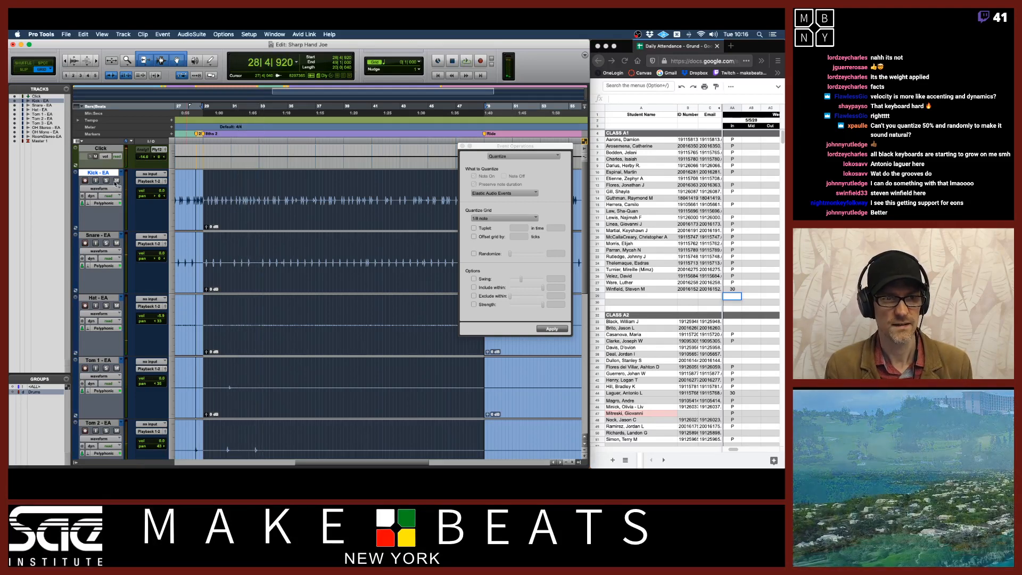
left_click(120, 173)
left_click(128, 179)
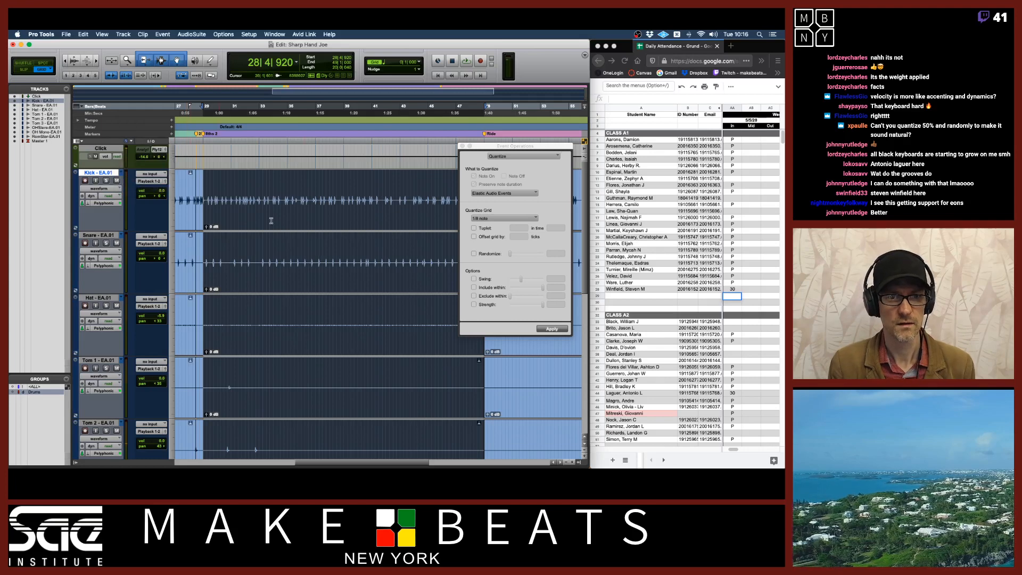
Move the Event Operations window aside, play the quantized drums further into the song, and close the window
left_click_drag(490, 147, 317, 219)
key("space")
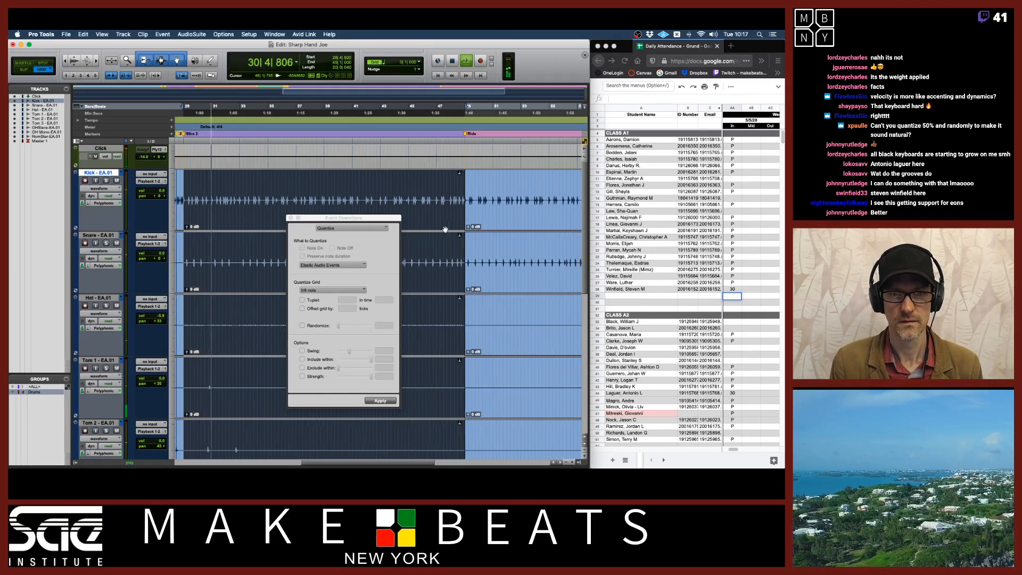
scroll(445, 228, "right", 6)
key("space")
left_click(253, 220)
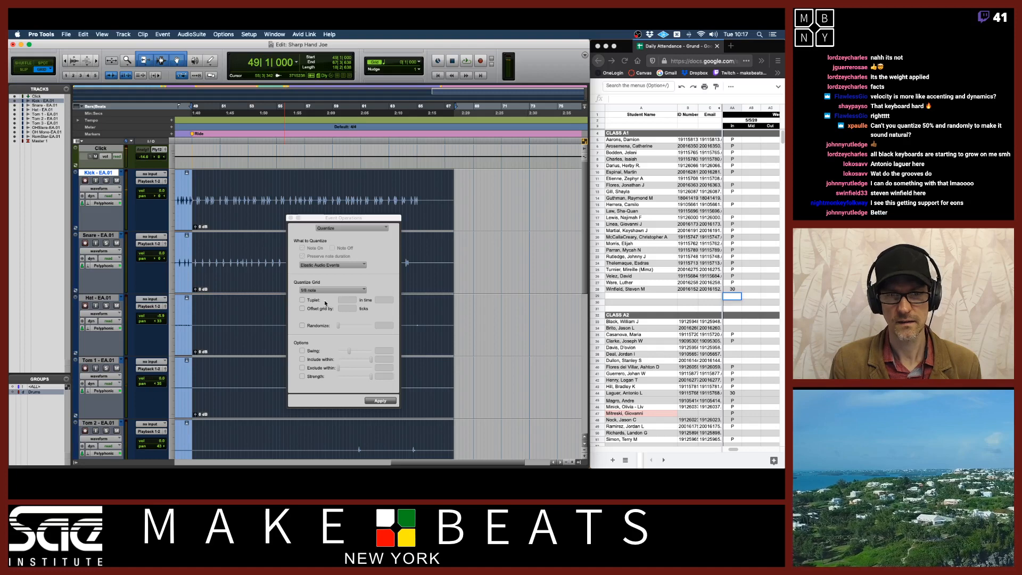
left_click(376, 403)
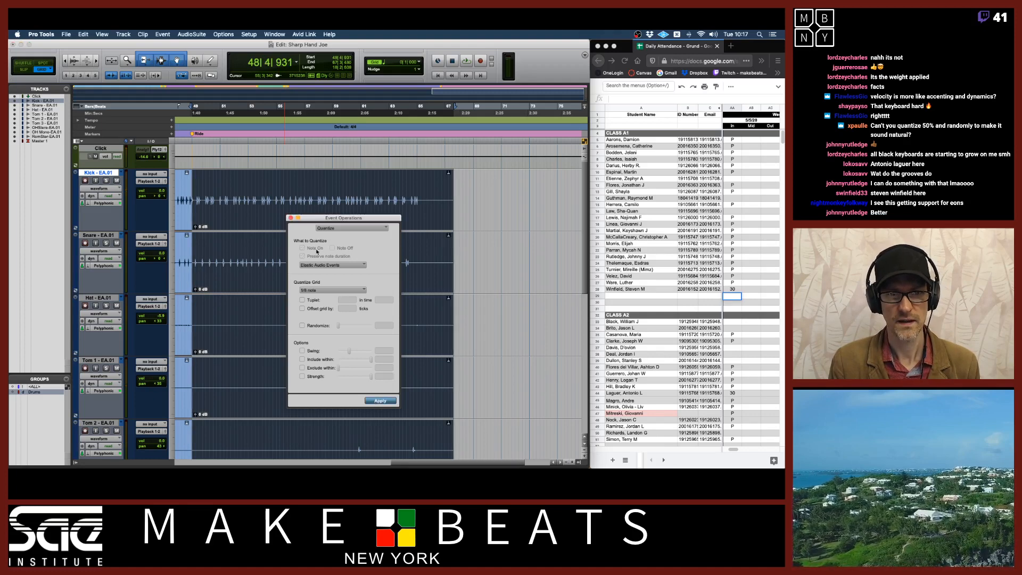
left_click(290, 218)
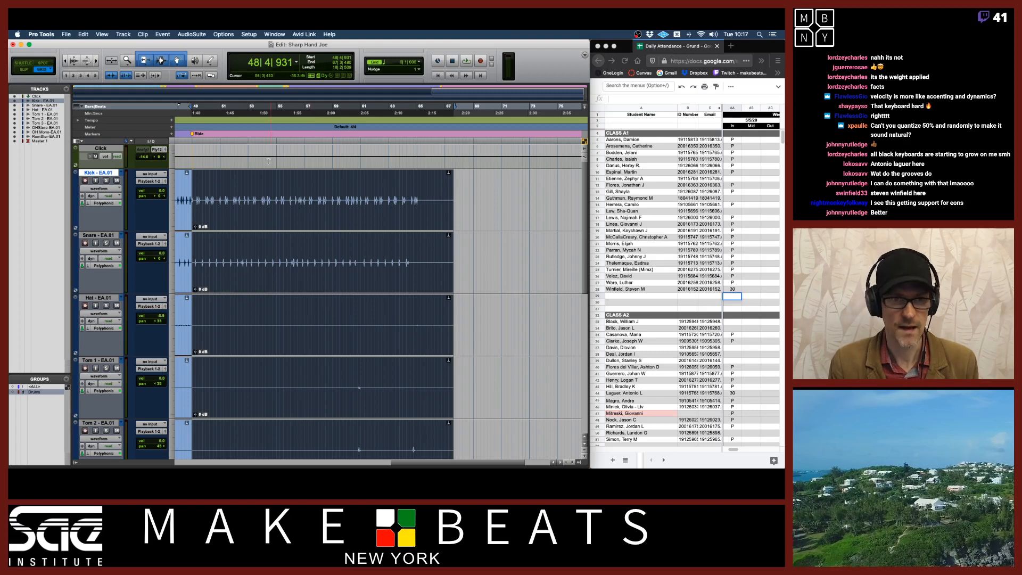
key("space")
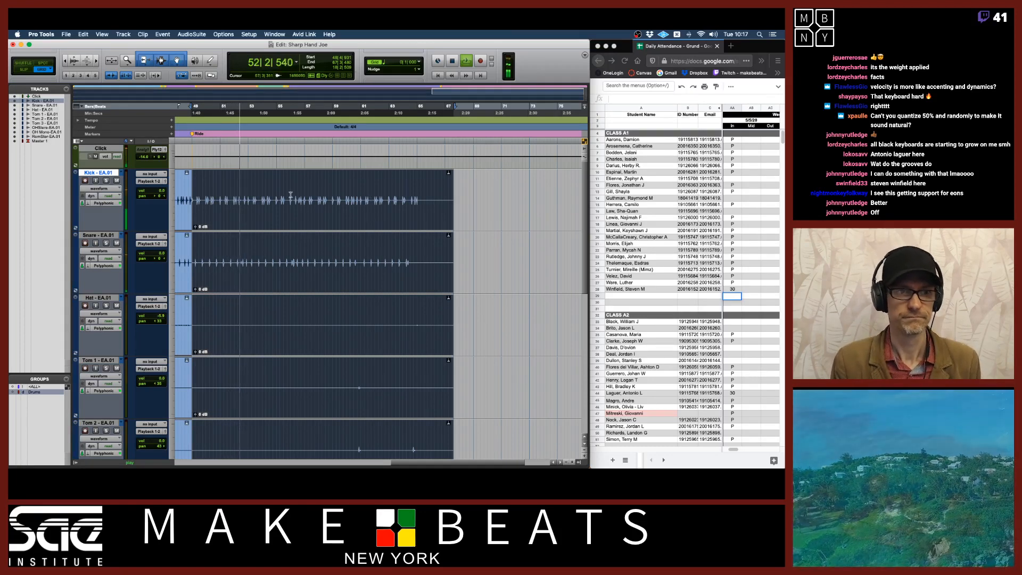
key("space")
Zoom in on the triplet passage around bar 12 across all drum tracks to inspect the hit timing
scroll(293, 209, "left", 10)
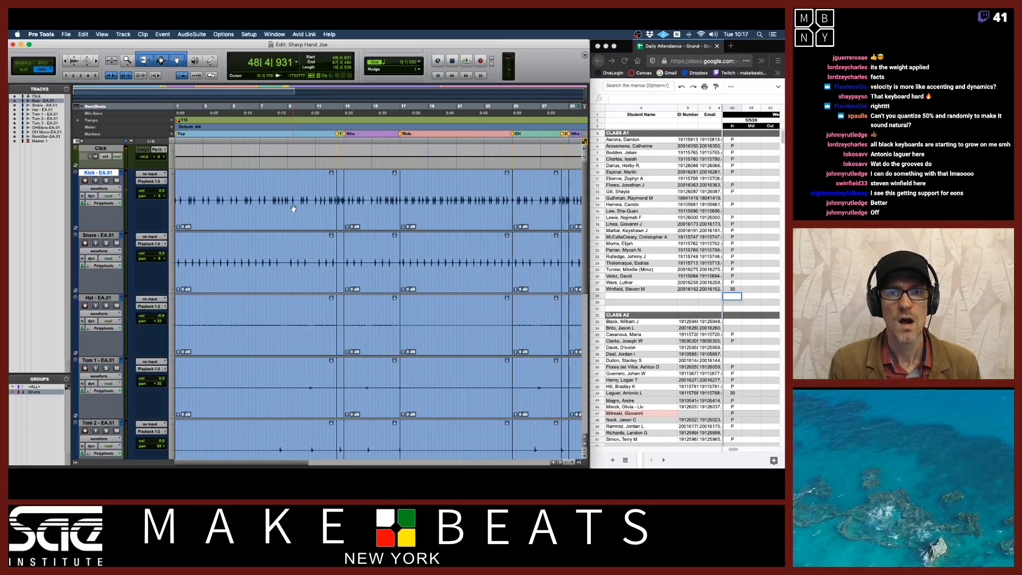
left_click(343, 218)
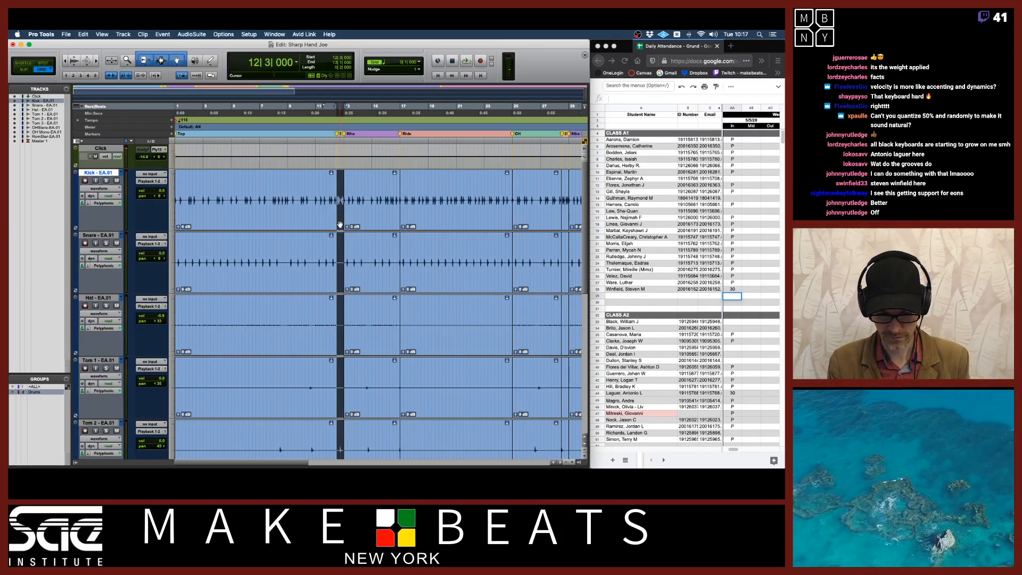
key("super+bracketright")
key("super+bracketright")
key("super+bracketright")
key("super+bracketright")
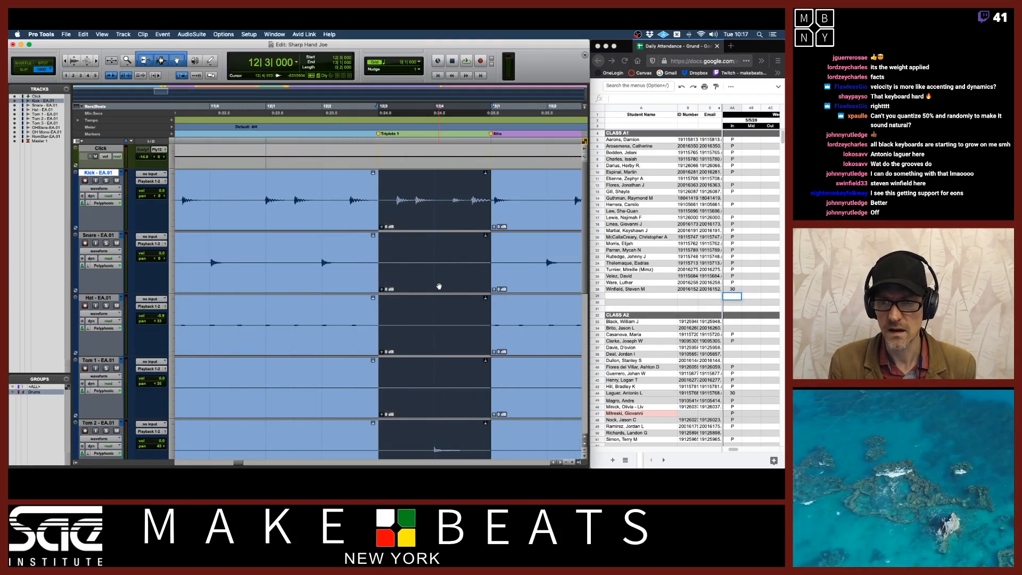
key("super+bracketright")
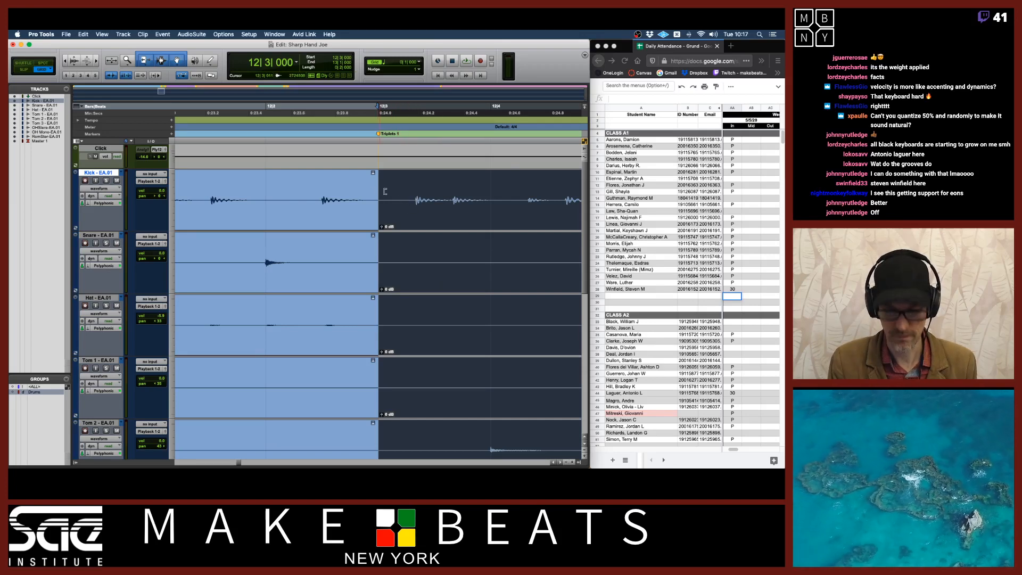
key("super+bracketleft")
scroll(396, 228, "down", 6)
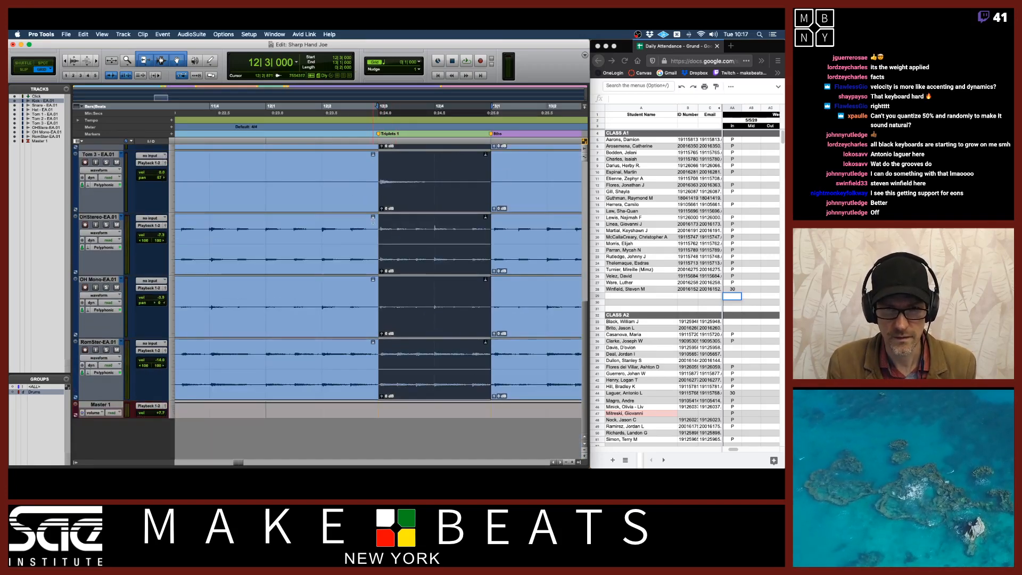
key("super+bracketright")
key("super+bracketright")
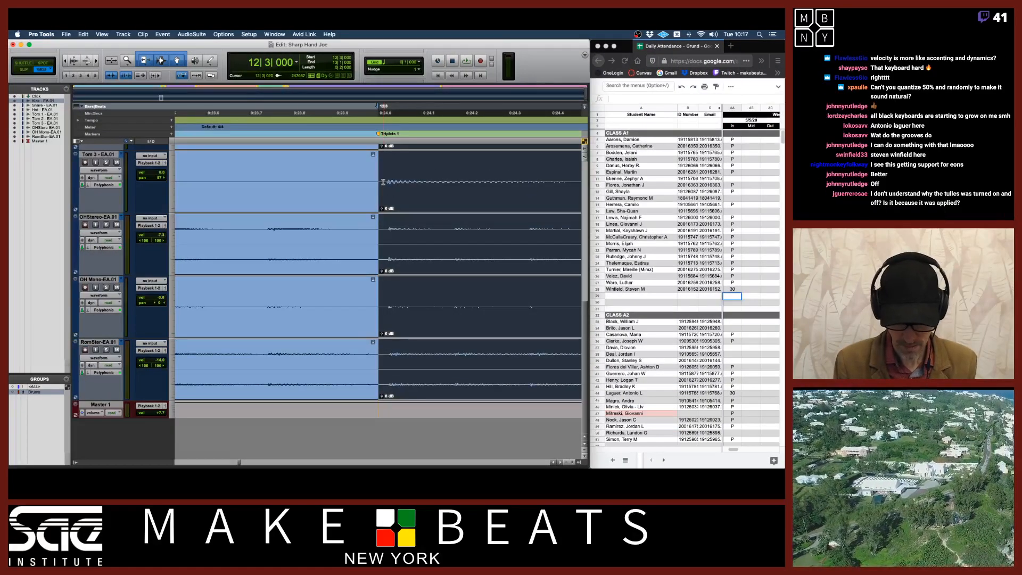
key("alt+0")
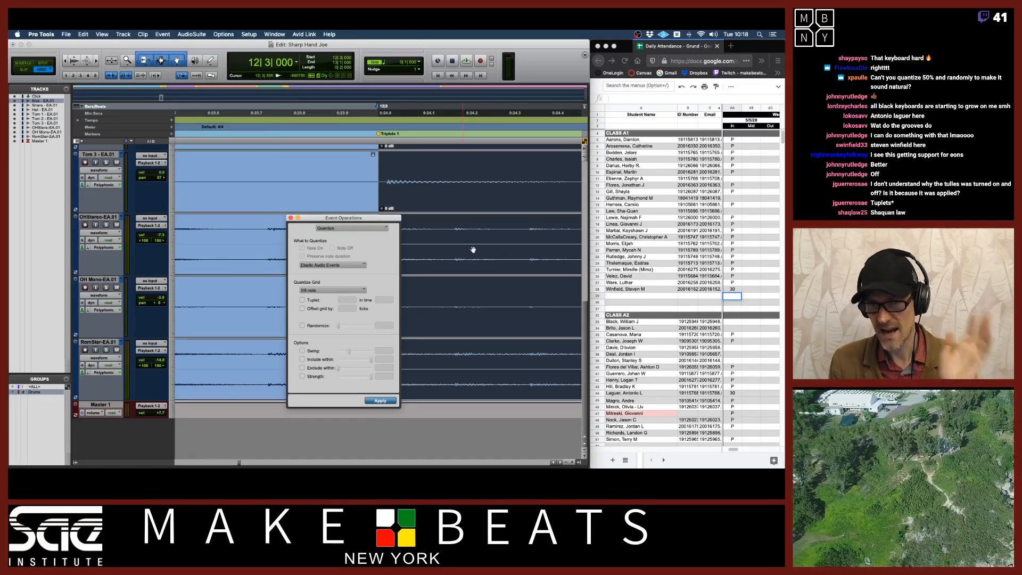
Switch to the attendance spreadsheet and enter 45 in a student's attendance cell
left_click(731, 212)
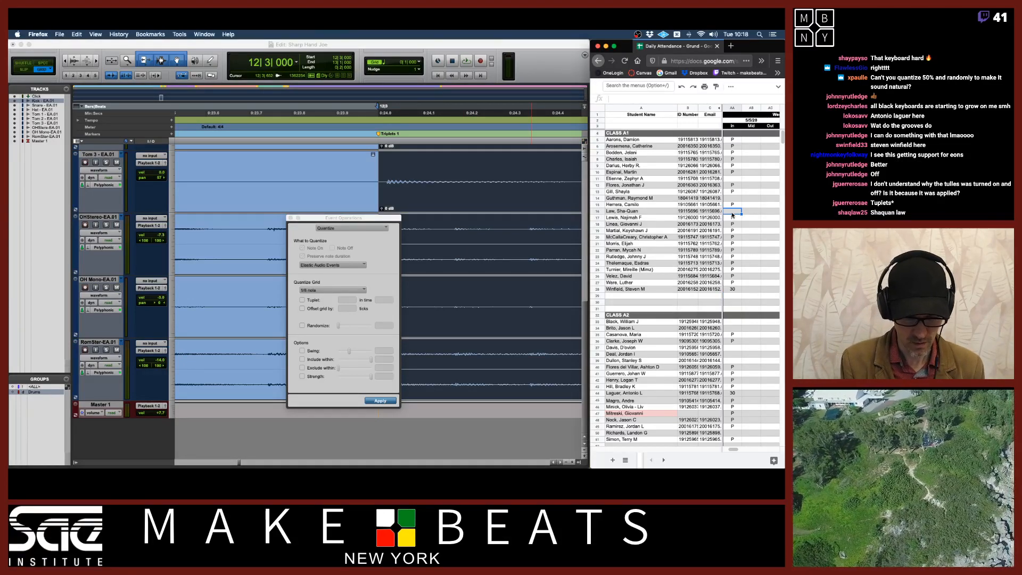
type("45")
key("Return")
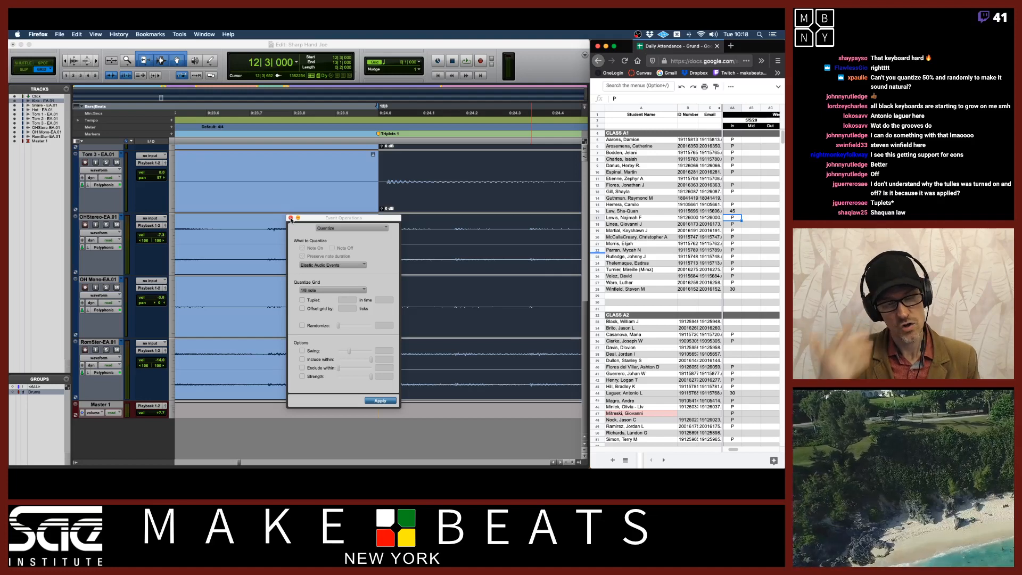
key("BackSpace")
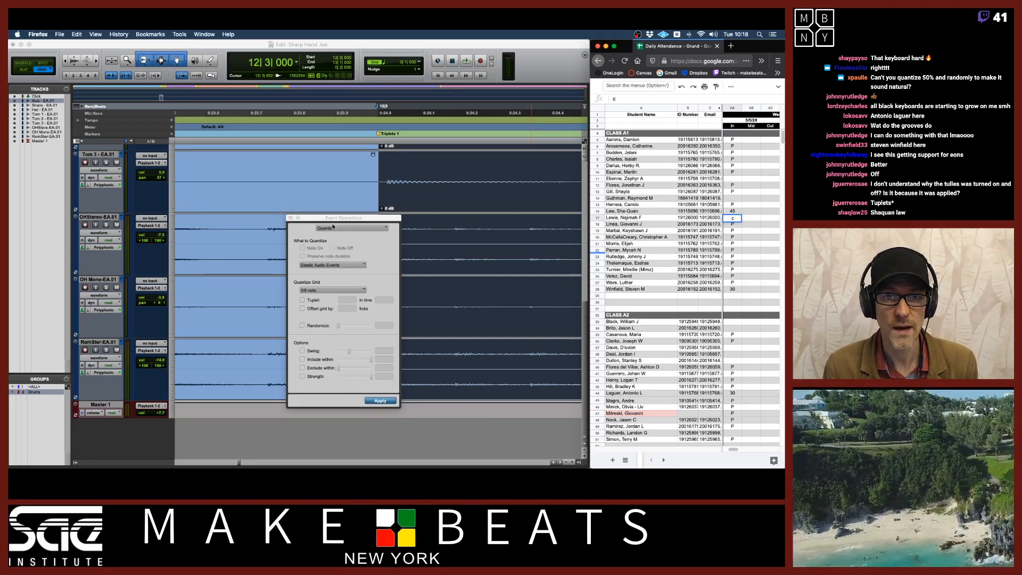
Close the Event Operations window and switch the drum tracks' view to Analysis and then to Warp
left_click(294, 218)
left_click(291, 218)
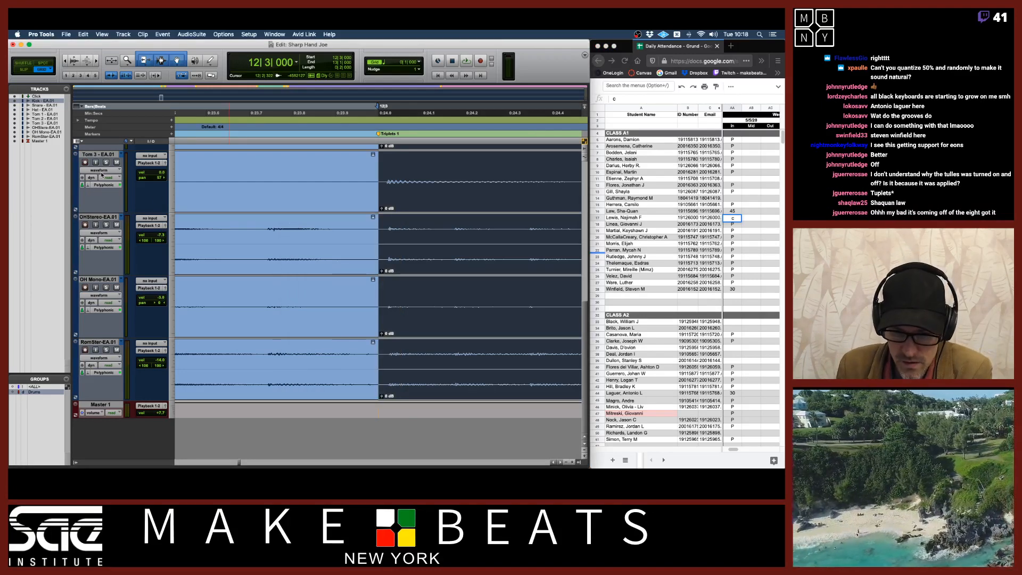
left_click(101, 171)
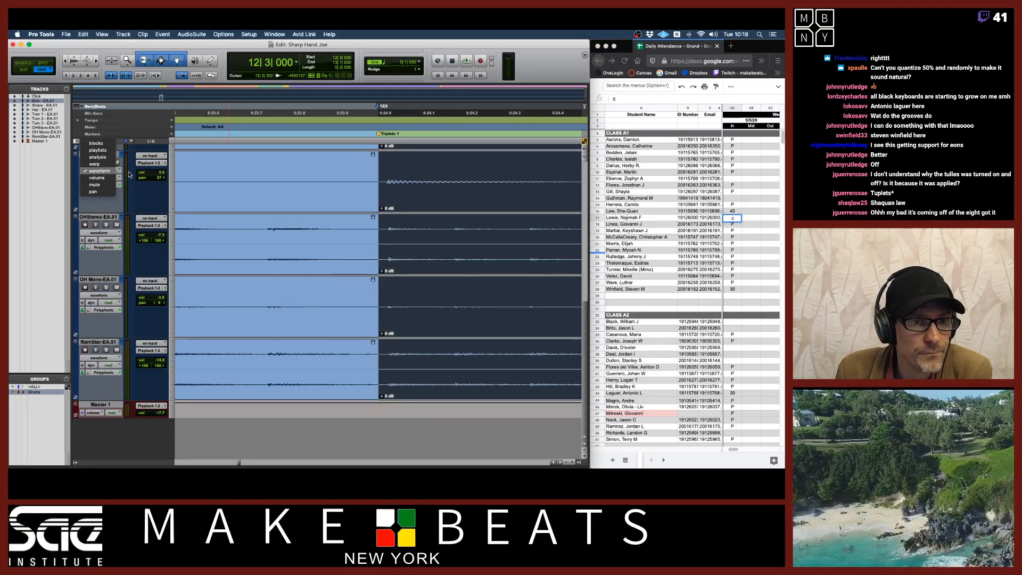
left_click(101, 158, "alt")
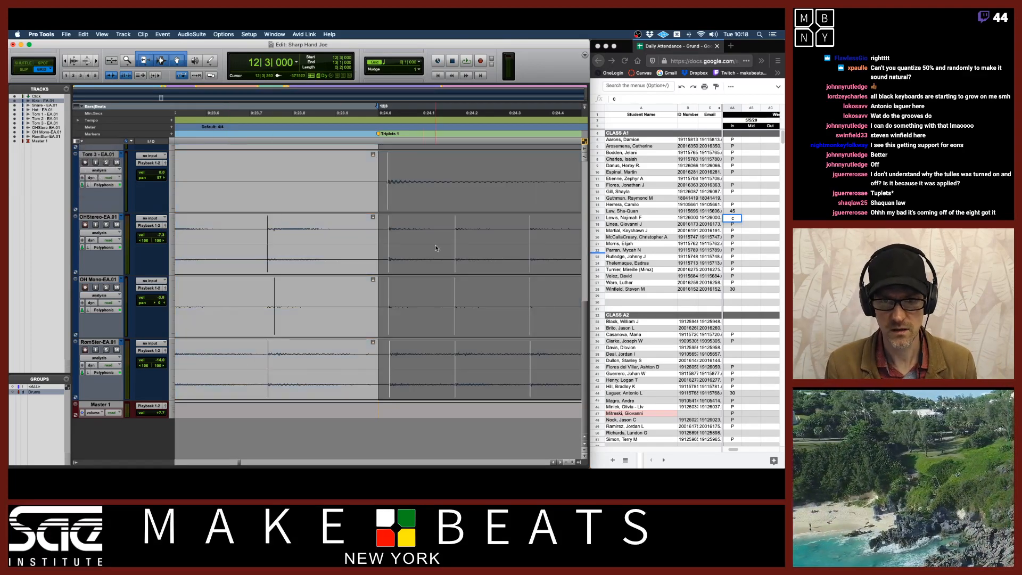
left_click(100, 171)
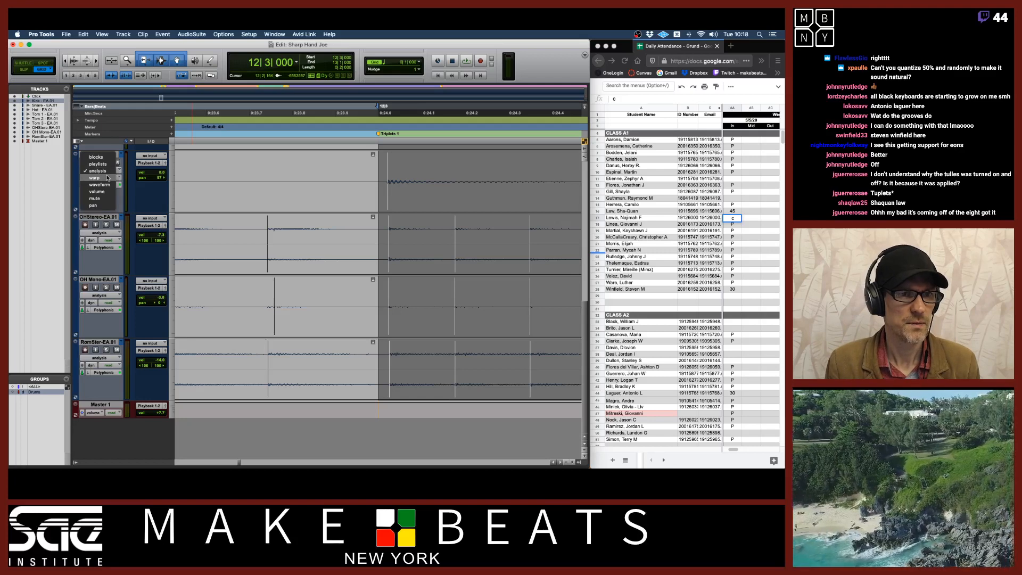
left_click(101, 177, "alt")
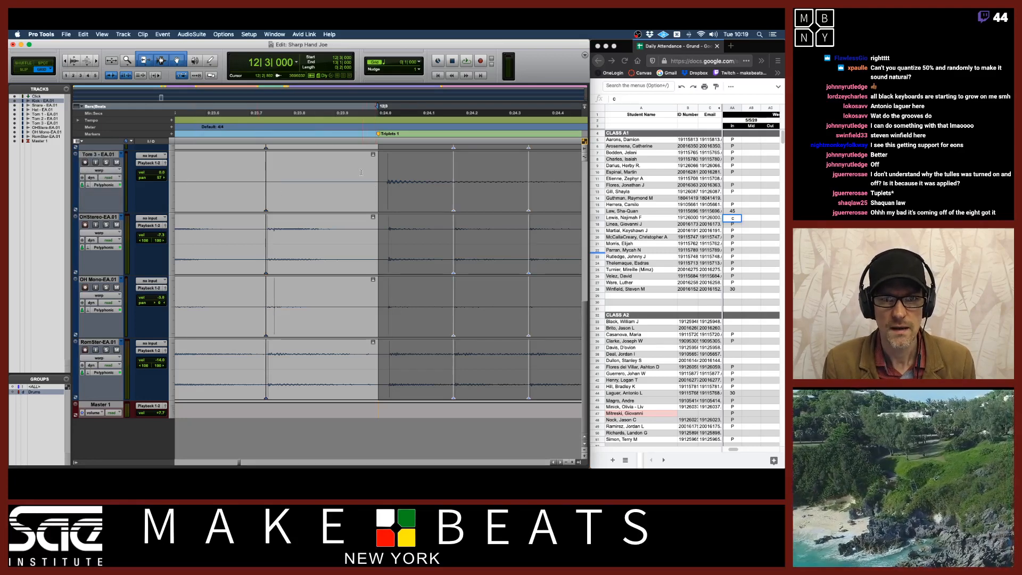
Drag the Tom 1 warp marker near bar 12 beat 3 slightly earlier
left_click(380, 179)
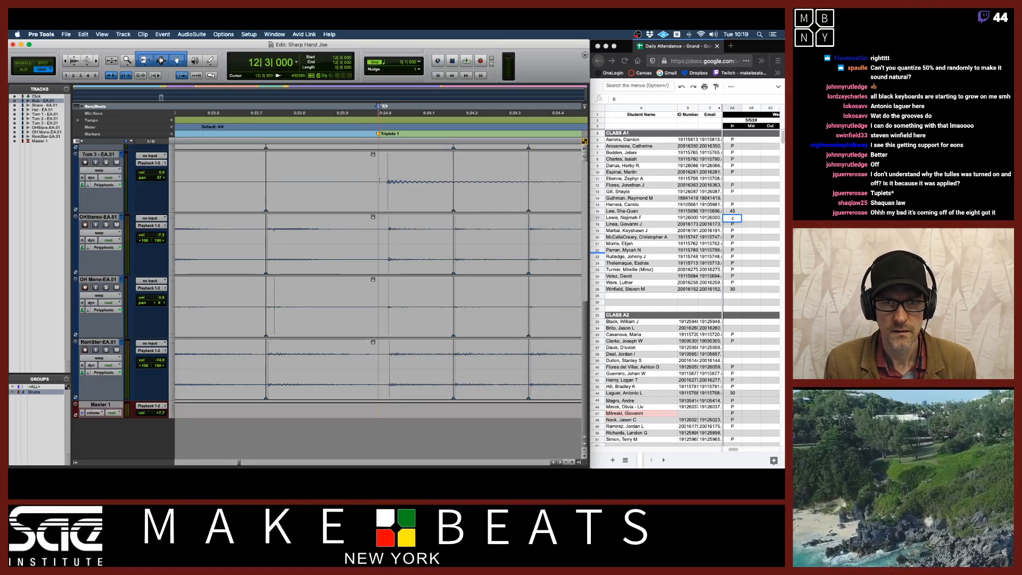
left_click_drag(380, 181, 356, 186)
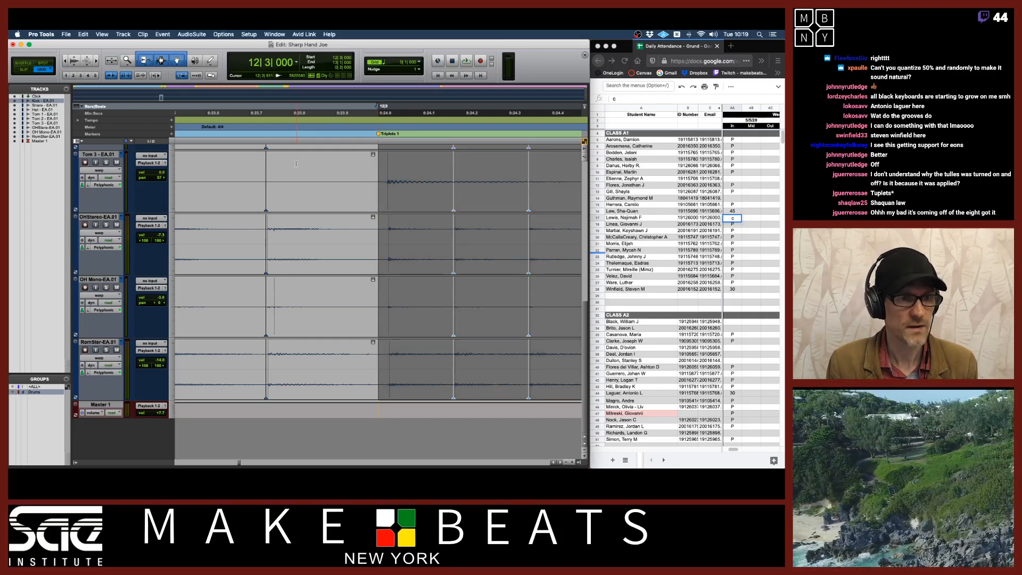
left_click(343, 160)
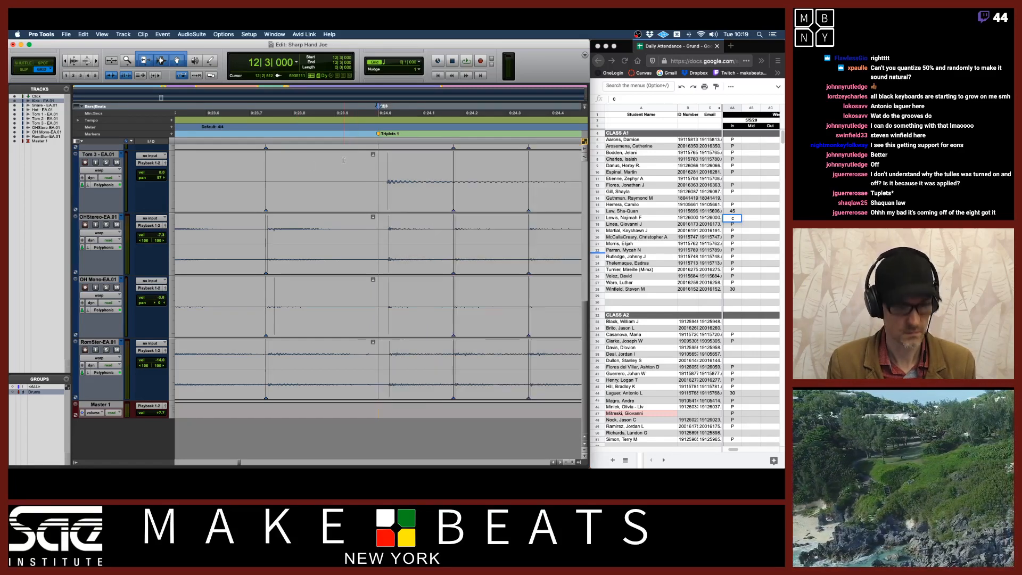
key("F3")
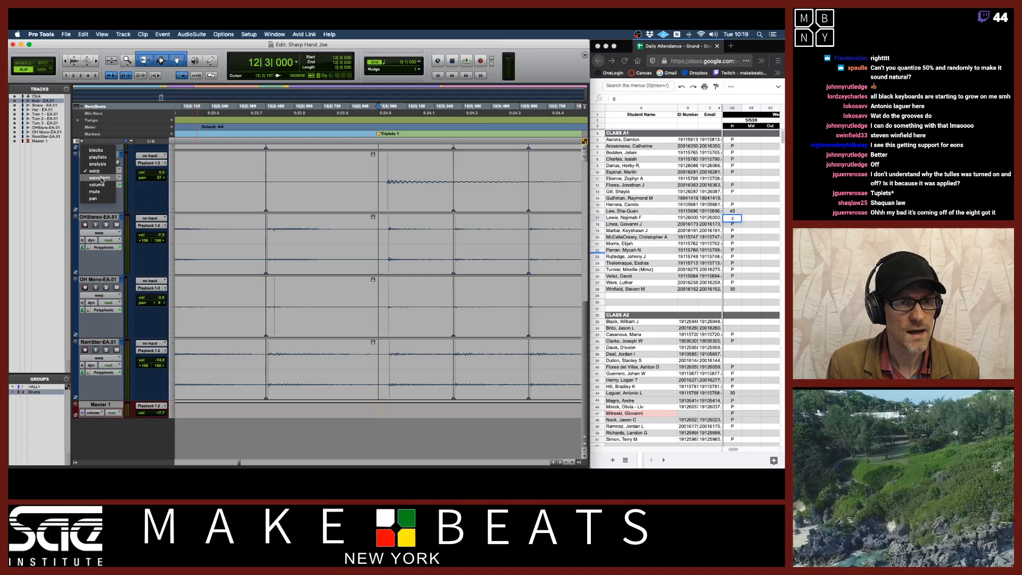
Switch the drum tracks to Waveform view, select part of the region, and return to Warp view
left_click(99, 177)
left_click_drag(380, 179, 354, 177)
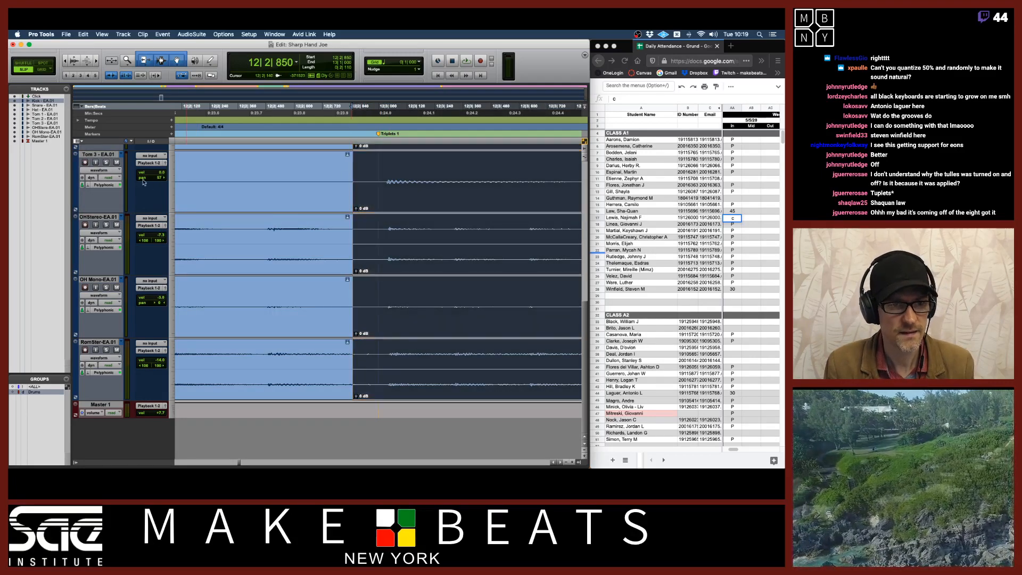
left_click(112, 171)
left_click(111, 164)
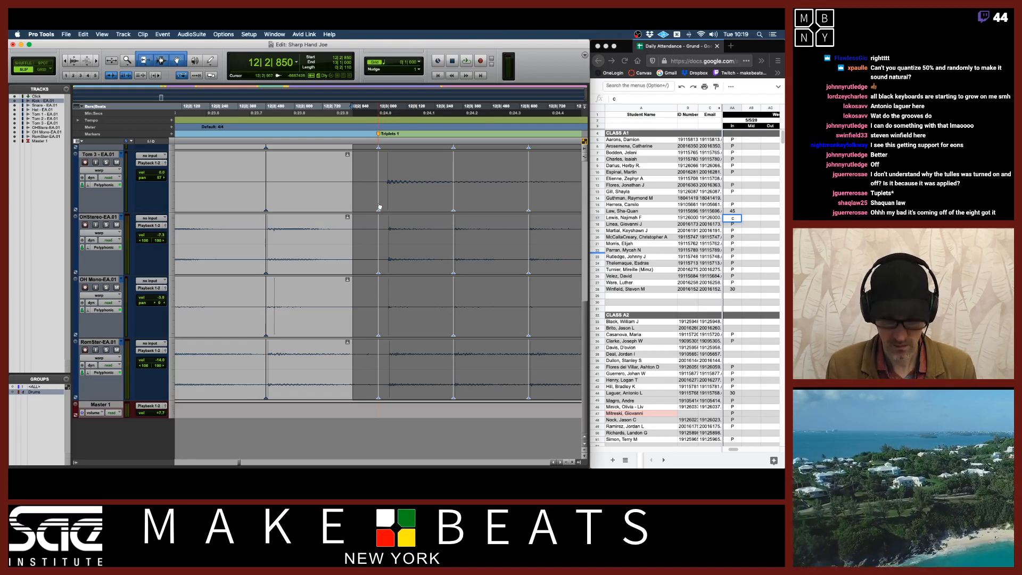
Drag the OHStereo warp marker near bar 12 beat 3 slightly earlier and select the area before it
left_click_drag(370, 178, 385, 174)
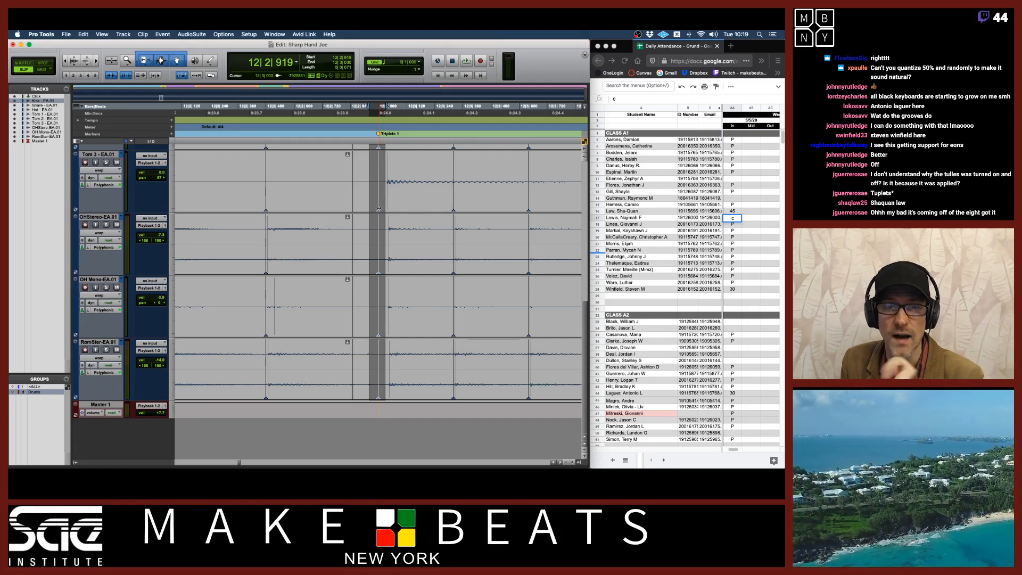
left_click(401, 156)
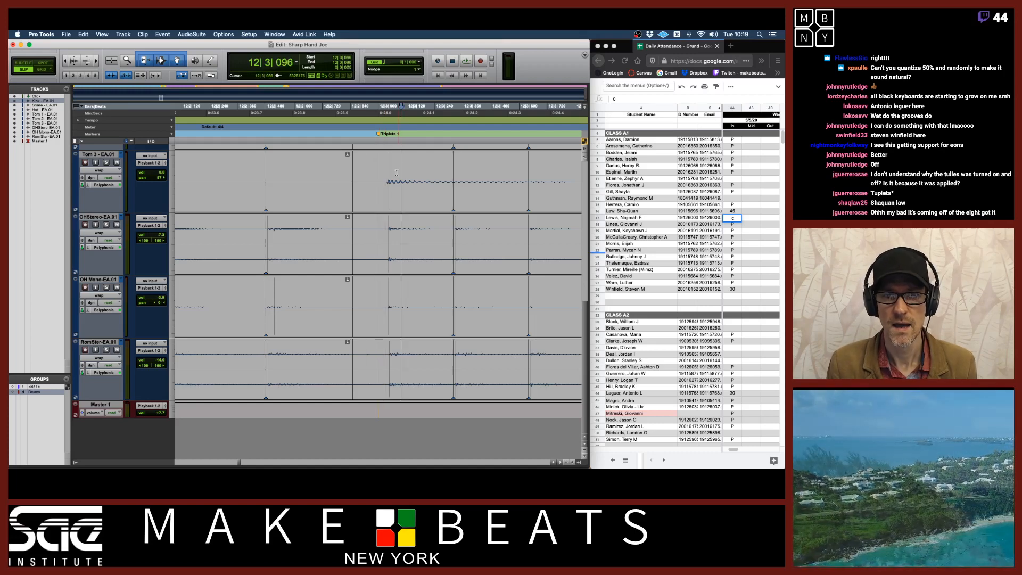
left_click(388, 204)
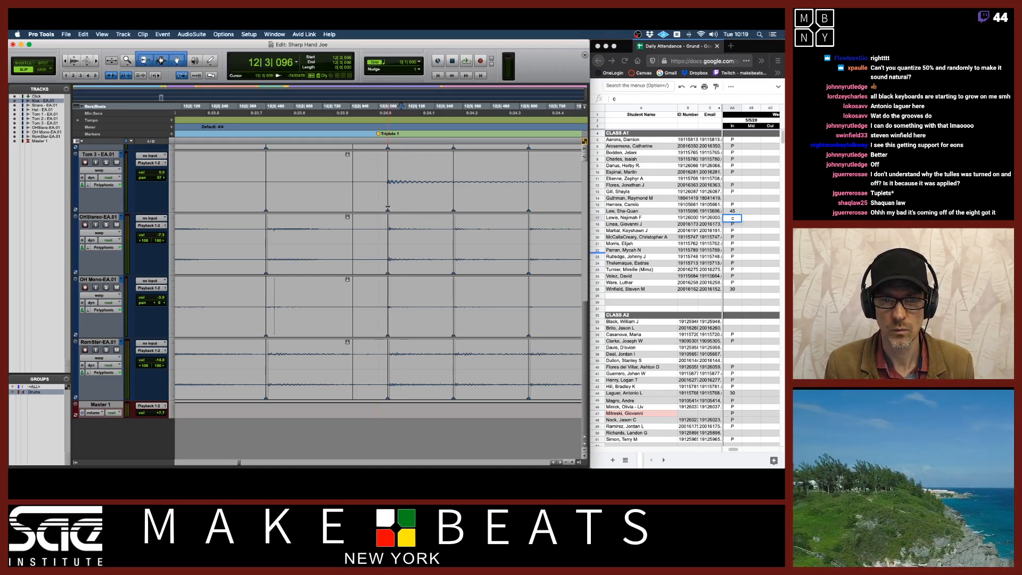
left_click_drag(388, 207, 378, 207)
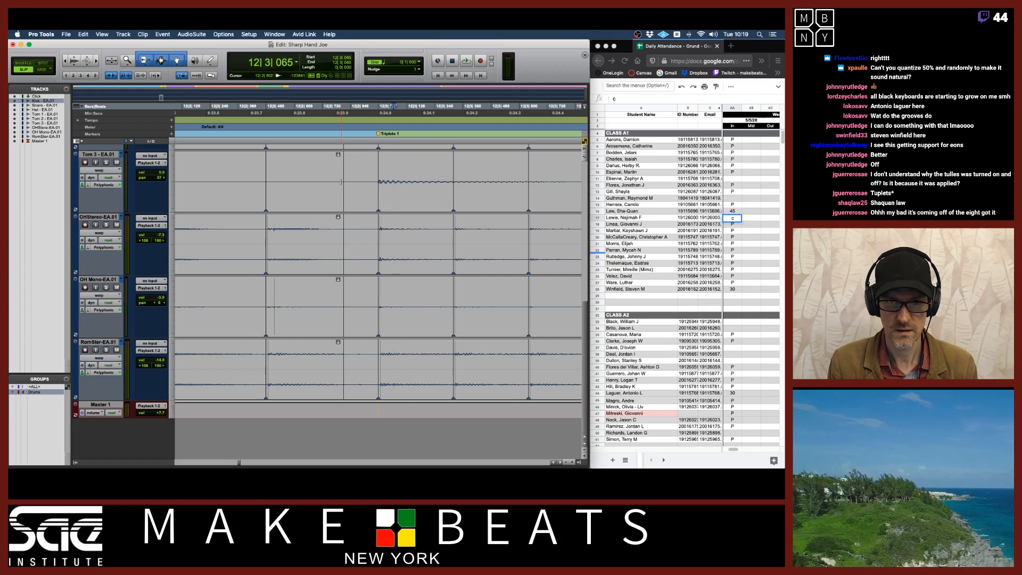
left_click_drag(343, 181, 371, 181)
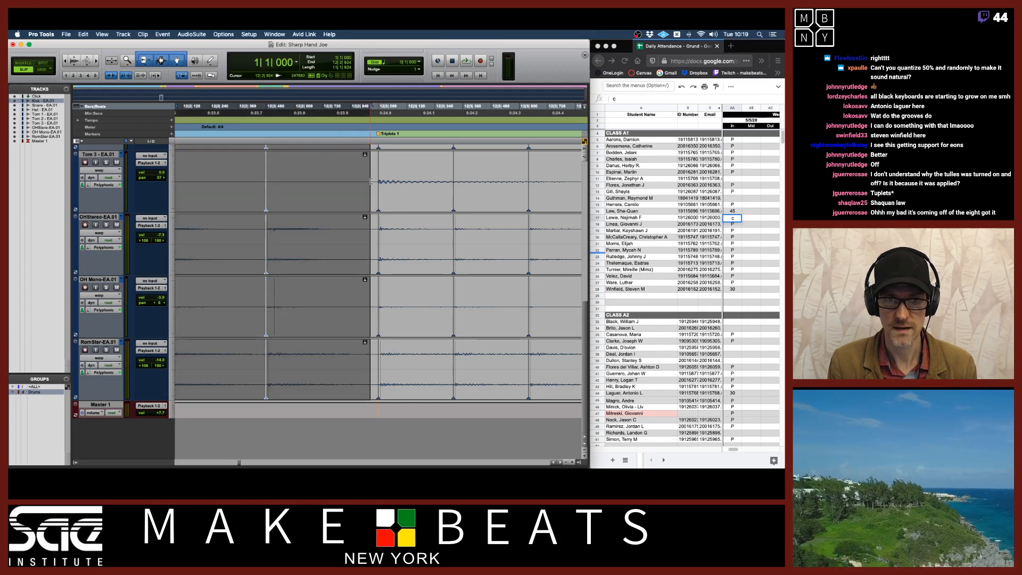
Zoom out, select bar 12 to bar 13 on the timeline, and play back the selection
key("super+bracketleft")
key("super+bracketleft")
key("super+bracketleft")
left_click(293, 168)
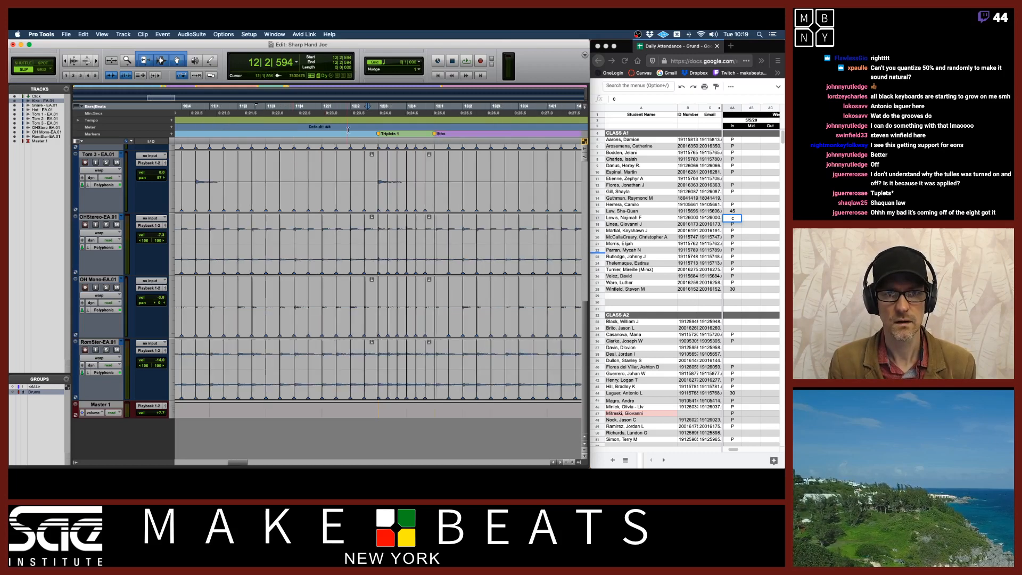
left_click(351, 219)
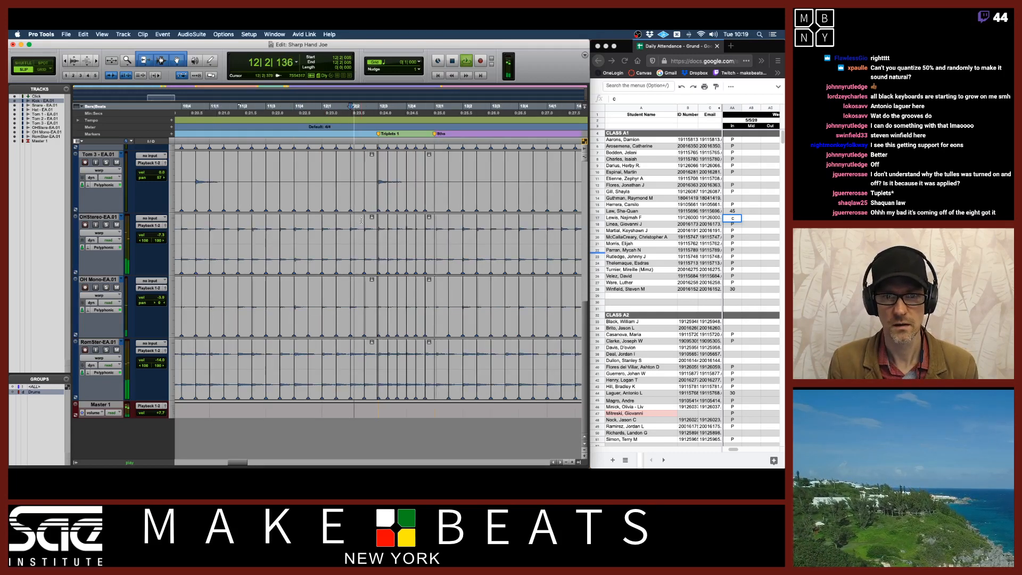
scroll(353, 220, "up", 10)
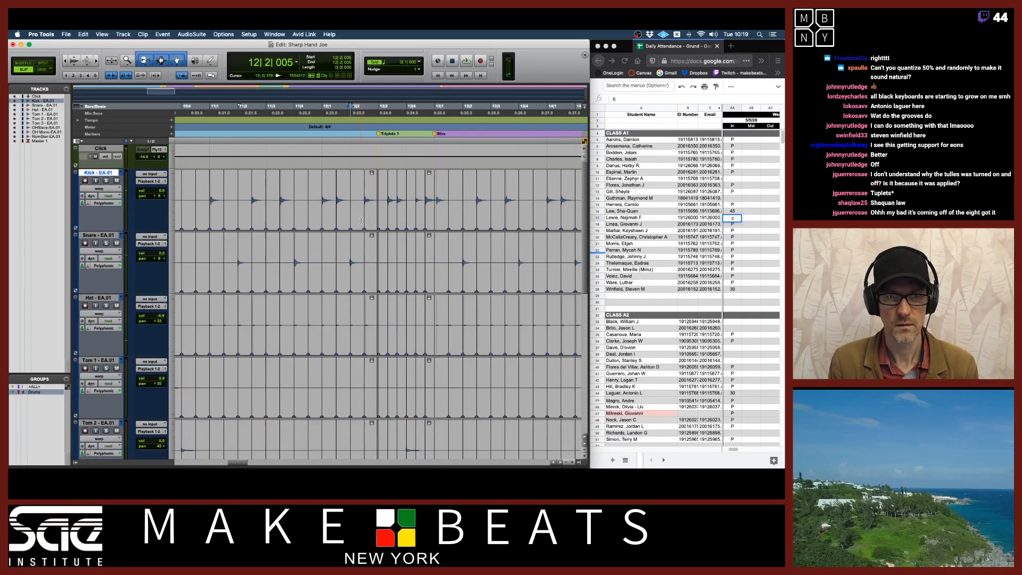
left_click(321, 113)
left_click_drag(321, 113, 422, 117)
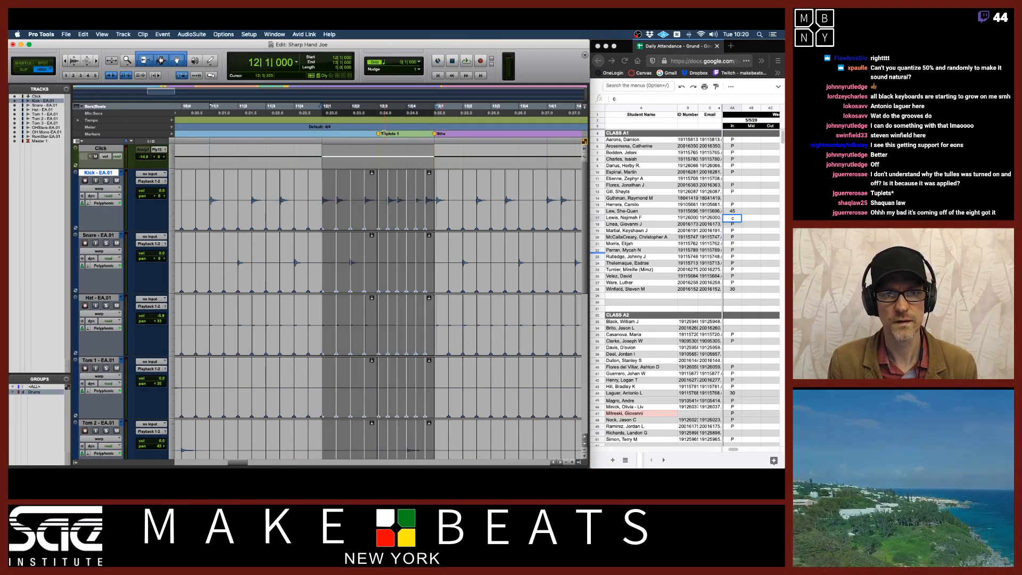
key("space")
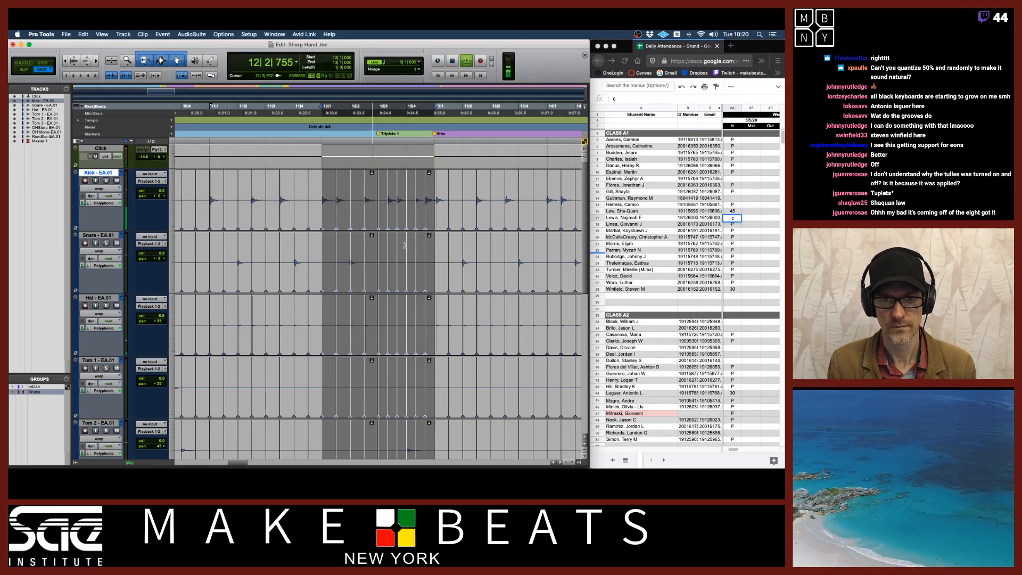
scroll(405, 245, "down", 5)
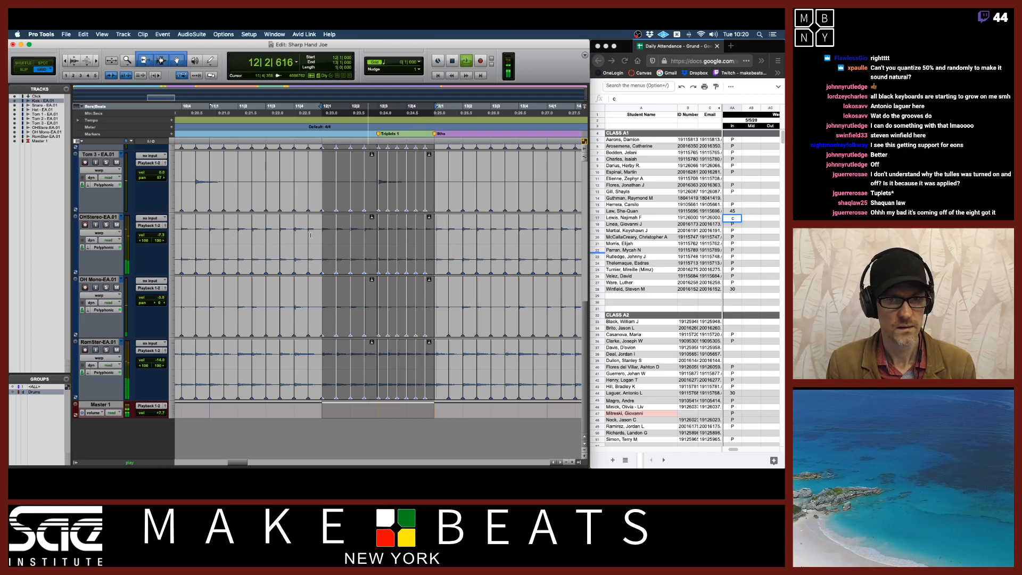
key("space")
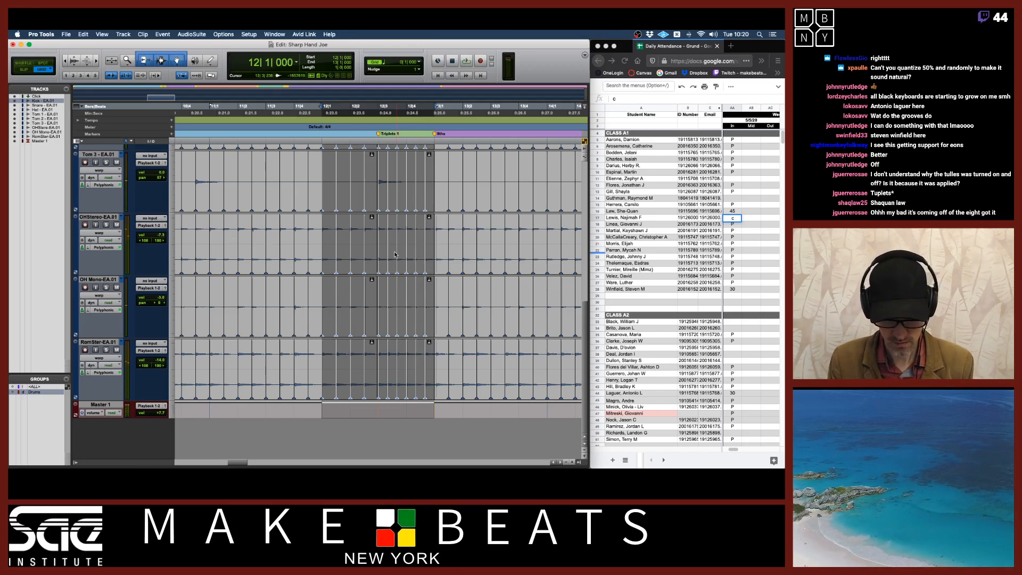
Zoom back in on bar 12 and undo the last three warp edits
key("super+bracketright")
key("super+bracketright")
scroll(395, 255, "right", 5)
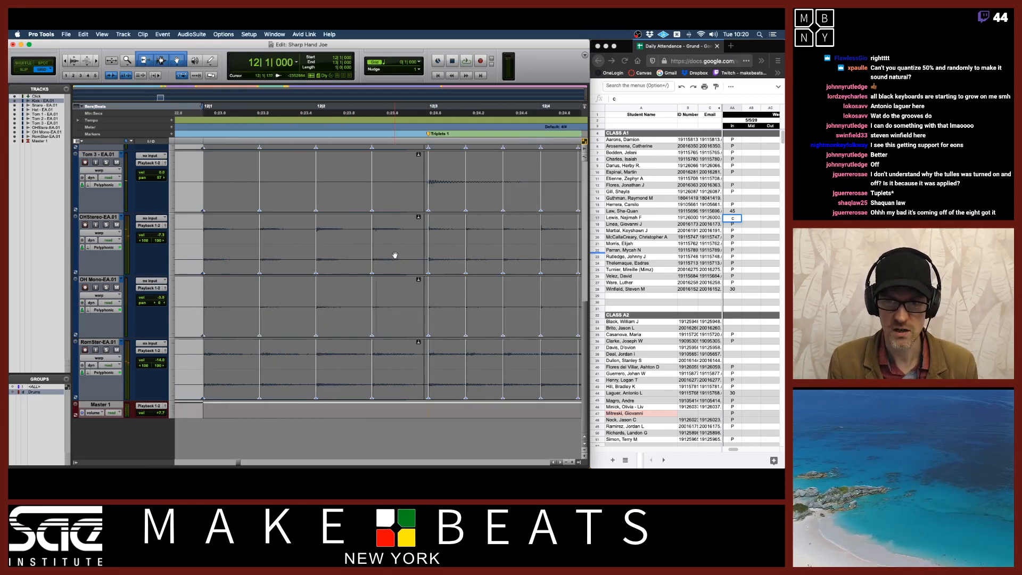
key("super+z")
key("super+z")
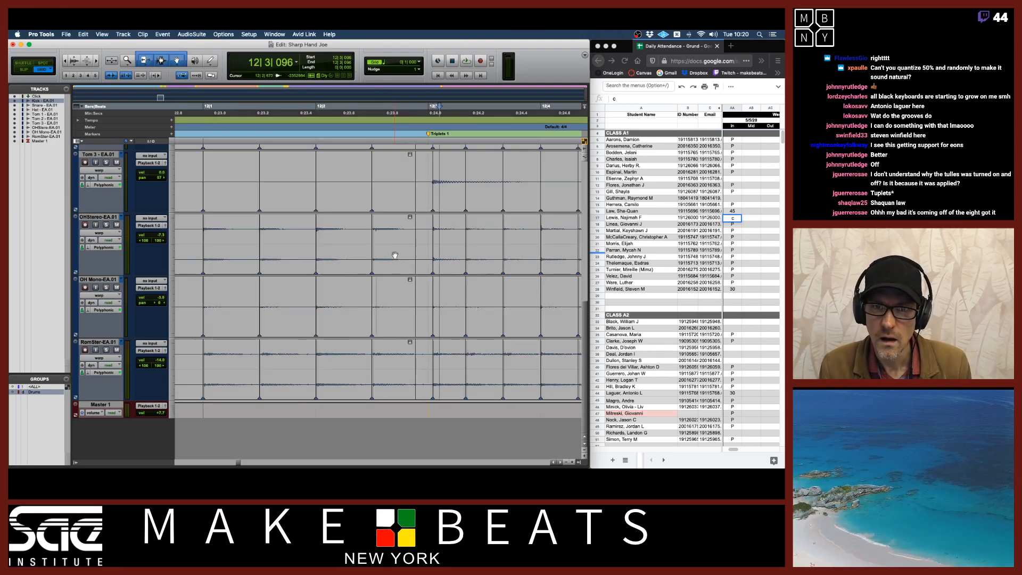
key("super+z")
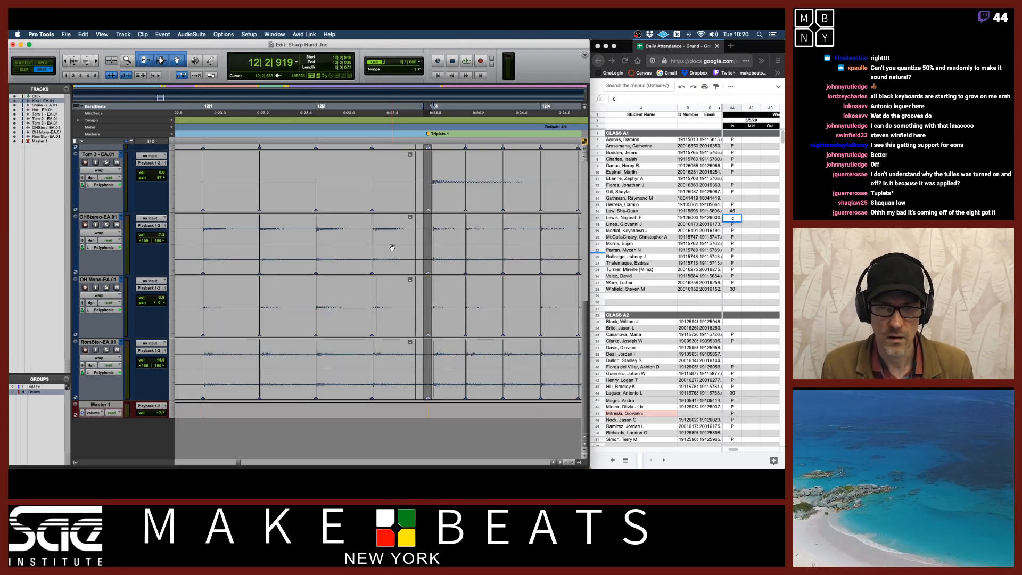
Duplicate the playlists of the grouped drum tracks and zoom in on bar 12 beat 3
left_click(390, 239)
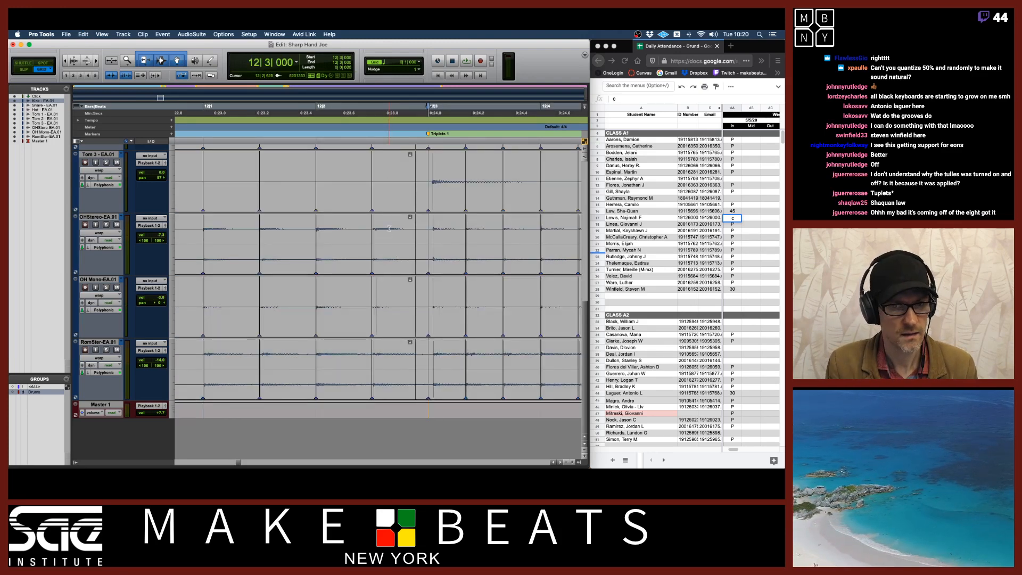
left_click(121, 217)
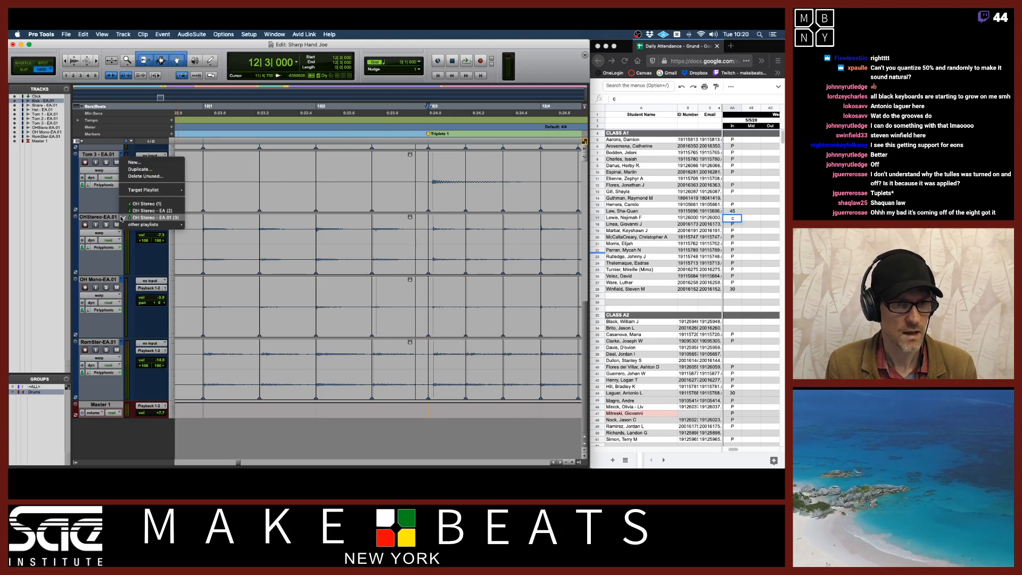
left_click(135, 169)
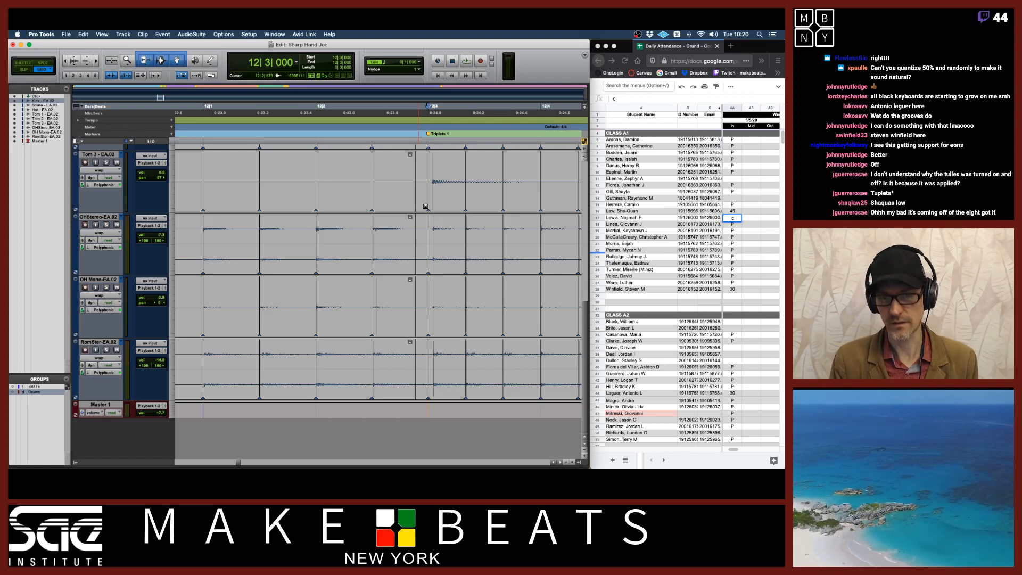
key("super+bracketright")
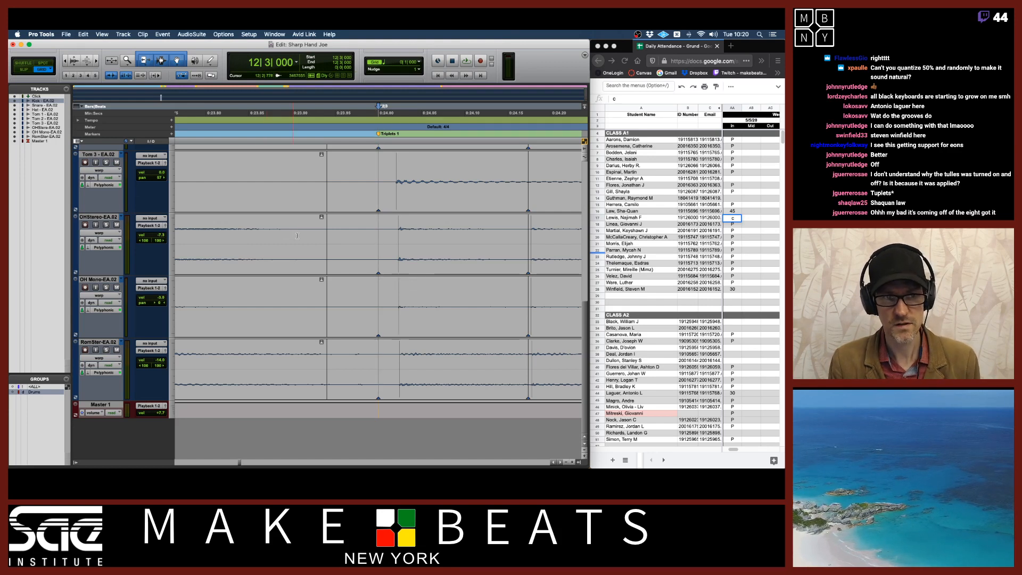
Add and drag the OH Mono warp marker near bar 12 beat 3 slightly earlier
double_click(397, 268)
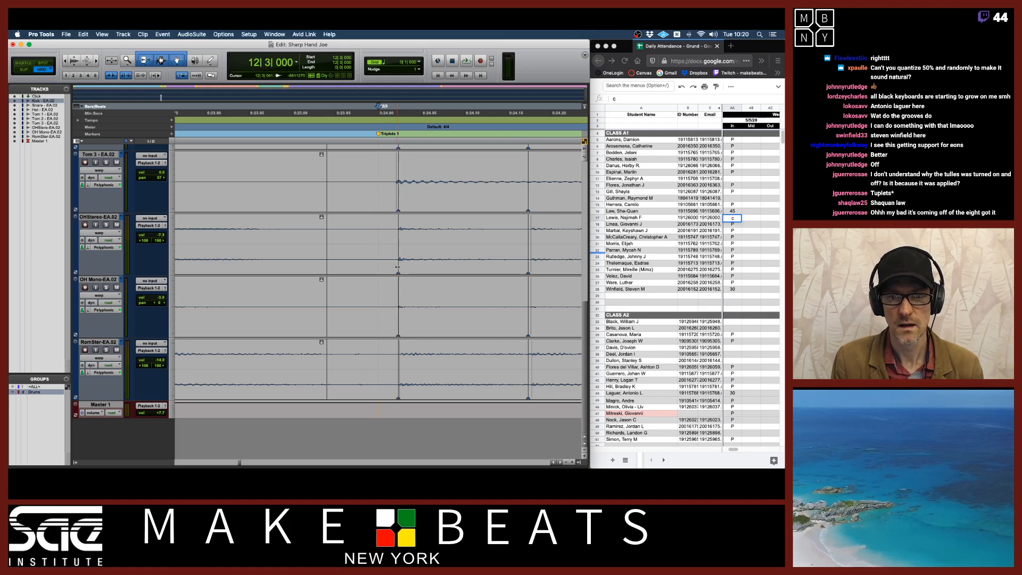
left_click_drag(398, 266, 391, 267)
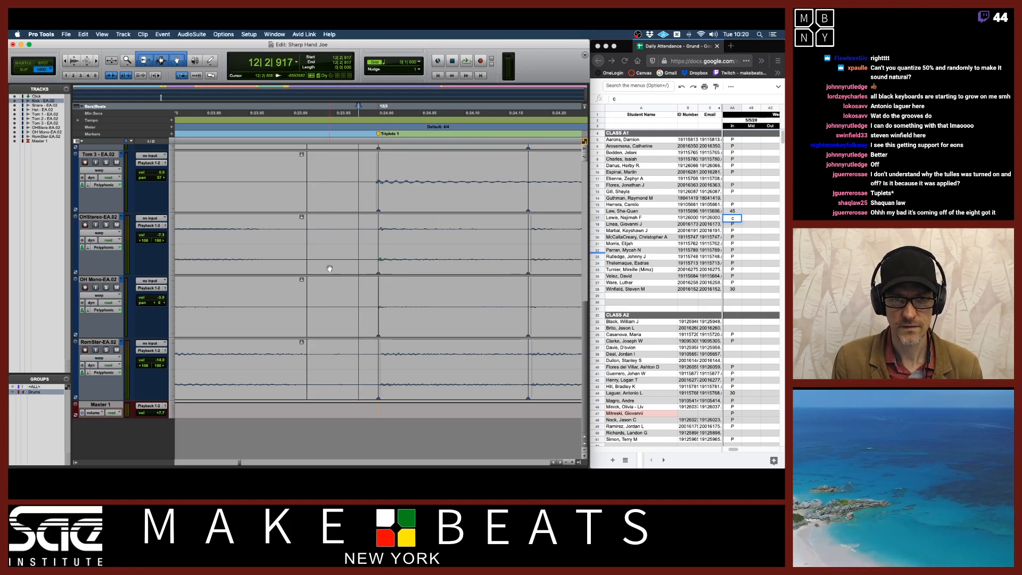
left_click_drag(307, 243, 366, 241)
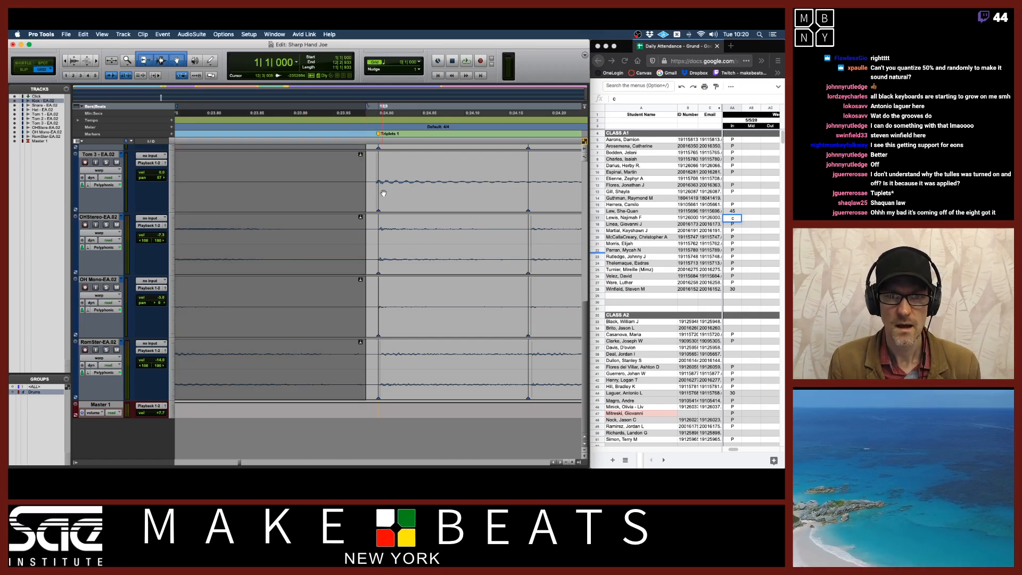
left_click(387, 177)
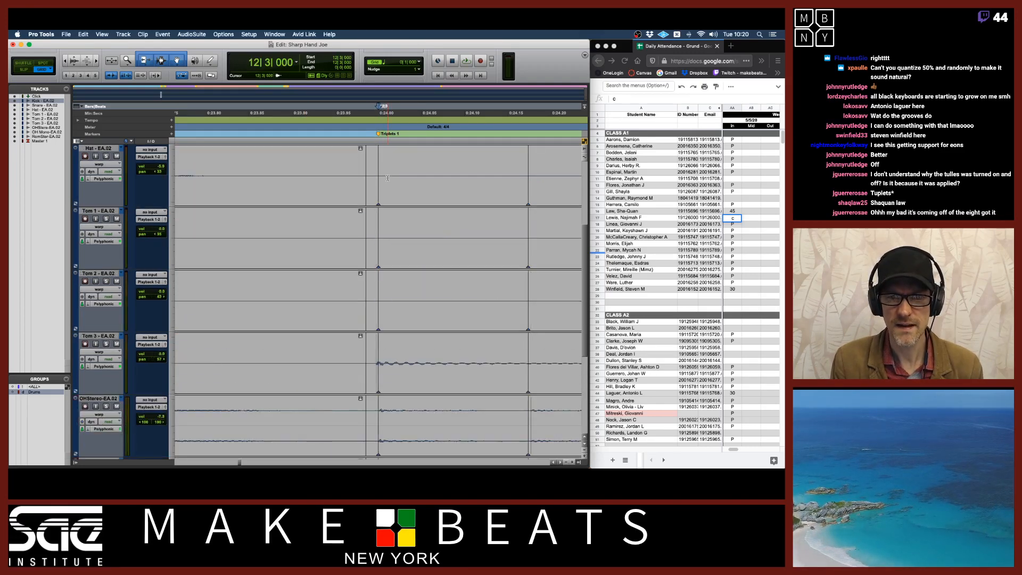
Scroll up to the Tom 3 track and undo the last warp edit
scroll(387, 177, "up", 2)
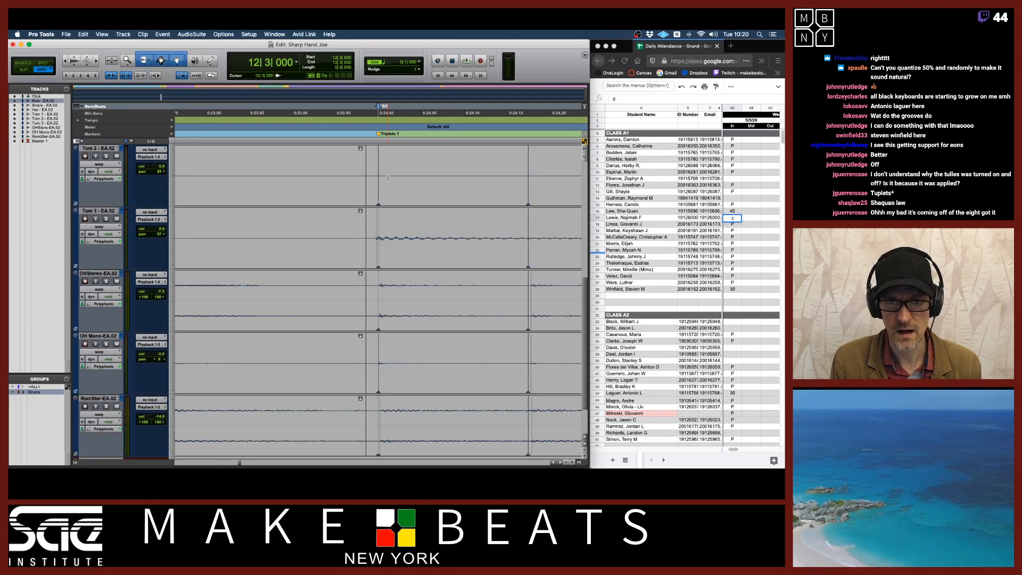
left_click(378, 260, "alt")
key("super+z")
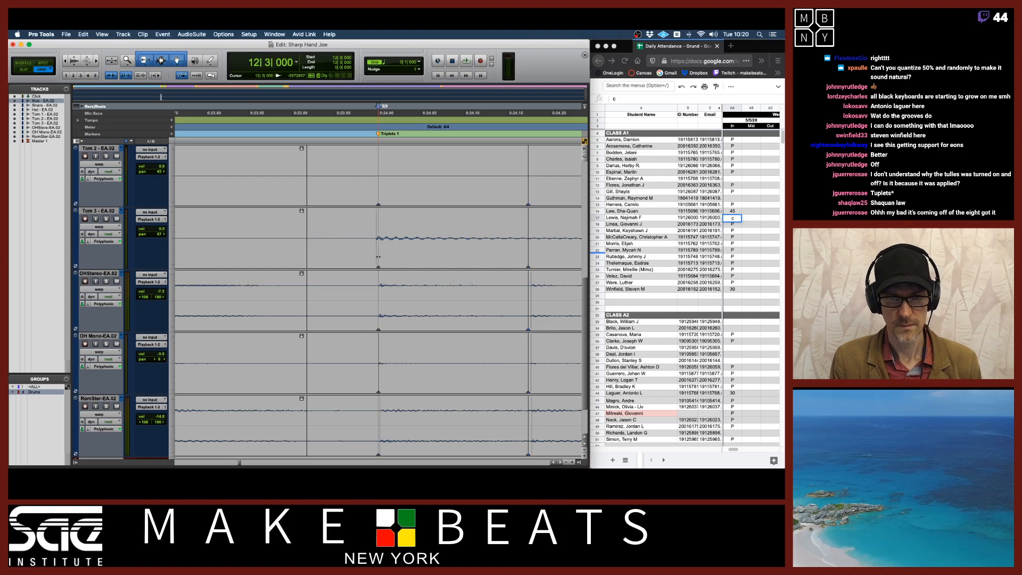
Nudge the Tom 3 warp marker at bar 12 beat 3 slightly earlier
left_click_drag(303, 237, 359, 237)
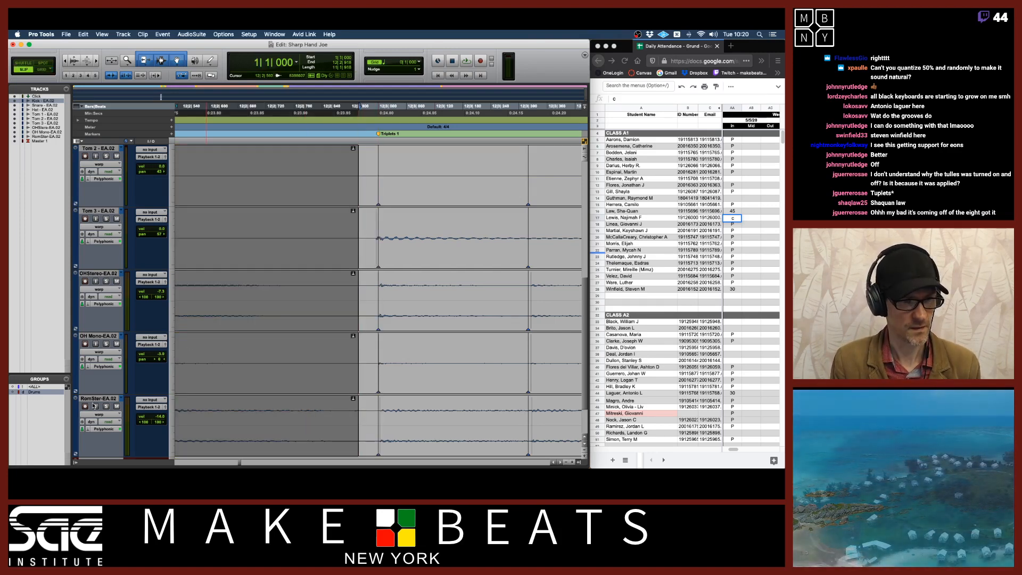
left_click(382, 249)
left_click_drag(379, 261, 377, 258)
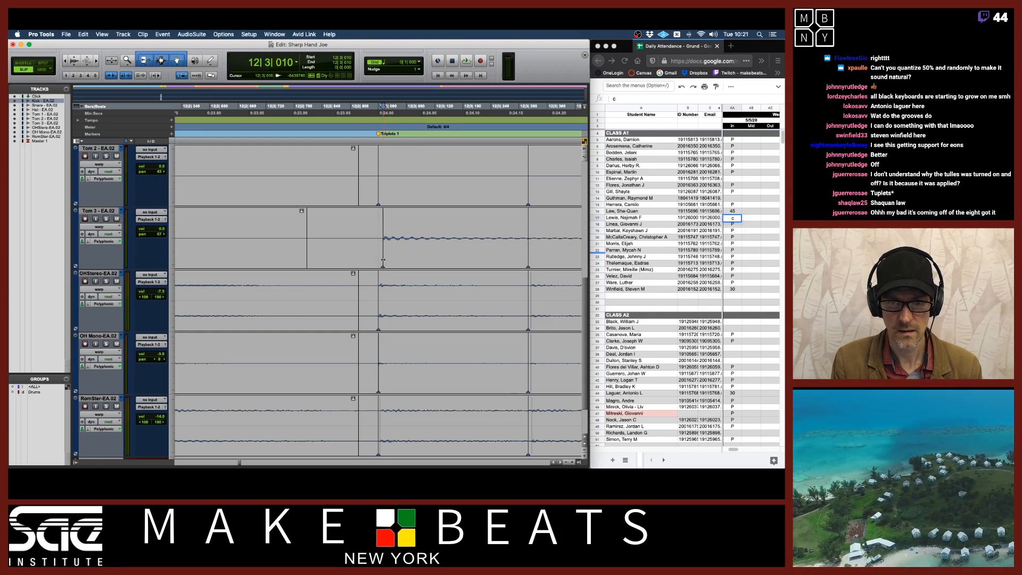
left_click_drag(381, 261, 377, 264)
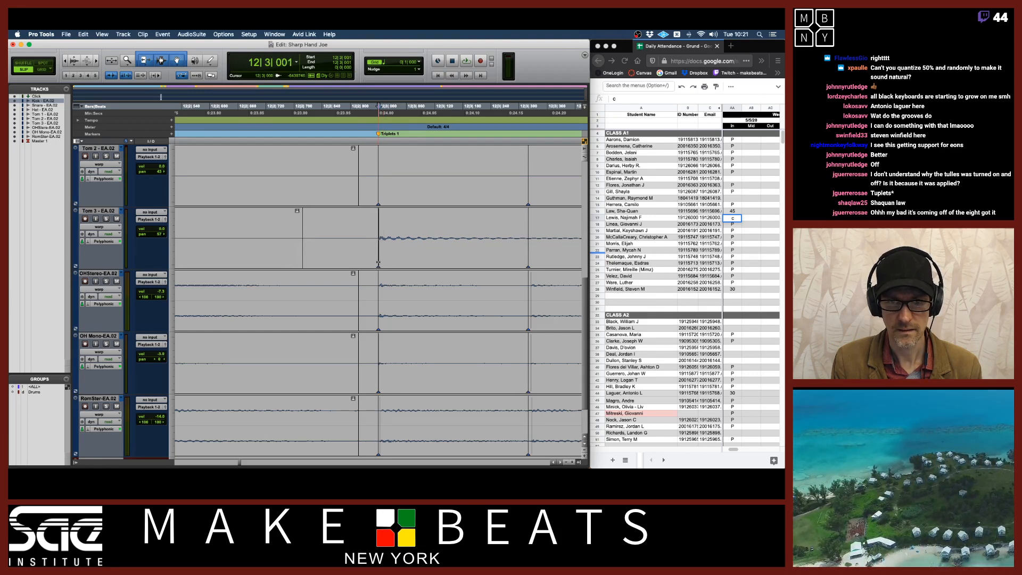
Zoom in and out around the Tom 3 hit at bar 12 beat 3, then undo the last marker move
left_click(401, 233)
key("t")
key("t")
key("t")
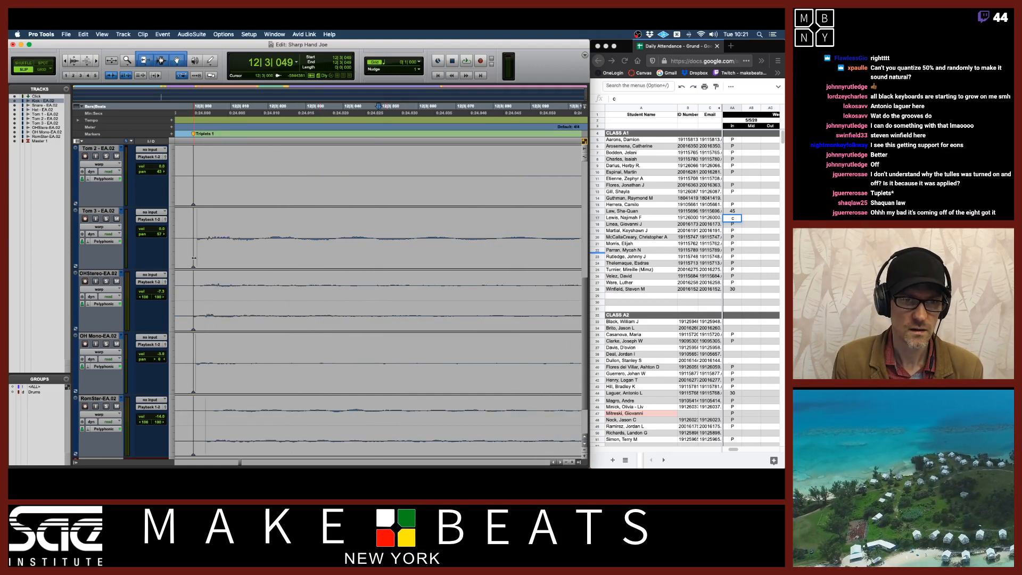
key("r")
key("r")
key("r")
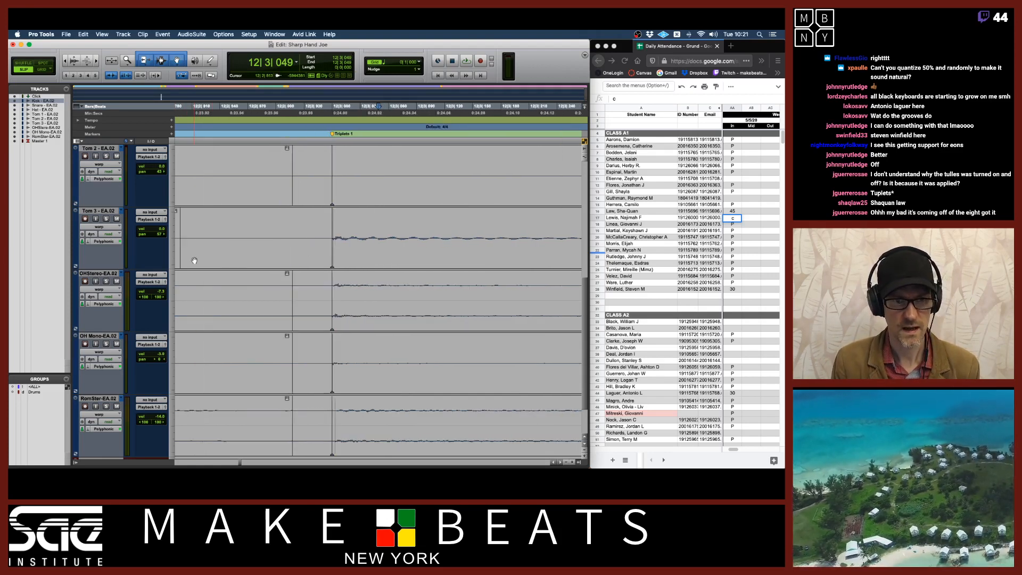
key("r")
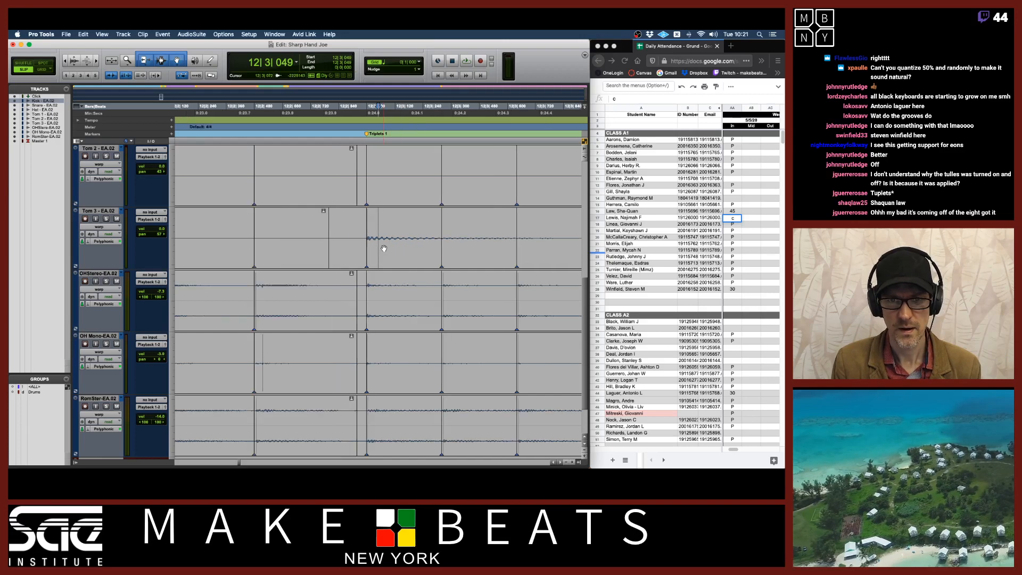
scroll(384, 248, "down", 3)
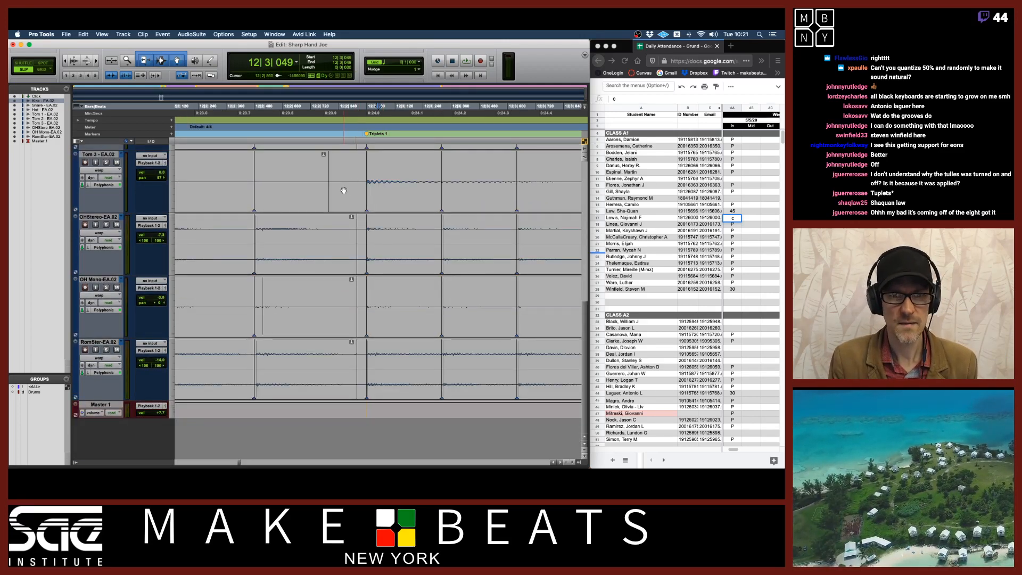
key("super+z")
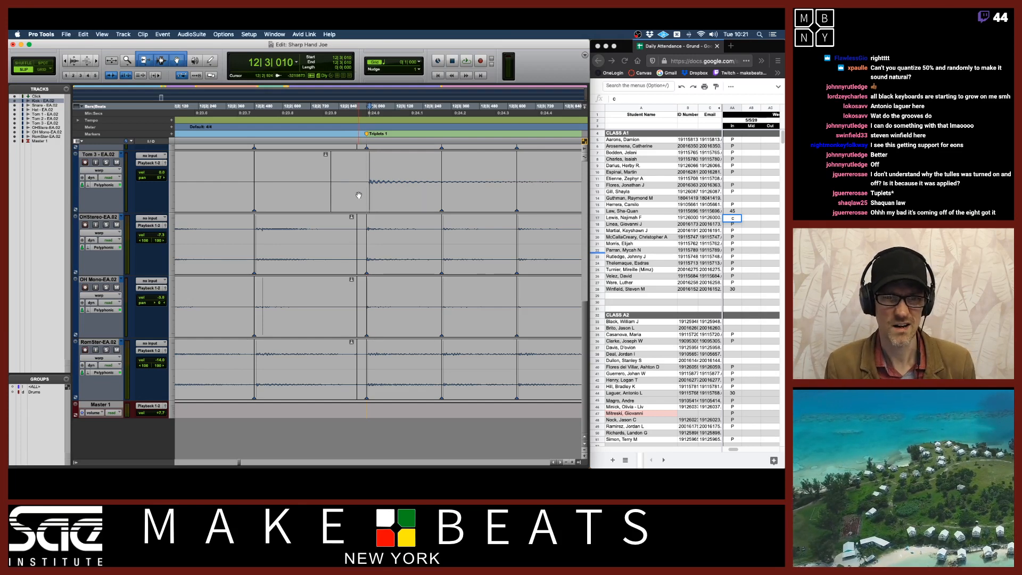
Undo the last two warp edits and zoom back out around bar 12
key("super+z")
key("super+z")
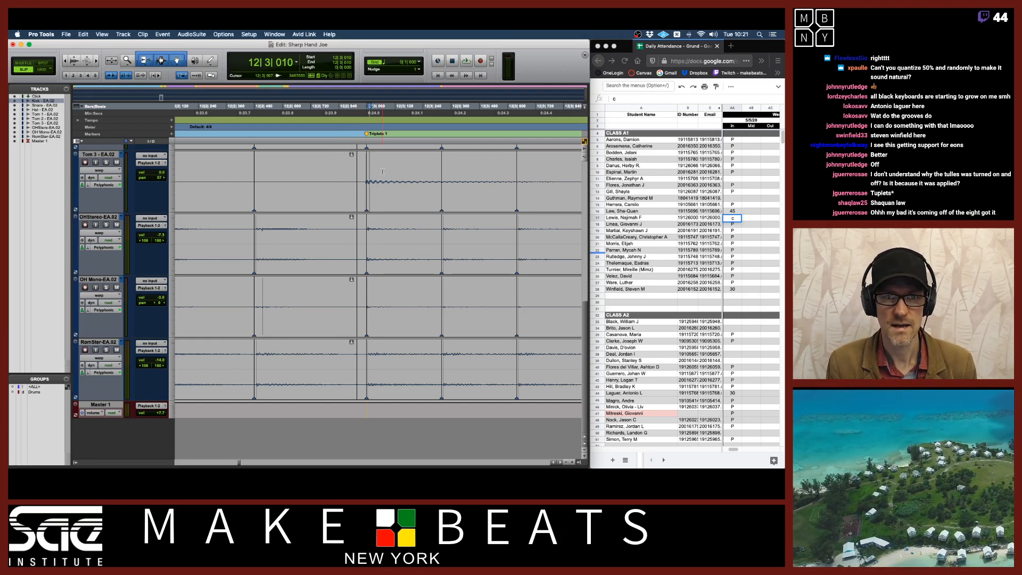
key("super+bracketright")
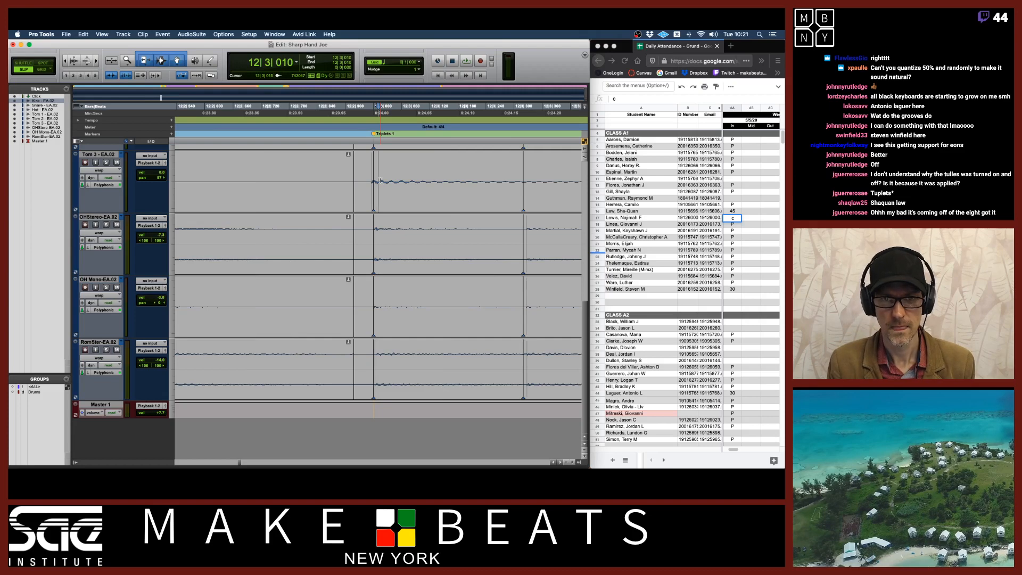
key("super+bracketleft")
key("super+bracketleft")
key("super+bracketleft")
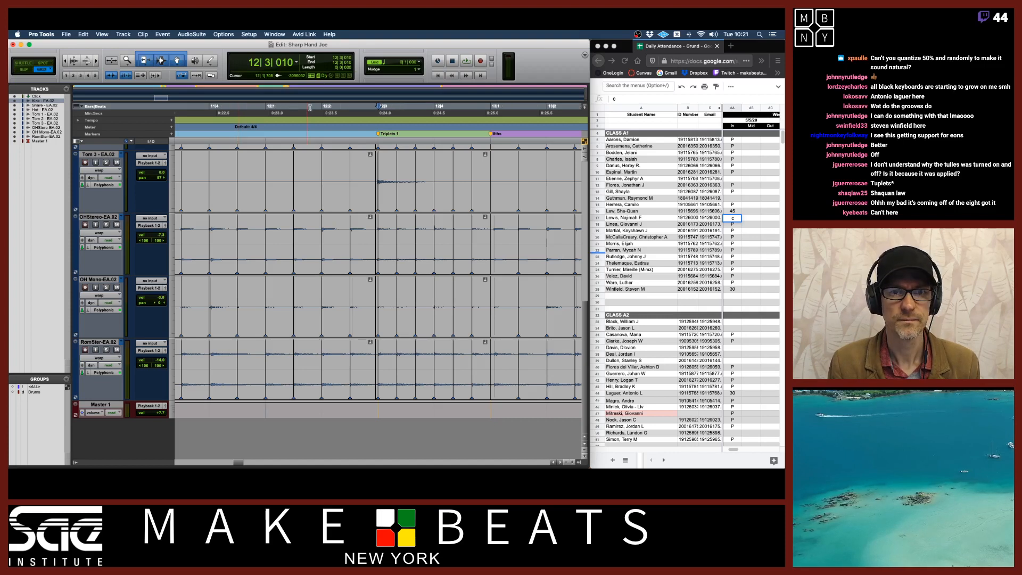
Select bar 12 across the drum tracks, switch to Slip mode, and play the selection
left_click_drag(265, 112, 481, 121)
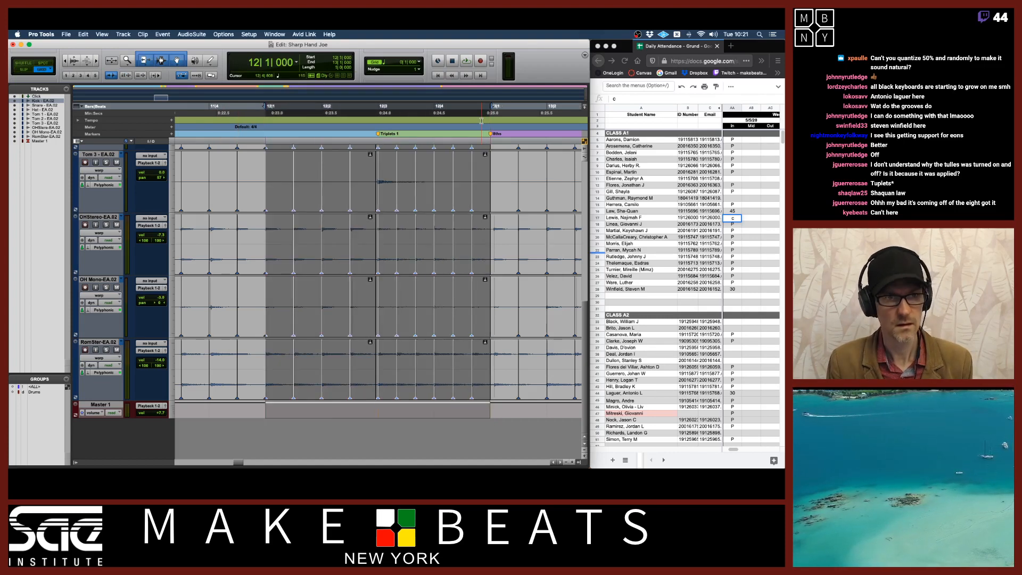
key("F2")
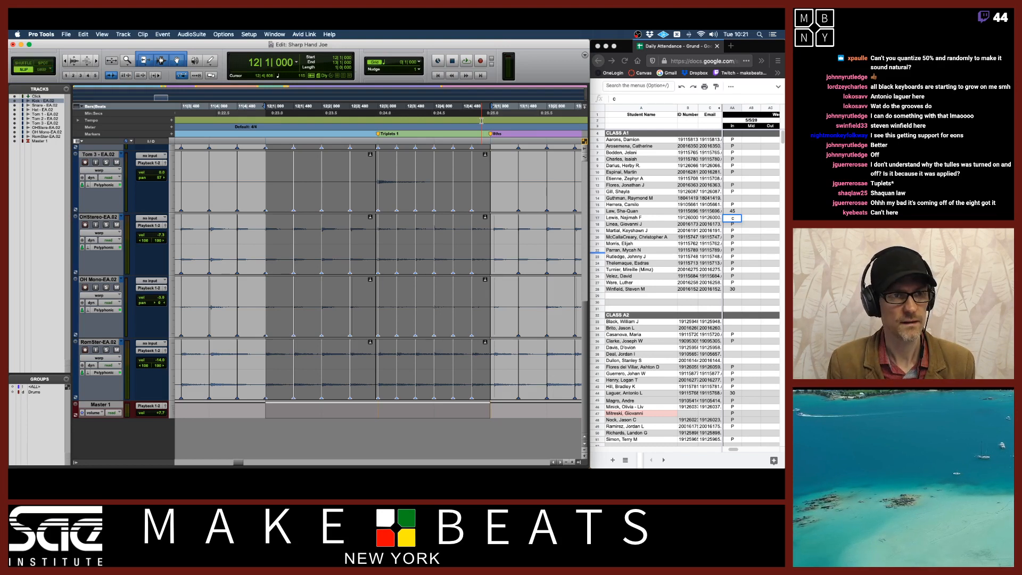
key("space")
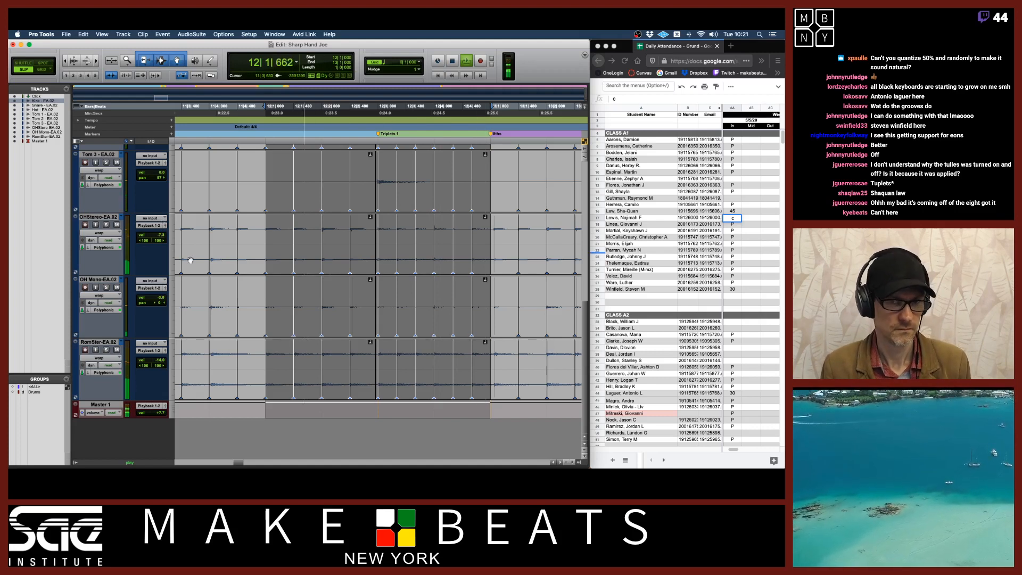
key("space")
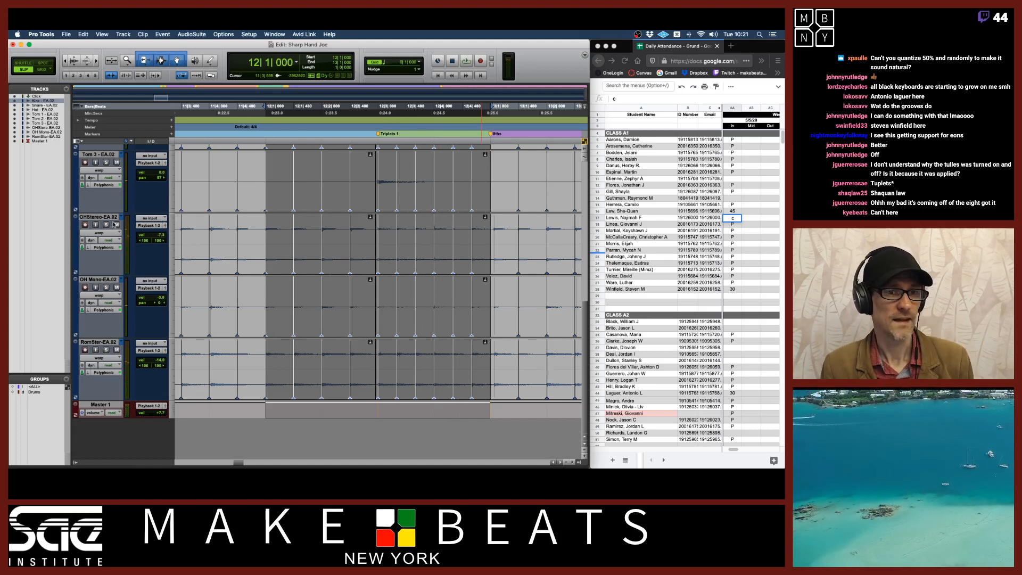
Switch the OH Stereo track to its OH Stereo - EA.01 playlist and play bar 12 to compare
left_click(120, 217)
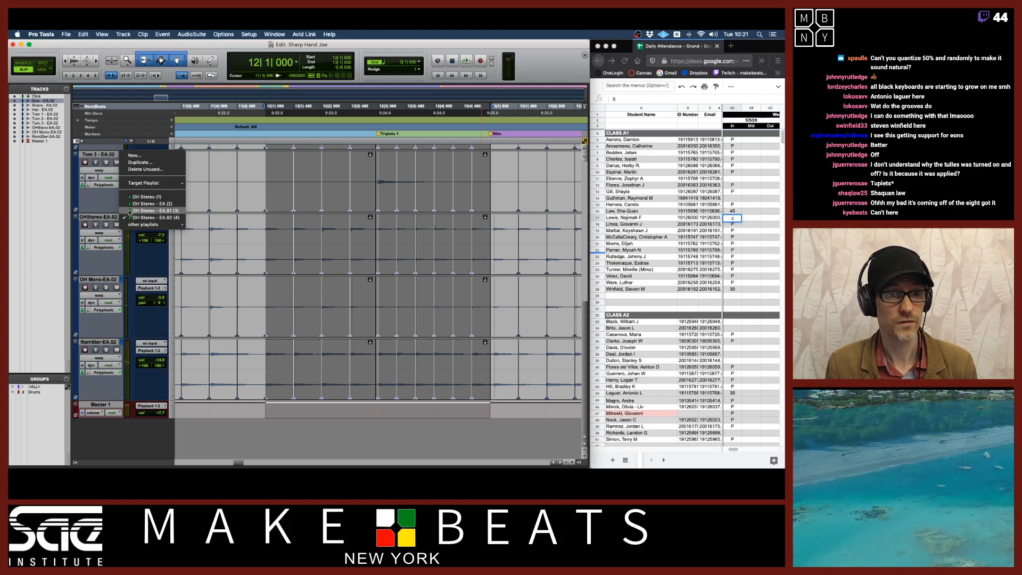
left_click(129, 211)
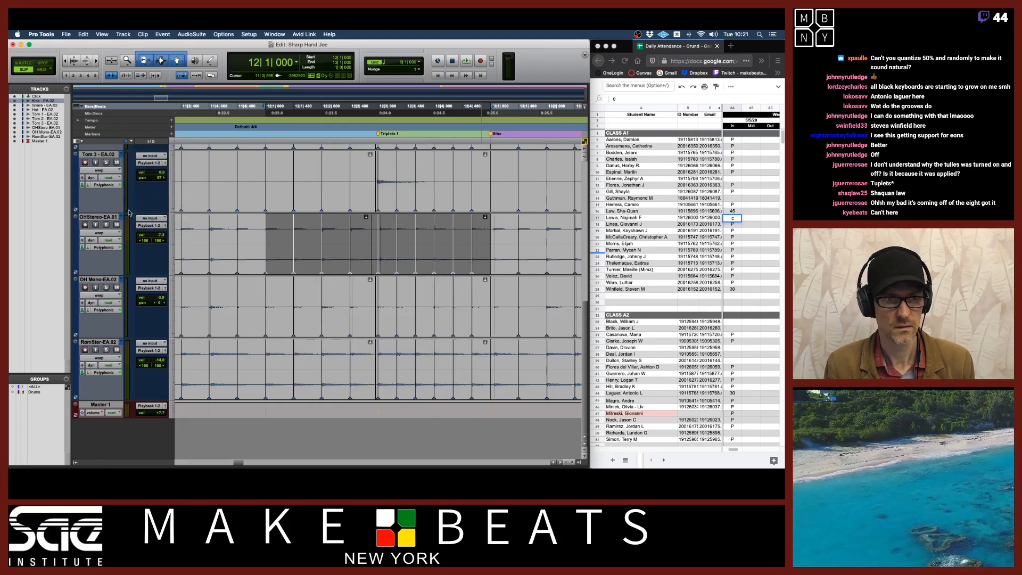
key("space")
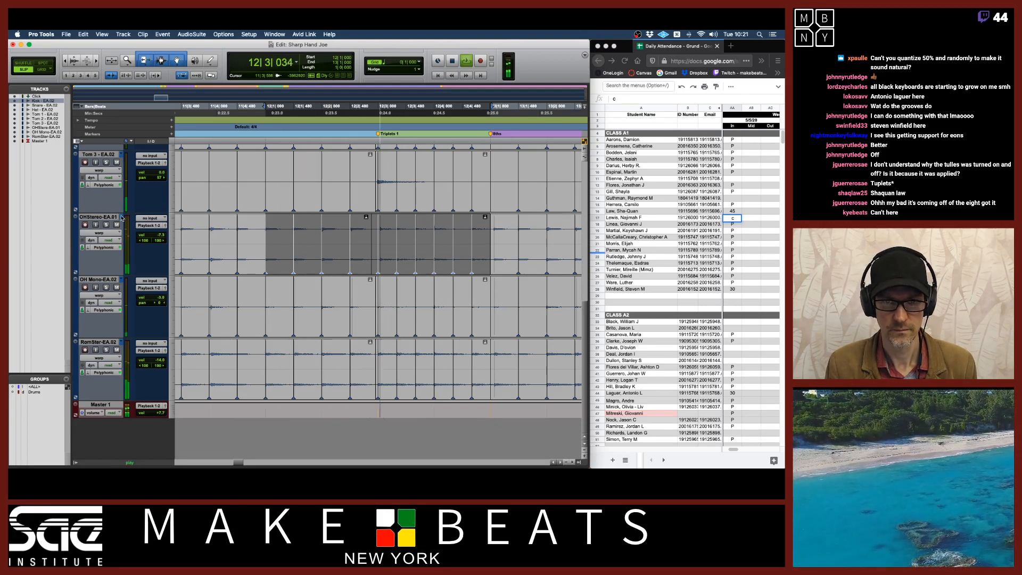
key("space")
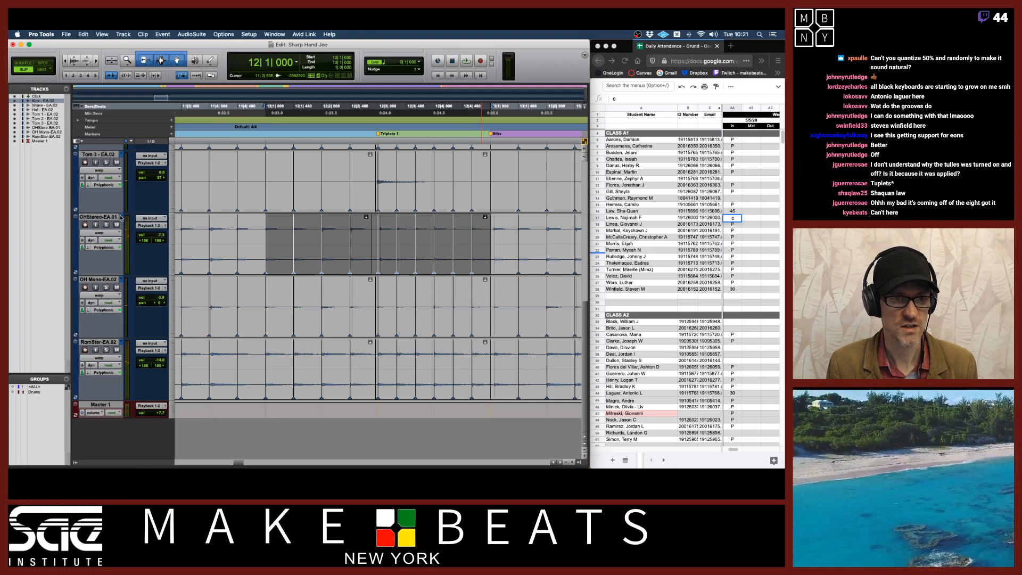
Switch the OH Stereo track to its OH Stereo - EA playlist, then back to OH Stereo - EA.02
left_click(121, 217)
left_click(124, 212)
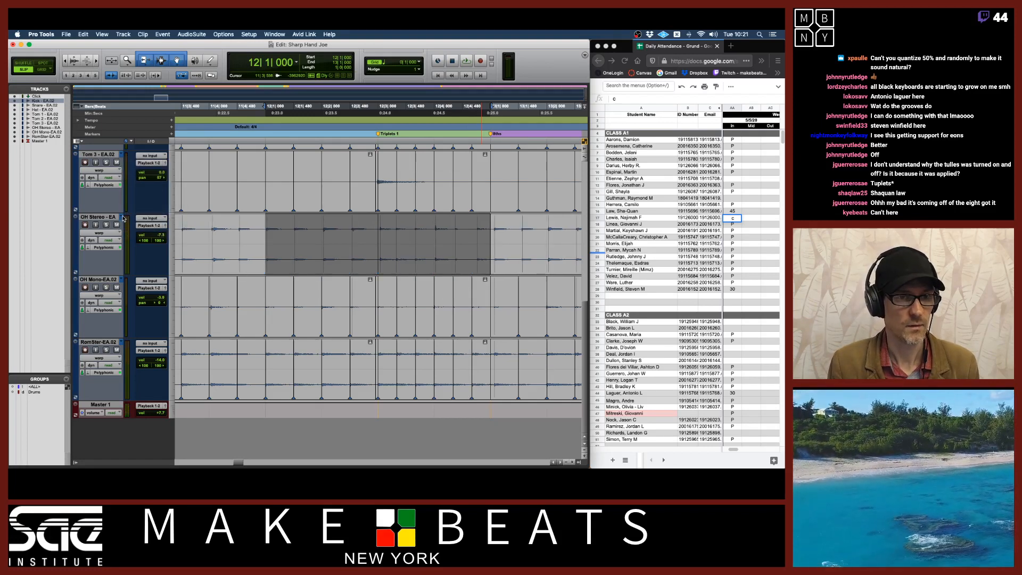
left_click(123, 219)
left_click(130, 223)
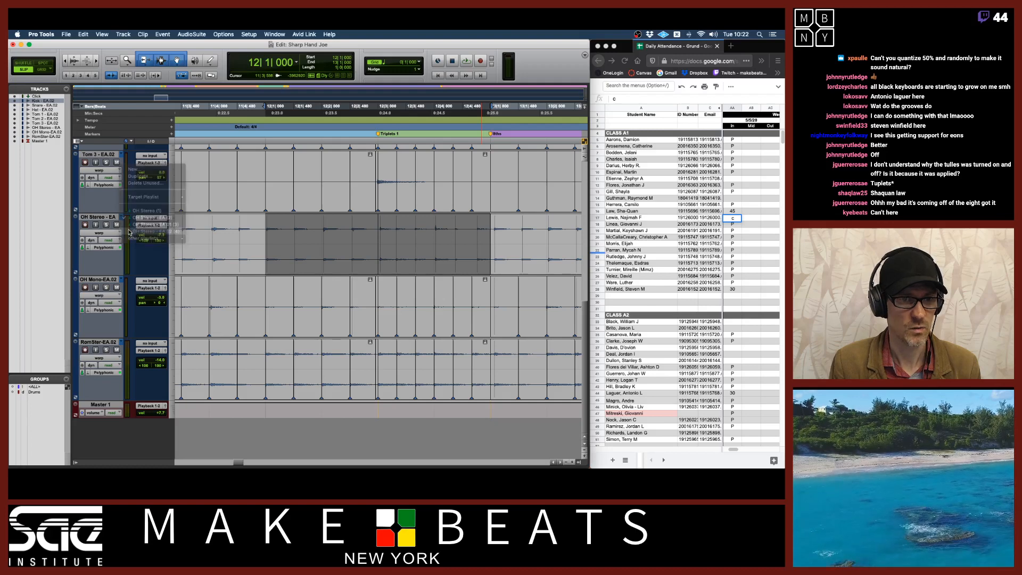
Enable the Drums group, switch all drum tracks to their EA.01 playlists, and play bar 12
left_click(42, 392)
left_click(123, 218)
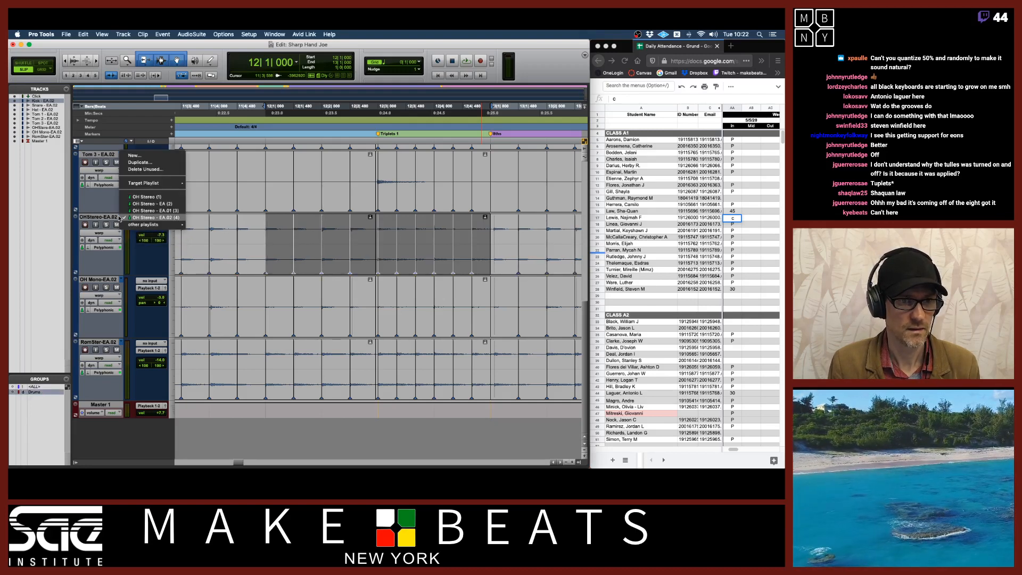
left_click(128, 219)
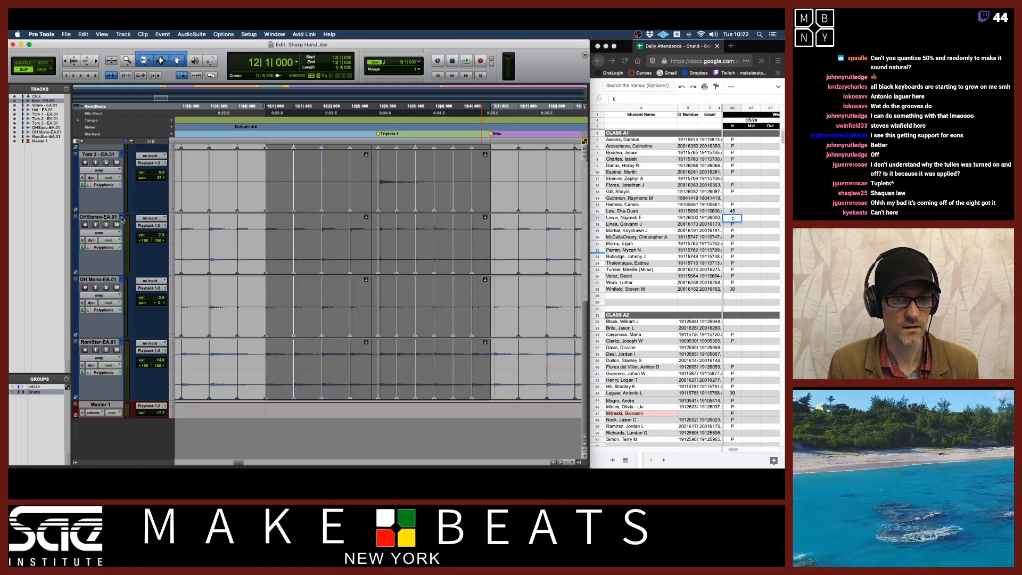
key("space")
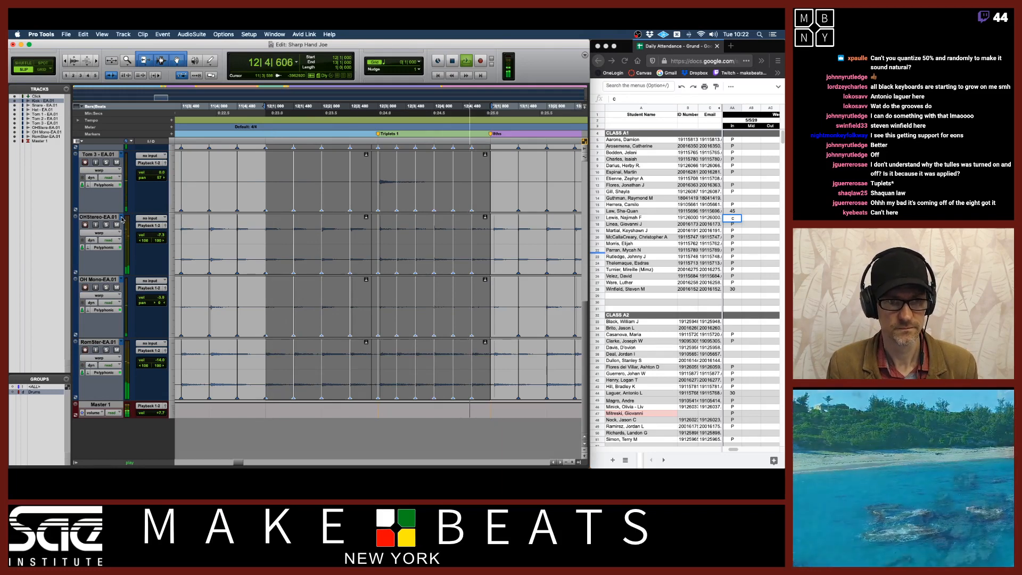
key("space")
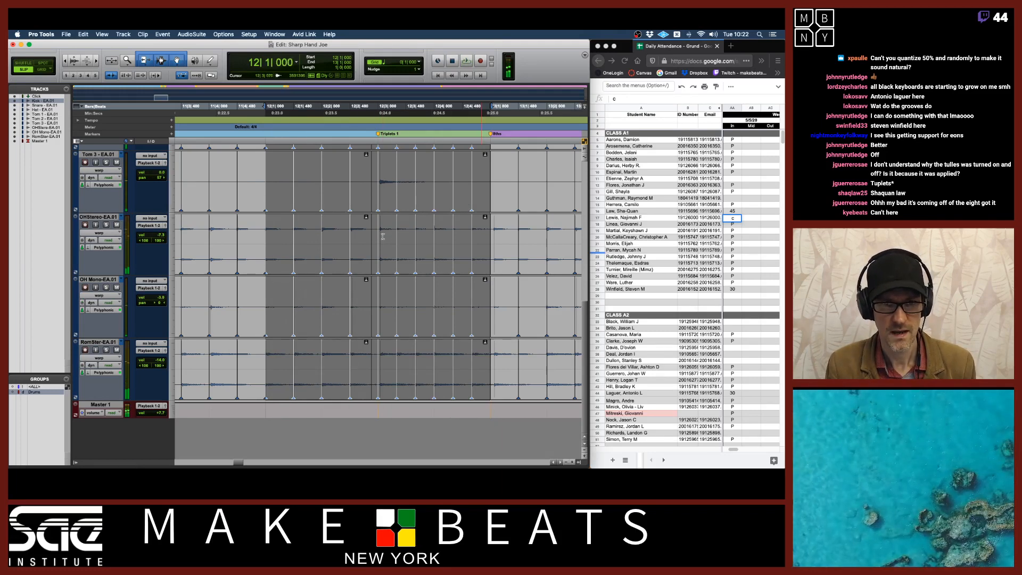
Switch all grouped drum tracks to their original EA playlists and play bar 12
left_click(121, 219)
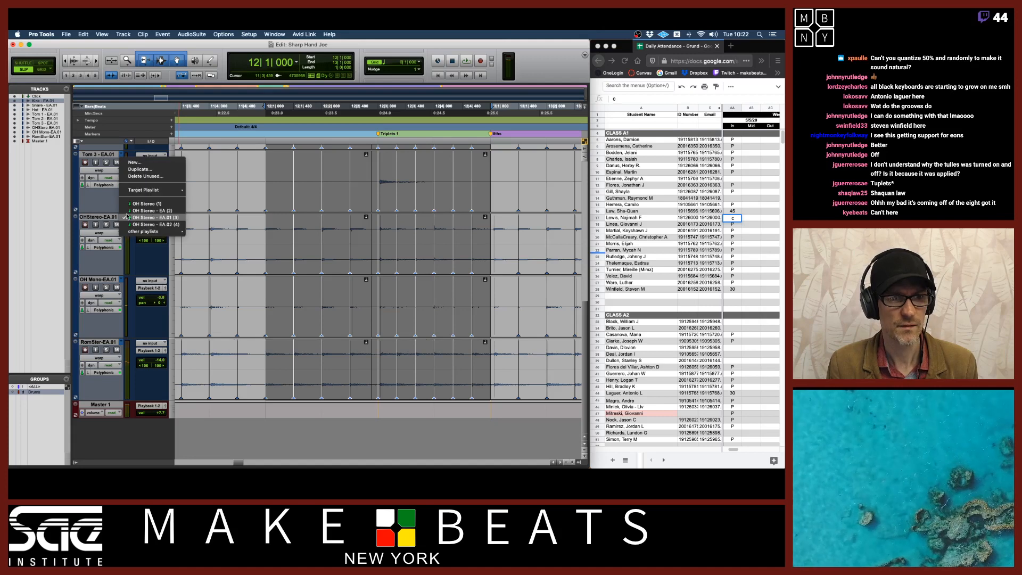
left_click(128, 211)
key("space")
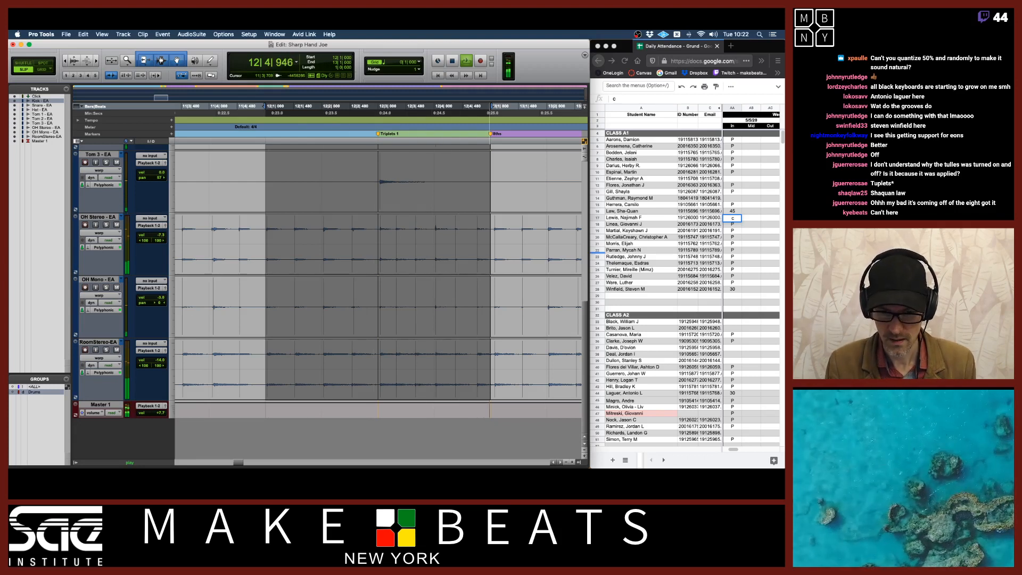
key("space")
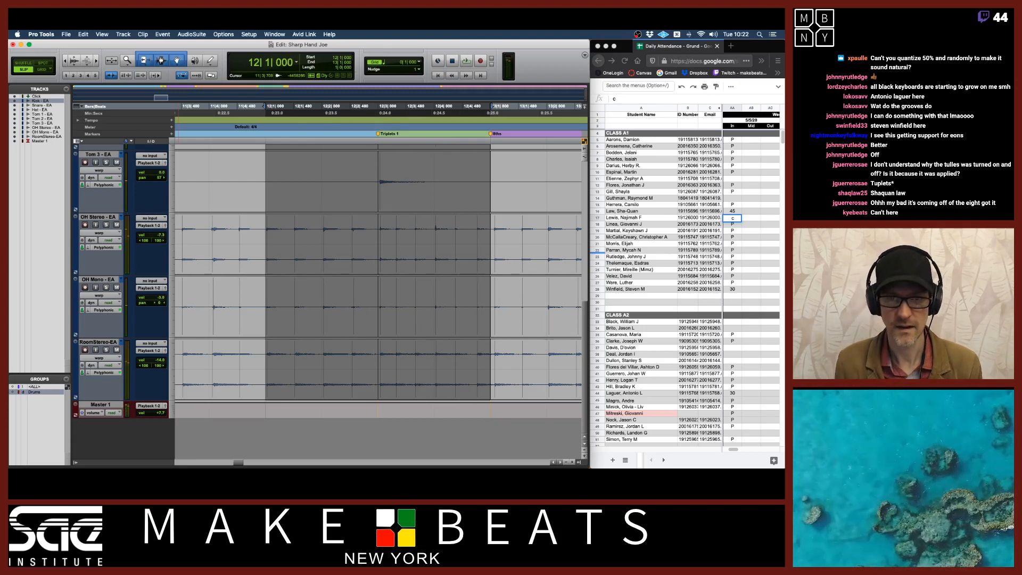
Switch all grouped drum tracks to their EA.02 playlists
key("r")
key("r")
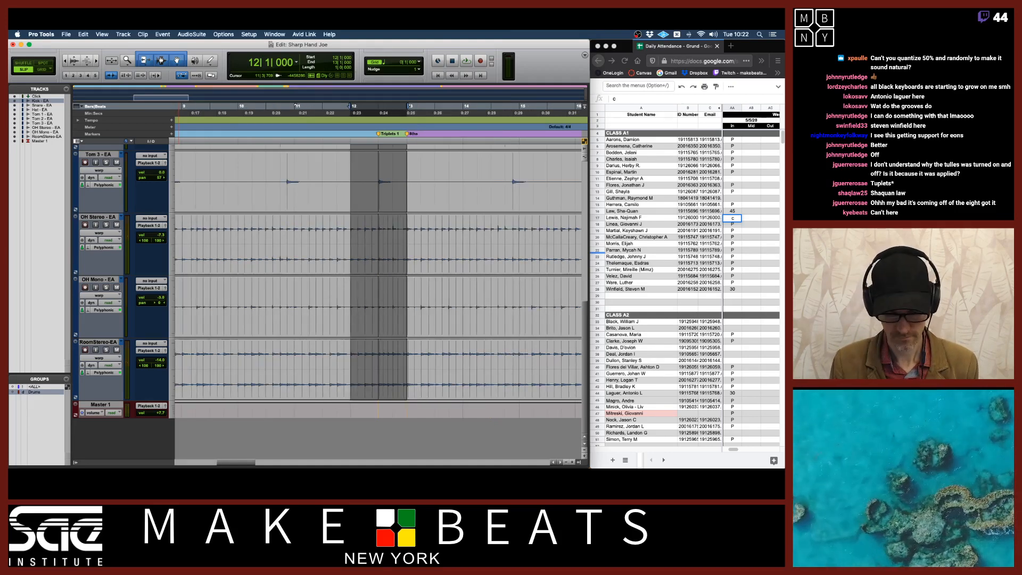
key("r")
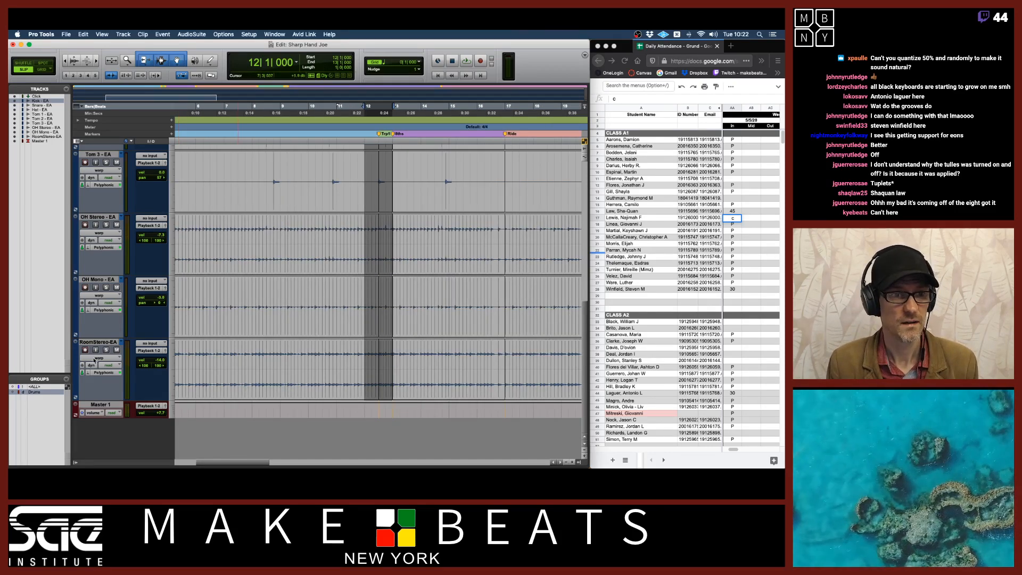
left_click(123, 217)
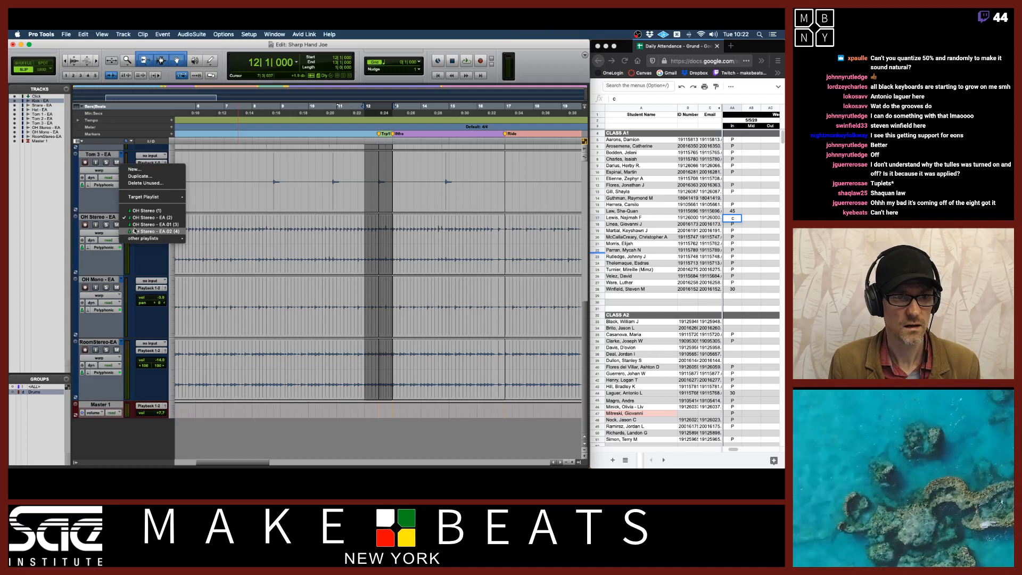
left_click(137, 231)
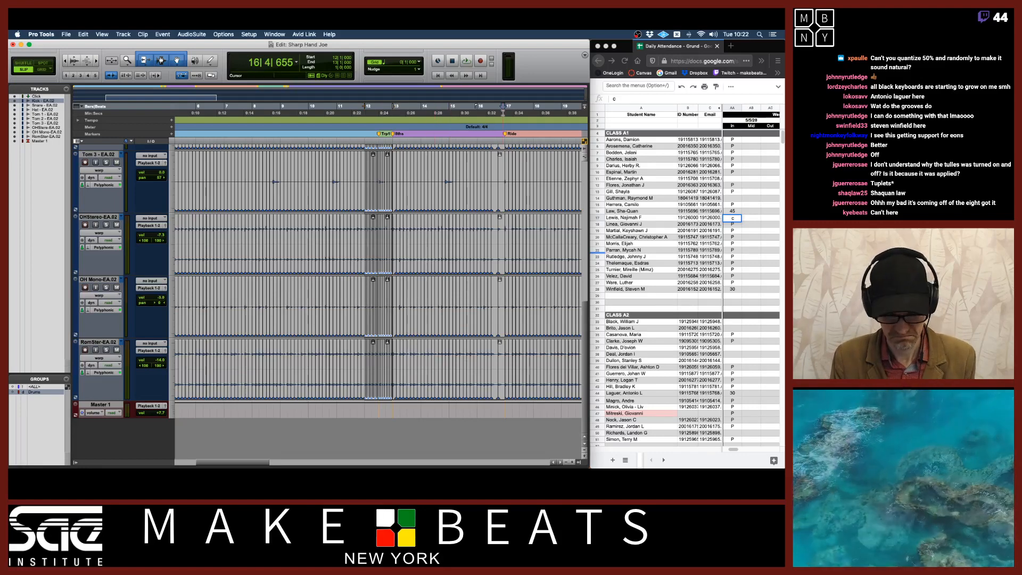
Try dragging the warp point at the bar 17 downbeat earlier across the drum tracks, then undo it
key("t")
key("t")
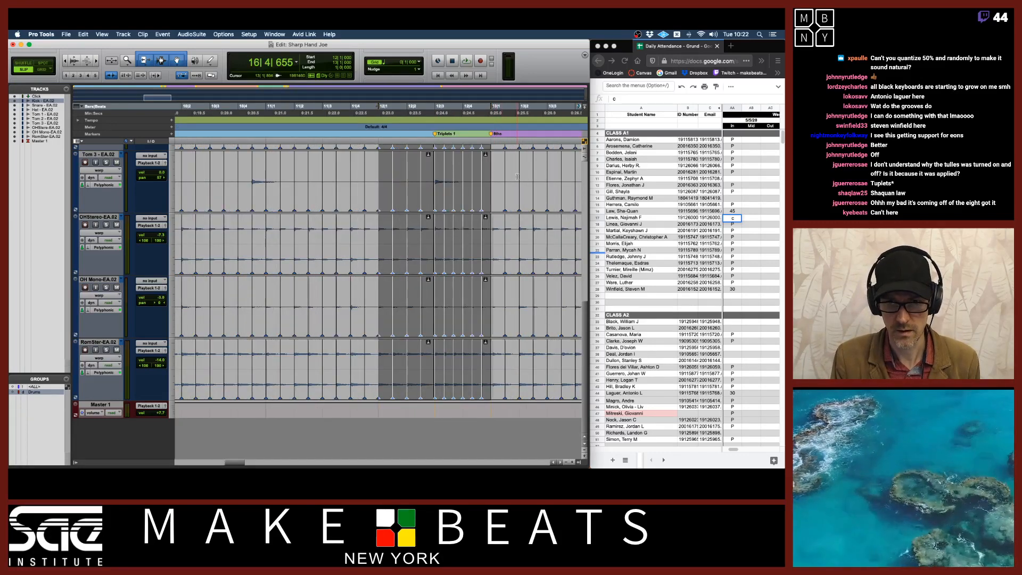
scroll(517, 176, "right", 10)
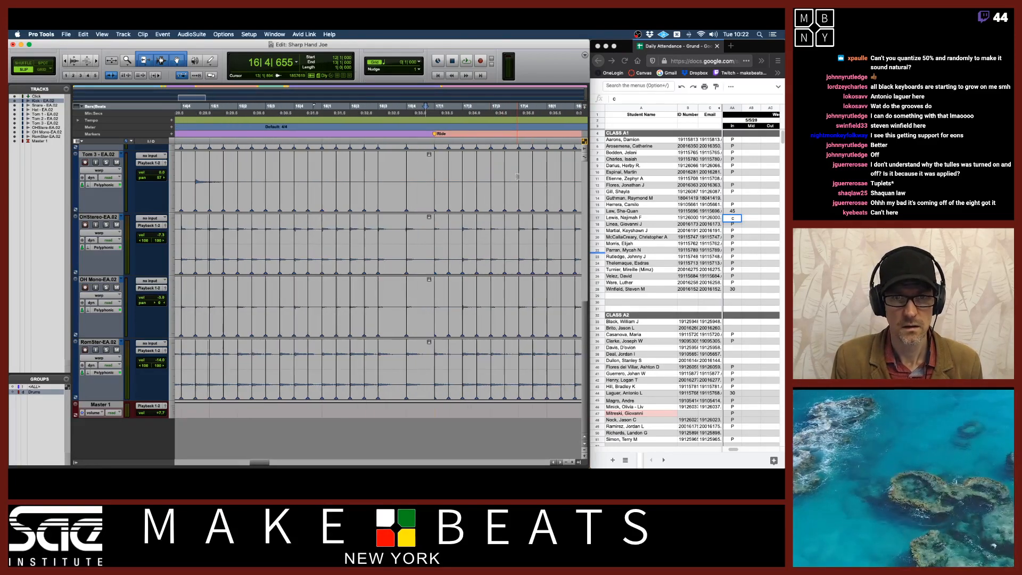
left_click(427, 182, "shift")
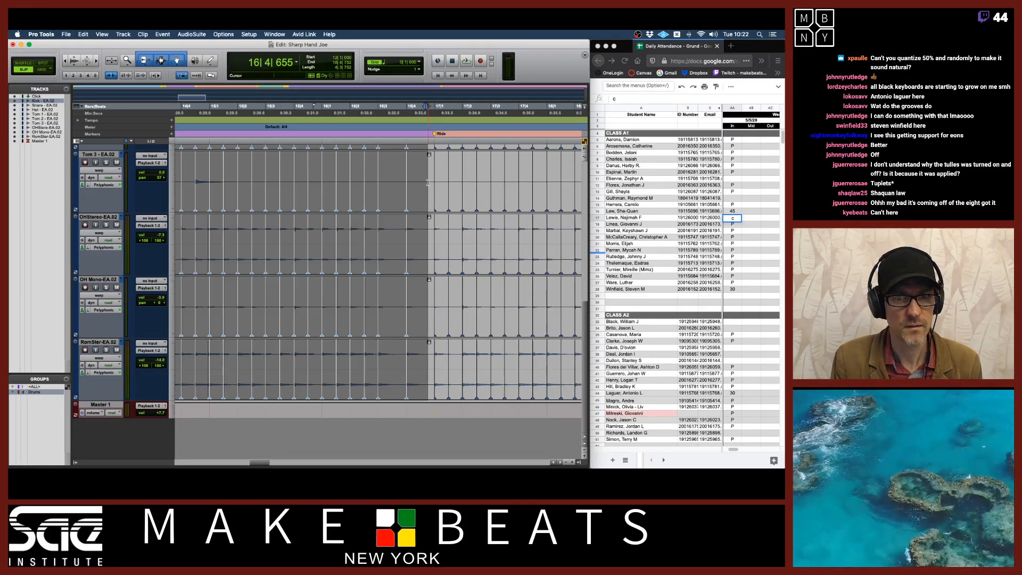
left_click(428, 182)
scroll(428, 182, "right", 4)
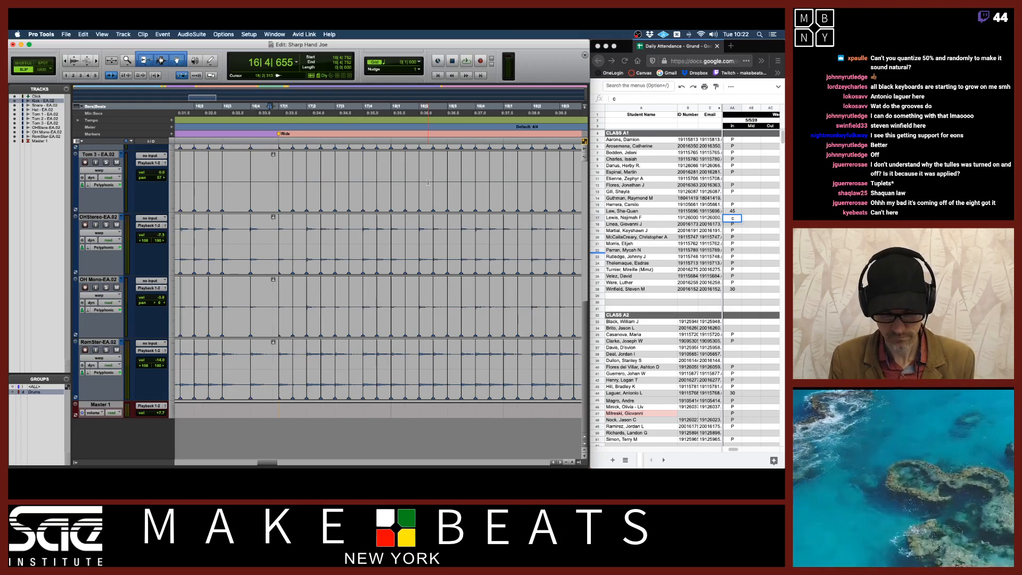
key("t")
key("t")
key("t")
key("t")
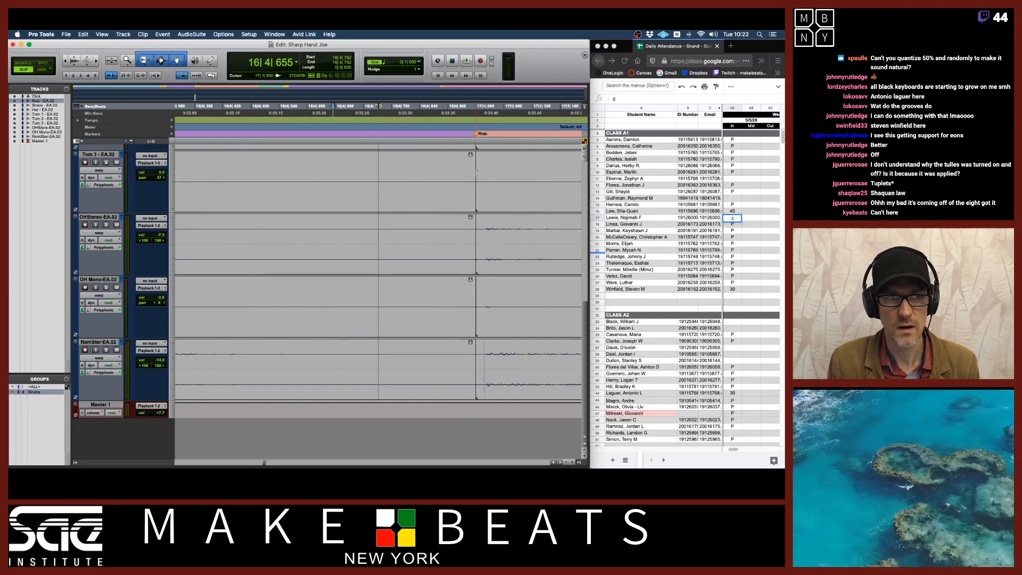
left_click_drag(477, 173, 415, 173)
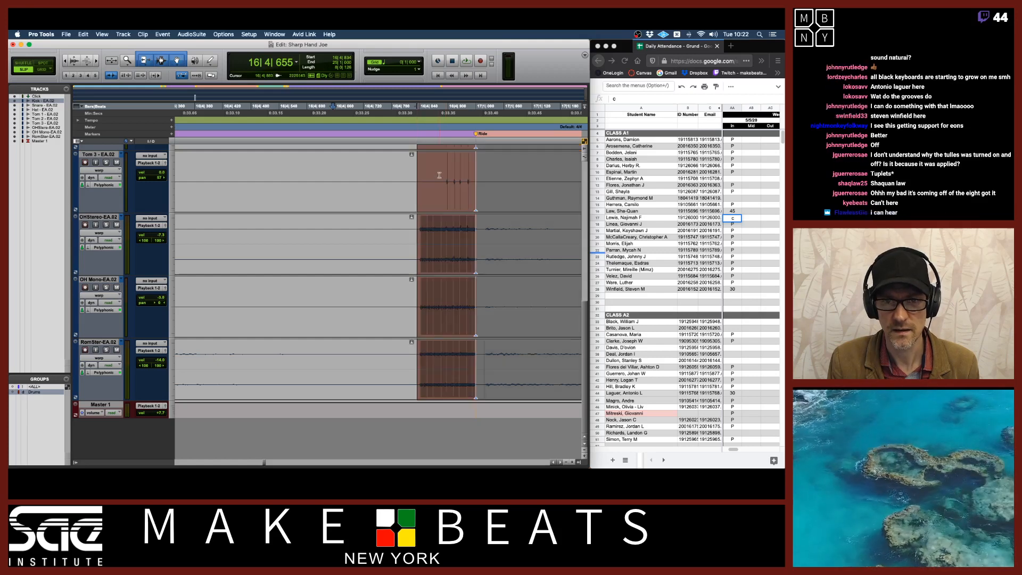
left_click(438, 173)
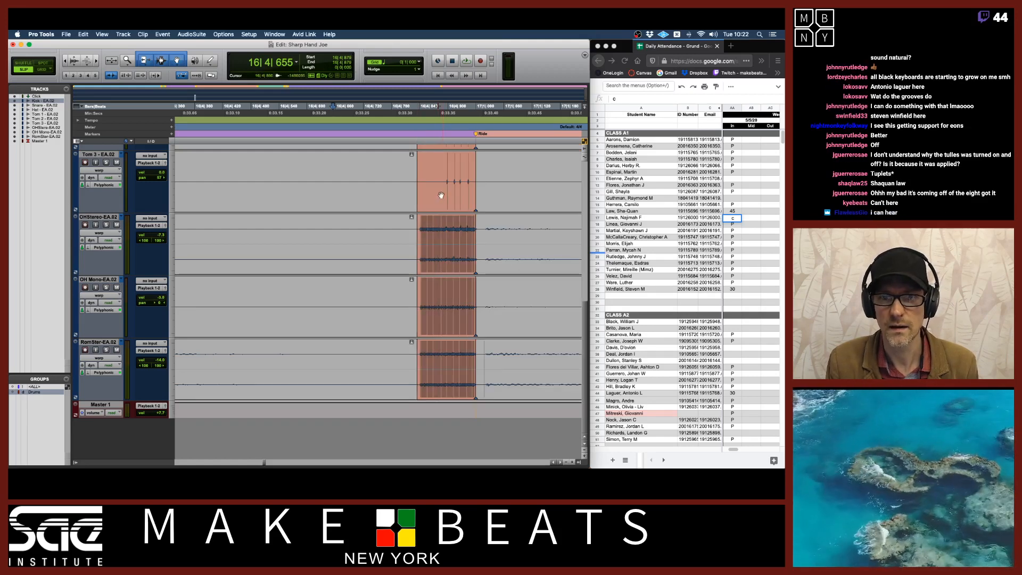
key("ctrl+z")
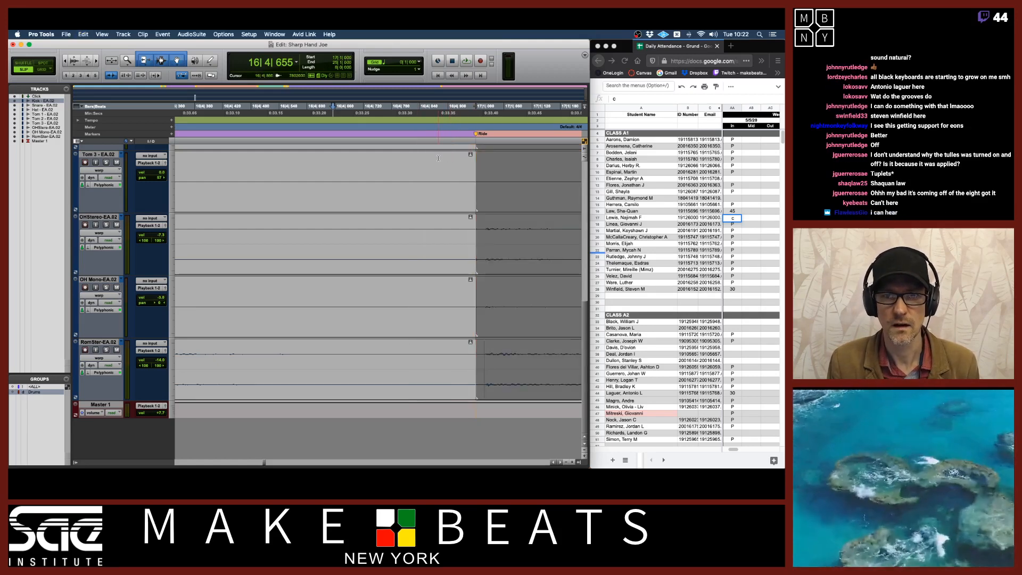
Drag the bar 17 downbeat warp point earlier by varying amounts, then undo the last drag
left_click_drag(473, 181, 398, 184)
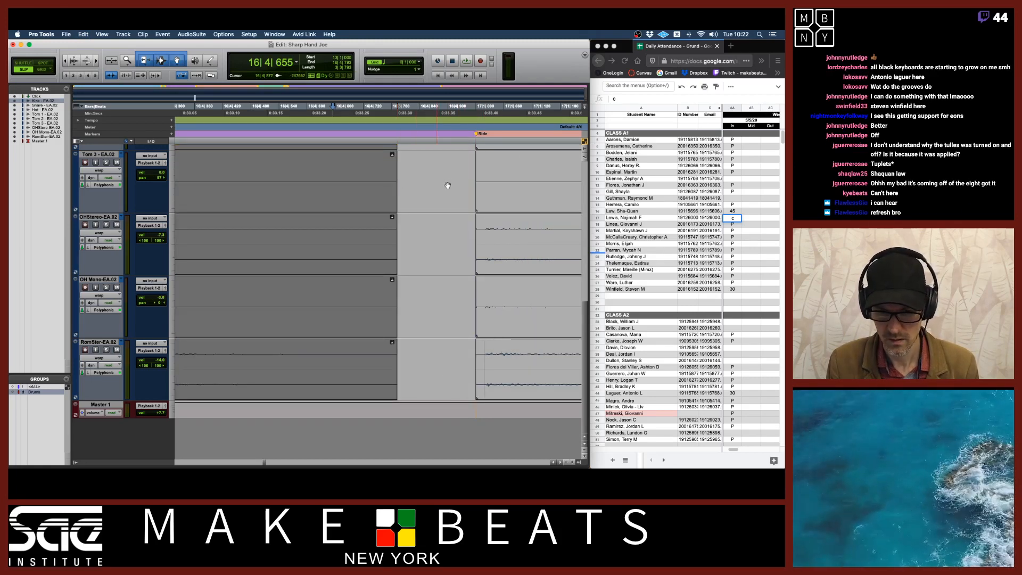
left_click_drag(473, 181, 451, 181)
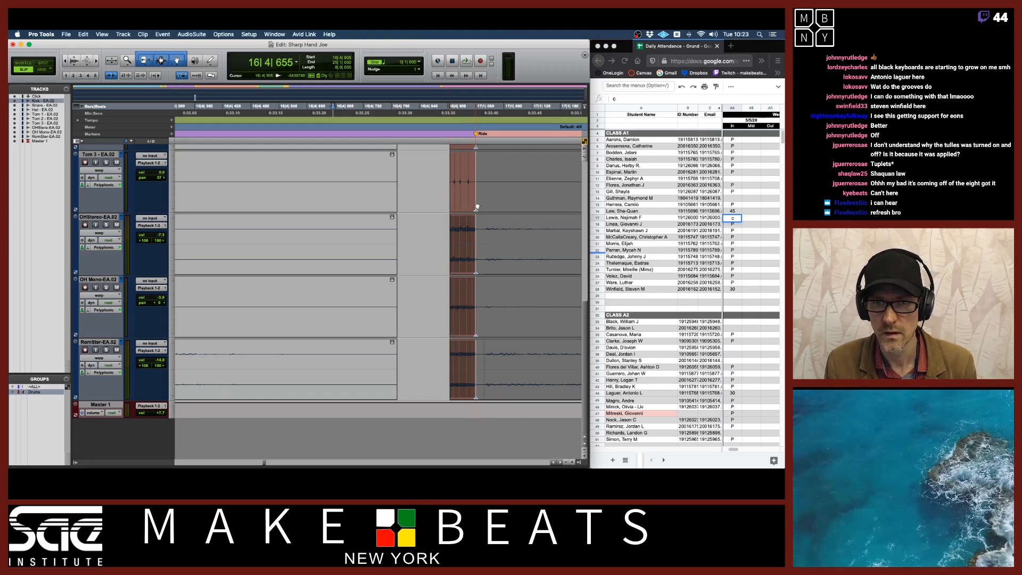
key("super+z")
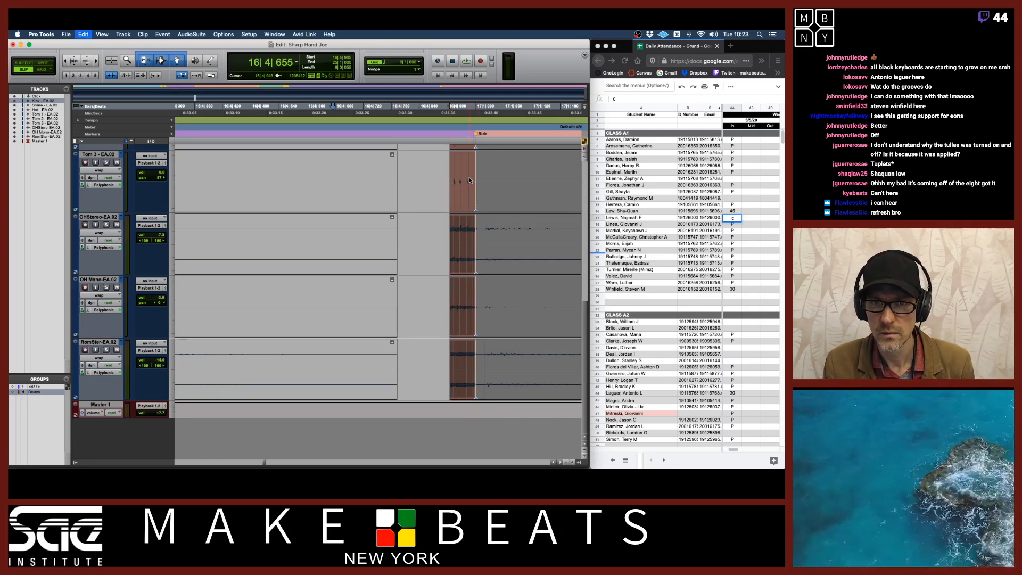
Zoom in on the bar 17 downbeat, try shifting its warp point earlier, then undo those changes
key("super+bracketright")
key("super+bracketright")
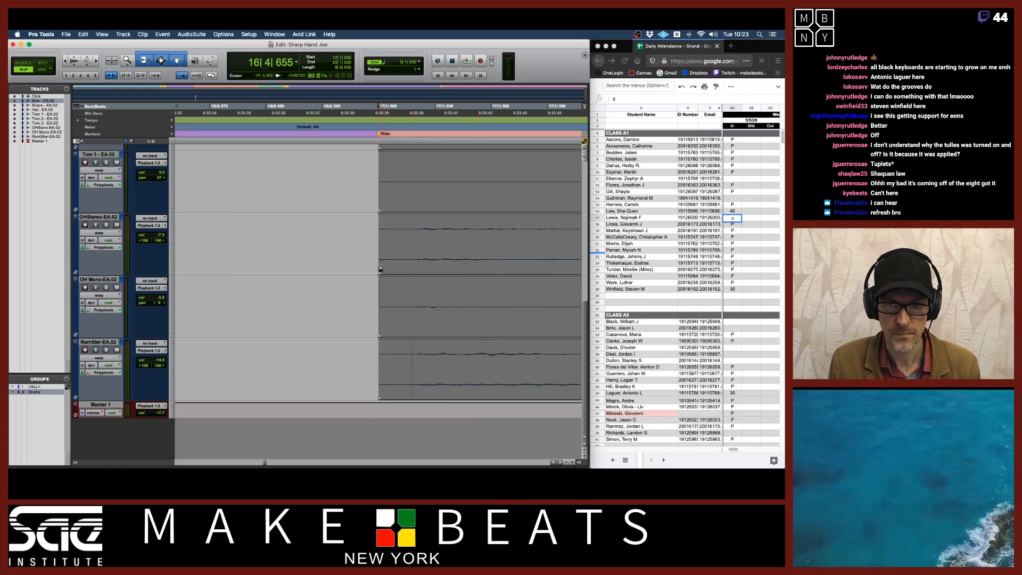
left_click_drag(379, 248, 357, 250)
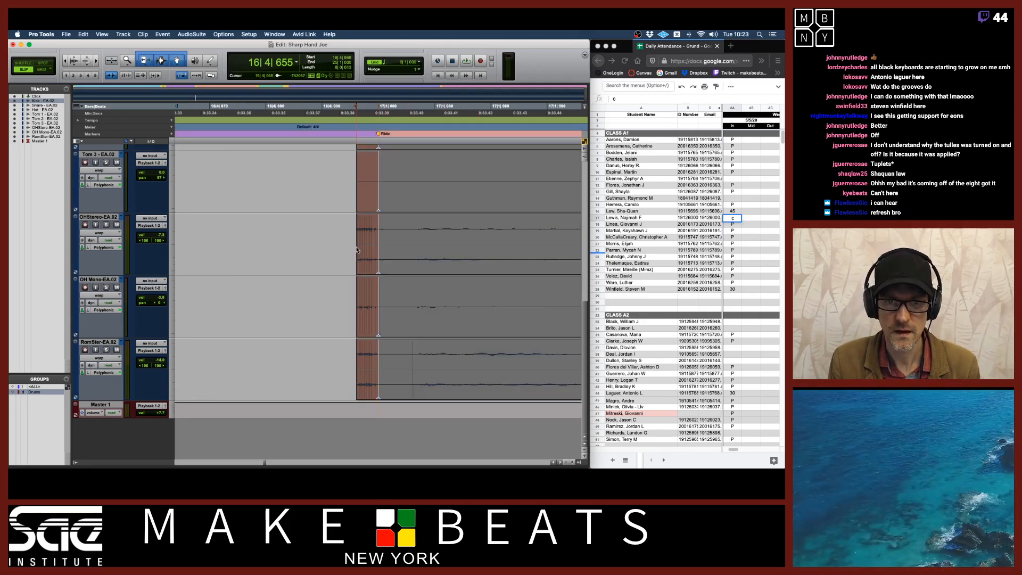
left_click(379, 267)
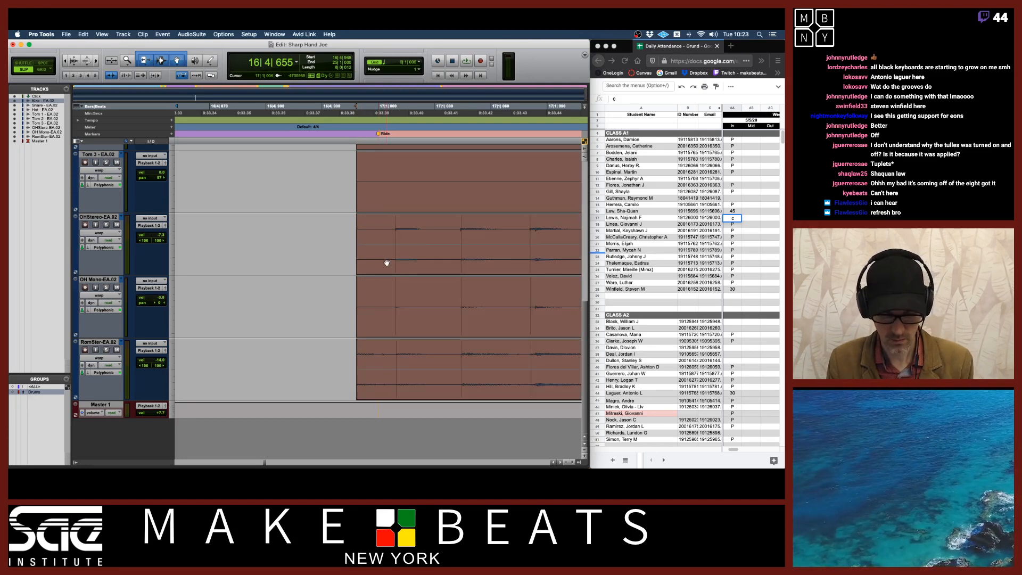
scroll(386, 262, "down", 3)
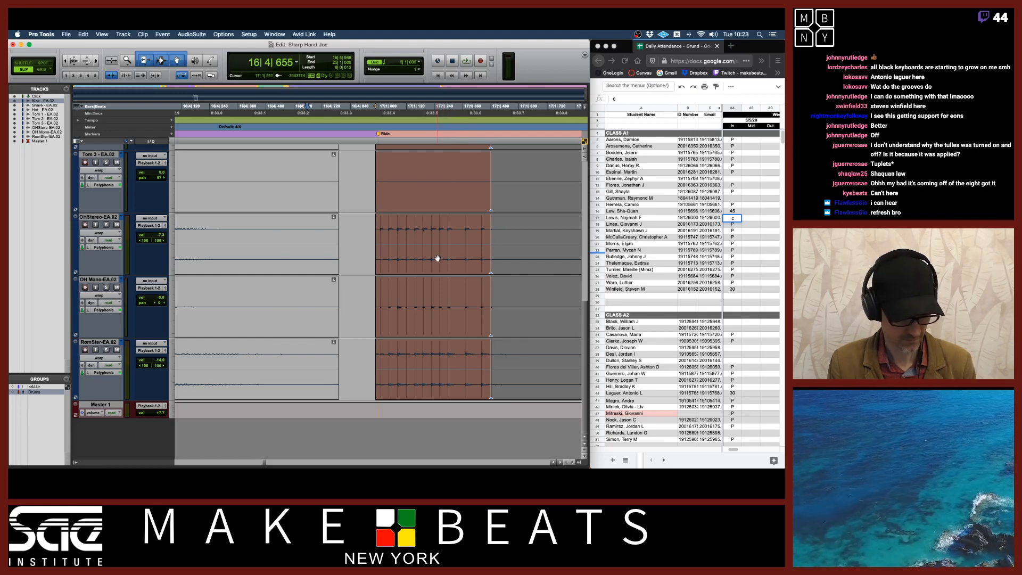
key("super+z")
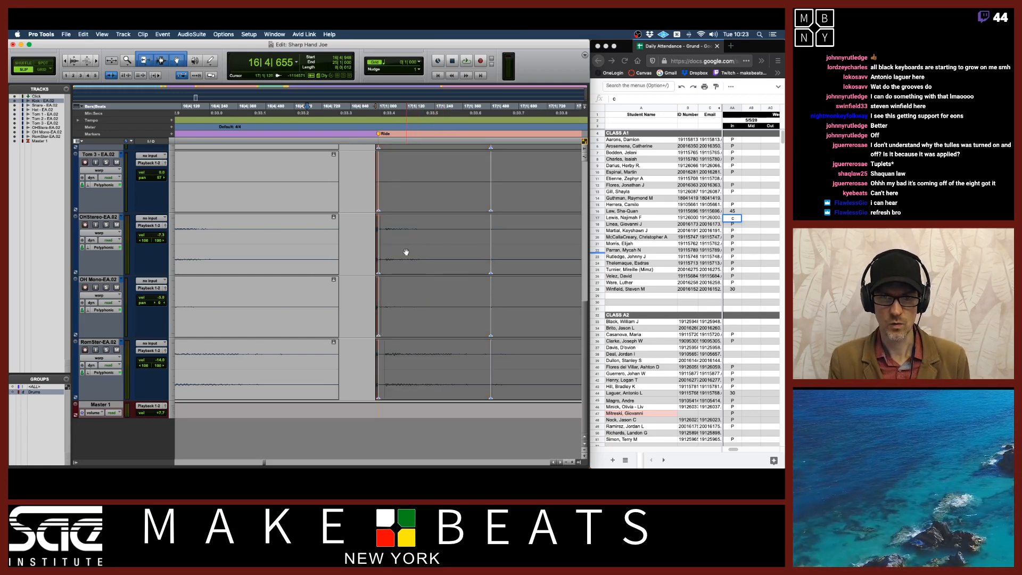
scroll(406, 252, "up", 10)
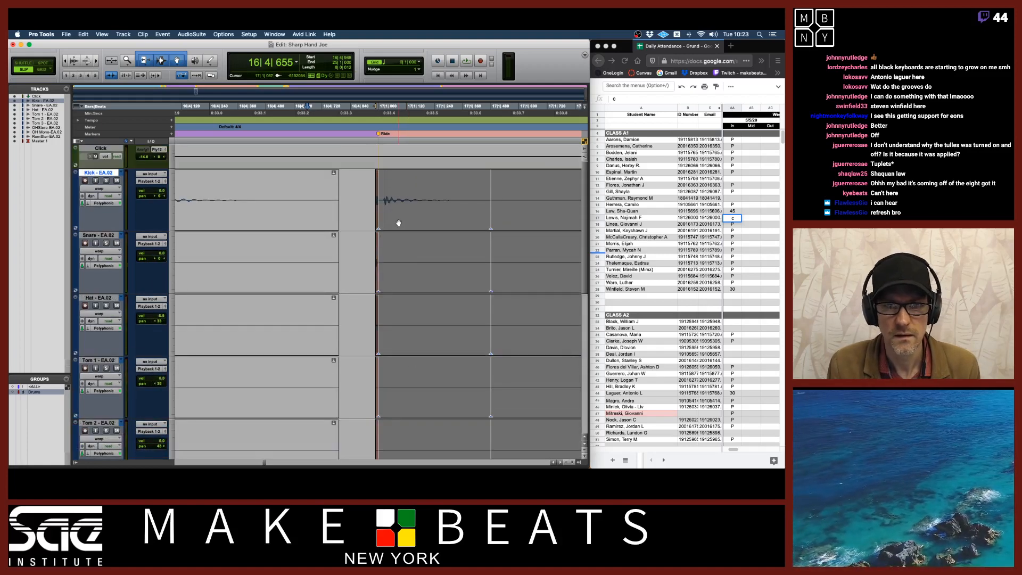
key("super+z")
key("super+z")
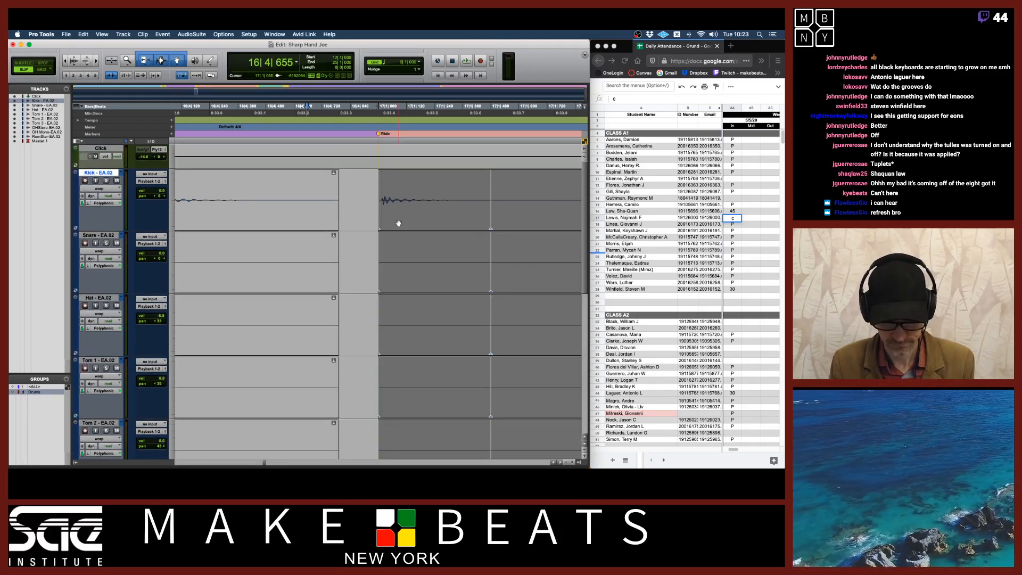
Zoom further in and add a warp point on the kick hit just after the bar 17 downbeat
key("super+bracketright")
key("super+bracketright")
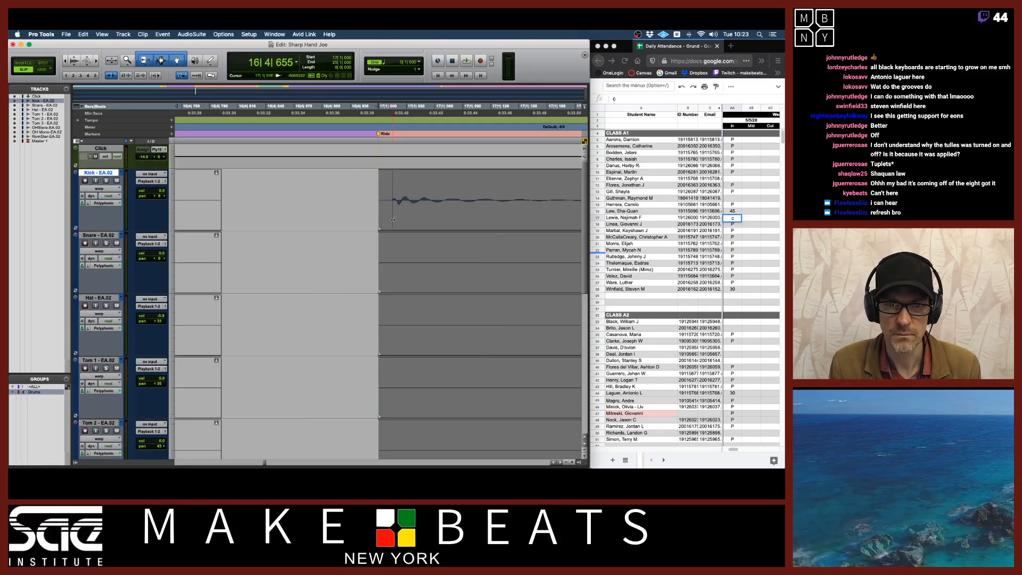
left_click(393, 218)
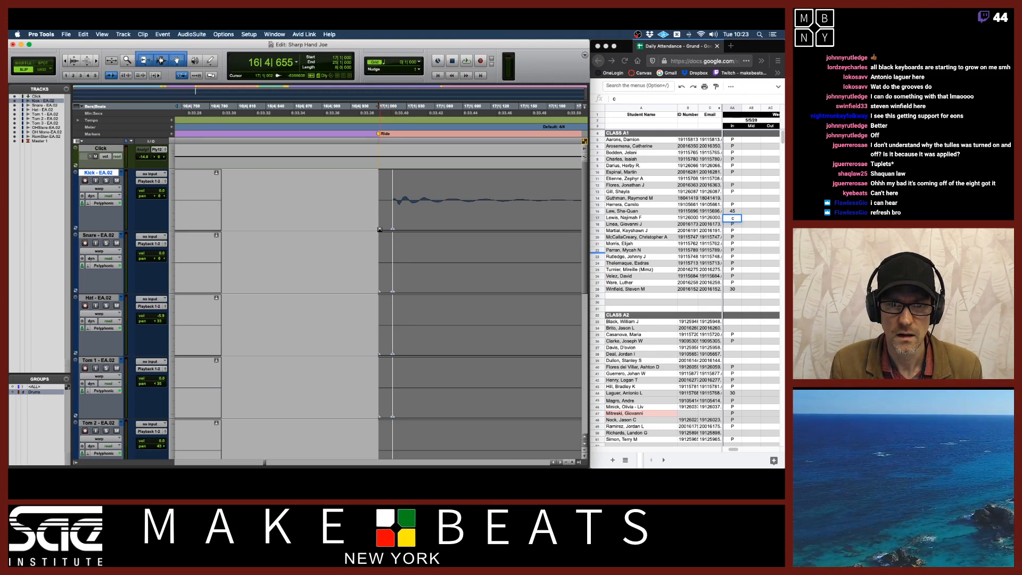
left_click_drag(380, 207, 261, 203)
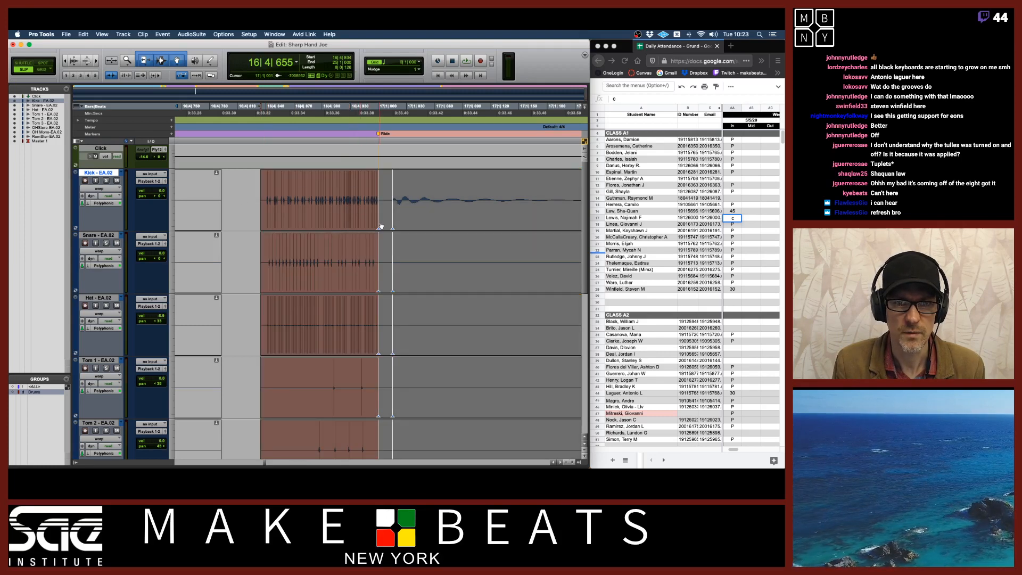
left_click(381, 195)
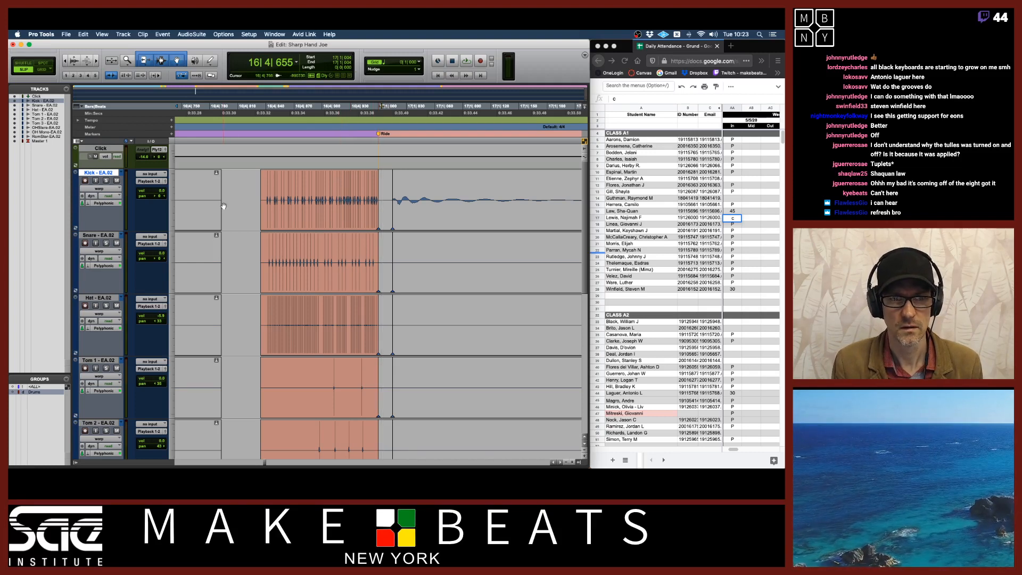
Remove the extra warp point and drag the kick transient to line up with the bar 17 downbeat, then zoom out
left_click_drag(221, 204, 379, 225)
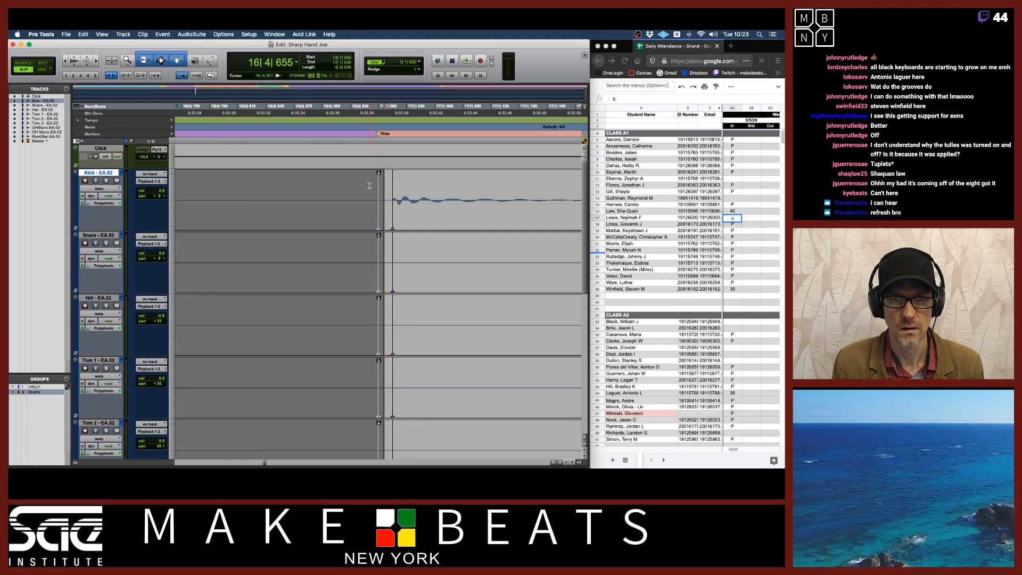
left_click(369, 186)
left_click(378, 223, "alt")
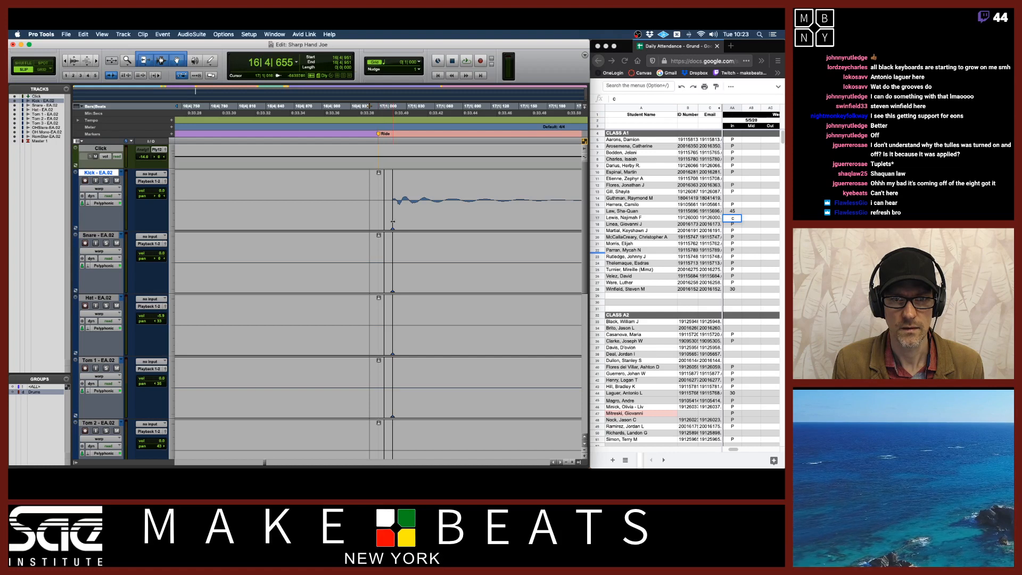
left_click(392, 223, "alt")
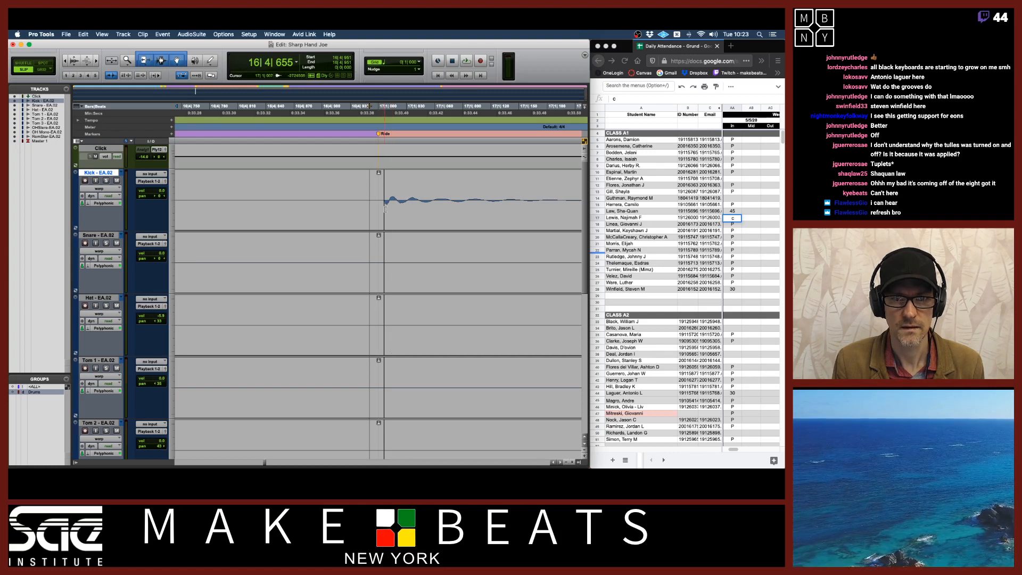
double_click(375, 208)
left_click_drag(374, 208, 373, 219)
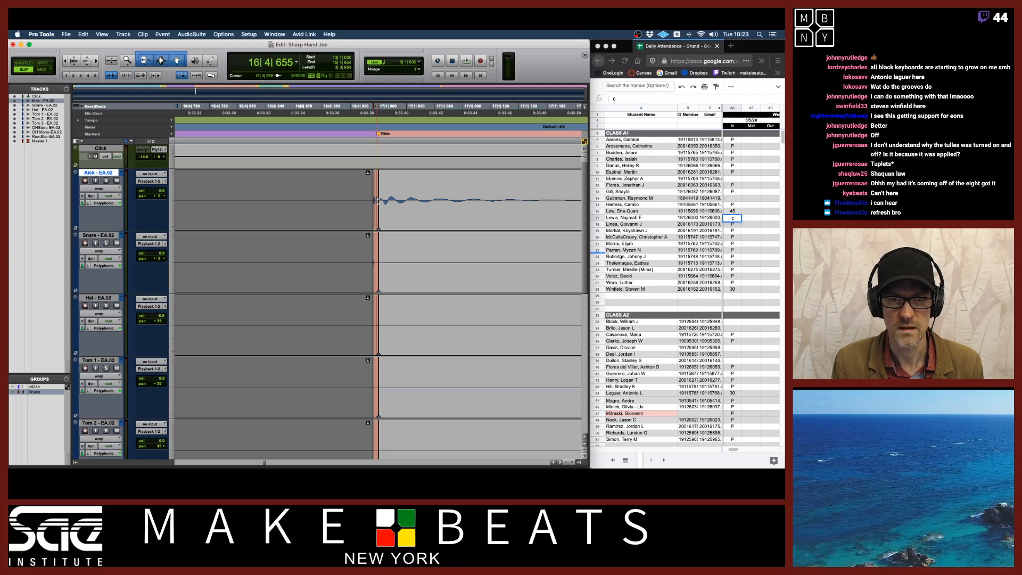
key("t")
key("t")
key("t")
key("t")
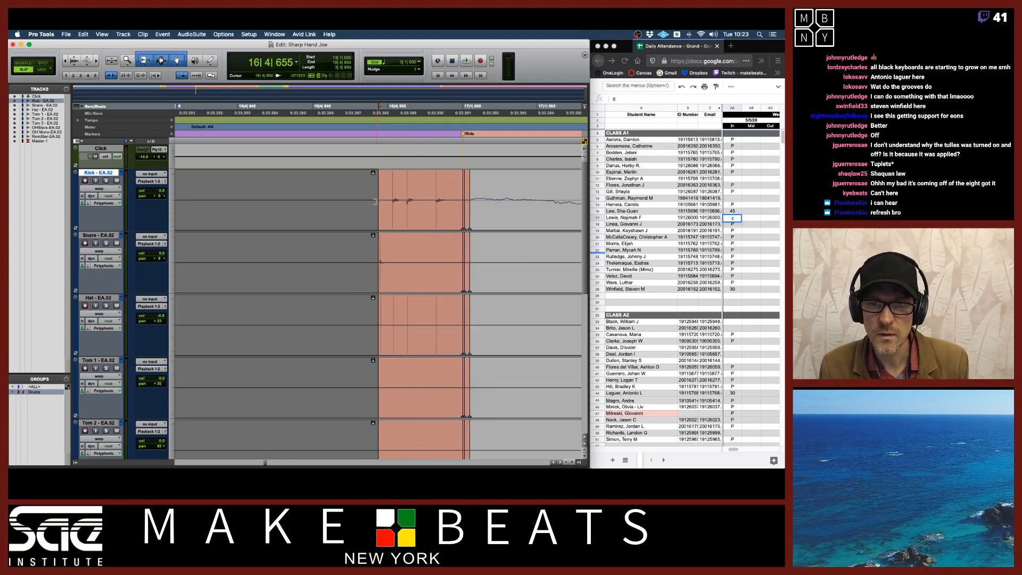
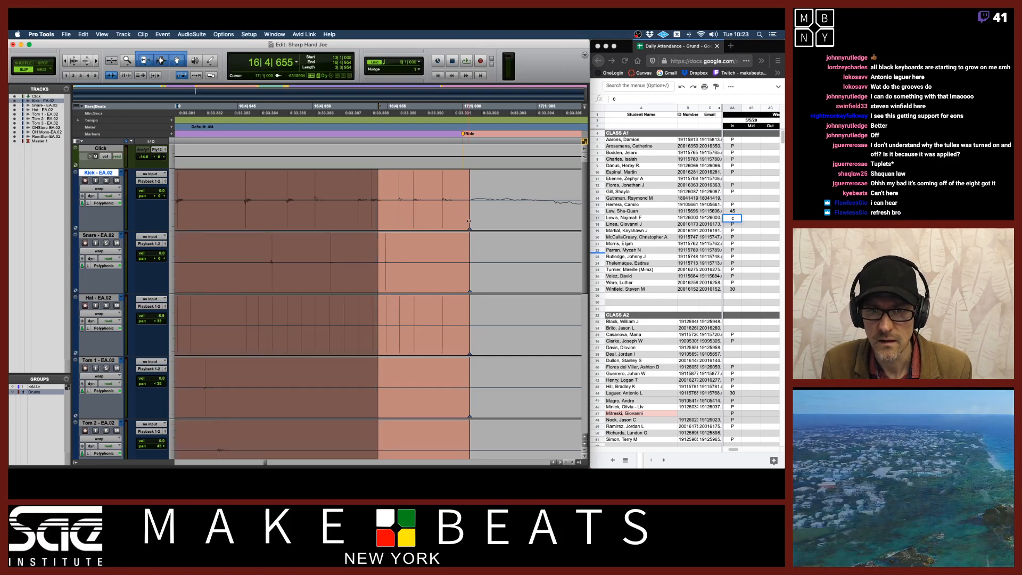
Nudge the bar 17 warp point slightly earlier, zoom out, and select the drum audio just before bar 17
left_click_drag(469, 220, 462, 224)
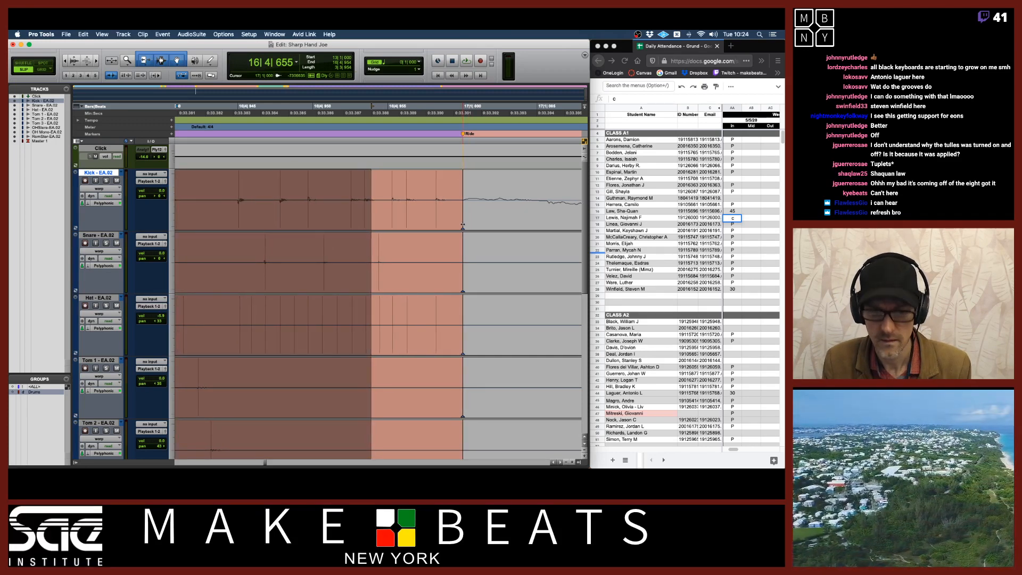
key("r")
key("r")
key("r")
key("r")
key("r")
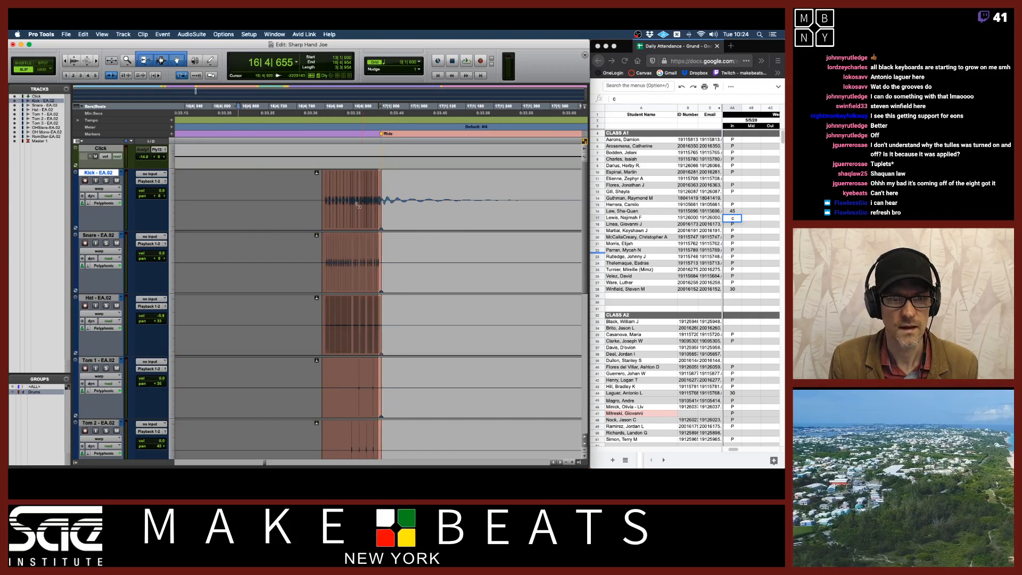
left_click_drag(317, 199, 379, 197)
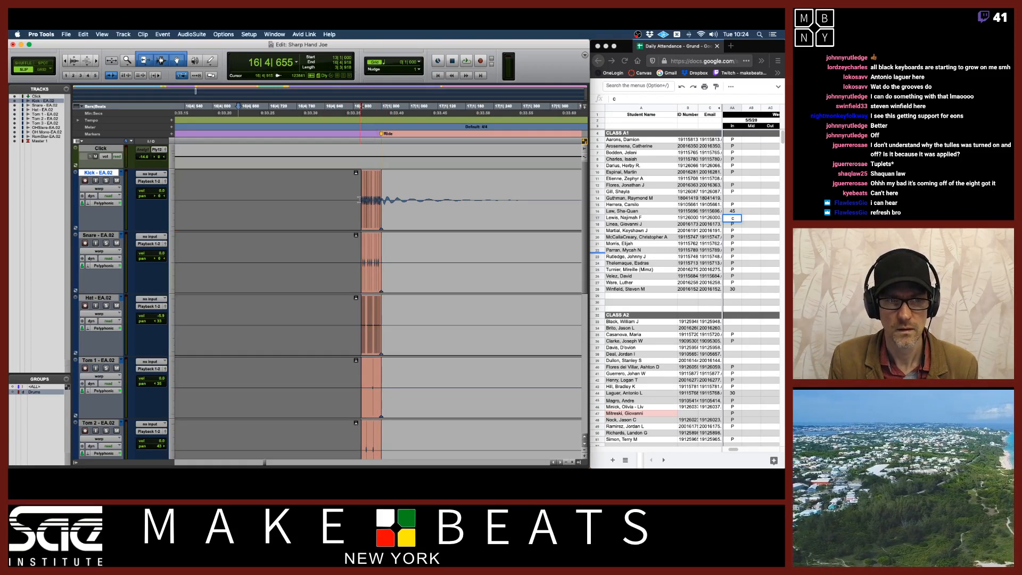
Switch the drum tracks from Warp to Waveform view and place the cursor just before bar 17
left_click(101, 189)
left_click(101, 195)
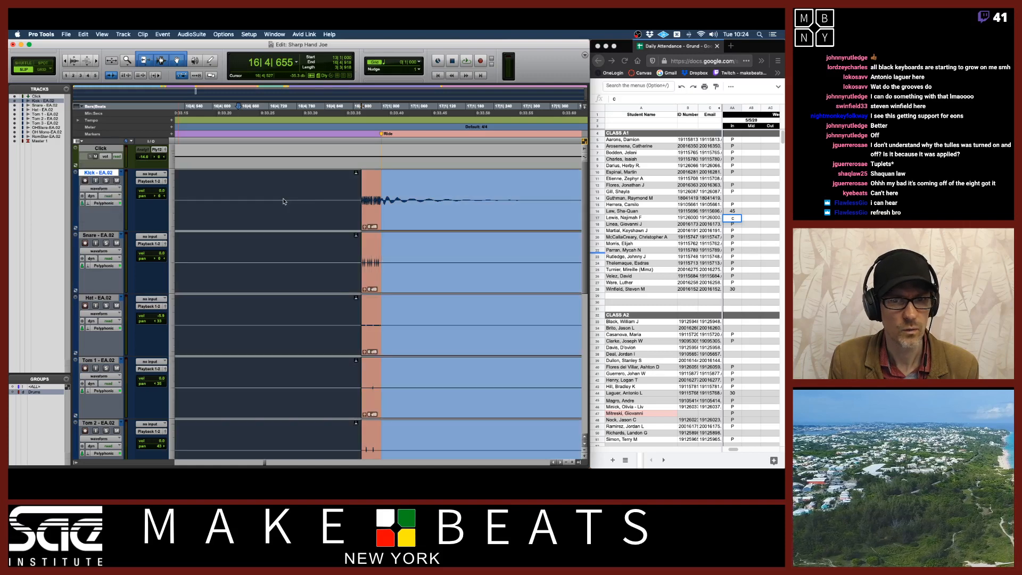
left_click(372, 197)
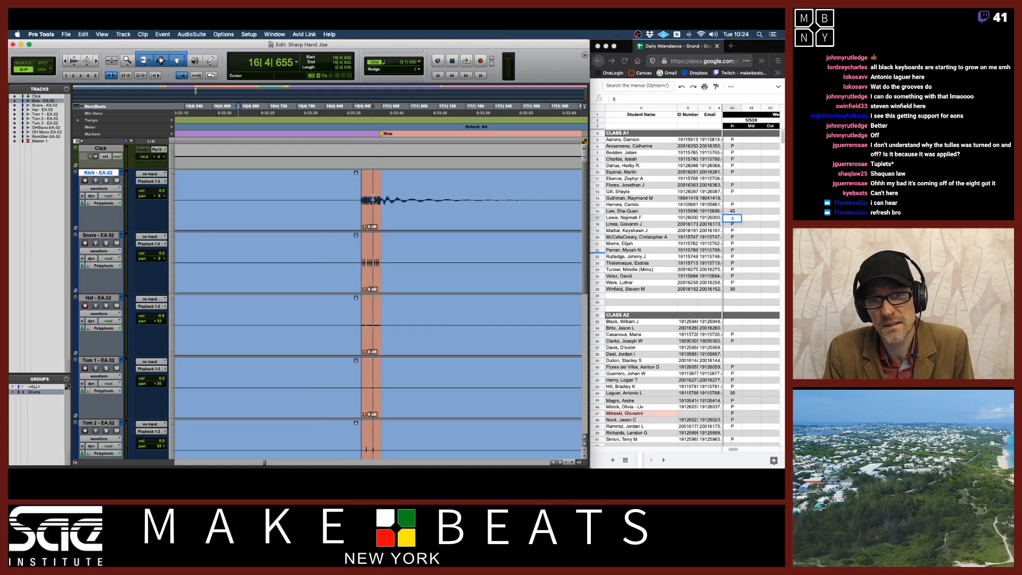
Zoom in, select the drum audio leading up to the bar 17 region, and delete it
key("t")
key("t")
key("t")
key("t")
key("t")
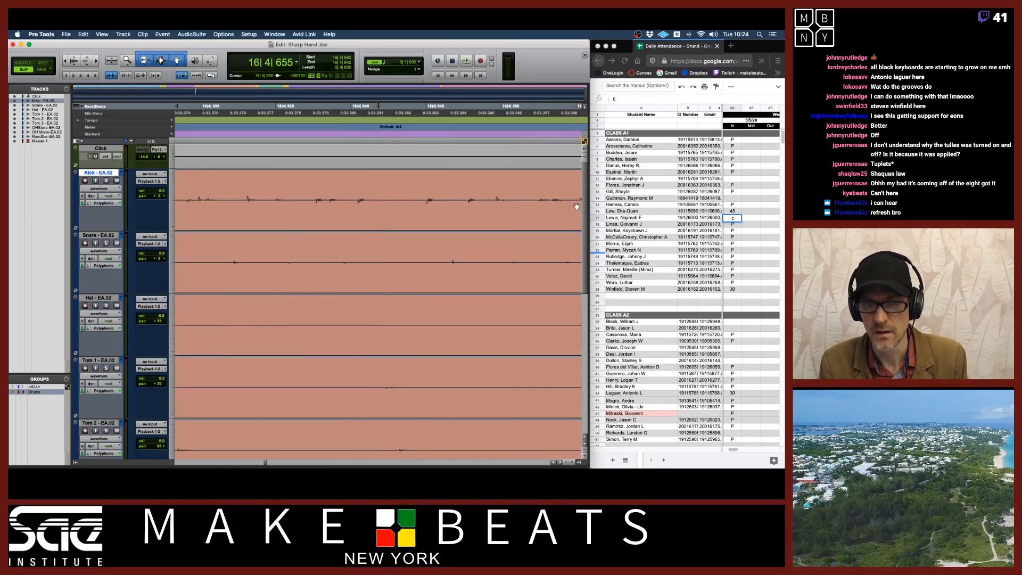
key("r")
left_click(509, 197)
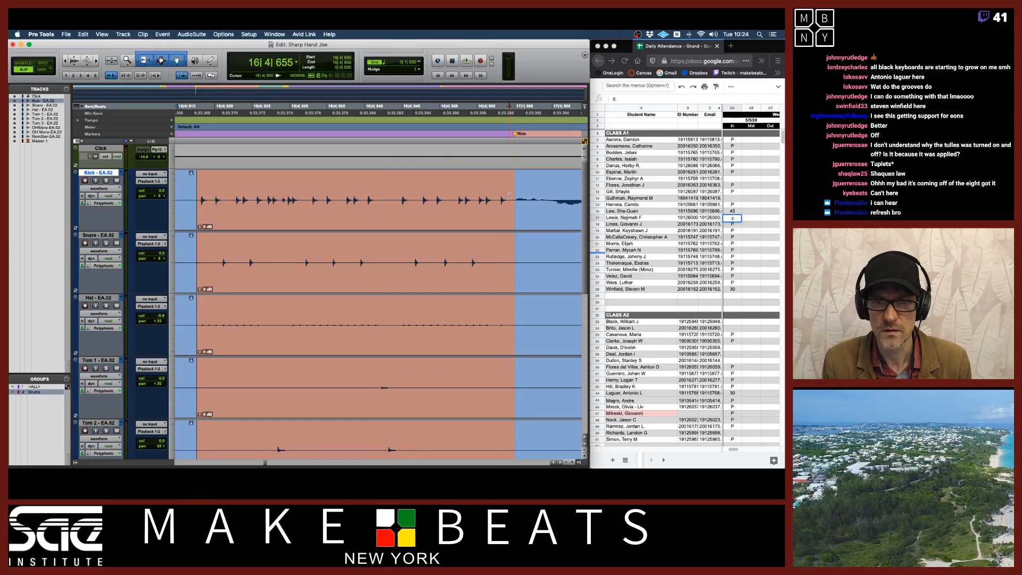
left_click(472, 218)
key("Delete")
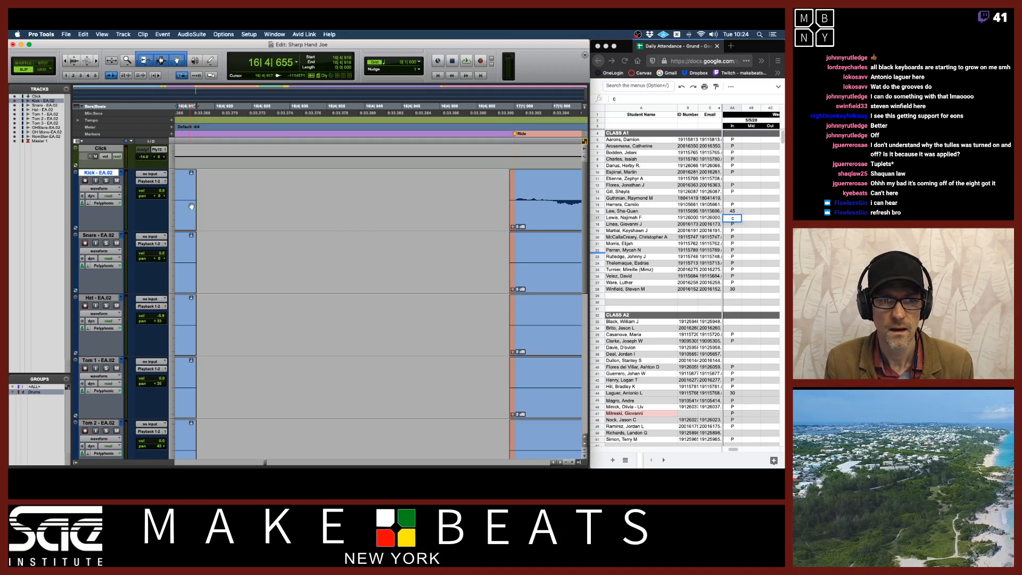
Select the span ahead of the bar 17 region and zoom in and out to inspect the kick there, switching to Grid mode
left_click_drag(191, 204, 515, 210)
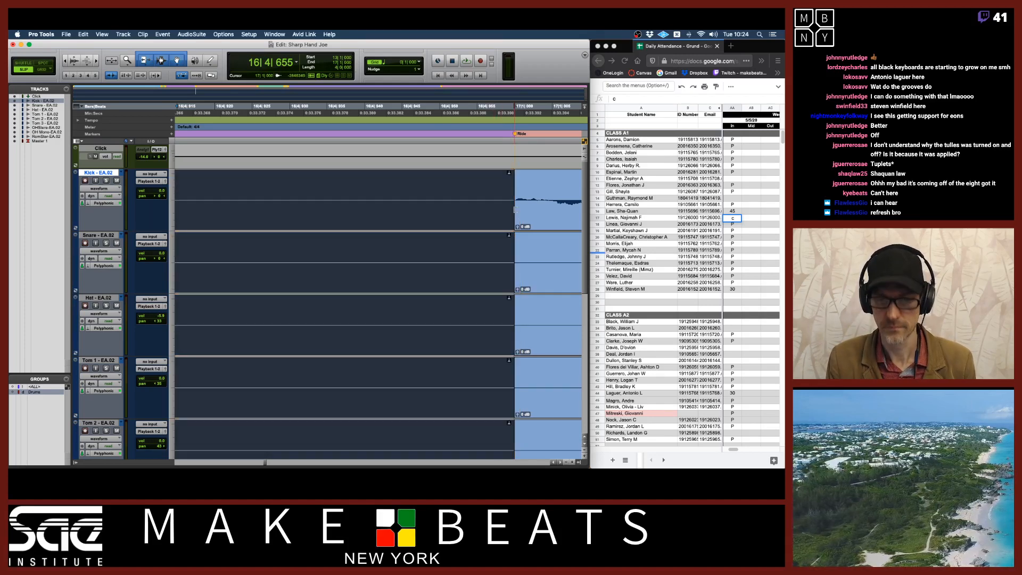
key("r")
key("r")
key("r")
key("r")
key("r")
key("r")
key("r")
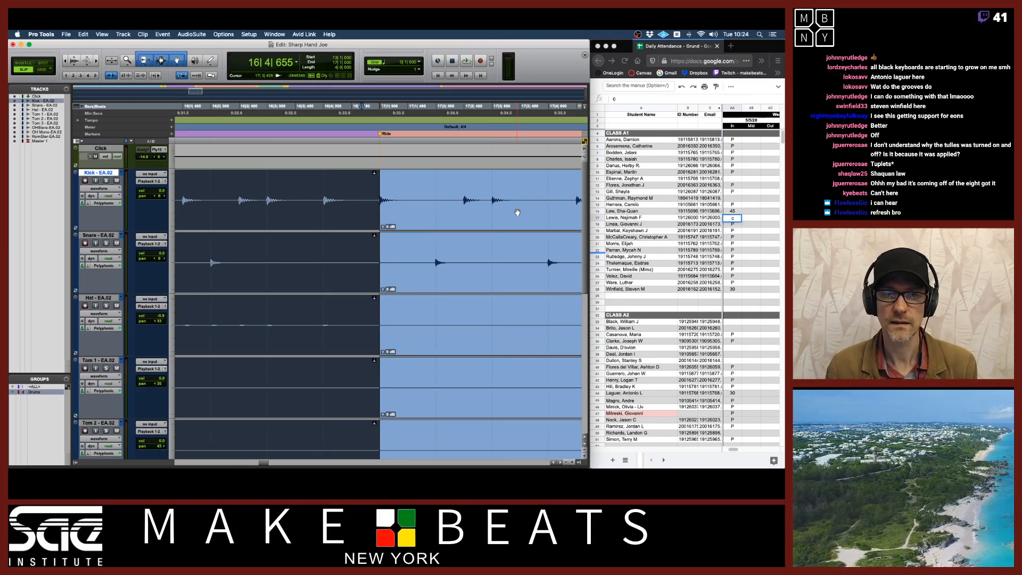
key("t")
key("t")
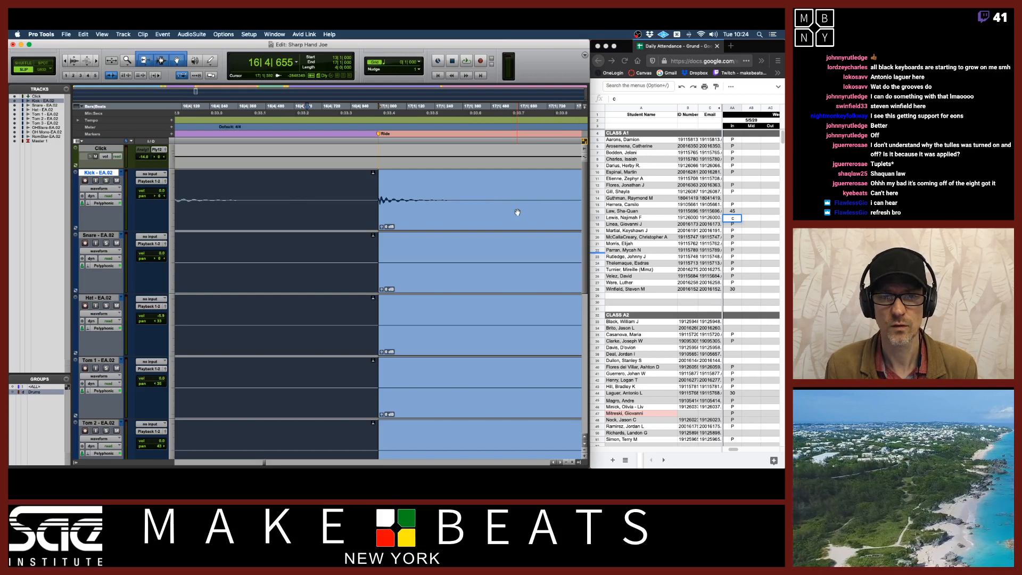
key("r")
key("r")
key("r")
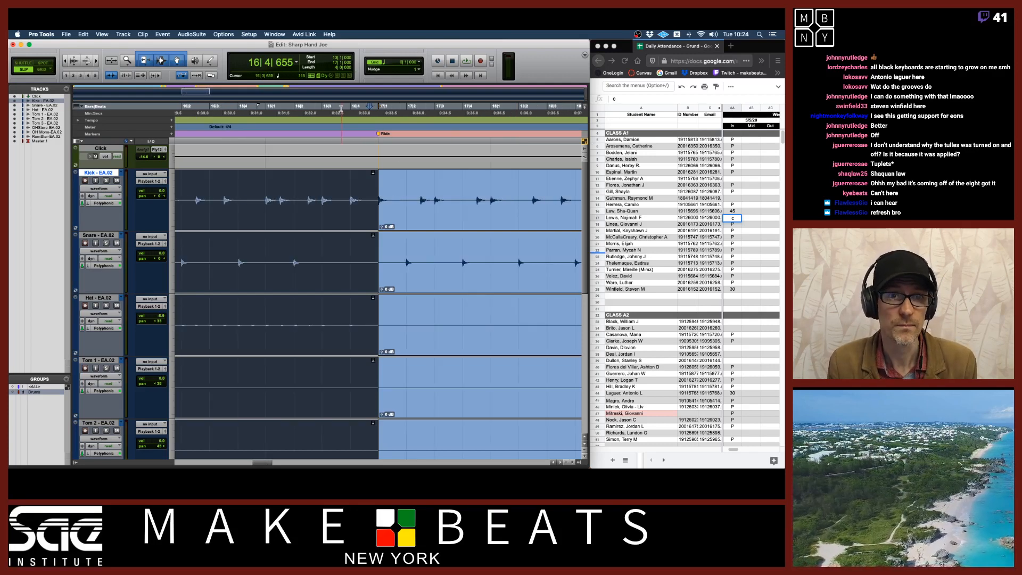
key("F4")
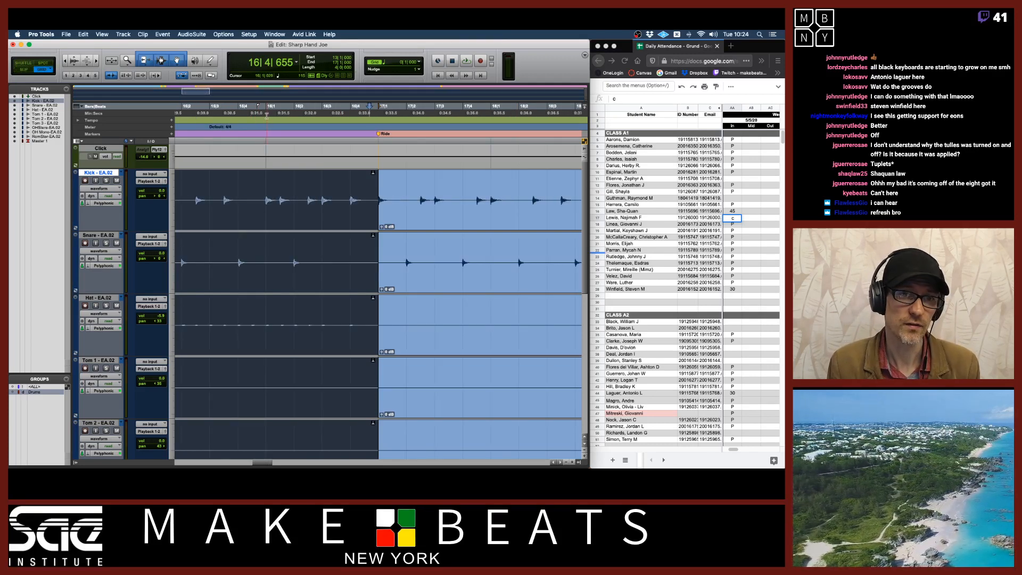
Place the cursor at bar 16 and play back the drums through the bar 17 edit
left_click(267, 115)
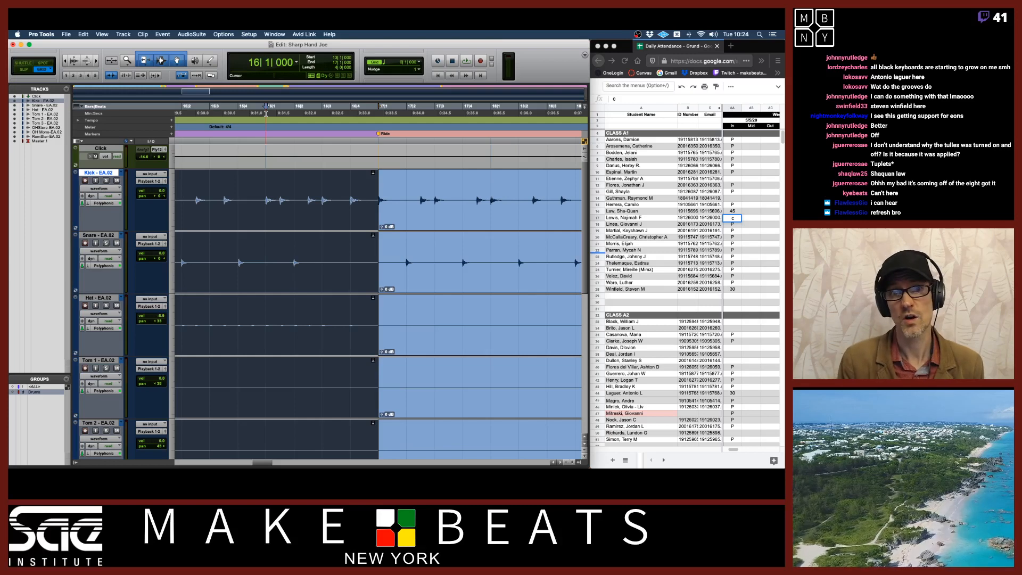
key("r")
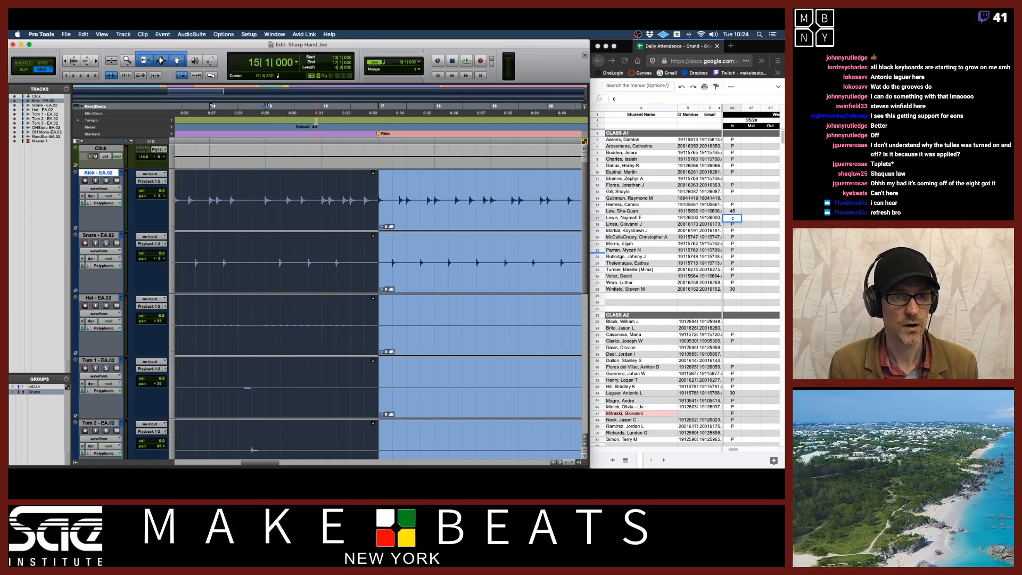
key("space")
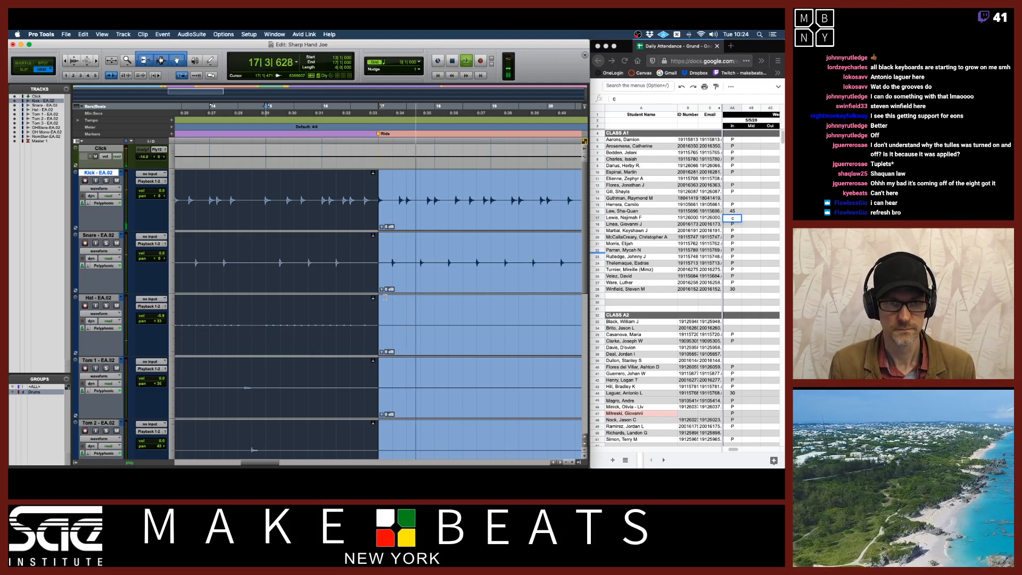
key("space")
Switch the drum tracks to the Kick - EA.01 playlist and play it back around bar 17
left_click(121, 173)
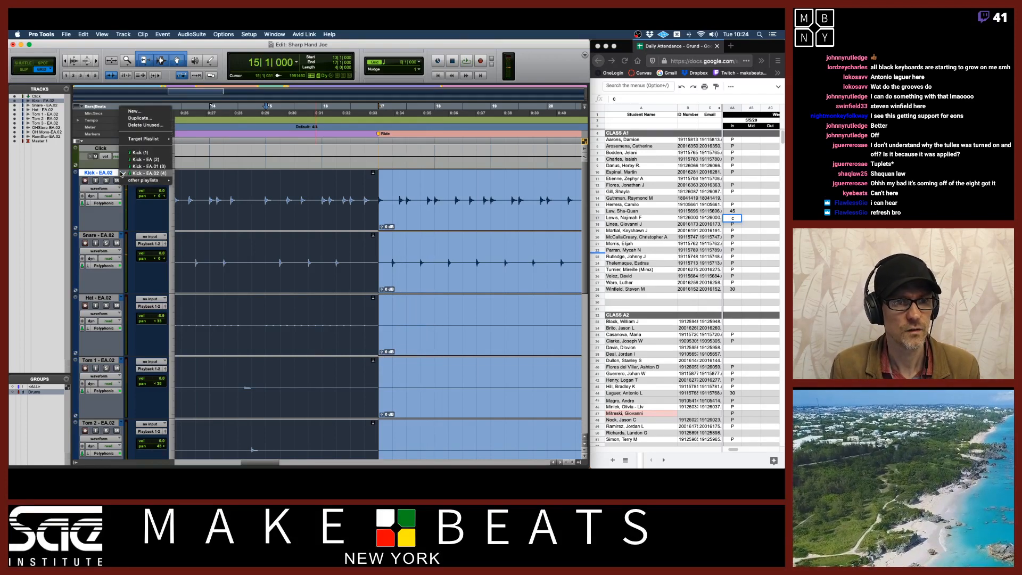
left_click(130, 168)
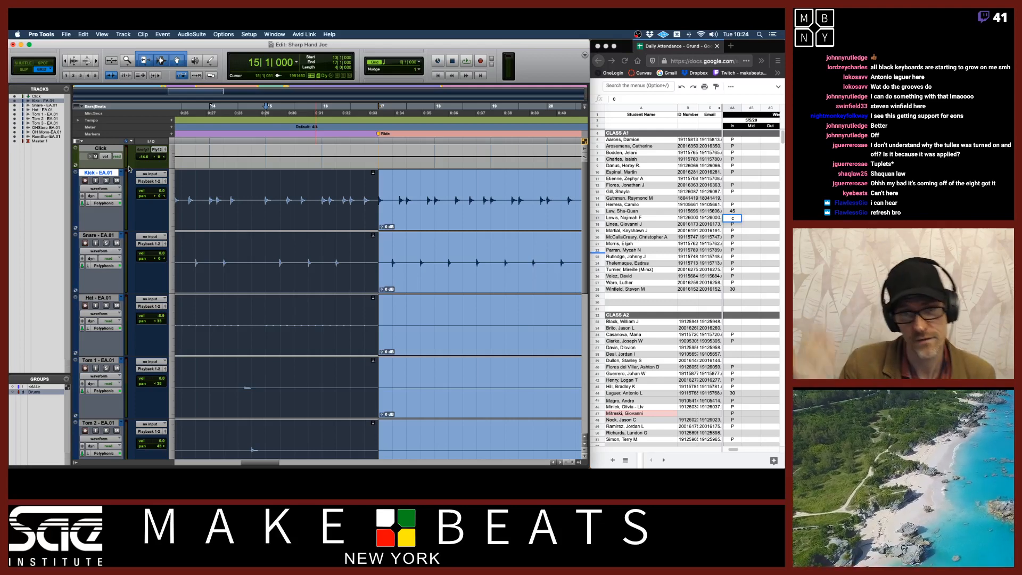
key("space")
key("super+bracketright")
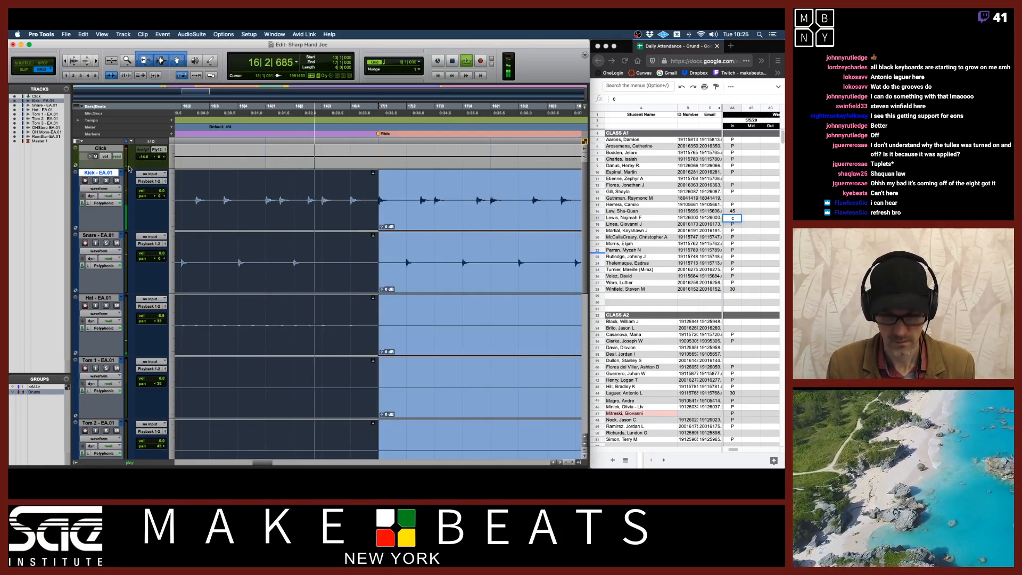
key("super+bracketright")
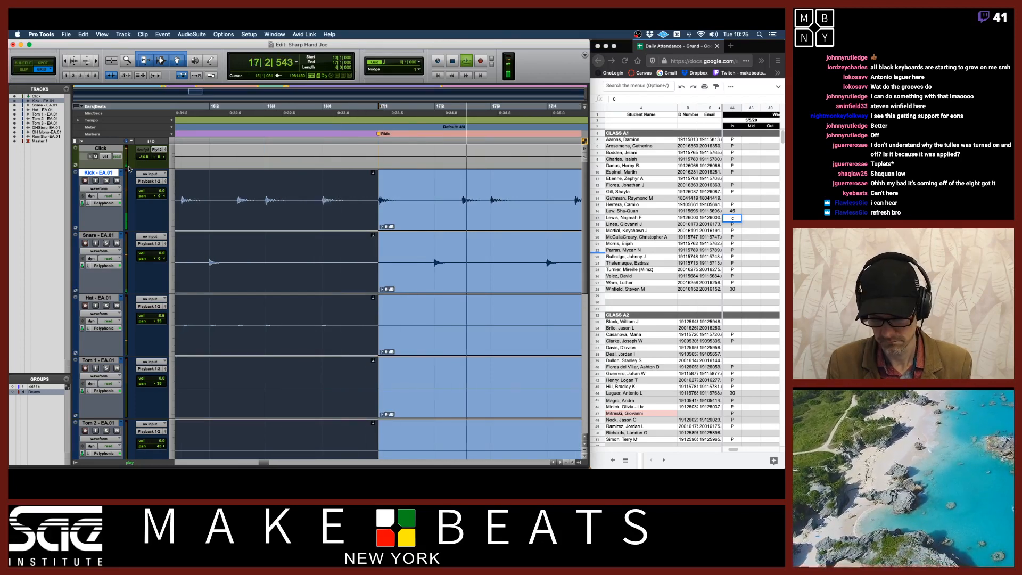
key("space")
Zoom out, place the cursor later in the song, and play the EA.01 playlist from there
key("super+bracketleft")
key("super+bracketleft")
key("super+bracketleft")
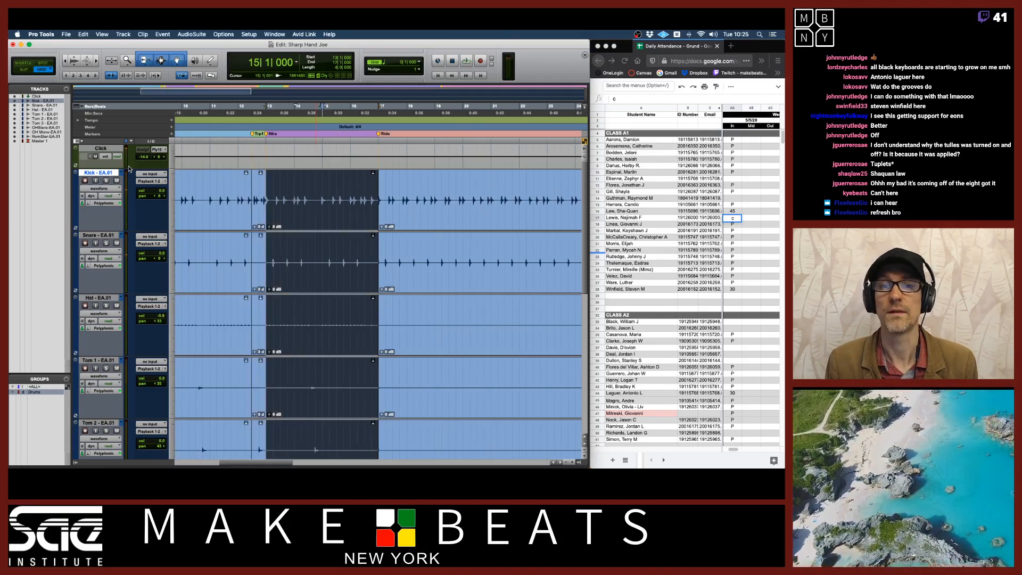
left_click(449, 222)
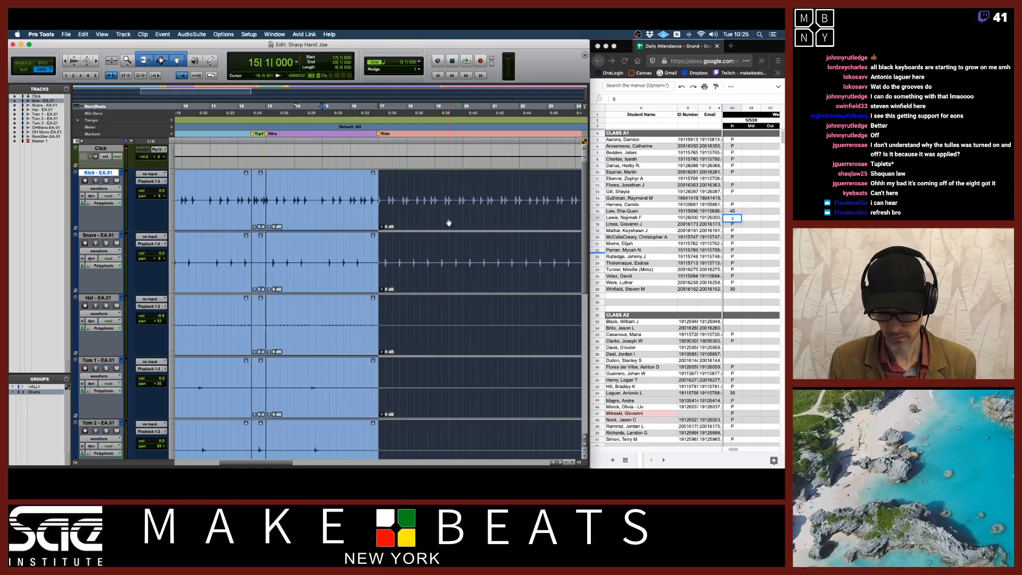
key("Right")
key("space")
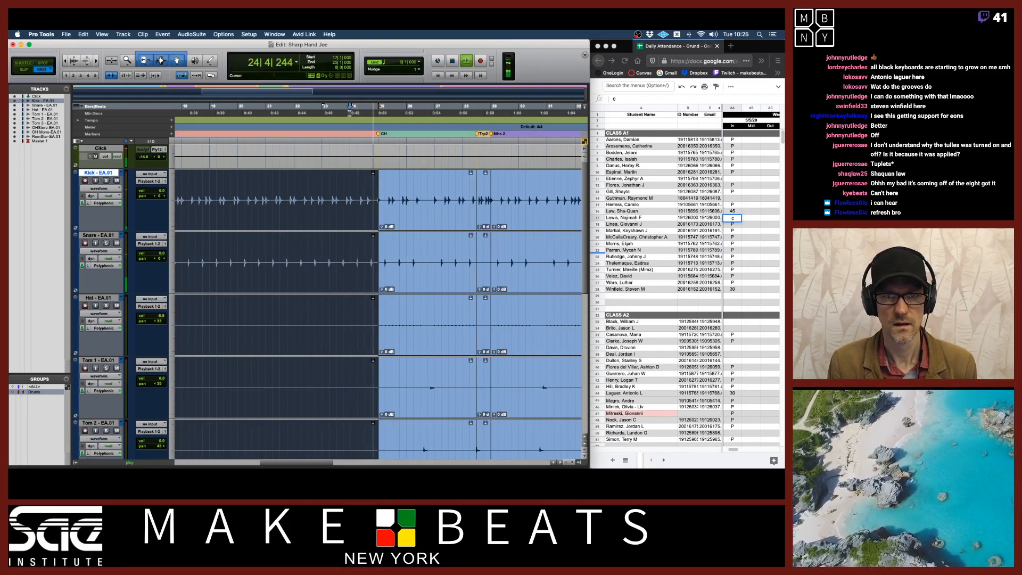
key("space")
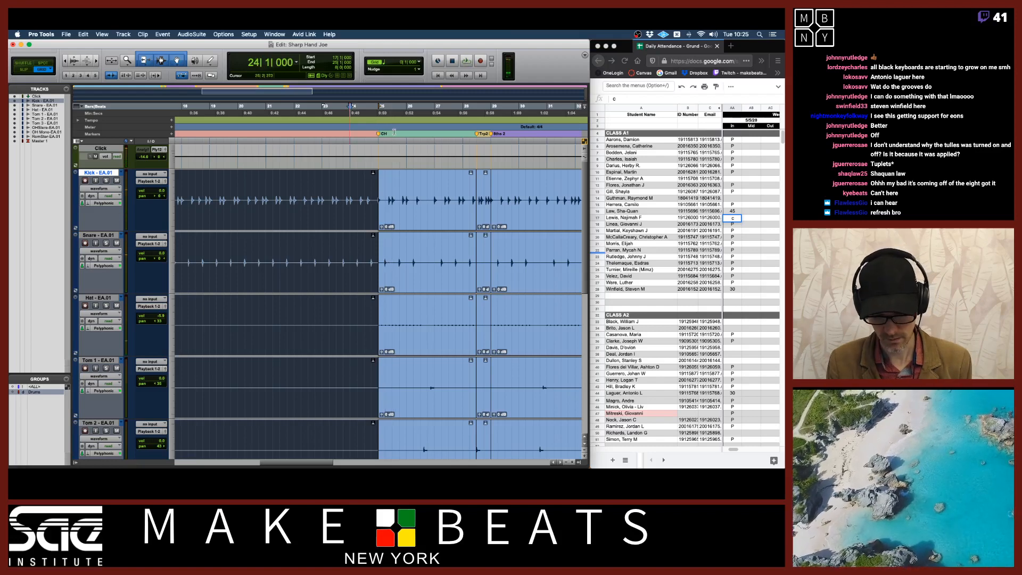
Zoom in on the region start near bar 20 and try dragging it earlier
key("super+bracketright")
key("super+bracketright")
key("super+bracketright")
key("super+bracketright")
key("super+bracketright")
key("super+bracketright")
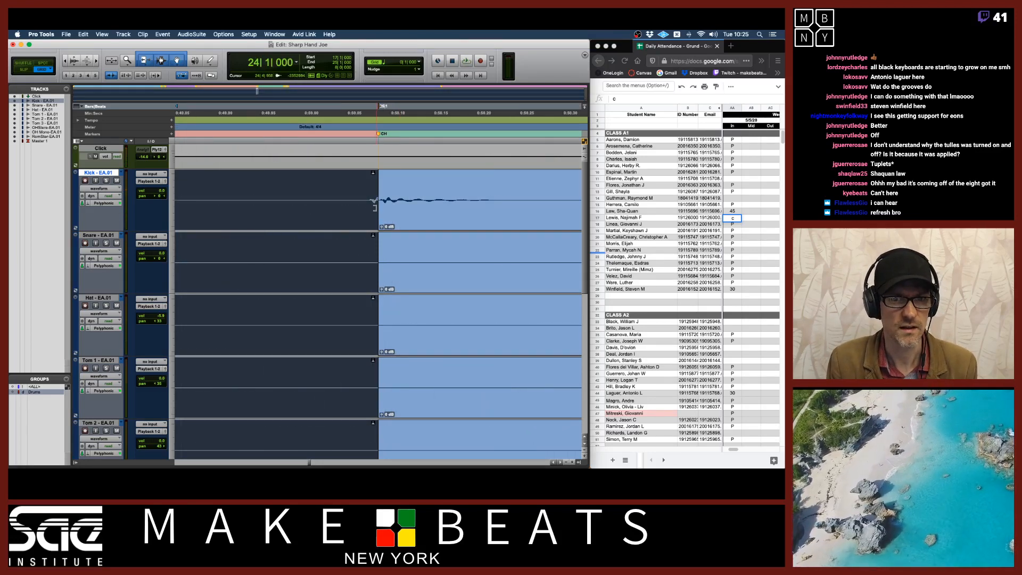
left_click_drag(374, 202, 336, 202)
left_click(89, 189)
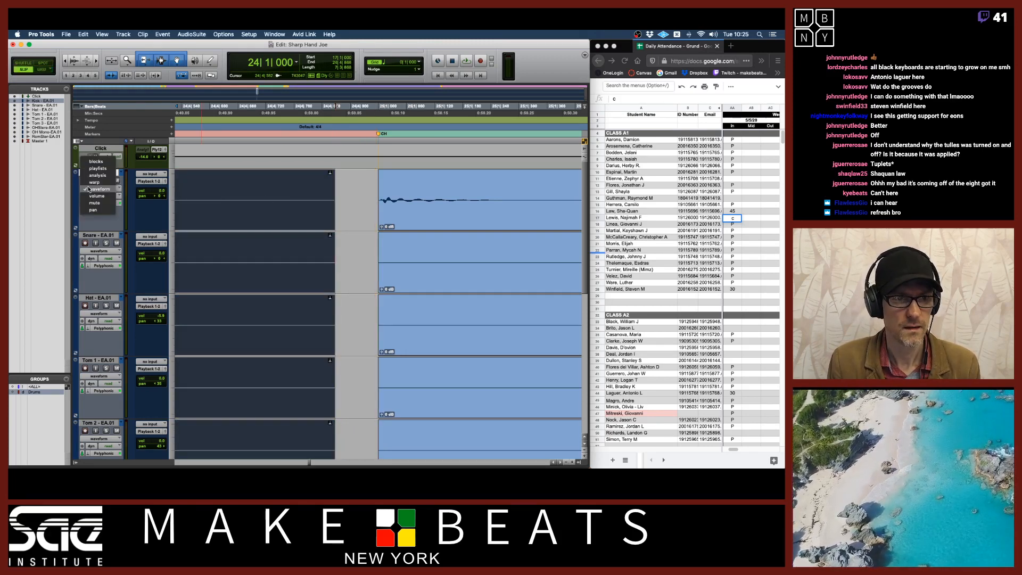
left_click(131, 189)
Copy the selection on the EA.01 playlist and switch the drum tracks back to the Kick - EA.02 playlist
left_click(121, 173)
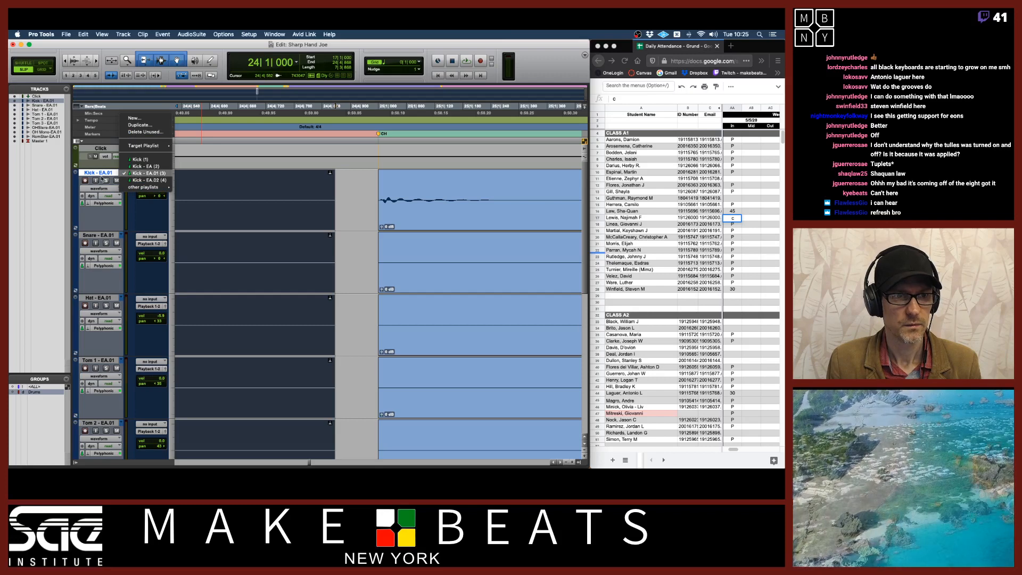
left_click(101, 175)
key("super+c")
left_click(122, 173)
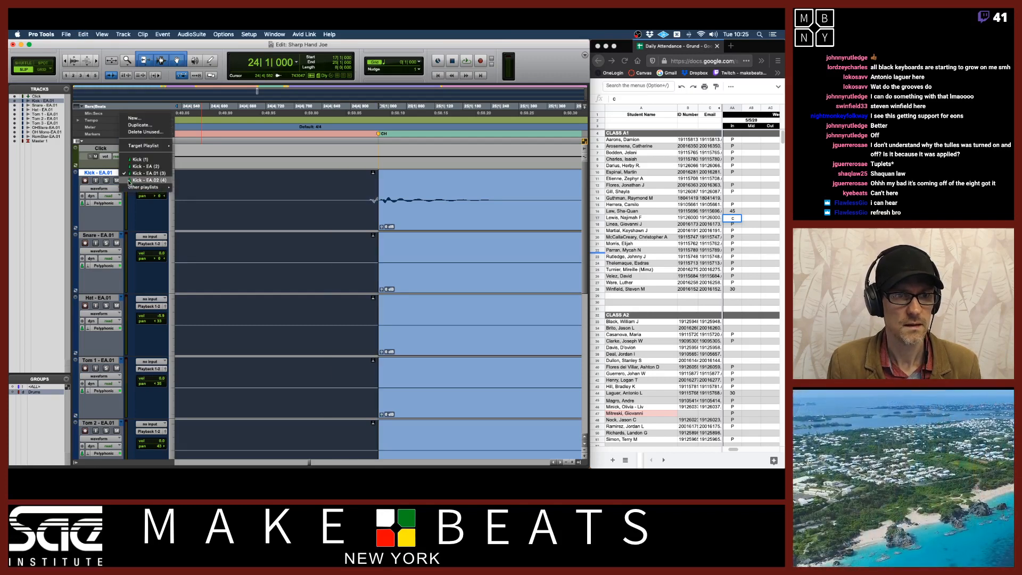
left_click(117, 190)
left_click(114, 190)
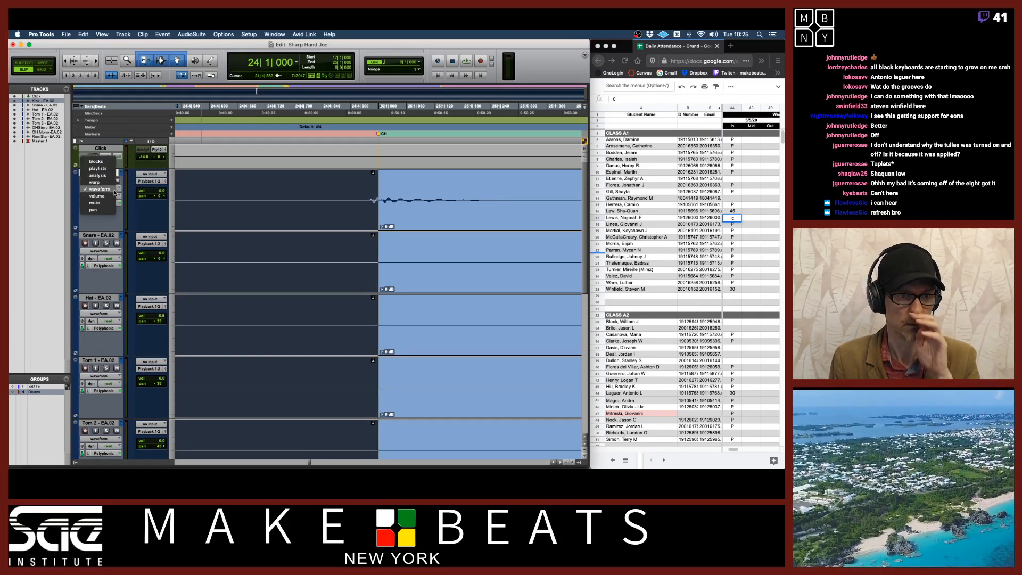
left_click(134, 192)
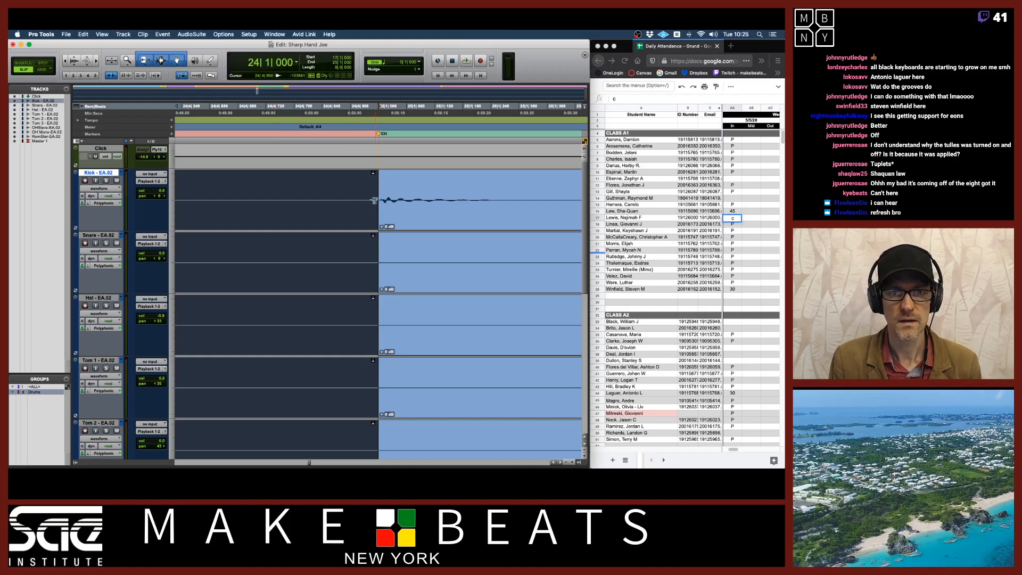
Trim the start of the drum regions after the gap earlier so they begin ahead of the downbeat, checking all tracks
left_click_drag(374, 200, 349, 201)
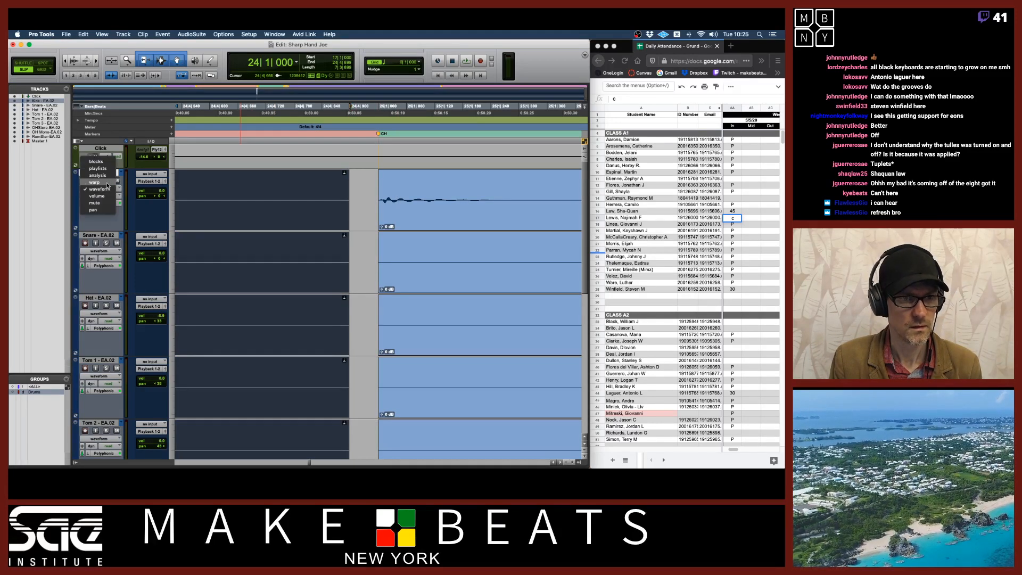
left_click_drag(380, 200, 358, 200)
scroll(393, 222, "down", 5)
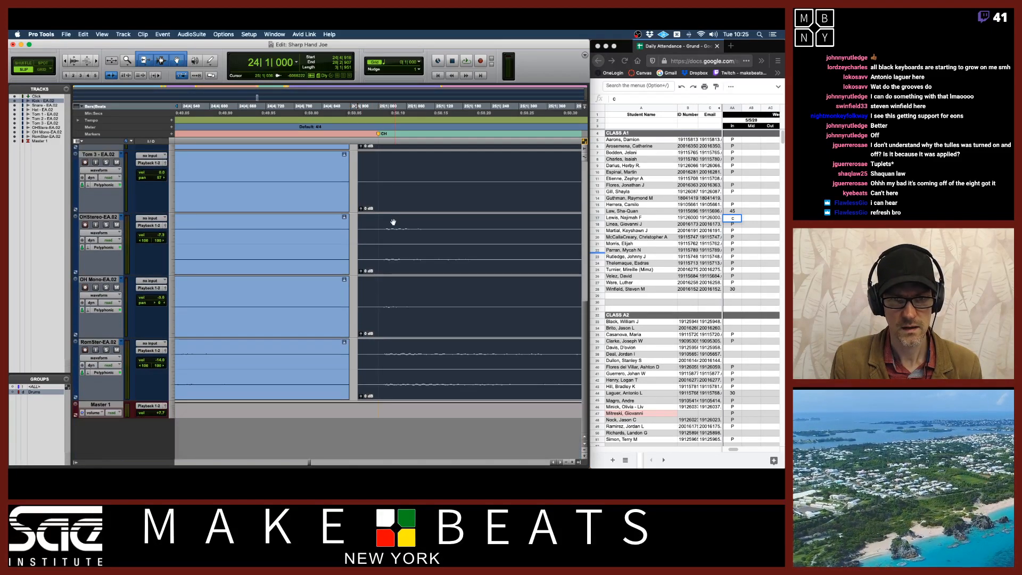
scroll(393, 222, "up", 5)
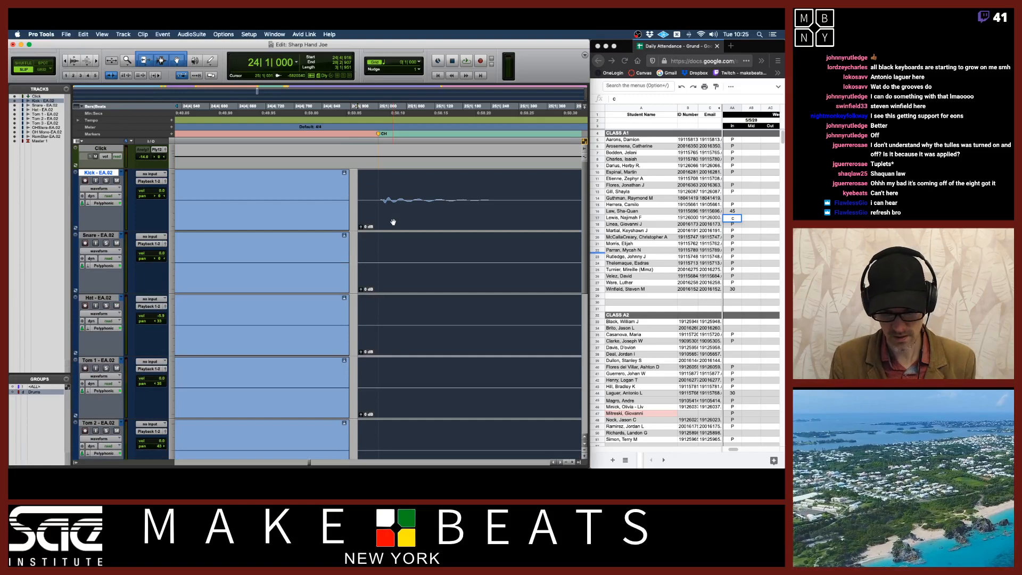
Zoom out and play back the drums across the trimmed region start
key("r")
key("r")
key("r")
key("r")
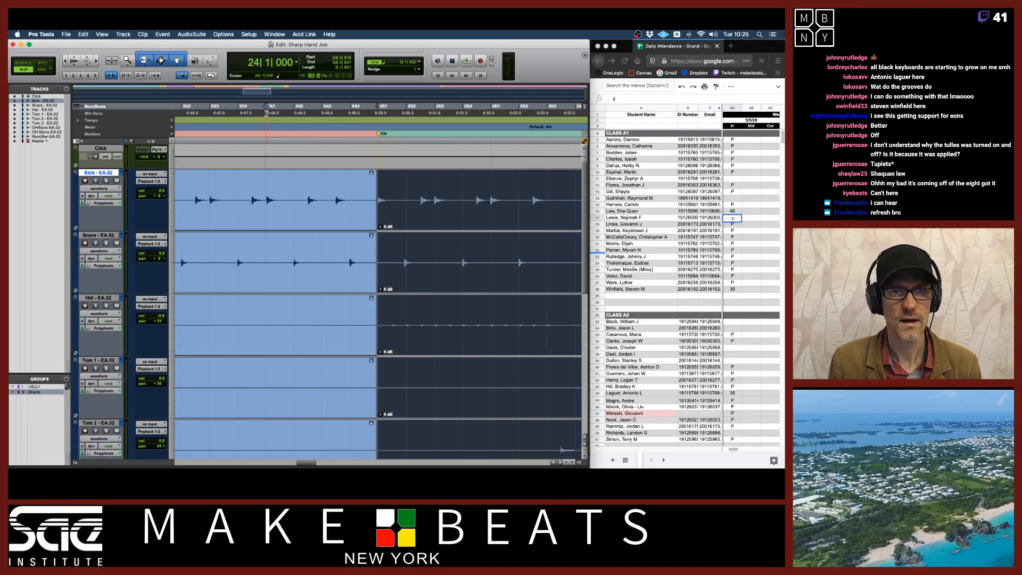
key("space")
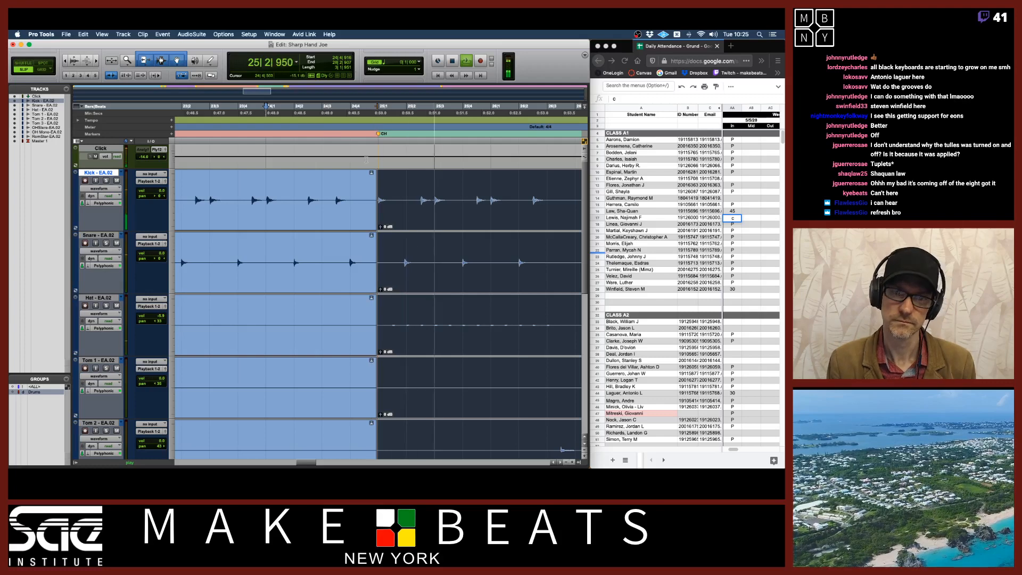
Zoom in on the drum region start before bar 25 and audition a short selection just ahead of it
key("space")
key("t")
key("t")
key("t")
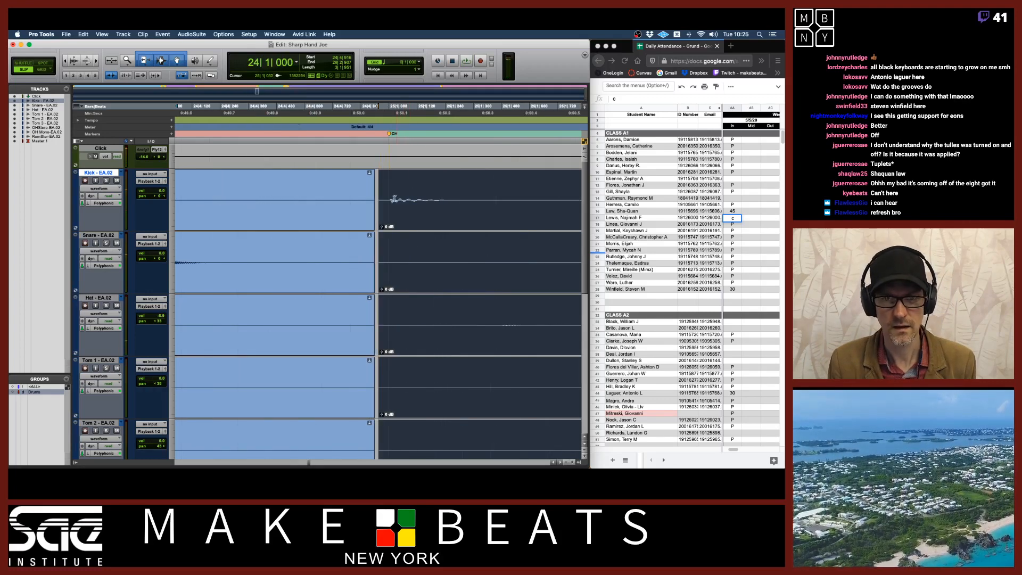
left_click_drag(378, 201, 382, 228)
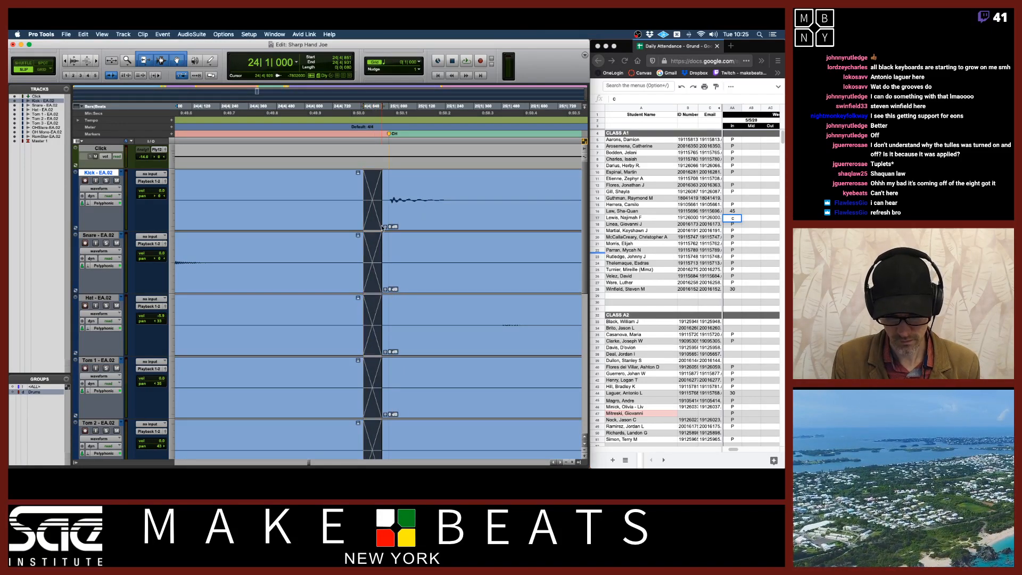
key("space")
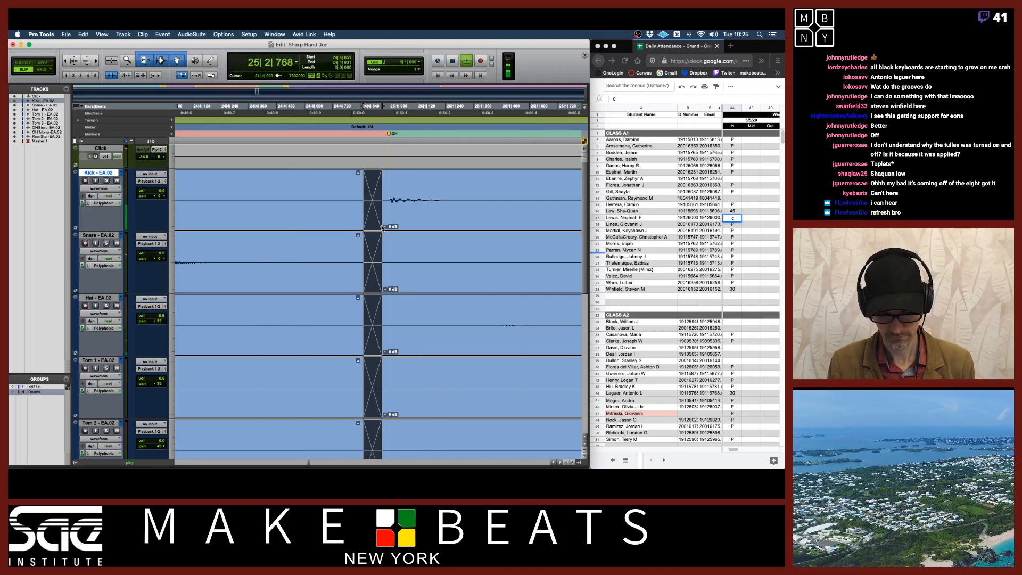
key("space")
Undo the last region trim and audition a new short selection at the region start across the drum tracks
key("super+z")
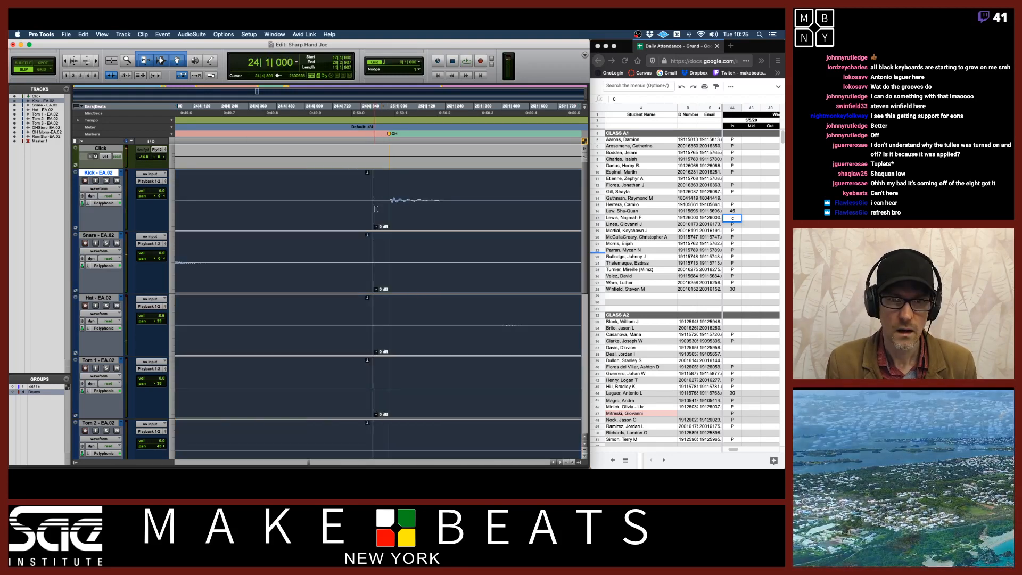
left_click(376, 198)
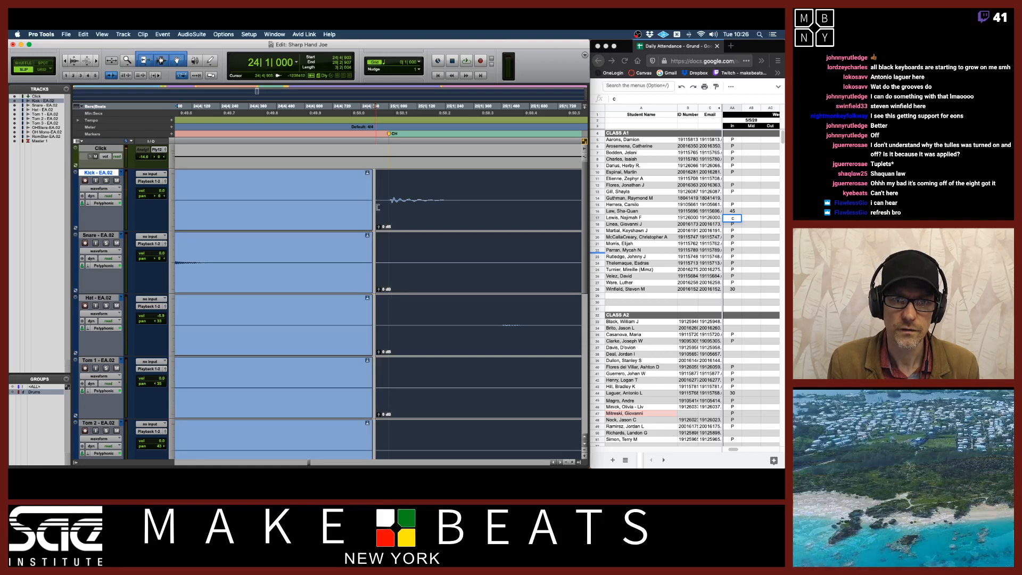
left_click_drag(372, 204, 386, 229)
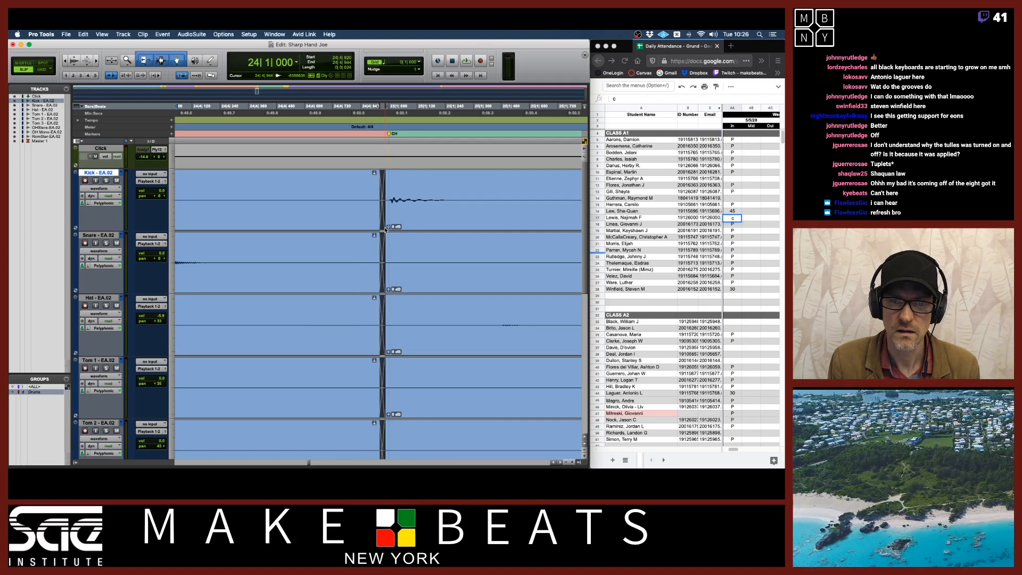
key("space")
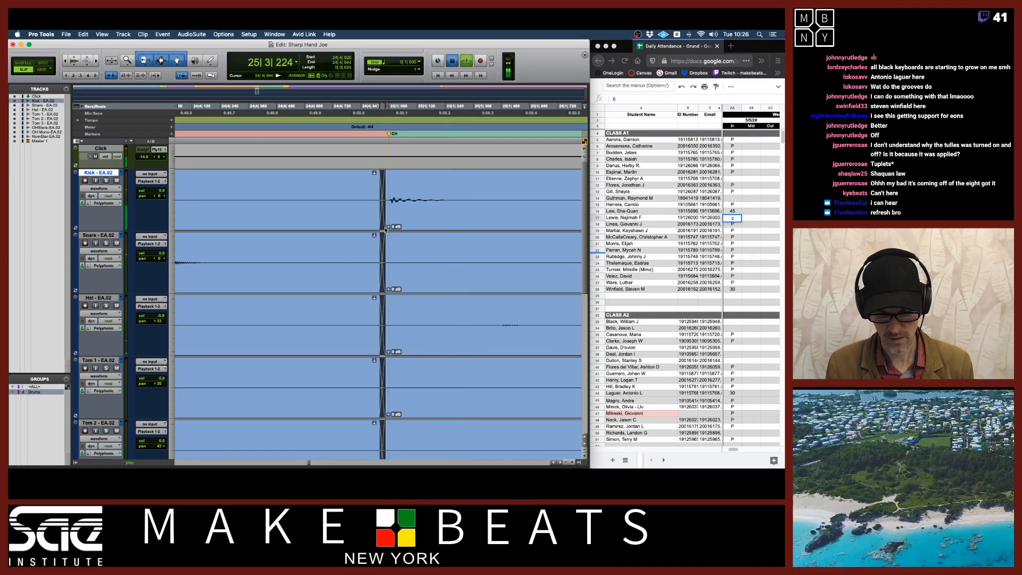
key("space")
Zoom out, switch to Grid mode and play back the drums from bar 27, zooming in on the bar 28 downbeat
key("r")
key("r")
key("r")
key("r")
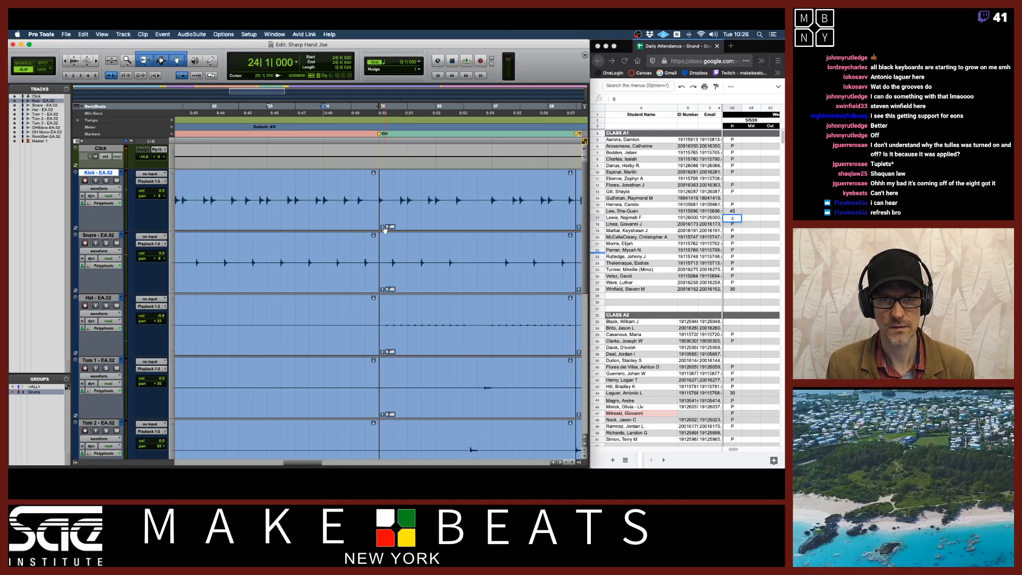
key("r")
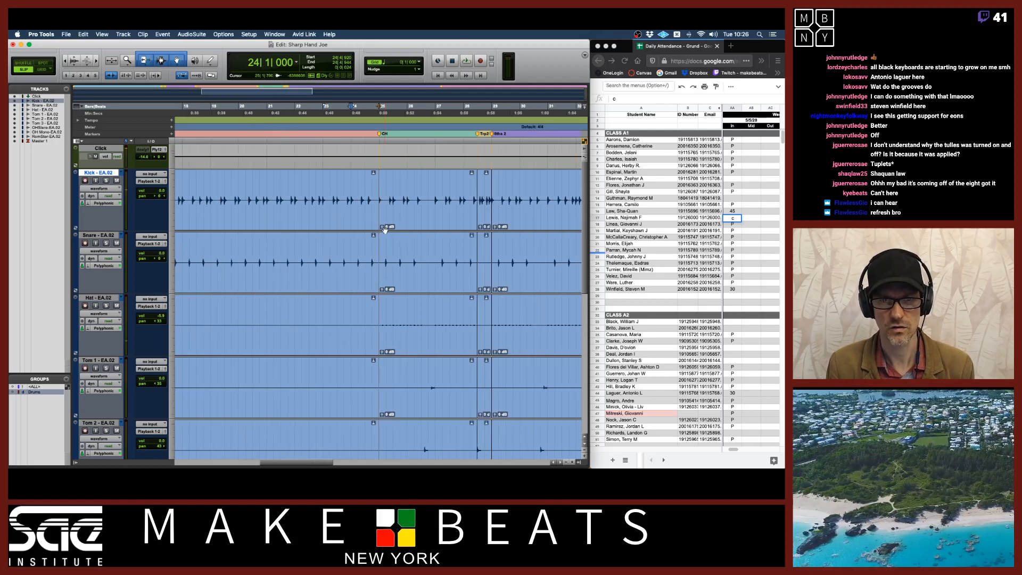
left_click(466, 113)
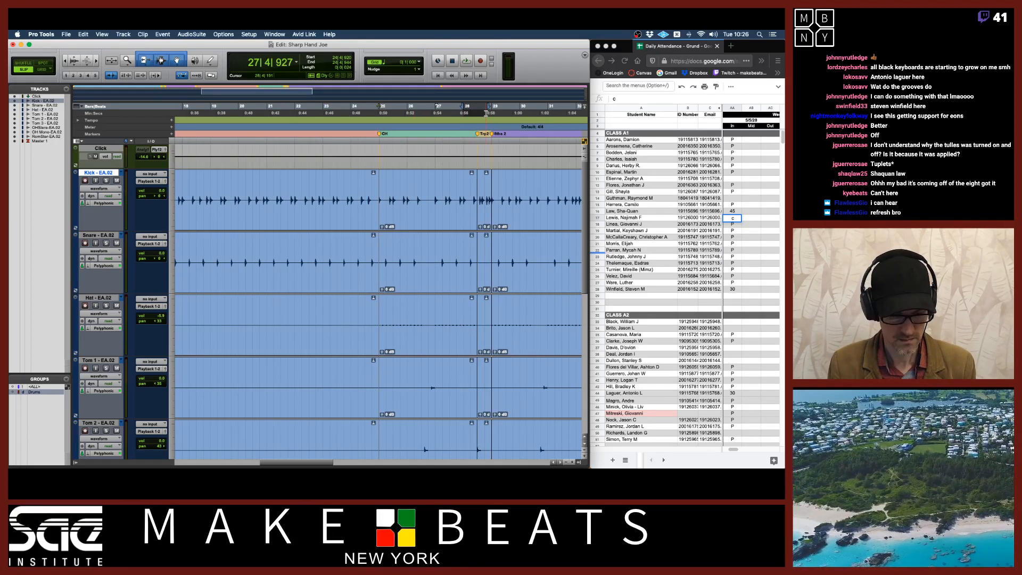
key("F4")
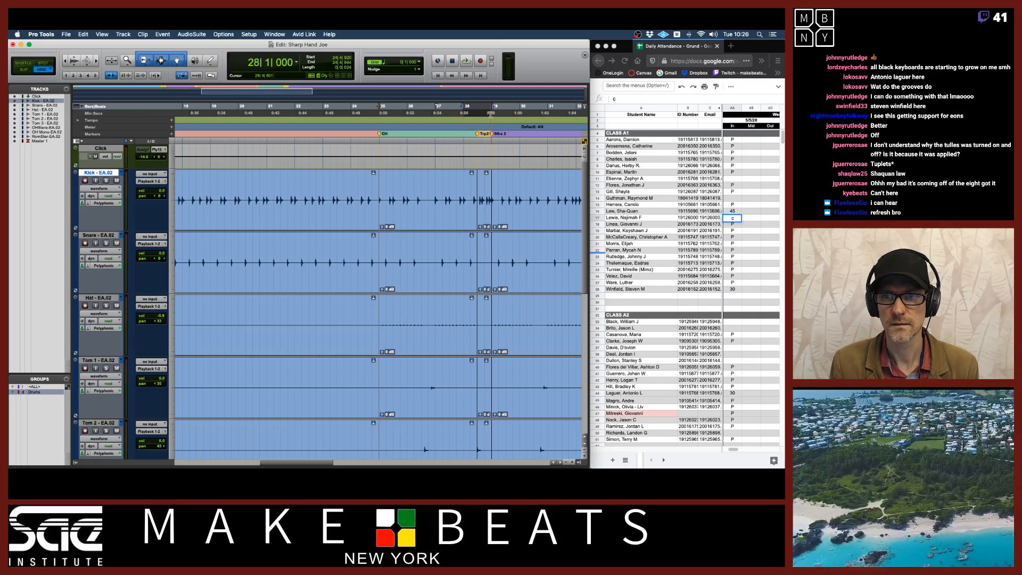
key("space")
key("t")
key("t")
key("t")
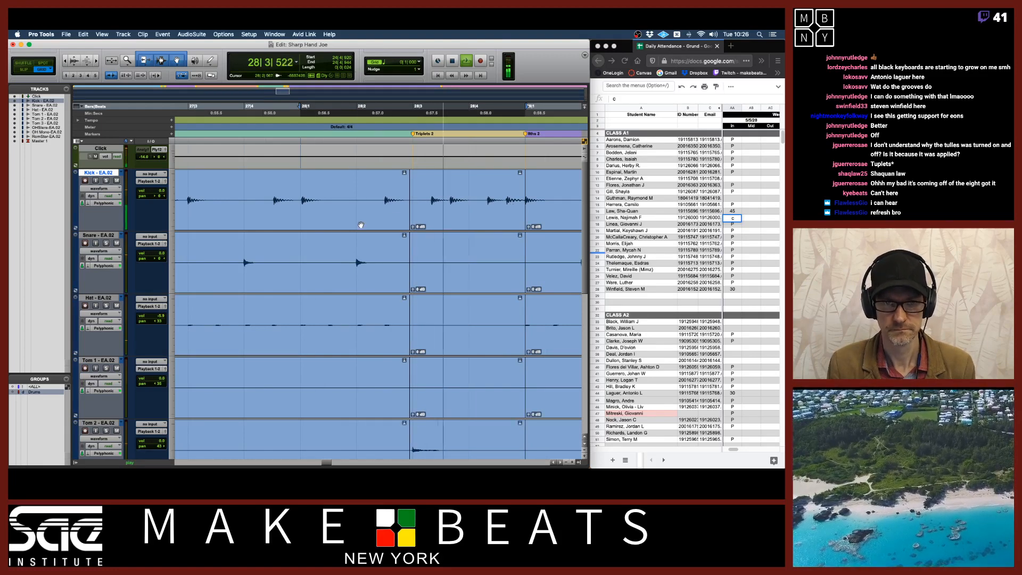
key("space")
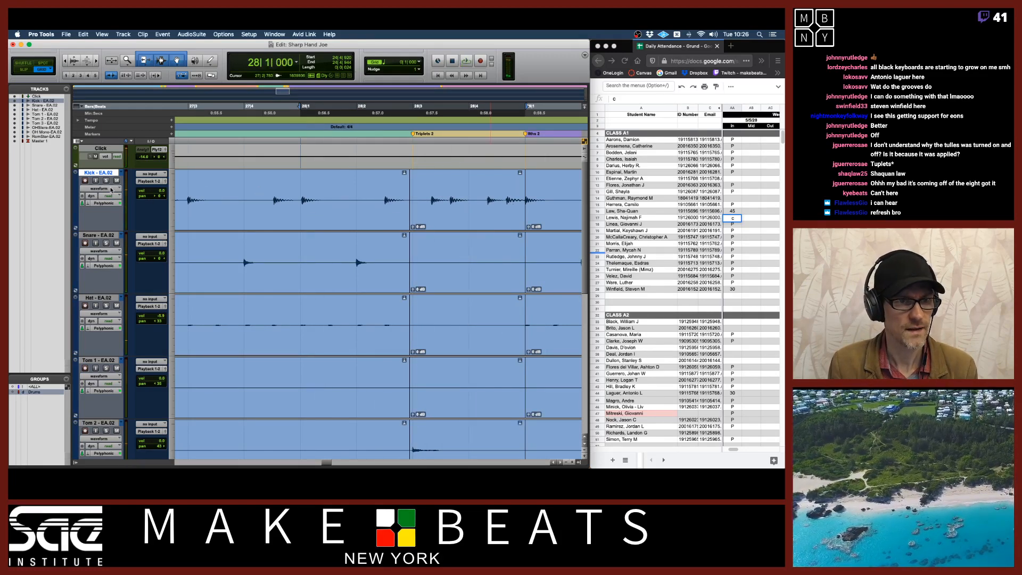
Switch the drum tracks to Warp view around the bar 28 downbeat
left_click(297, 212)
scroll(297, 208, "down", 5)
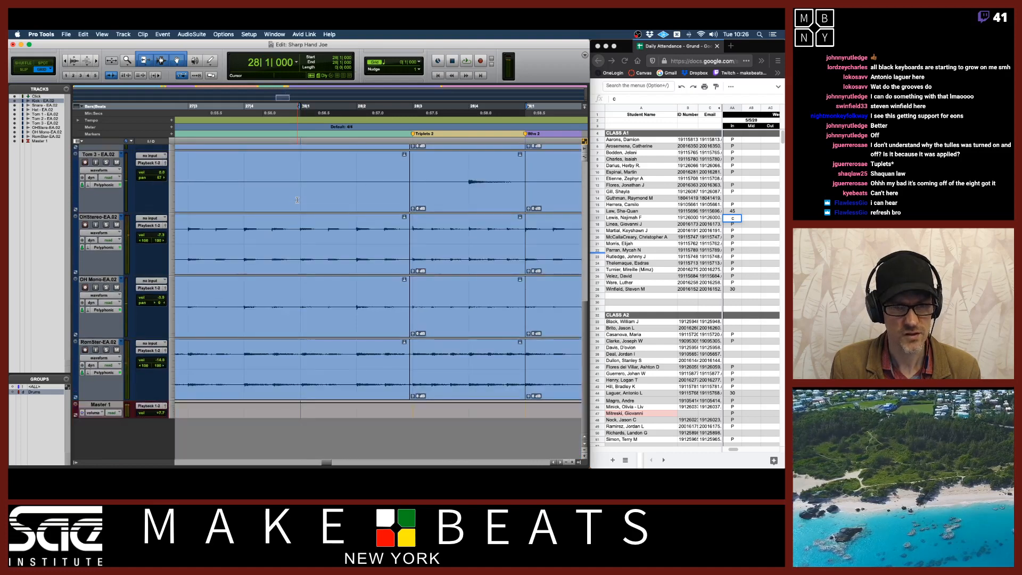
key("t")
key("t")
key("t")
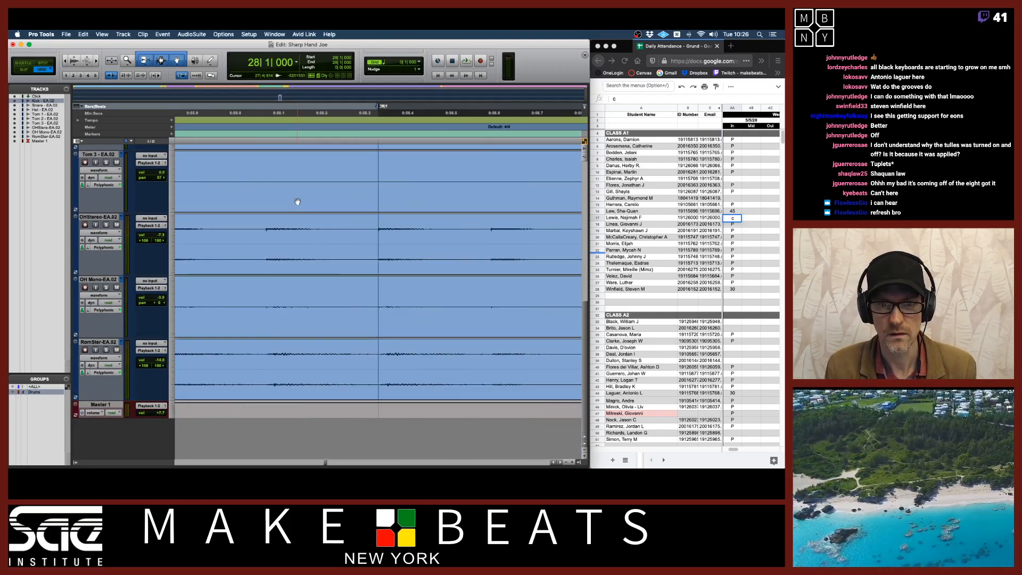
scroll(297, 202, "up", 5)
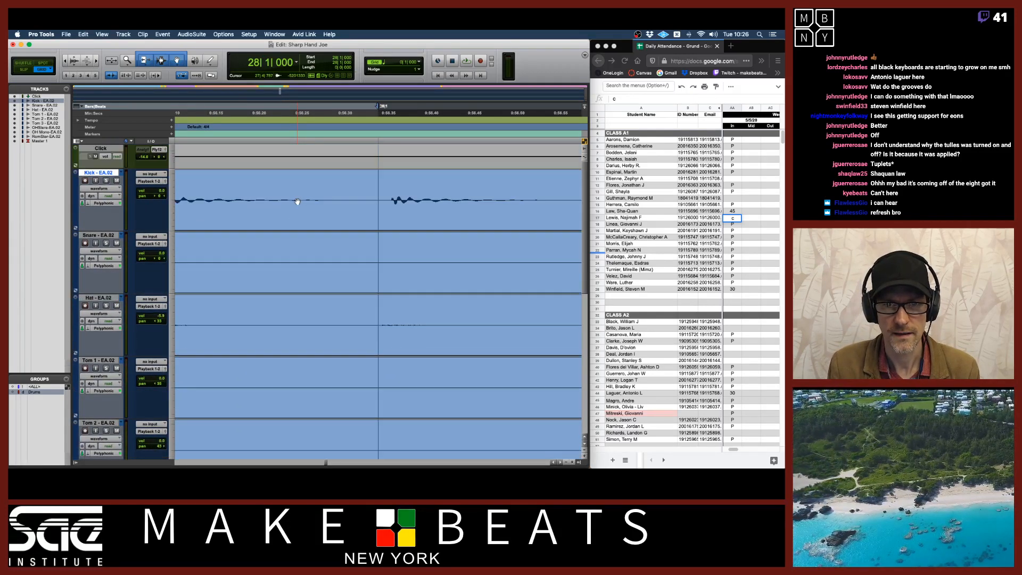
left_click(112, 189)
left_click(106, 195)
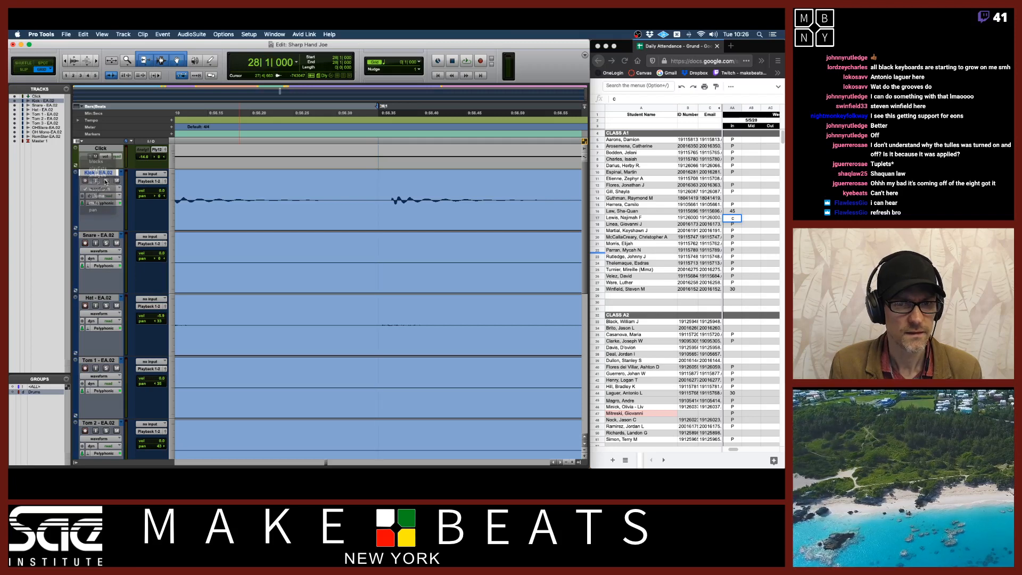
scroll(402, 231, "down", 5)
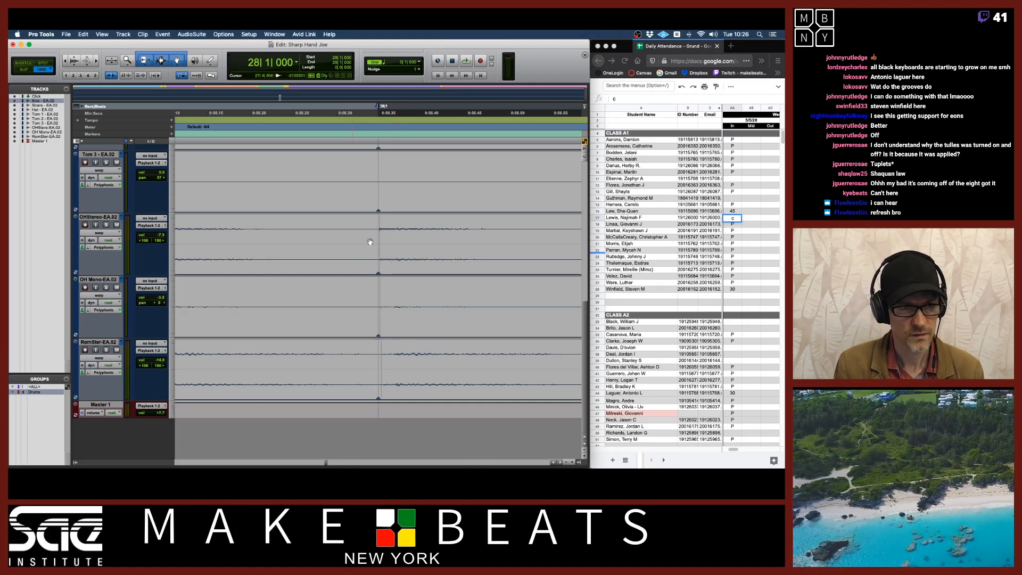
scroll(380, 288, "up", 5)
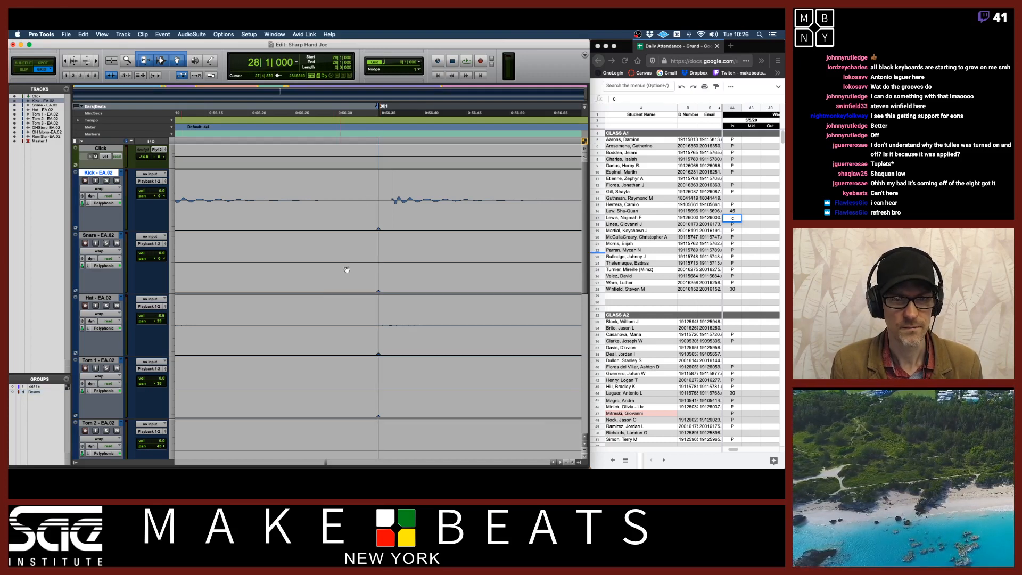
Add a warp marker on the late kick hit after bar 28 and drag it back onto the downbeat
left_click(379, 223, "alt")
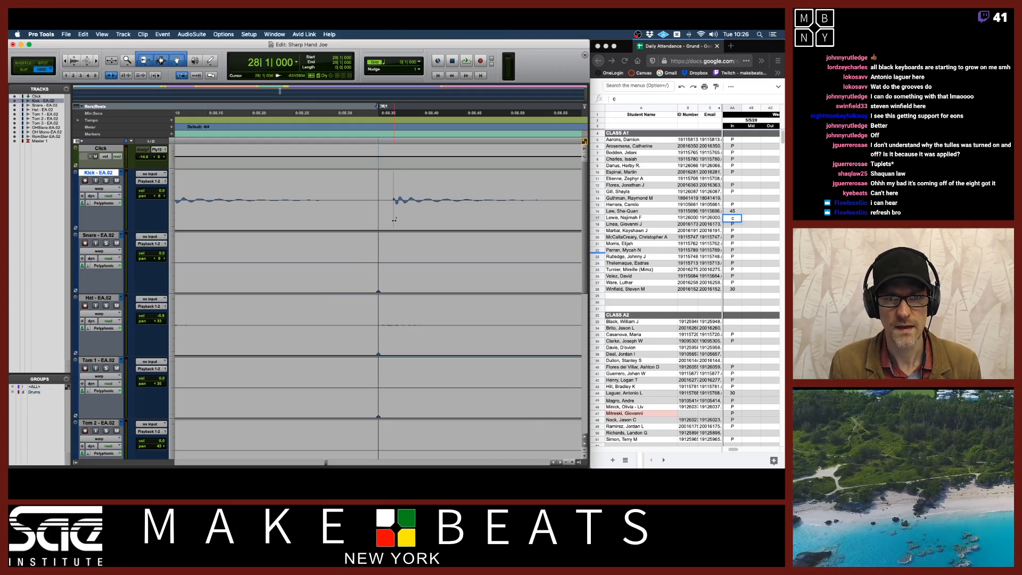
left_click(392, 223)
left_click_drag(393, 224, 379, 223)
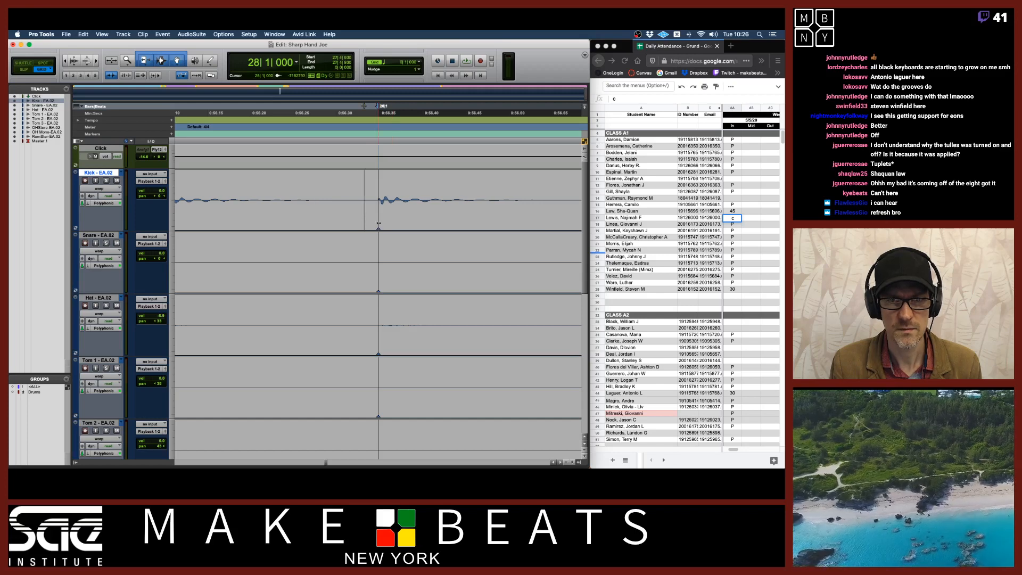
Zoom out and play back the drums from bar 27 to check the warped kick hit
key("r")
key("r")
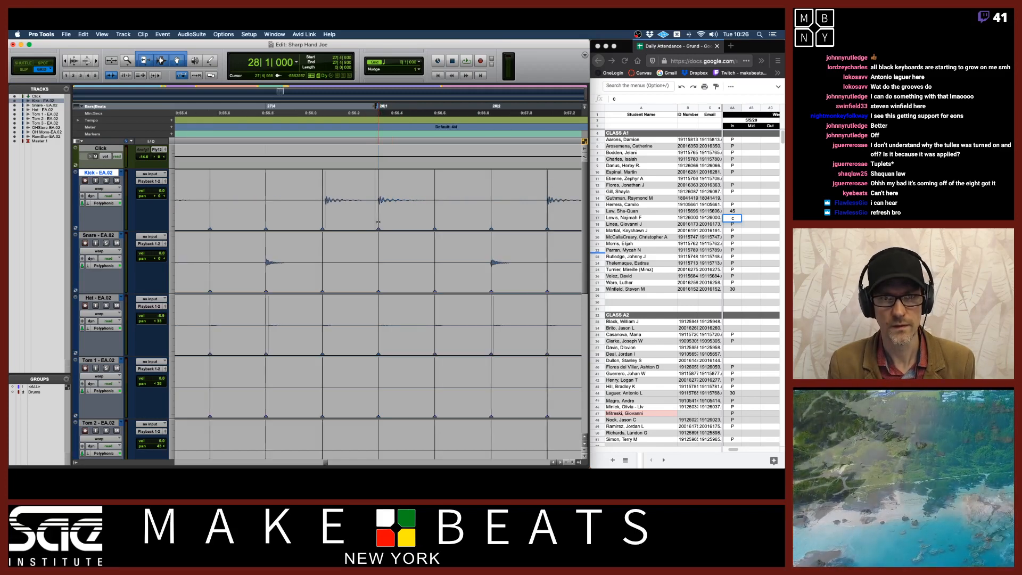
key("space")
key("space")
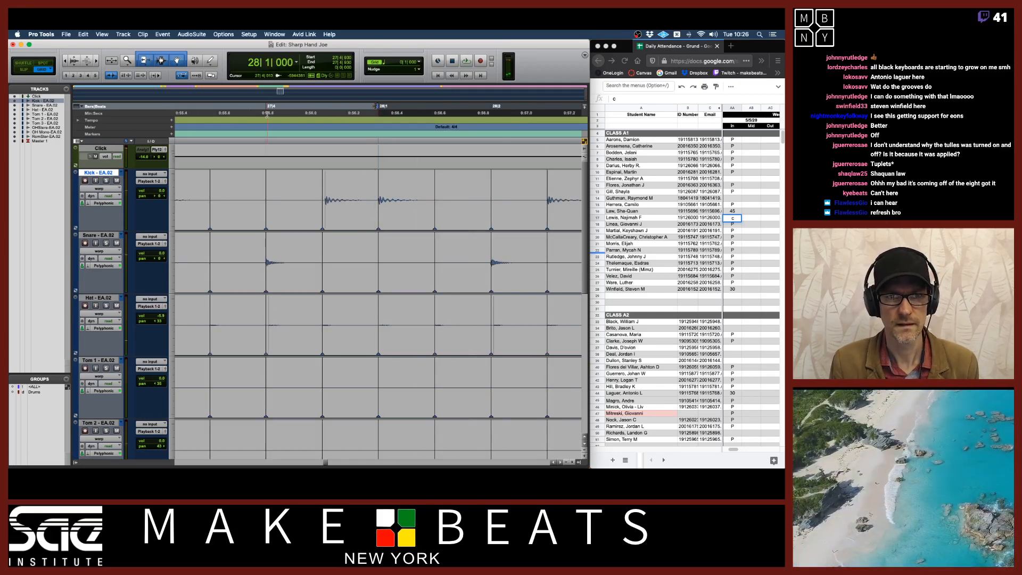
left_click(267, 114)
key("r")
key("r")
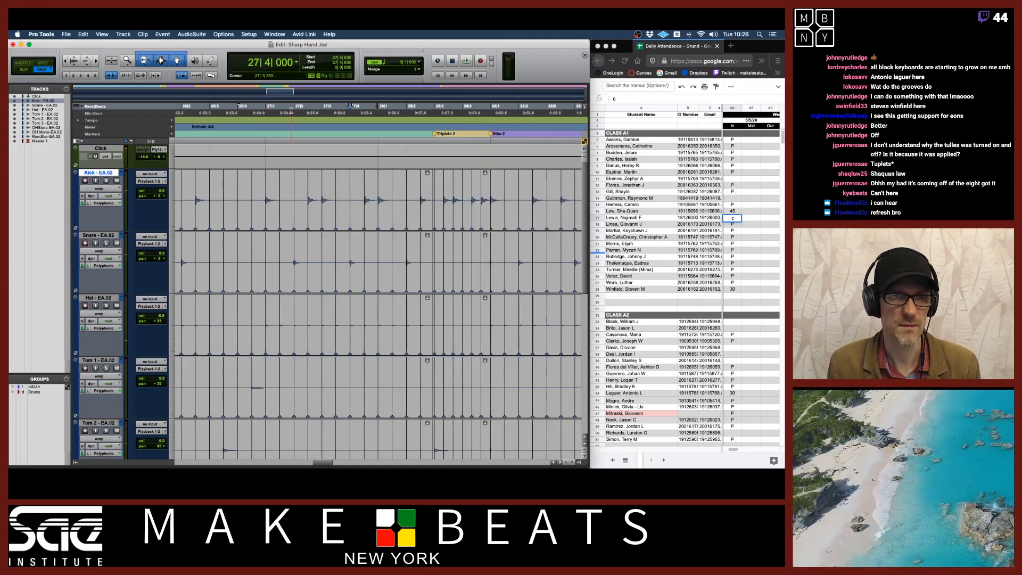
left_click(264, 109)
key("space")
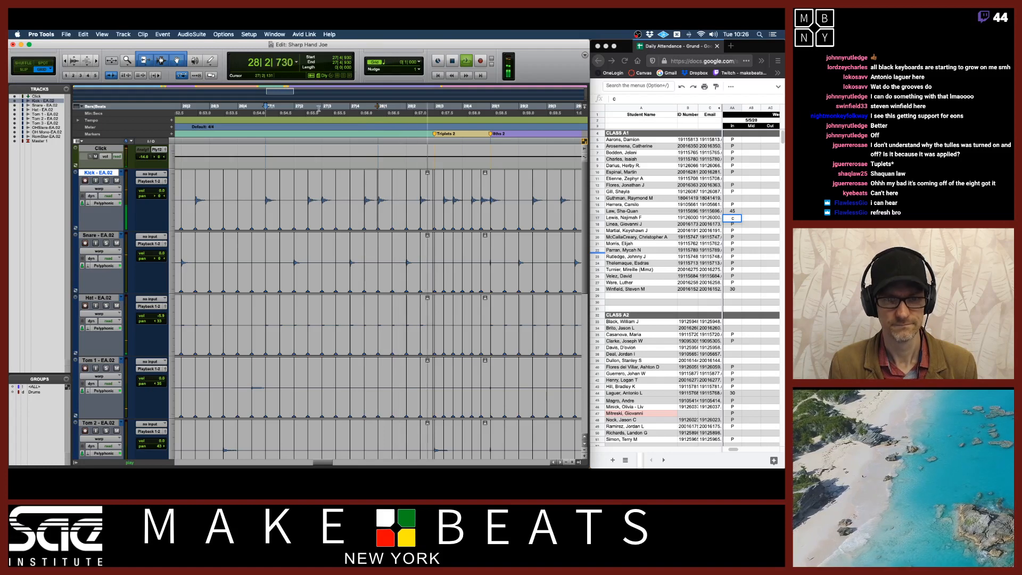
key("space")
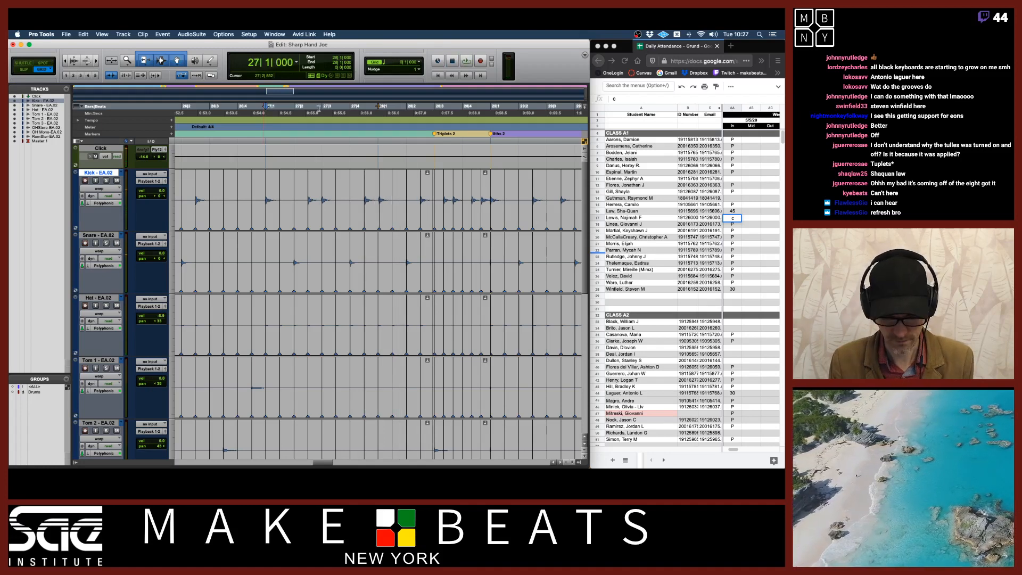
Zoom in on the bar 28 kick hit and undo the warp marker move
key("t")
key("t")
key("t")
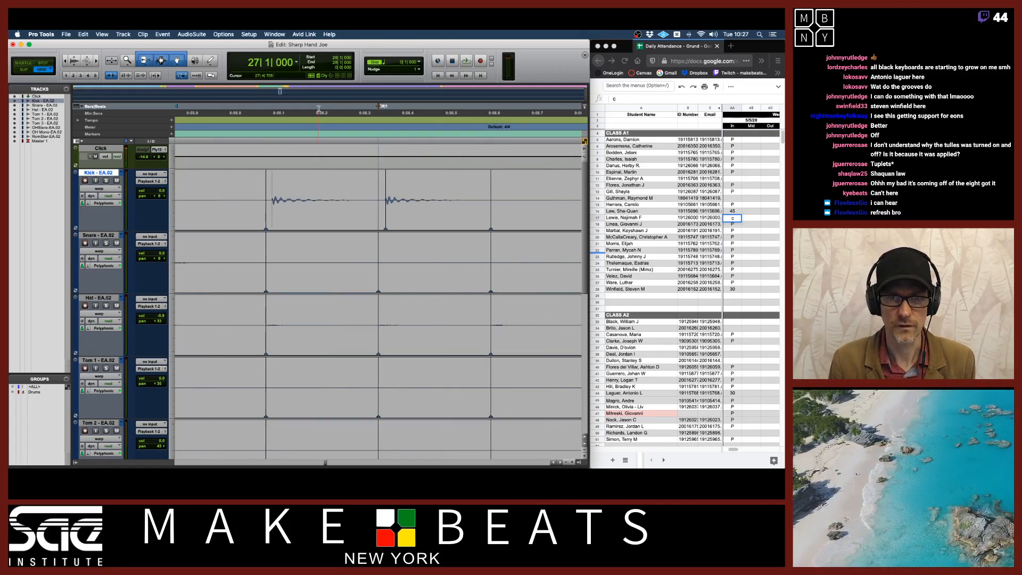
key("t")
key("t")
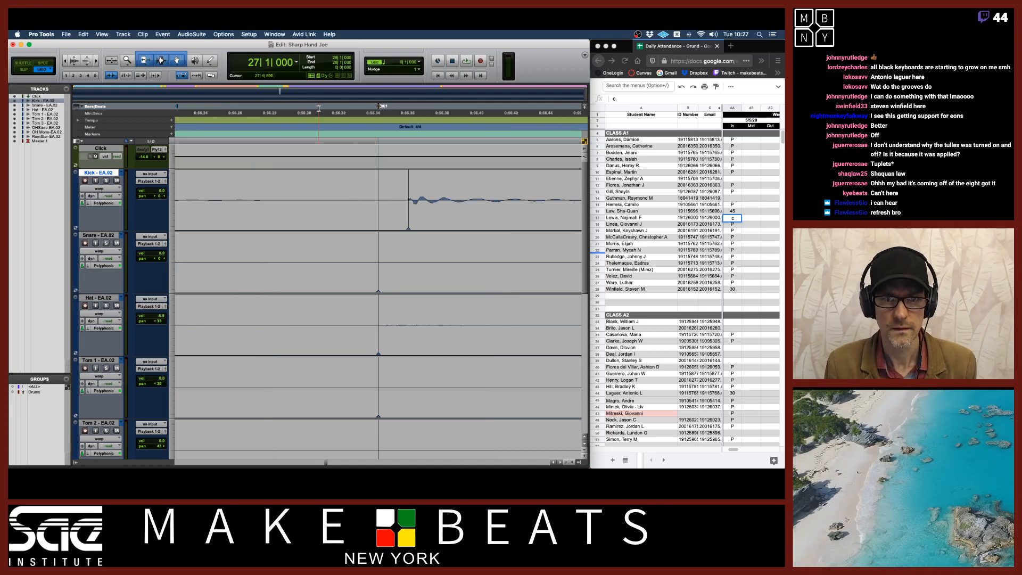
key("super+z")
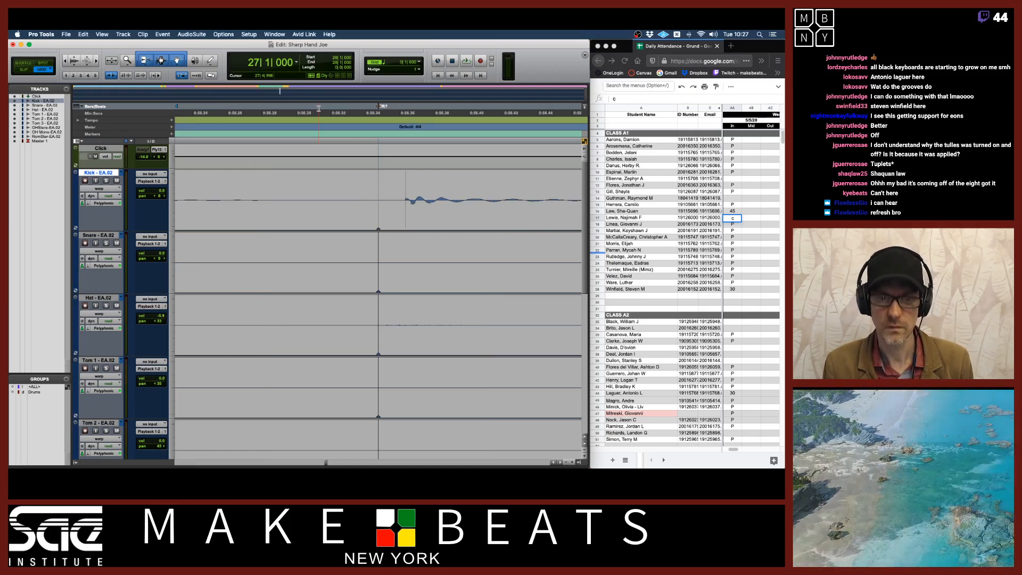
Zoom out and play back the drums around bars 27 to 29, zooming back in on the bar 28 downbeat
key("r")
key("r")
key("r")
key("r")
key("space")
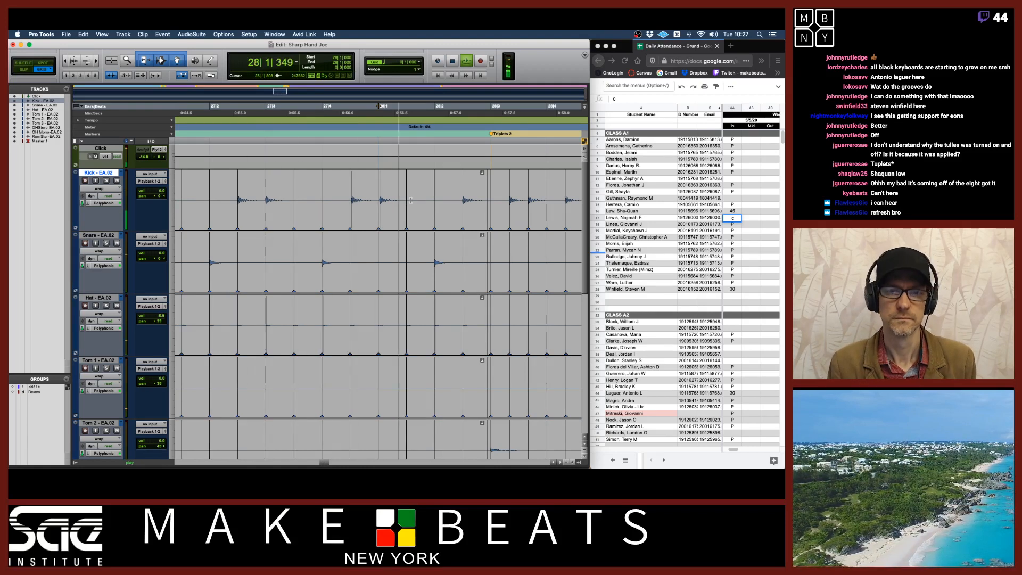
key("r")
key("r")
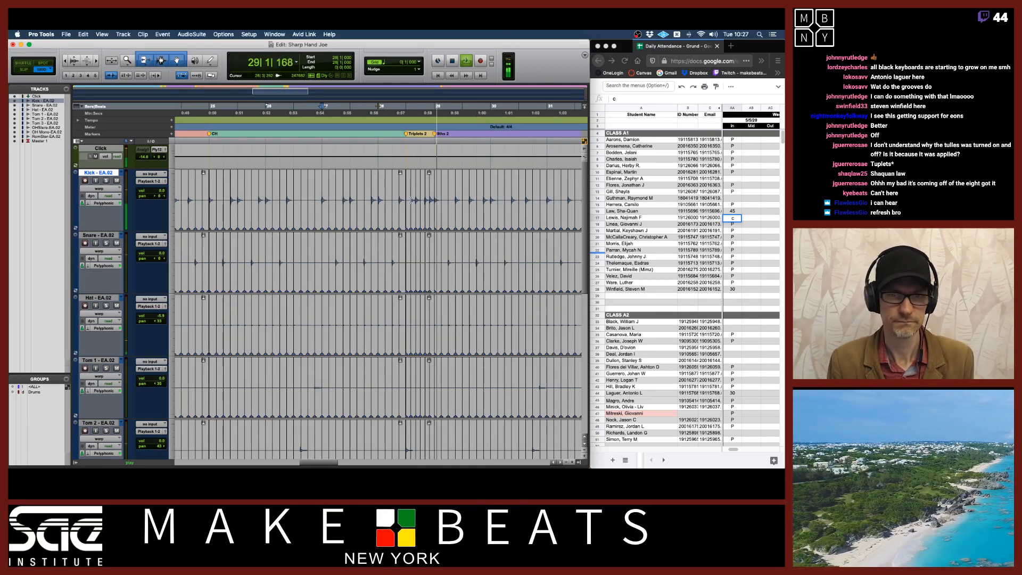
key("space")
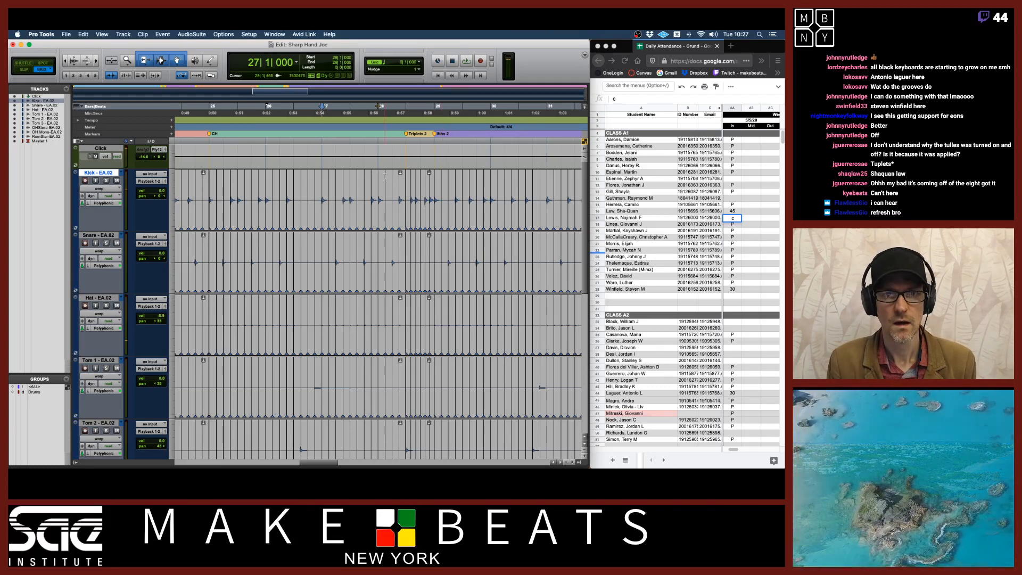
key("t")
key("t")
key("t")
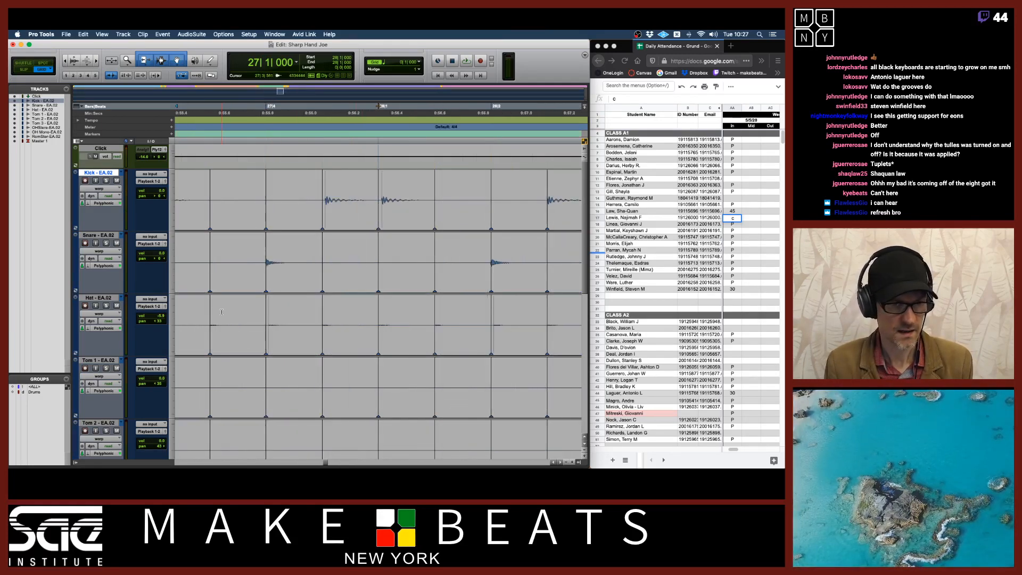
Switch to Slip mode and drag the kick's bar 28 warp marker slightly earlier
left_click(34, 392)
key("t")
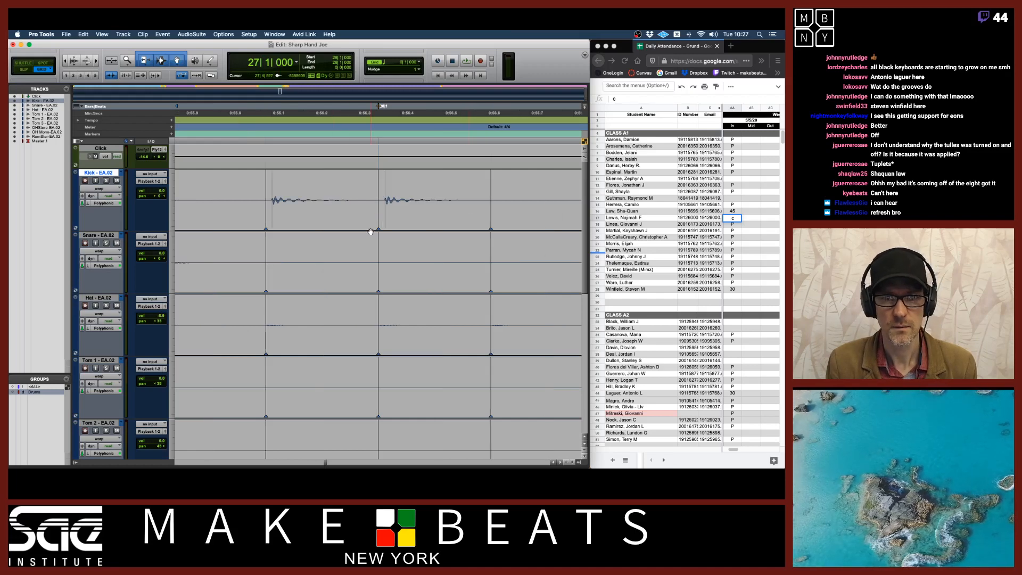
key("F2")
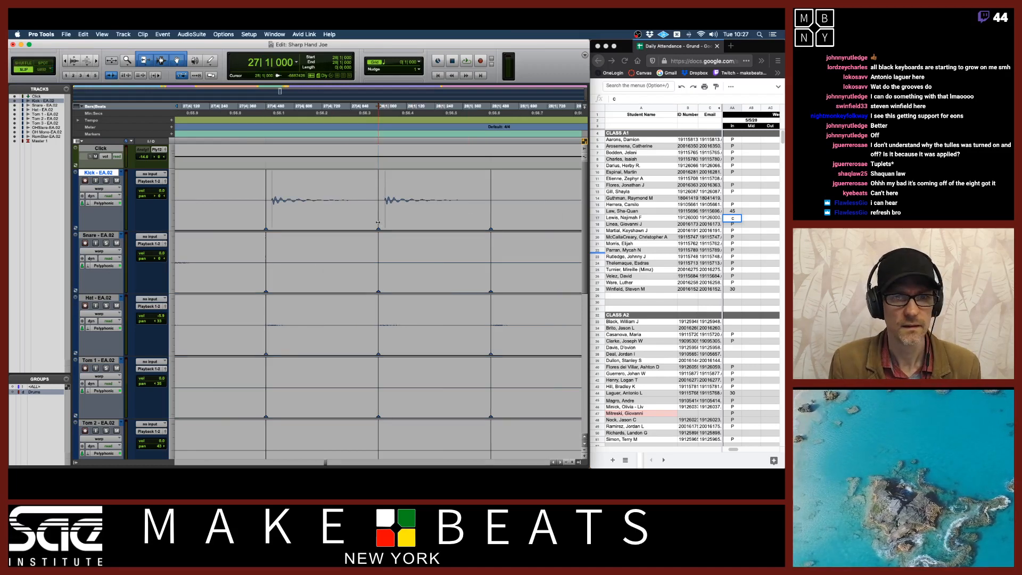
left_click_drag(378, 223, 372, 221)
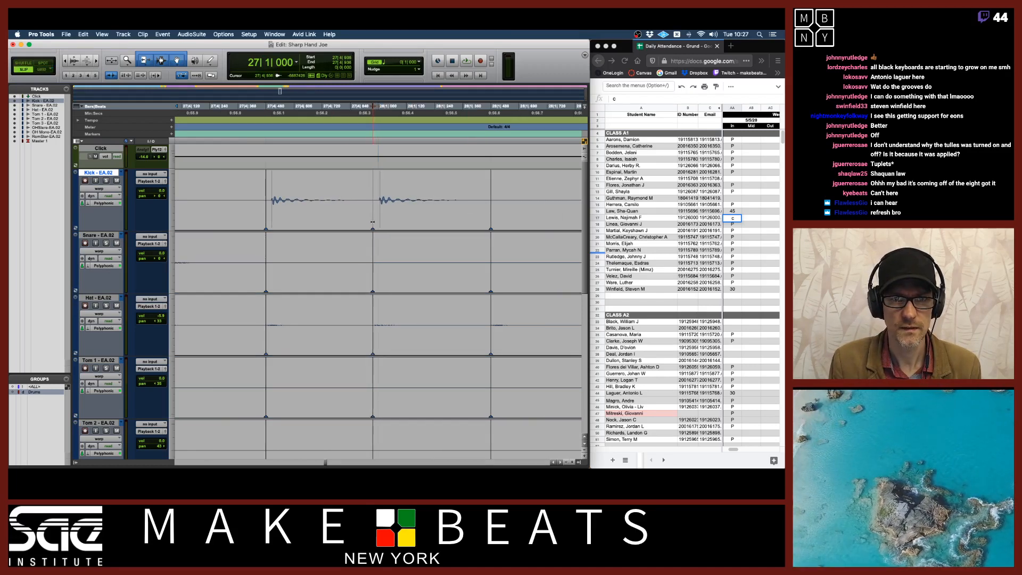
Play back the drums and drag the kick's bar 28 warp marker slightly earlier, then play it again
key("space")
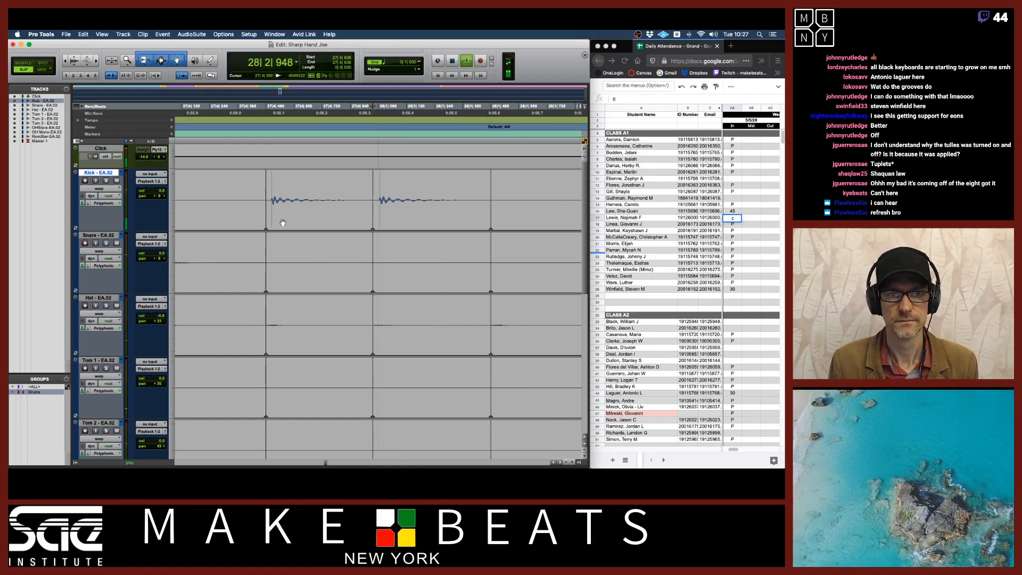
key("space")
left_click_drag(266, 221, 260, 219)
key("space")
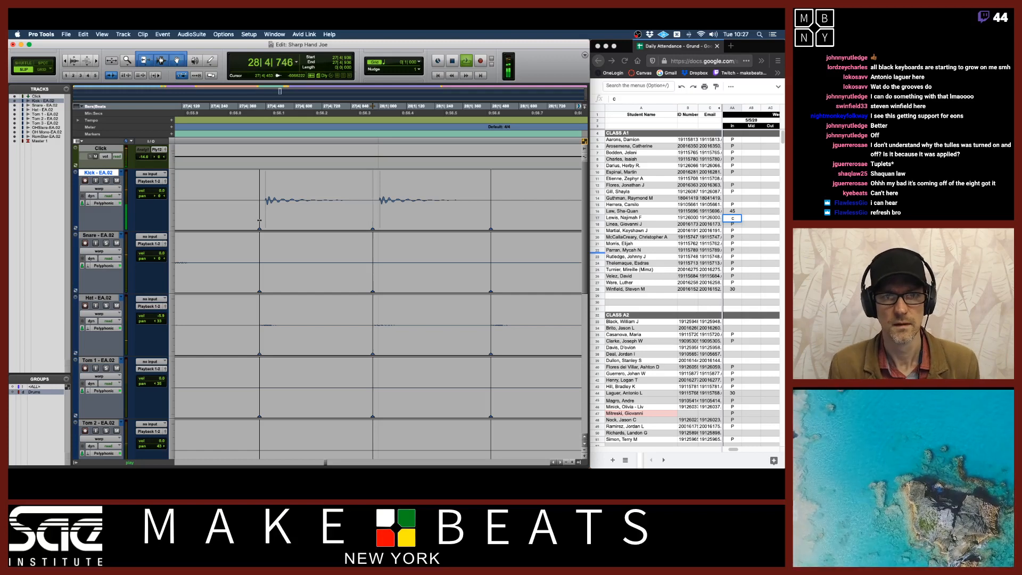
key("space")
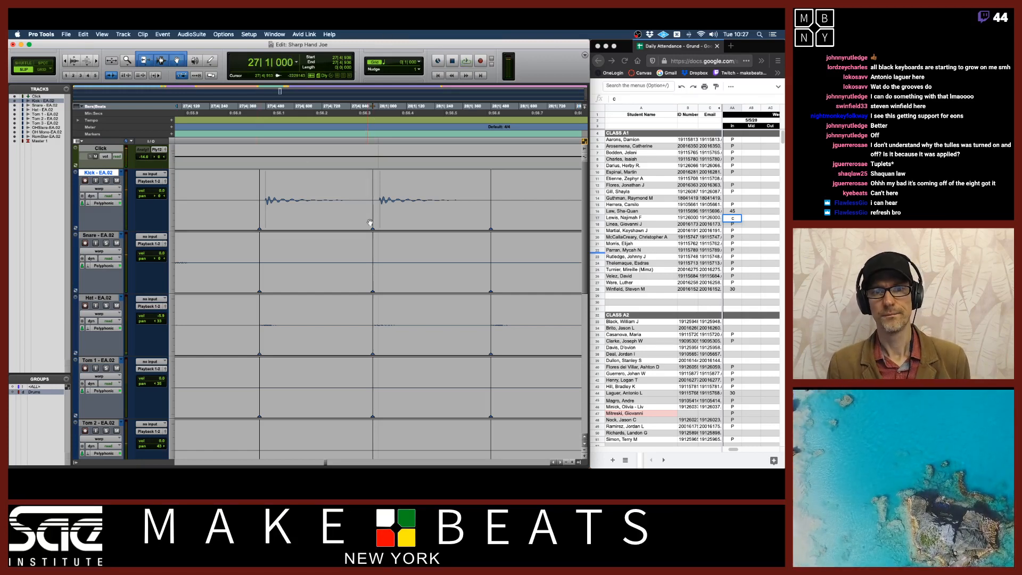
Zoom in on the bar 28 kick hit and drag its warp marker further earlier
key("super+bracketright")
key("super+bracketright")
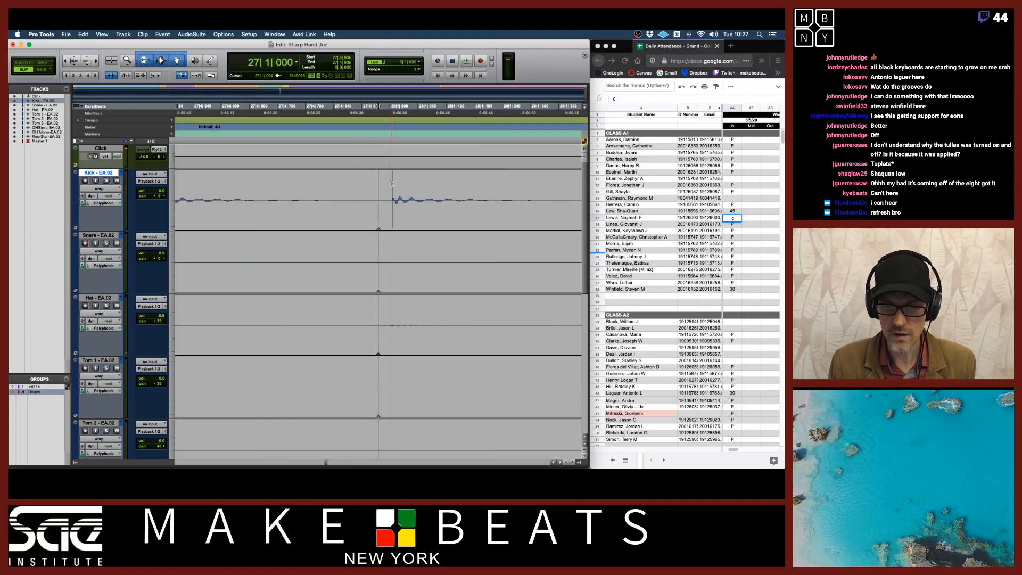
key("super+bracketright")
left_click_drag(360, 190, 394, 195)
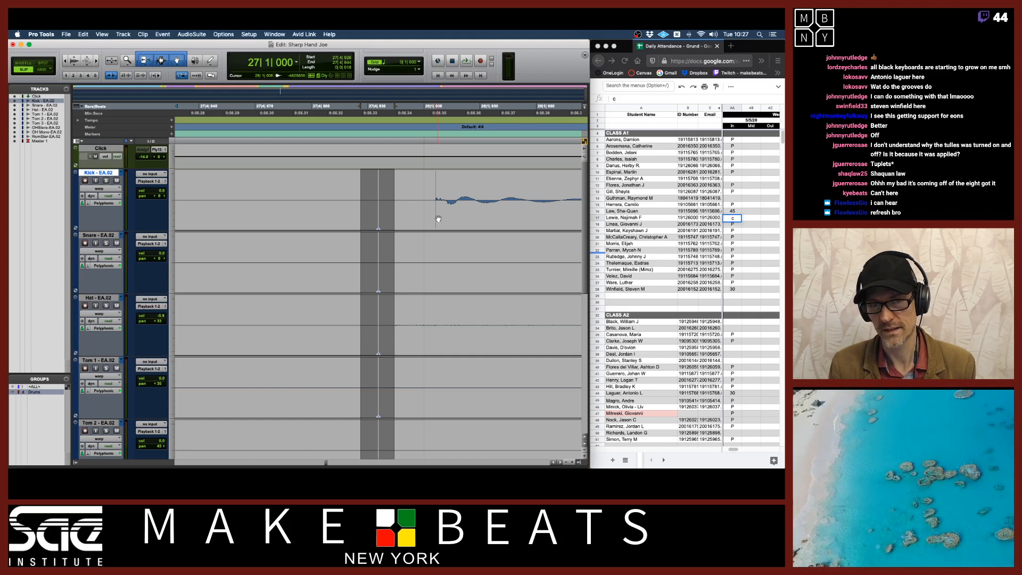
left_click_drag(378, 220, 368, 221)
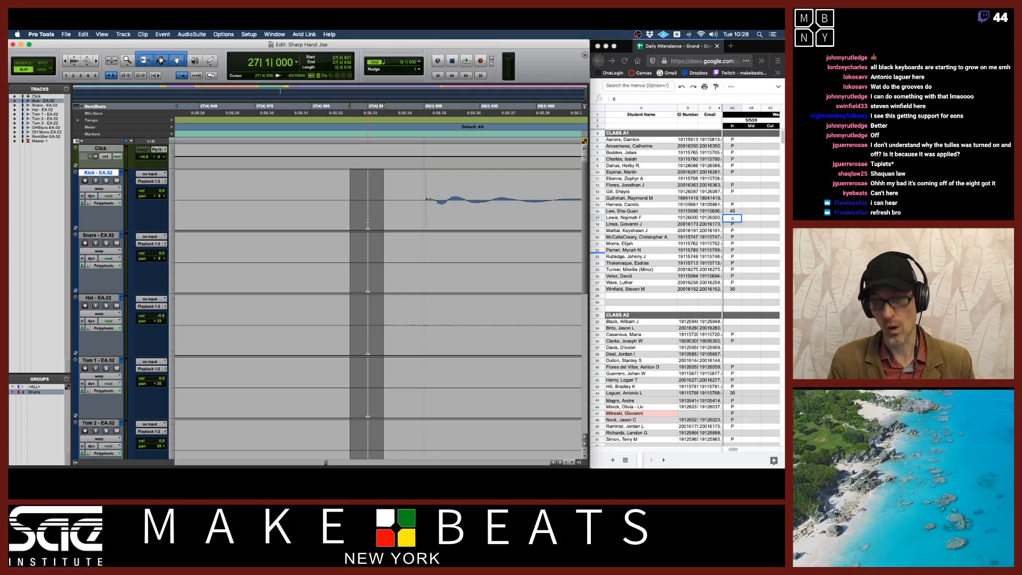
Zoom out and play back the drums around bars 26 to 28 to check the corrected kick
key("r")
key("r")
key("r")
key("r")
key("r")
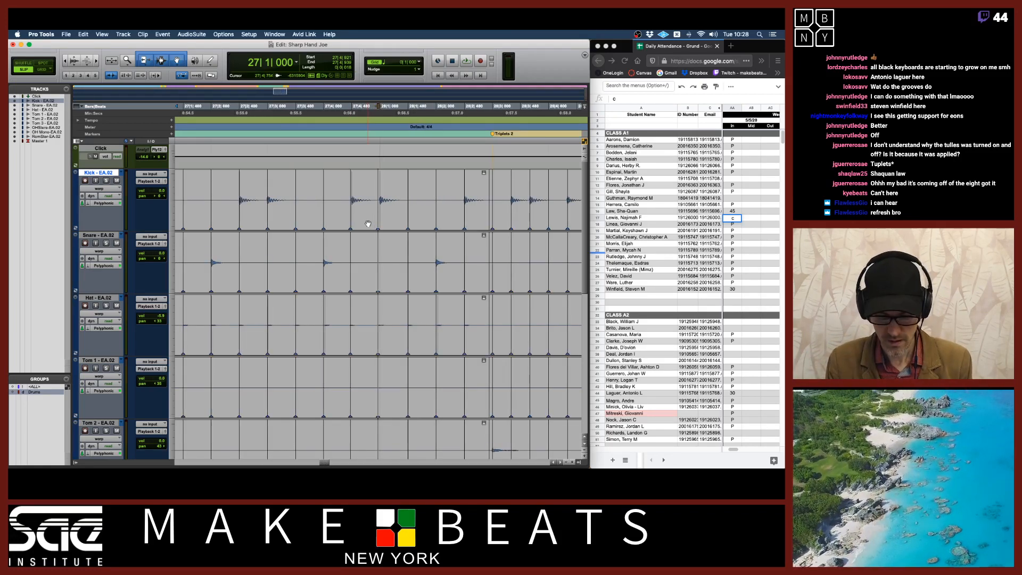
key("r")
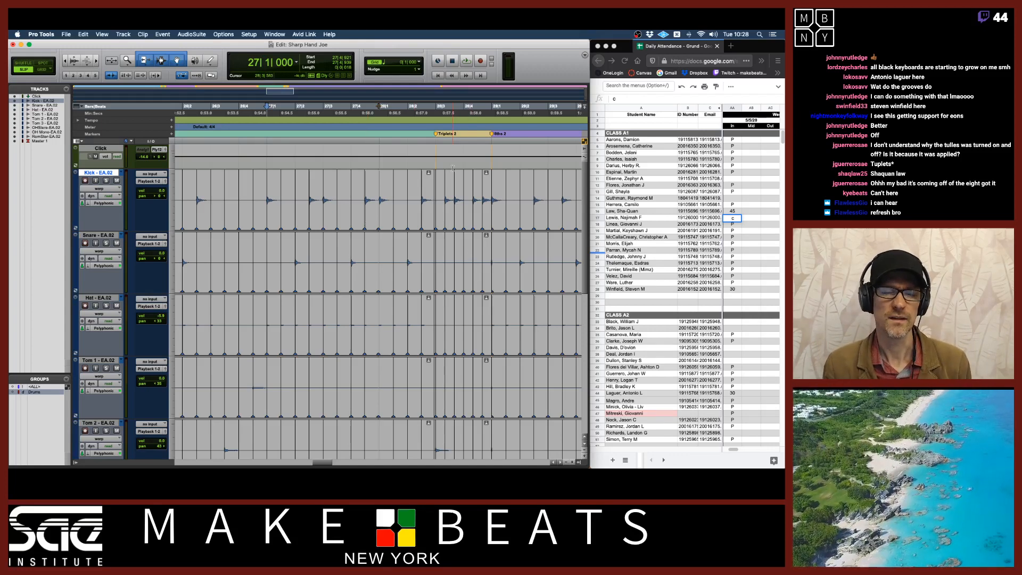
key("space")
key("space")
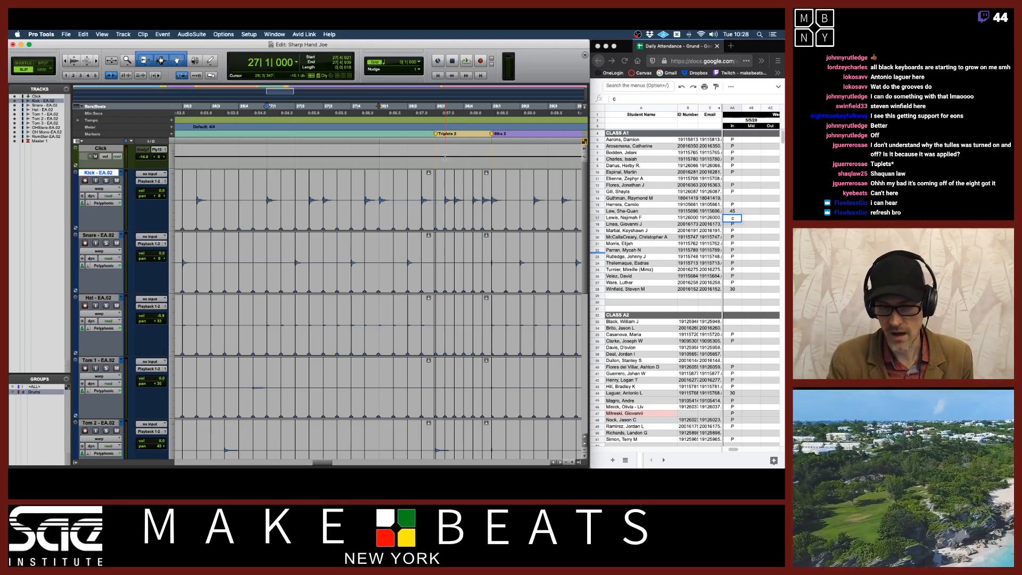
key("space")
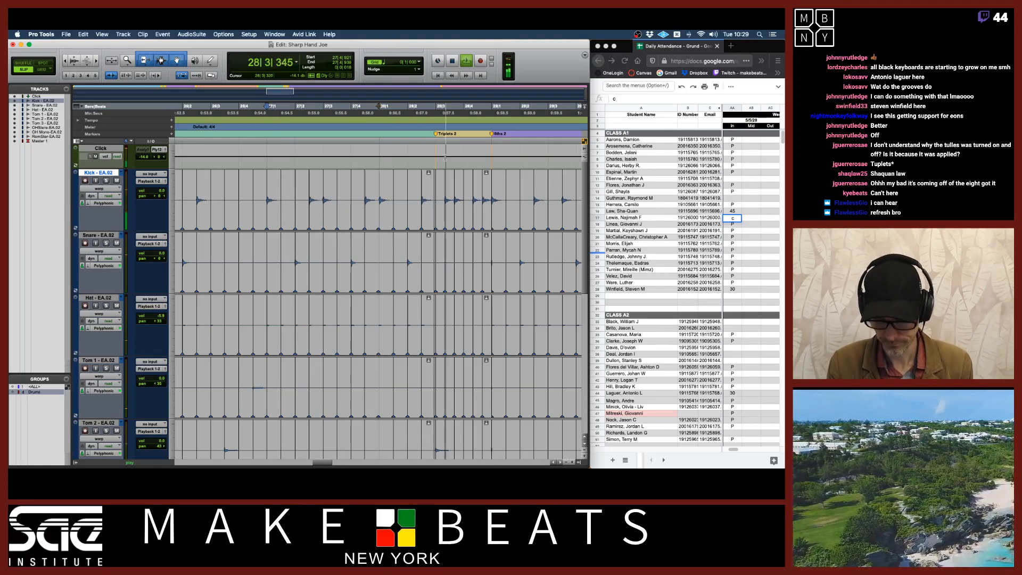
key("space")
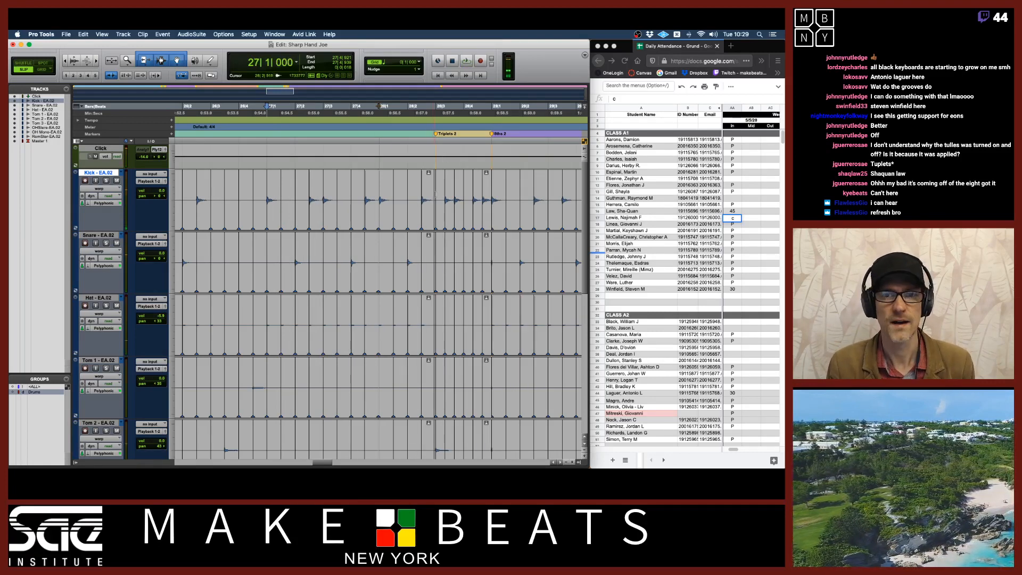
Switch to Grid mode and play back the drums from bar 47
scroll(436, 194, "right", 10)
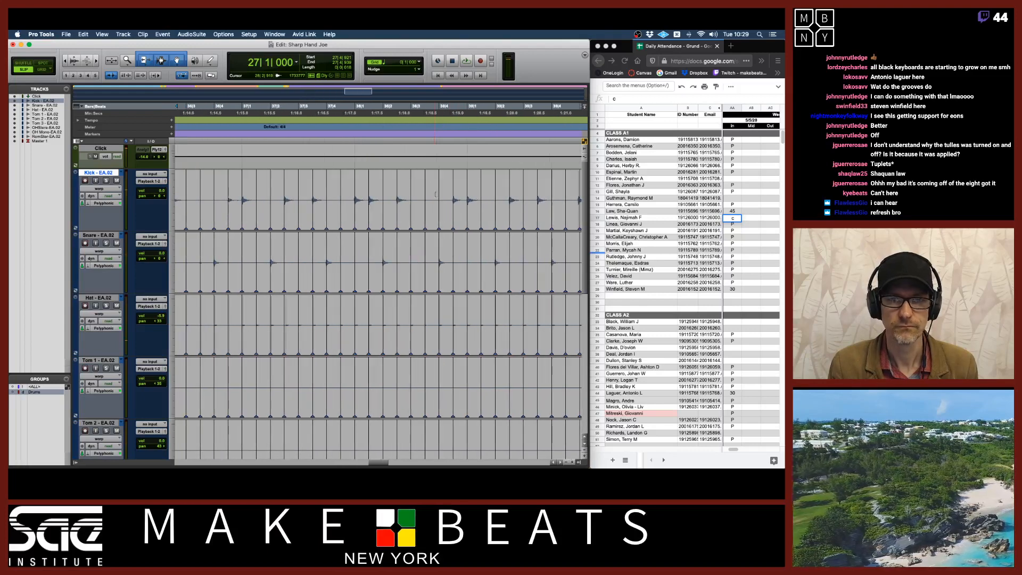
scroll(436, 194, "right", 8)
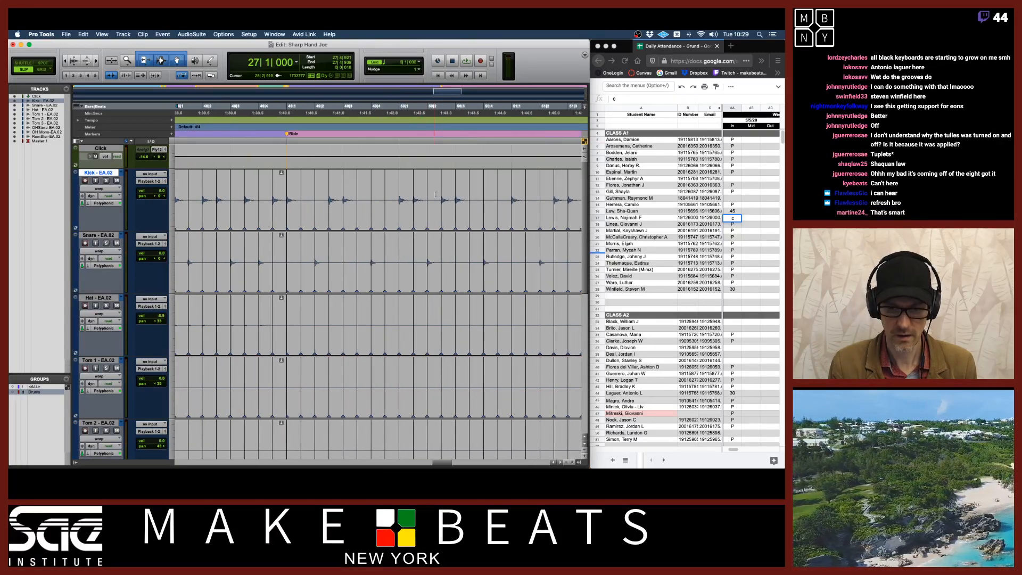
scroll(435, 194, "left", 3)
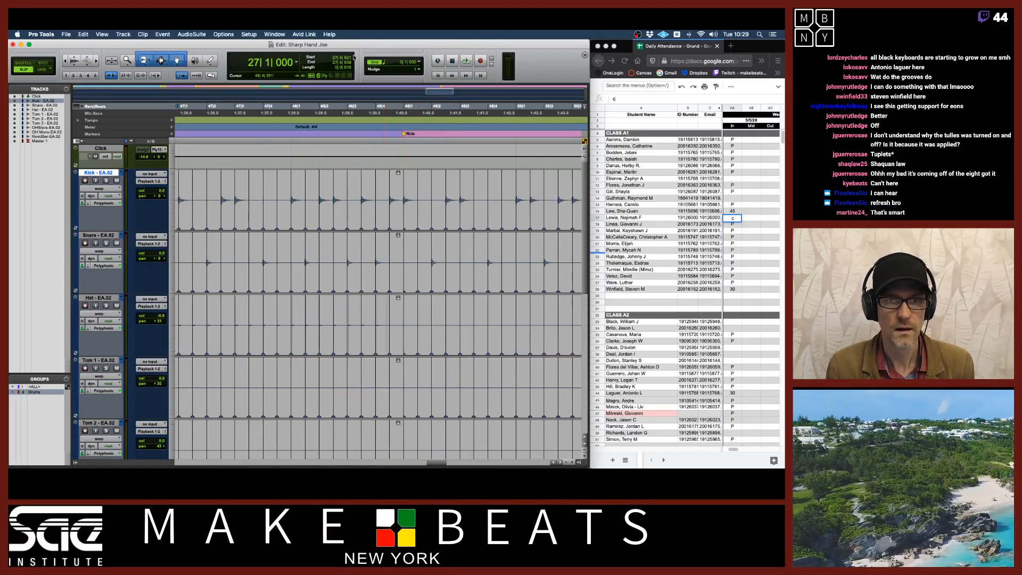
left_click(288, 112)
key("space")
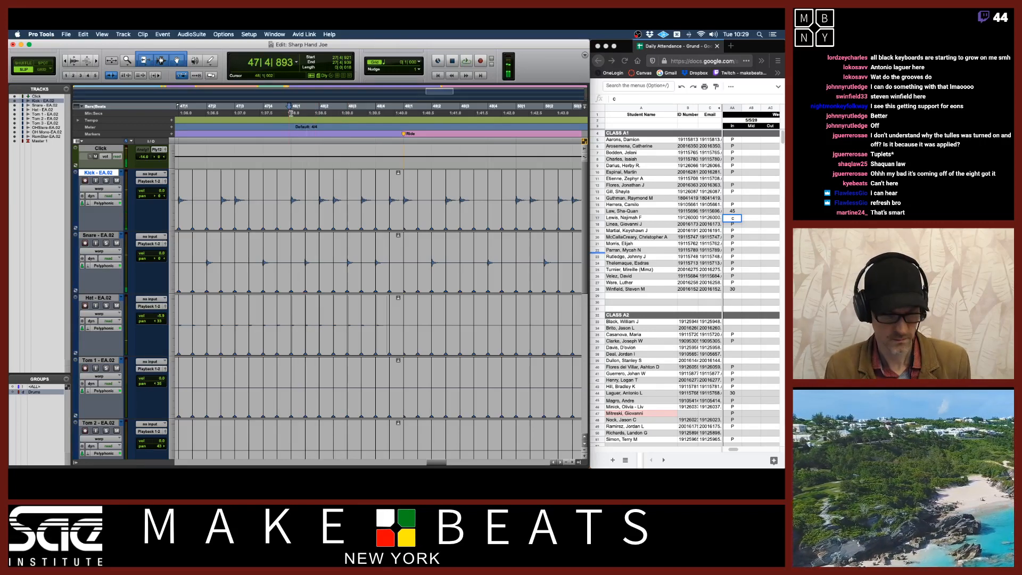
key("F4")
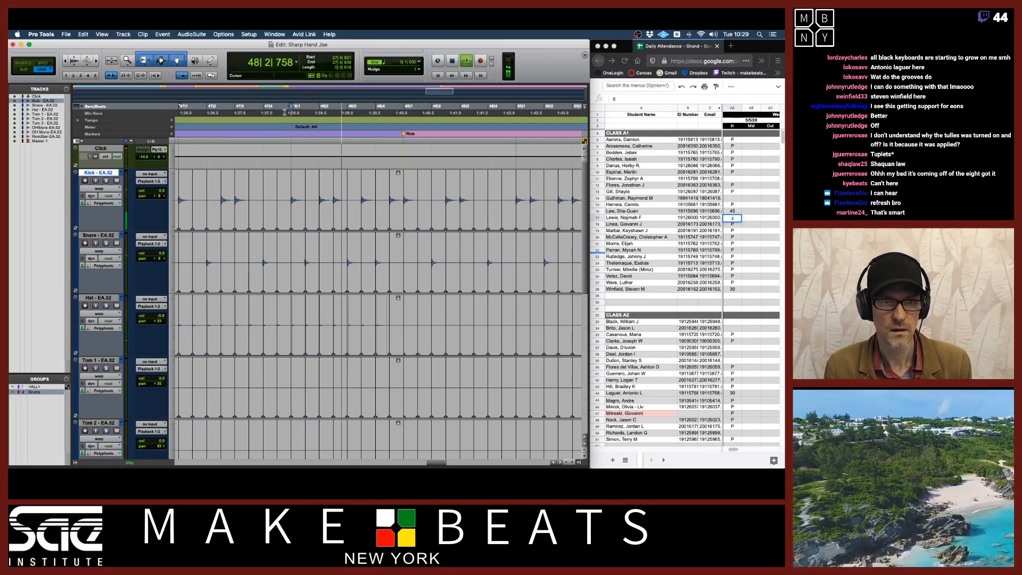
key("space")
key("space")
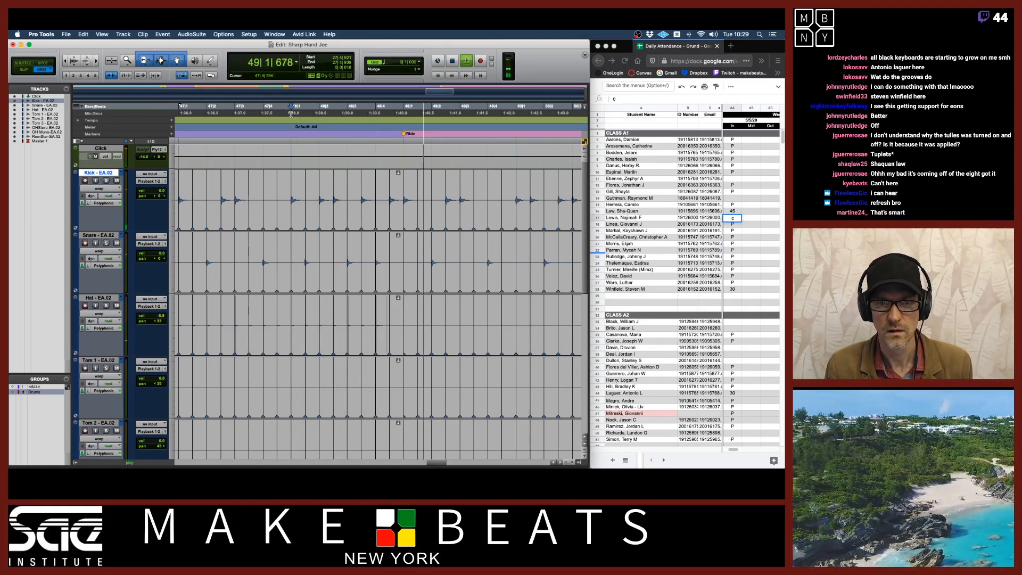
key("space")
Zoom out and play back the drums from bar 47 again
key("r")
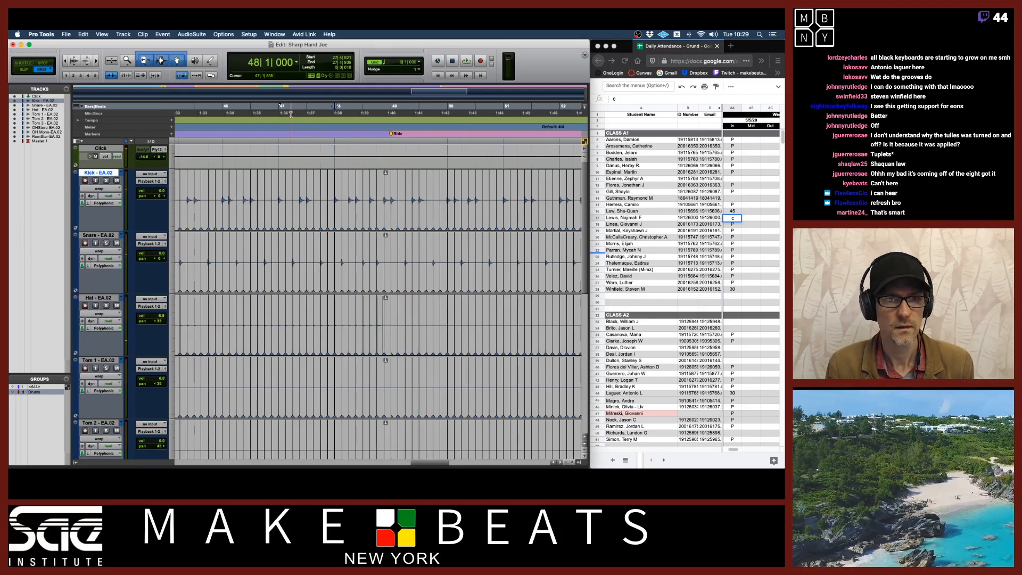
left_click(281, 113)
key("space")
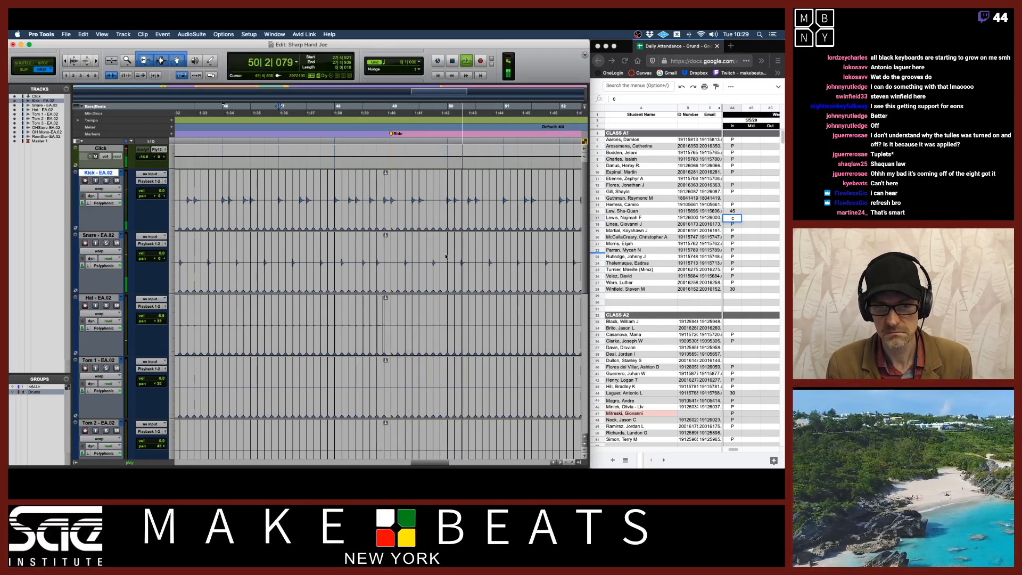
key("space")
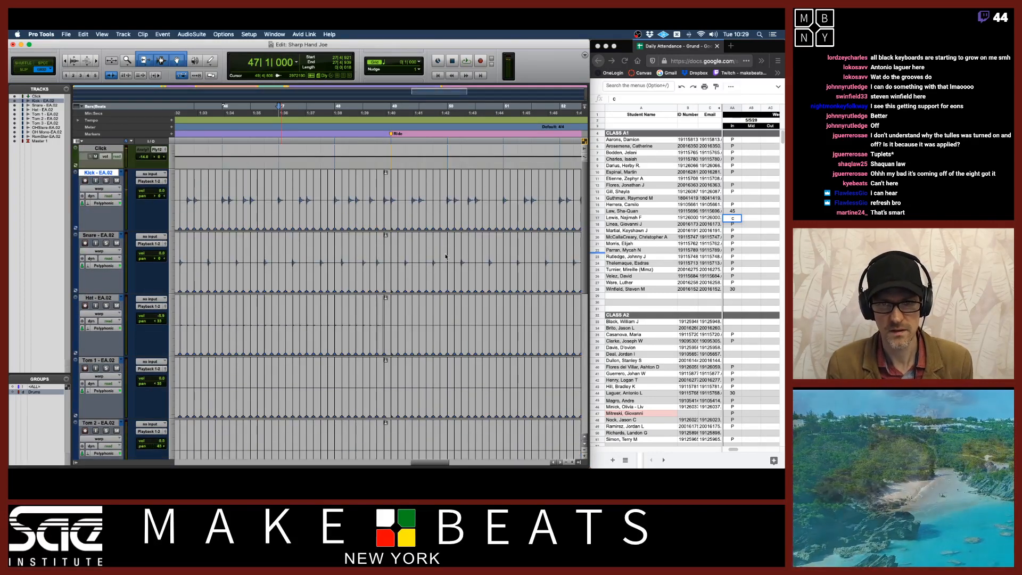
key("r")
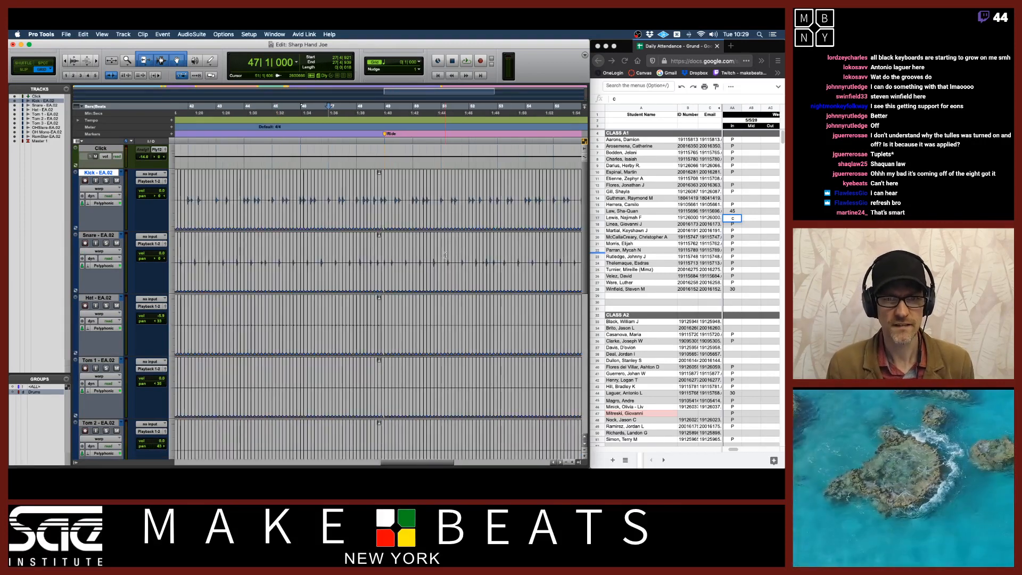
Switch the drum tracks' view from Warp to Waveform and zoom out over the whole session
left_click(98, 189)
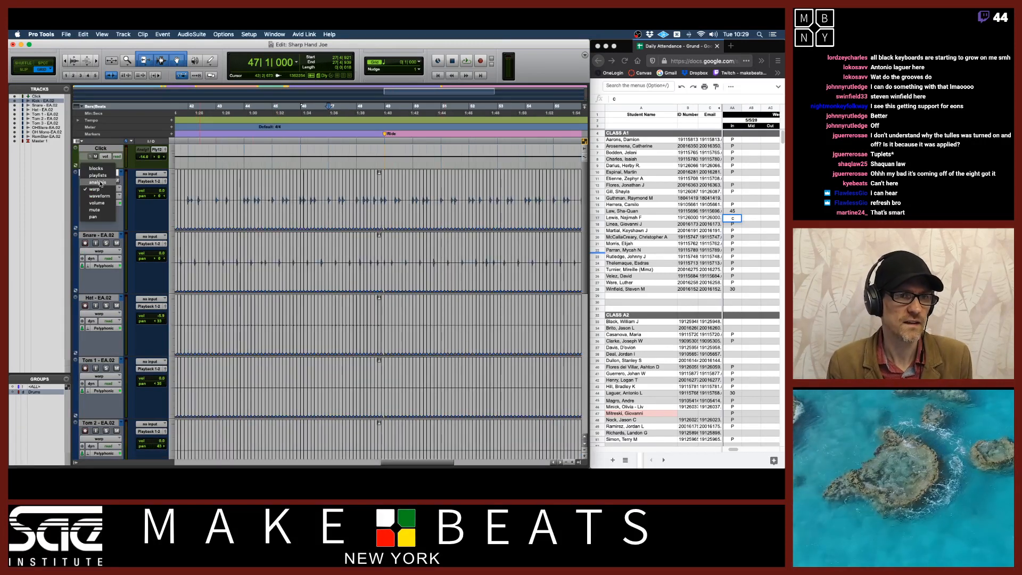
left_click(100, 196)
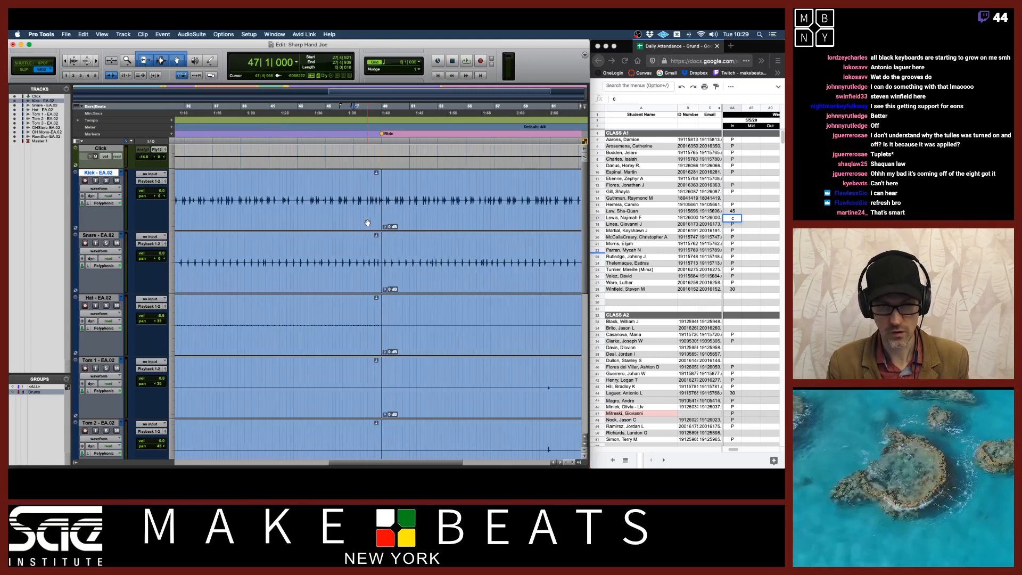
key("r")
key("r")
key("r")
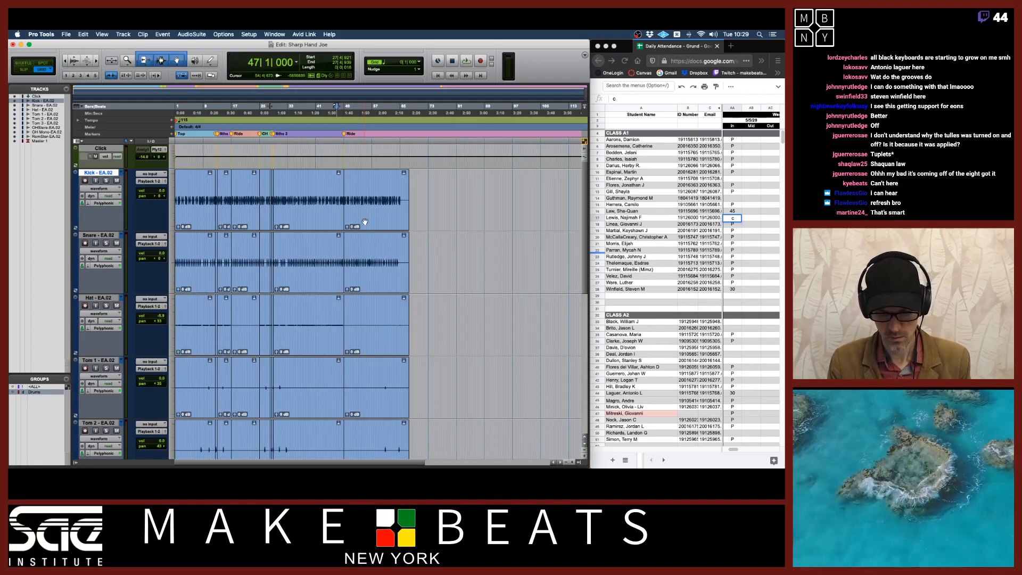
Set the drum tracks' height to medium and scroll down through the tracks
key("t")
key("t")
left_click(173, 207)
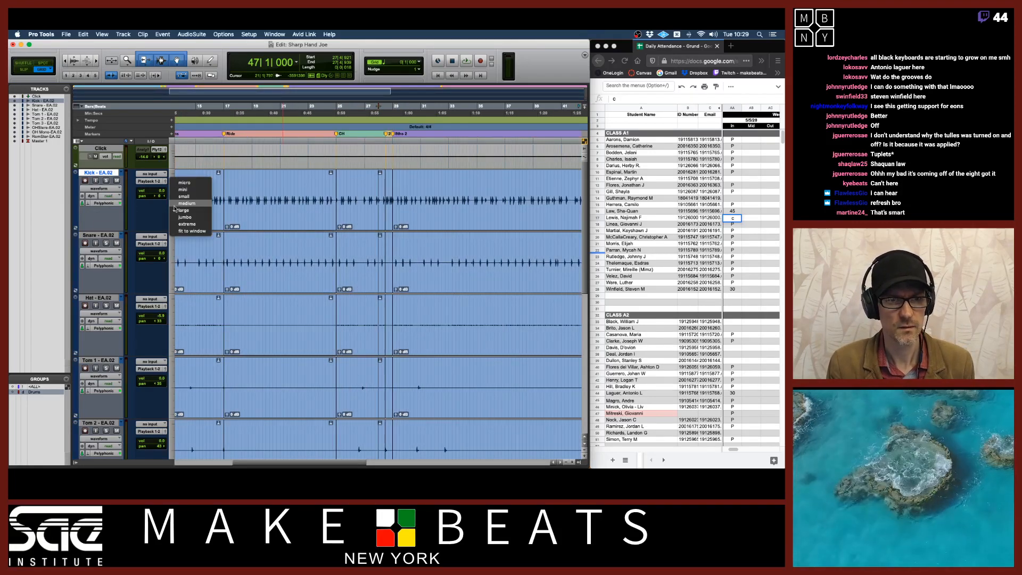
left_click(179, 207)
scroll(200, 219, "down", 2)
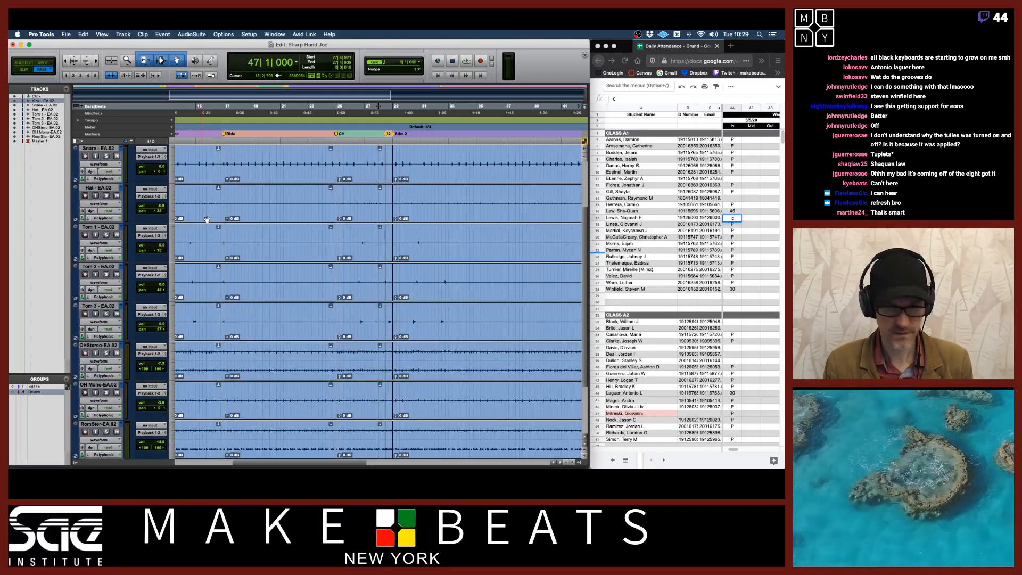
Switch to Preview to review the Timing Correction Exercise instructions, then return to Pro Tools
key("super+Tab")
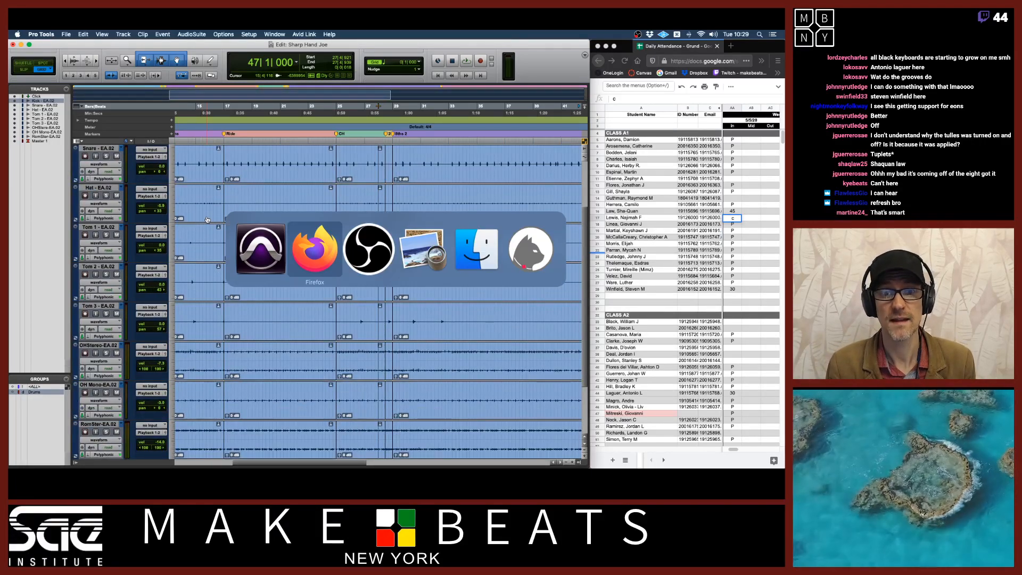
key("Tab")
key("Tab")
key("super+Tab")
key("Tab")
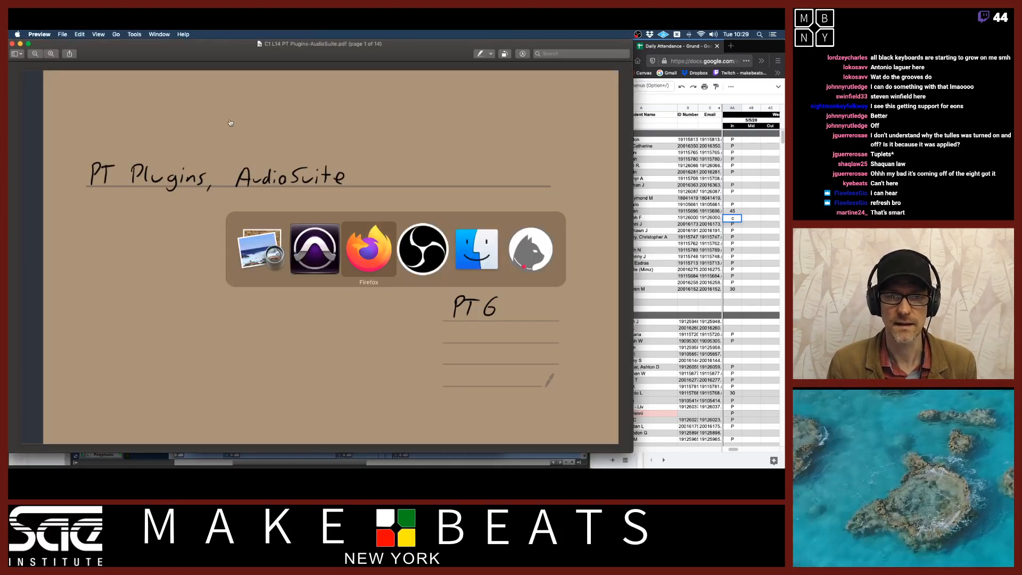
key("shift+Tab")
key("shift+Tab")
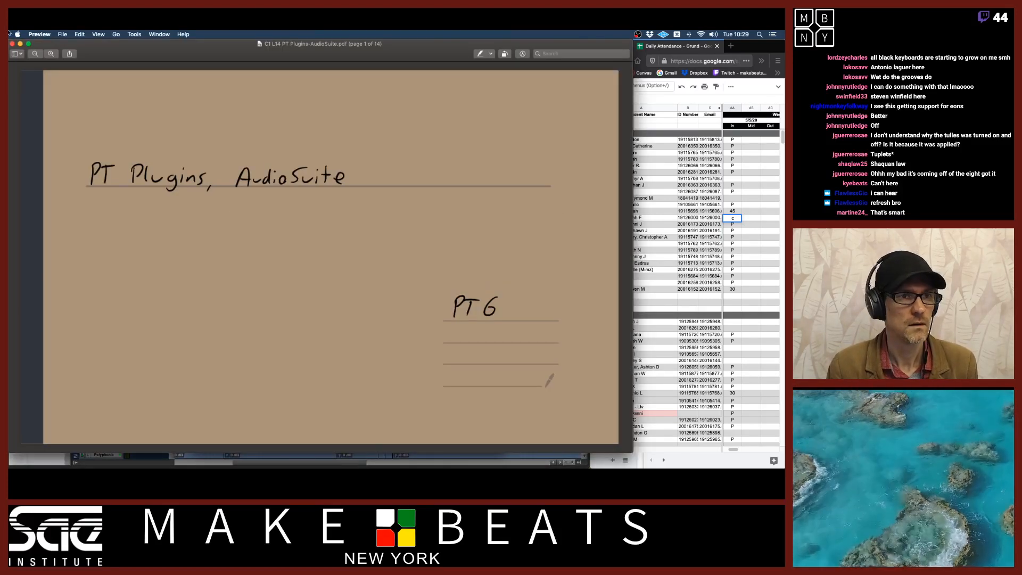
key("ctrl+Up")
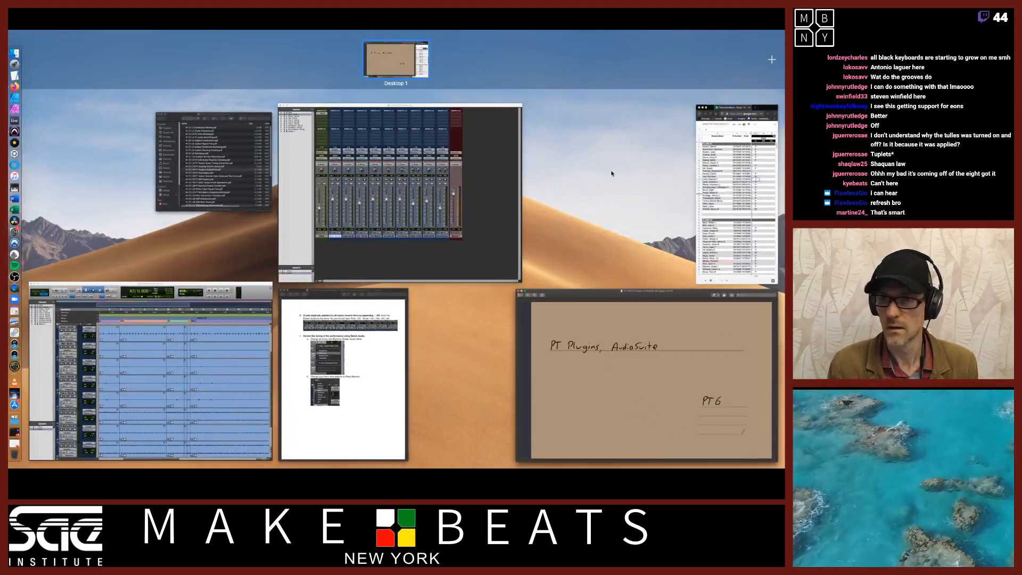
left_click(402, 353)
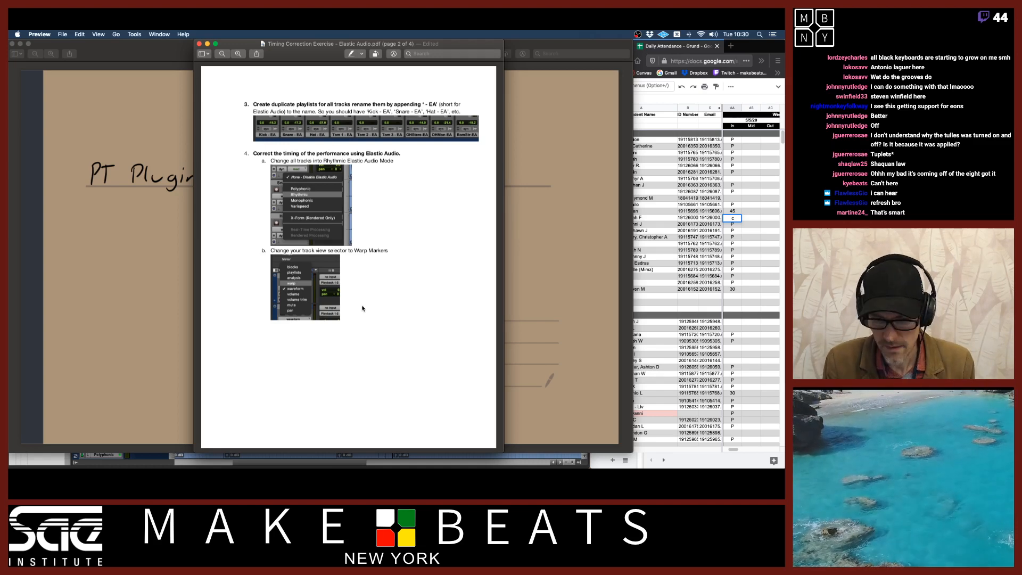
left_click(618, 46)
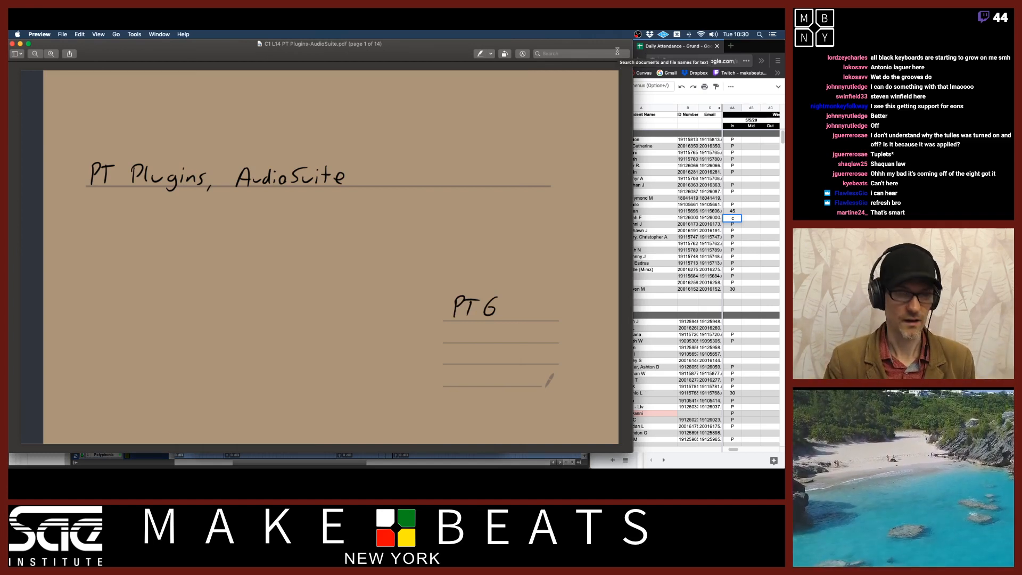
key("super+Tab")
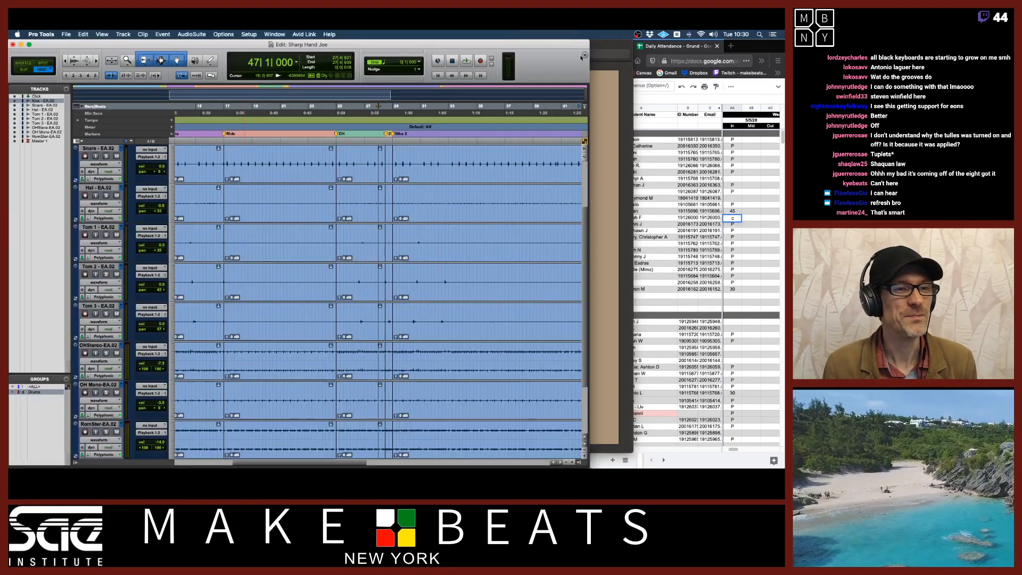
key("r")
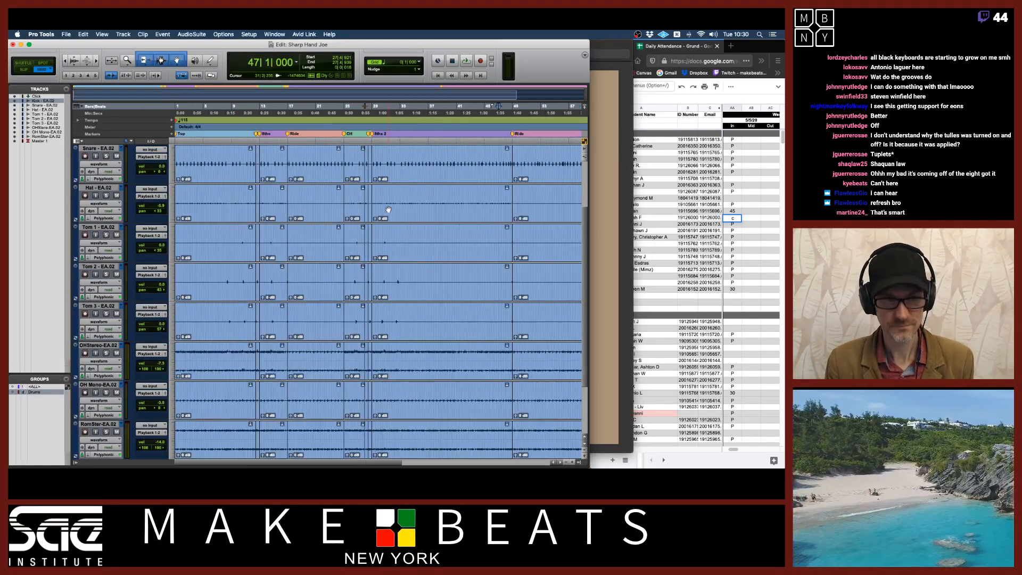
scroll(388, 209, "right", 5)
scroll(388, 210, "left", 5)
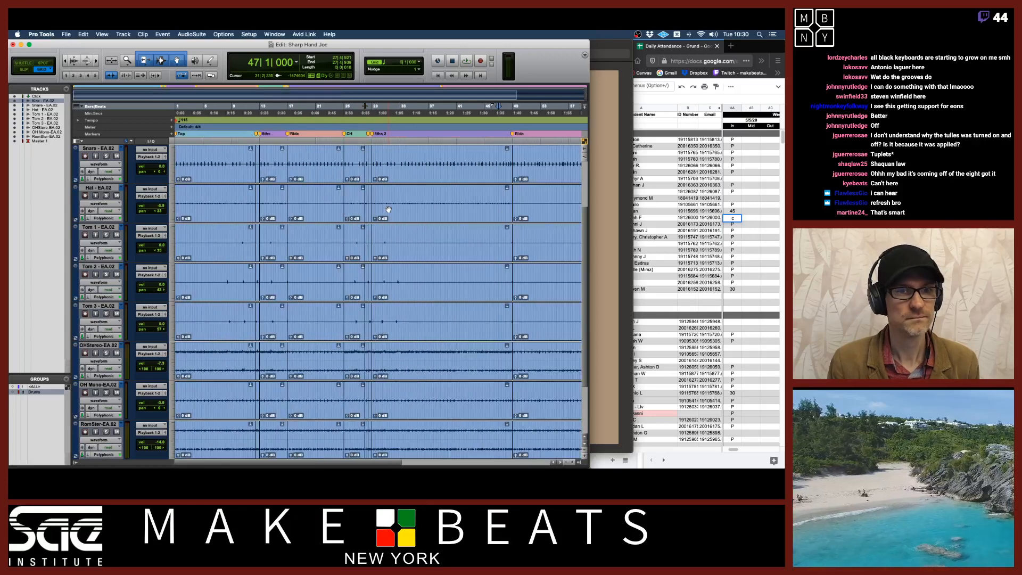
Save the session as a new copy named "TG - Sharp Hand Joe Elastic Audio"
scroll(388, 210, "up", 3)
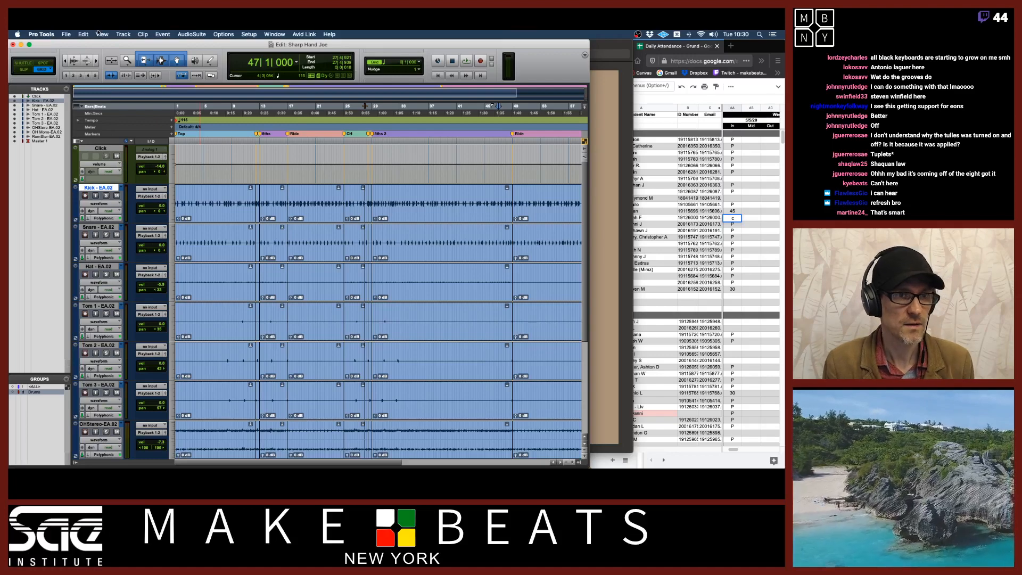
key("super+s")
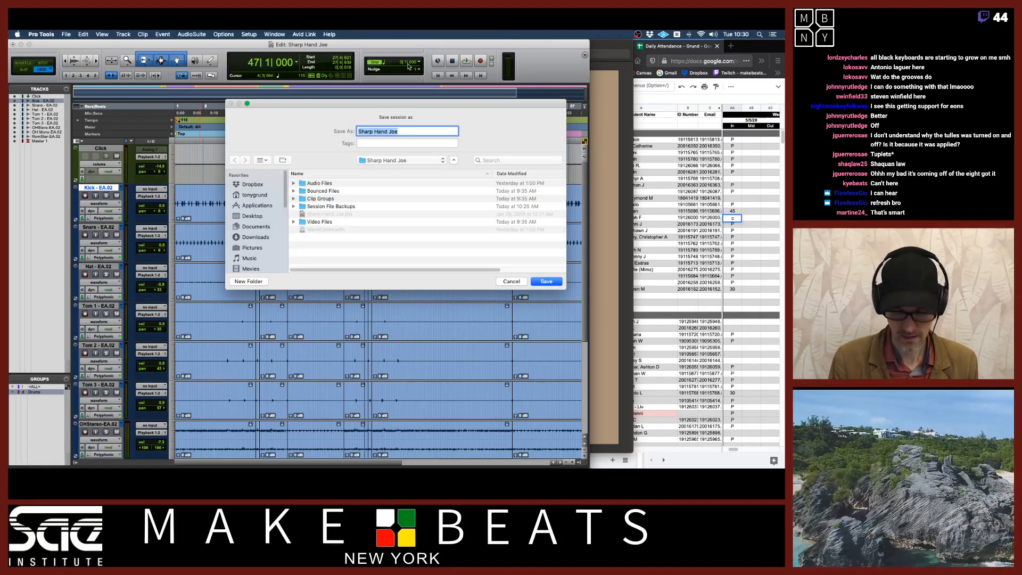
key("Left")
type("TG -")
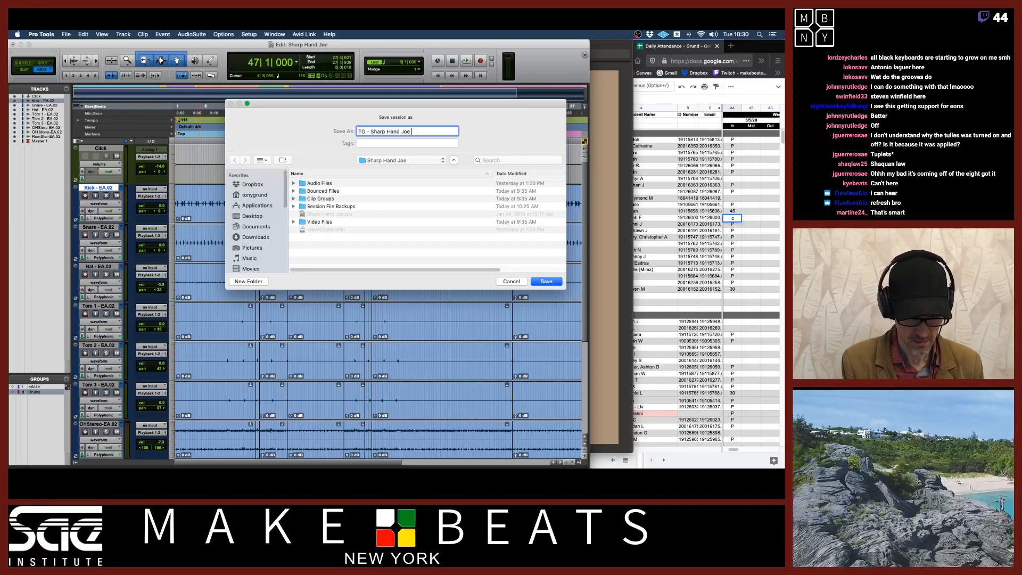
type("Elastic Audio")
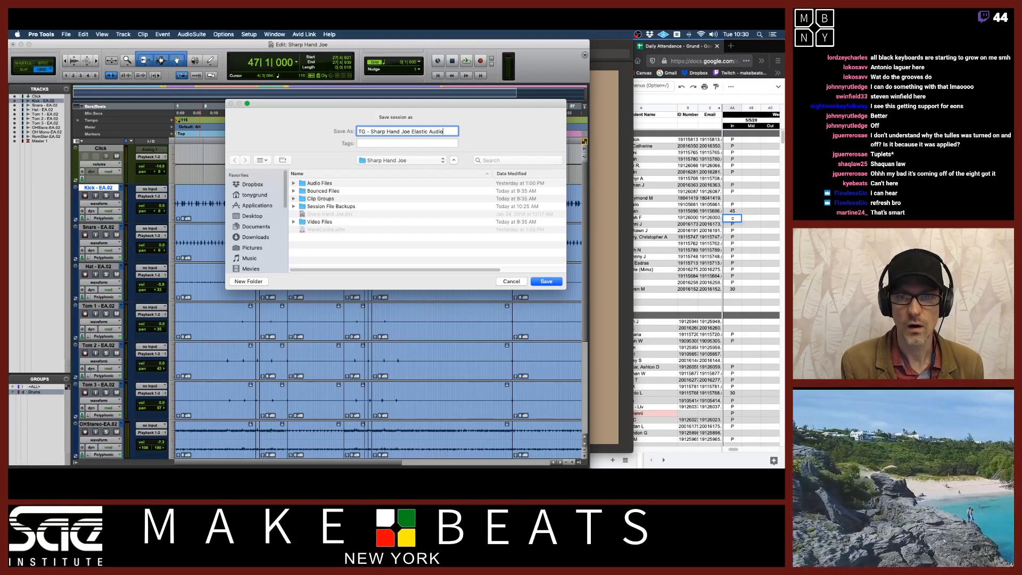
key("Return")
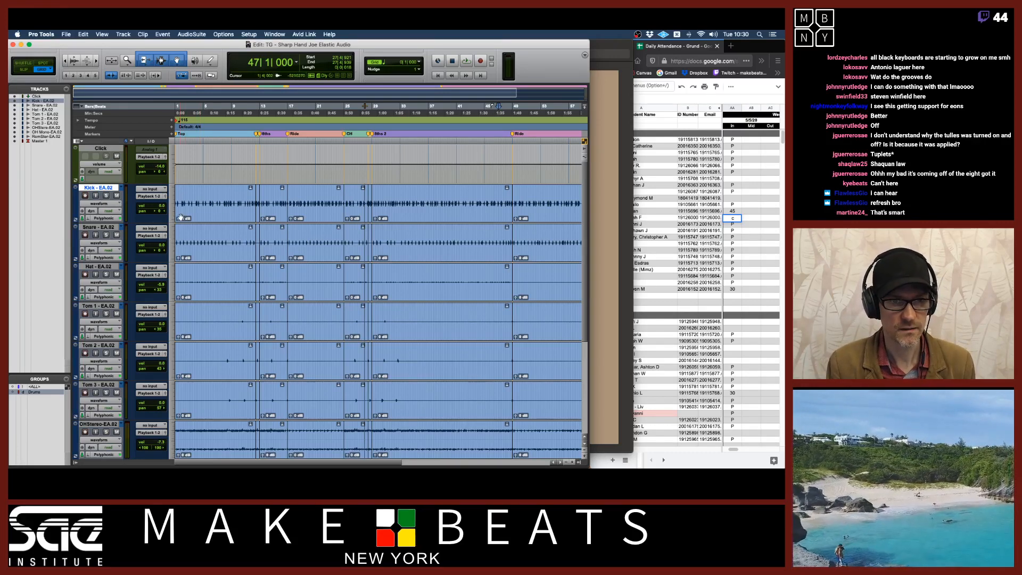
Switch the drum tracks to Warp view and take a screenshot of the edit window
left_click(100, 204)
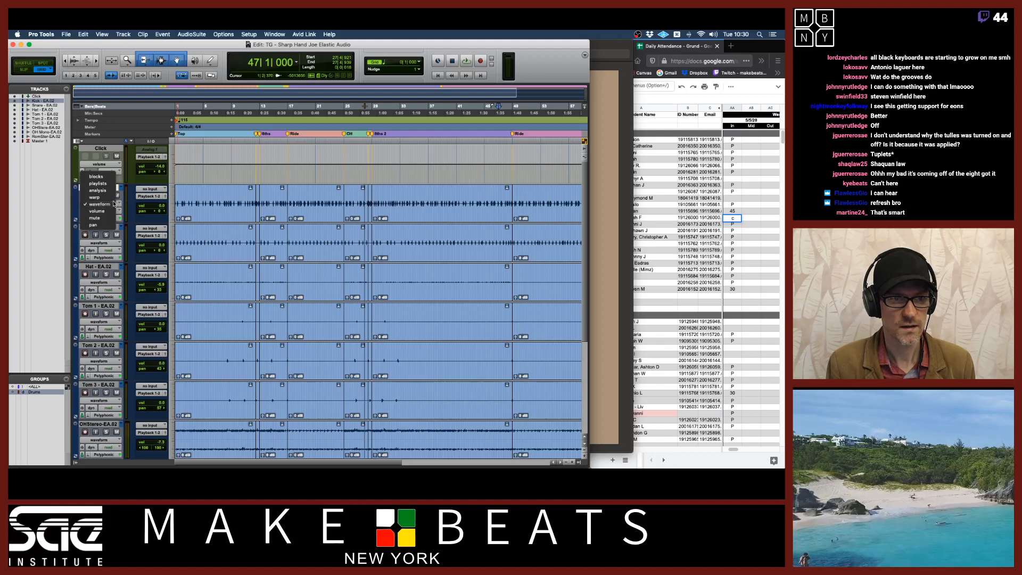
left_click(100, 198, "alt")
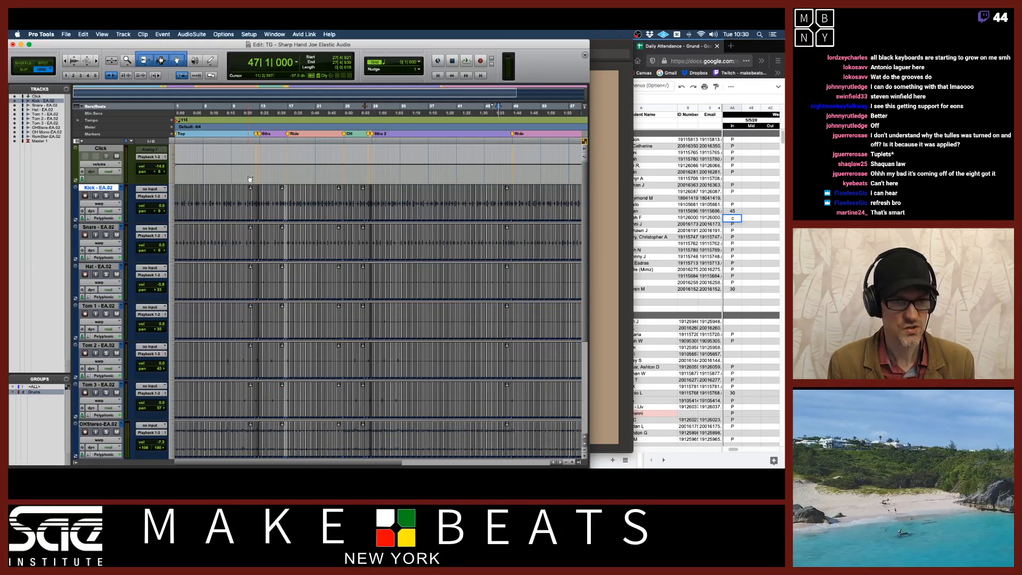
left_click_drag(171, 99, 584, 456)
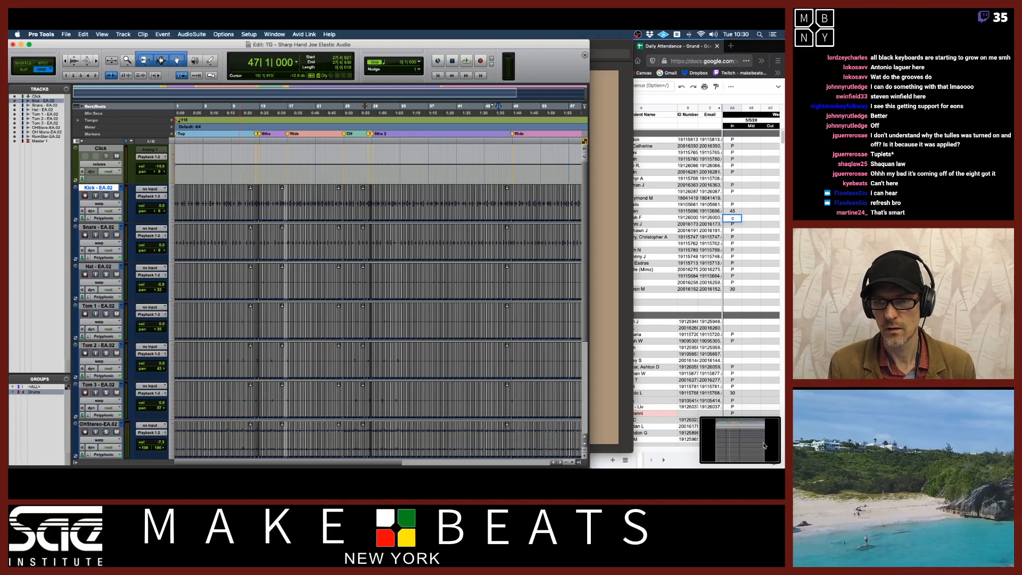
left_click(763, 446)
left_click_drag(451, 84, 501, 56)
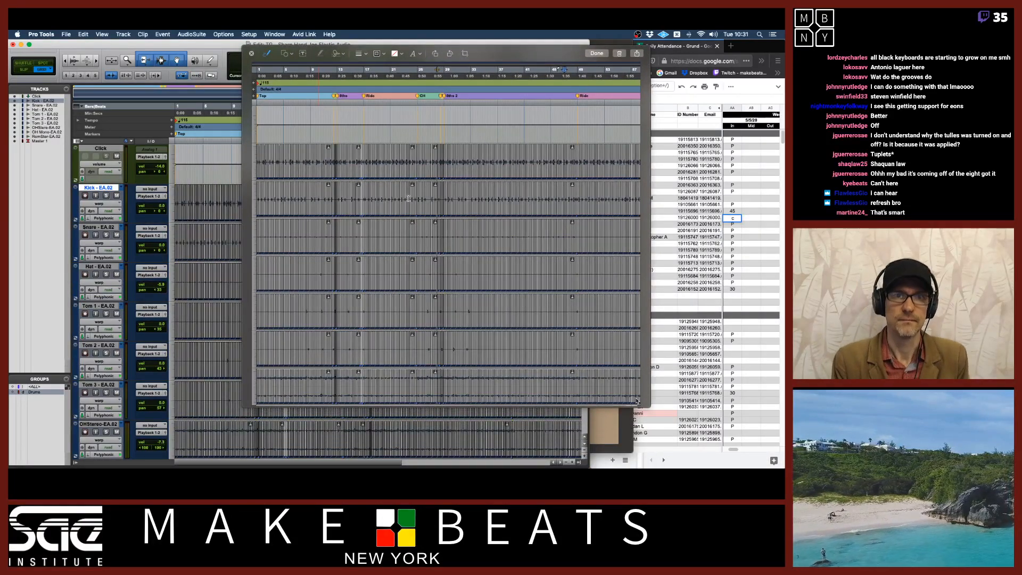
left_click(251, 53)
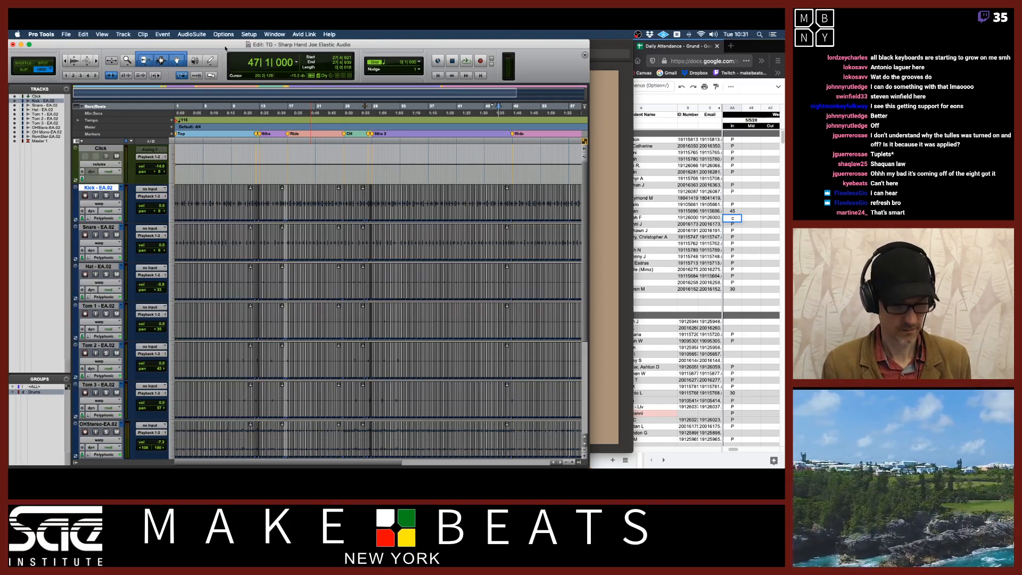
Switch to Preview and read through the final pages of the Timing Correction Exercise instructions
key("super+Tab")
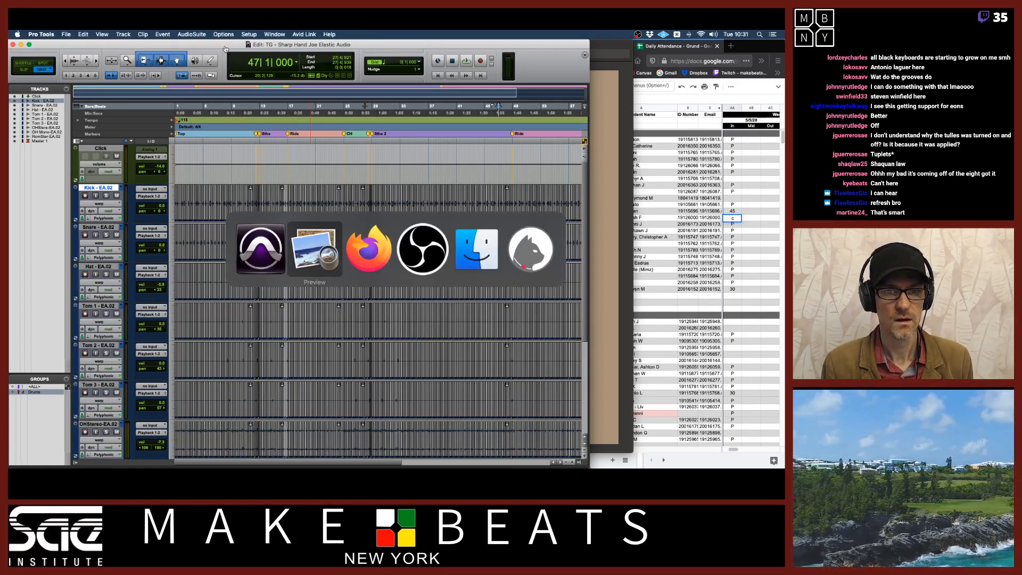
key("super+Tab")
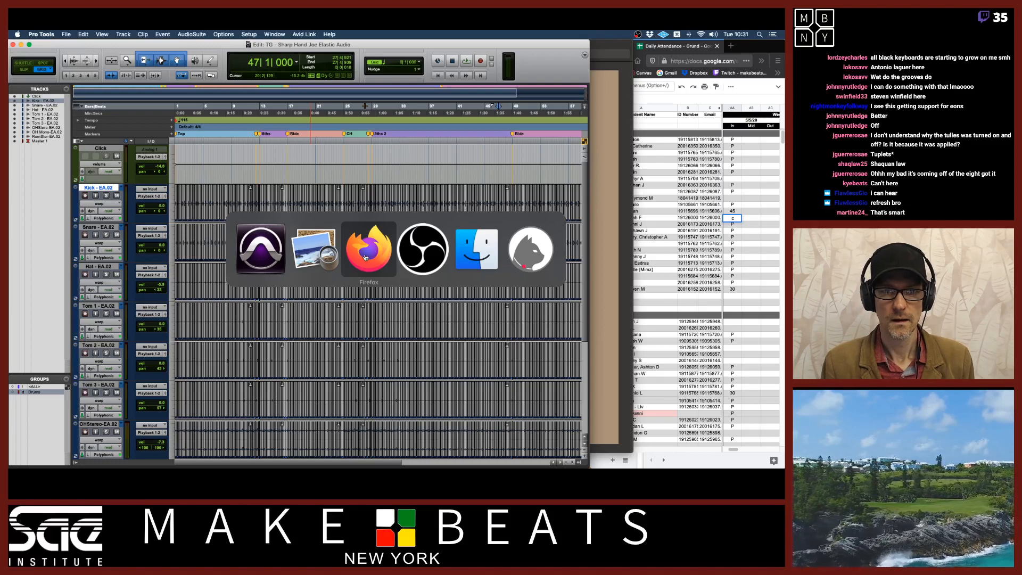
left_click(326, 252)
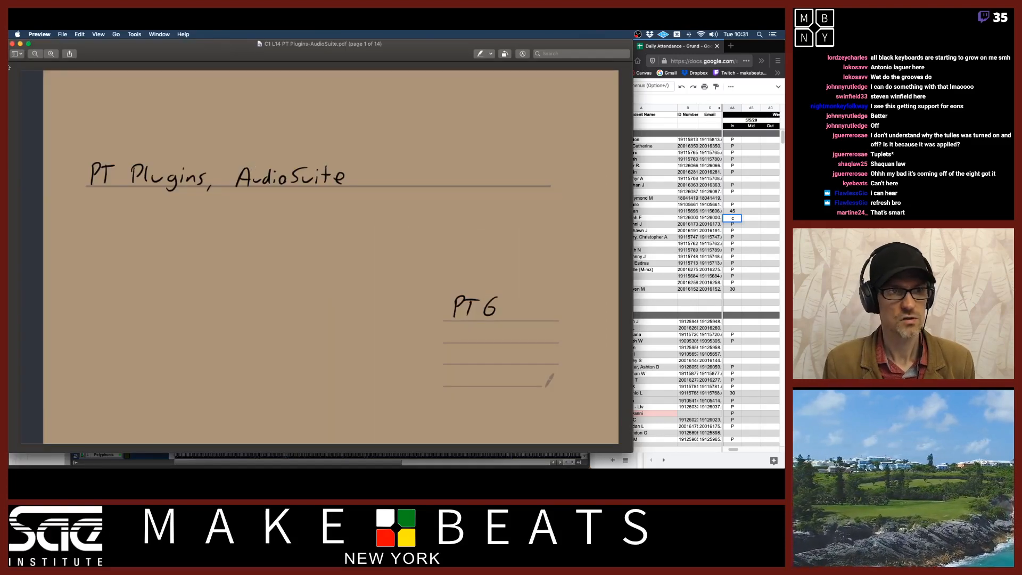
key("ctrl+Up")
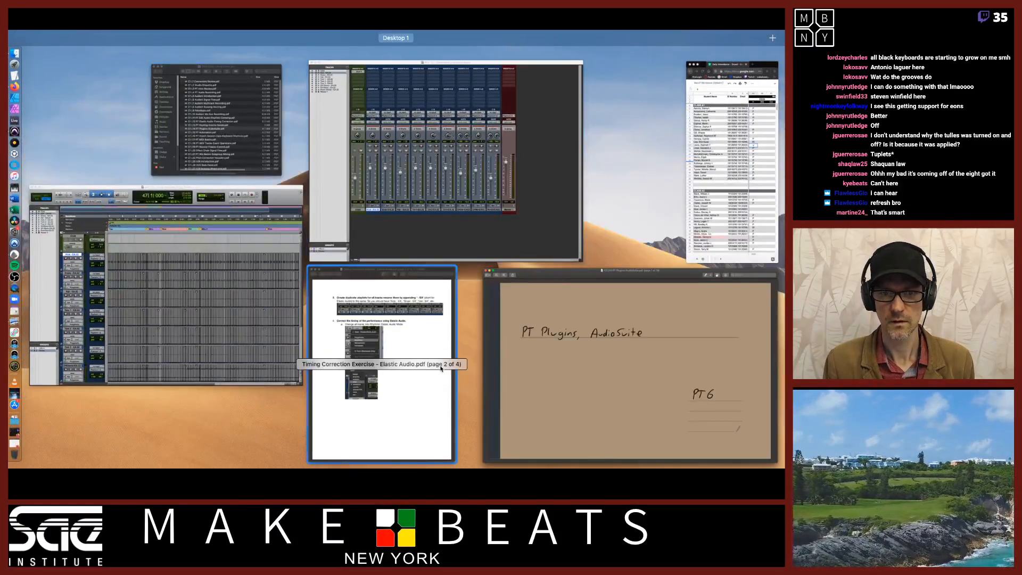
left_click(428, 338)
scroll(428, 338, "down", 10)
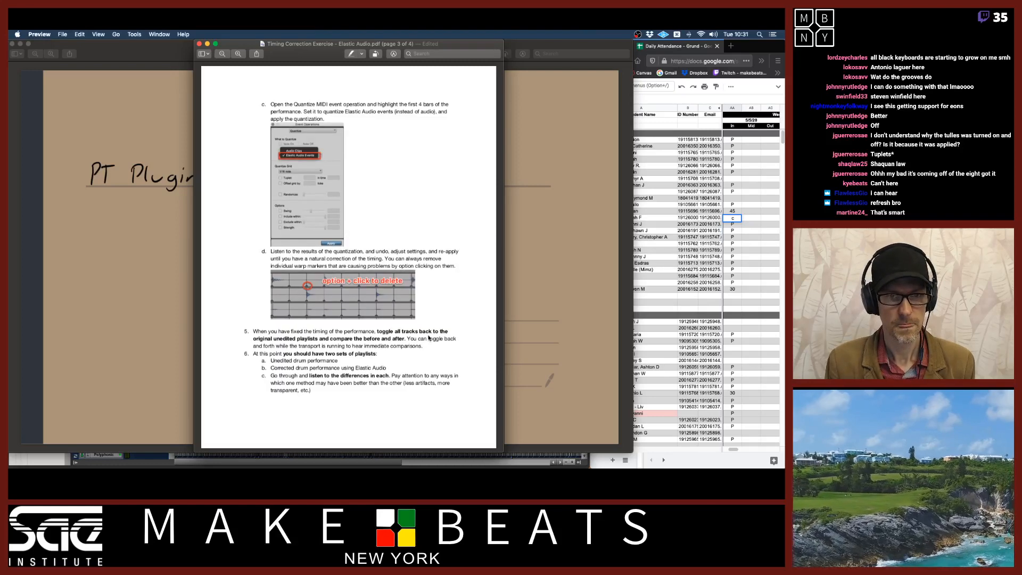
scroll(428, 338, "down", 10)
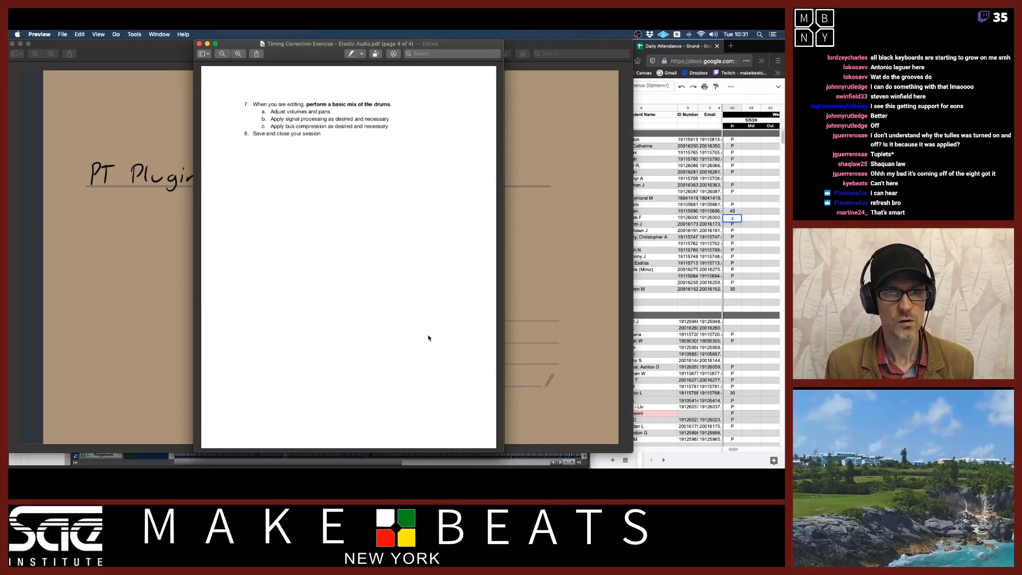
scroll(428, 338, "up", 10)
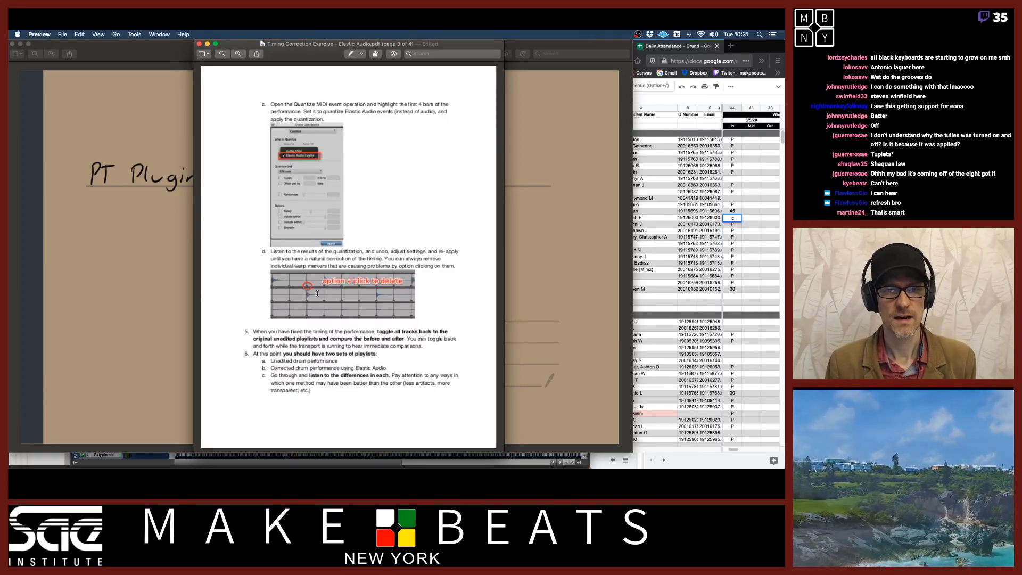
scroll(451, 296, "up", 10)
scroll(451, 296, "down", 20)
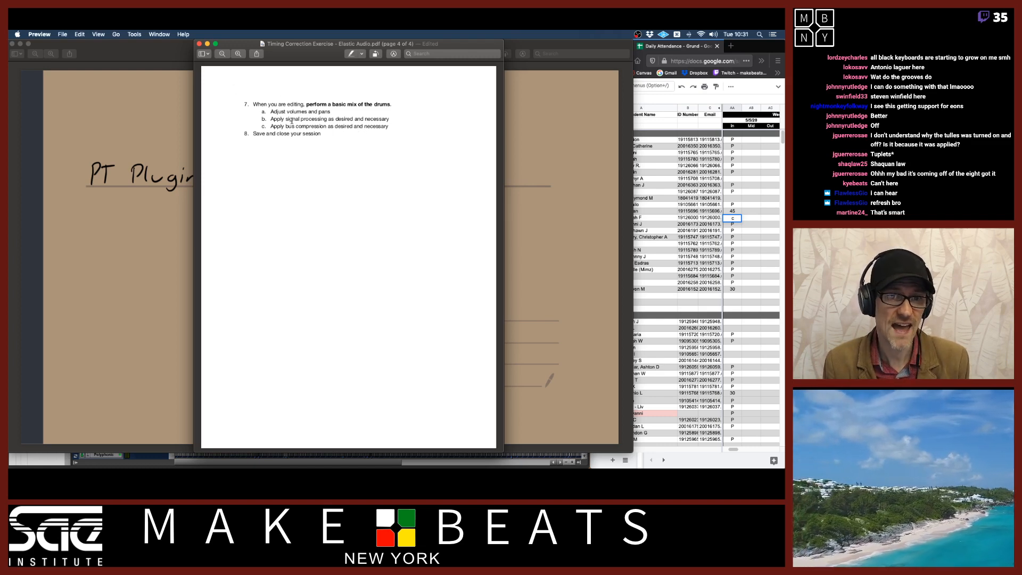
left_click(184, 57)
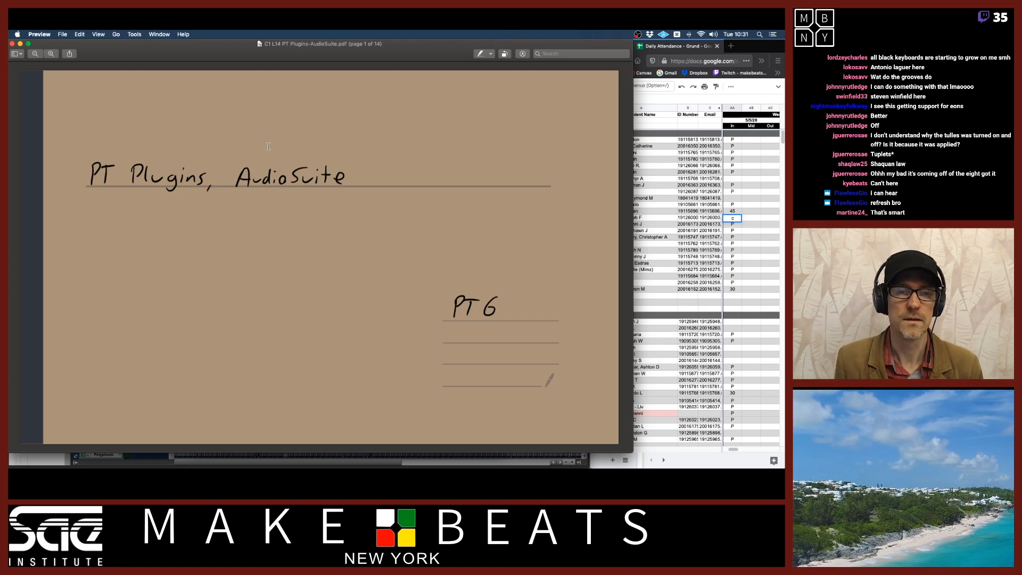
key("super+plus")
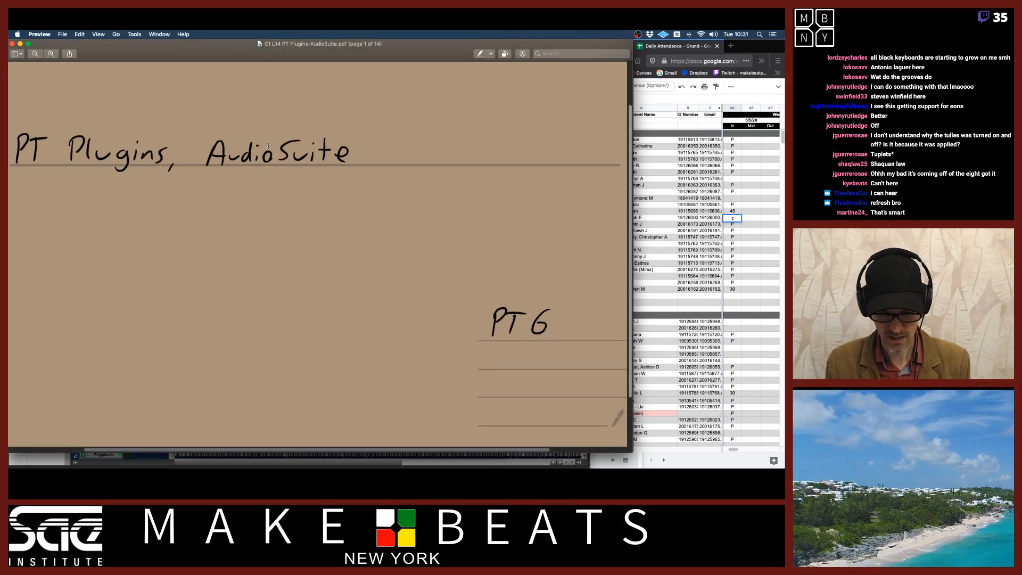
key("super+minus")
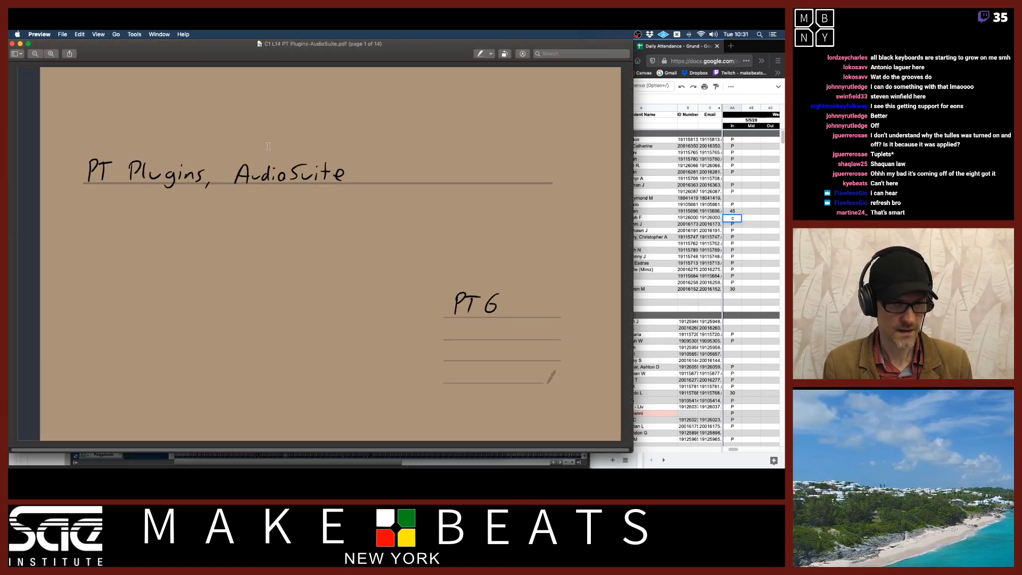
Switch to Firefox, open a new window with the Canvas bookmark, and log in to Canvas
key("super+Tab")
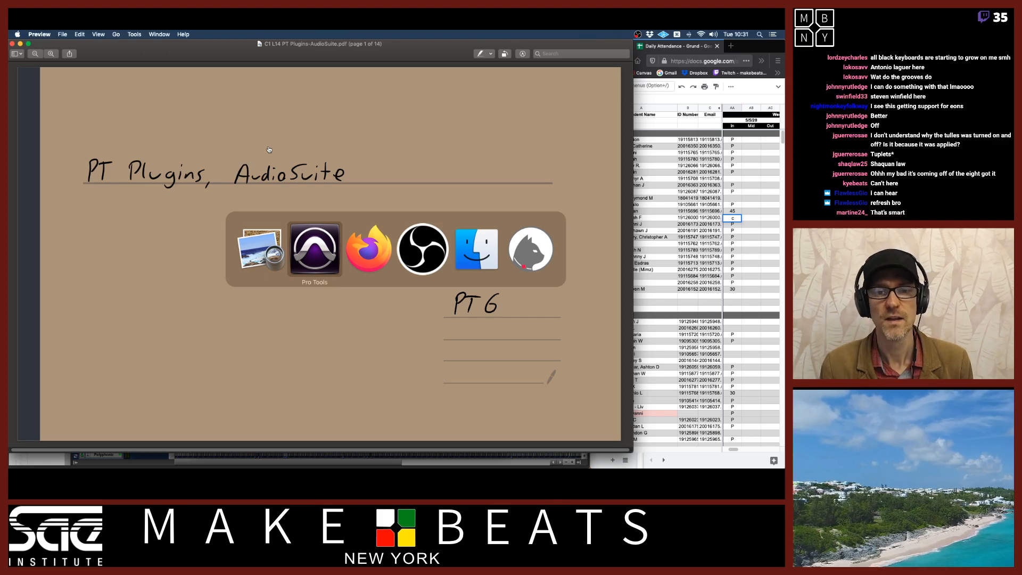
key("super+Tab")
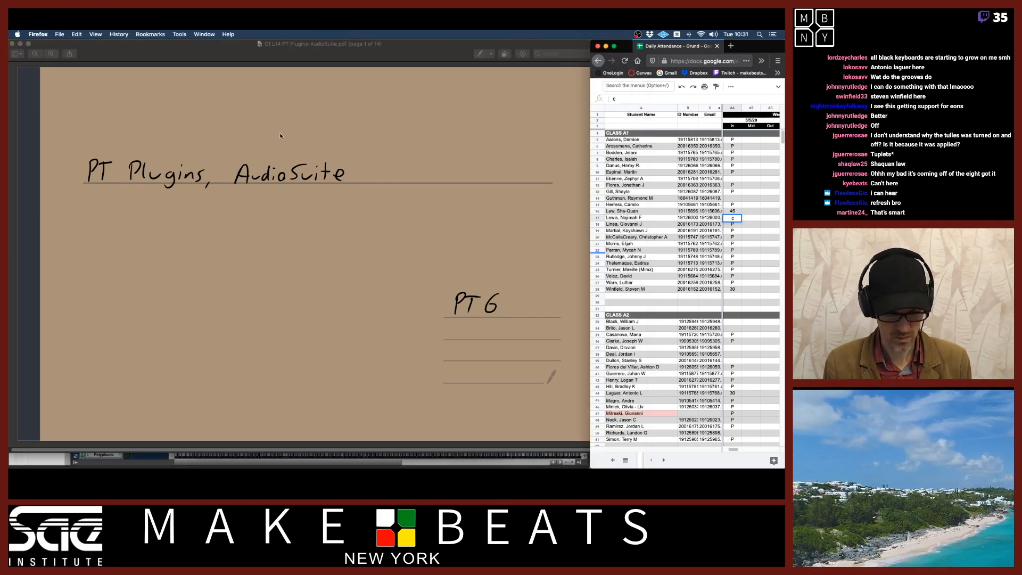
mouse_move(11, 198)
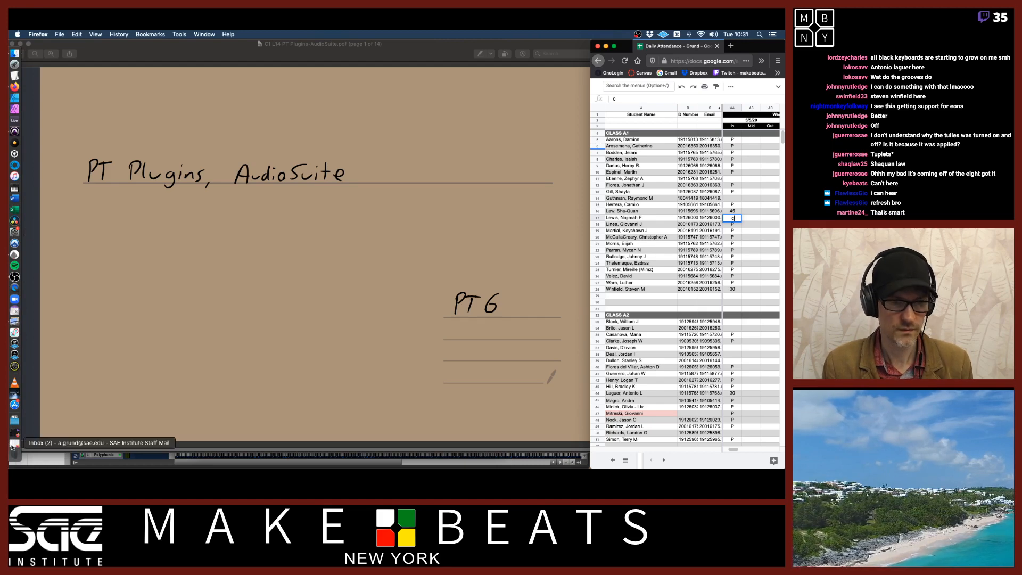
key("super+n")
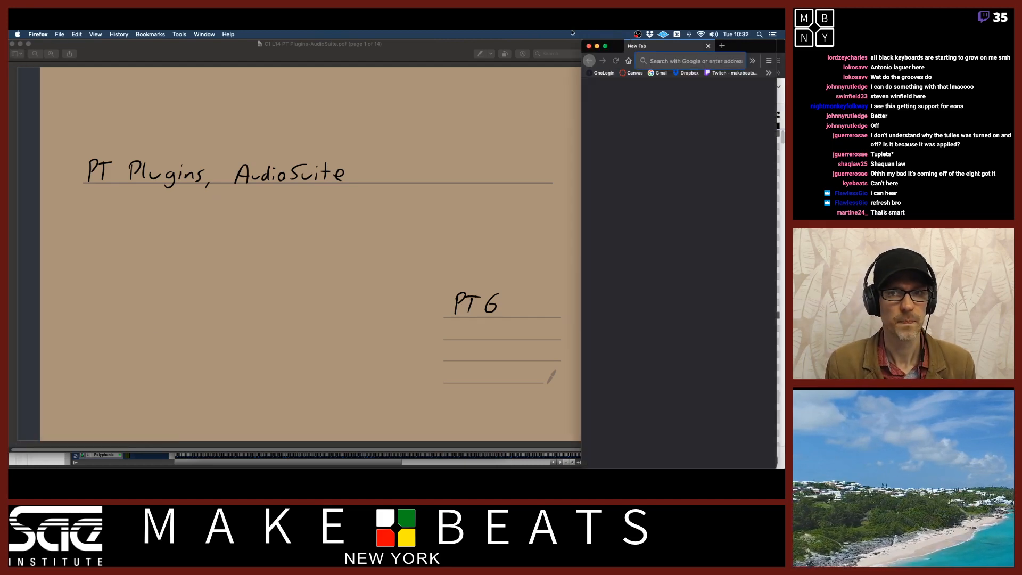
left_click_drag(617, 51, 79, 51)
left_click(95, 73)
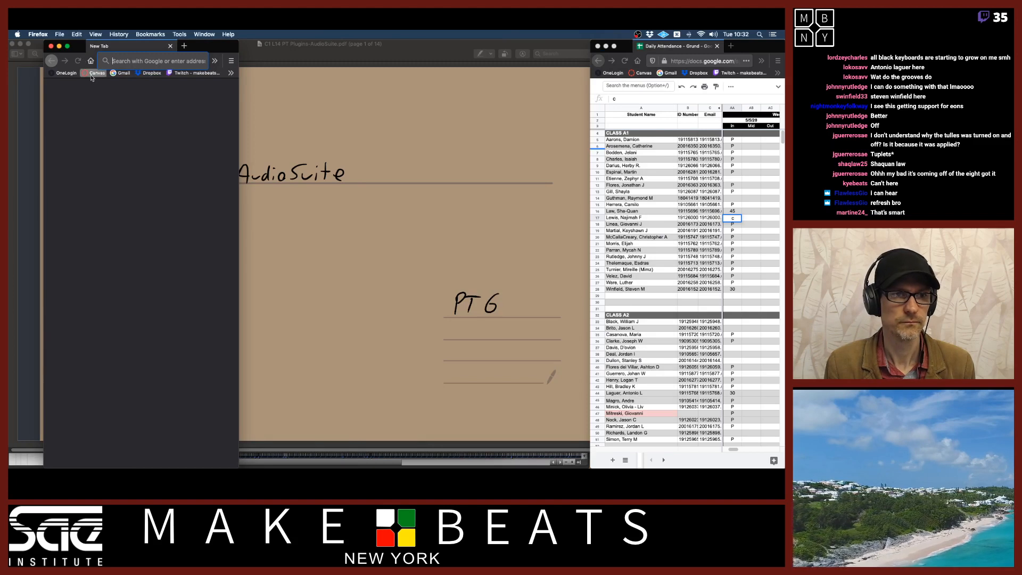
left_click_drag(239, 168, 505, 172)
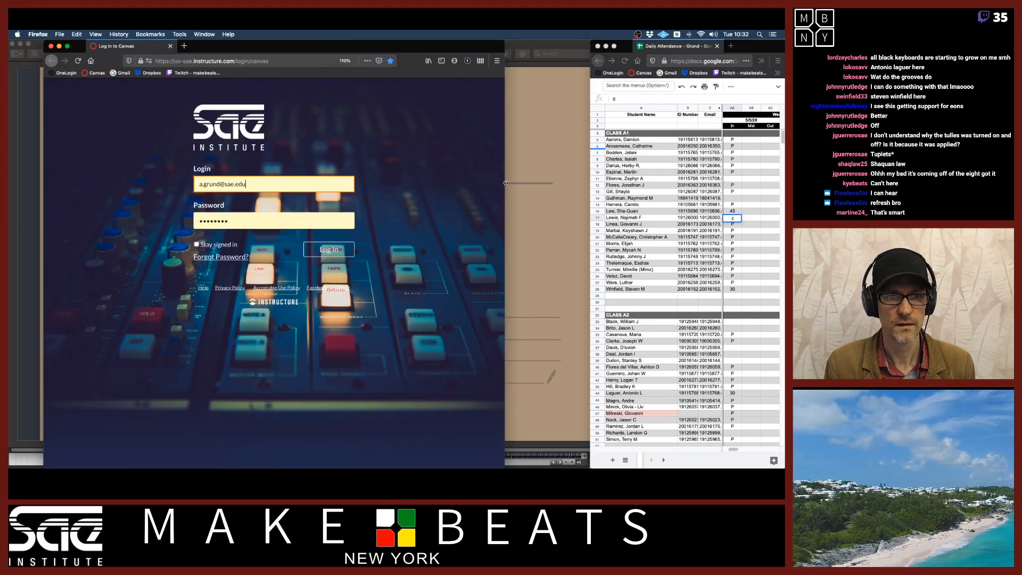
left_click(325, 253)
left_click_drag(505, 253, 562, 253)
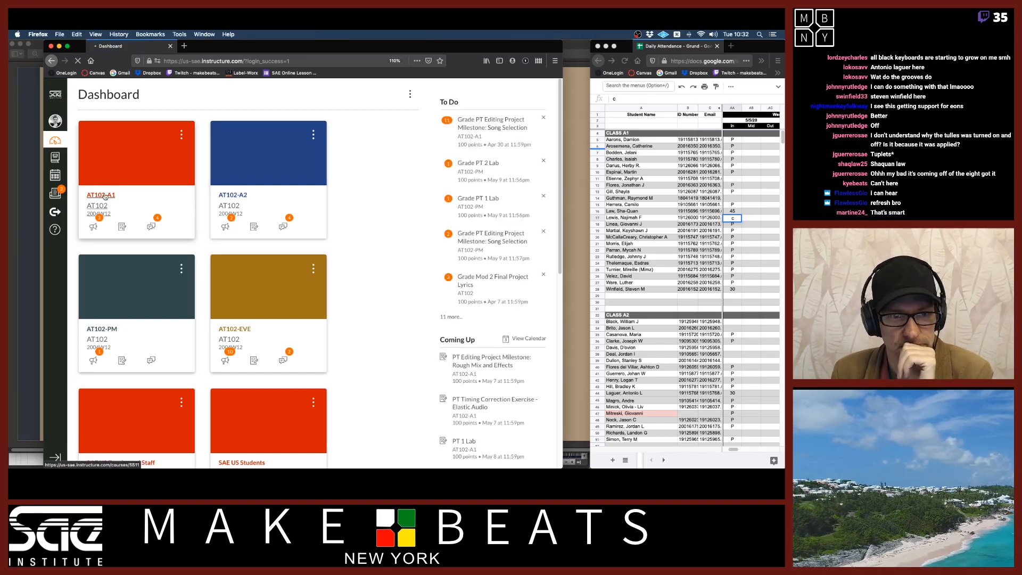
Open the AT102-A1 course modules and browse to the PT Timing Correction Exercise - Elastic Audio assignment
left_click(101, 195)
left_click(98, 195)
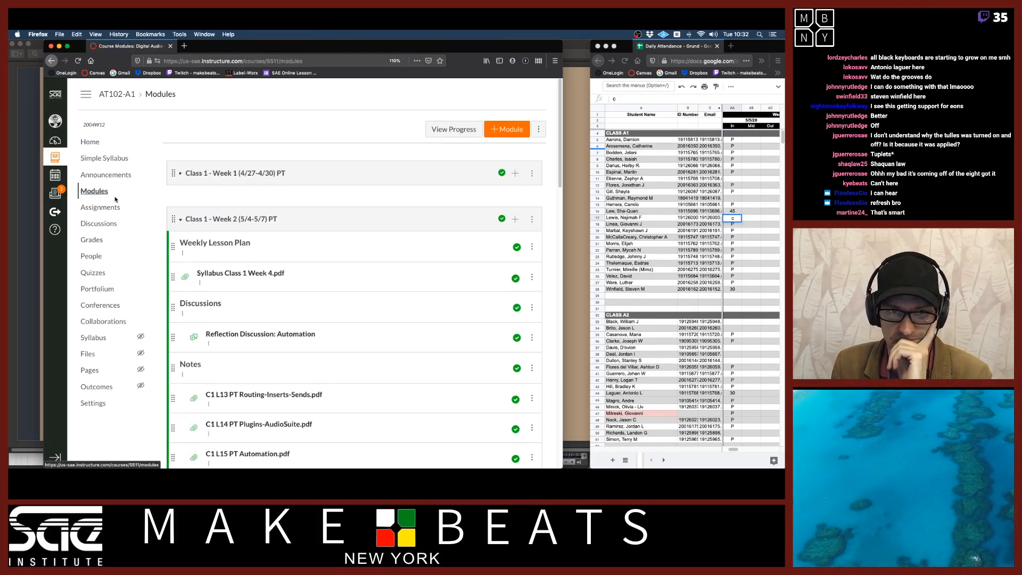
scroll(266, 141, "down", 4)
scroll(266, 141, "up", 3)
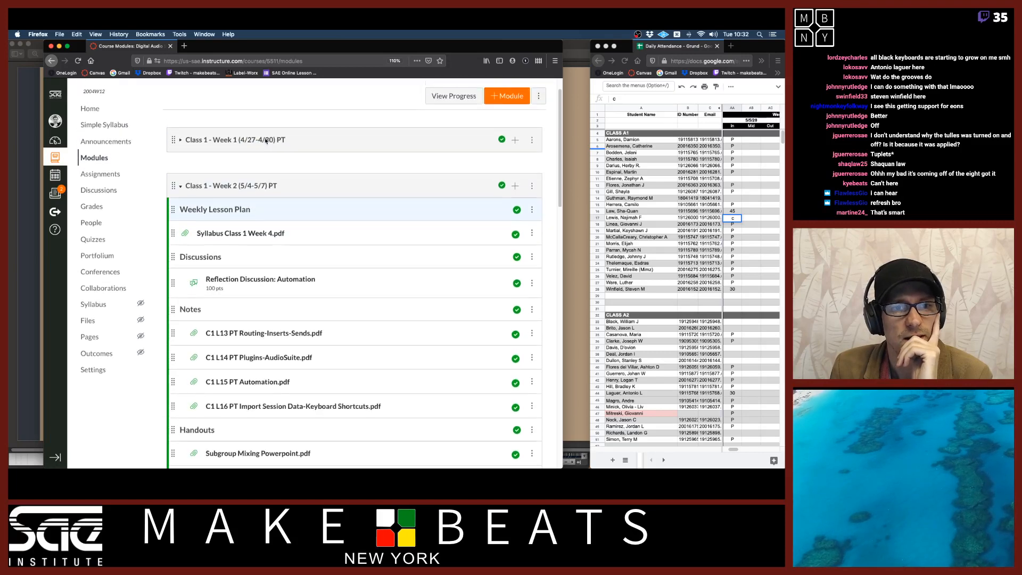
left_click(266, 137)
scroll(356, 172, "down", 1)
scroll(356, 172, "down", 10)
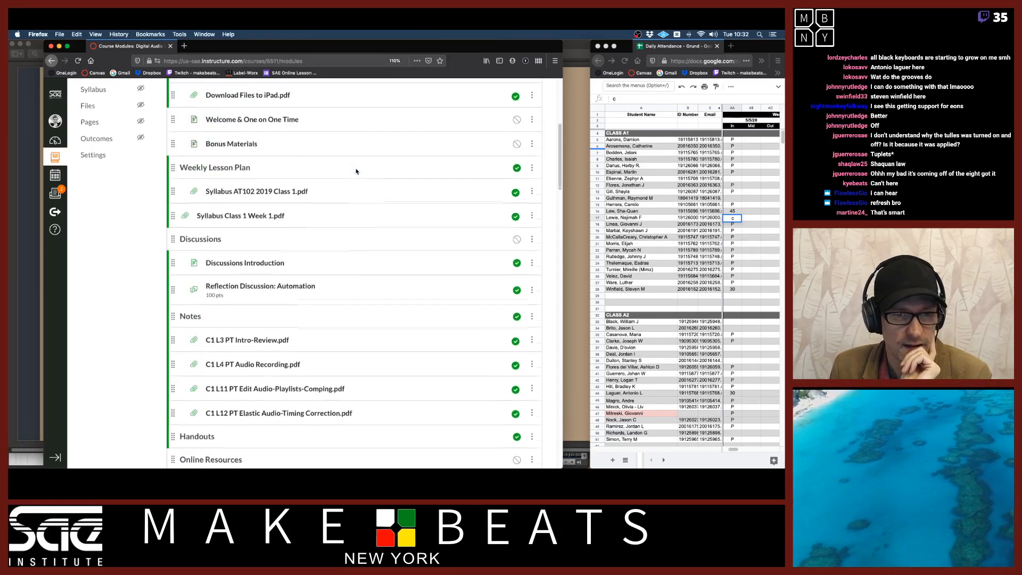
scroll(356, 171, "down", 5)
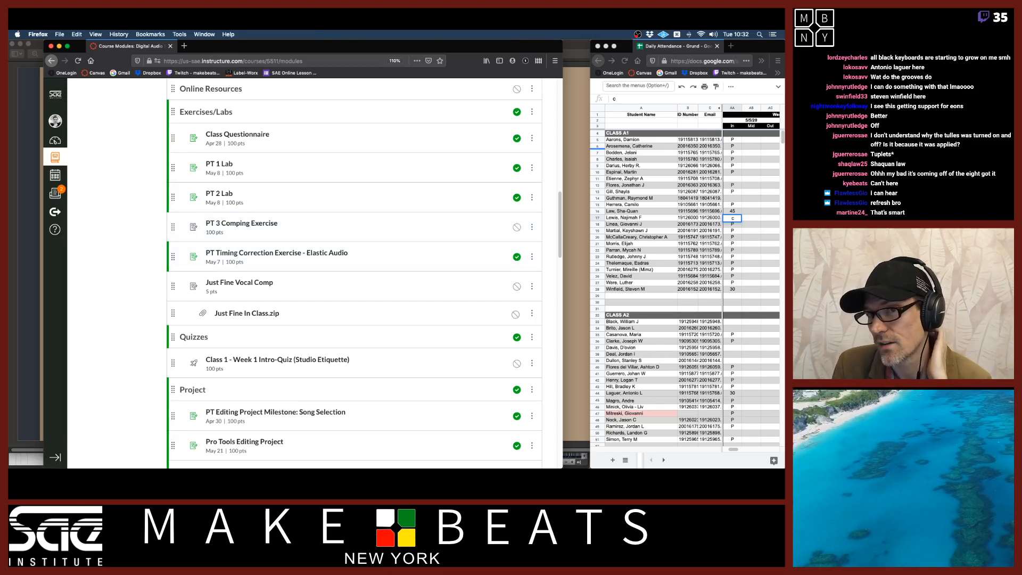
left_click(742, 32)
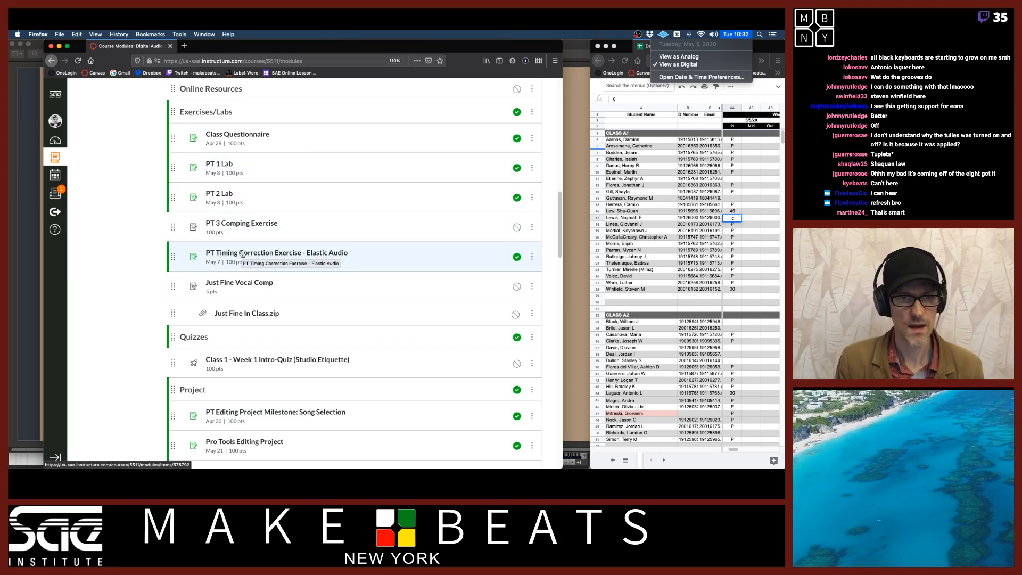
scroll(242, 254, "up", 5)
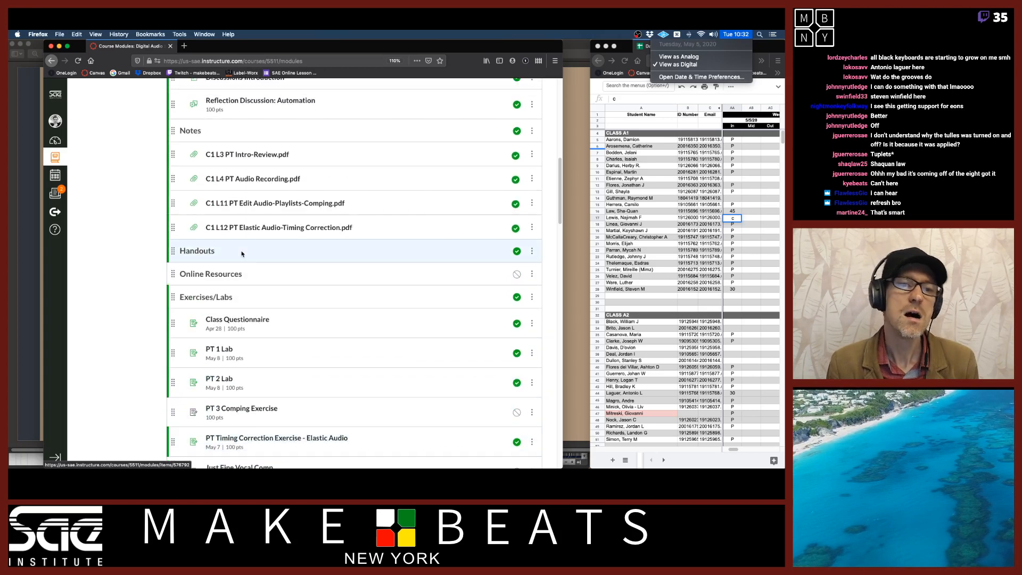
scroll(242, 254, "down", 6)
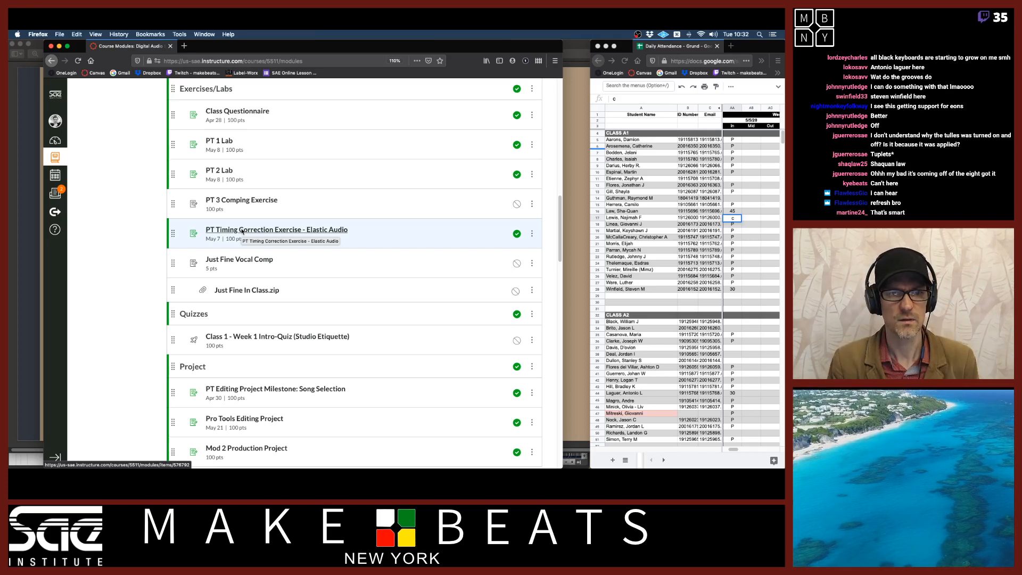
Open the PT Timing Correction Exercise - Elastic Audio assignment for editing and change its due date to May 8, 11:59pm, then save
left_click(263, 230)
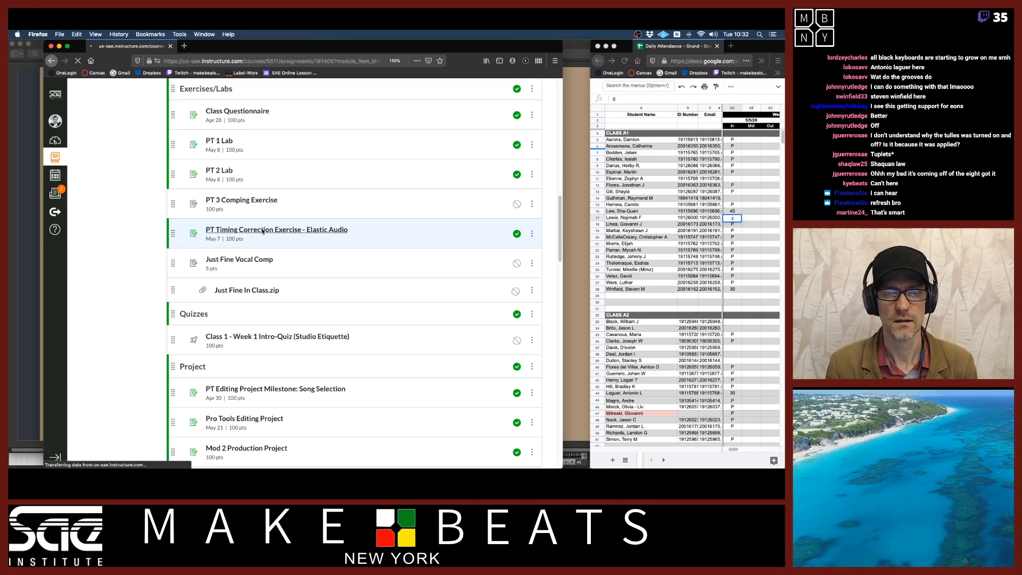
left_click(398, 136)
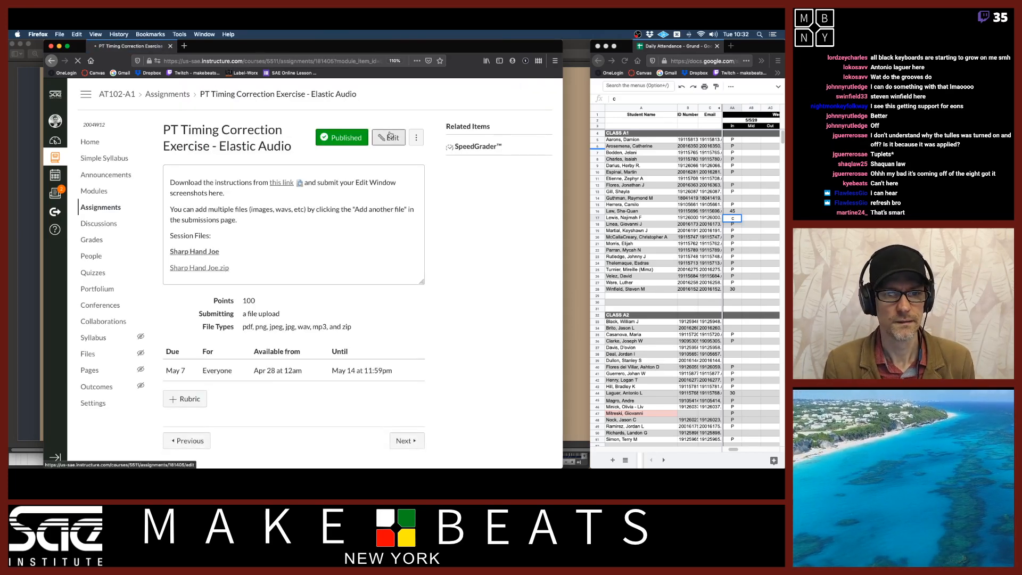
scroll(430, 362, "down", 10)
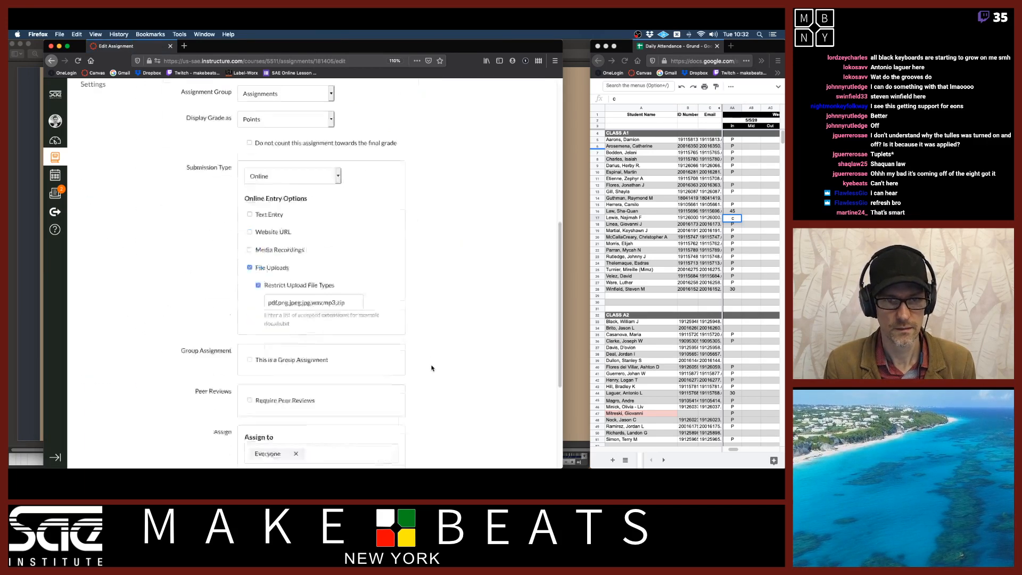
left_click(388, 309)
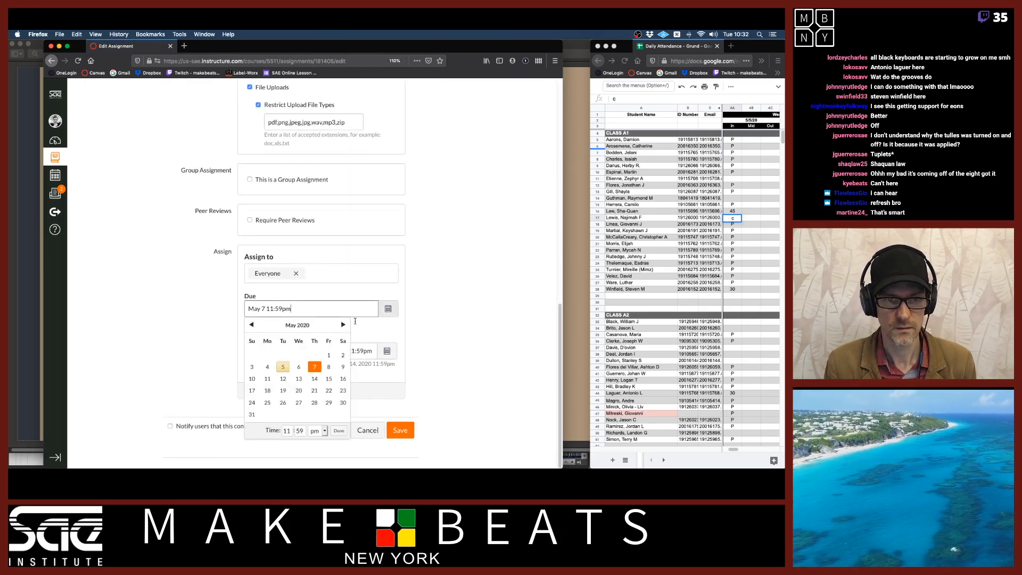
left_click(328, 367)
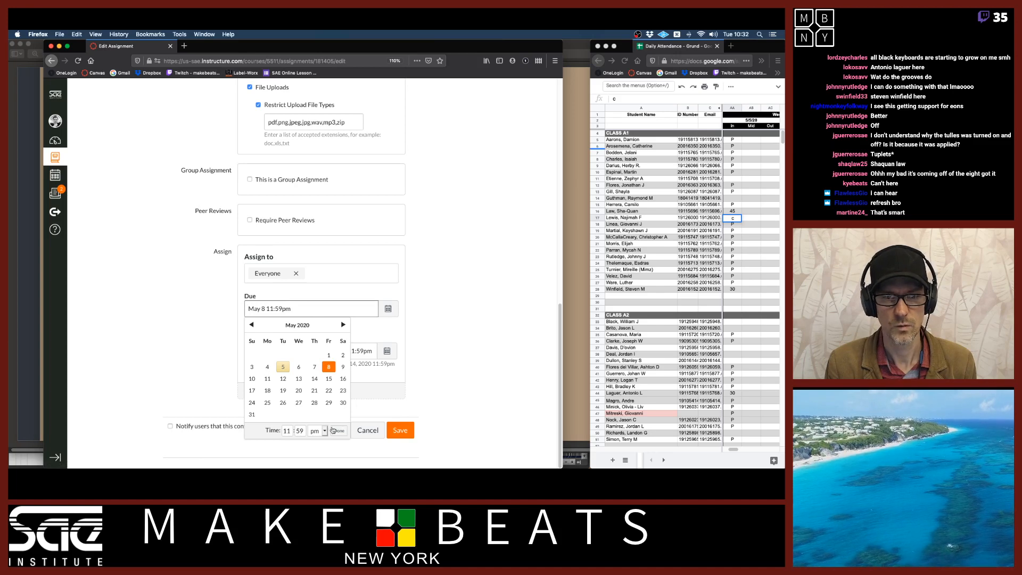
left_click(339, 430)
left_click(400, 431)
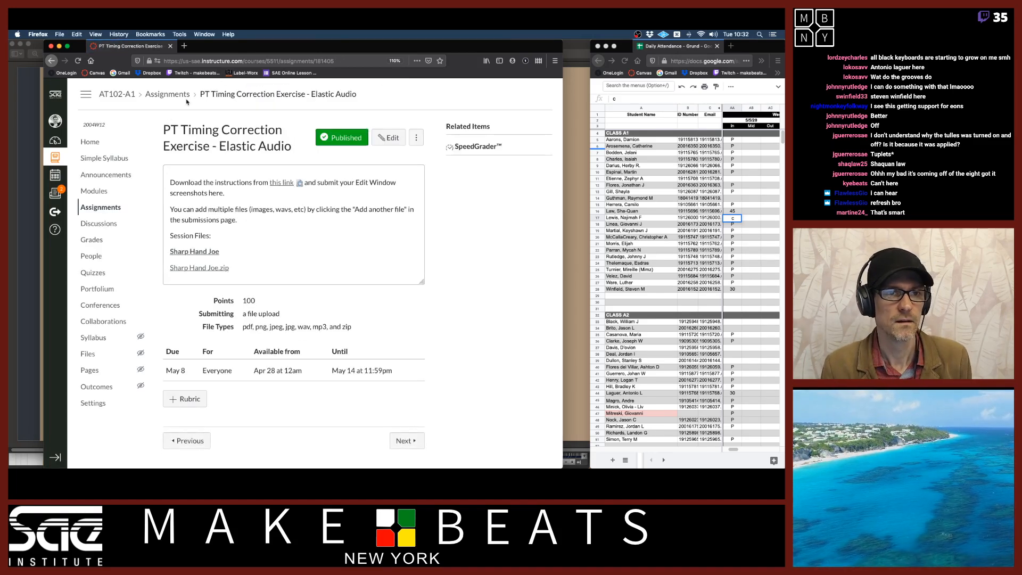
Return to the course modules, collapse Week 1, and open the PT 6 Plugins Exercise assignment in Week 2
left_click(103, 193)
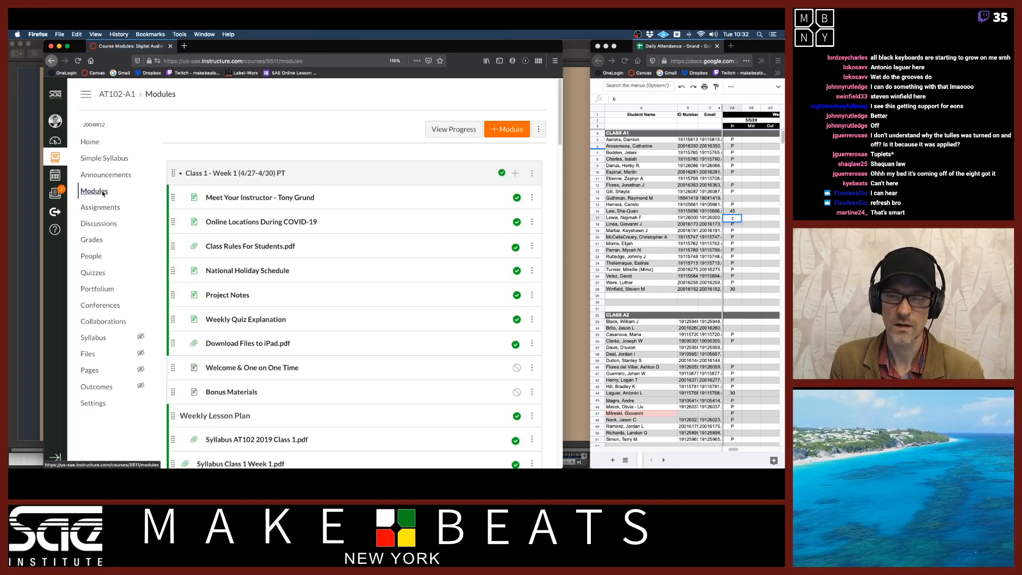
left_click(196, 175)
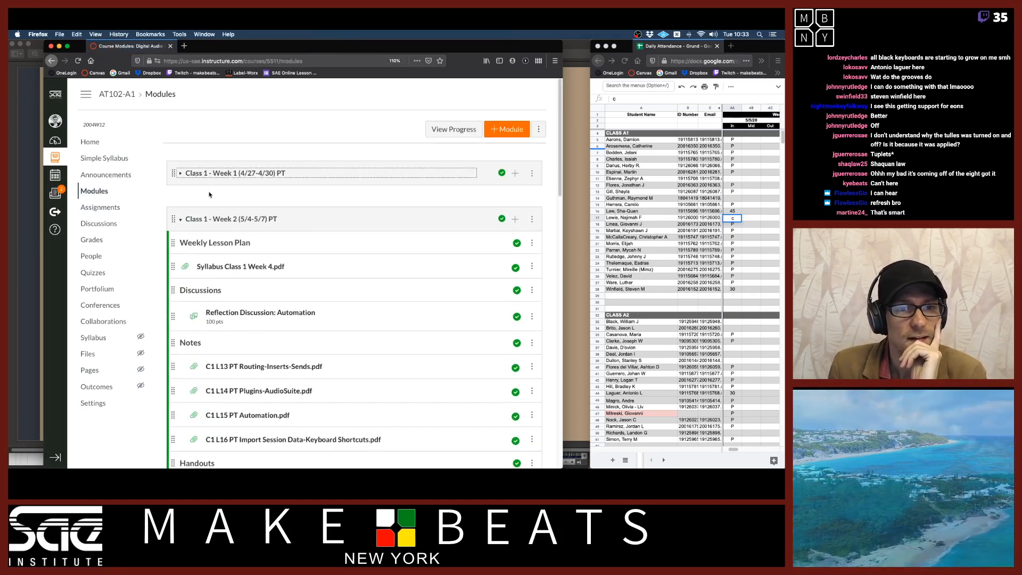
scroll(282, 287, "down", 5)
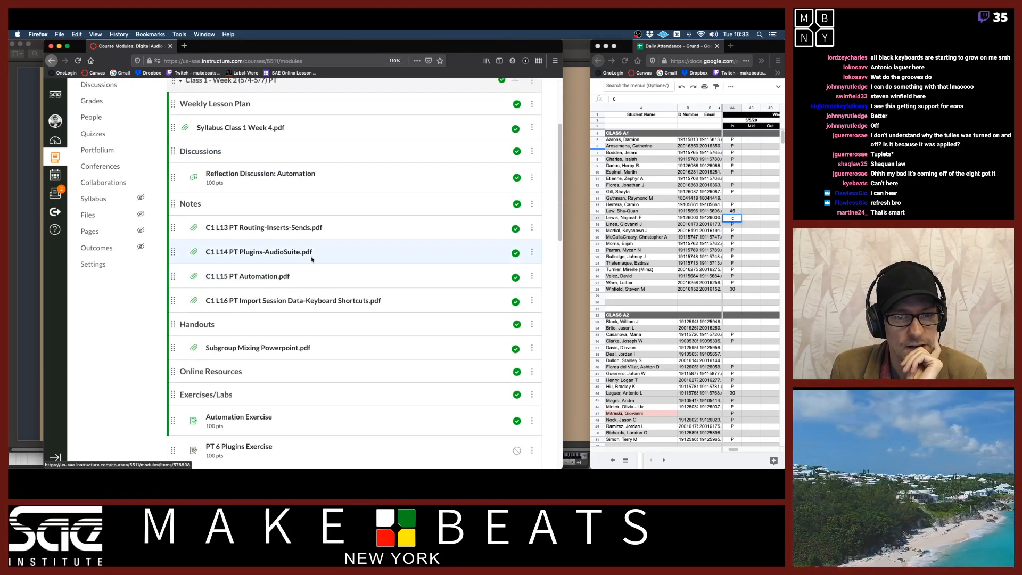
scroll(308, 258, "down", 5)
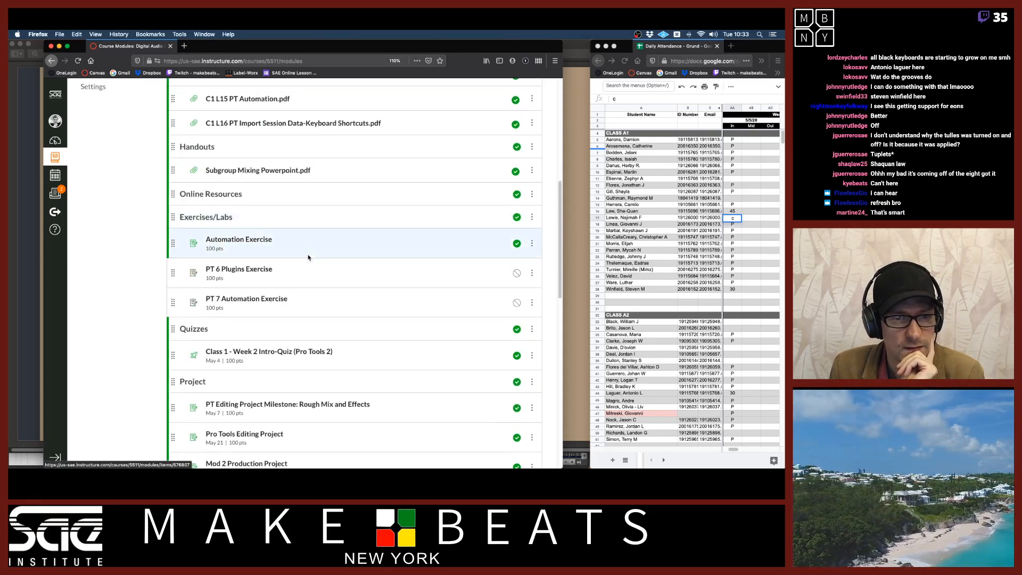
scroll(308, 258, "down", 3)
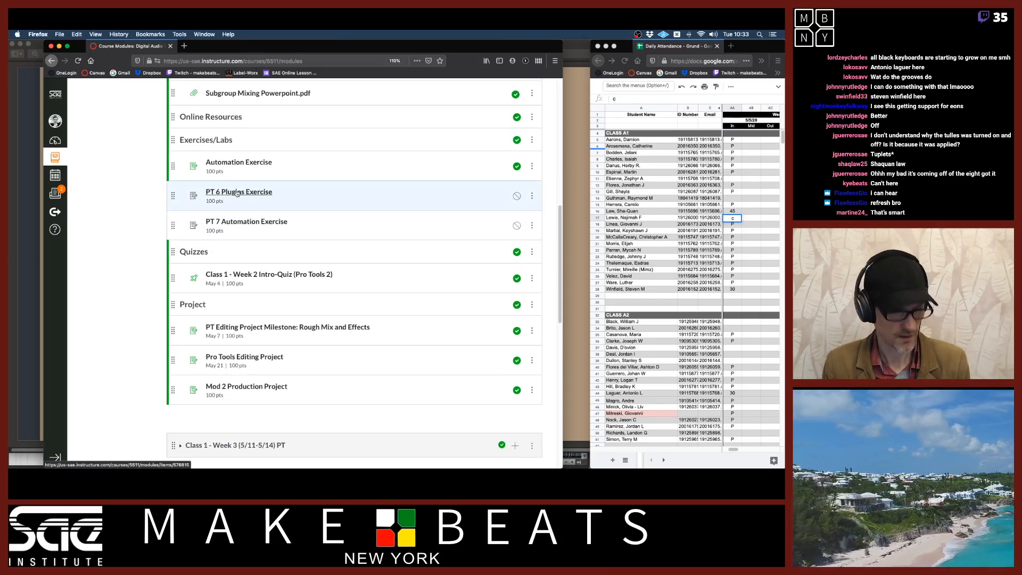
scroll(237, 193, "up", 3)
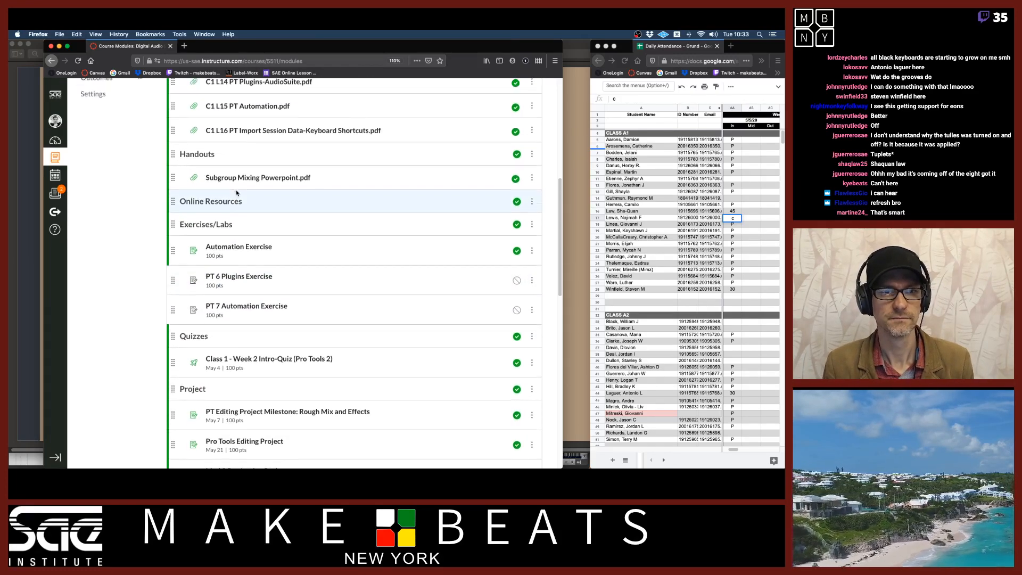
scroll(242, 190, "down", 4)
left_click(245, 178)
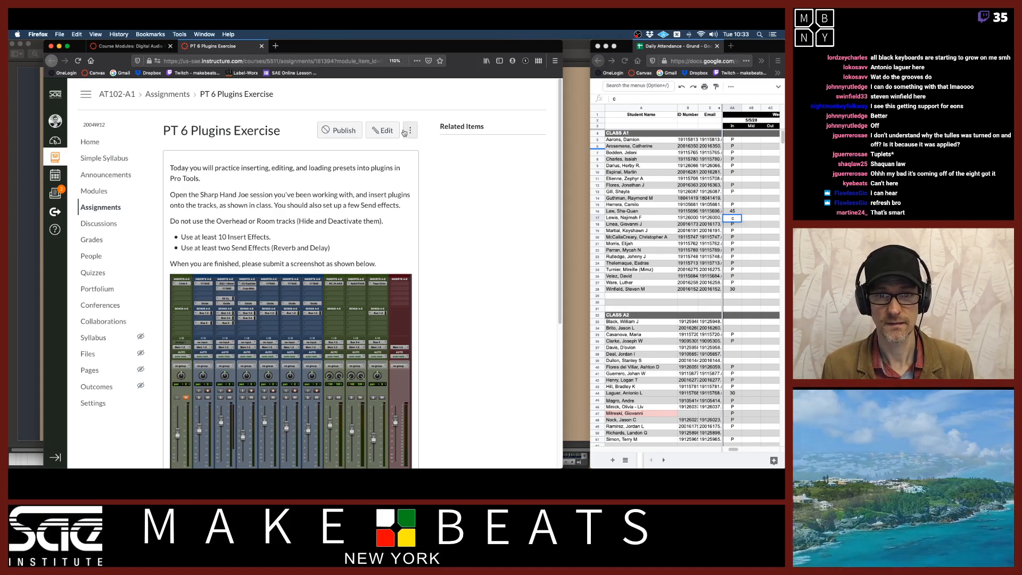
Edit the PT 6 Plugins Exercise assignment and set its due date to May 10, 11:59pm
left_click(383, 130)
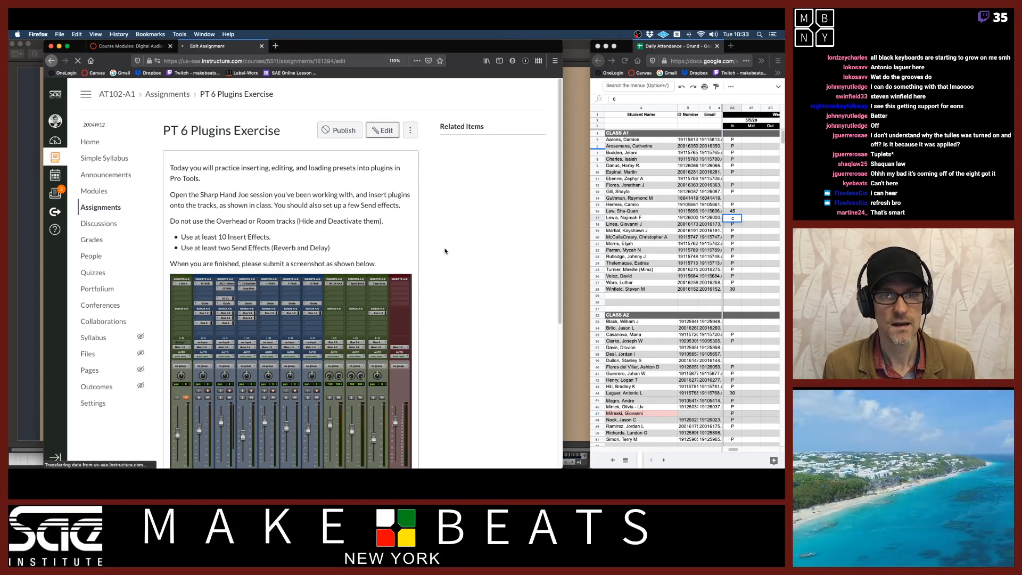
scroll(435, 280, "down", 4)
scroll(436, 279, "down", 15)
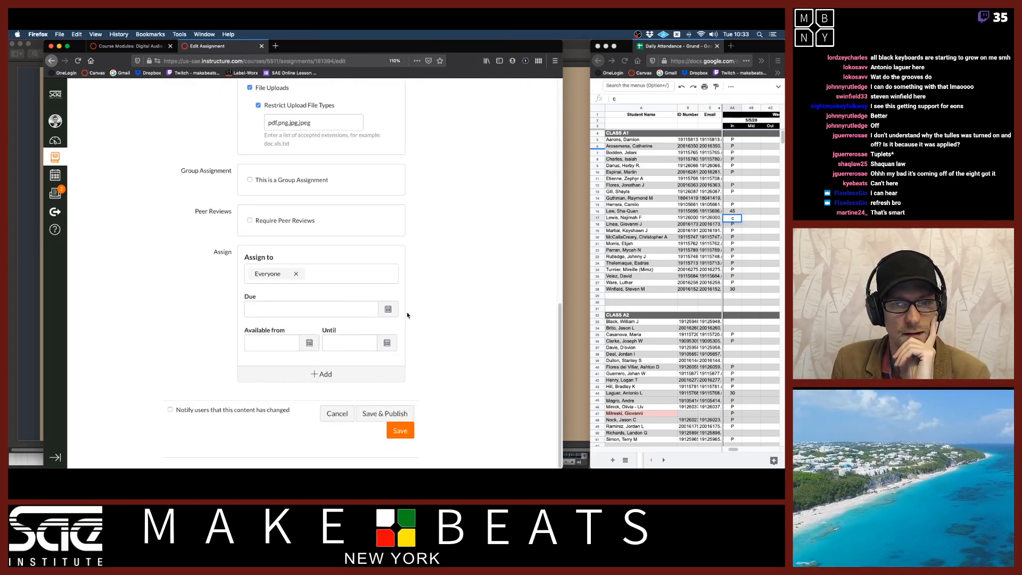
left_click(388, 308)
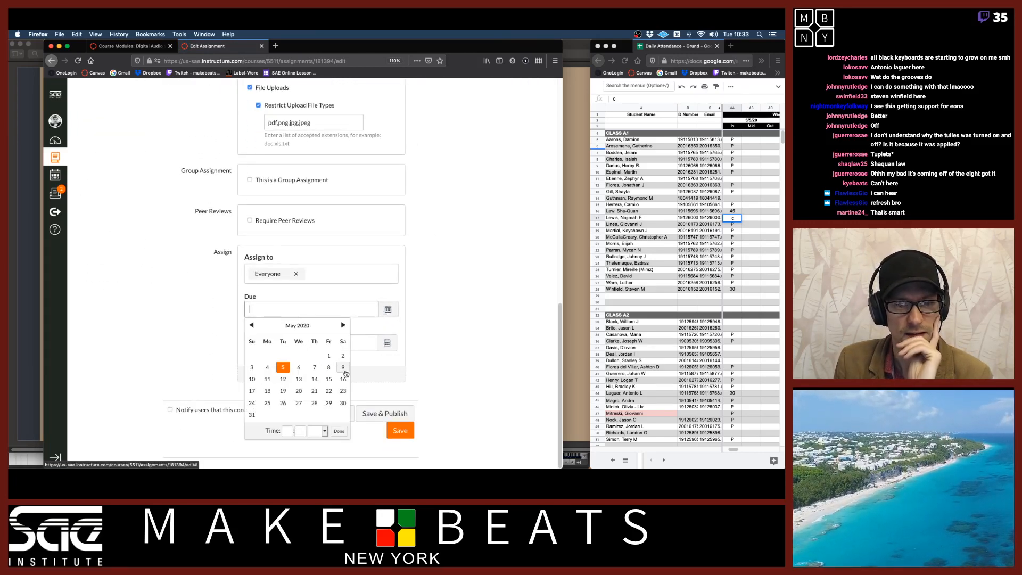
left_click(252, 379)
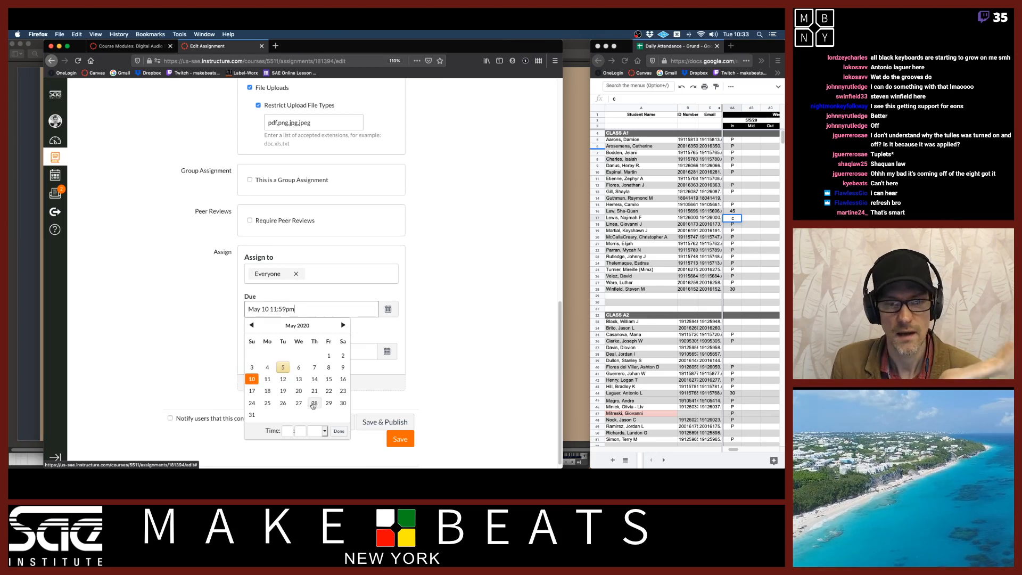
left_click(339, 431)
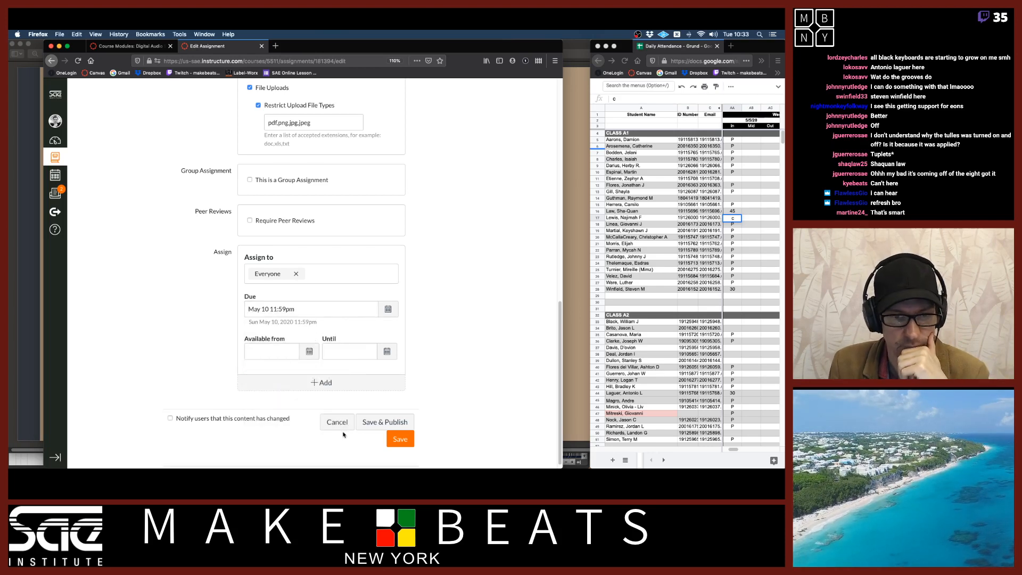
Set the assignment's availability from May 4, 12am until May 17, 11:59pm, then save and publish it
left_click(317, 351)
left_click(267, 270)
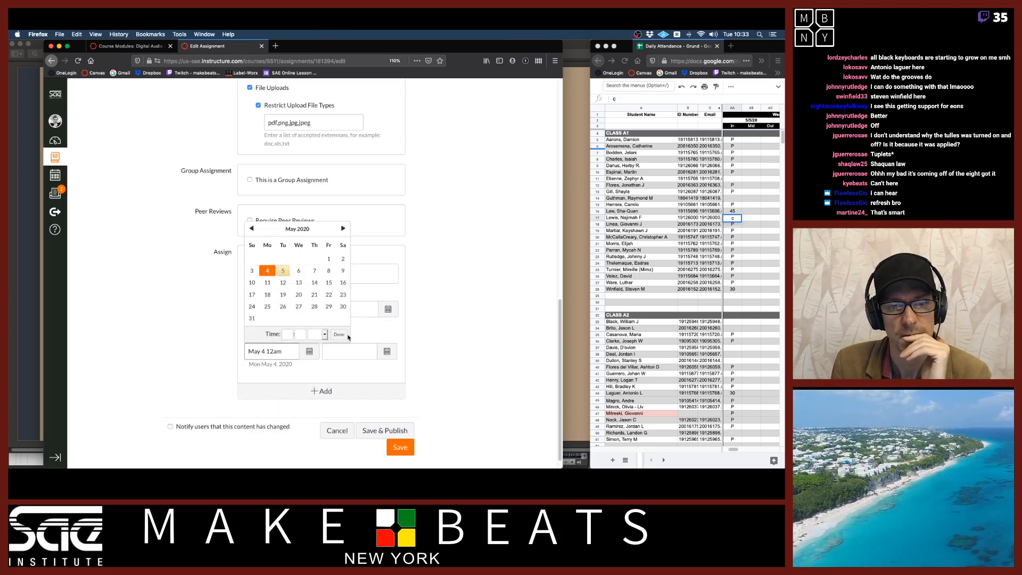
left_click(339, 334)
left_click(387, 351)
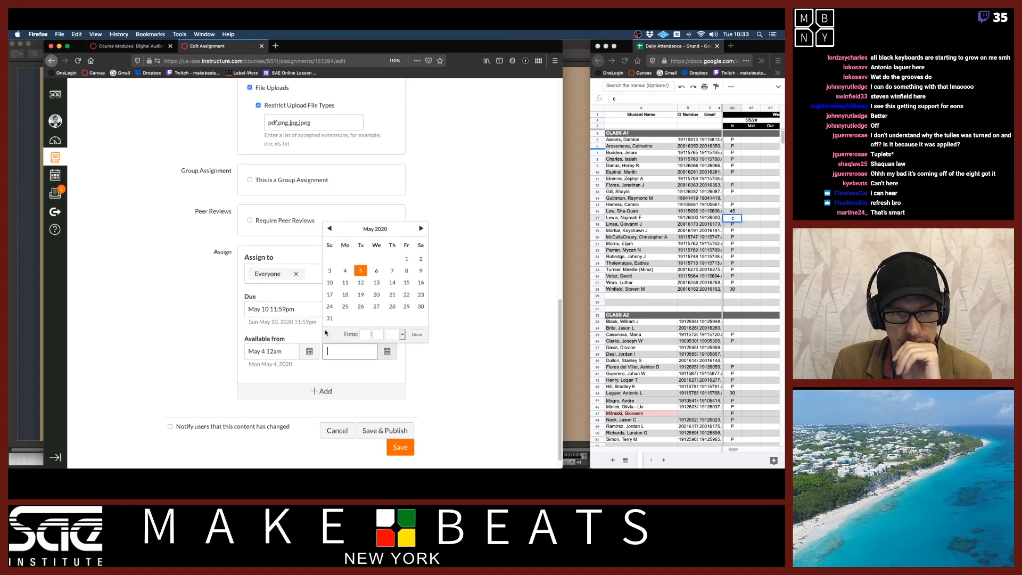
left_click(329, 294)
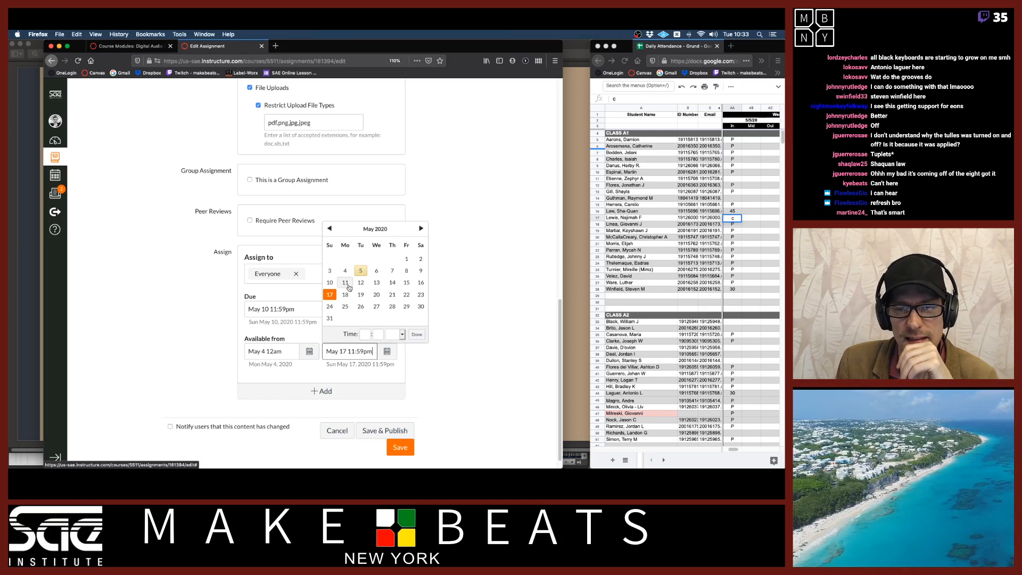
left_click(420, 337)
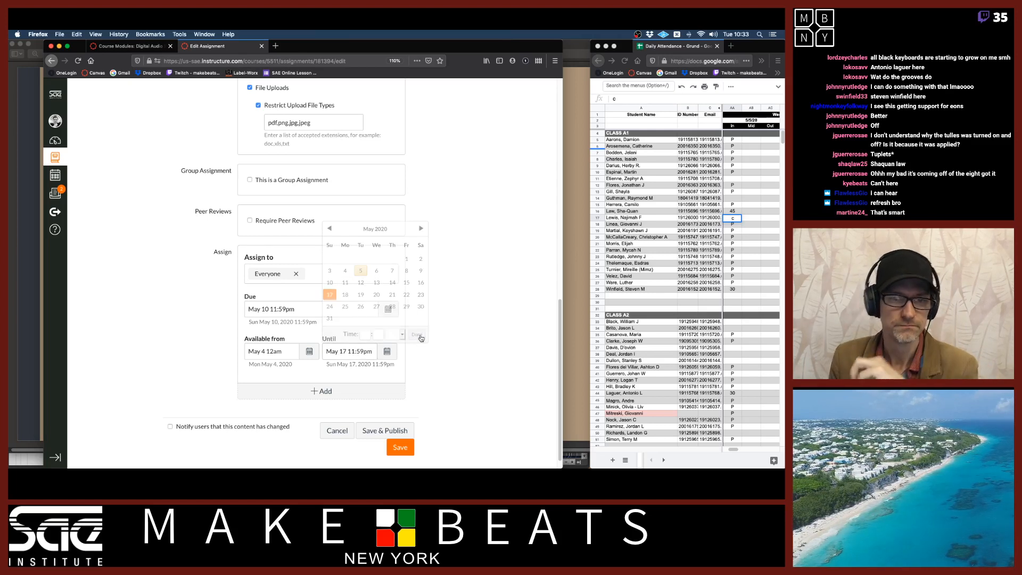
left_click(396, 432)
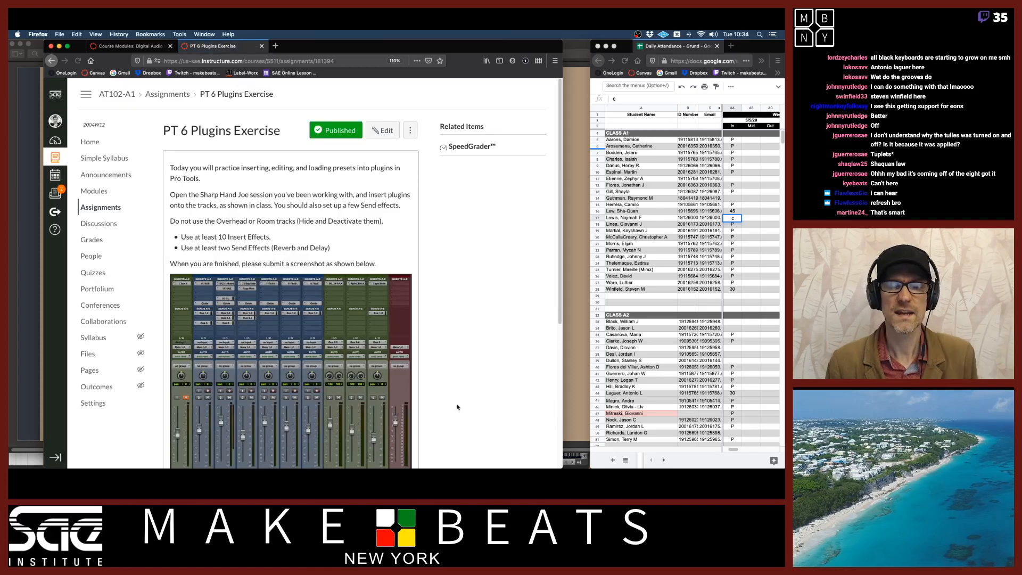
scroll(371, 305, "down", 4)
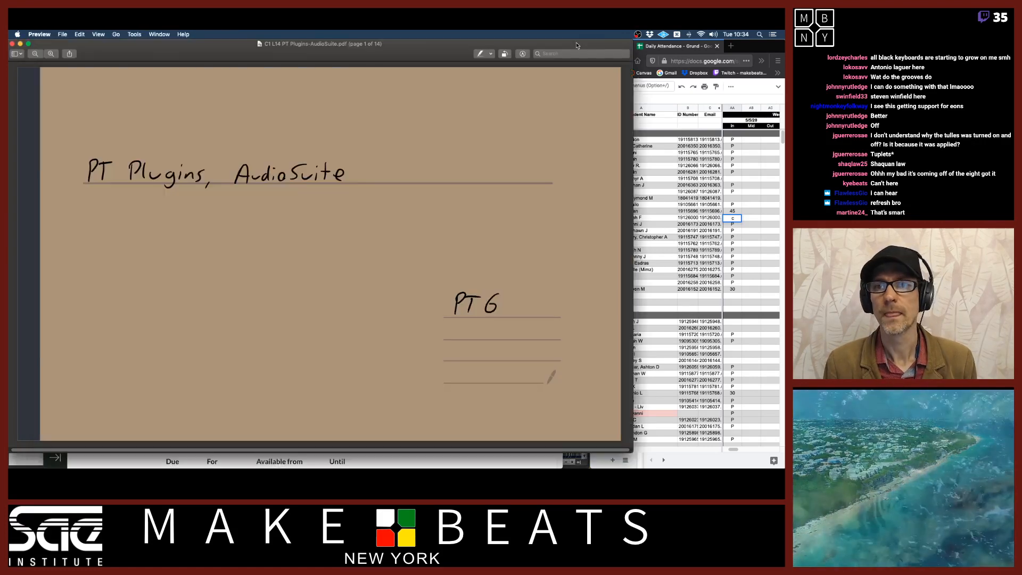
Switch to Preview and page through the PT Plugins, AudioSuite lecture notes
key("super+Tab")
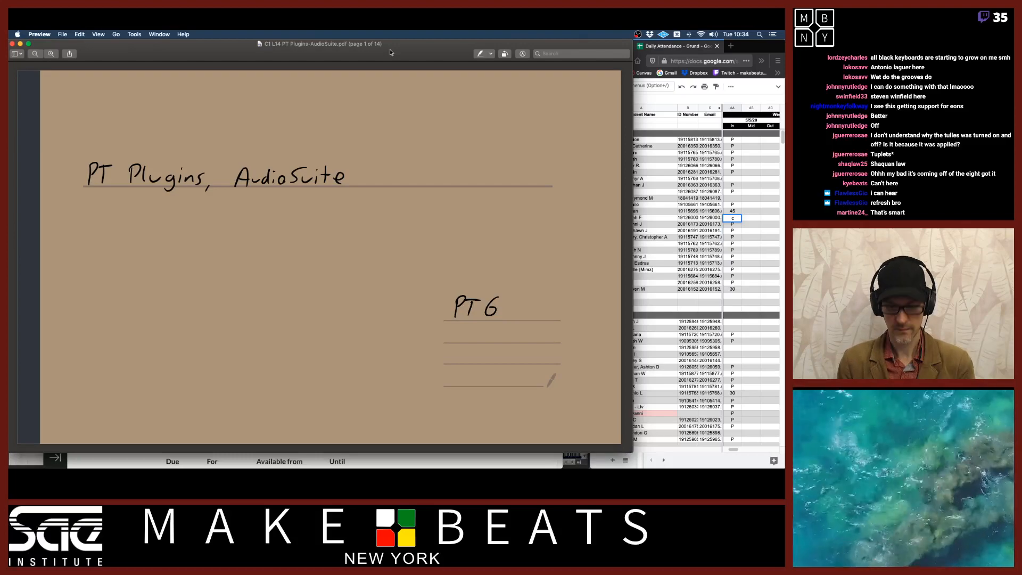
key("Down")
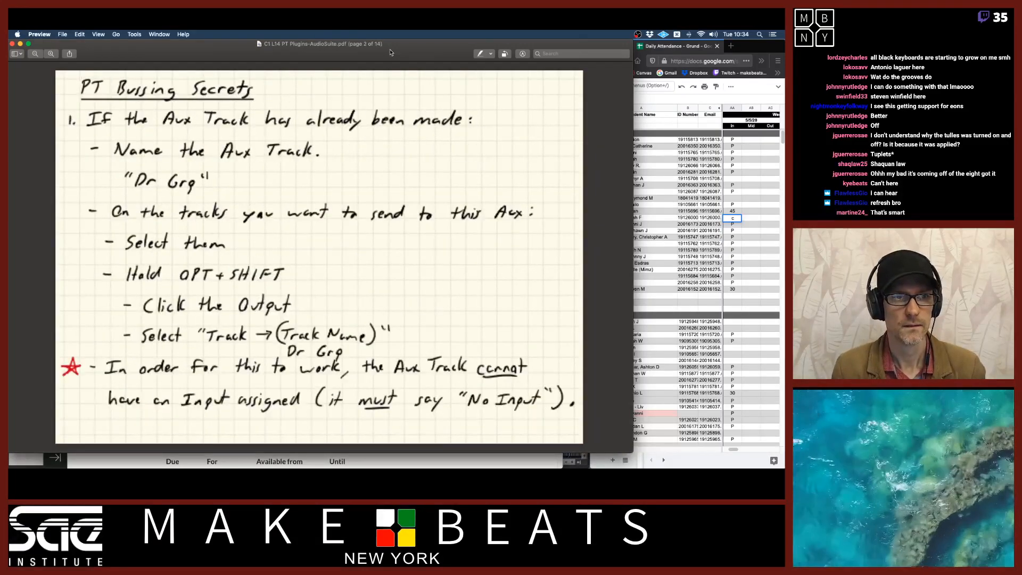
key("Up")
key("Down")
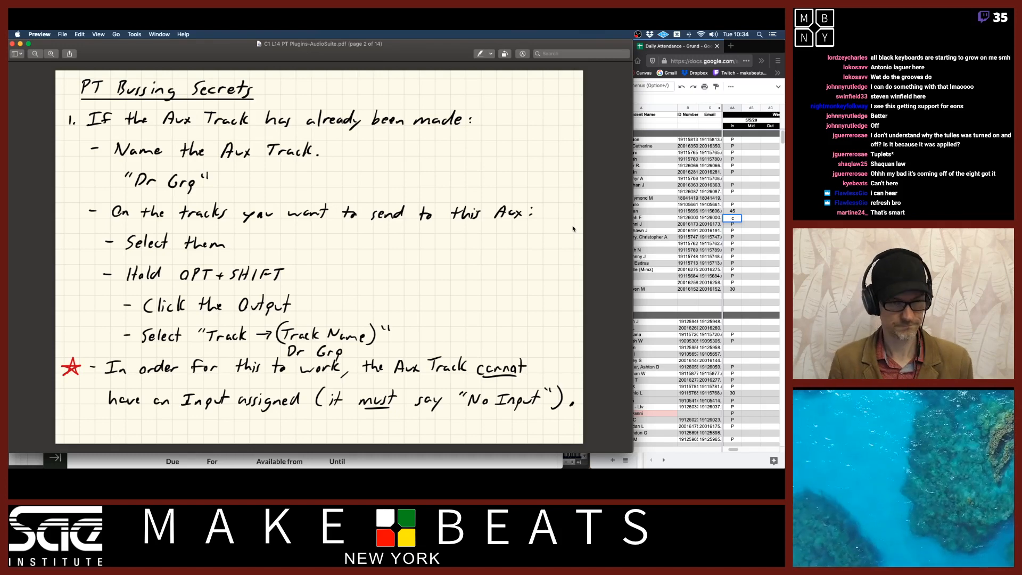
Switch back to Pro Tools and open the Mix window for the Sharp Hand Joe Elastic Audio session
key("super+Tab")
key("super+Tab")
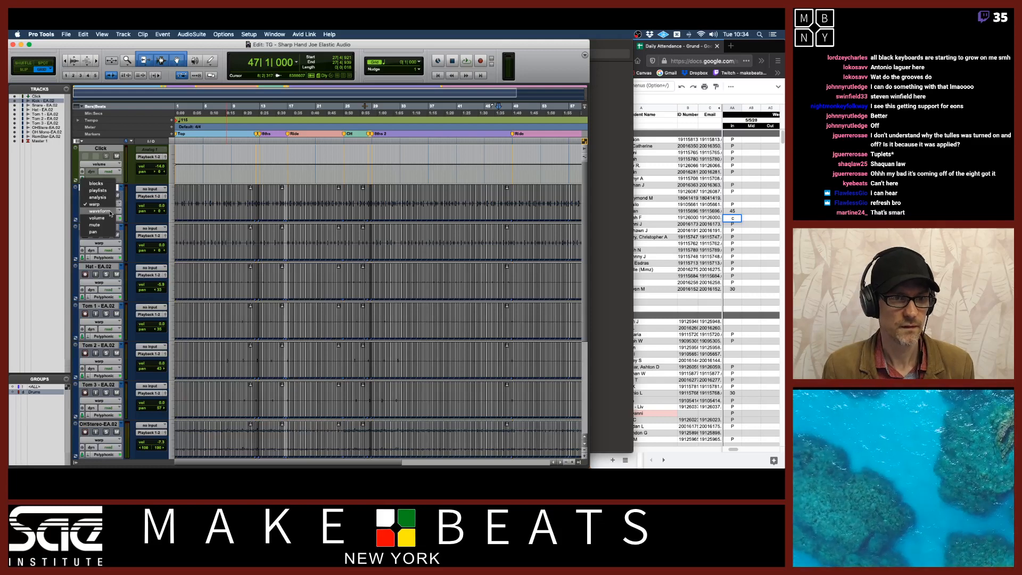
key("super+equal")
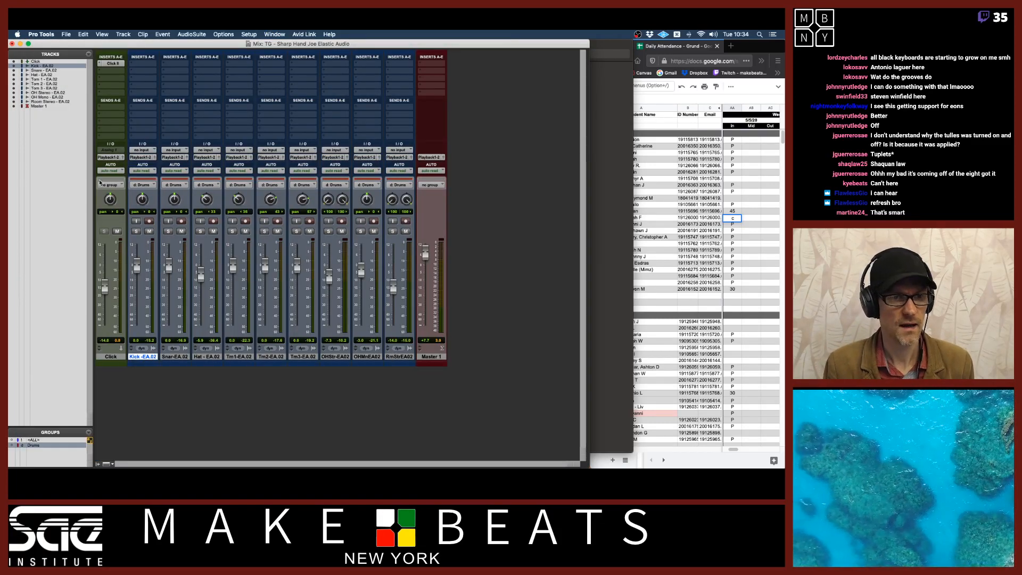
Mute the Click track, then hide it and make it inactive
left_click(117, 231)
left_click(111, 358)
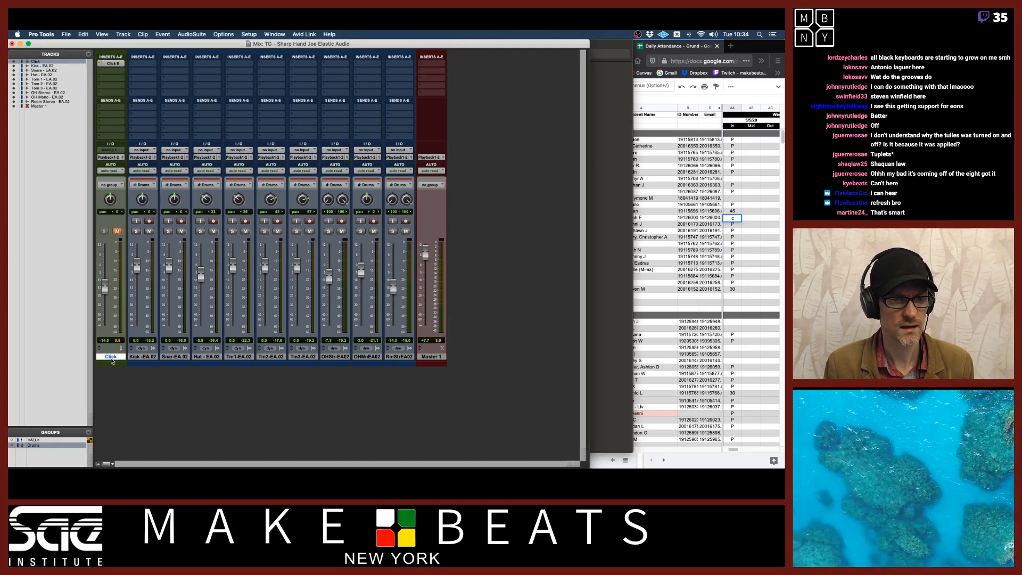
right_click(111, 360)
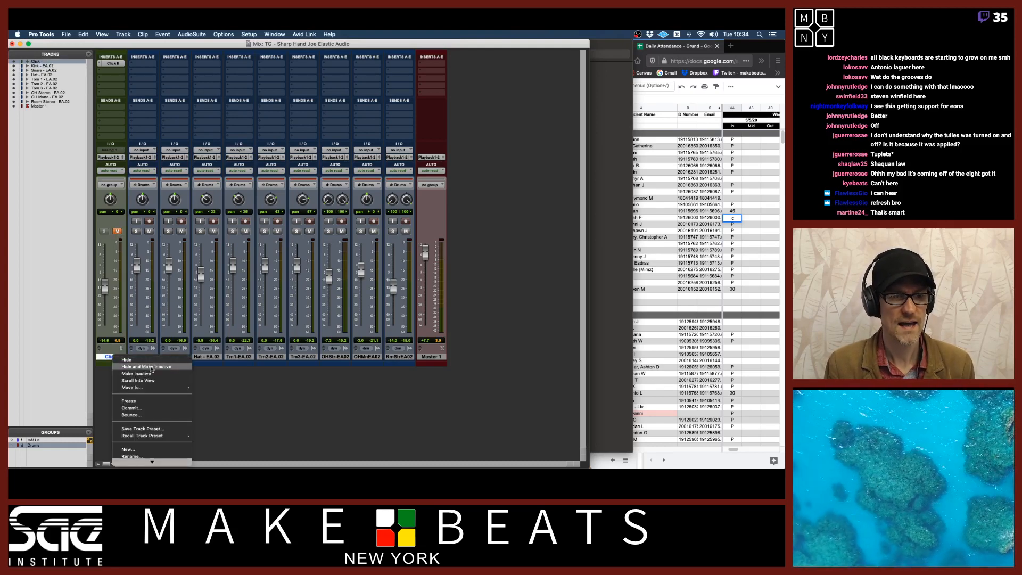
left_click(152, 367)
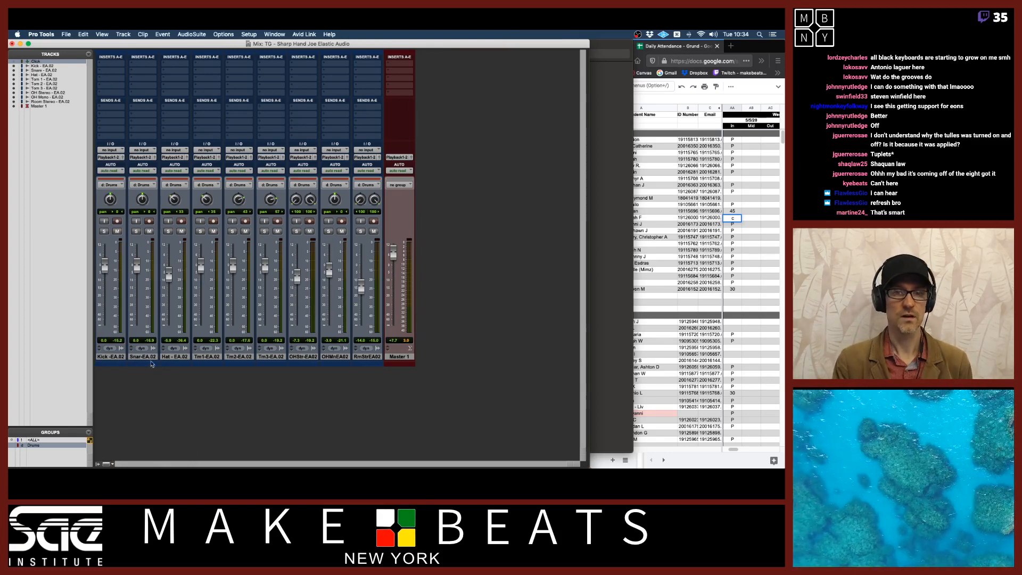
Add two new stereo Aux Input tracks after the room stereo track
left_click(374, 357)
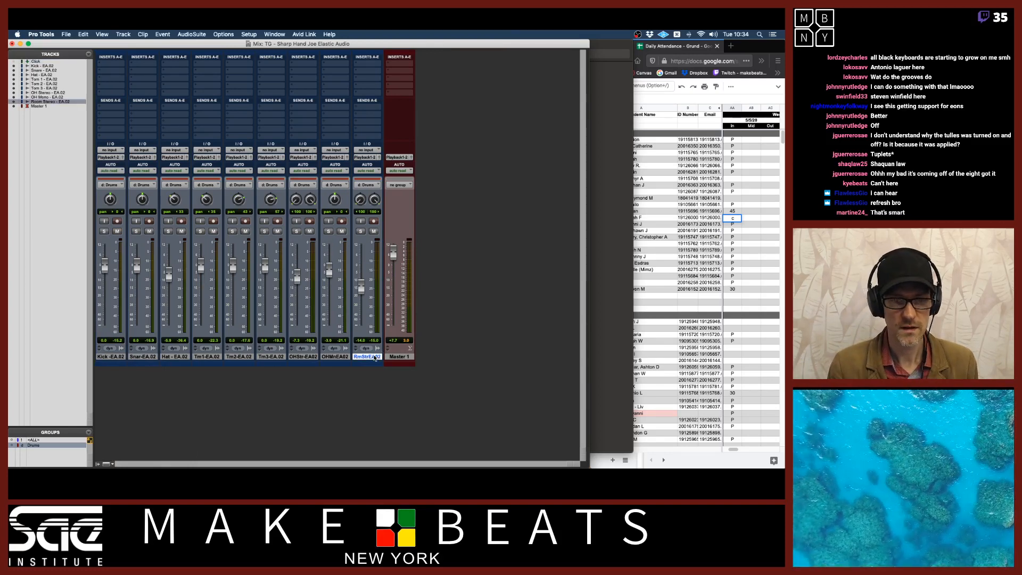
key("super+shift+n")
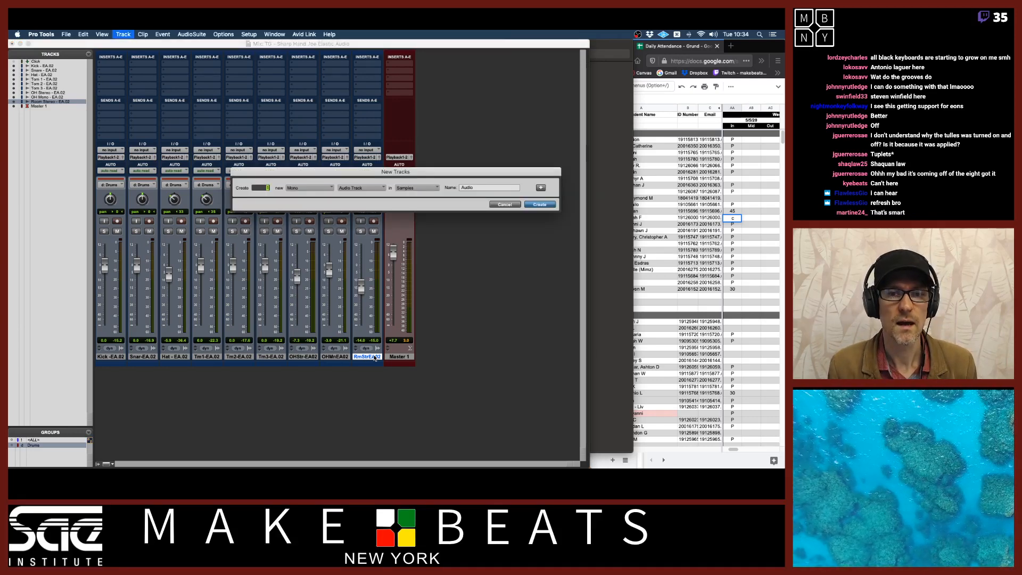
type("2")
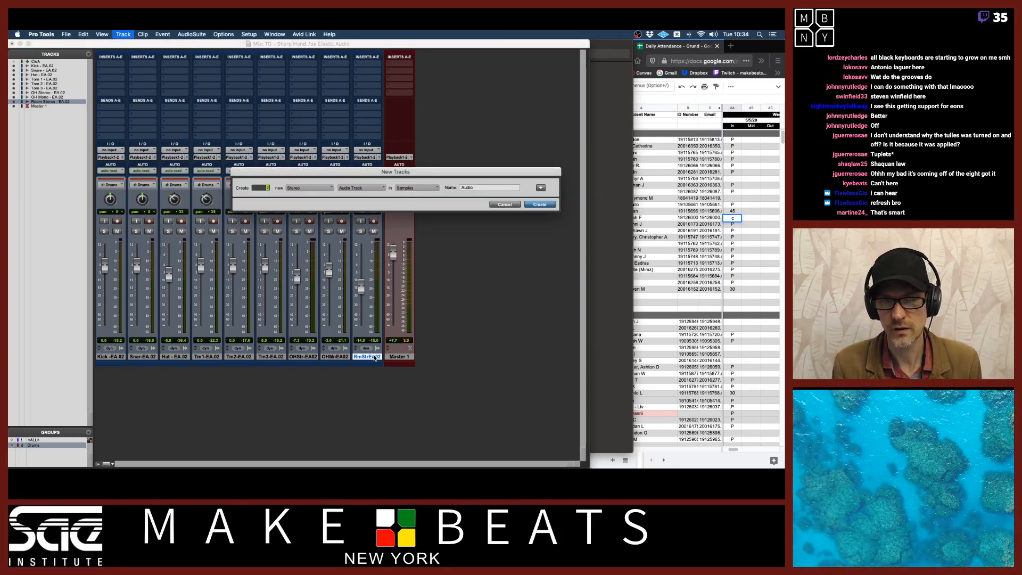
key("super+Down")
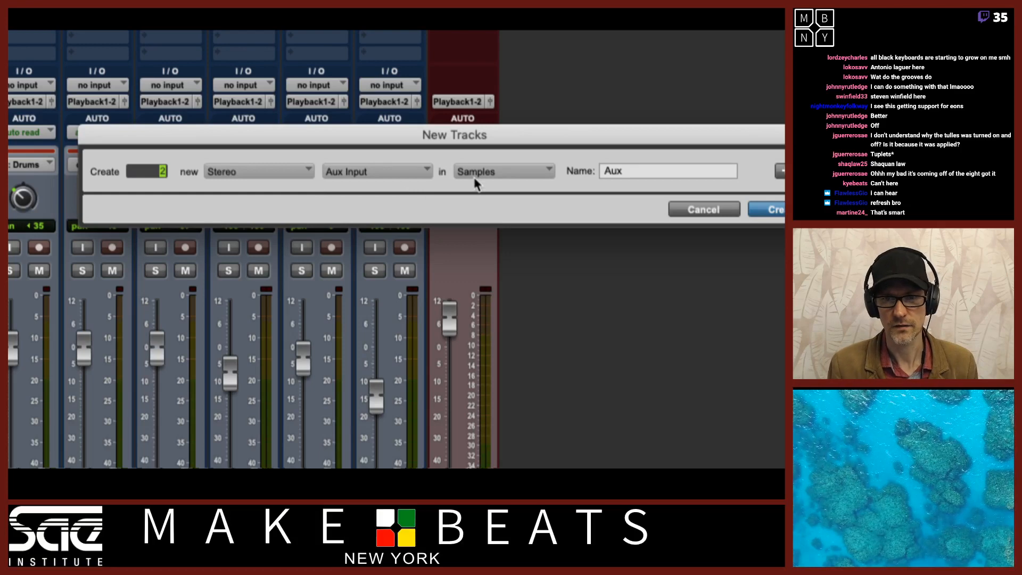
key("Return")
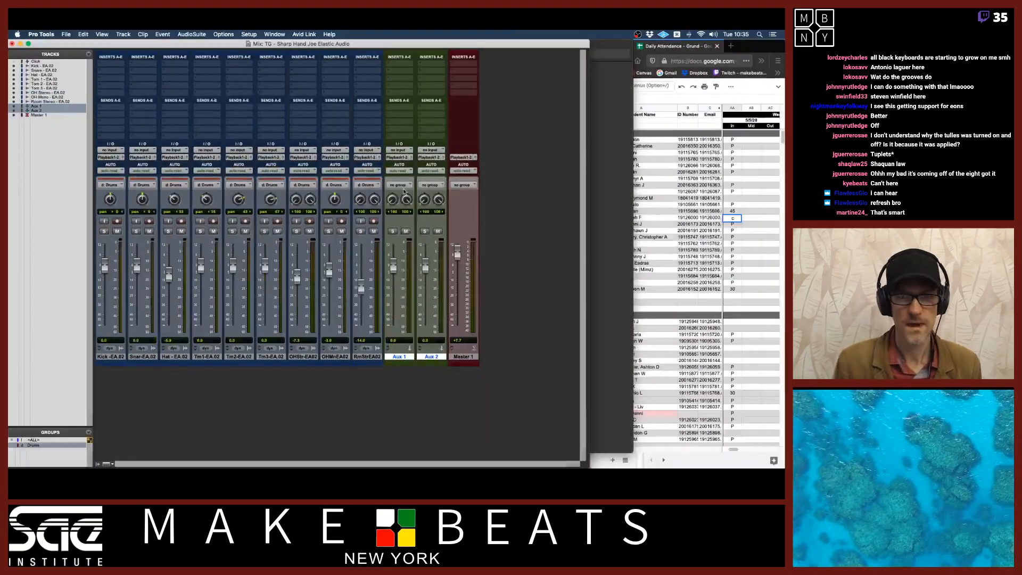
Rename the two new aux tracks Rvb Dr and Dly Dr
double_click(396, 358)
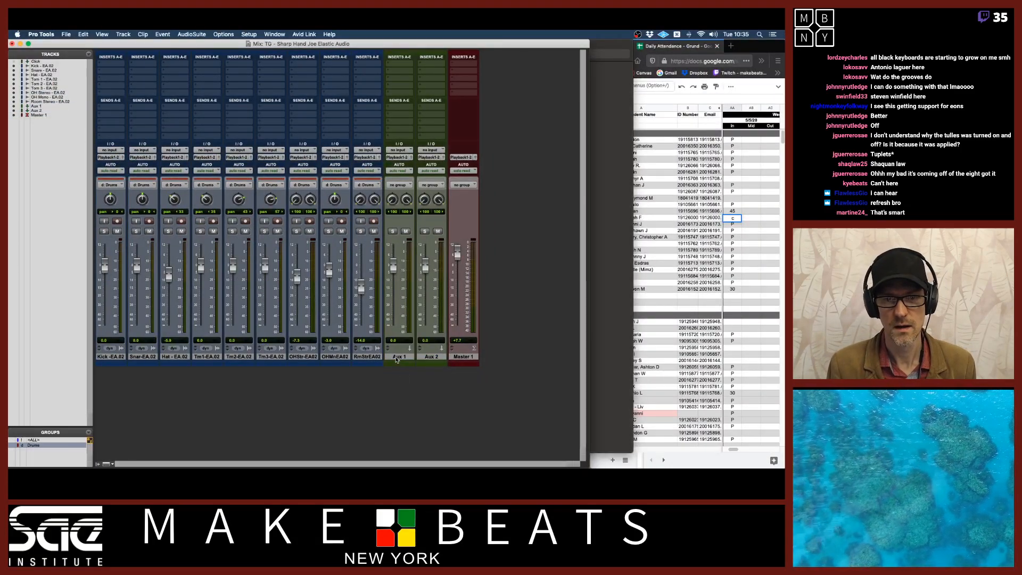
type("Rvb D")
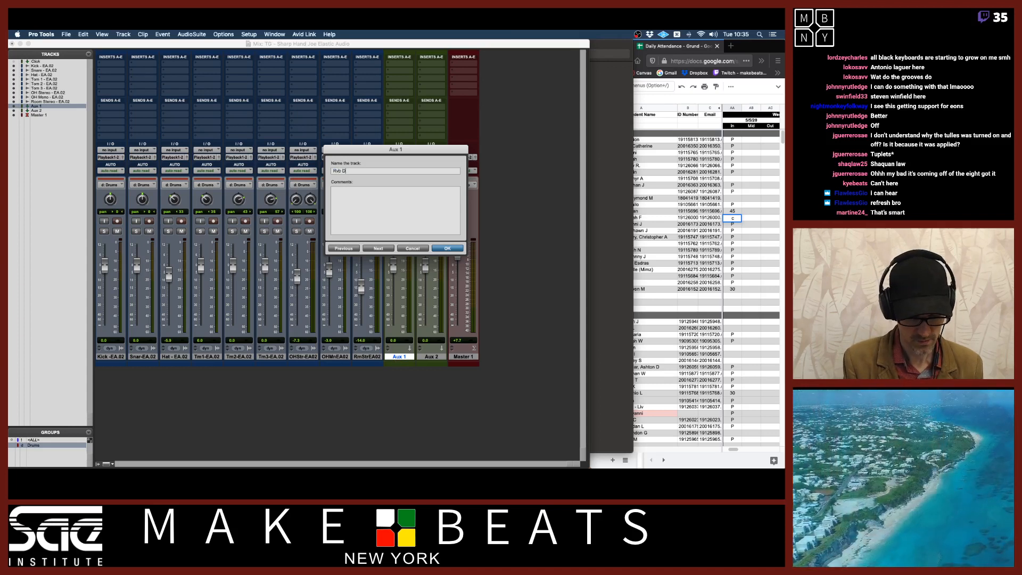
type("r")
key("super+Right")
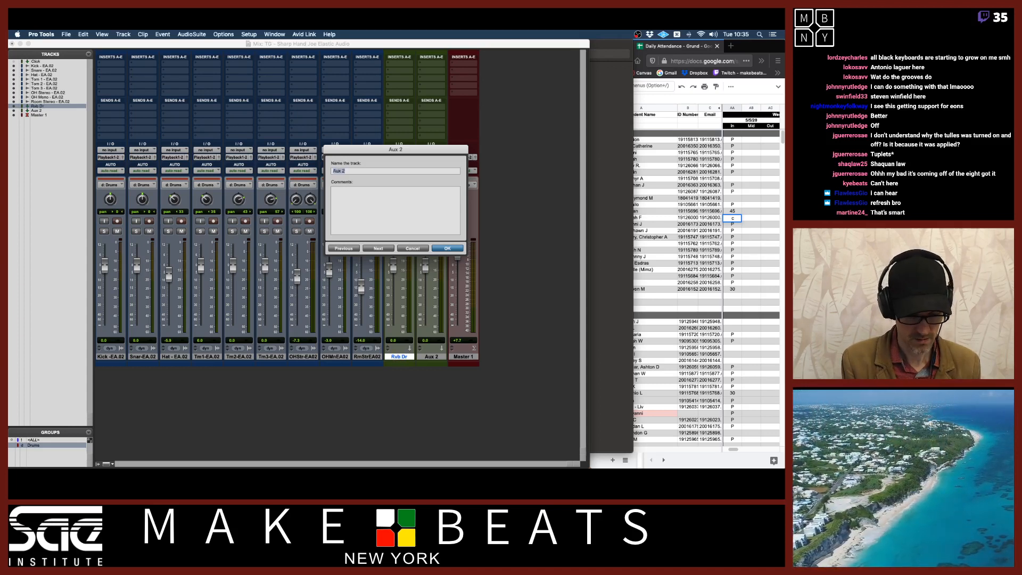
type("Echo")
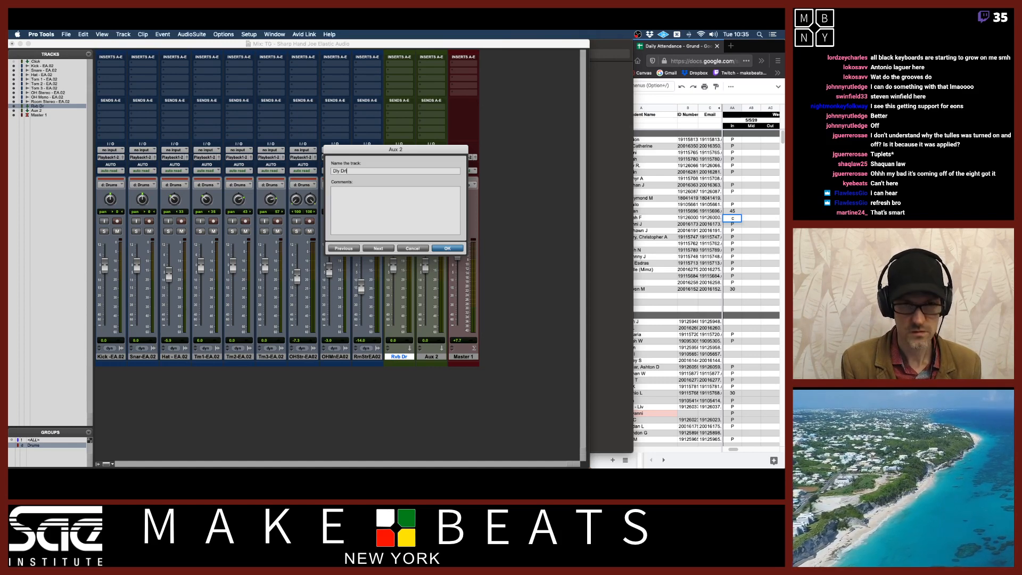
key("Return")
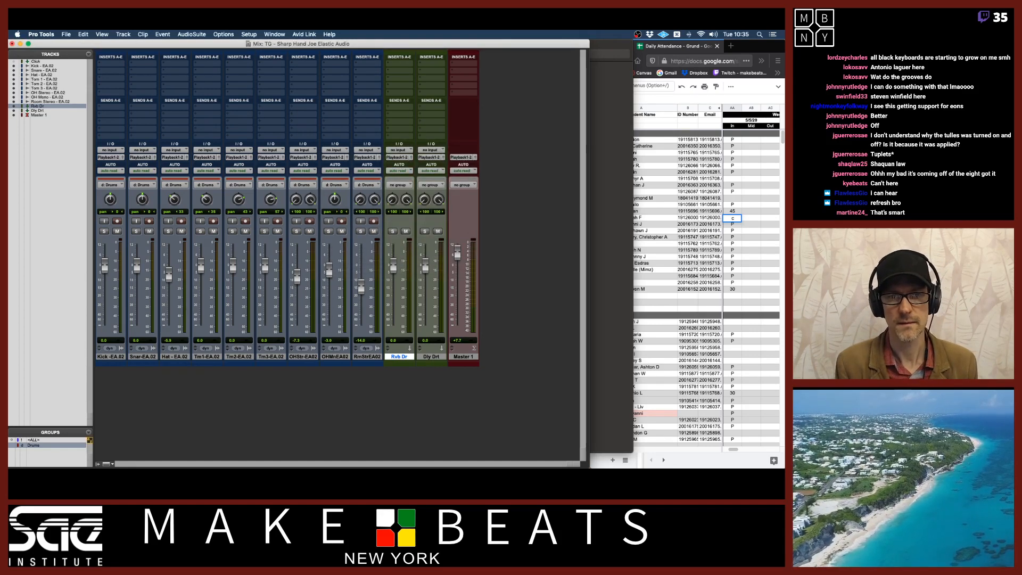
double_click(432, 357)
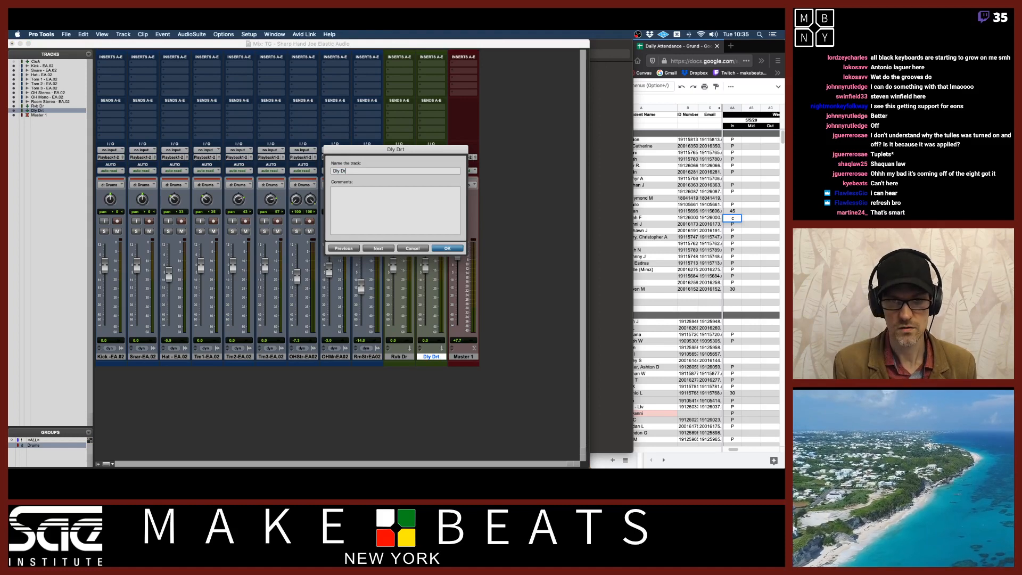
key("Return")
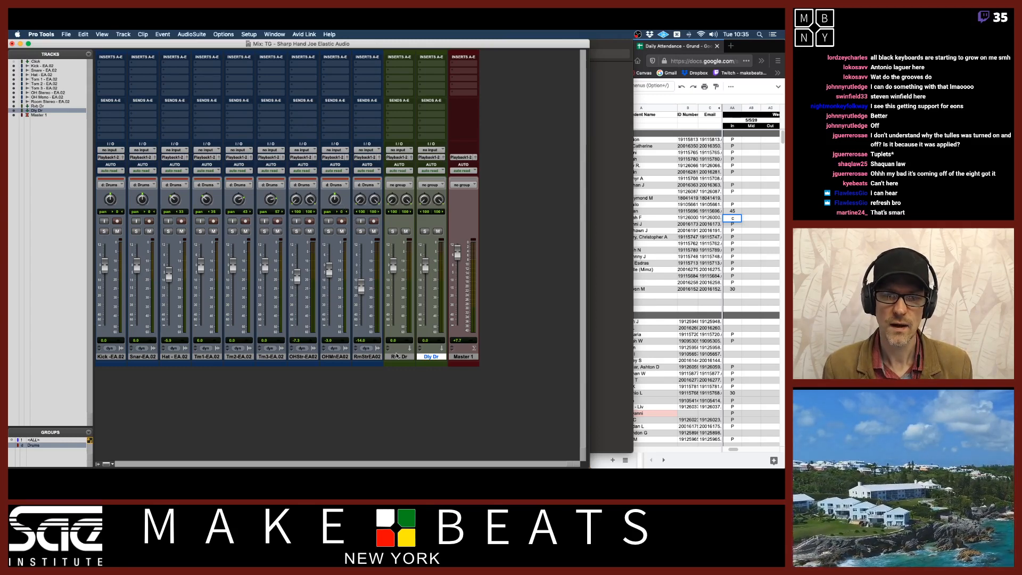
Set the Rvb Dr track's input to Bus 1-2 and the Dly Dr track's input to Bus 3-4
left_click(397, 356)
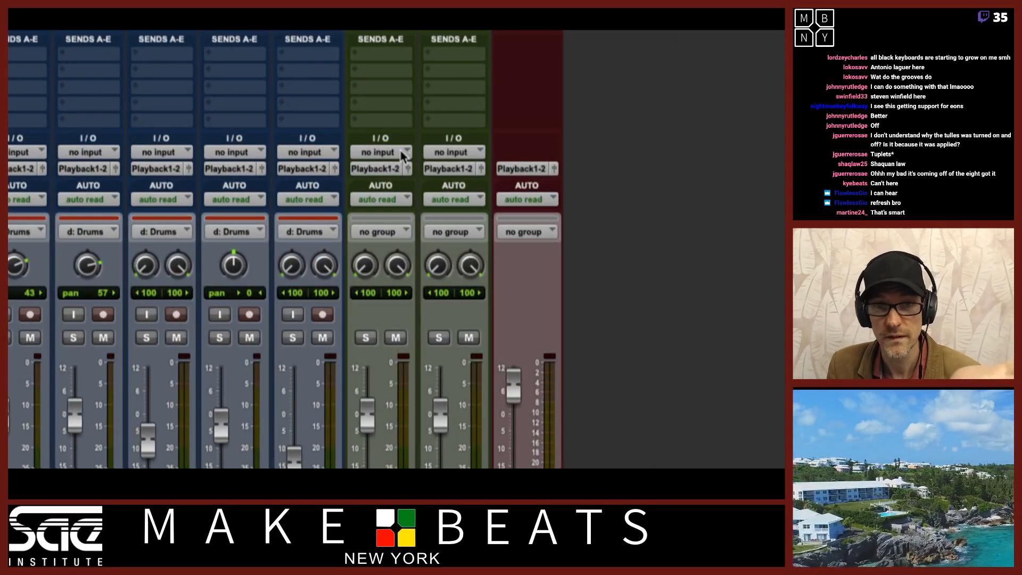
left_click(402, 152)
mouse_move(402, 156)
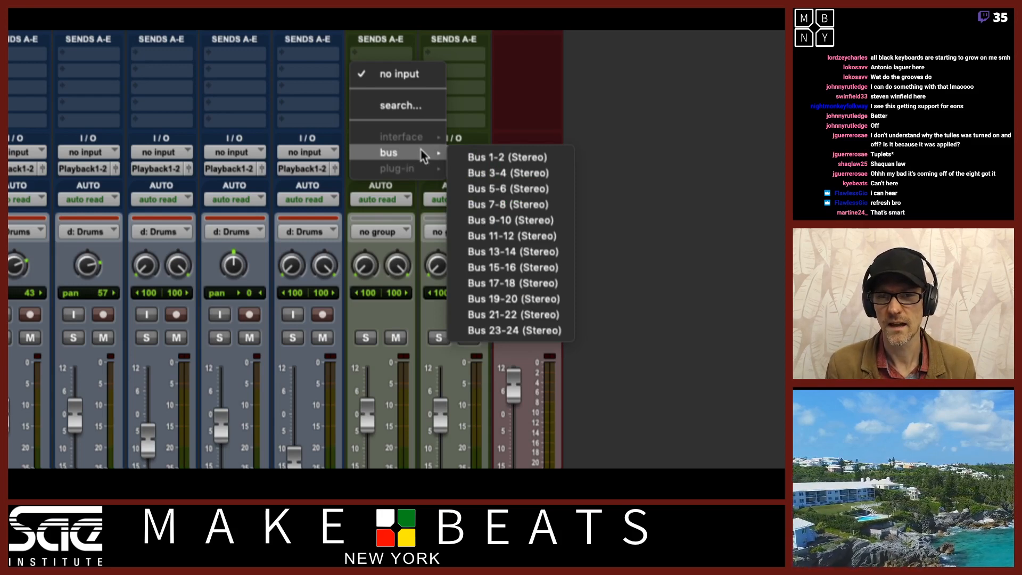
left_click(469, 157)
left_click(467, 154)
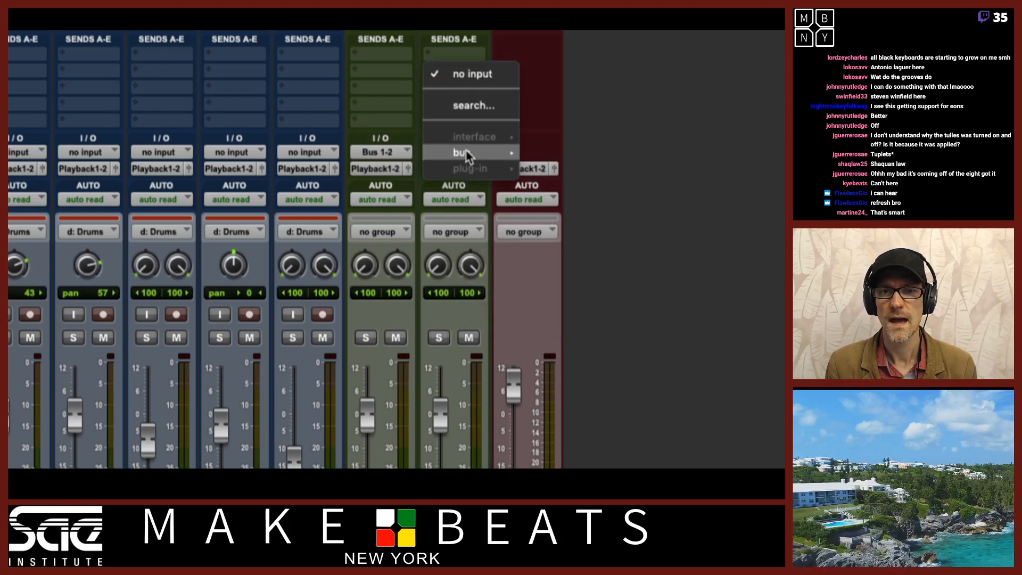
mouse_move(485, 155)
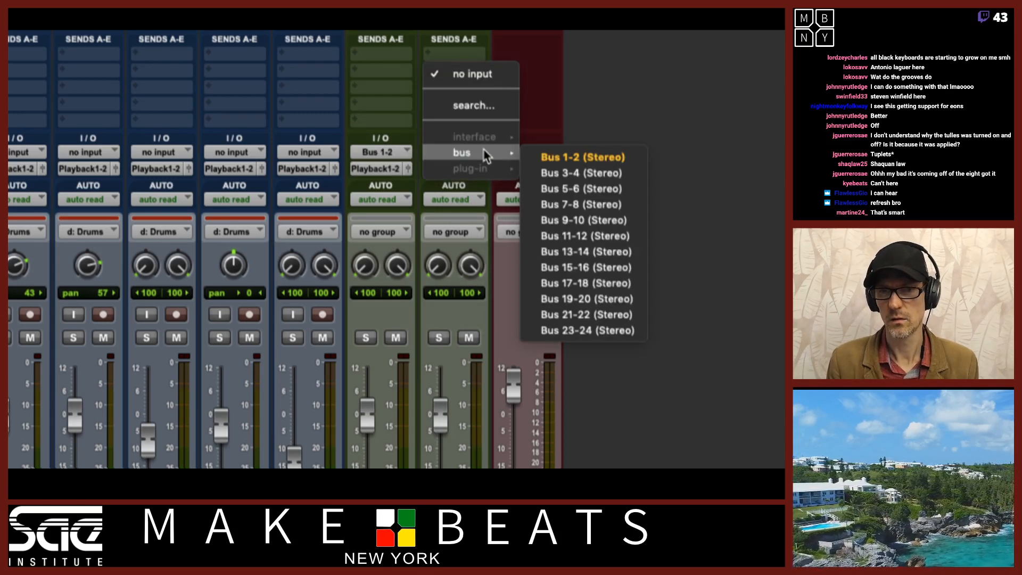
left_click(570, 173)
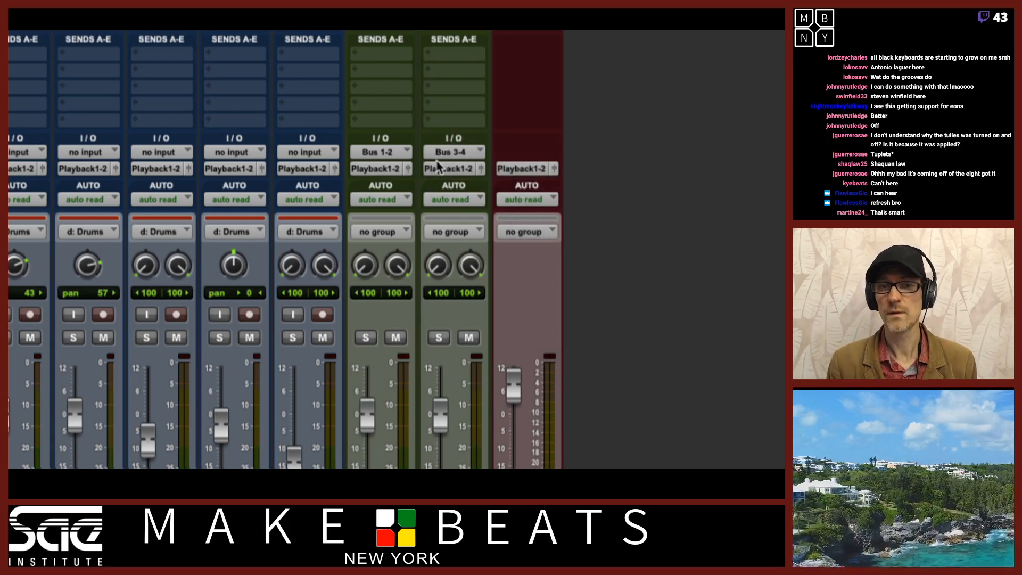
left_click(408, 153)
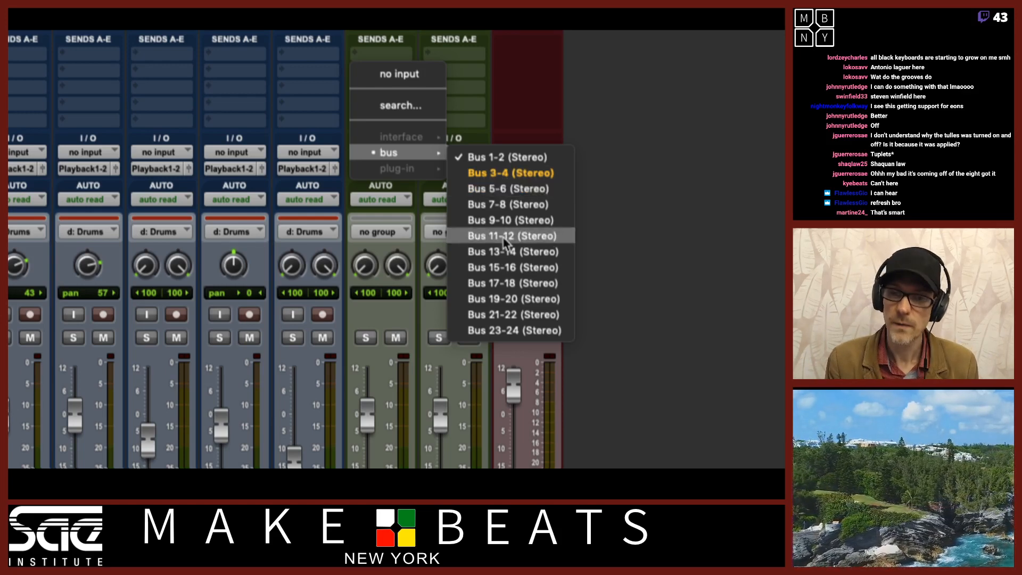
left_click(511, 173)
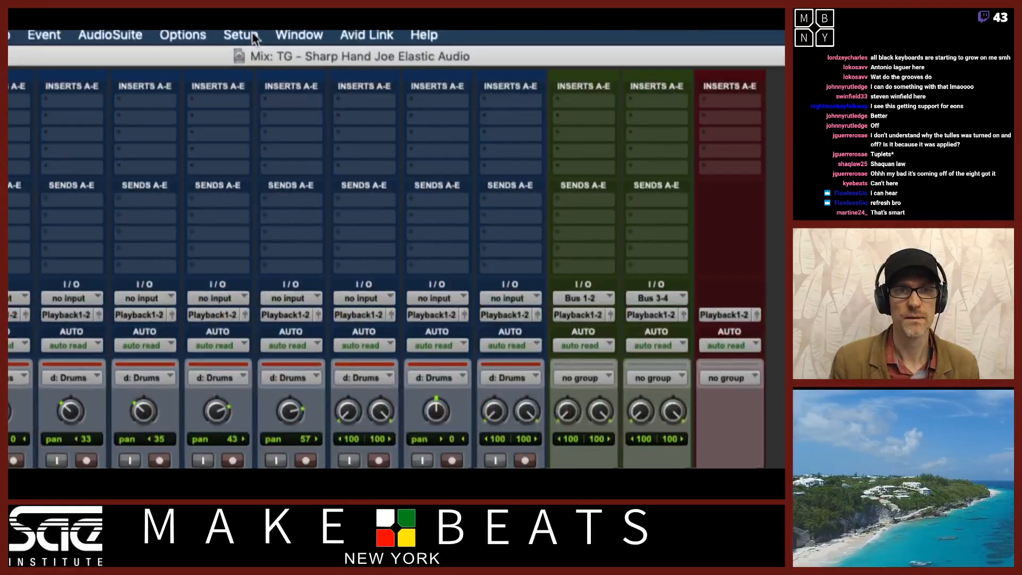
In I/O Setup's bus section, create 50 new stereo bus paths with auto-created sub paths
left_click(251, 34)
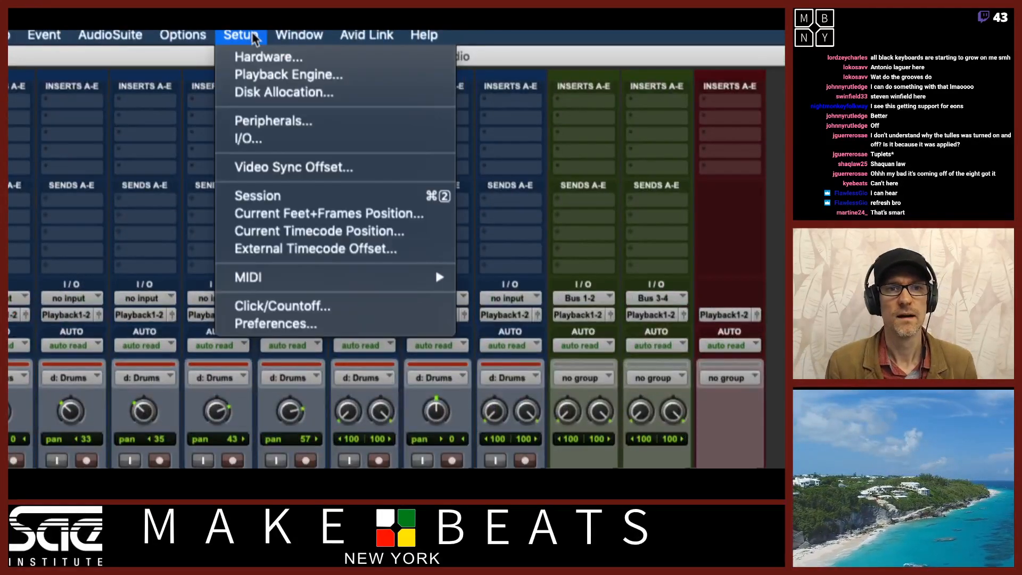
left_click(248, 141)
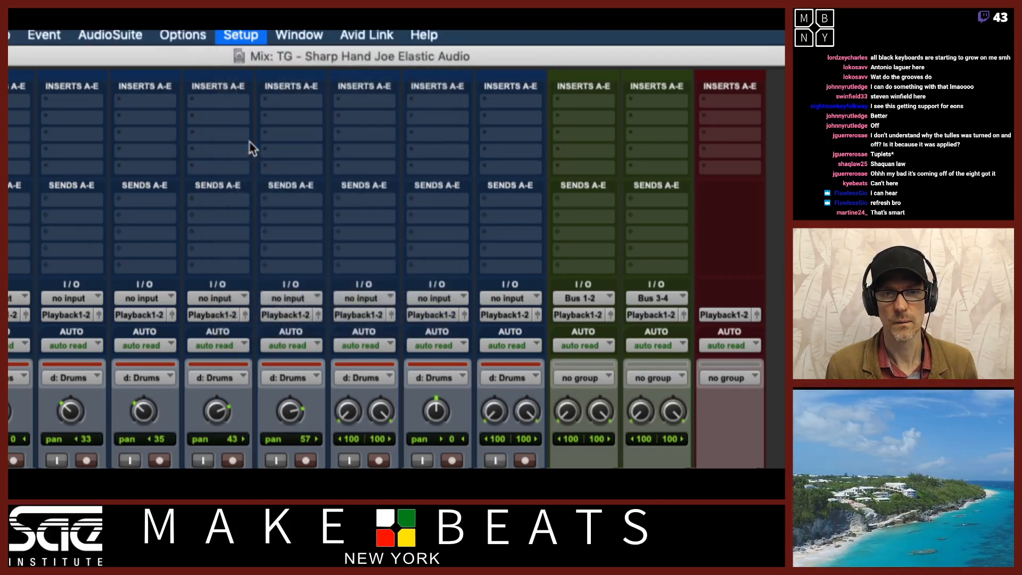
left_click_drag(343, 181, 261, 89)
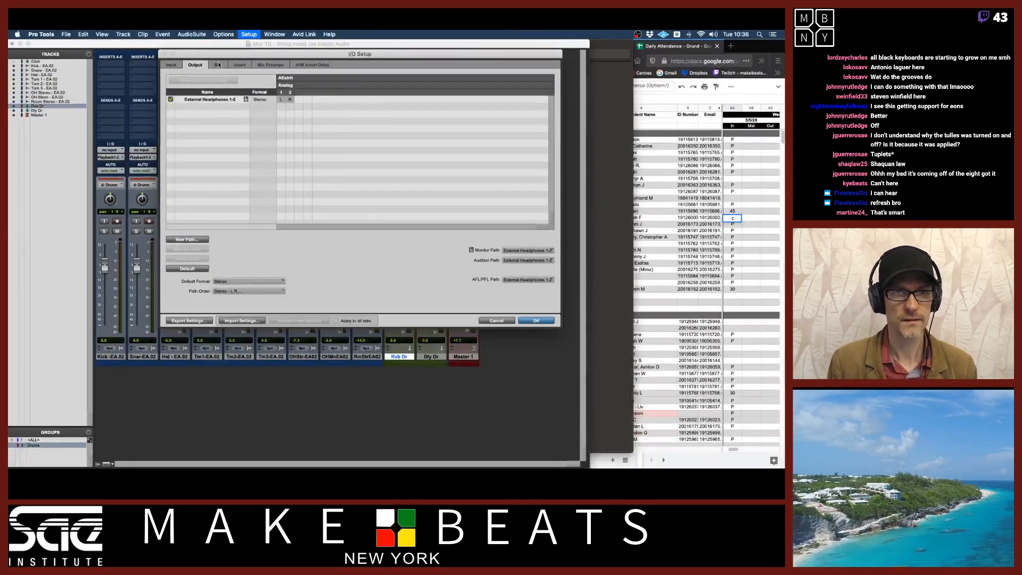
left_click(169, 104)
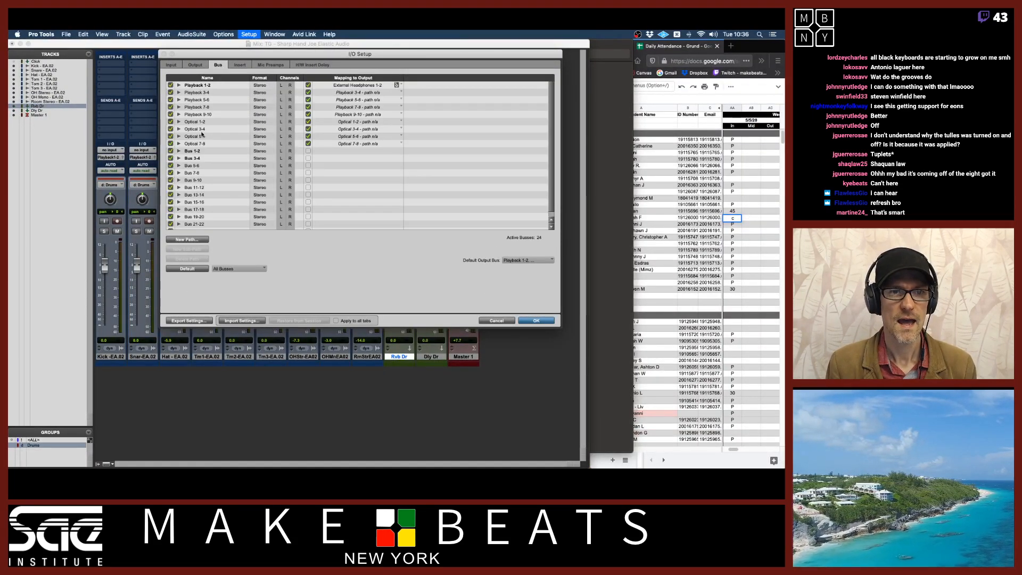
scroll(235, 170, "down", 1)
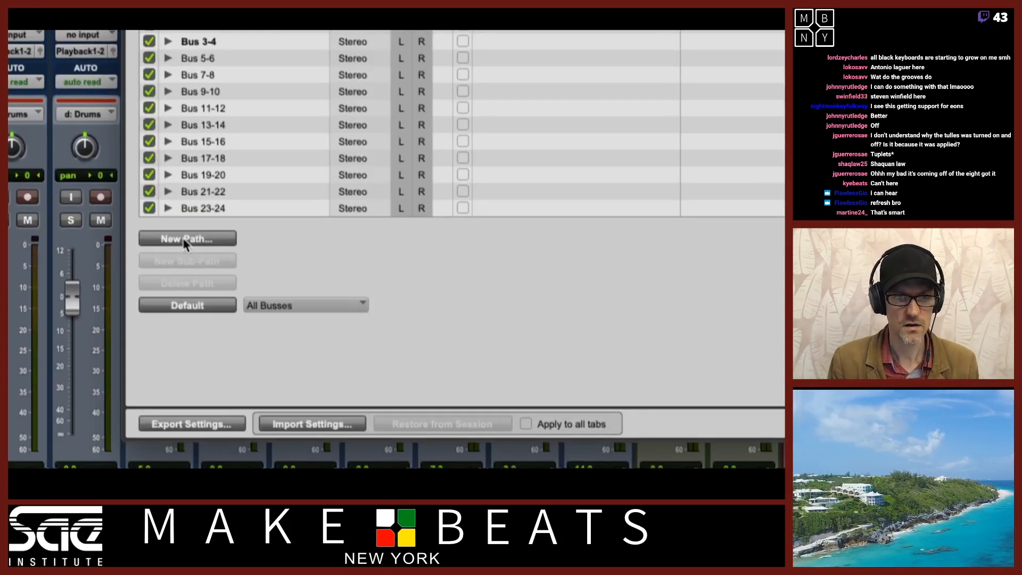
left_click(187, 239)
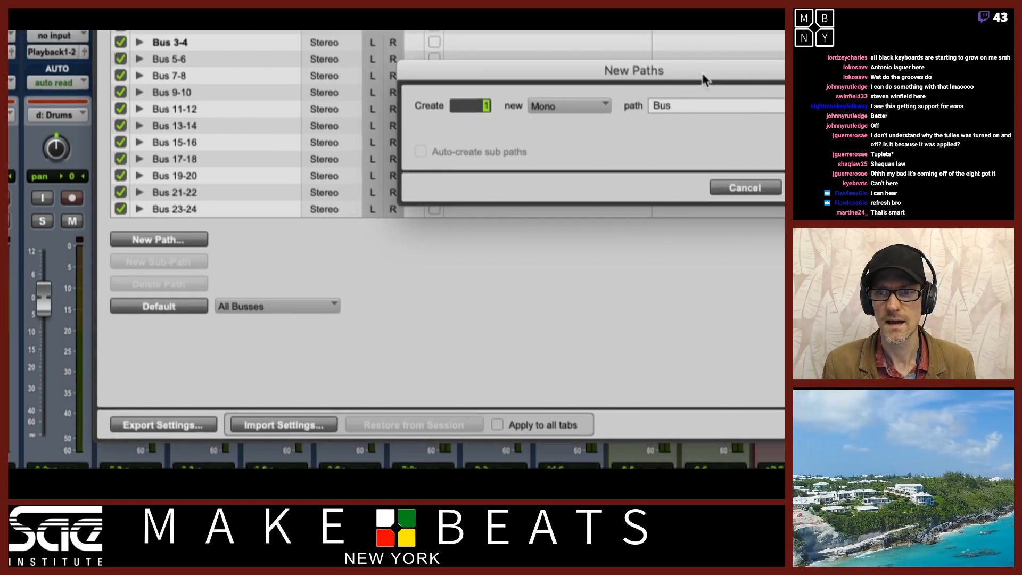
left_click_drag(733, 75, 558, 78)
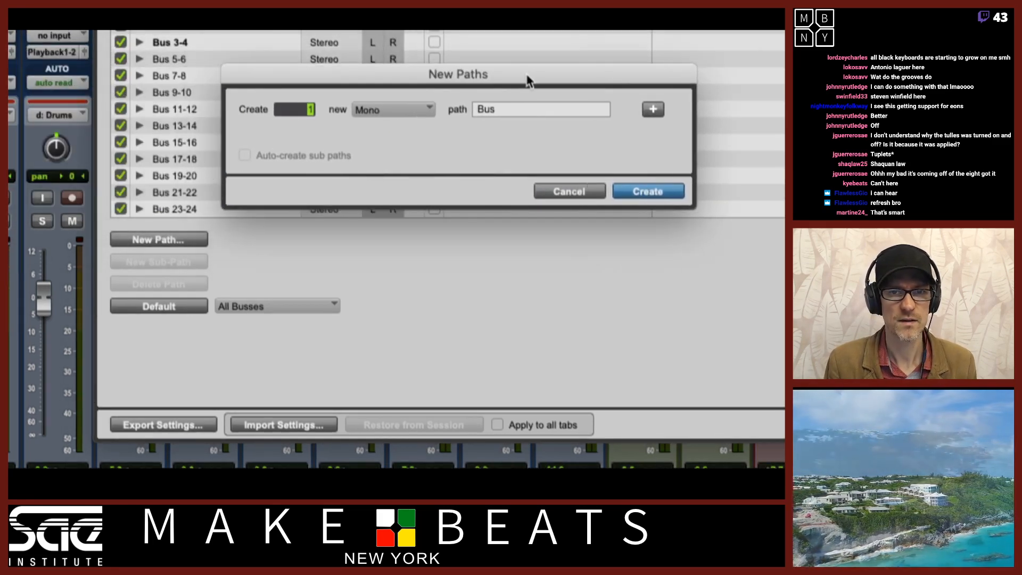
left_click(404, 109)
left_click(390, 130)
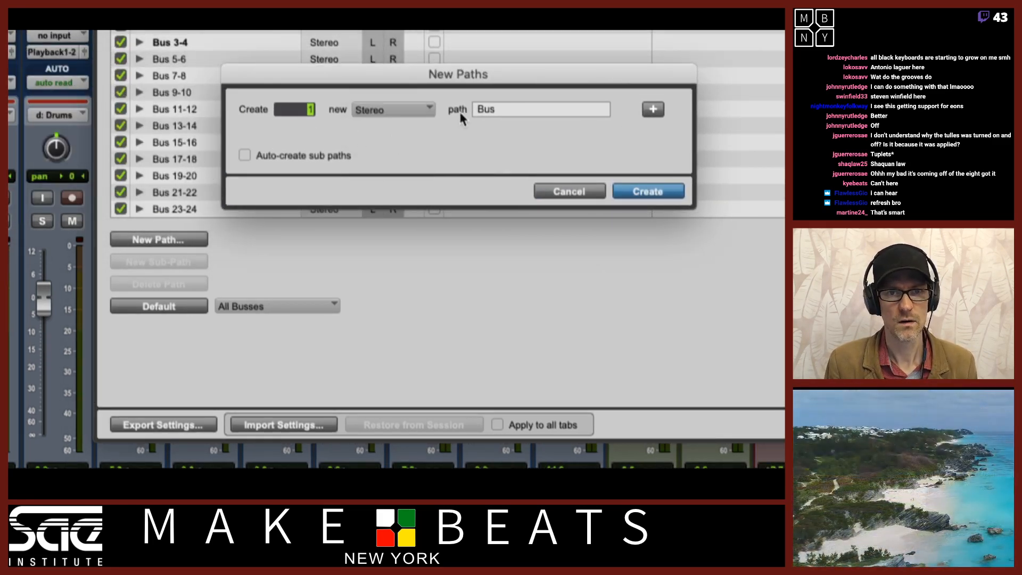
left_click(244, 156)
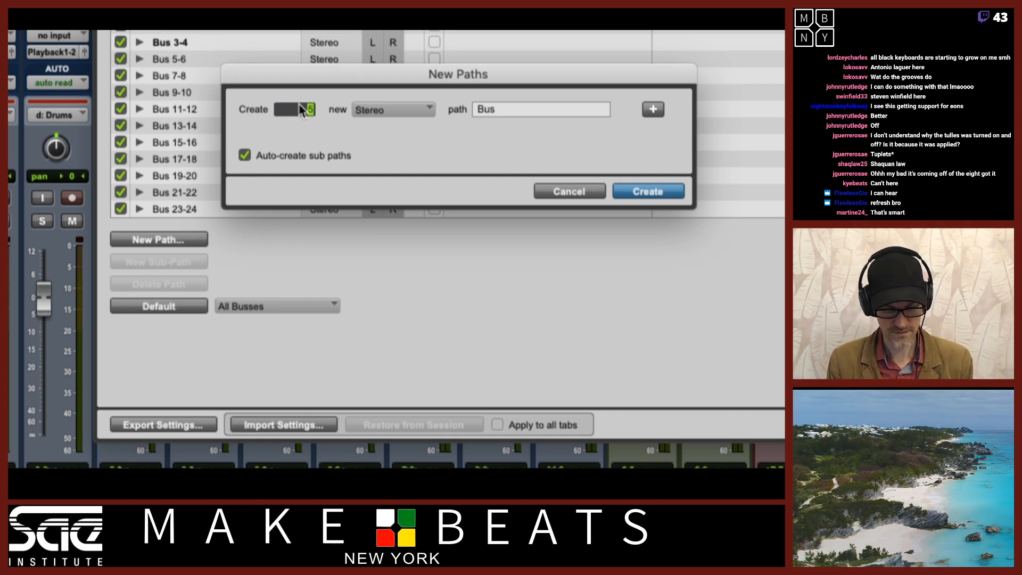
type("50")
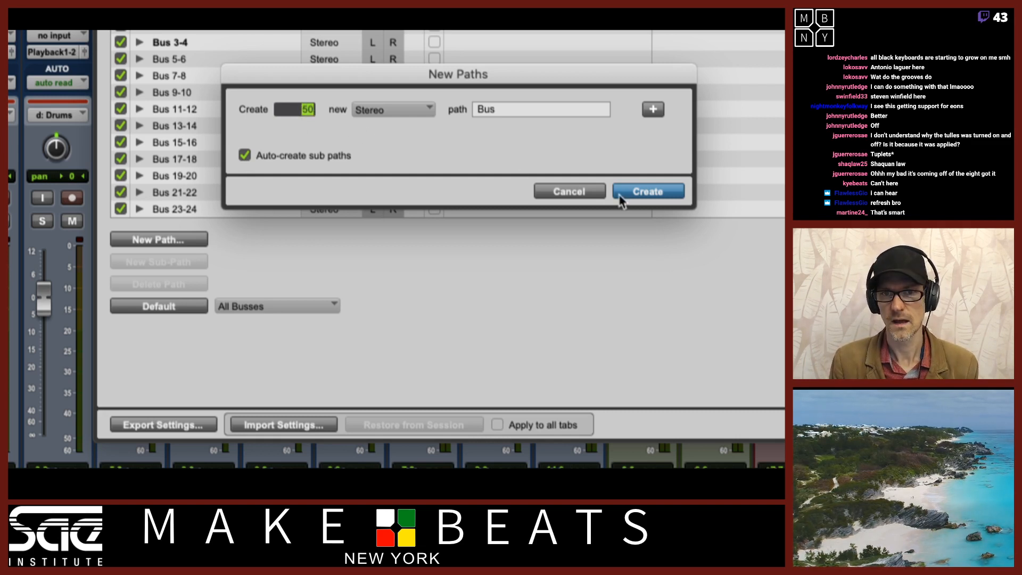
left_click(648, 190)
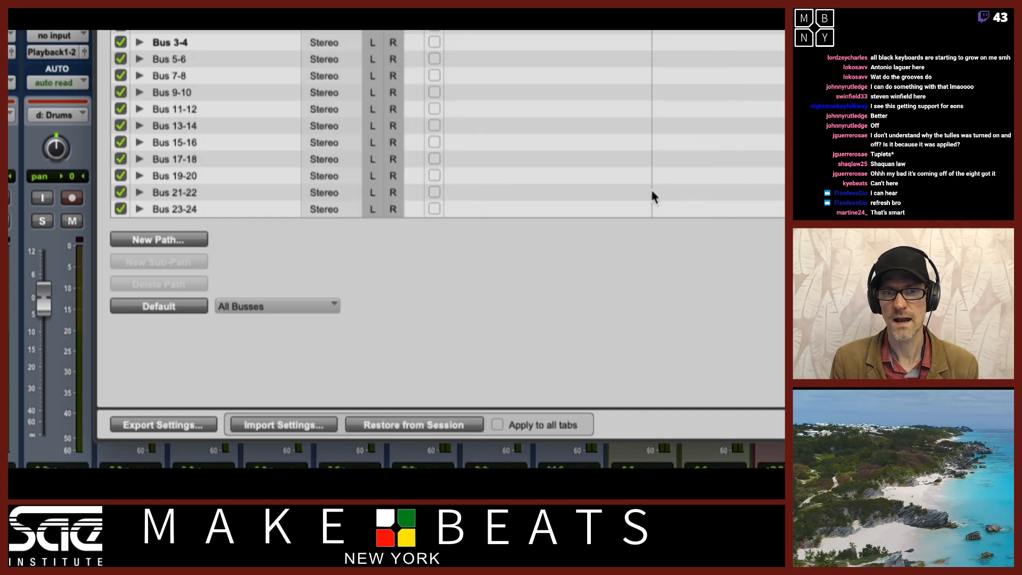
Scroll through the bus list to review the newly added bus paths
scroll(306, 184, "down", 5)
scroll(306, 184, "down", 9)
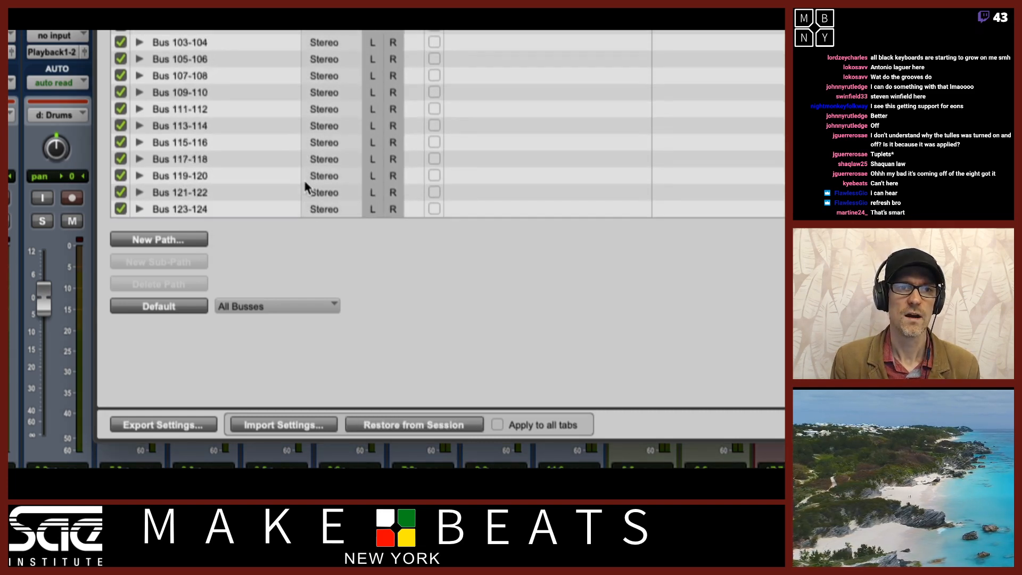
scroll(306, 184, "up", 14)
scroll(305, 181, "up", 2)
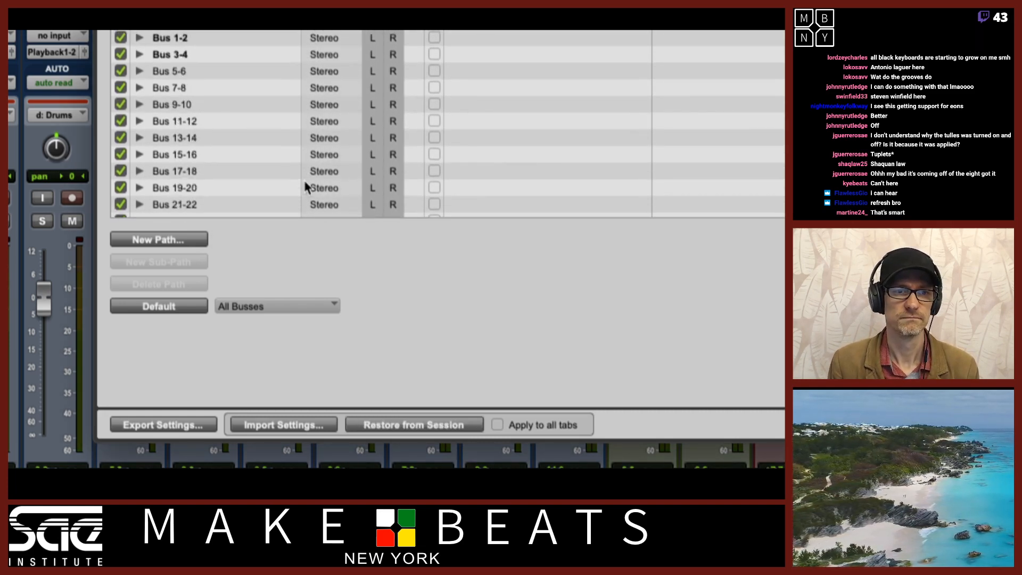
scroll(304, 181, "down", 11)
scroll(305, 180, "up", 12)
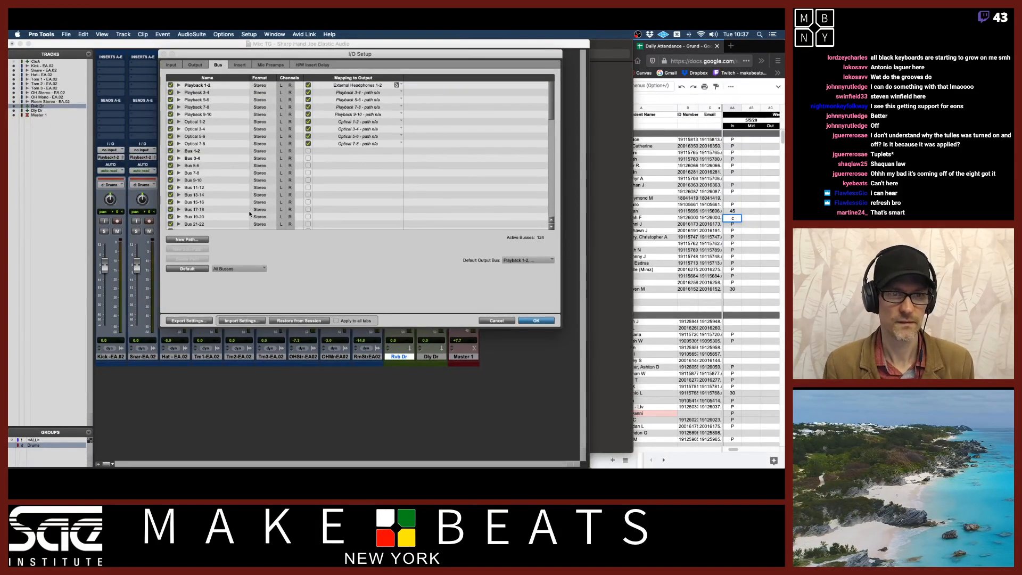
scroll(241, 186, "down", 7)
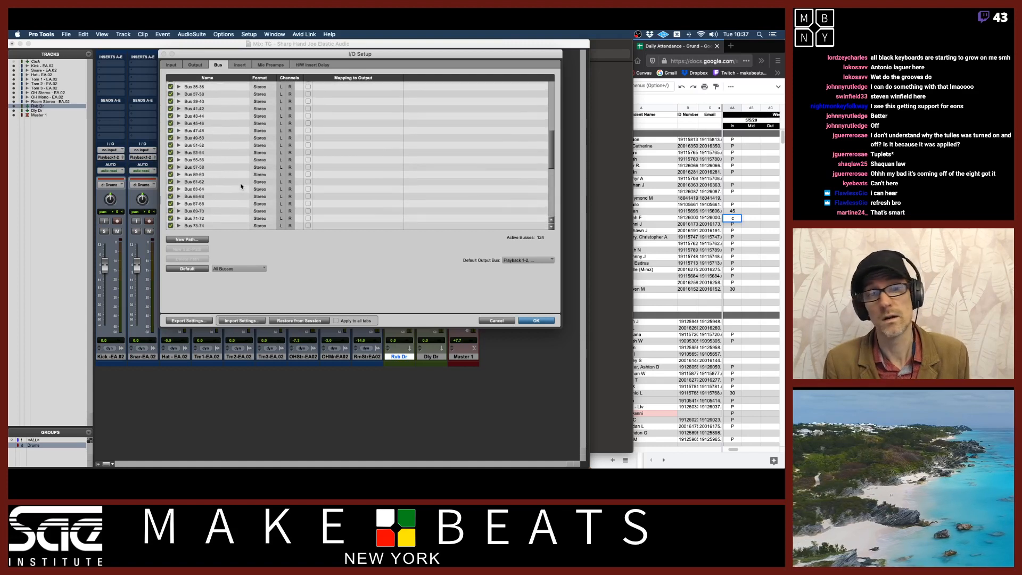
scroll(241, 186, "up", 9)
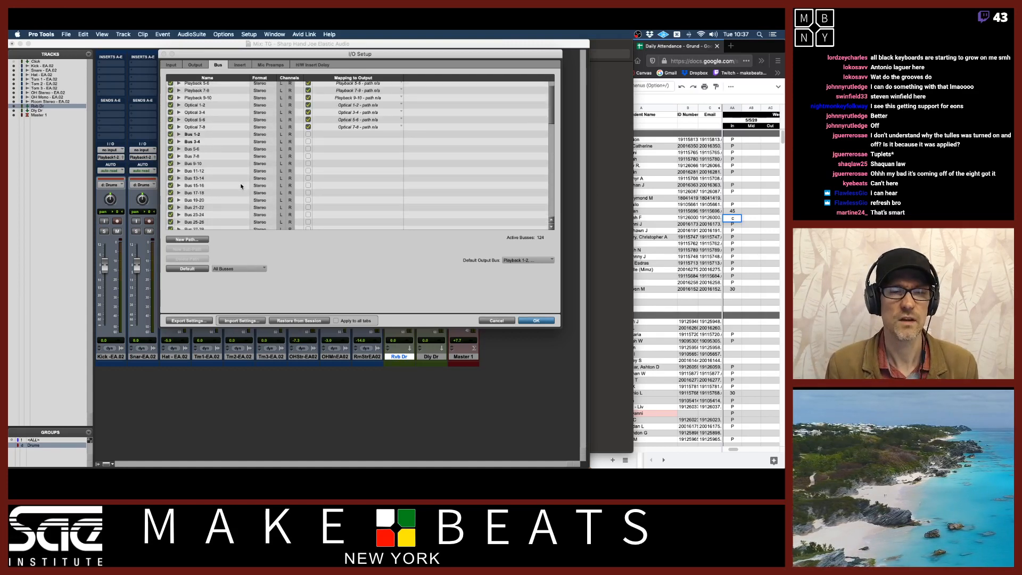
scroll(242, 186, "up", 2)
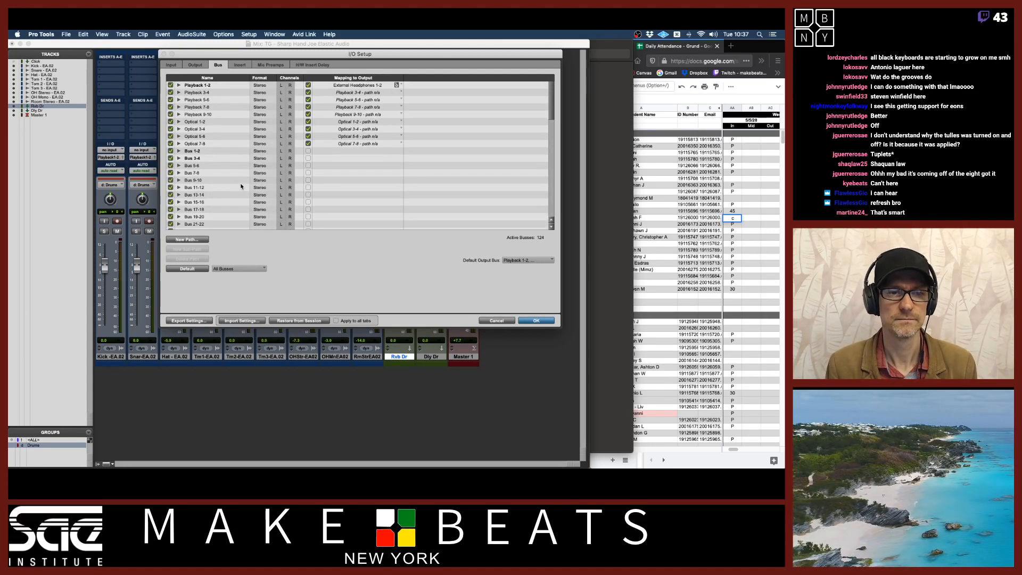
left_click(194, 271)
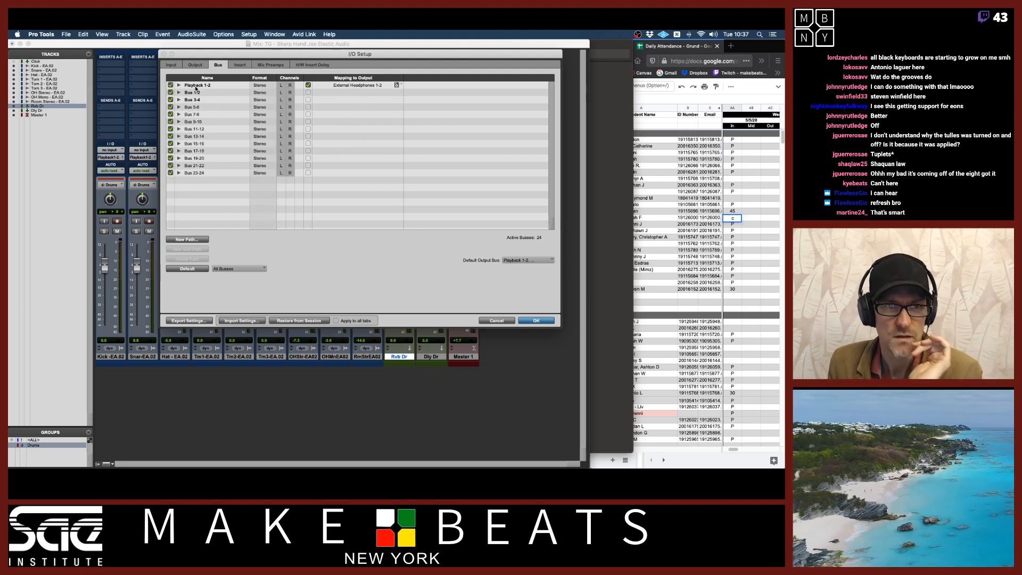
left_click(499, 320)
Reopen I/O Setup, restore the default bus paths, check the Input, Output and Bus pages, and confirm
left_click(249, 34)
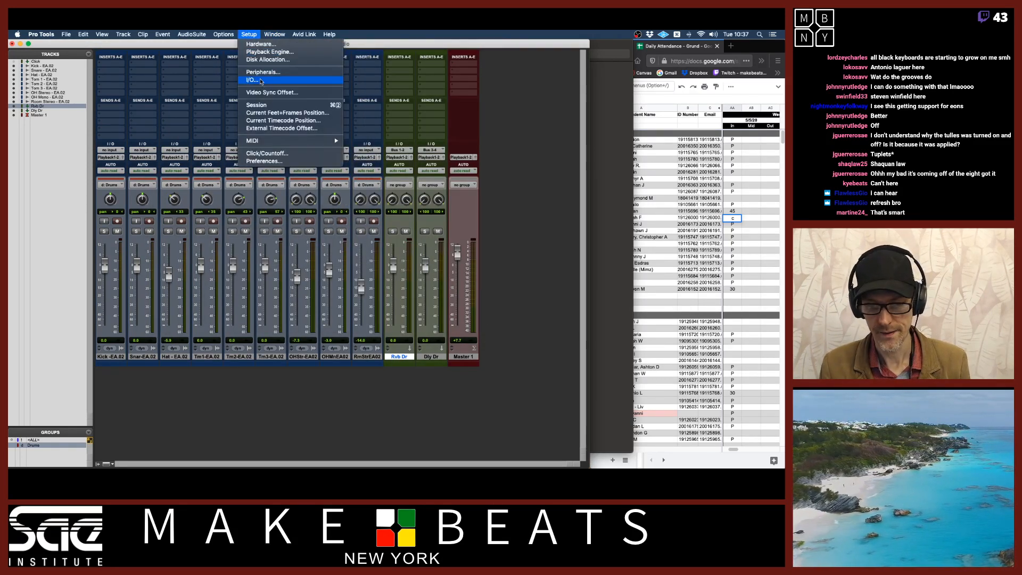
left_click(261, 80)
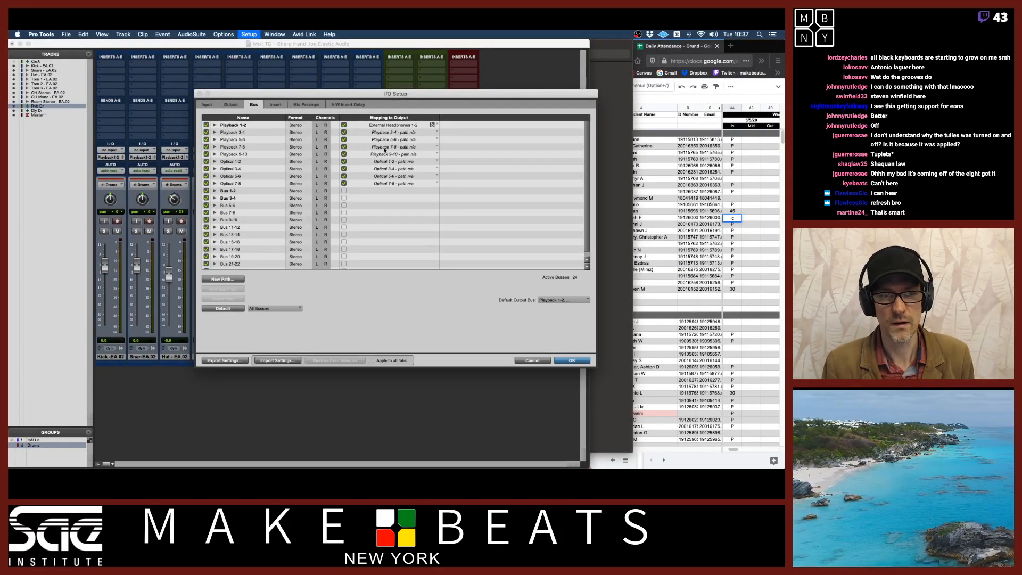
left_click(237, 309)
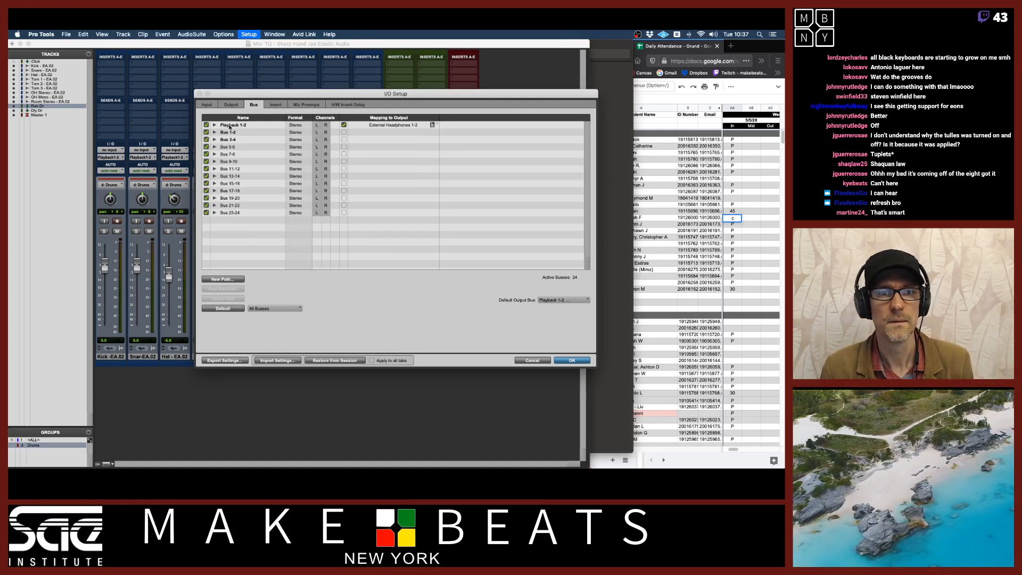
left_click(207, 104)
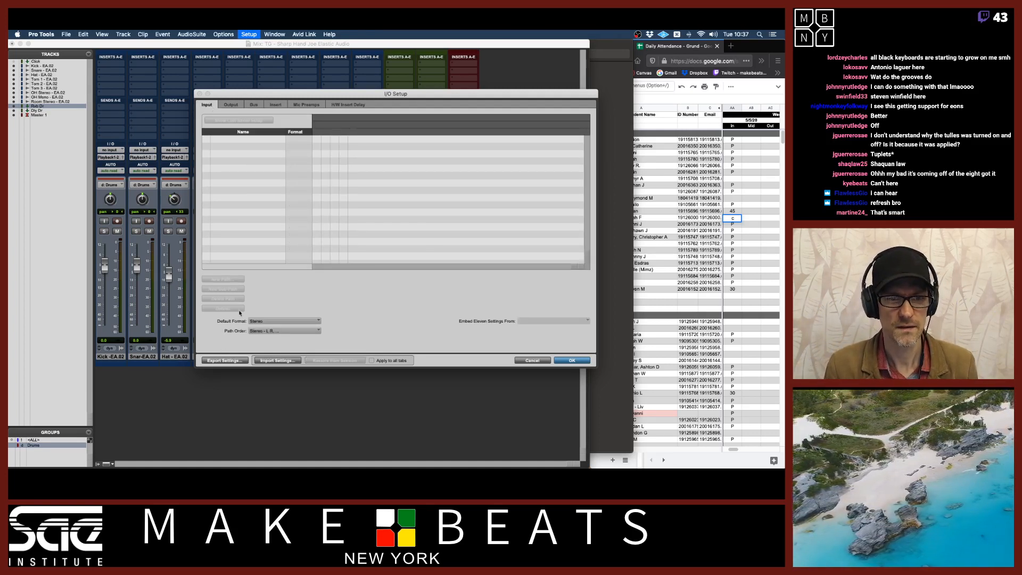
left_click(230, 105)
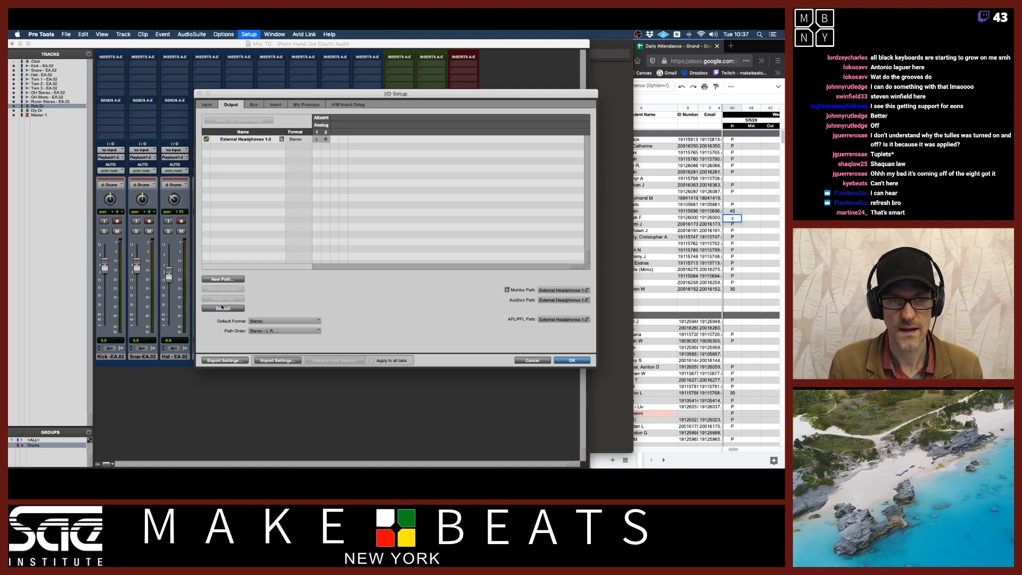
left_click(254, 105)
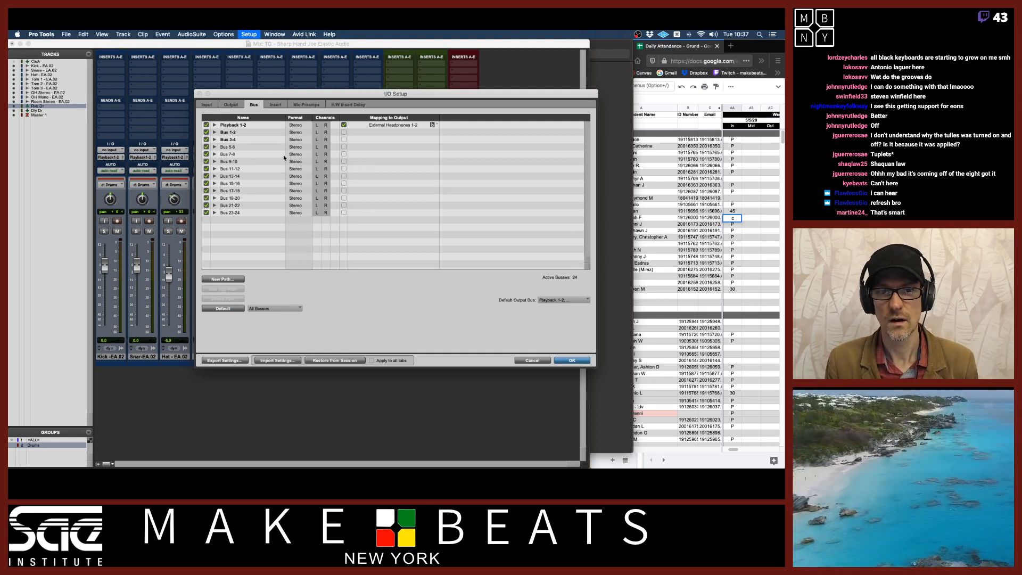
left_click(568, 361)
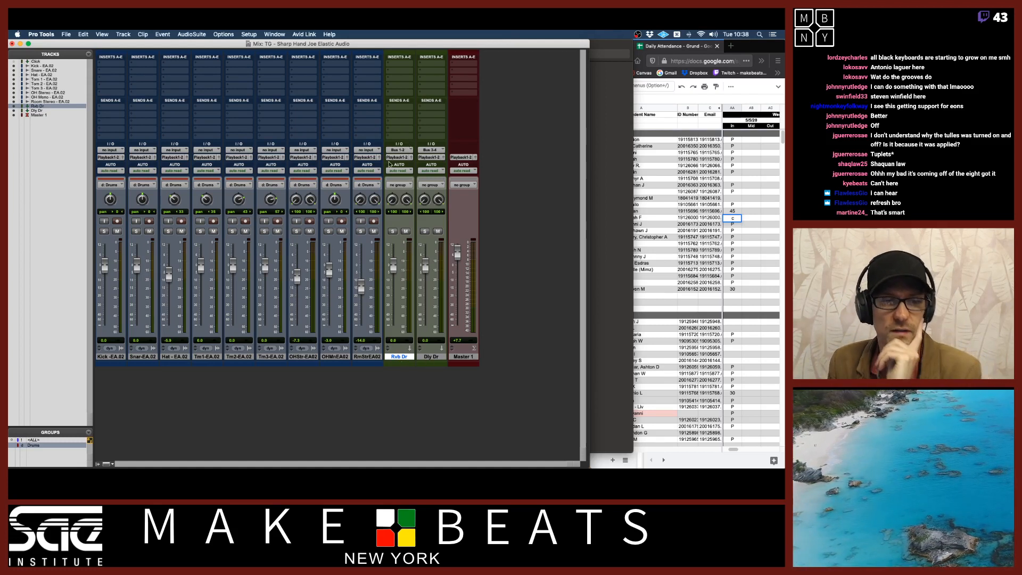
Toggle solo on the snare track and on the Rvb Dr and Dly Dr aux tracks
left_click(136, 231)
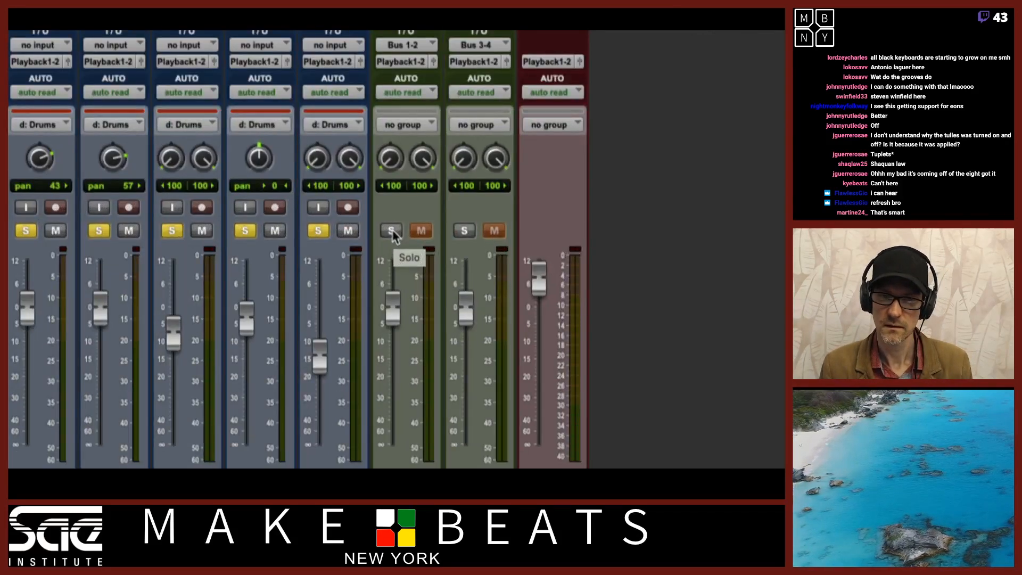
left_click(391, 231, "super")
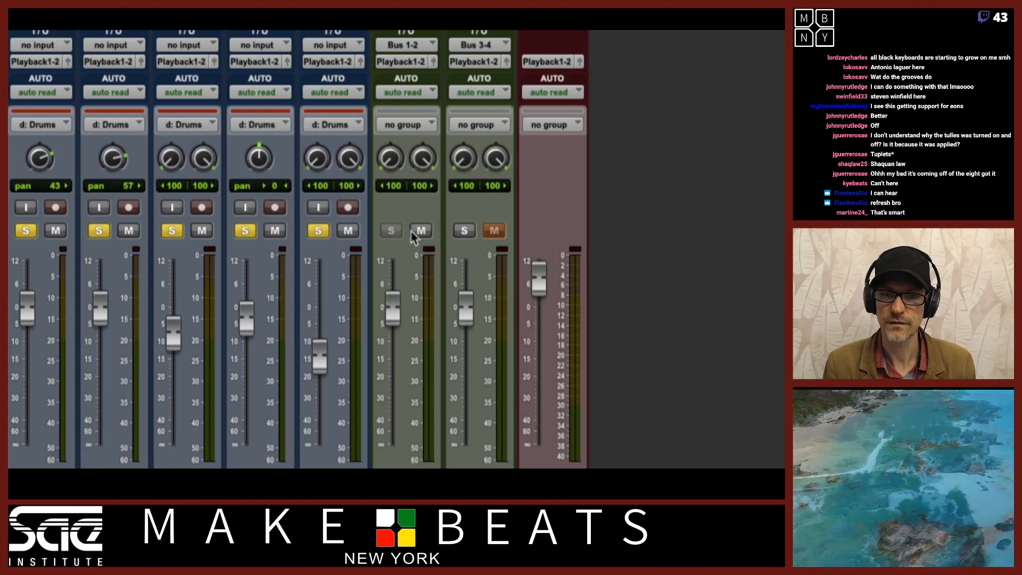
left_click(462, 233, "super")
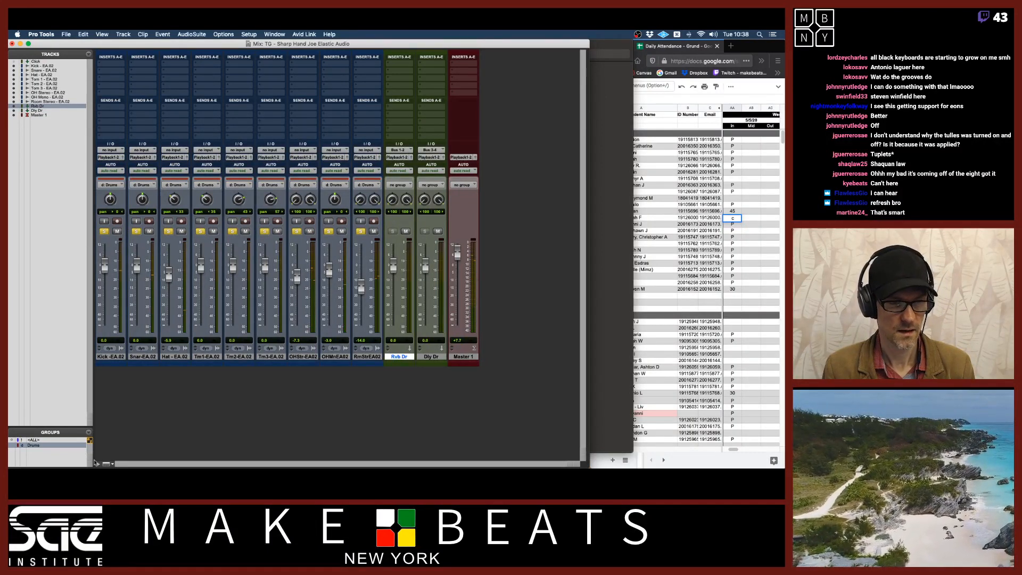
Deactivate the Drums group and solo the snare track on its own
left_click(135, 232)
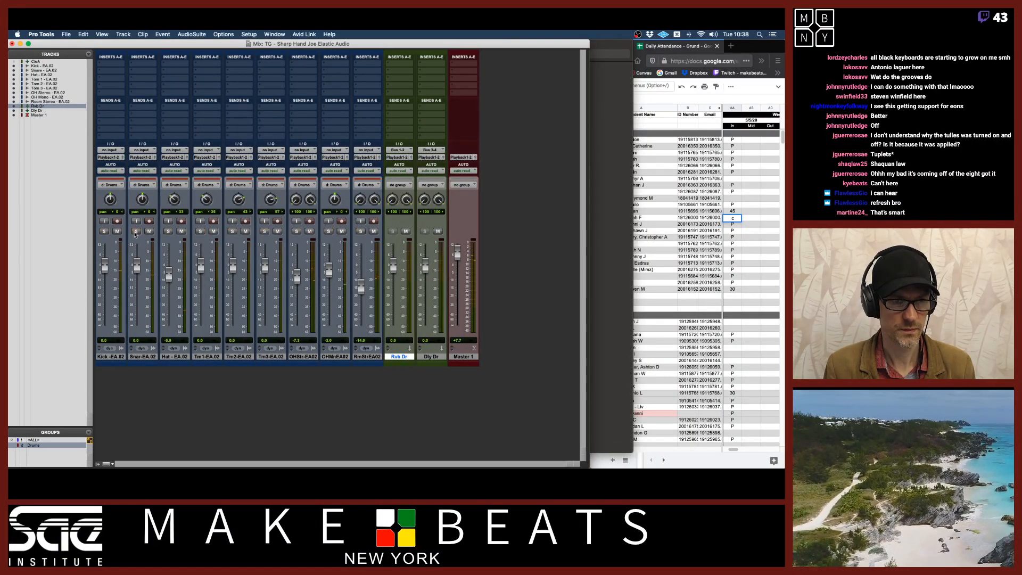
left_click(61, 443)
left_click(136, 232)
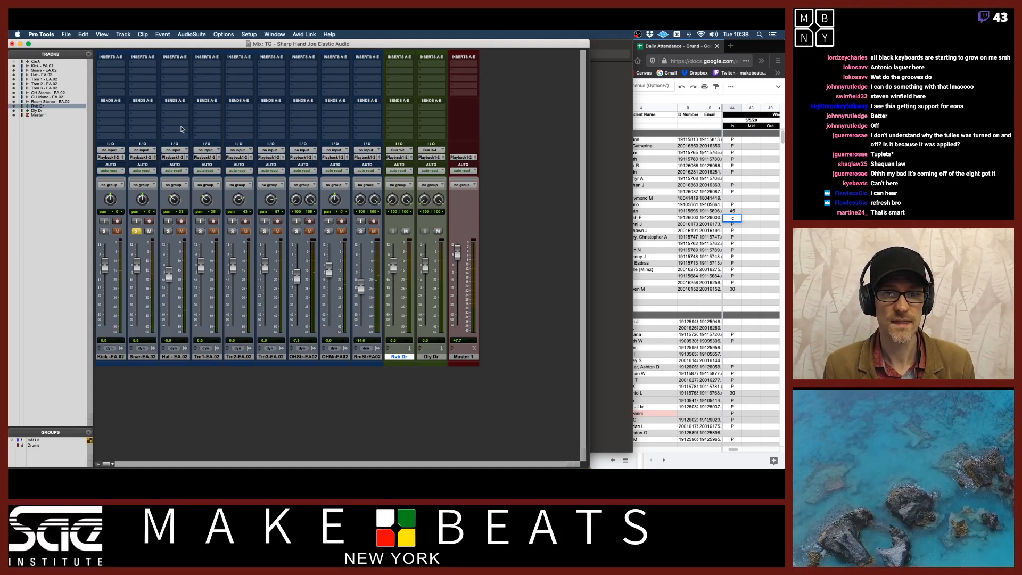
Insert a D-Verb (stereo) reverb plug-in on the Rvb Dr aux track
left_click(399, 66)
mouse_move(426, 63)
mouse_move(488, 67)
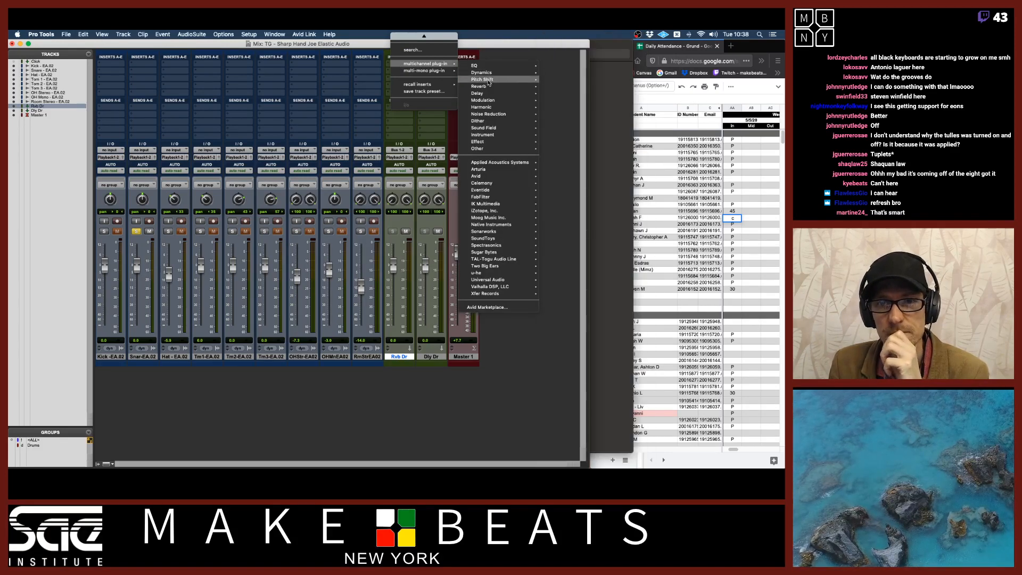
mouse_move(487, 86)
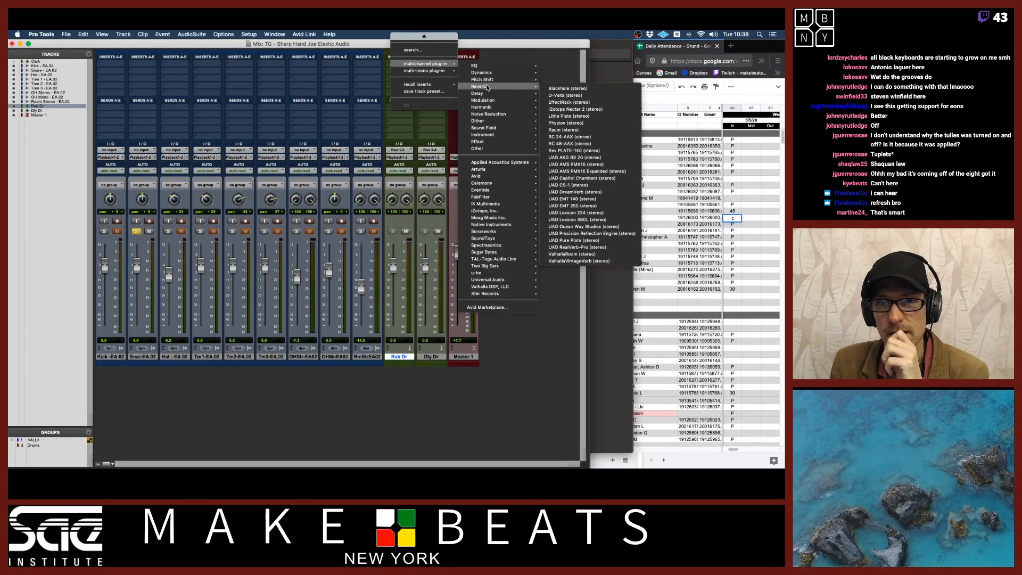
left_click(580, 95)
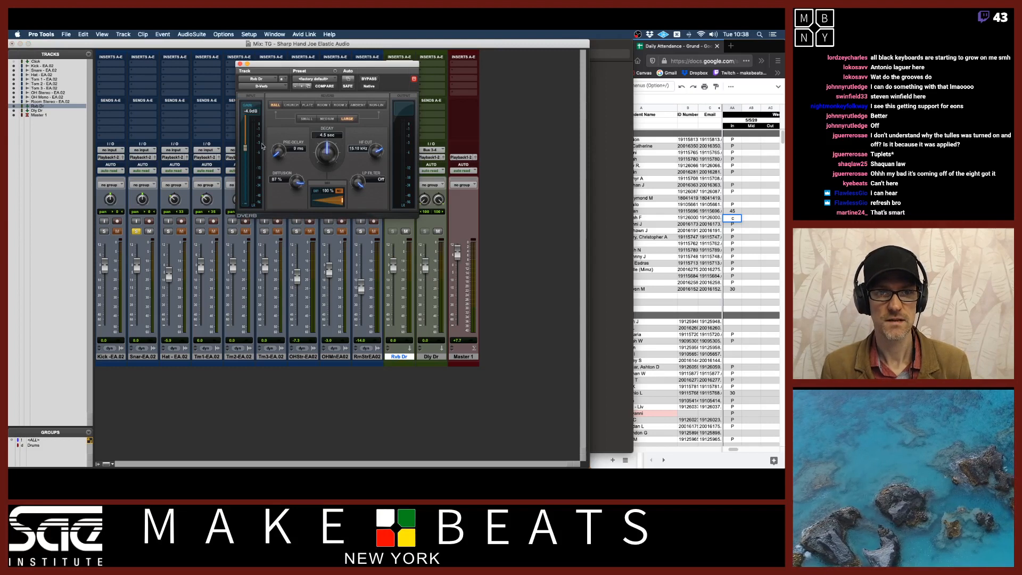
Set the D-Verb output to 0 dB, its algorithm to Plate and its size to Small
left_click_drag(245, 147, 246, 114)
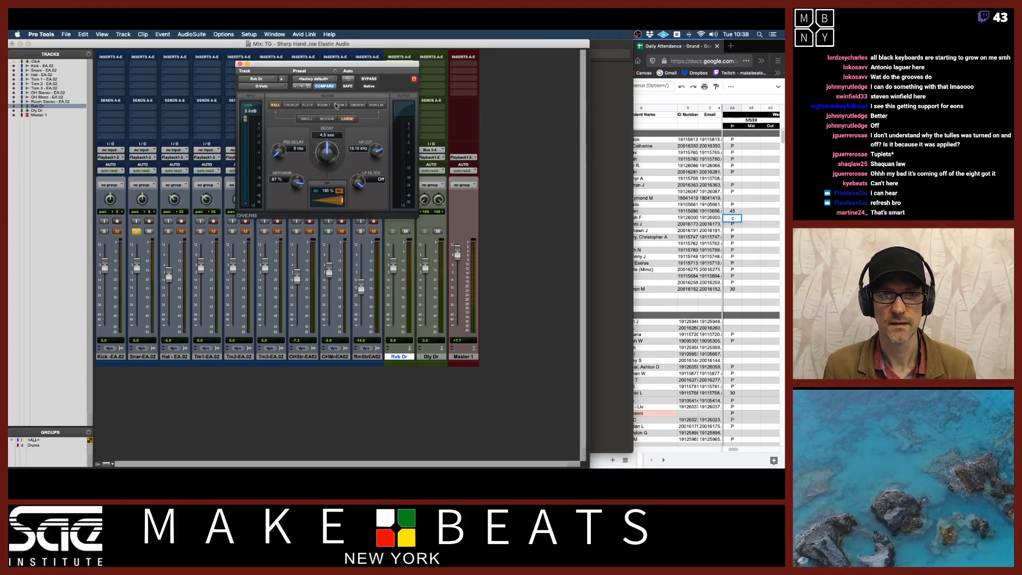
left_click(308, 106)
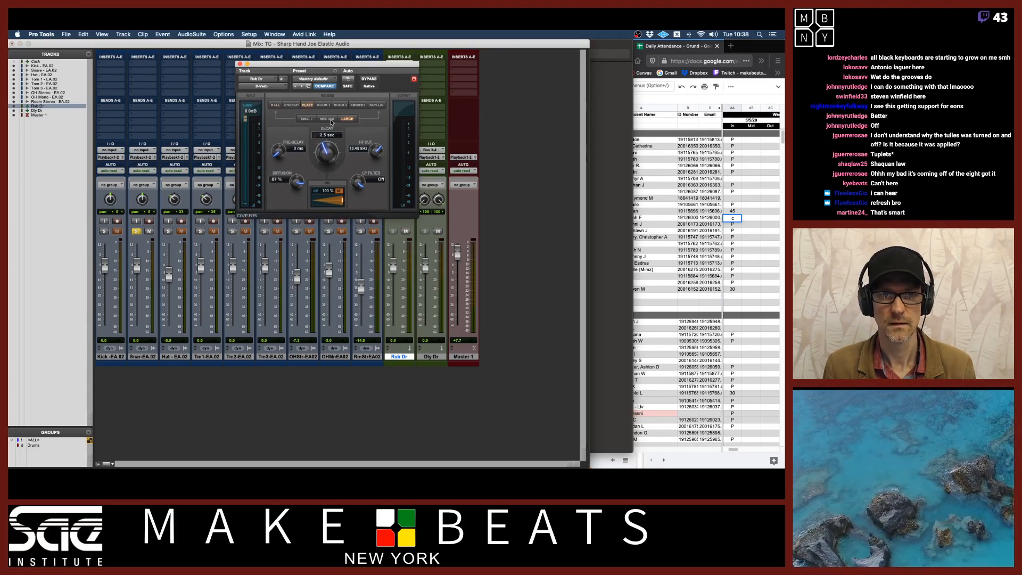
left_click(326, 119)
left_click_drag(292, 67, 567, 78)
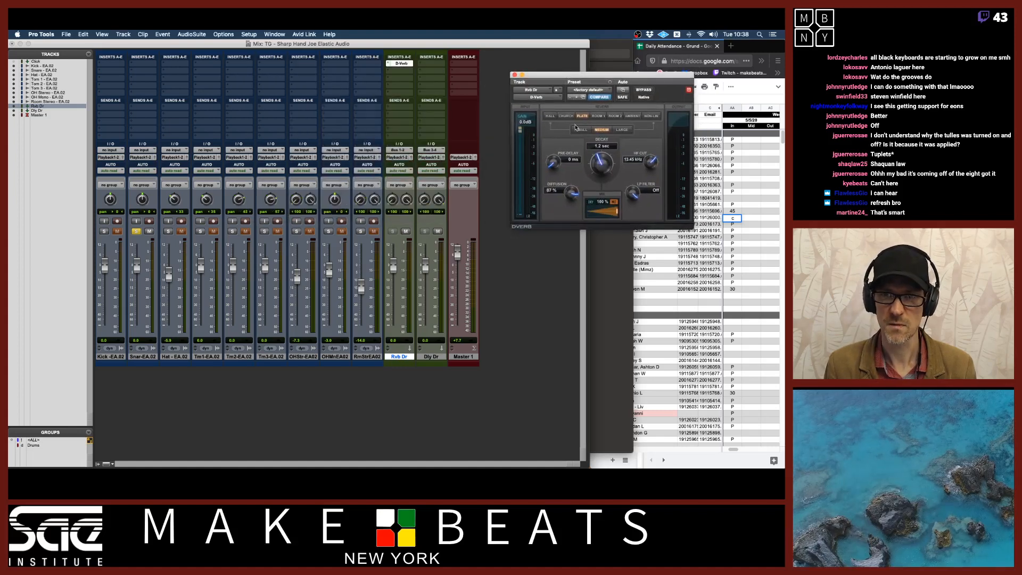
left_click(581, 129)
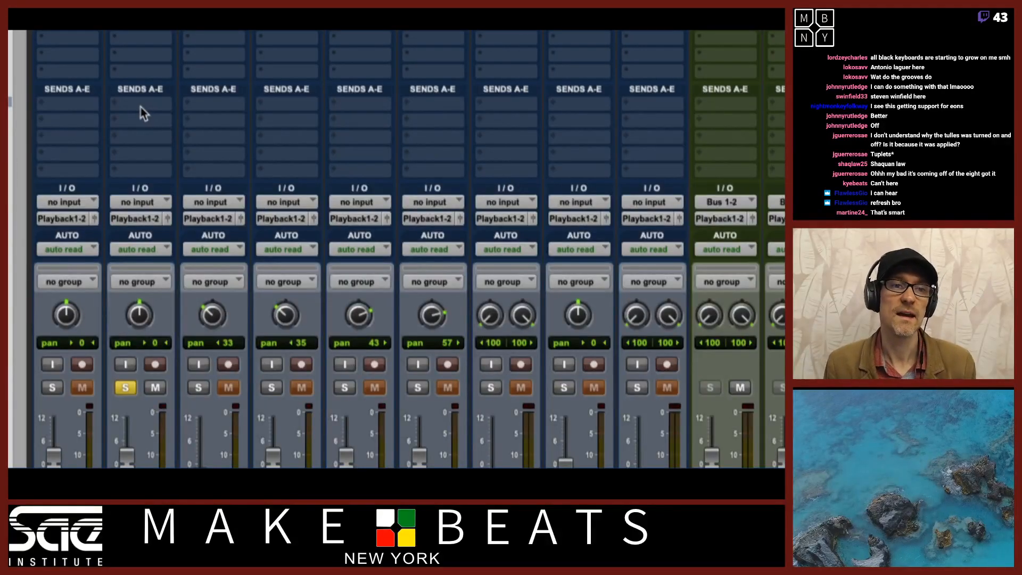
Add a send from the snare track to Bus 1-2 (Stereo) and lower its level to about -11 dB
left_click(141, 108)
mouse_move(176, 120)
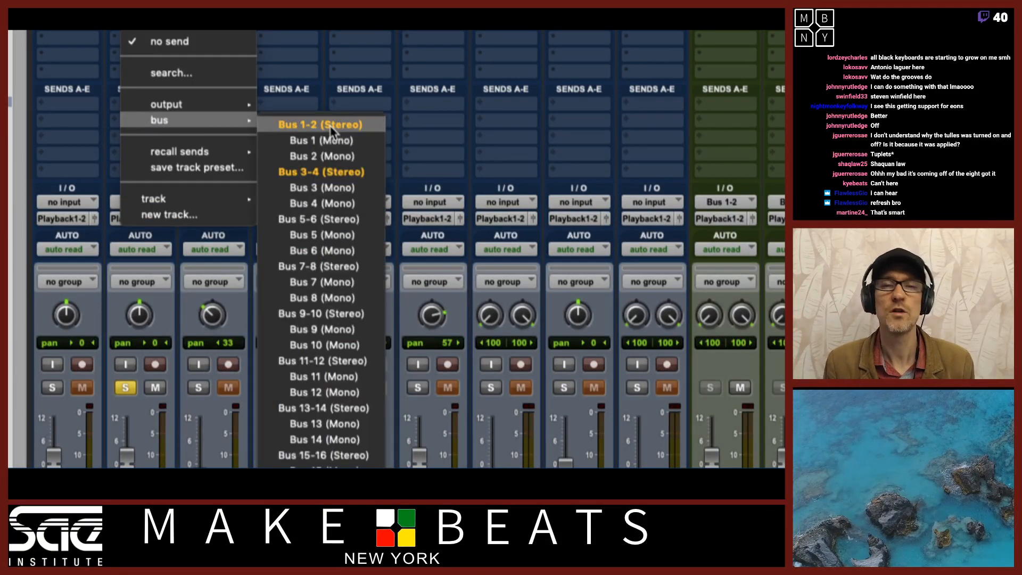
left_click(331, 128)
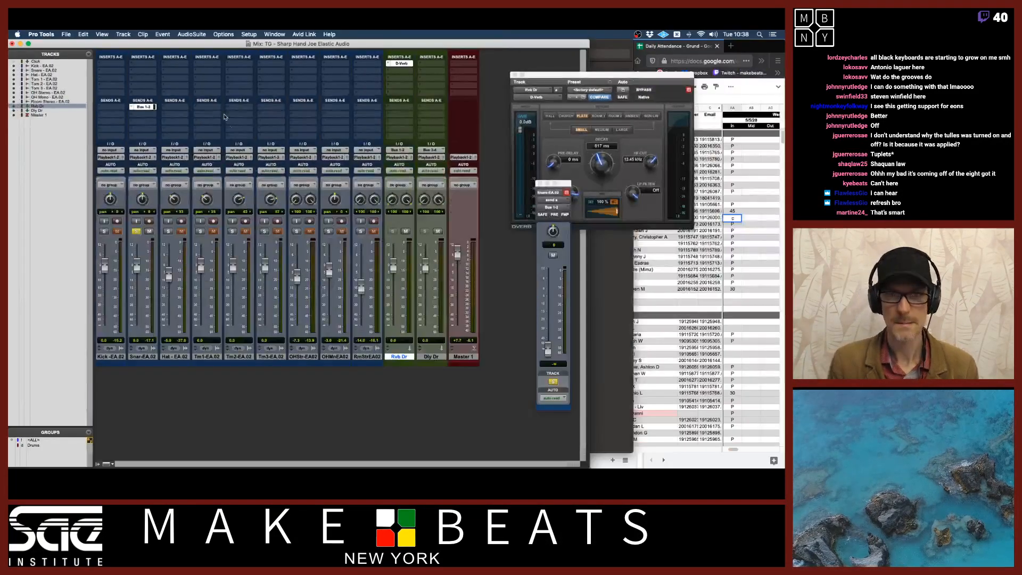
left_click_drag(559, 186, 197, 98)
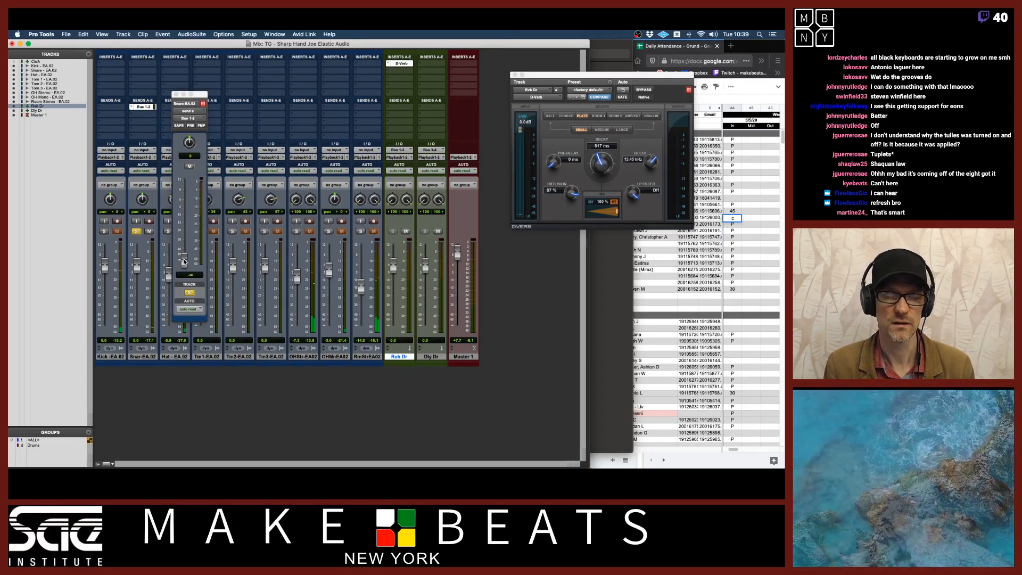
left_click_drag(184, 261, 190, 213)
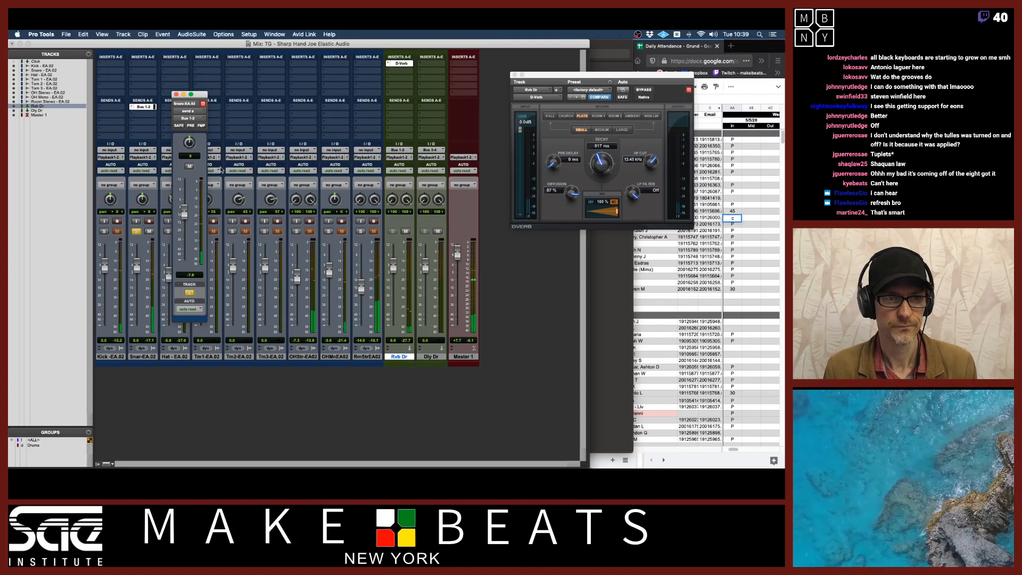
left_click_drag(184, 214, 186, 223)
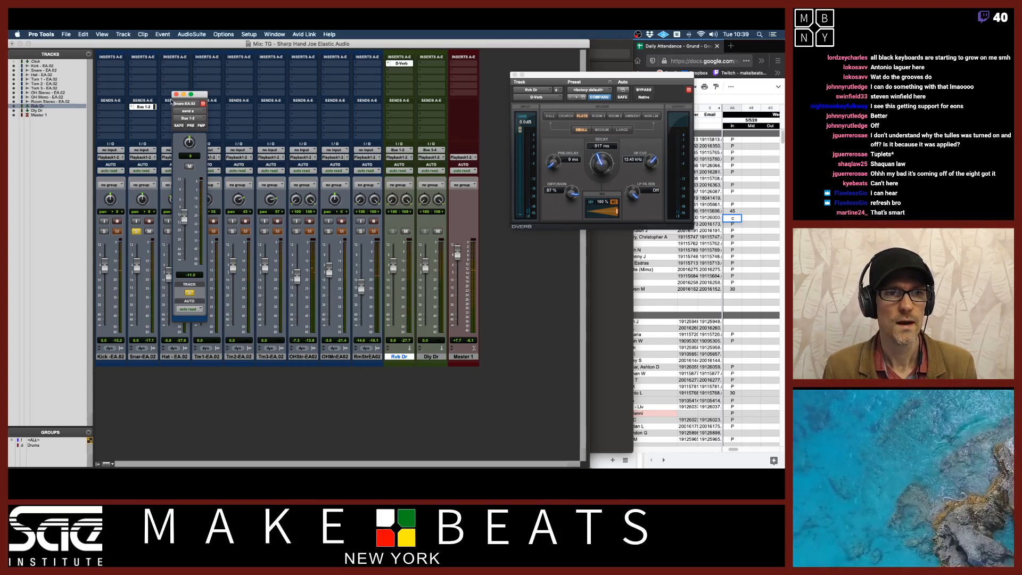
Copy the snare's Bus 1-2 send onto the kick track
left_click_drag(143, 107, 115, 107)
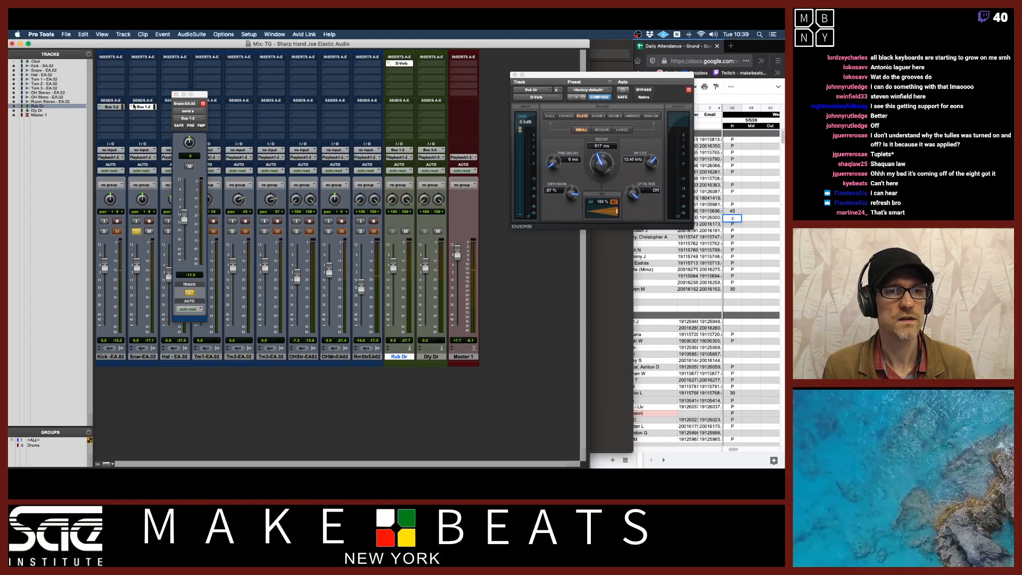
left_click_drag(201, 98, 78, 148)
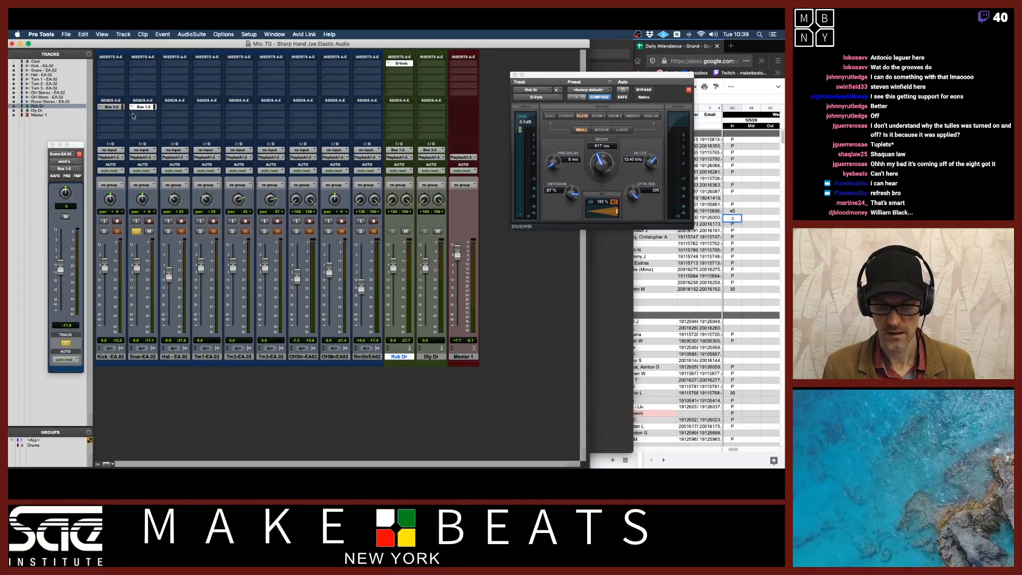
Switch to the attendance spreadsheet in Firefox and enter c and 60 in two students' attendance cells
left_click_drag(679, 84, 605, 89)
left_click(749, 50)
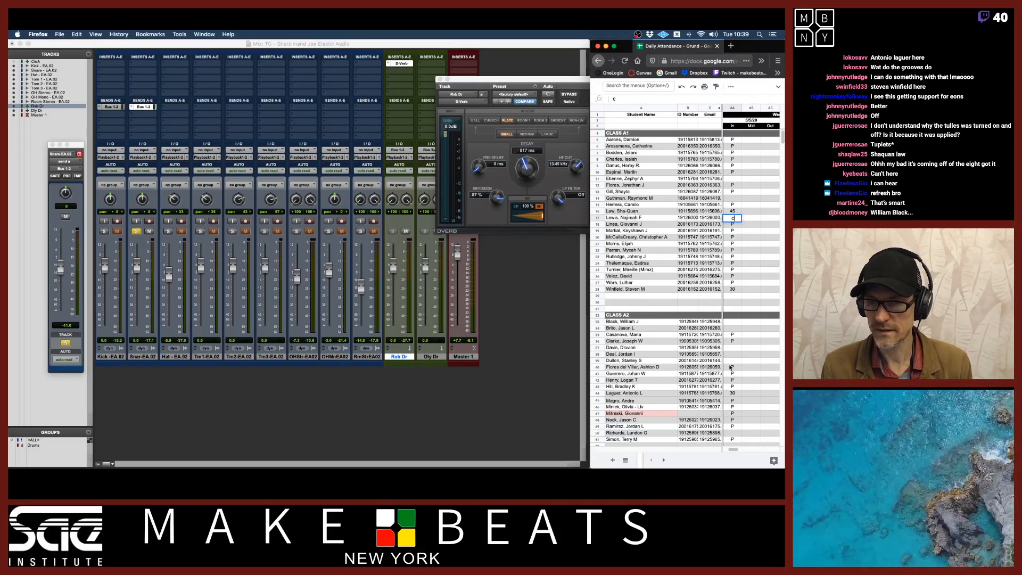
type("c")
left_click(728, 322)
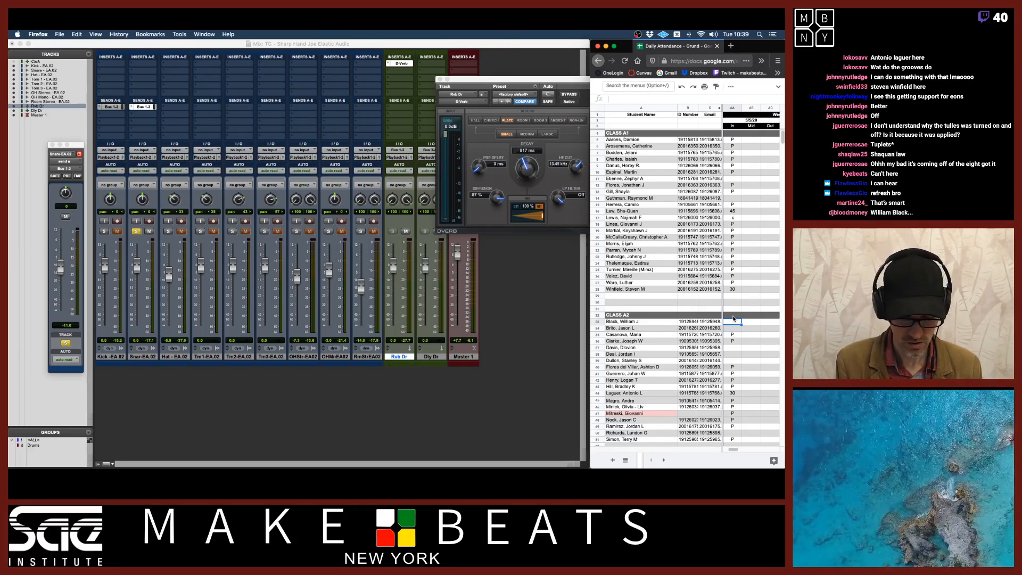
type("60")
key("Return")
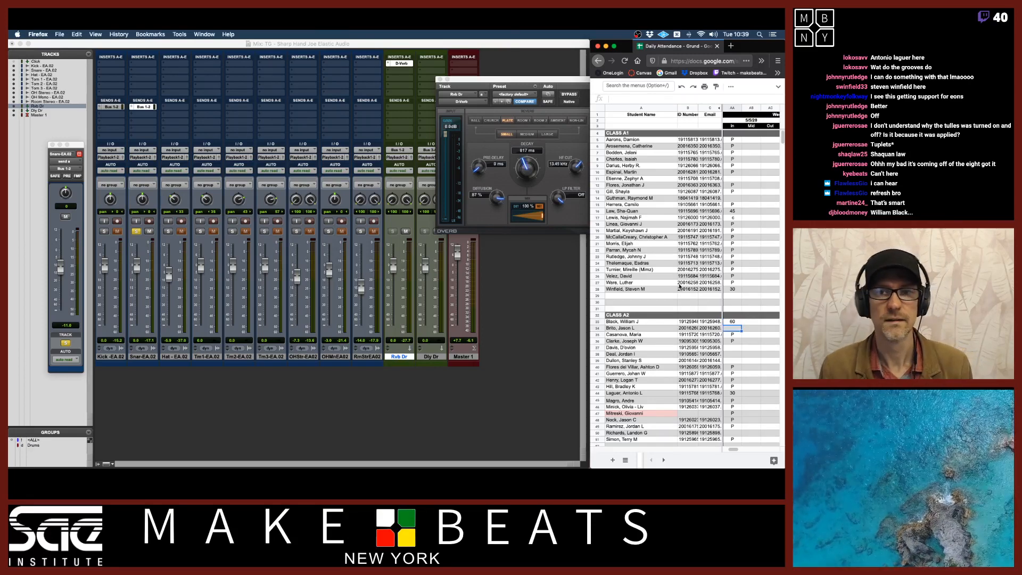
Back in Pro Tools, copy the snare's Bus 1-2 send across the hat and tom tracks and clear the snare solo
left_click(543, 49)
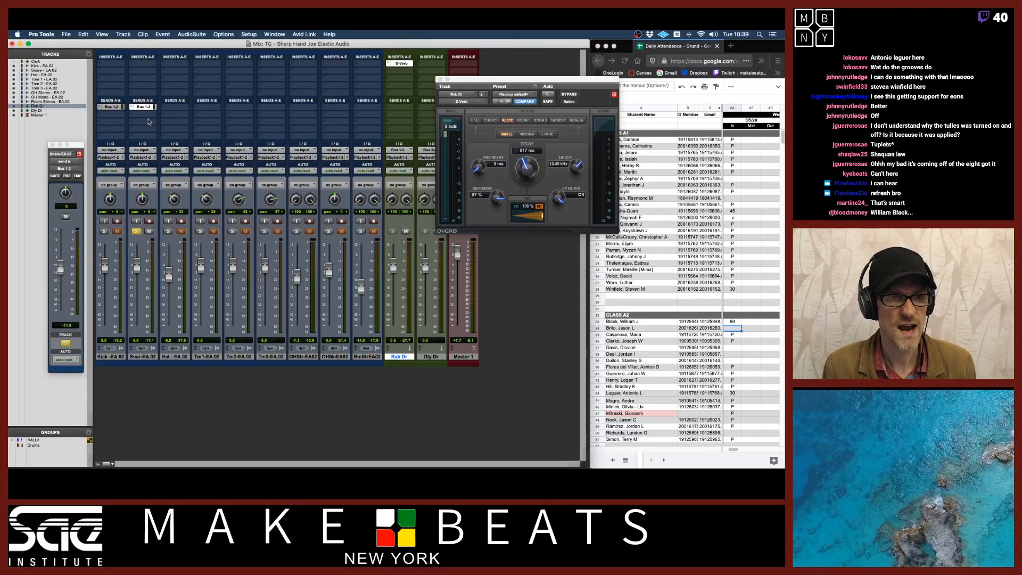
left_click_drag(145, 108, 302, 109)
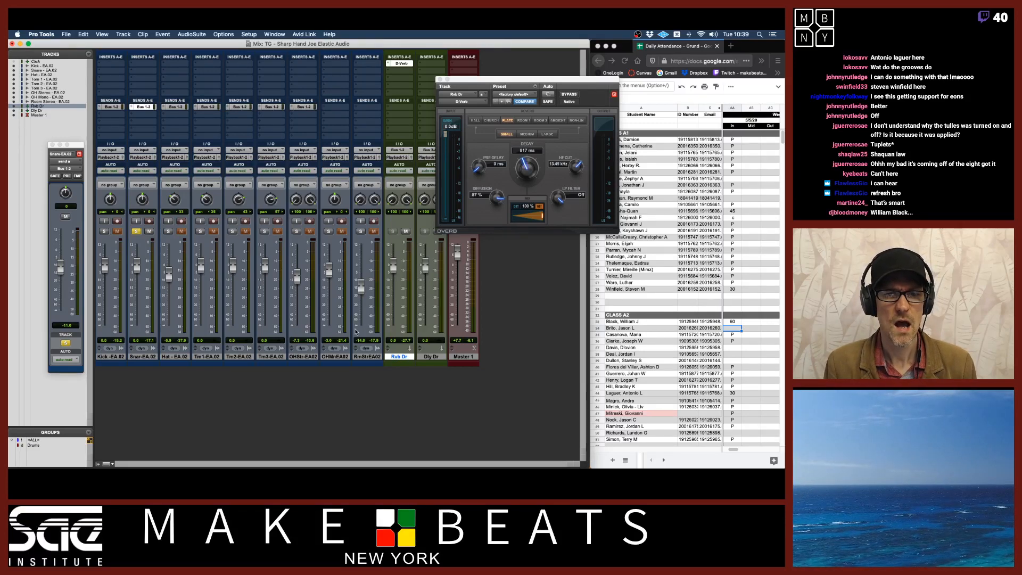
left_click(374, 232)
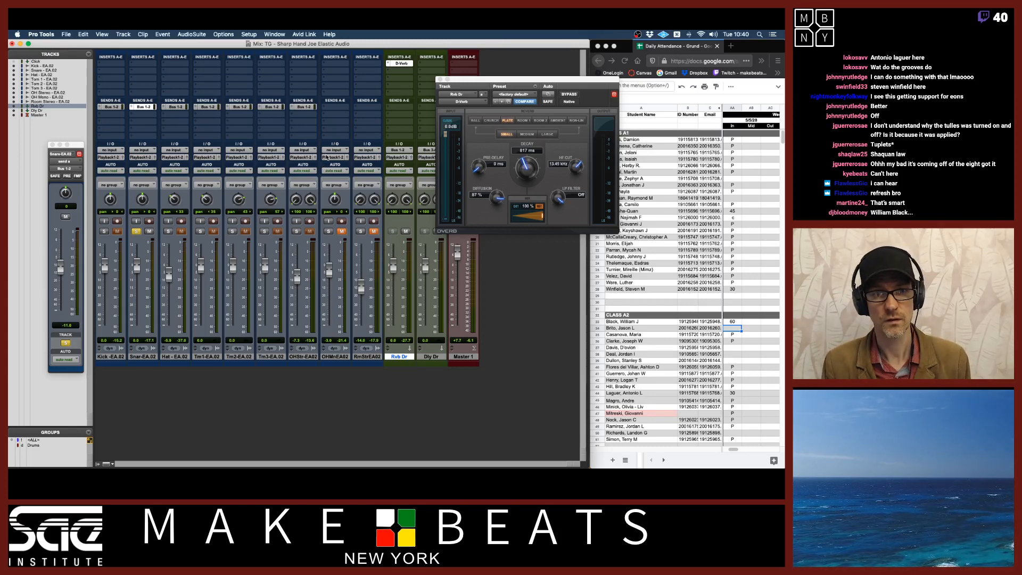
left_click(137, 231)
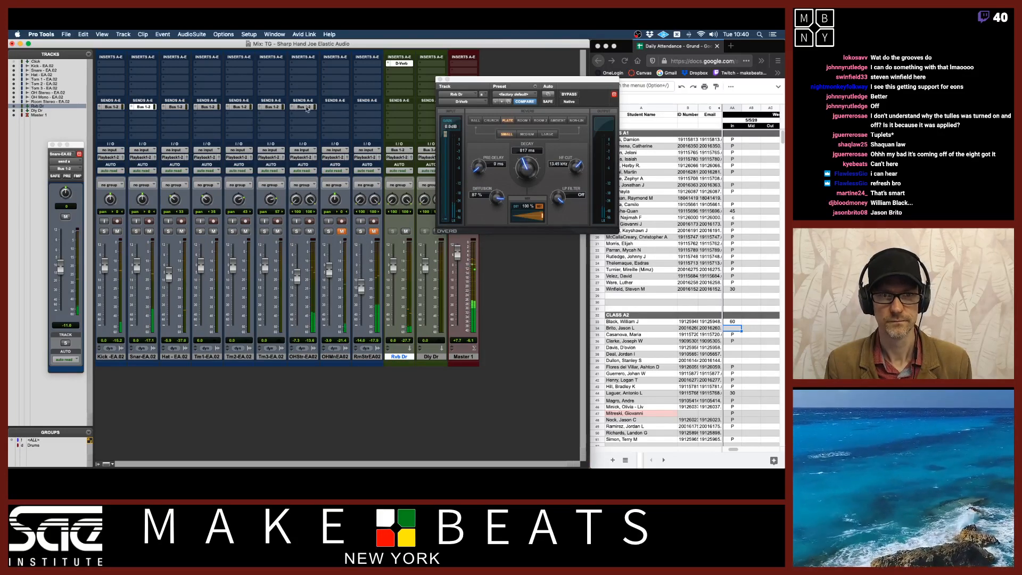
Open the stereo overhead track's Bus 1-2 send and raise its level to about -3.4 dB
left_click(305, 107)
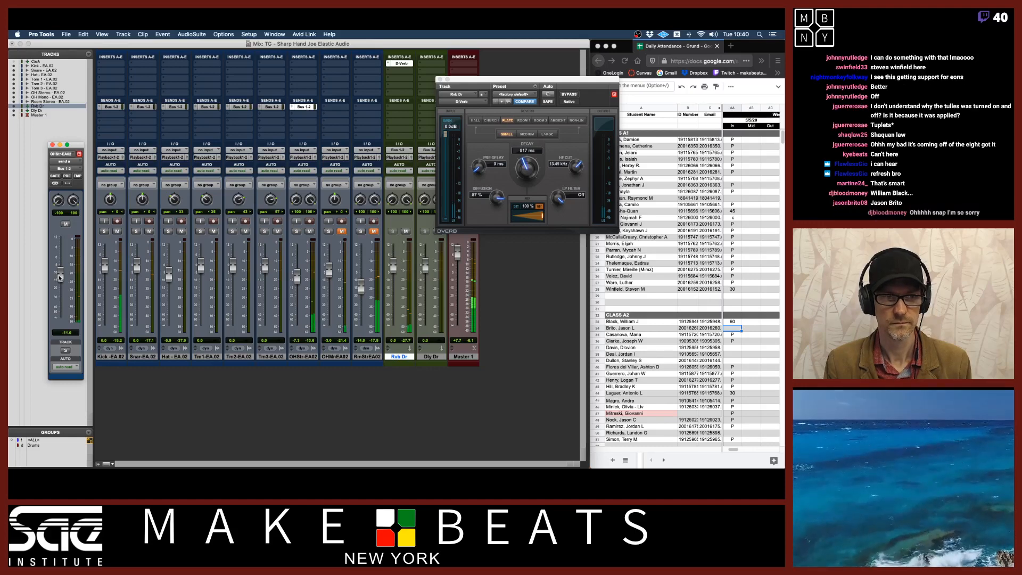
left_click_drag(61, 274, 61, 264)
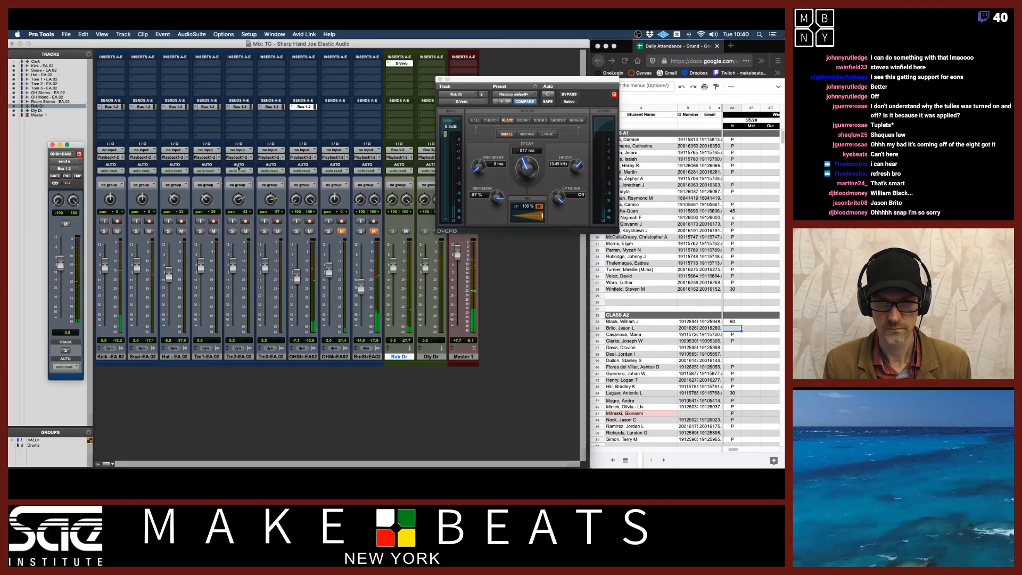
Switch to the attendance spreadsheet and enter 60 in another student's attendance cell
left_click(428, 46)
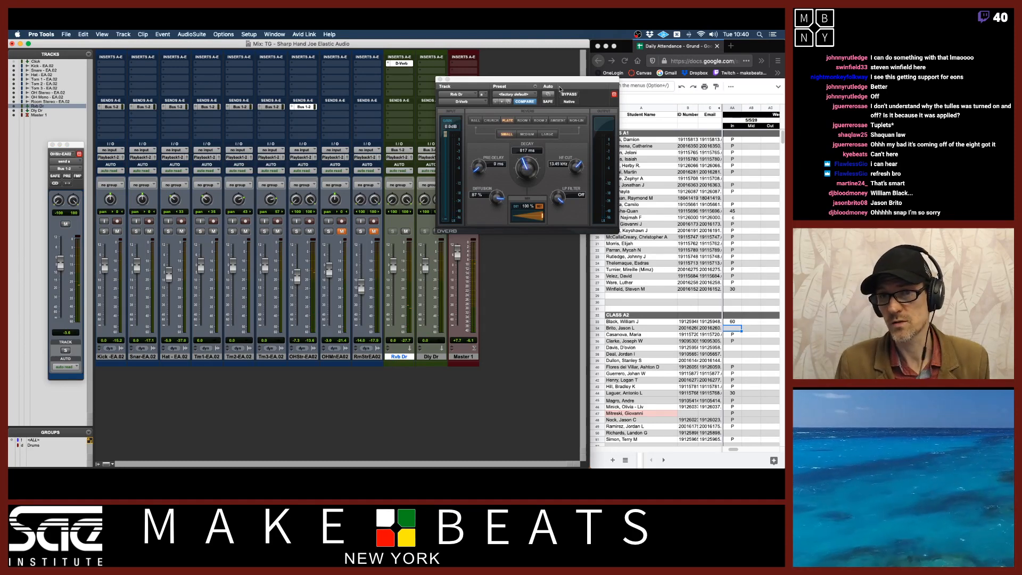
left_click_drag(558, 80, 532, 79)
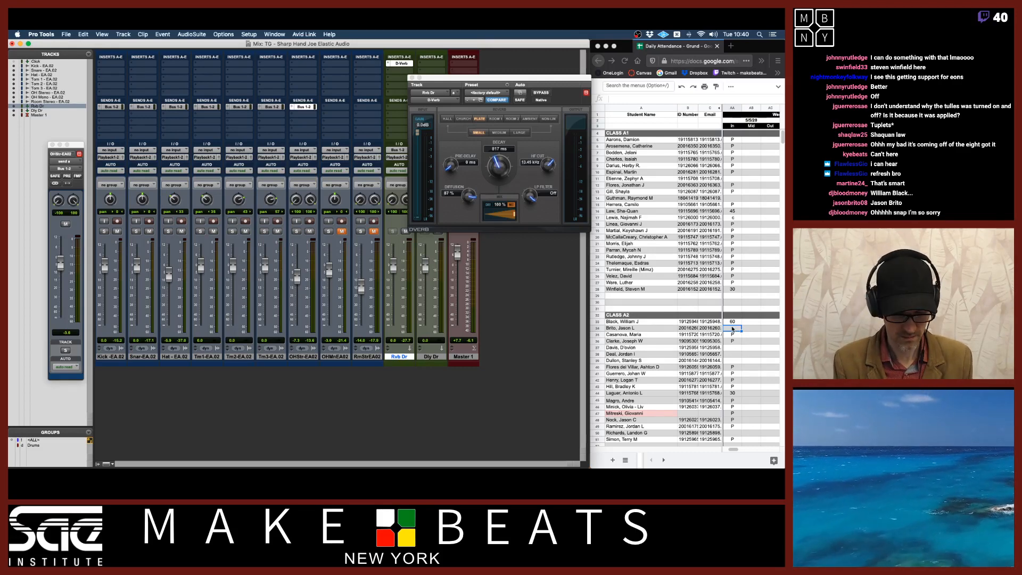
left_click(732, 329)
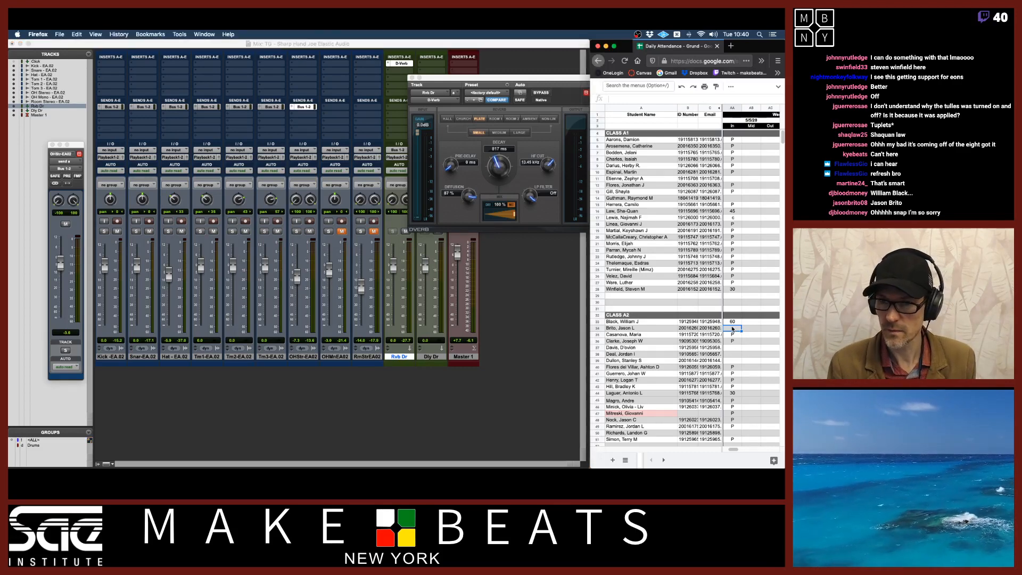
type("60")
key("Return")
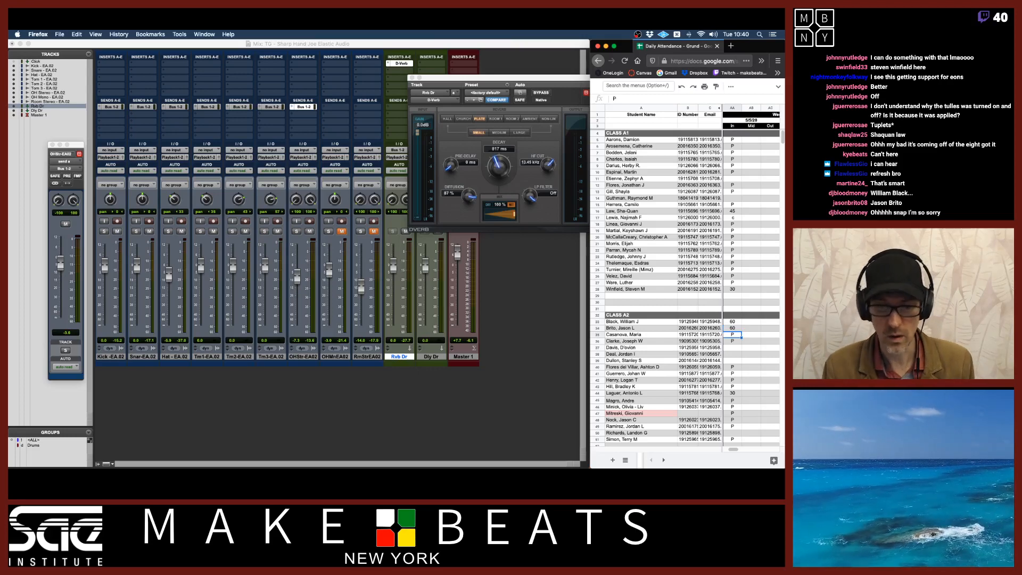
Back in Pro Tools, pull the reverb return's fader down slightly
left_click(489, 344)
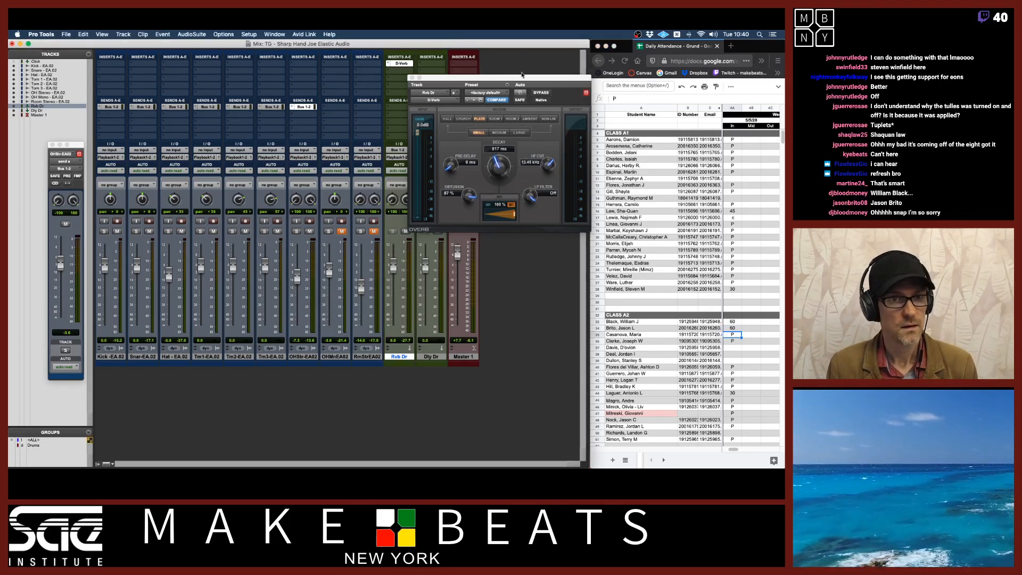
left_click_drag(458, 78, 489, 75)
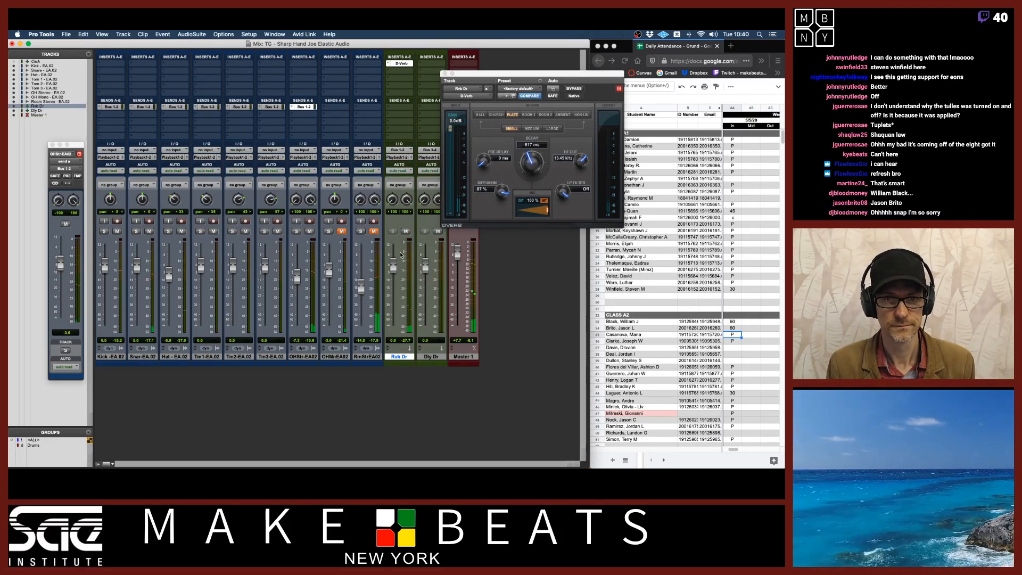
mouse_move(393, 264)
left_mouse_down()
mouse_move(395, 256)
mouse_move(396, 270)
left_mouse_up()
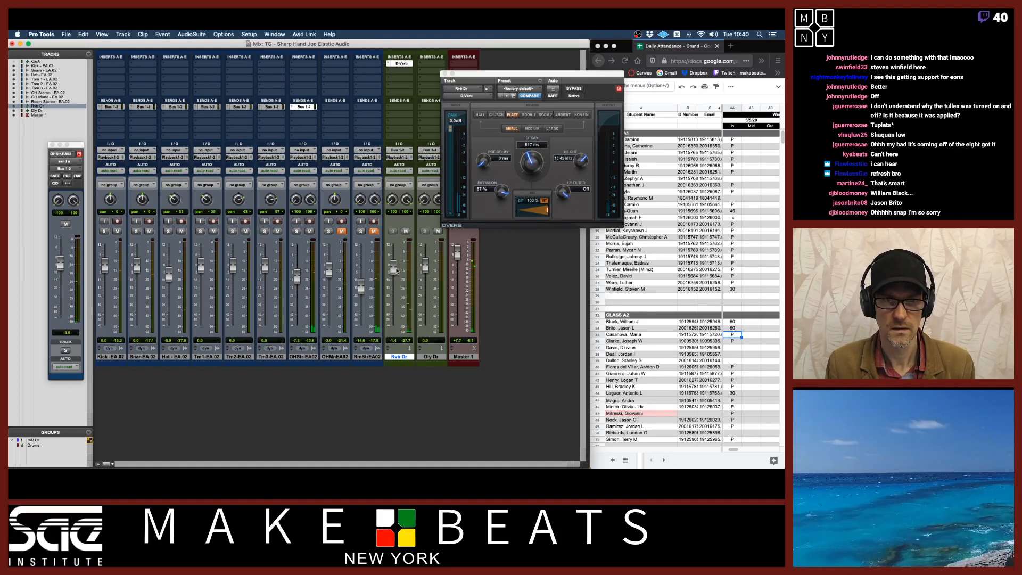
left_click(396, 271, "alt")
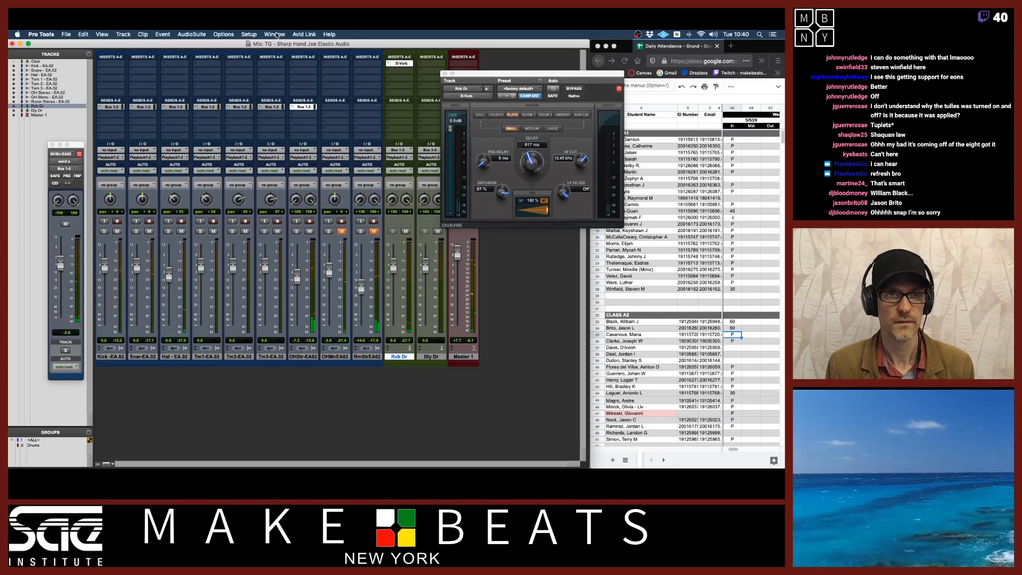
Open the Playback Engine settings and close them without changes
left_click(249, 34)
left_click(266, 53)
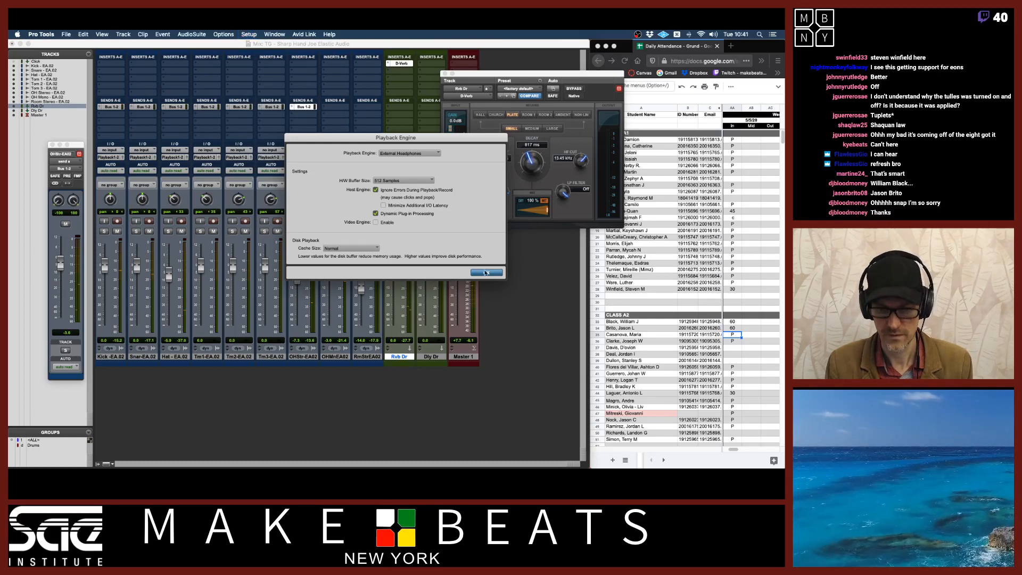
left_click(486, 272)
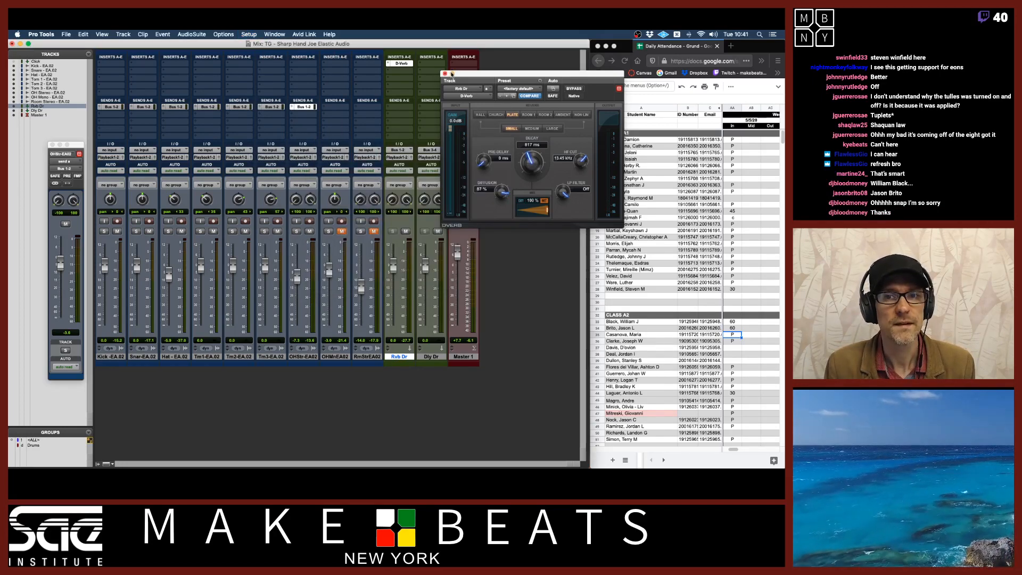
Solo the reverb return together with the mono overhead track to audition the reverb
left_click_drag(456, 76, 497, 70)
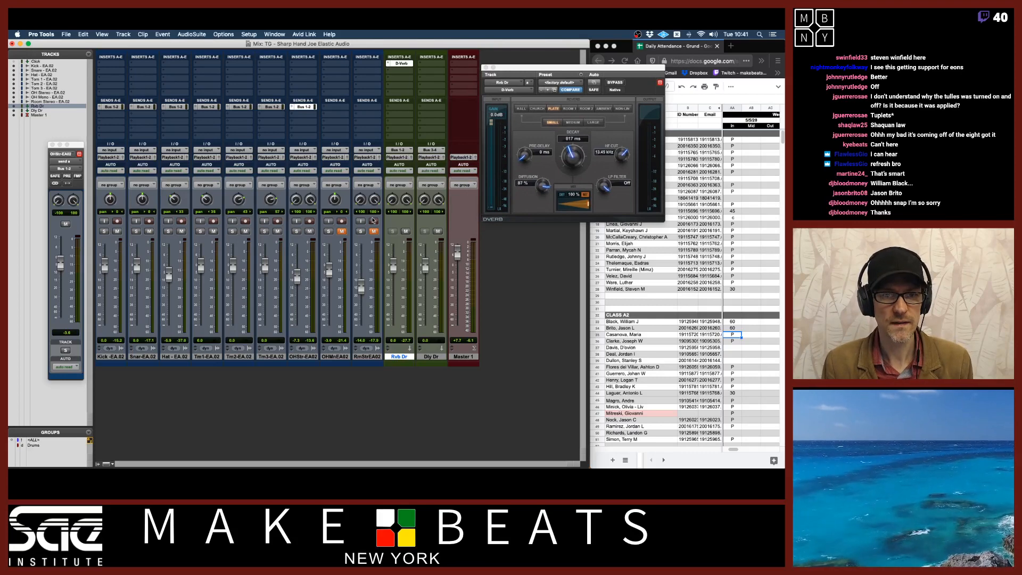
left_click(406, 231)
left_click(342, 231)
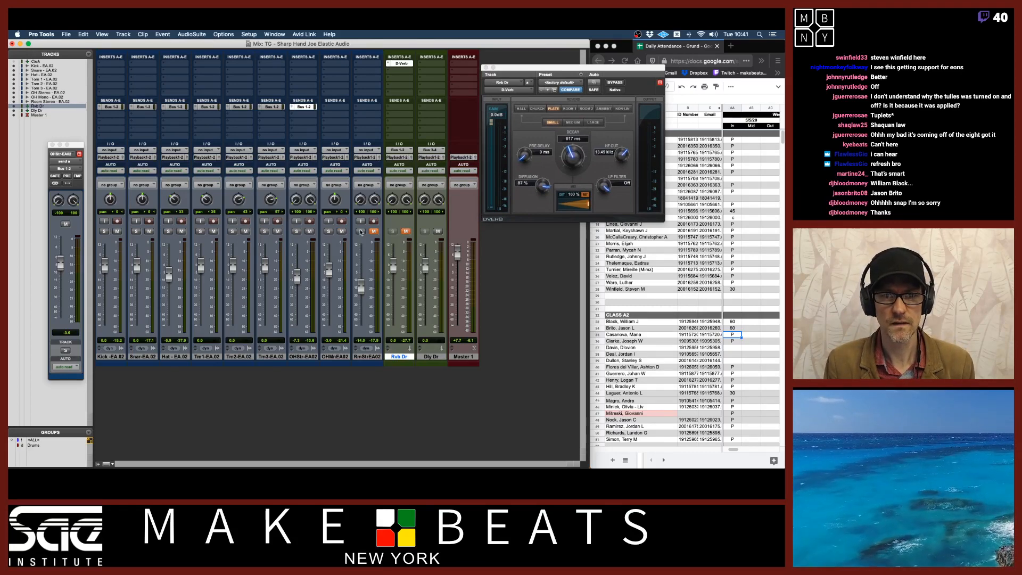
left_click(376, 232)
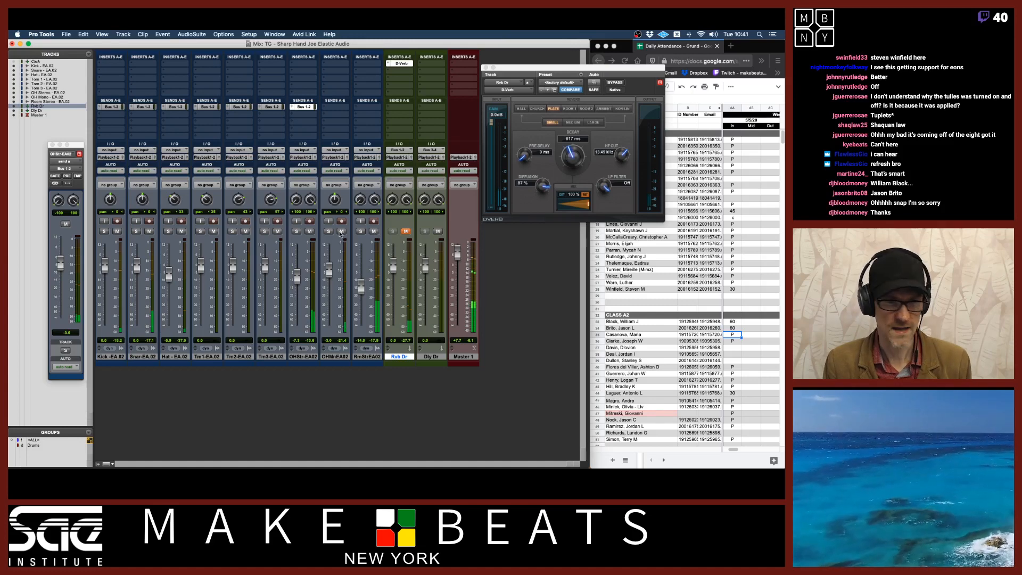
left_click(374, 232)
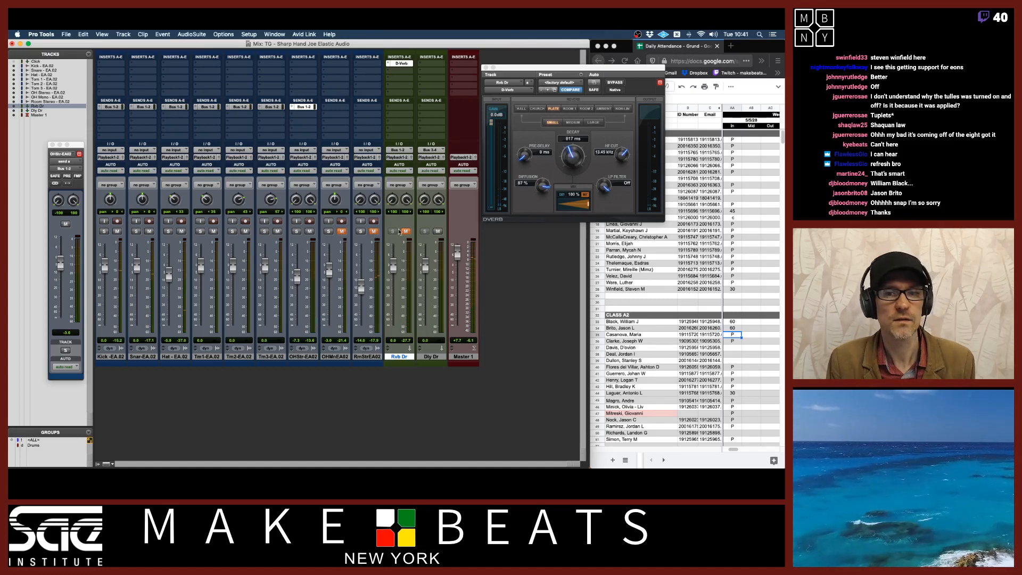
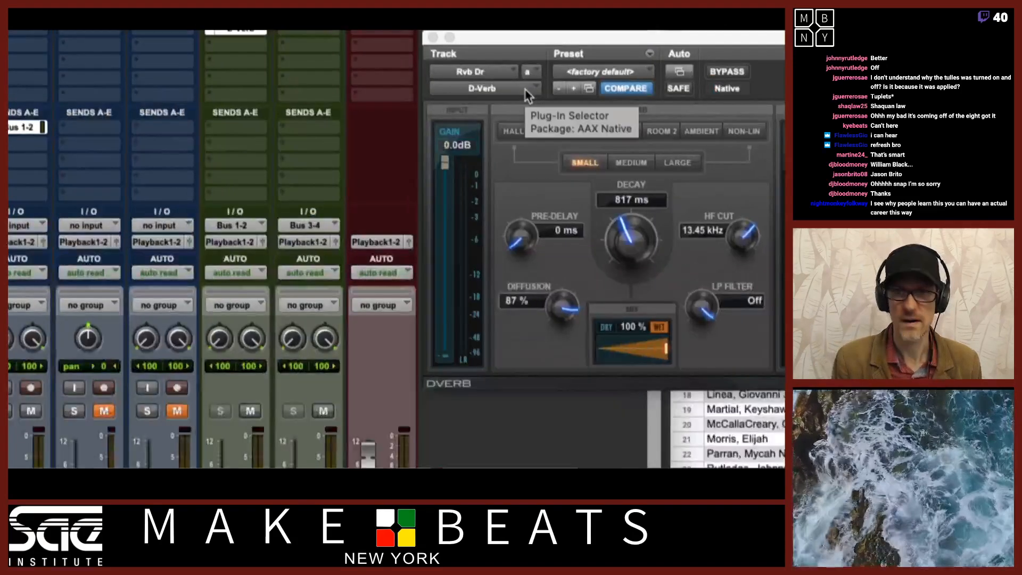
Replace the D-Verb on the reverb return's insert with the Little Plate (stereo) plug-in
left_click(527, 91)
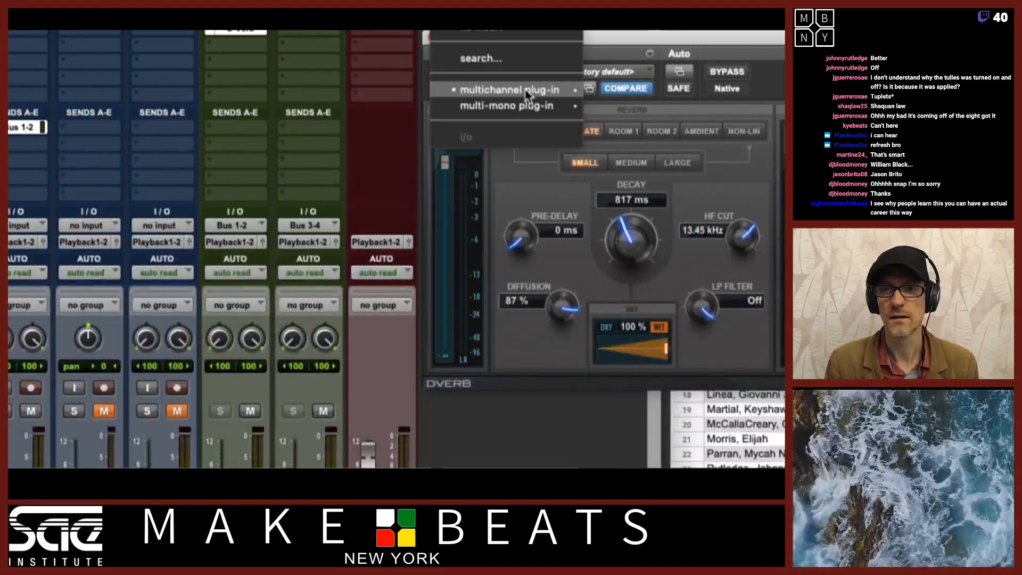
mouse_move(519, 90)
mouse_move(711, 144)
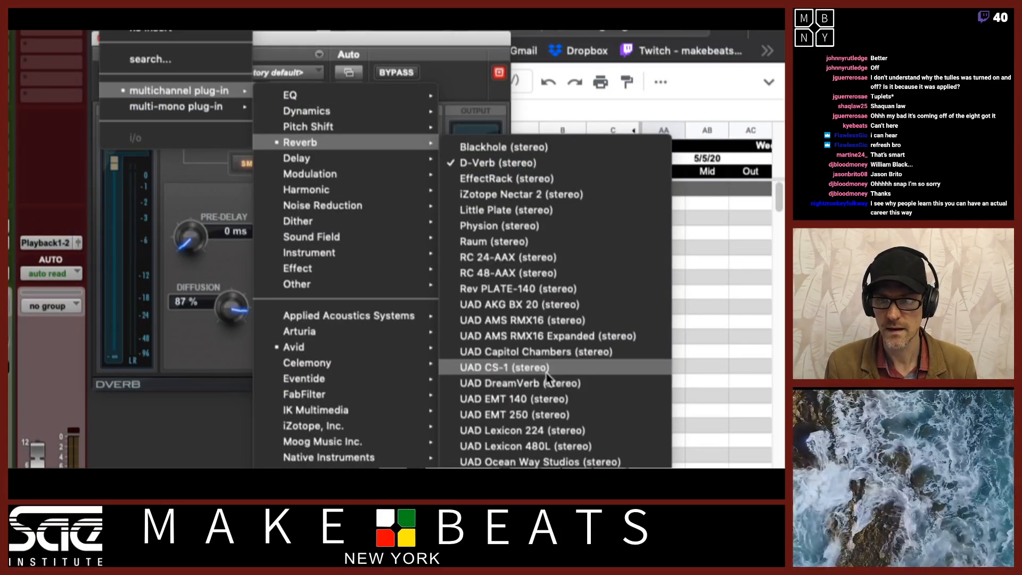
left_click(529, 212)
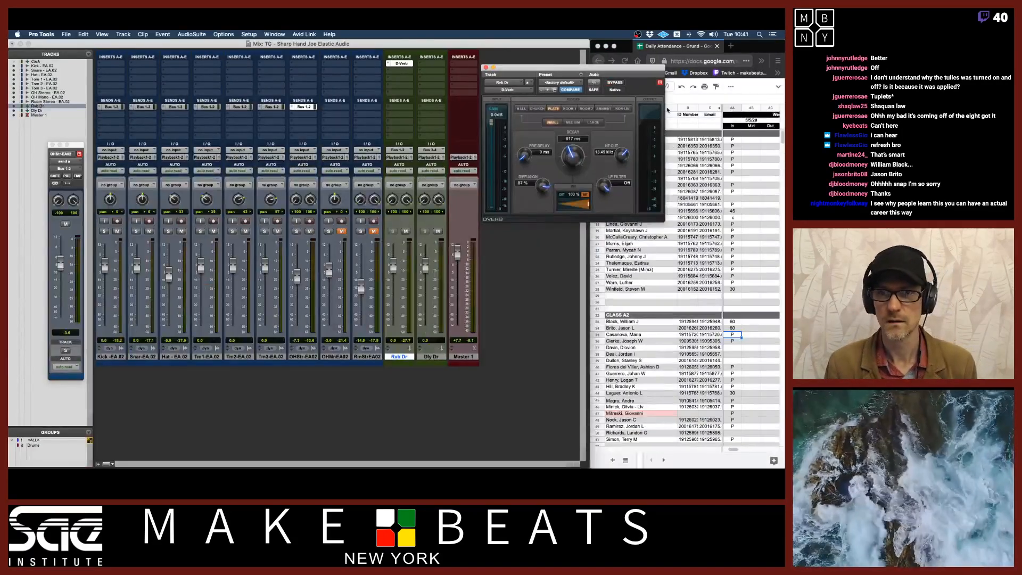
Load Little Plate's Thin Shorty preset from the 02 Drums presets
left_click_drag(664, 70, 628, 92)
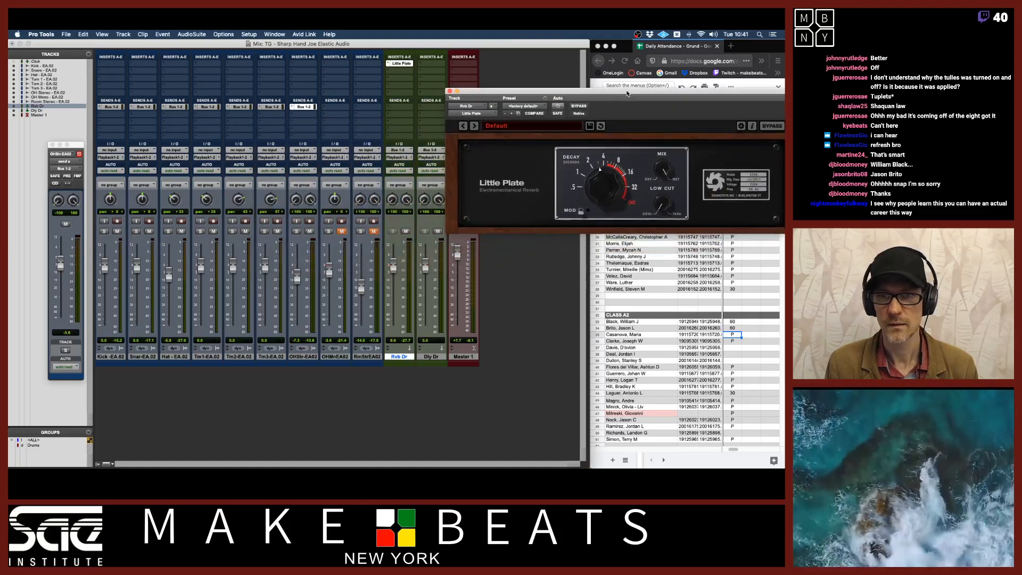
left_click(496, 127)
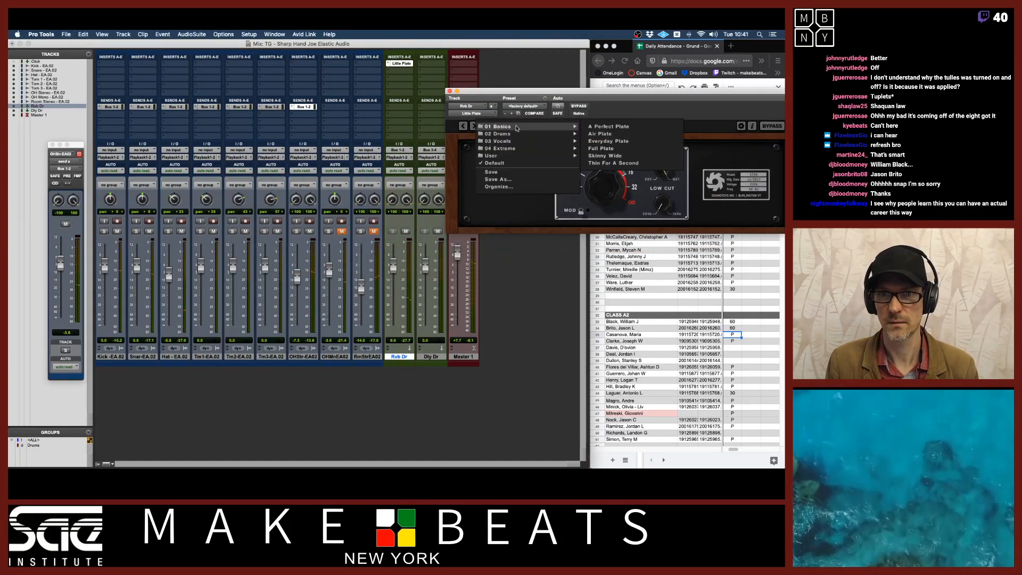
mouse_move(506, 133)
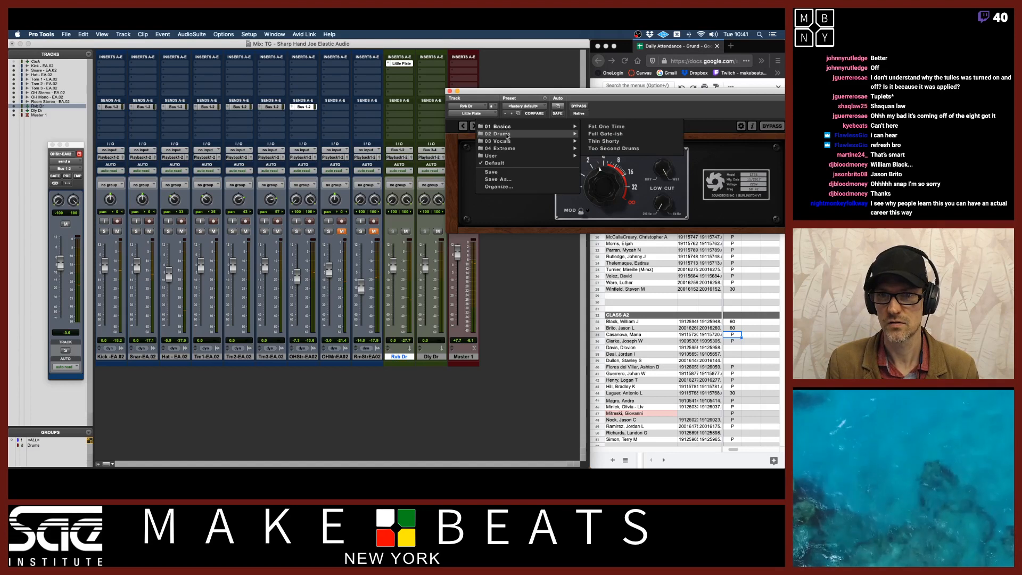
left_click(615, 141)
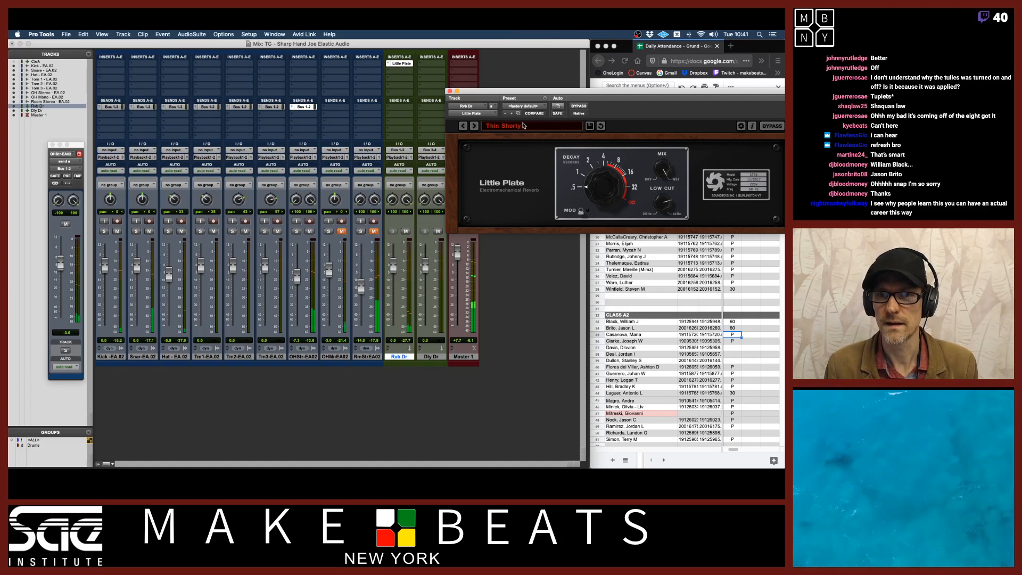
Step backward and forward through the Little Plate drum and vocal presets to audition them
left_click(462, 126)
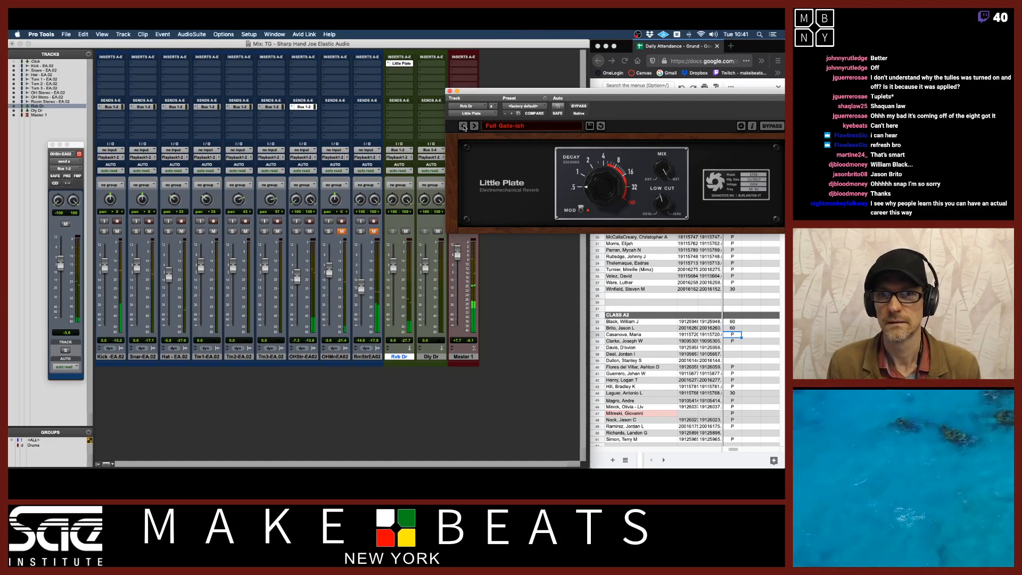
left_click(462, 126)
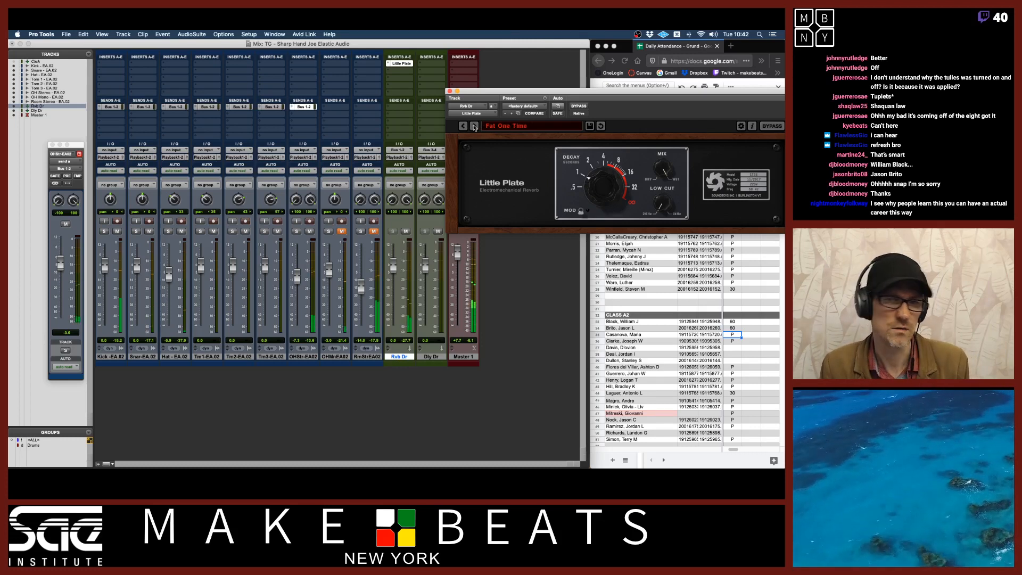
left_click(474, 126)
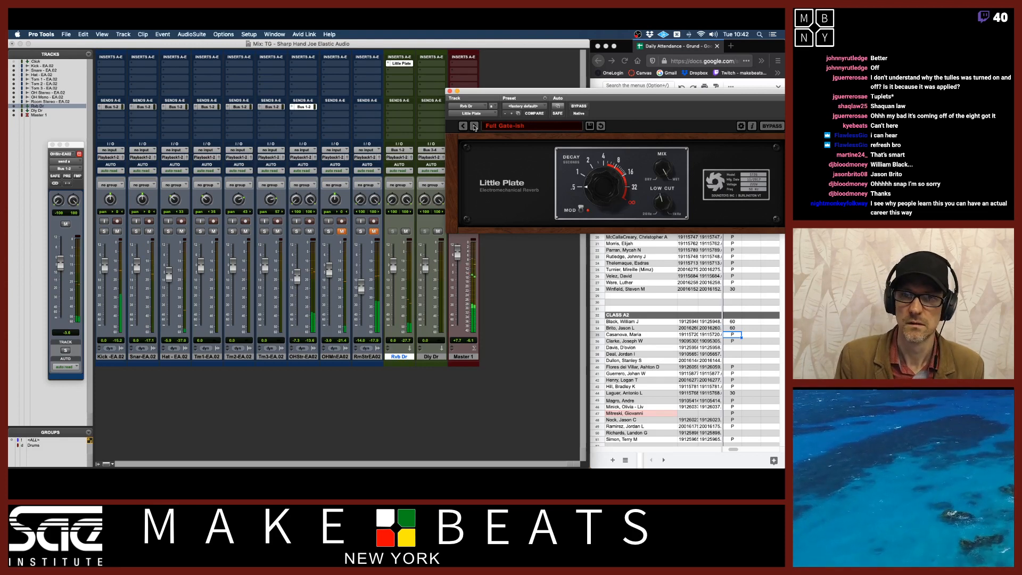
left_click(474, 127)
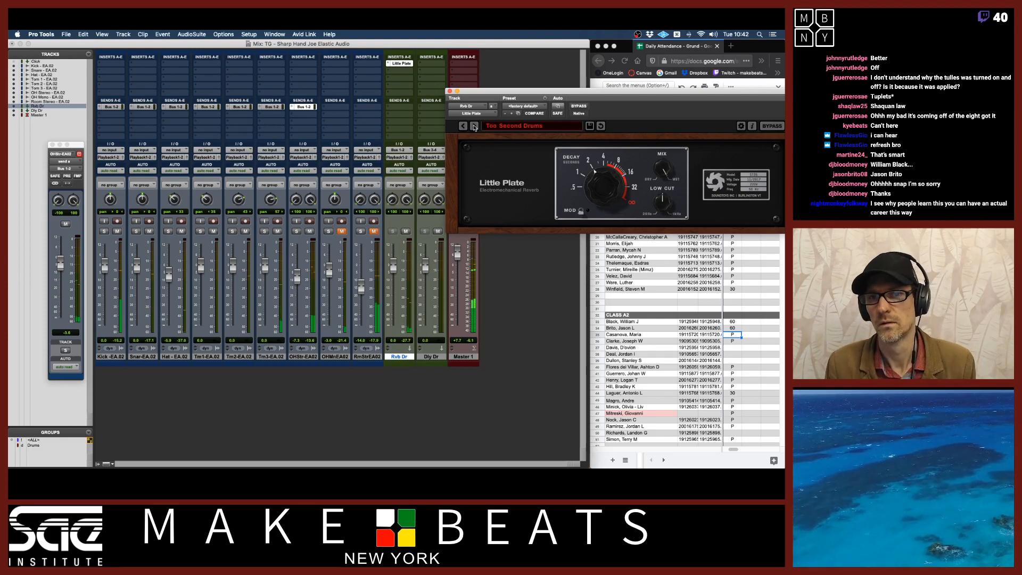
left_click(474, 127)
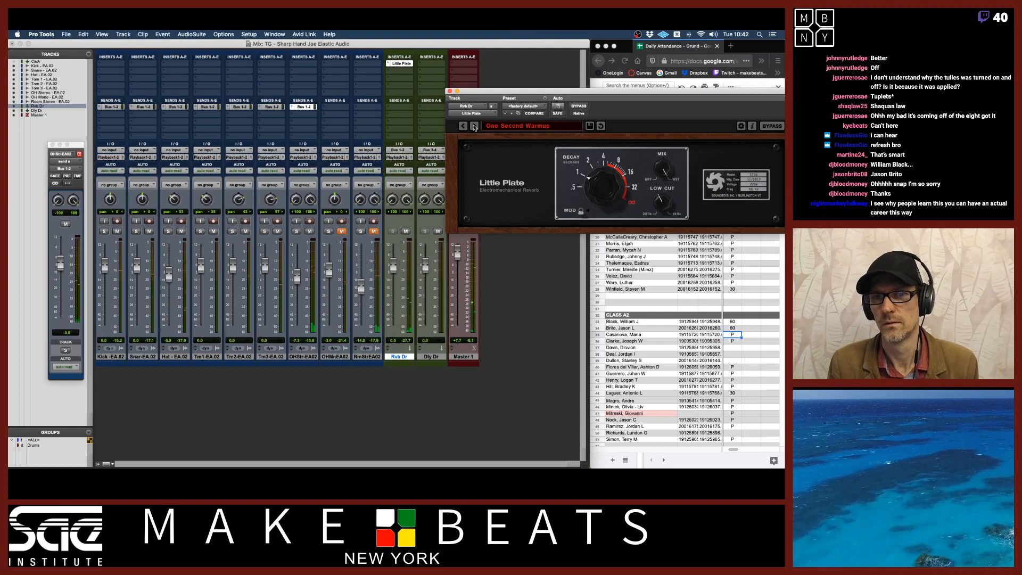
left_click(474, 127)
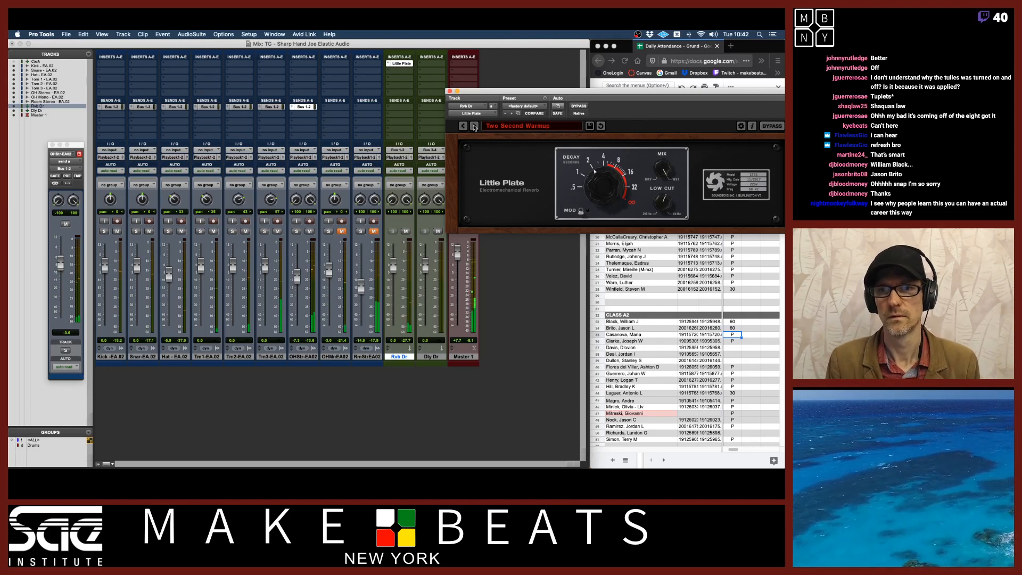
left_click(474, 126)
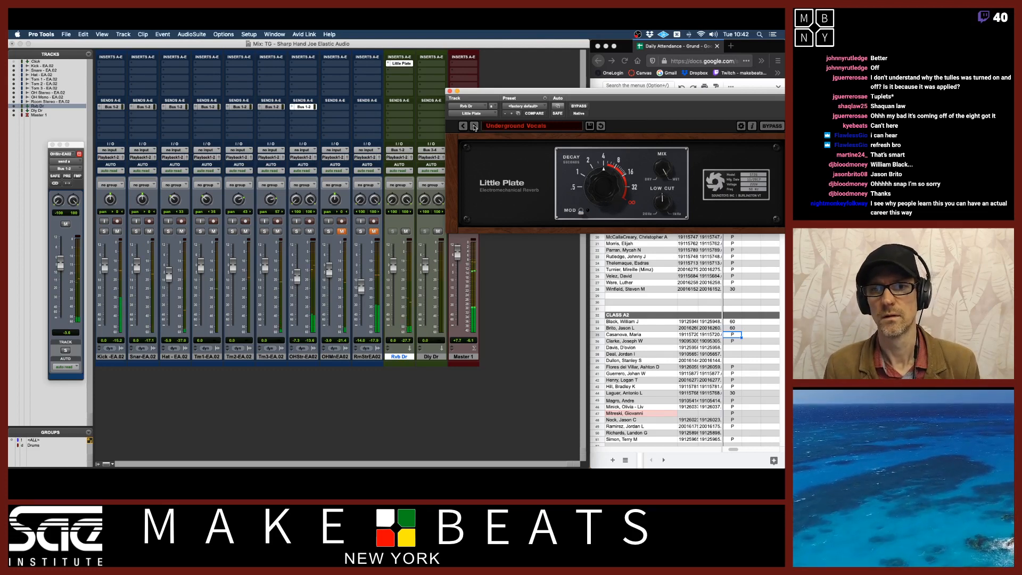
Load the A Perfect Plate preset and step forward through the Basics presets to Full Plate
left_click(509, 127)
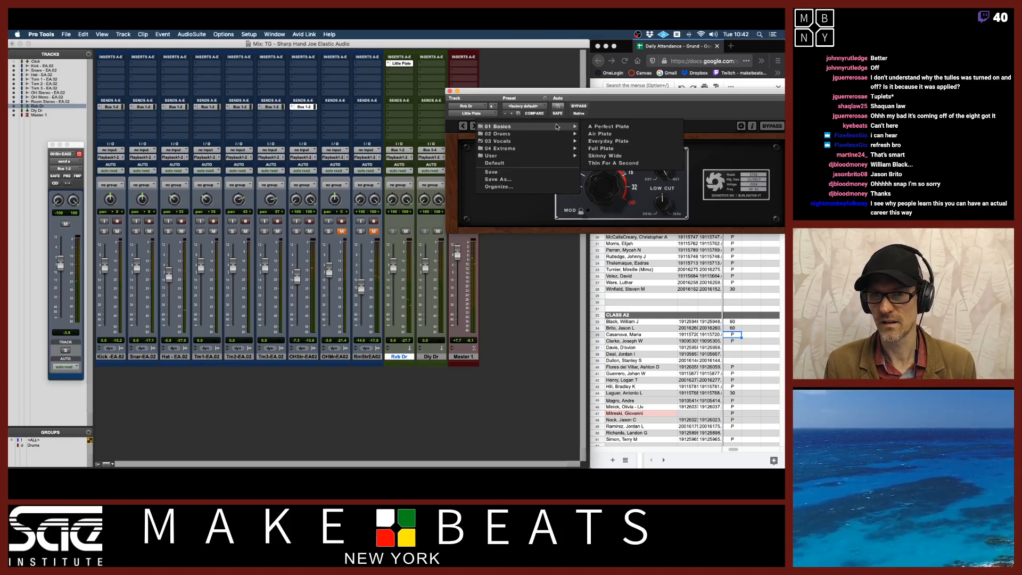
left_click(591, 127)
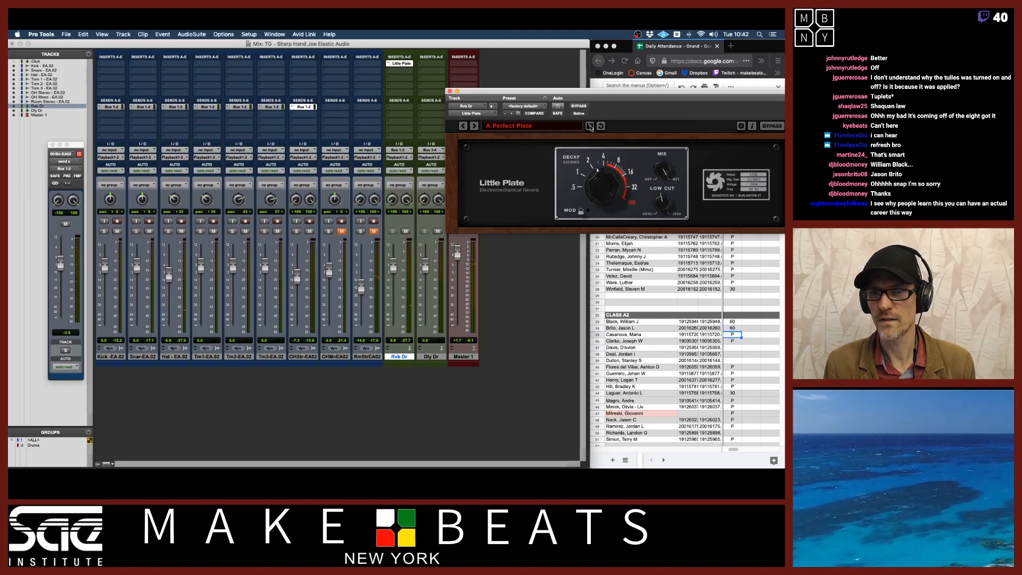
left_click(474, 126)
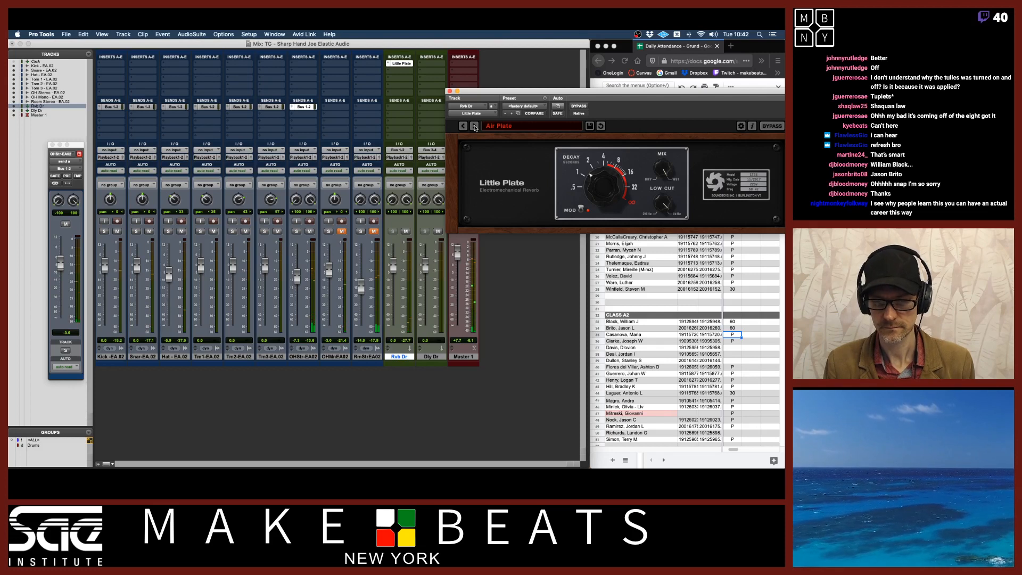
left_click(475, 127)
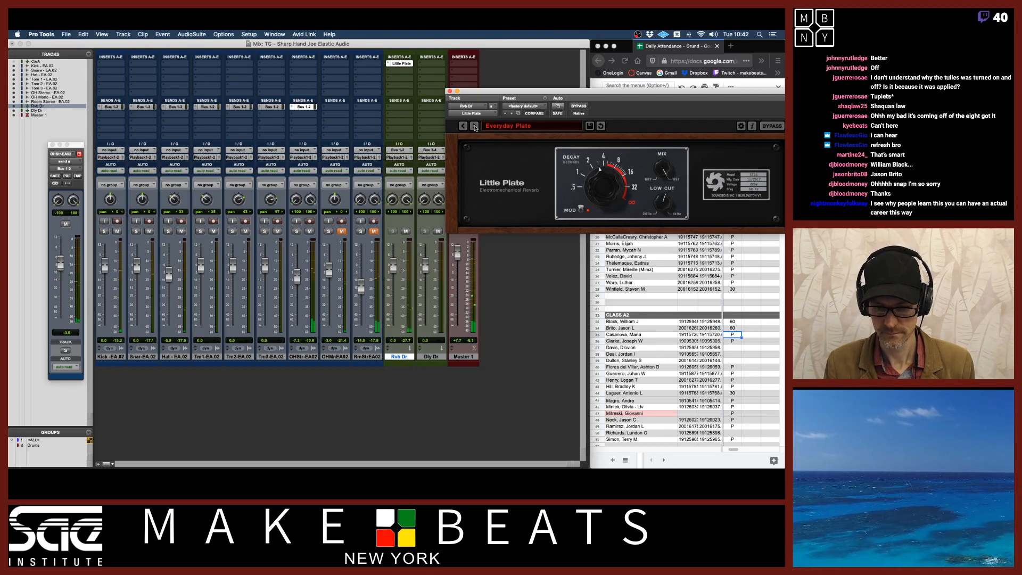
left_click(474, 126)
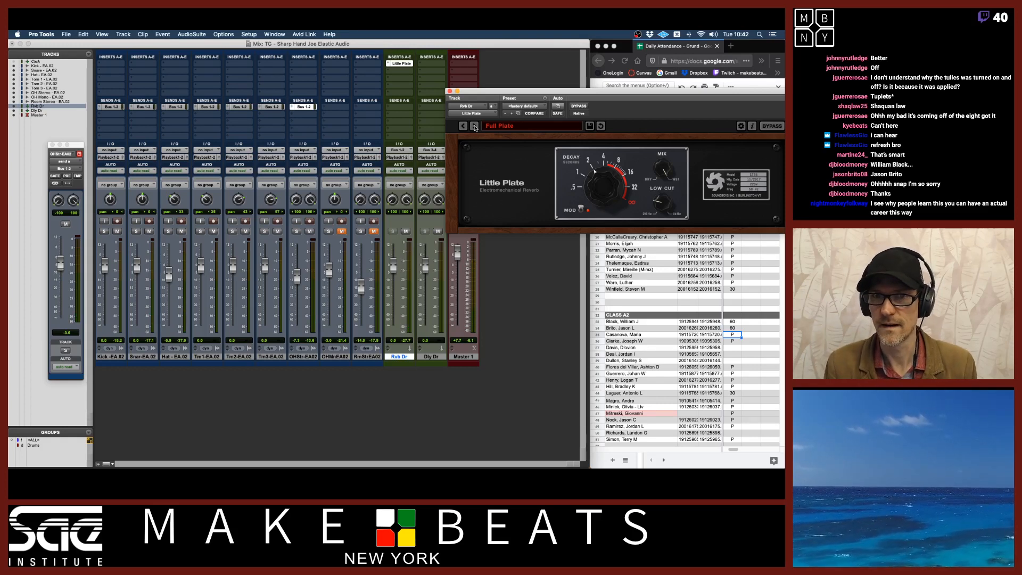
mouse_move(495, 93)
left_mouse_down()
mouse_move(467, 91)
mouse_move(493, 93)
left_mouse_up()
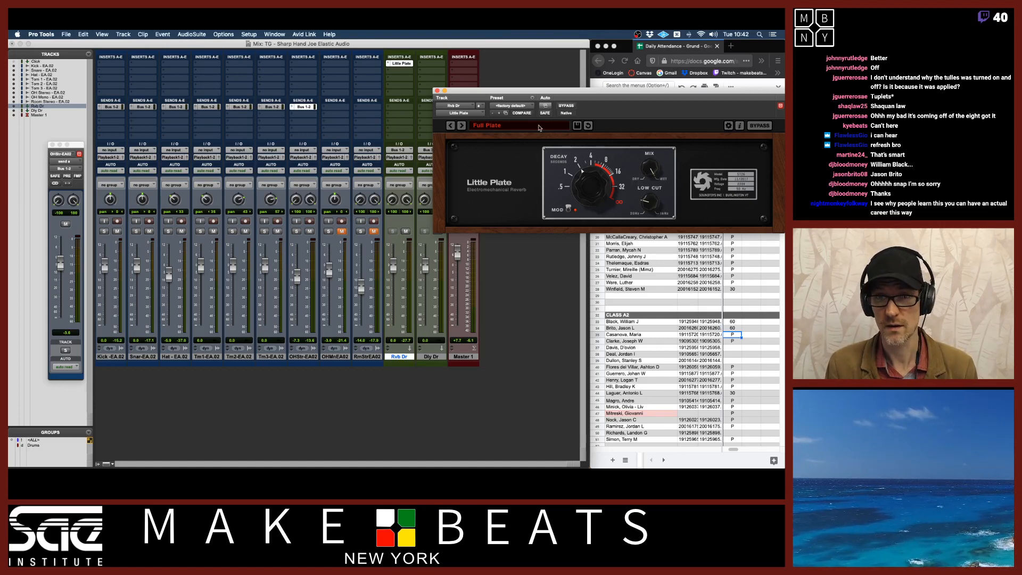
left_click(491, 127)
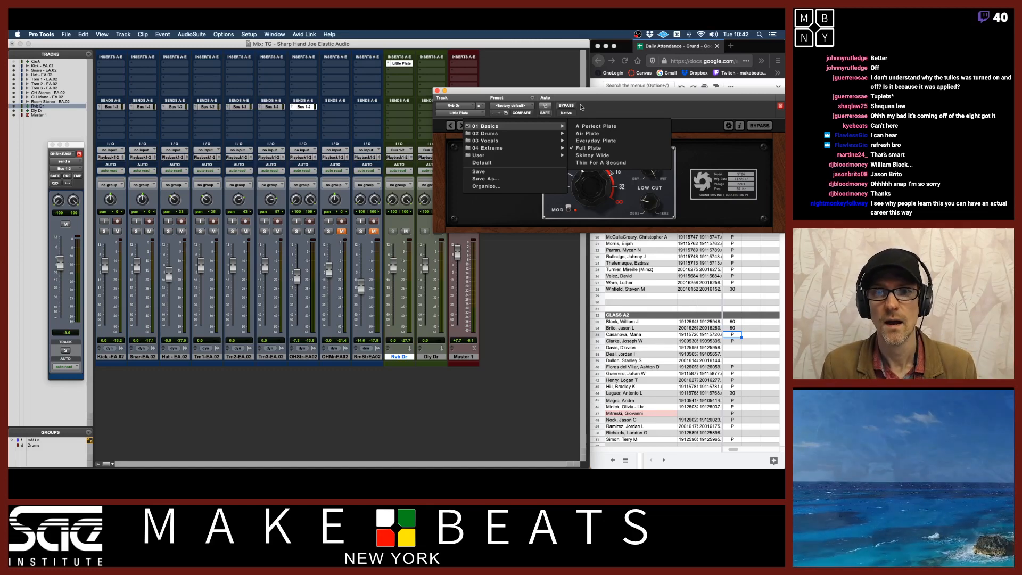
left_click(459, 113)
left_click(459, 113)
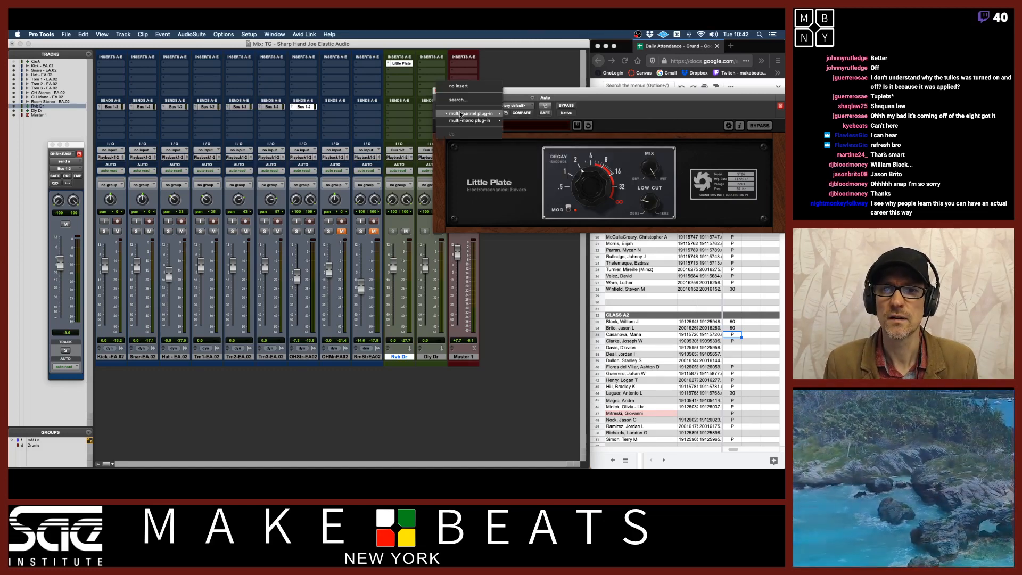
mouse_move(461, 114)
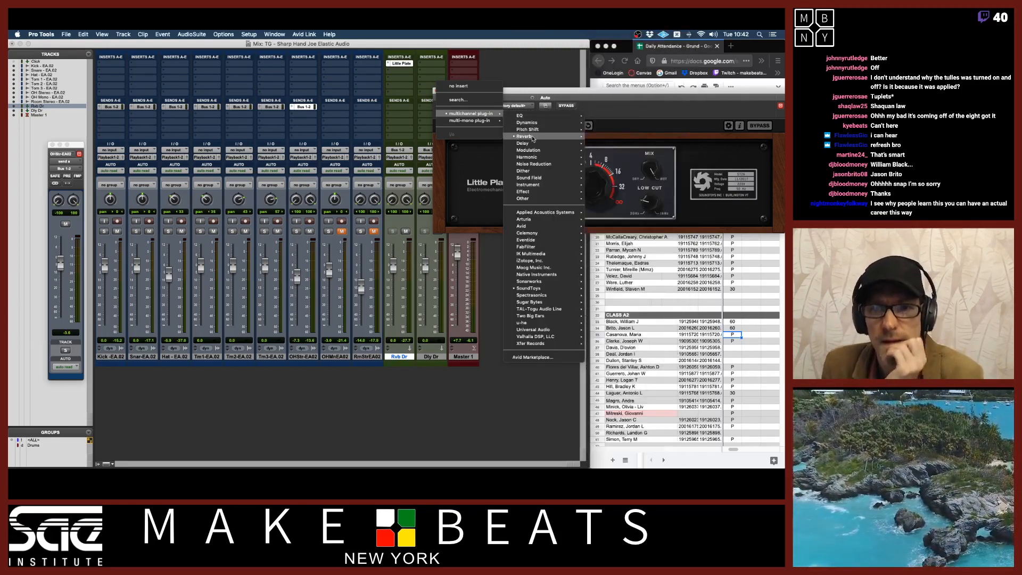
mouse_move(533, 139)
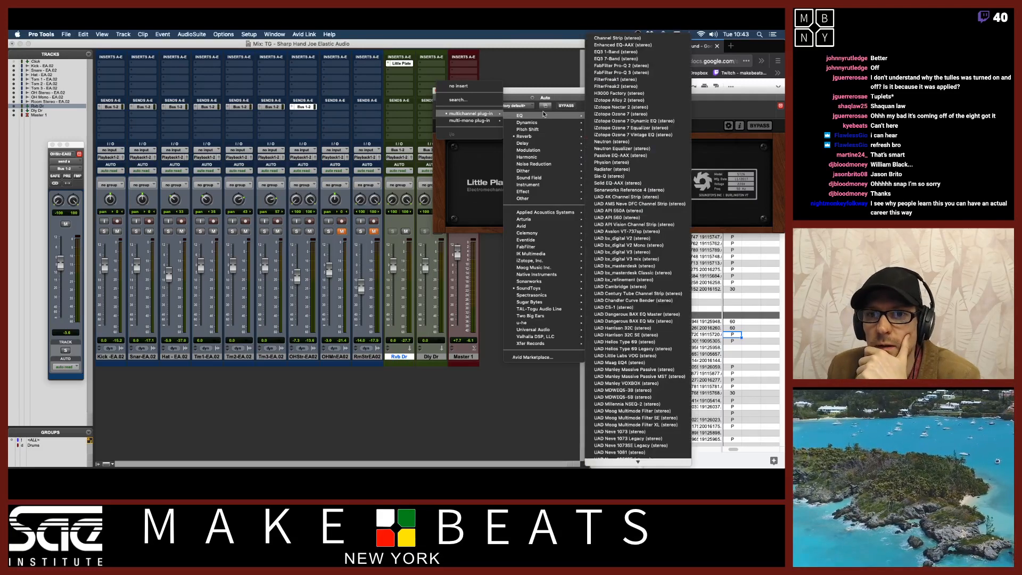
left_click(550, 55)
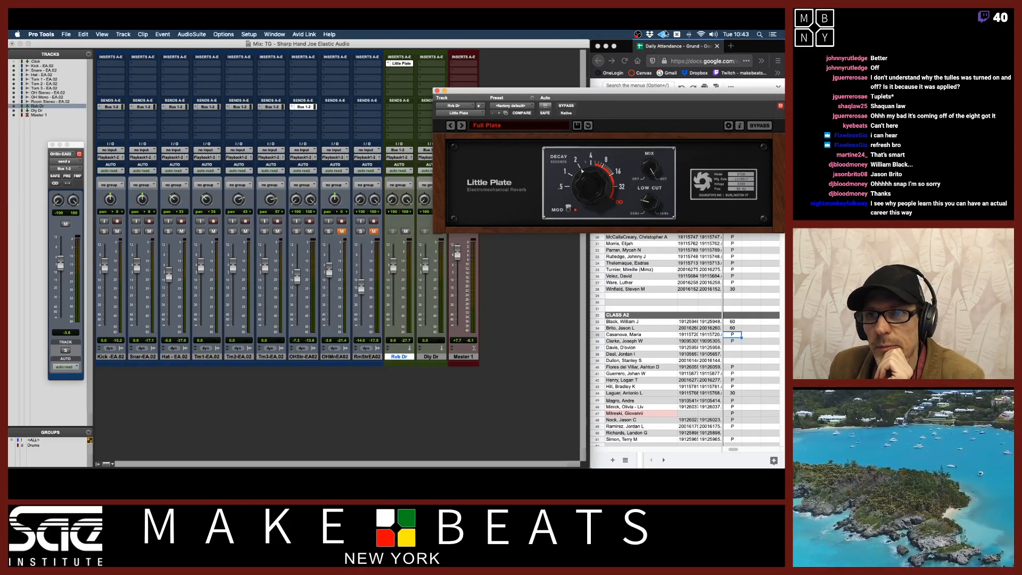
Open the UAD Meter & Control Panel and move it to the corner of the screen
left_click(664, 34)
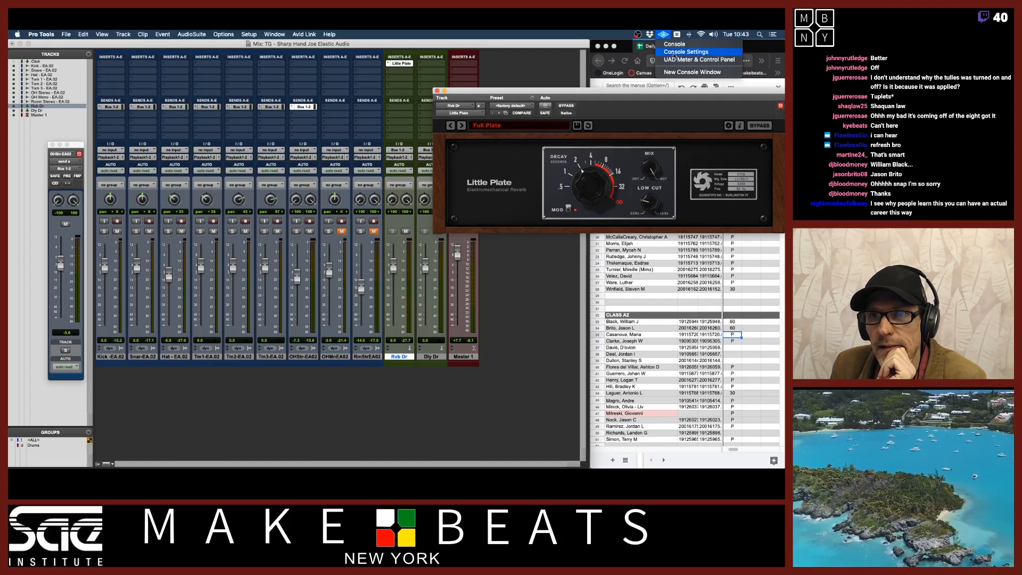
left_click(674, 60)
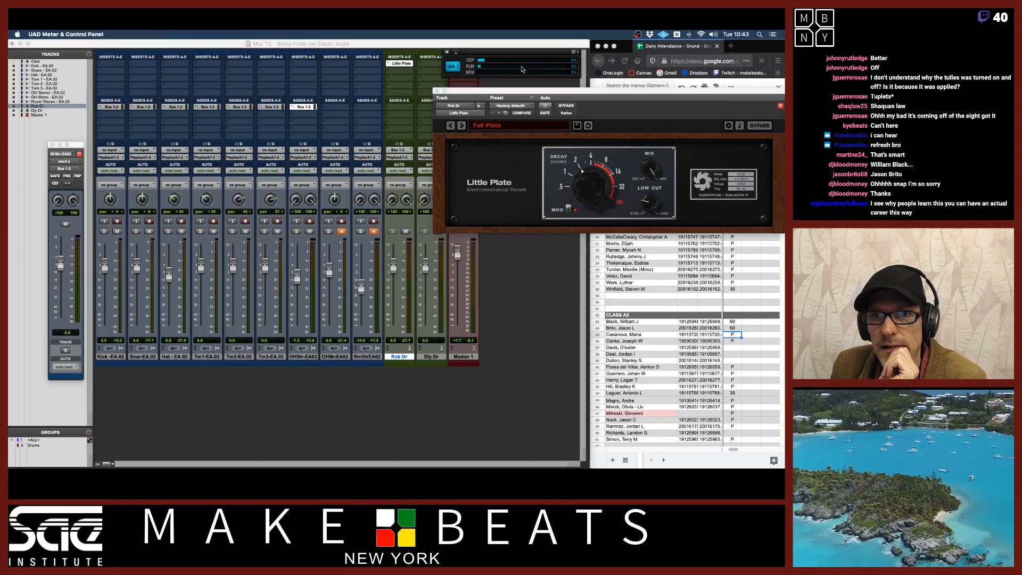
left_click_drag(547, 50, 692, 40)
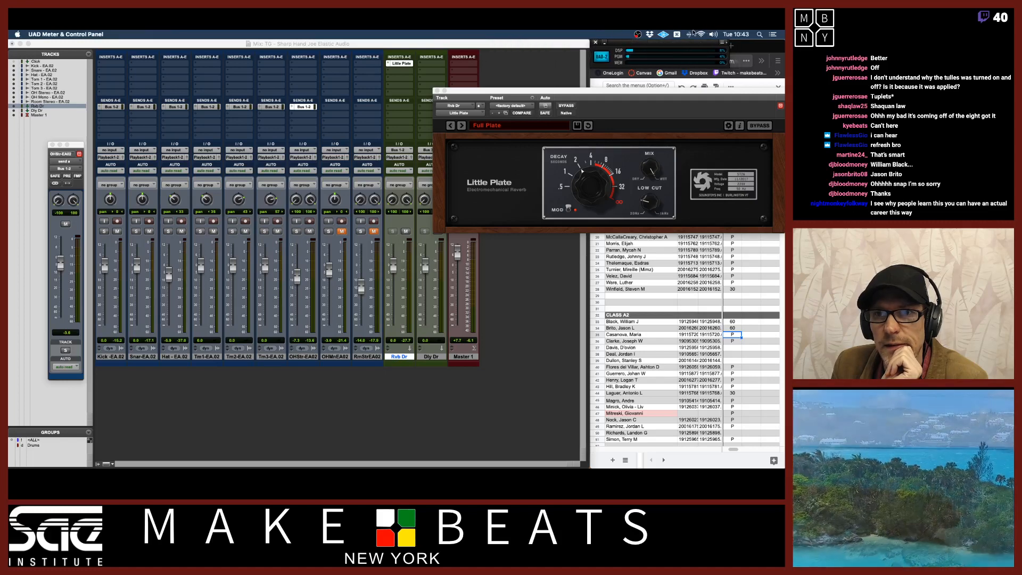
left_click(537, 47)
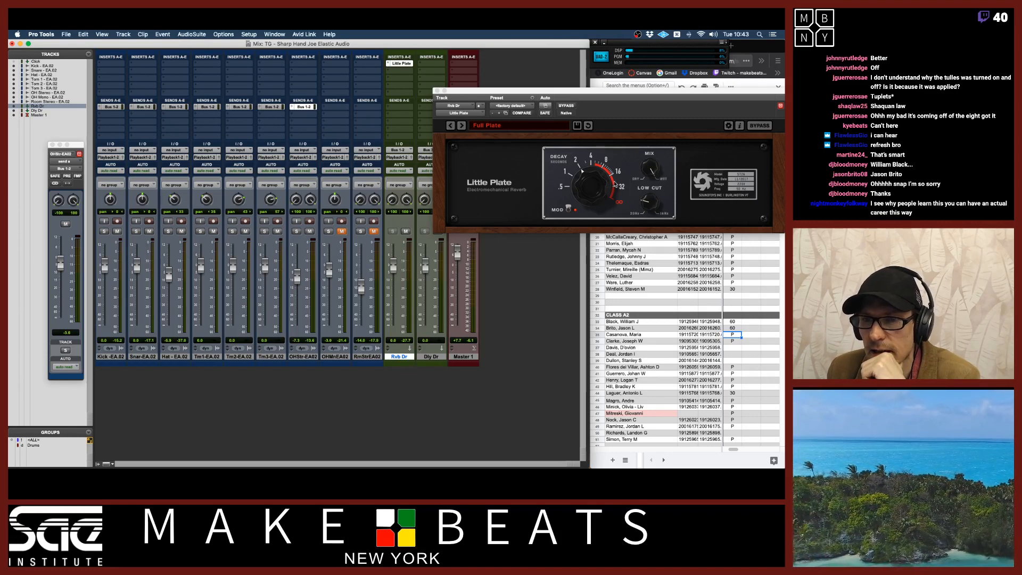
Replace Little Plate on the reverb return with the UAD Ocean Way Studios (stereo) plug-in
left_click(480, 113)
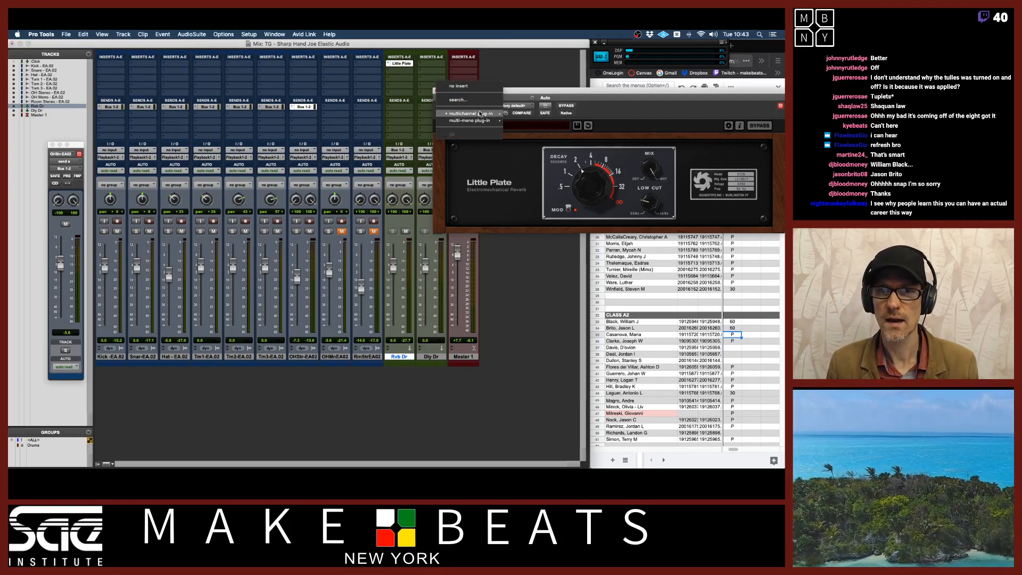
mouse_move(481, 113)
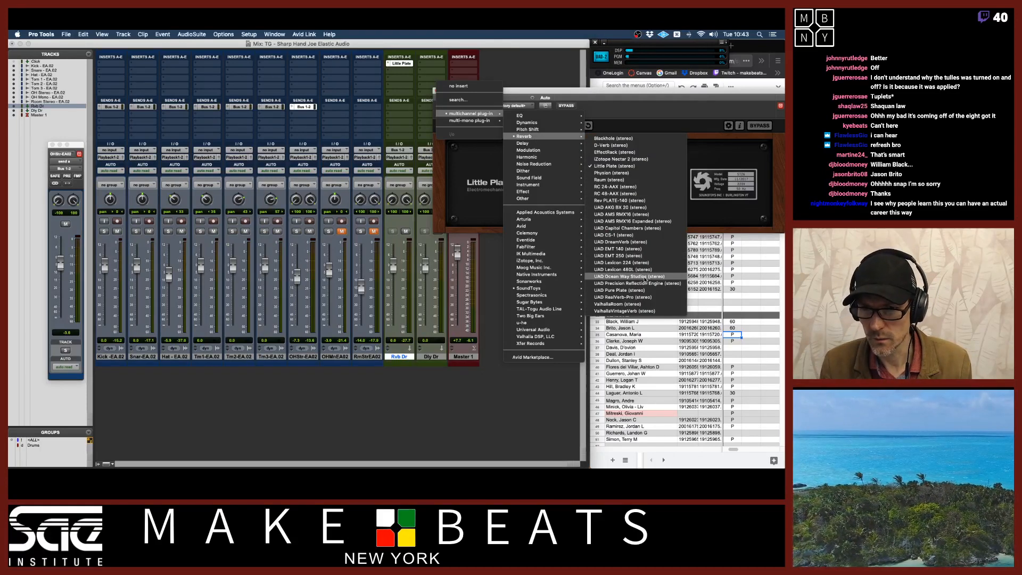
left_click(644, 279)
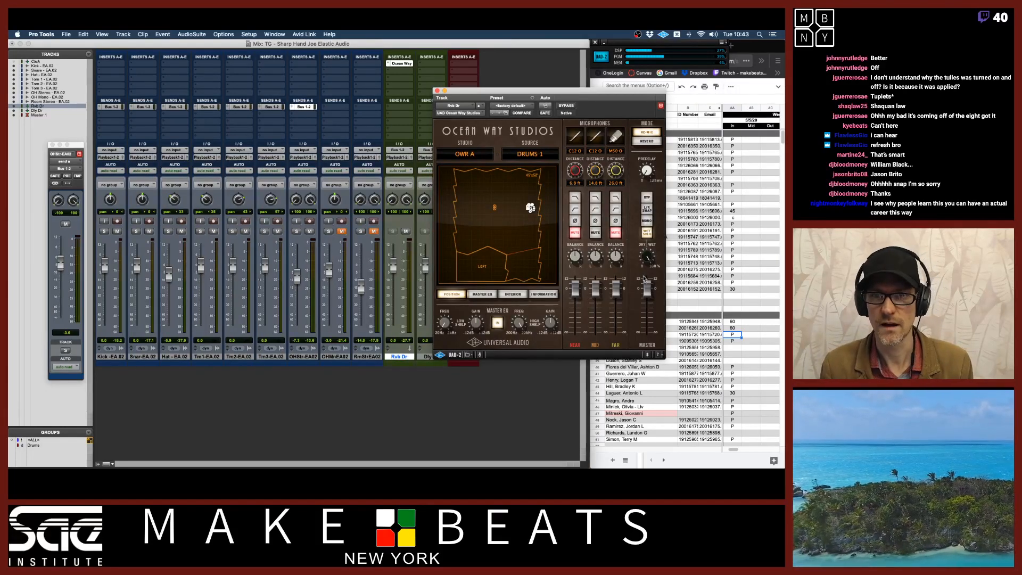
Load the Ocean Way Studios preset RE-MIC OWB Drums 1
left_click(499, 113)
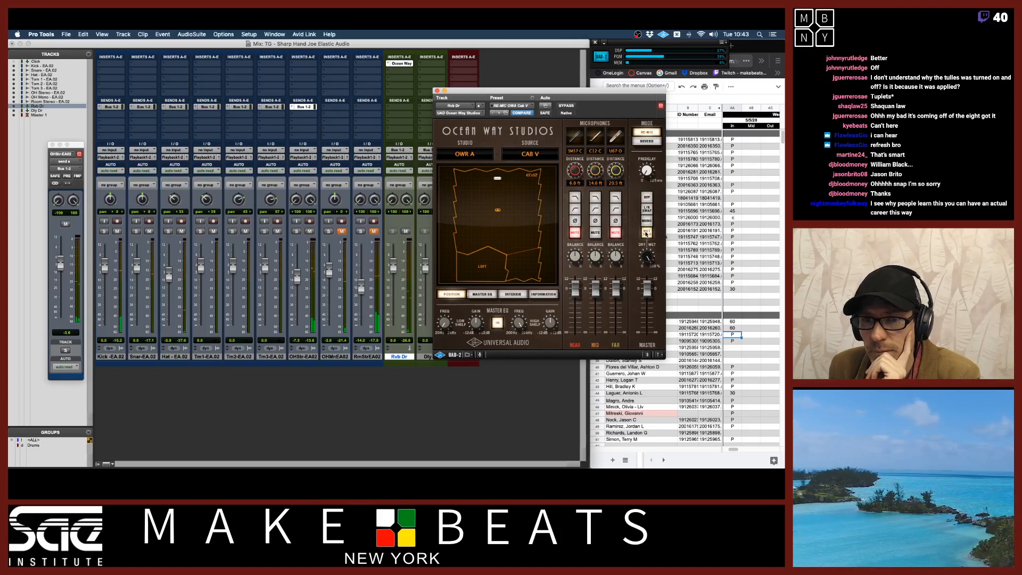
left_click(518, 107)
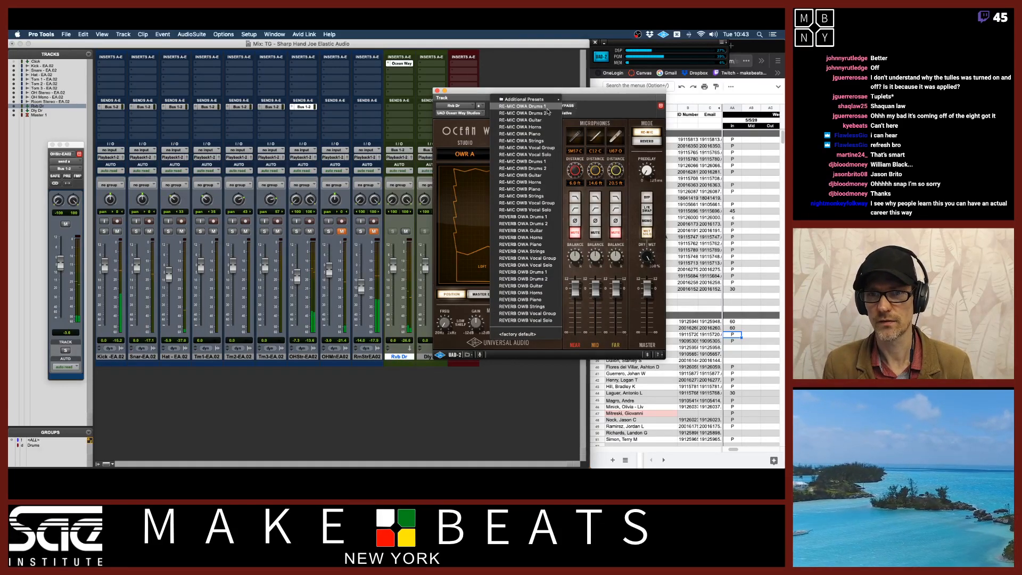
left_click(532, 163)
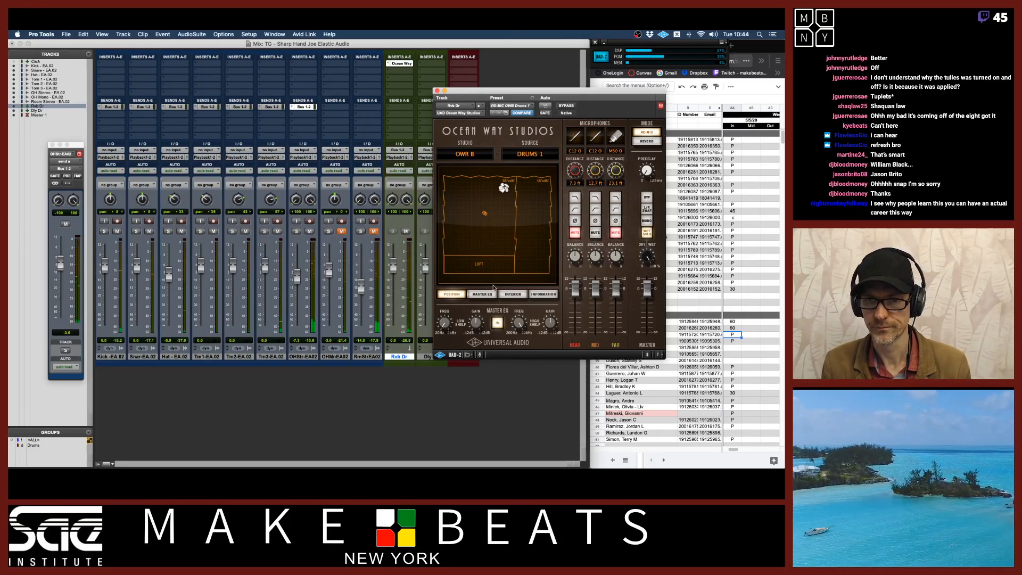
Toggle the Ocean Way Studios near, mid and far microphone buttons to audition each mic on the drums
left_click(575, 233)
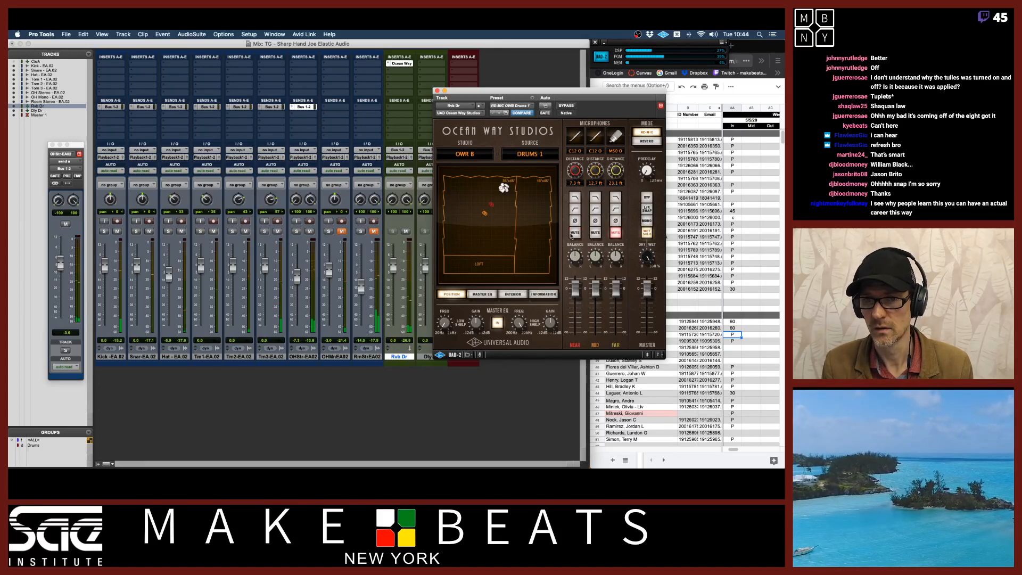
left_click(575, 232)
left_click(595, 232)
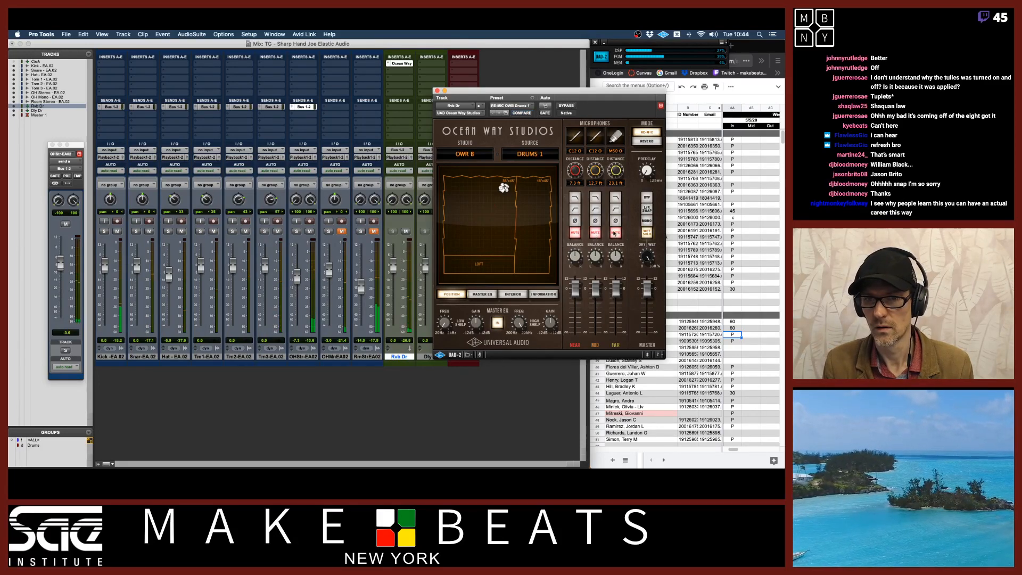
left_click(615, 233)
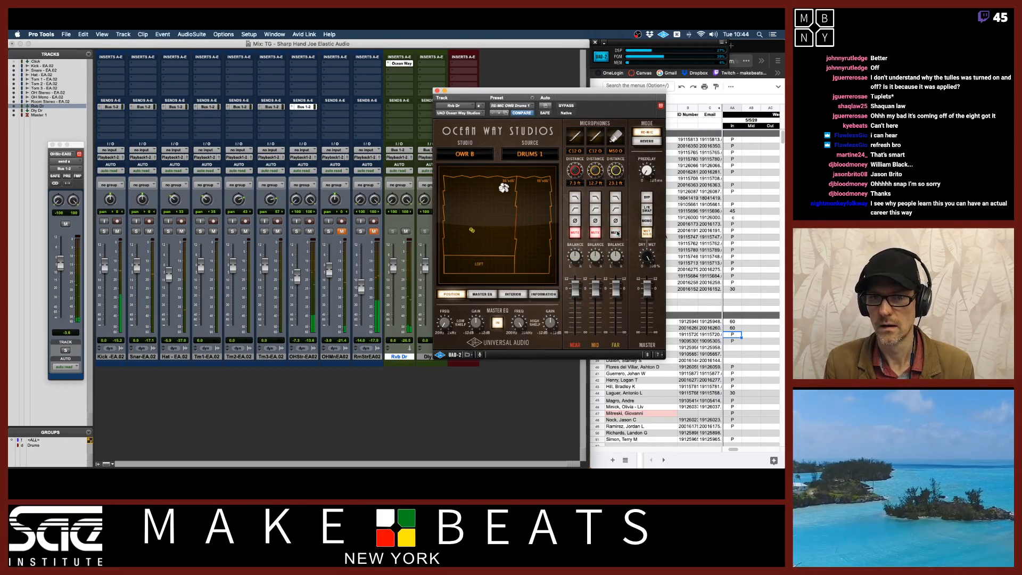
left_click(616, 233)
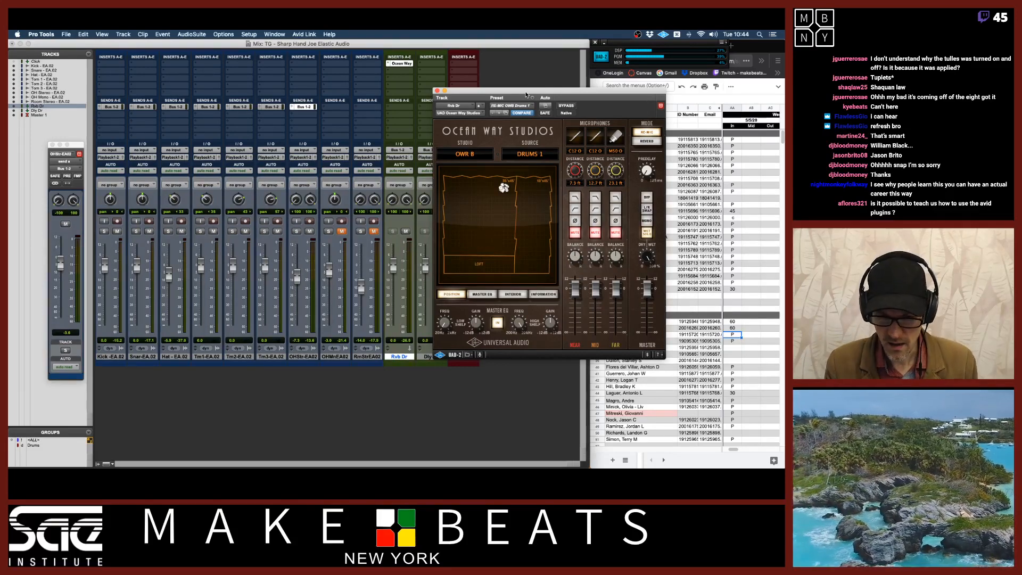
Replace Ocean Way Studios on the reverb return with the D-Verb (stereo) plug-in
left_click_drag(526, 94, 571, 83)
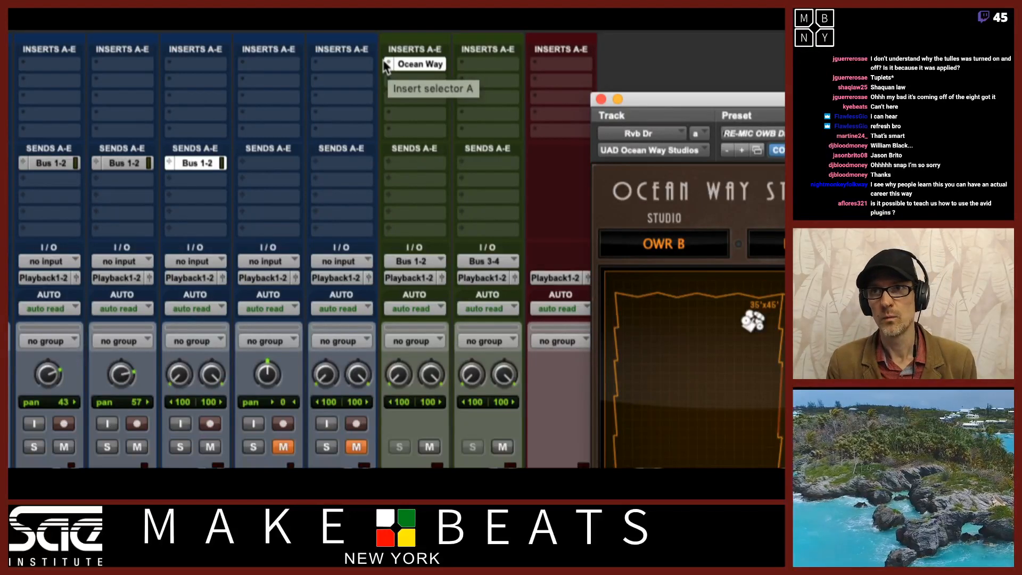
left_click(387, 65)
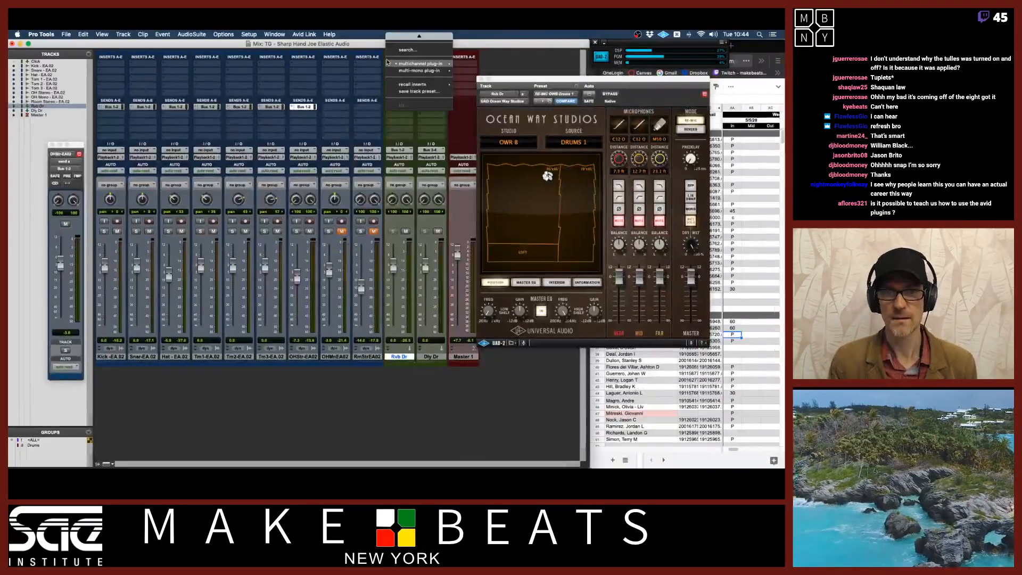
left_click(387, 64)
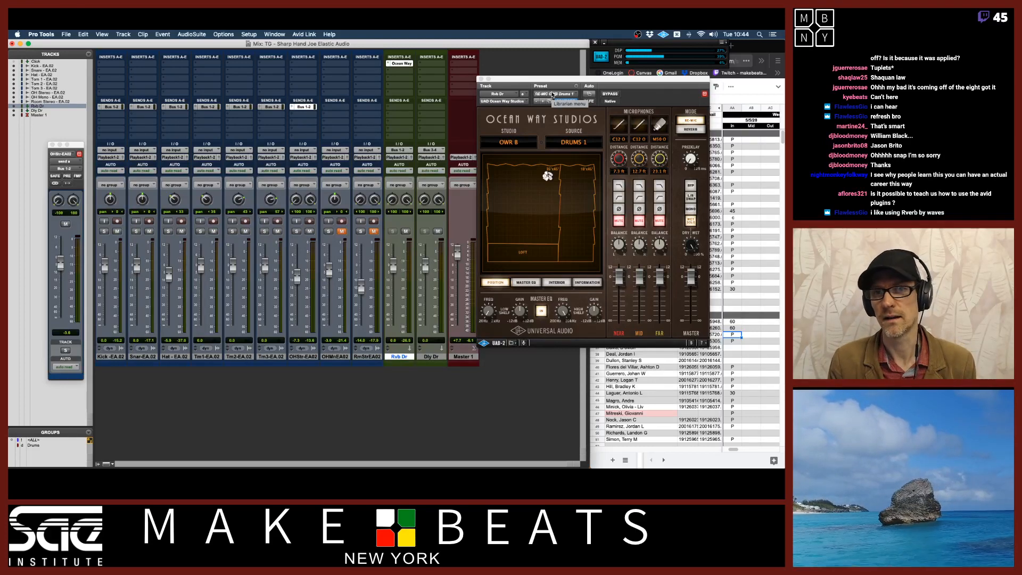
left_click_drag(550, 80, 554, 53)
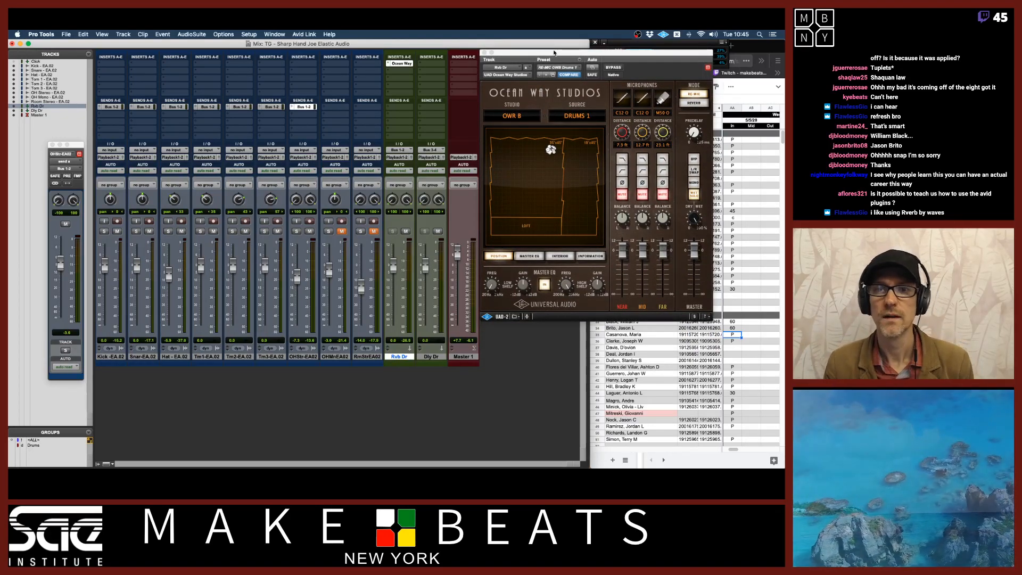
left_click(526, 74)
mouse_move(528, 78)
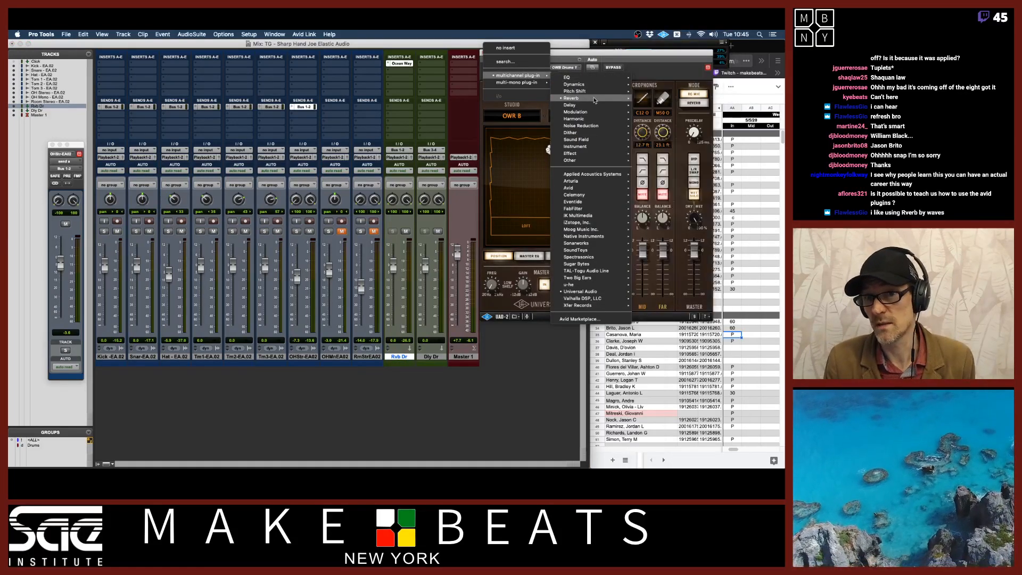
mouse_move(594, 100)
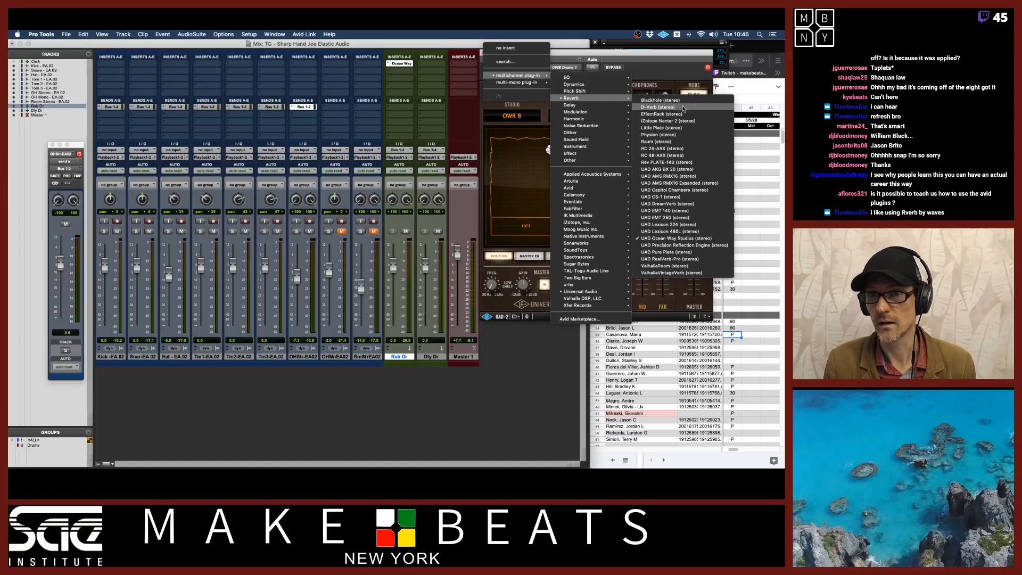
left_click(682, 107)
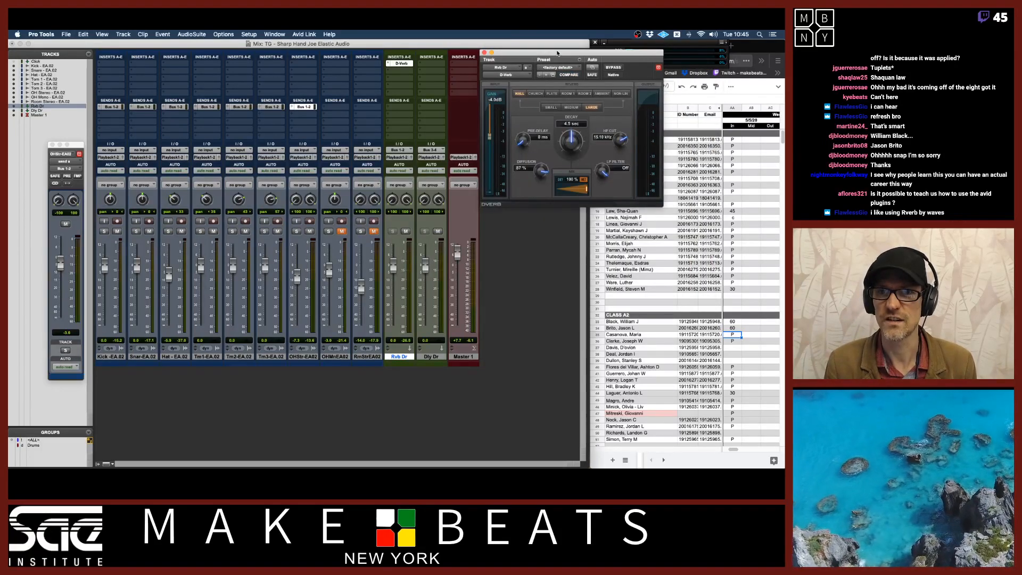
Replace D-Verb on the reverb return with the RC 24-AAX (stereo) plug-in
mouse_move(557, 53)
left_mouse_down()
mouse_move(559, 62)
mouse_move(559, 53)
left_mouse_up()
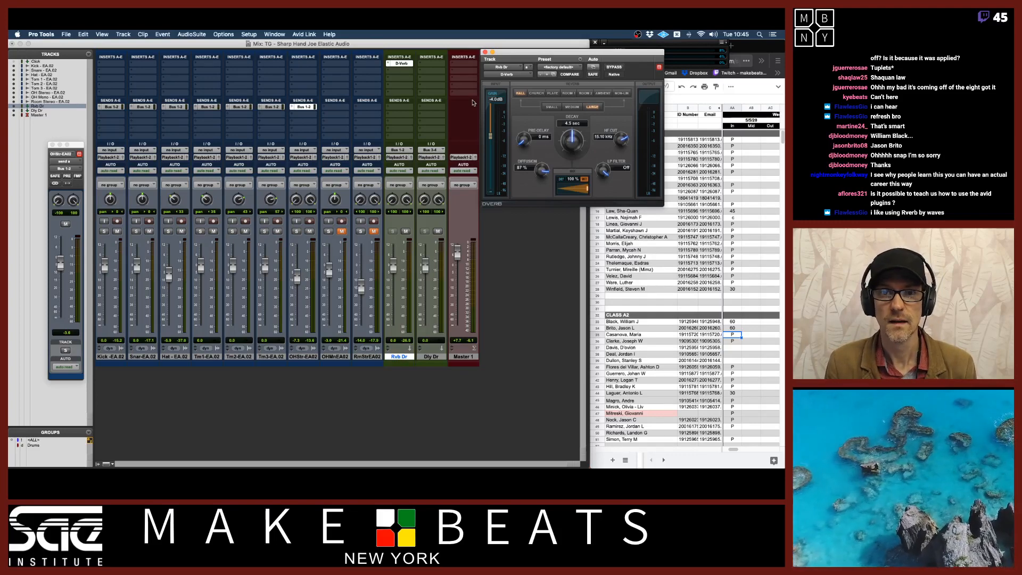
left_click(502, 76)
mouse_move(519, 75)
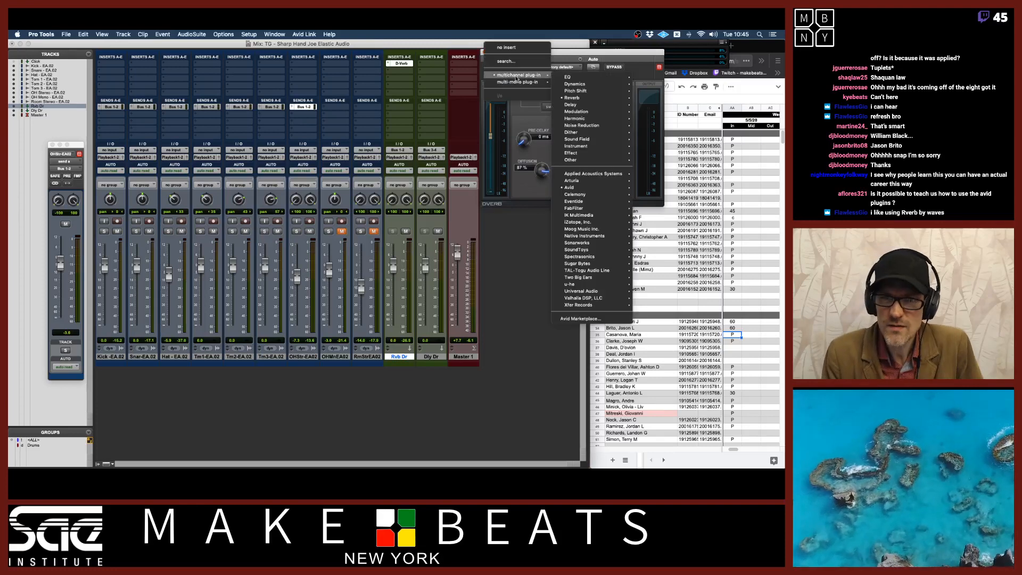
mouse_move(574, 99)
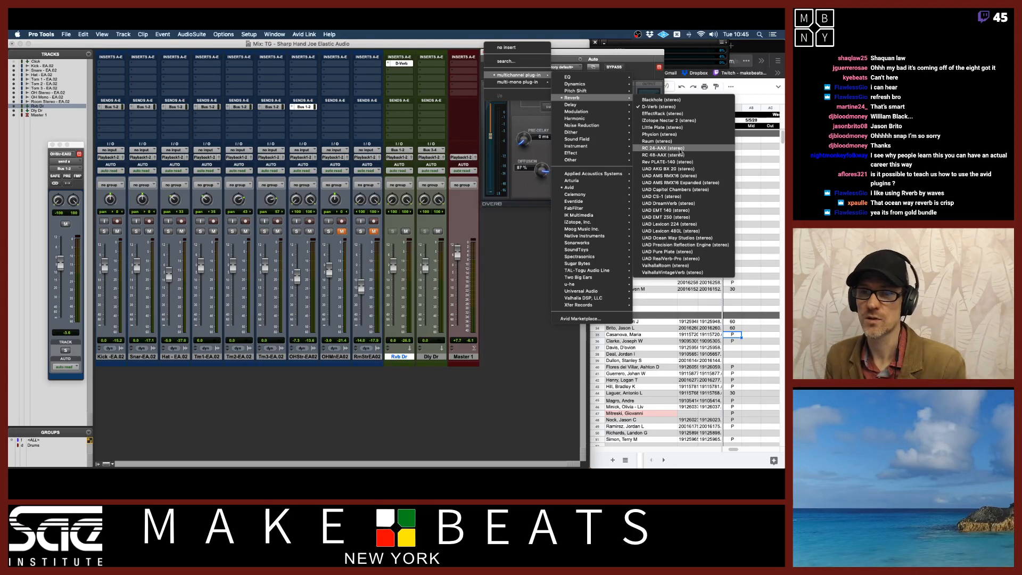
left_click(679, 149)
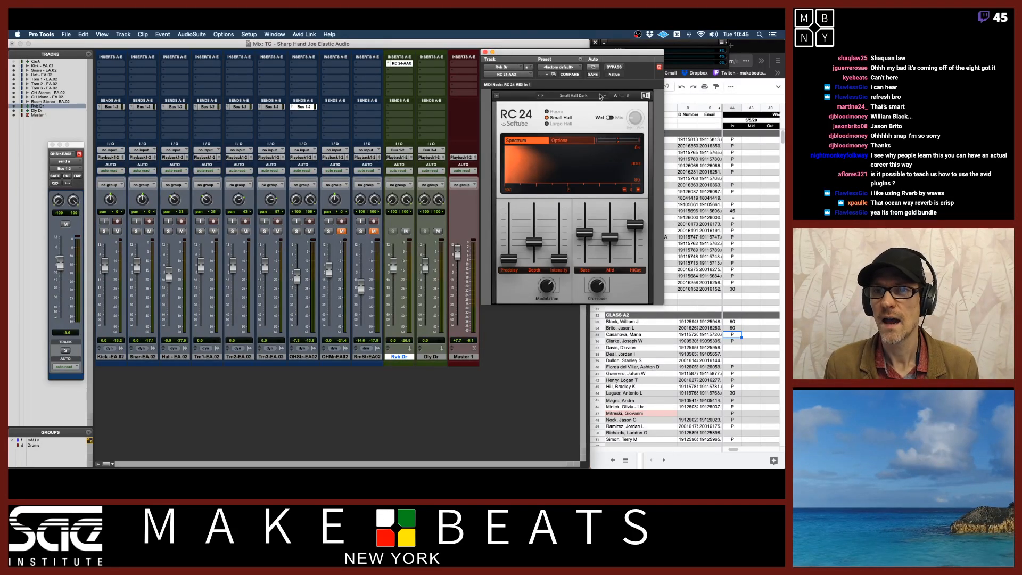
Load the RC 24 preset Drumbus from the Small category
left_click(601, 97)
mouse_move(581, 106)
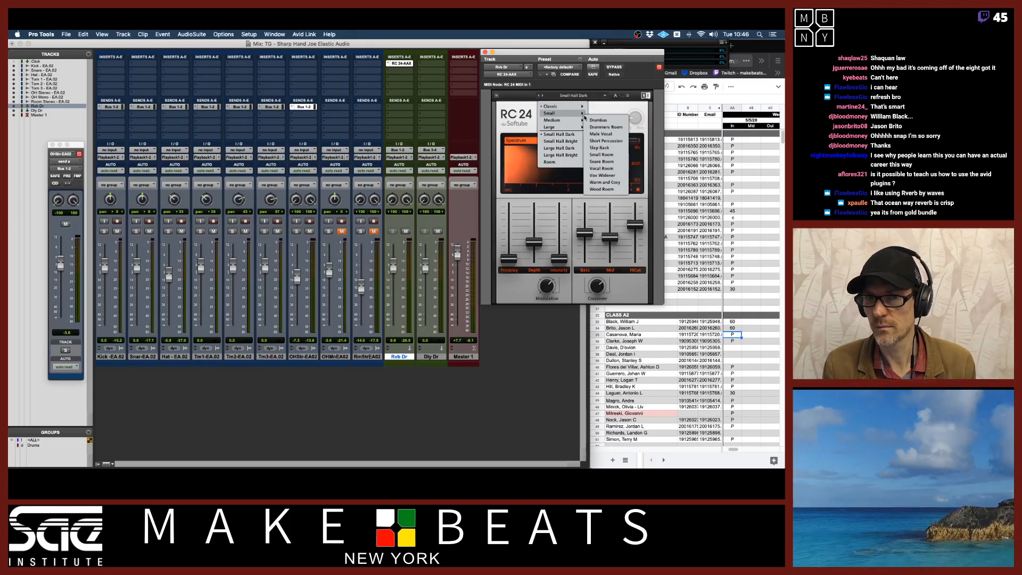
left_click(599, 120)
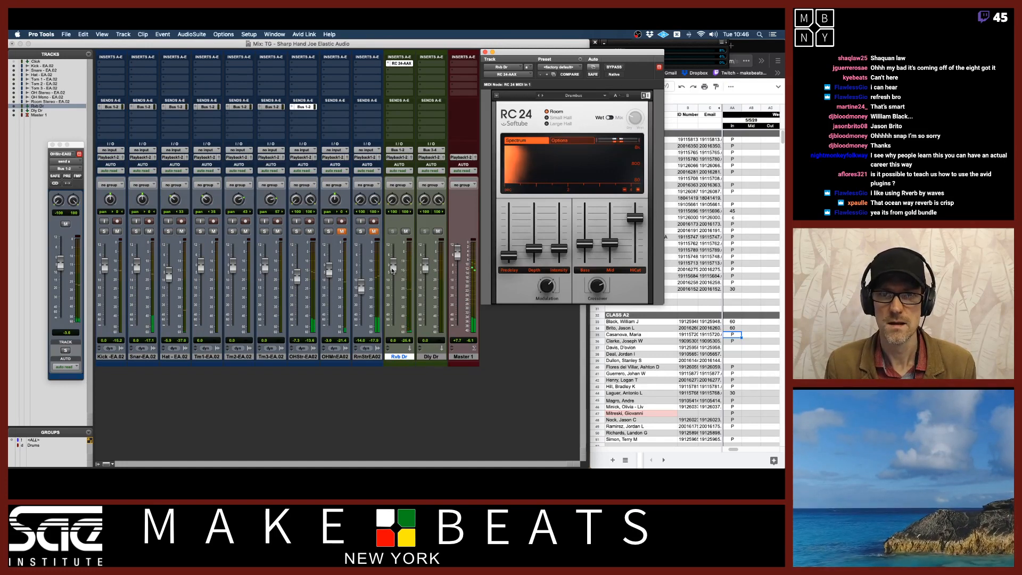
Pull down the reverb return fader and step the RC 24 preset forward to Drummers Room
left_click_drag(392, 270, 398, 289)
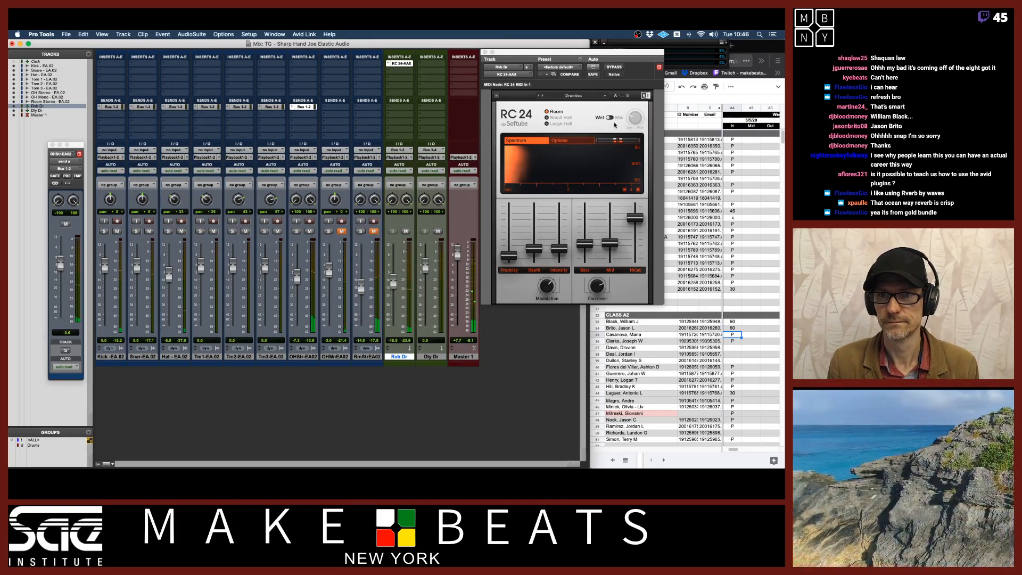
left_click(542, 96)
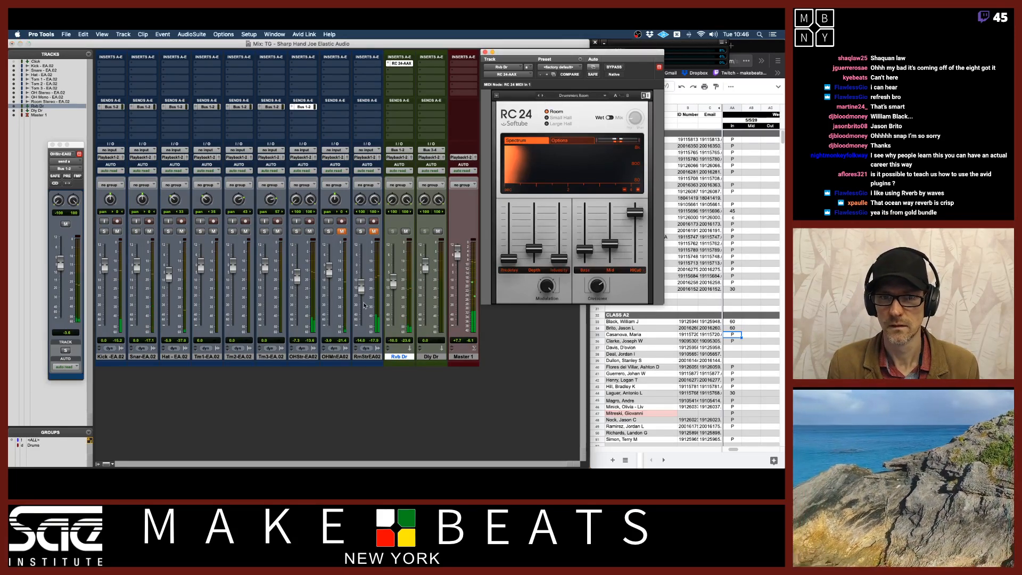
mouse_move(393, 282)
left_mouse_down()
mouse_move(393, 272)
mouse_move(393, 281)
left_mouse_up()
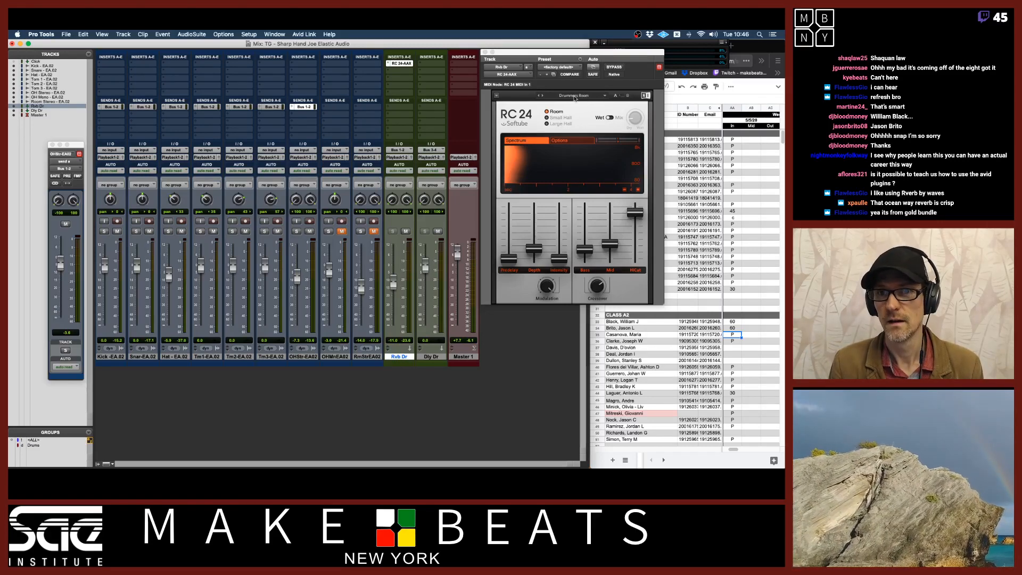
Replace RC 24 on the reverb return with the UAD Lexicon 224 (stereo) plug-in
left_click(515, 76)
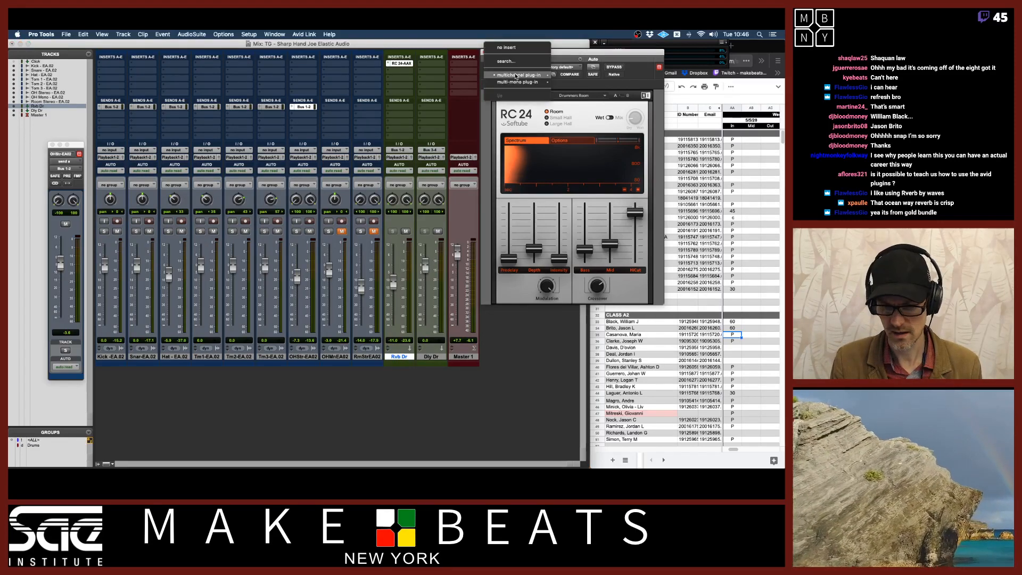
mouse_move(519, 75)
mouse_move(599, 100)
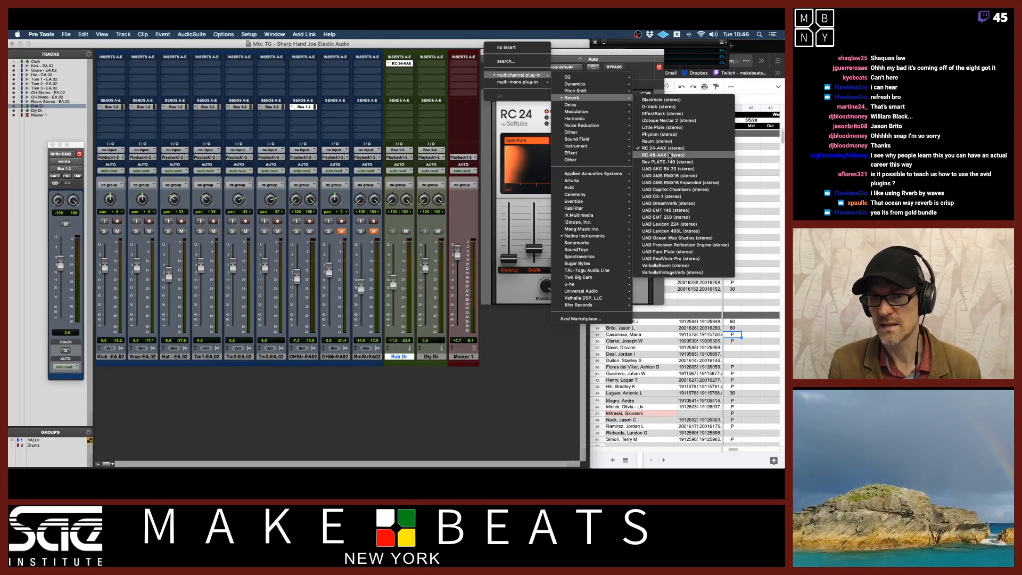
left_click(693, 224)
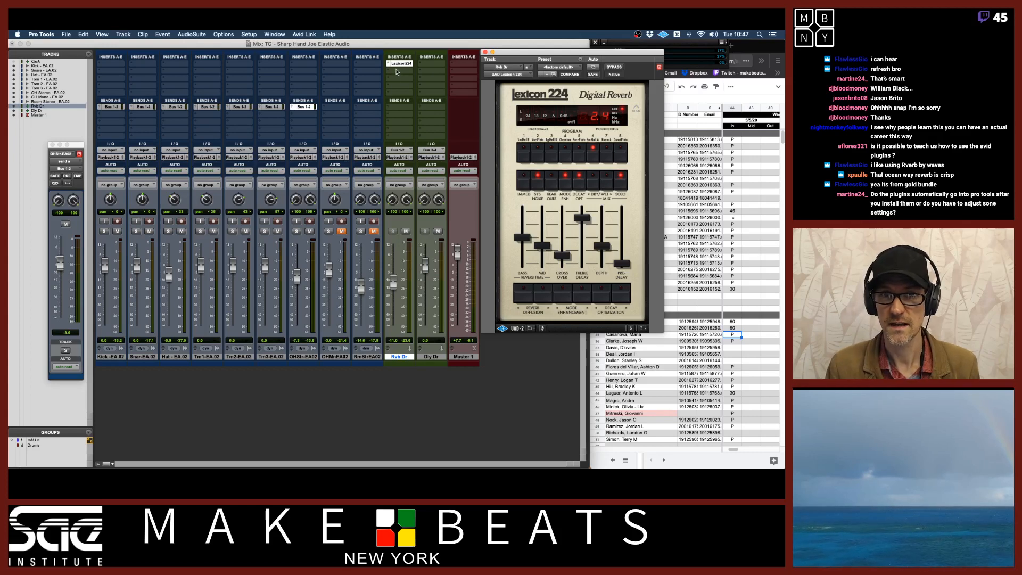
left_click(396, 70)
mouse_move(426, 71)
mouse_move(489, 107)
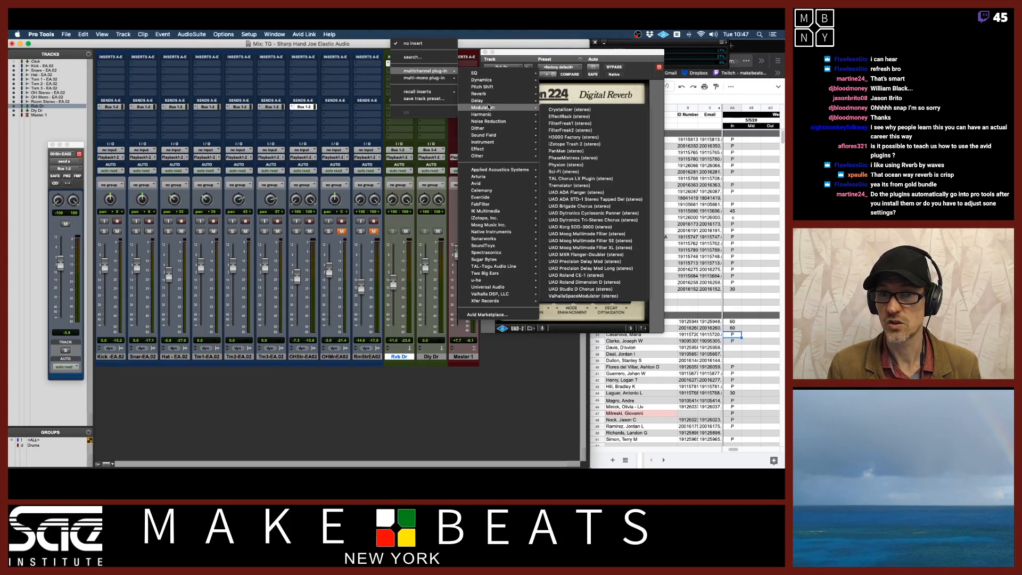
left_click(502, 55)
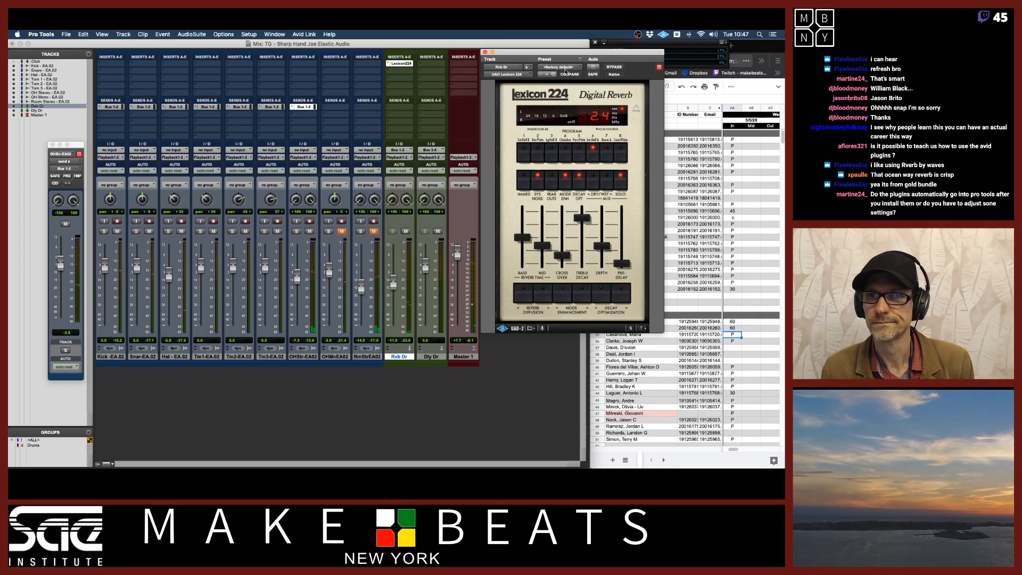
Load the Lexicon 224 preset Drum Crunch Room
left_click(566, 70)
mouse_move(569, 38)
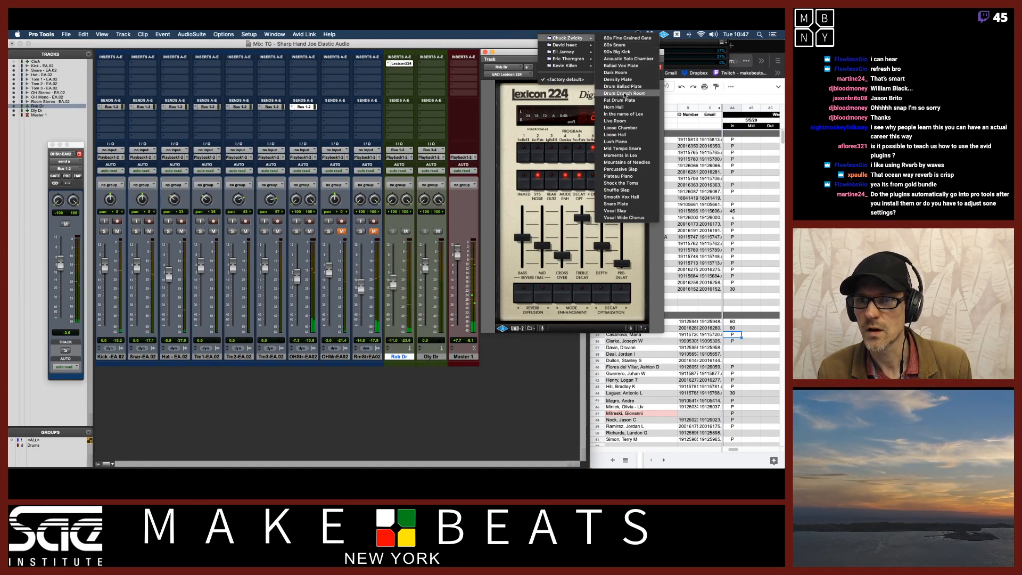
left_click(624, 94)
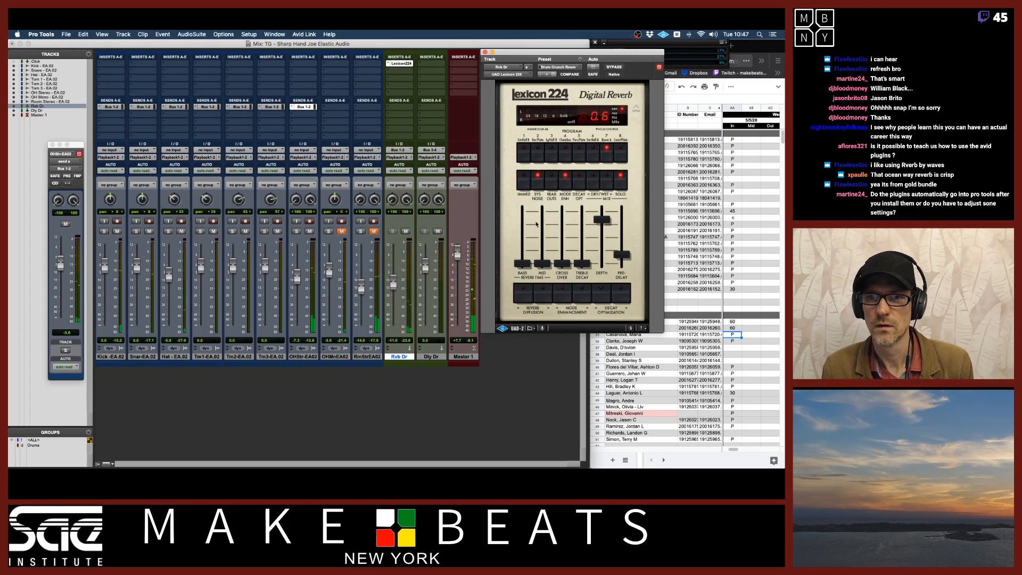
Raise the reverb return fader and step the Lexicon 224 preset forward to Fat Drum Plate
left_click(394, 283)
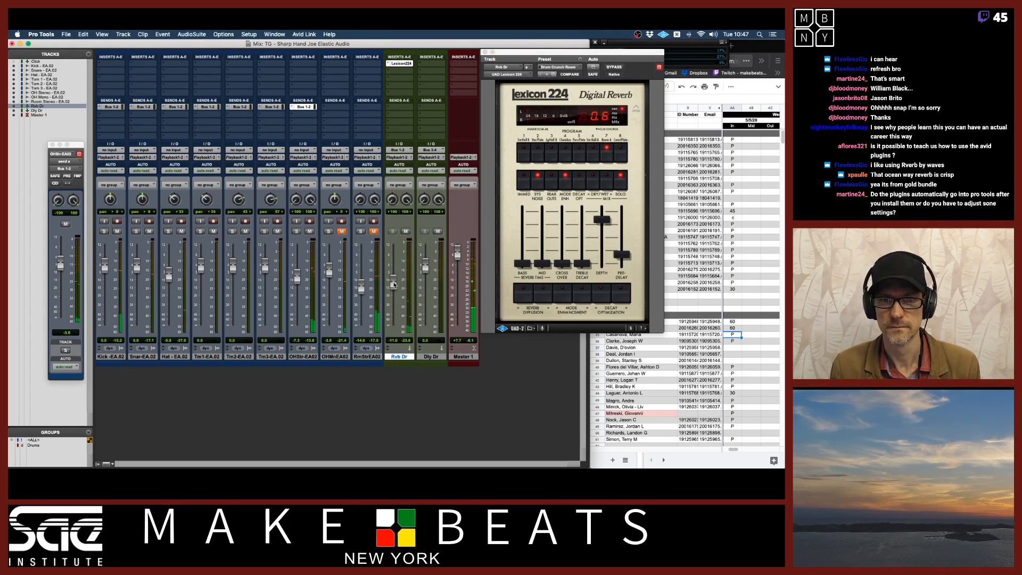
left_click_drag(395, 283, 395, 274)
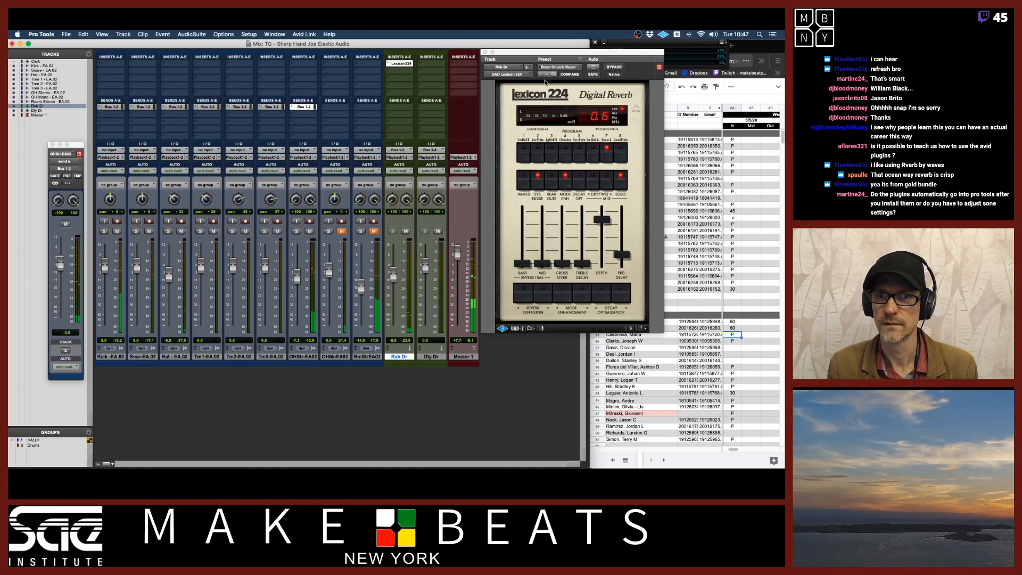
left_click(546, 75)
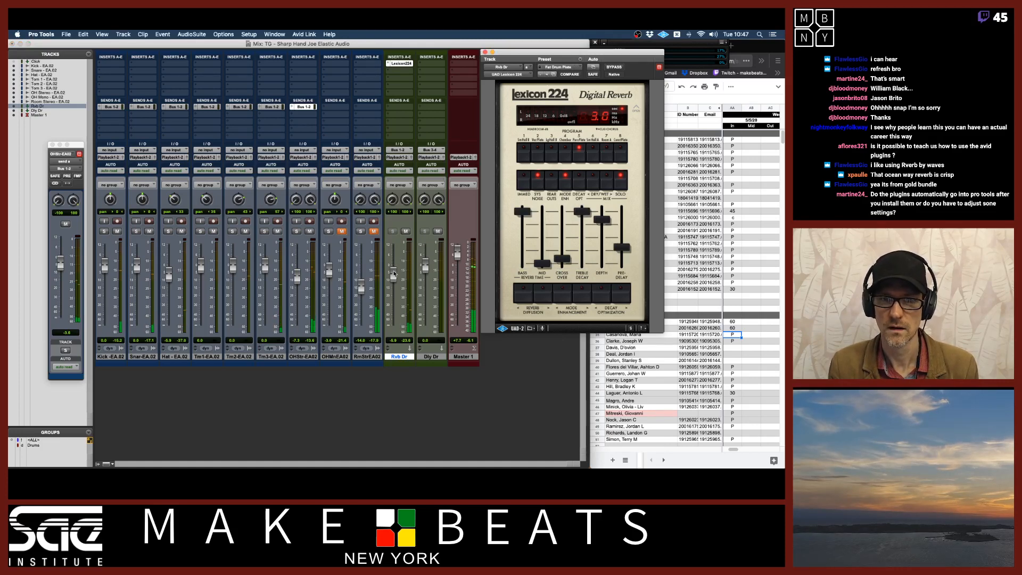
left_click_drag(394, 274, 395, 272)
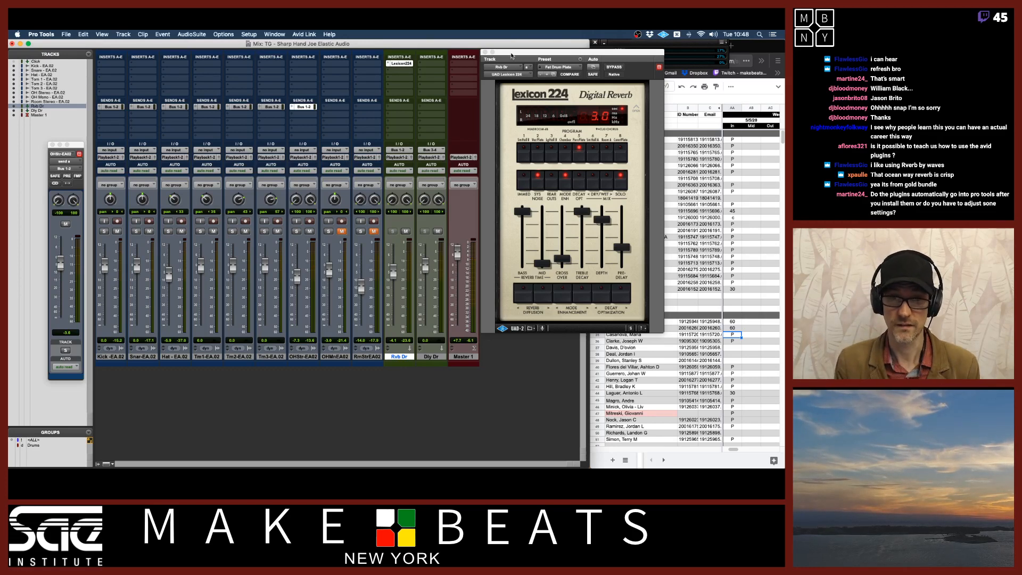
left_click(506, 74)
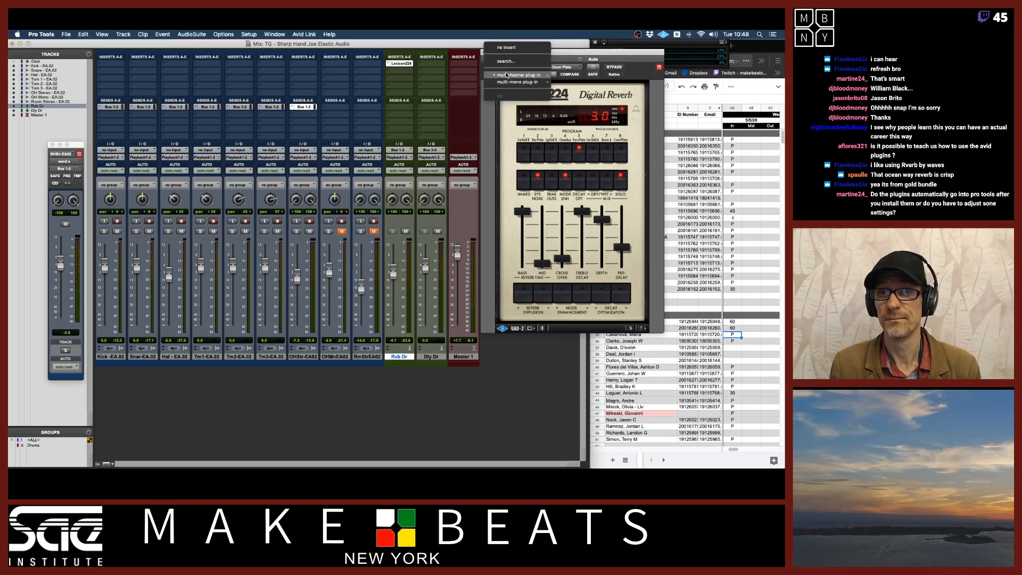
mouse_move(552, 76)
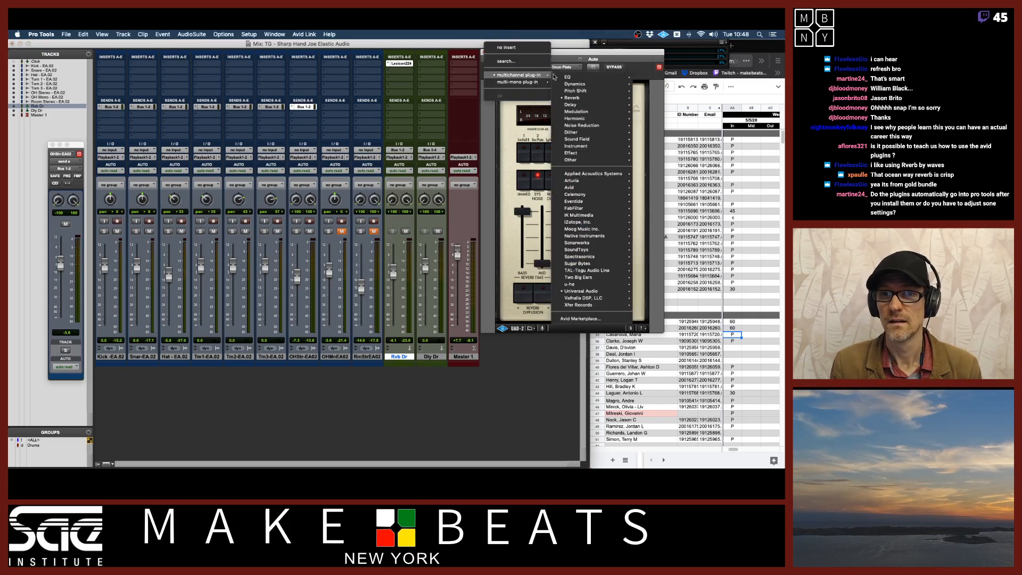
left_click(575, 57)
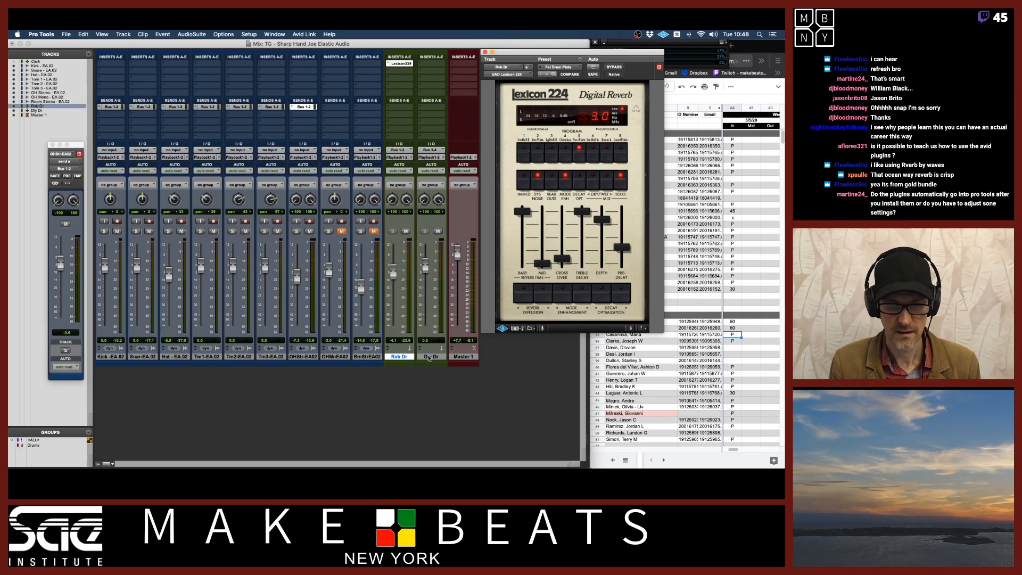
Insert the Mod Delay III (stereo) plug-in on the delay return track
left_click(429, 356)
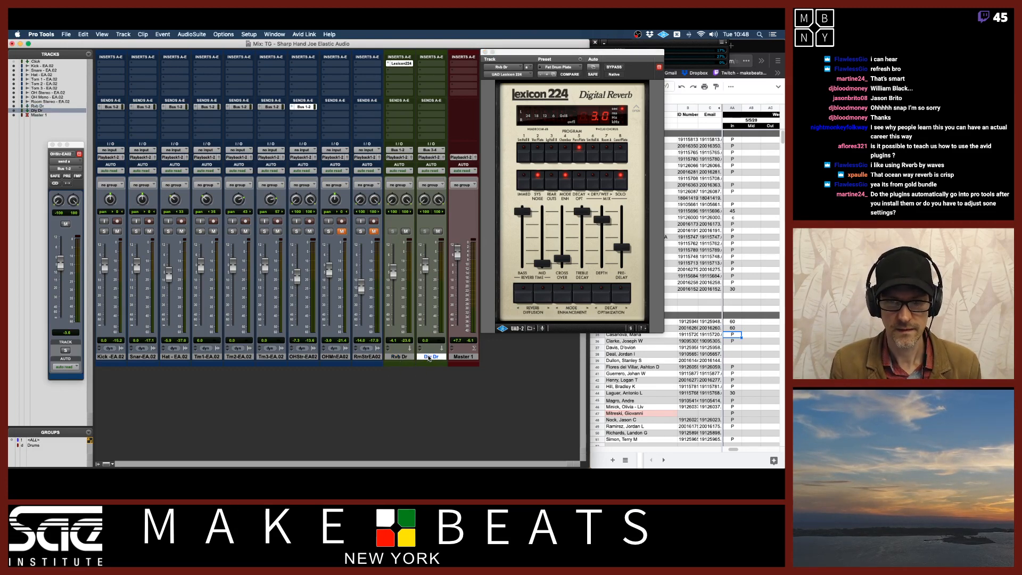
left_click(431, 63)
mouse_move(452, 63)
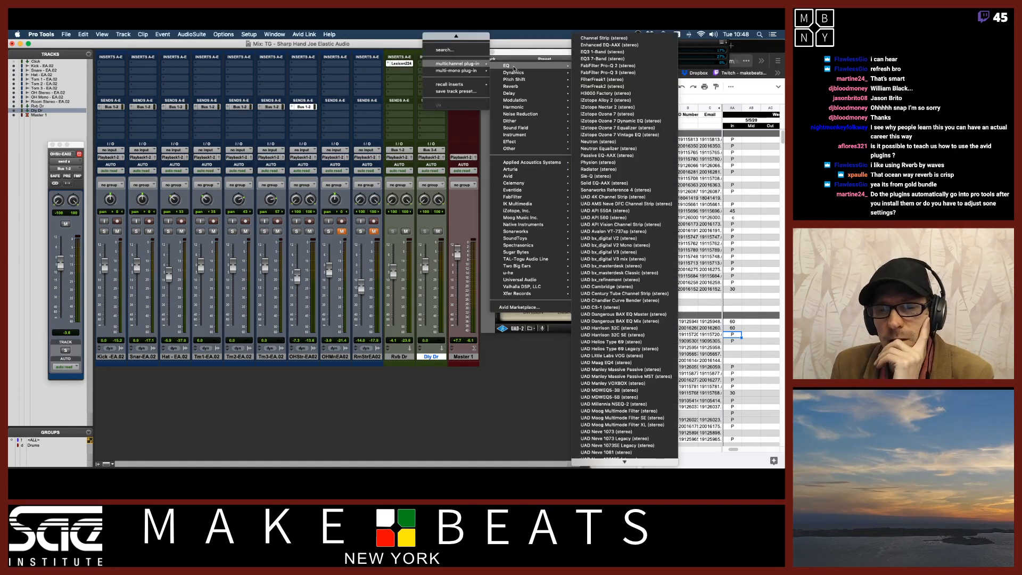
mouse_move(516, 73)
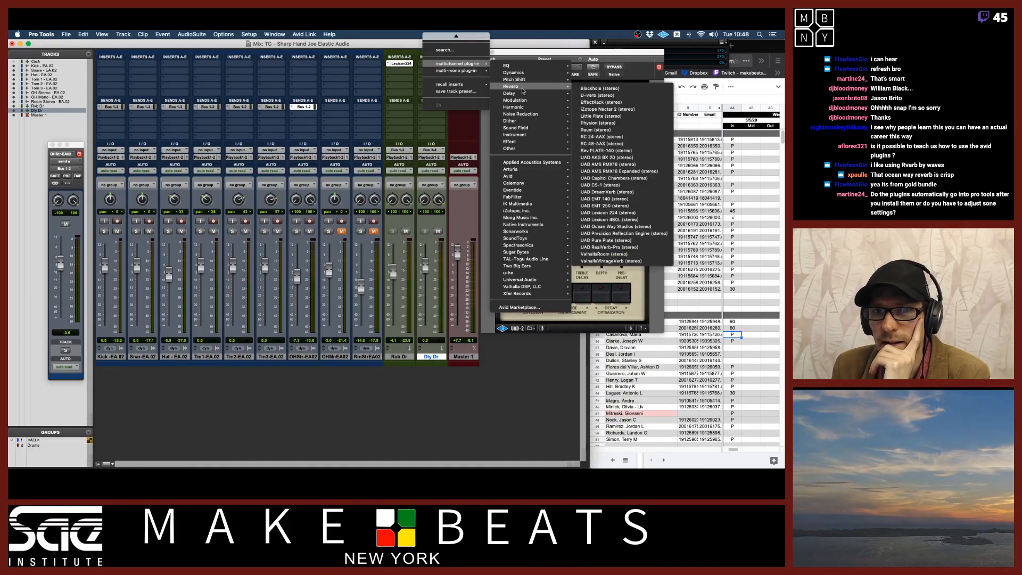
mouse_move(522, 94)
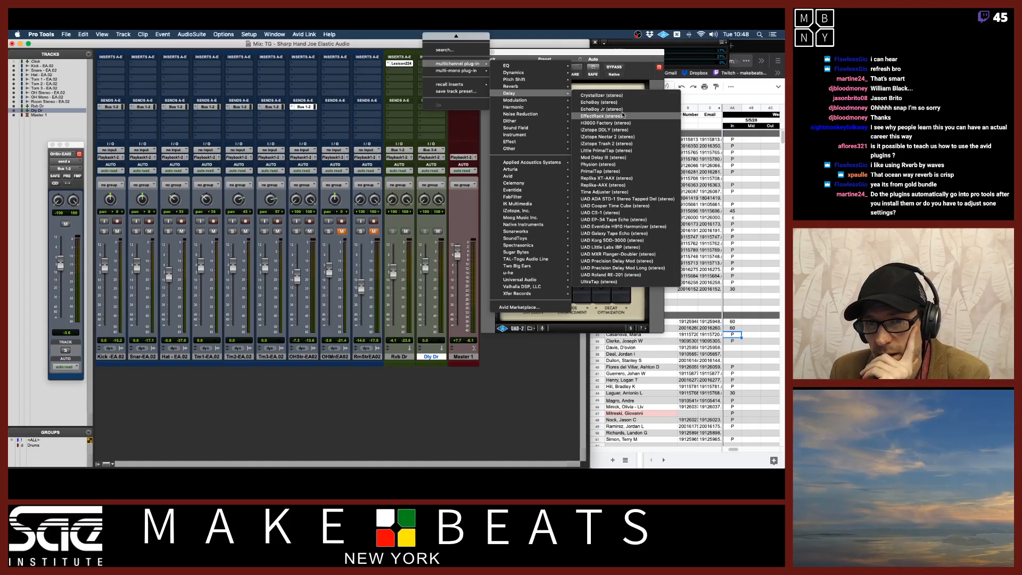
left_click(620, 157)
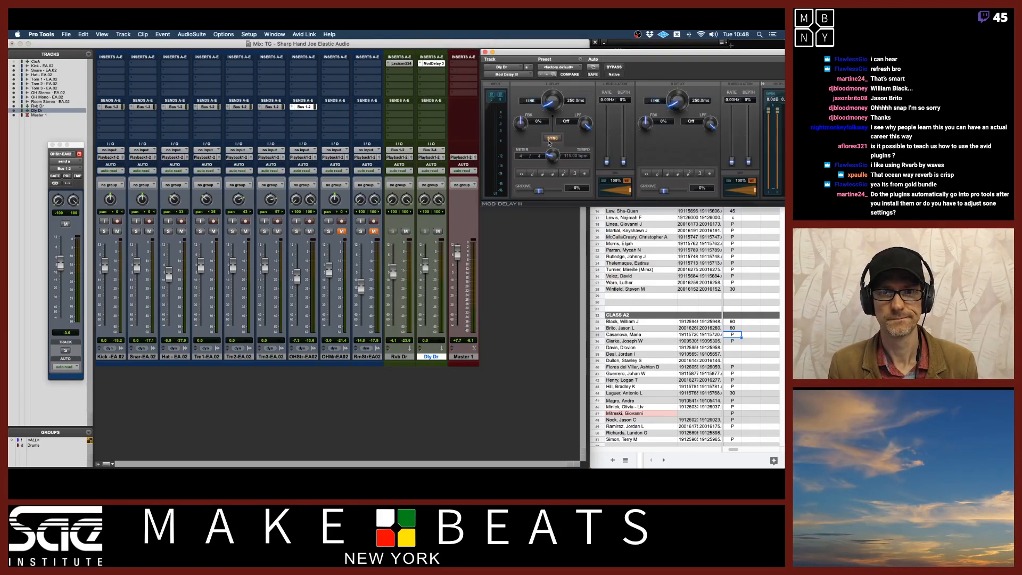
Solo the hi-hat and add a Bus 3-4 send from it, setting the send level to 0 dB
mouse_move(536, 64)
left_mouse_down()
mouse_move(347, 96)
mouse_move(532, 57)
mouse_move(510, 57)
mouse_move(519, 56)
left_mouse_up()
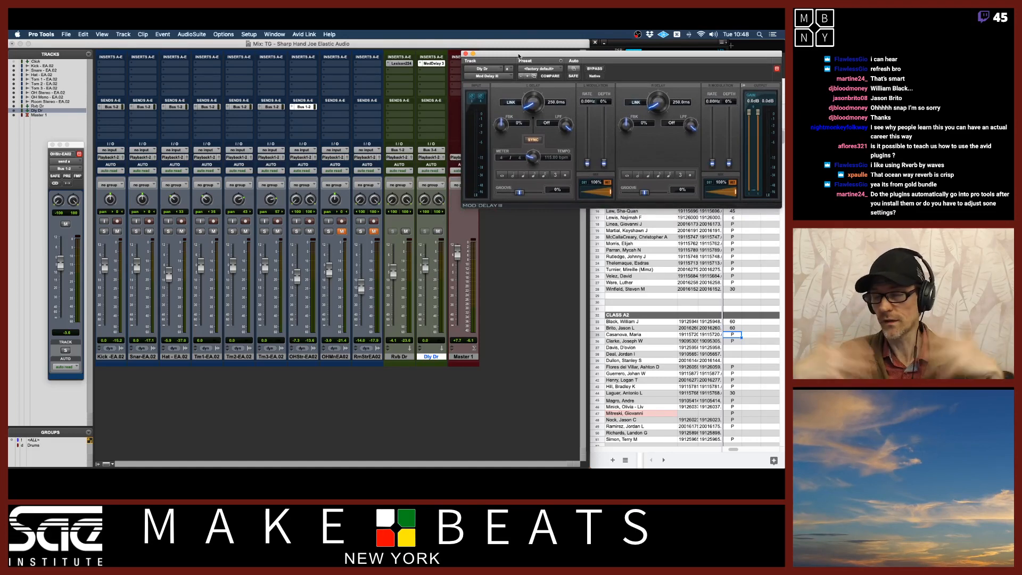
left_click_drag(518, 56, 507, 104)
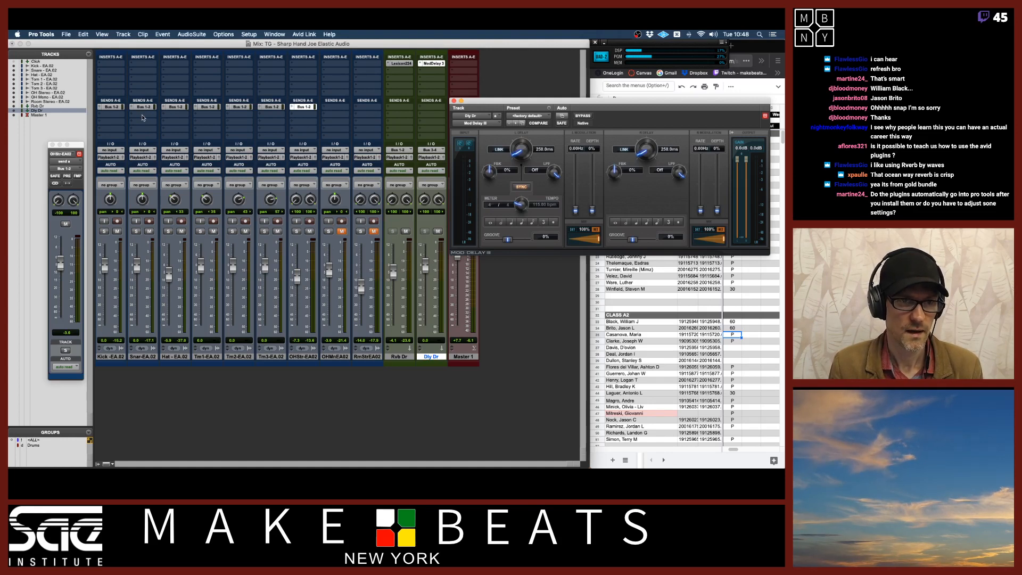
left_click(168, 231)
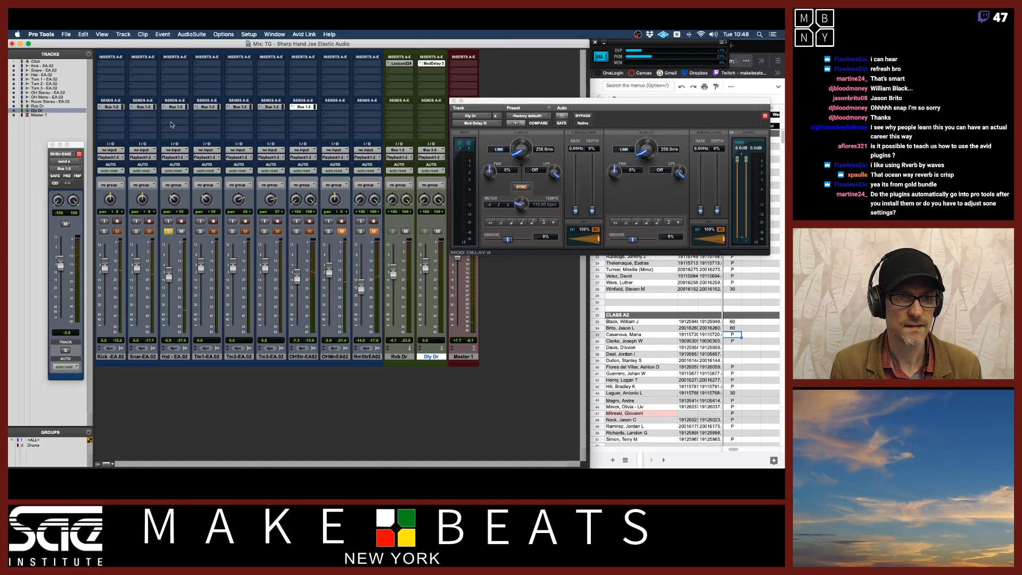
left_click(172, 125)
mouse_move(190, 121)
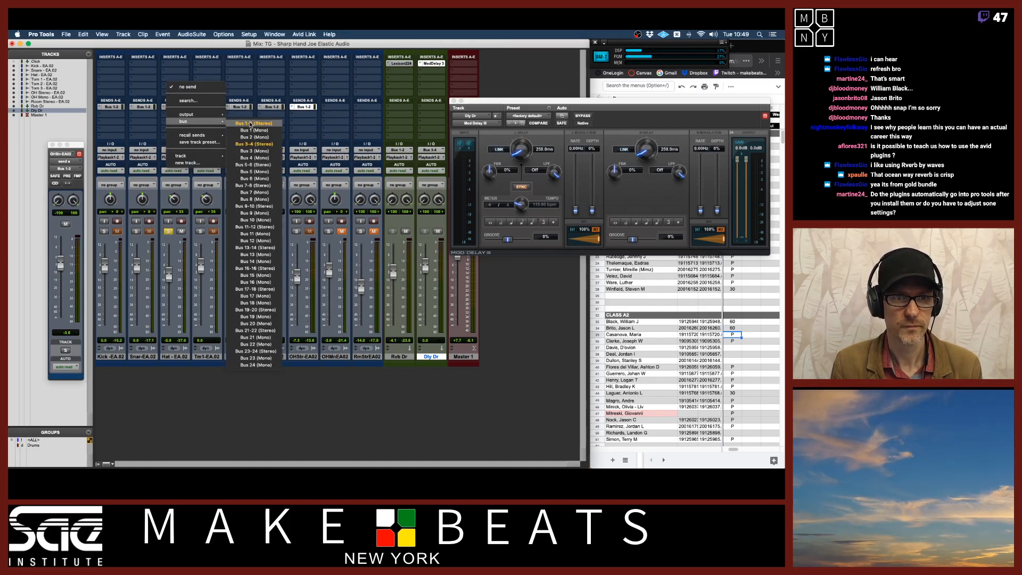
left_click(249, 146)
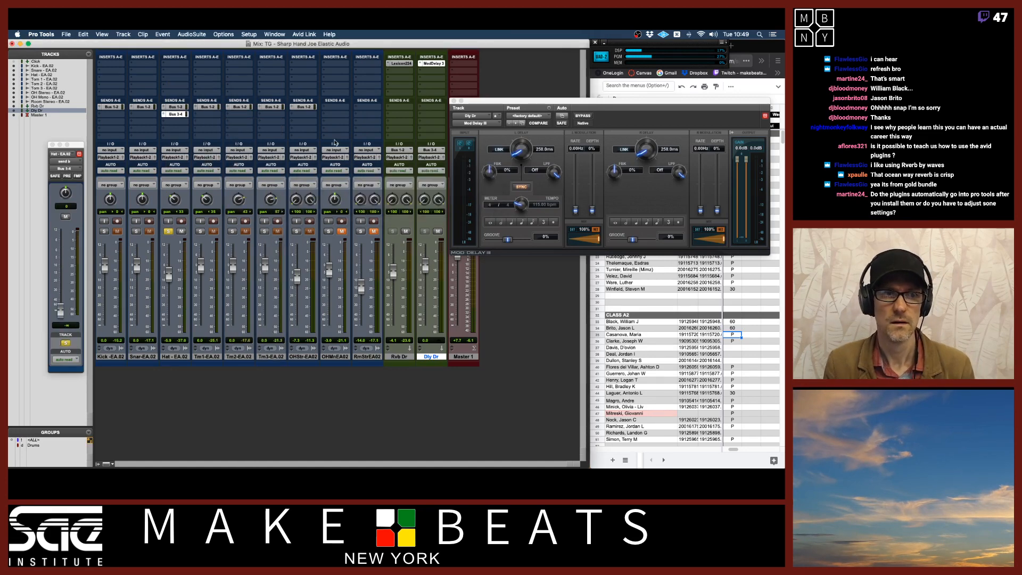
left_click(63, 308, "alt")
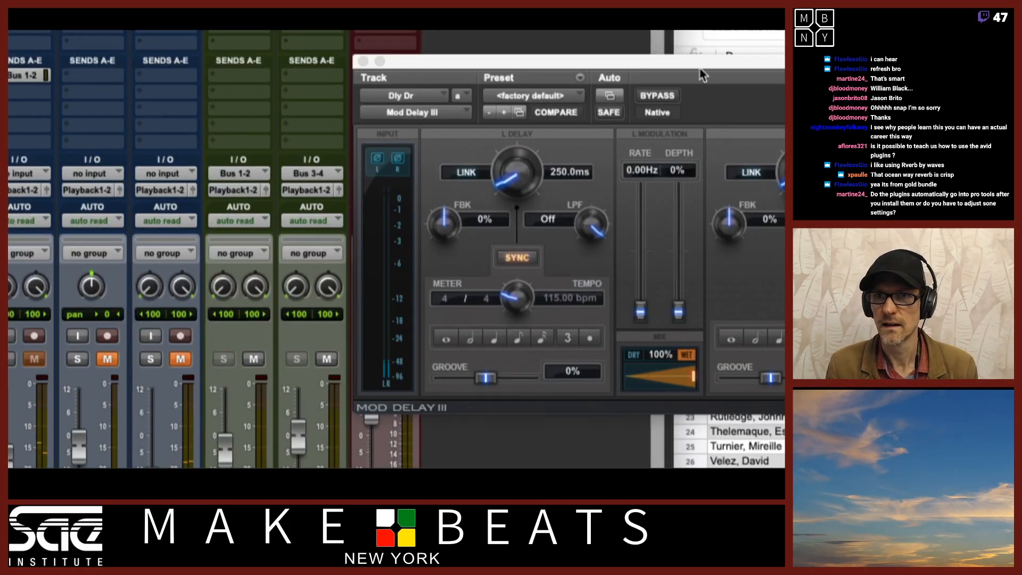
Sync the left and right delay times of Mod Delay III to the same note value, 130.4 ms
left_click_drag(704, 71, 359, 72)
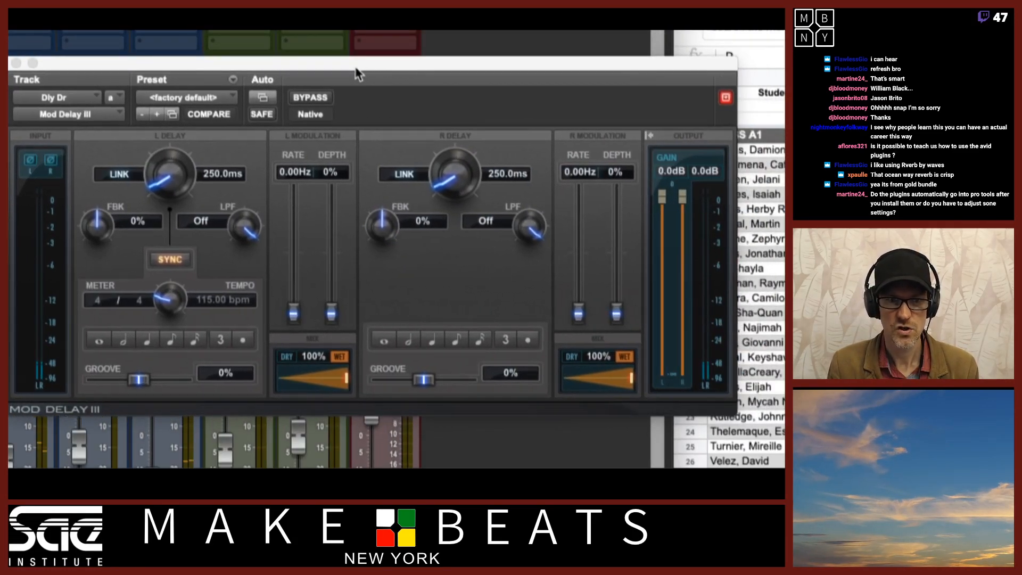
left_click(195, 339)
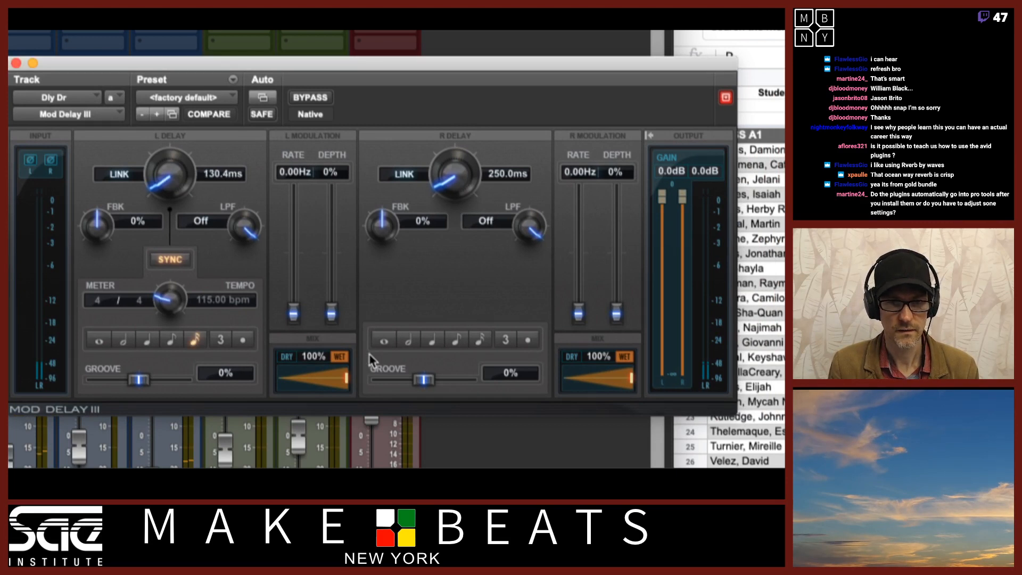
left_click(481, 341)
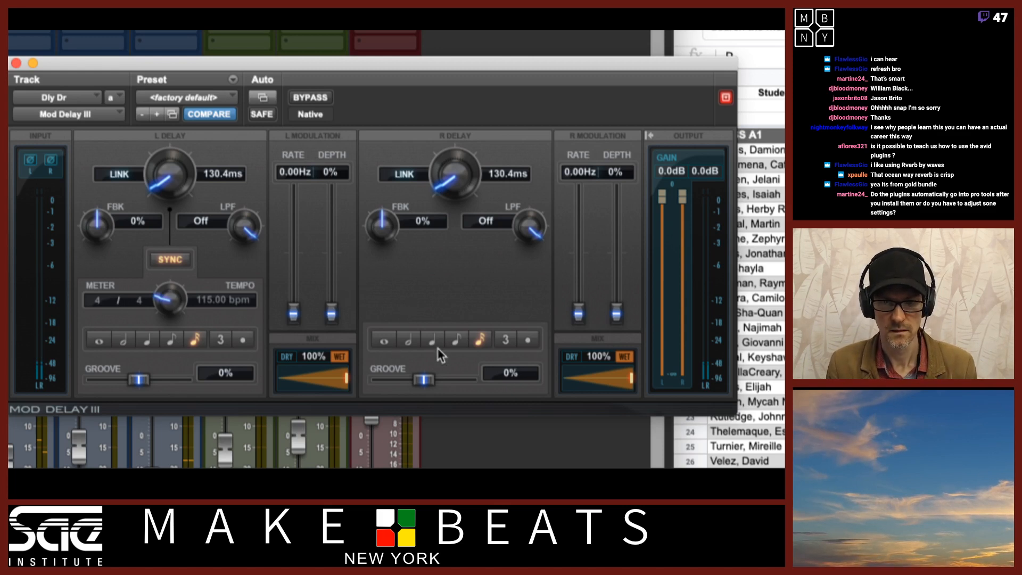
Set the right groove to 6%, and the left and right feedback to 41% and 48%
left_click_drag(423, 380, 427, 380)
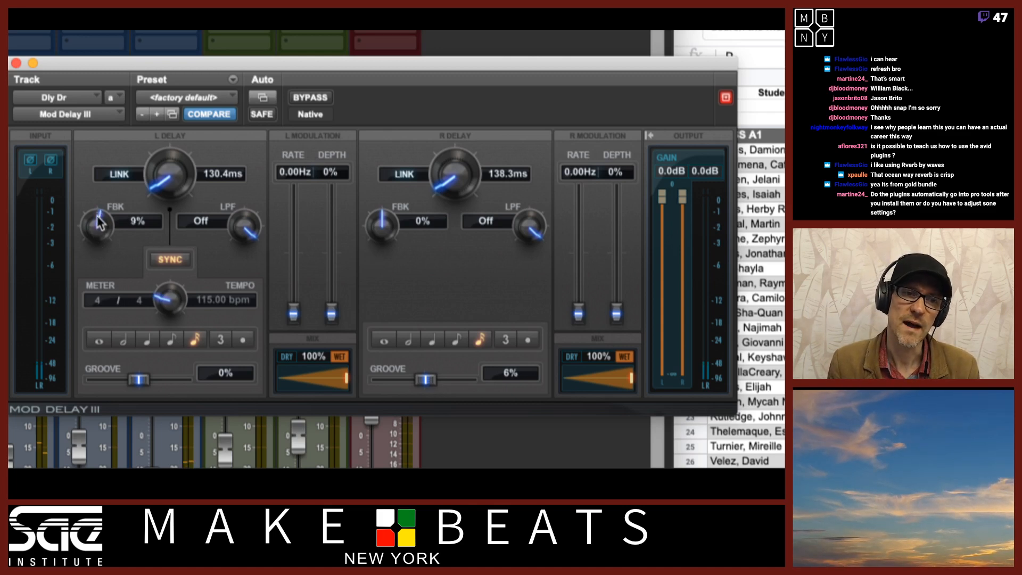
left_click_drag(99, 212, 99, 180)
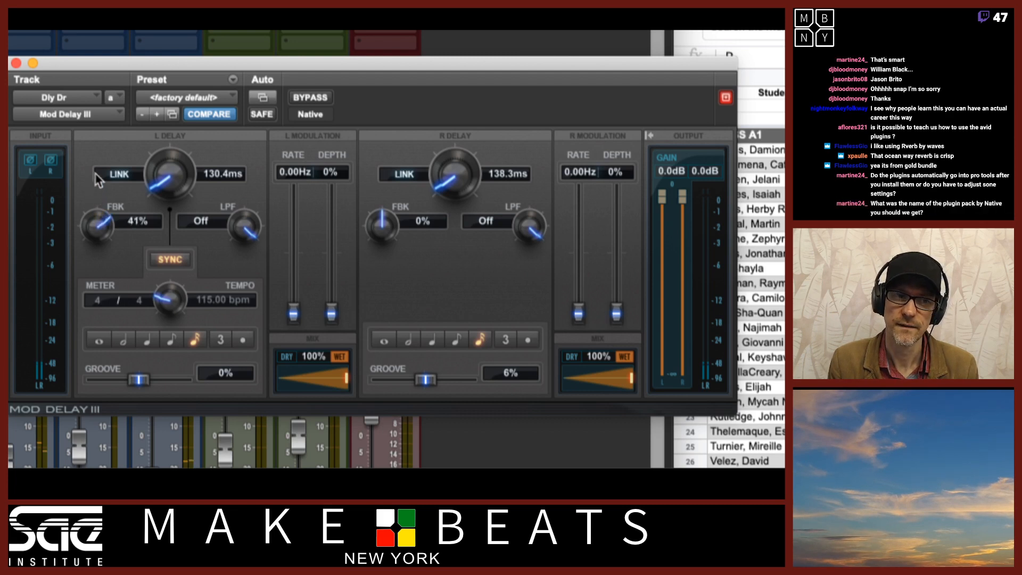
left_click_drag(386, 230, 384, 187)
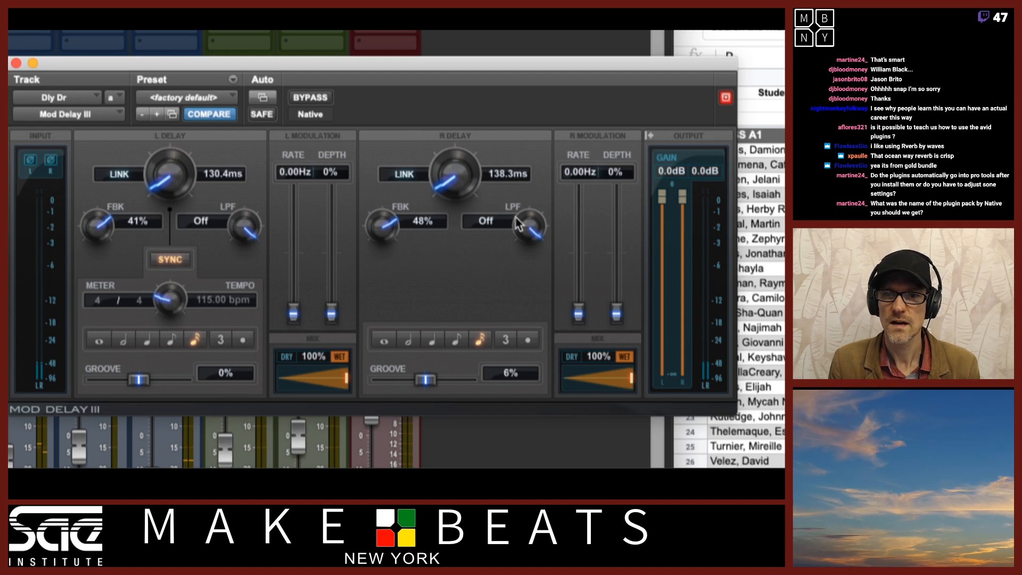
Set the low-pass filters to 1738 Hz on the right delay and 1641 Hz on the left
left_click_drag(543, 237, 541, 277)
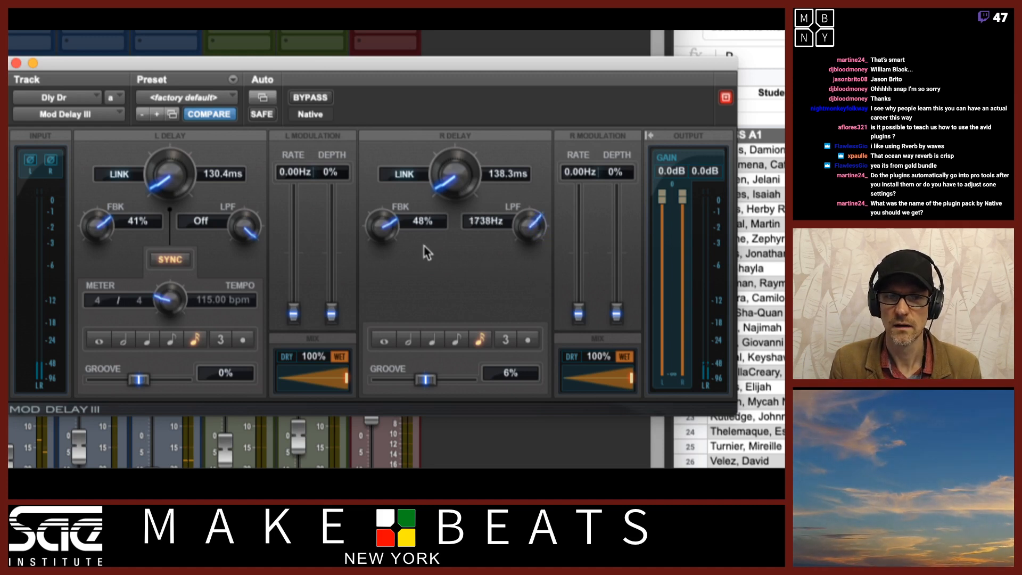
left_click_drag(253, 236, 246, 293)
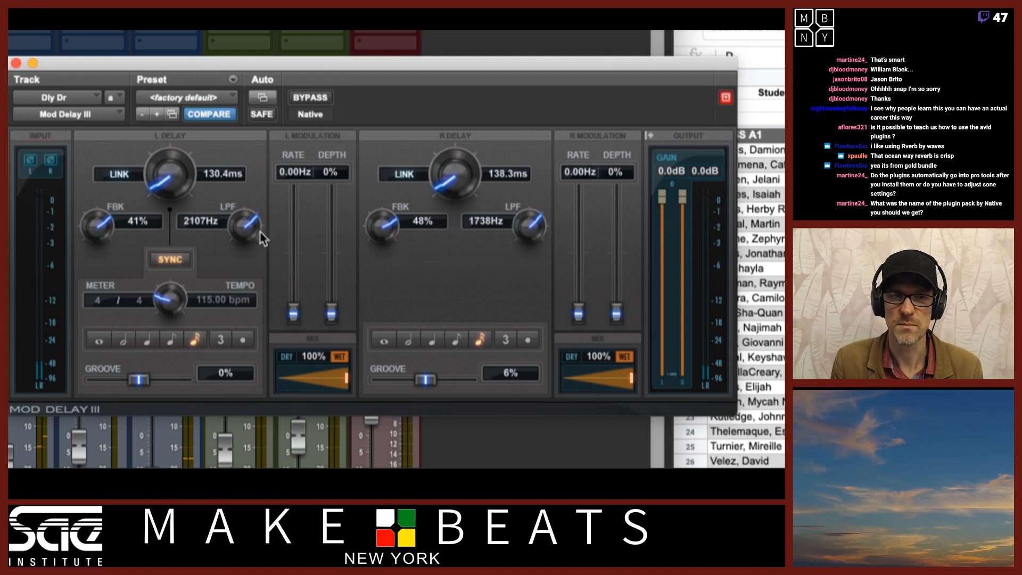
left_click_drag(246, 234, 244, 235)
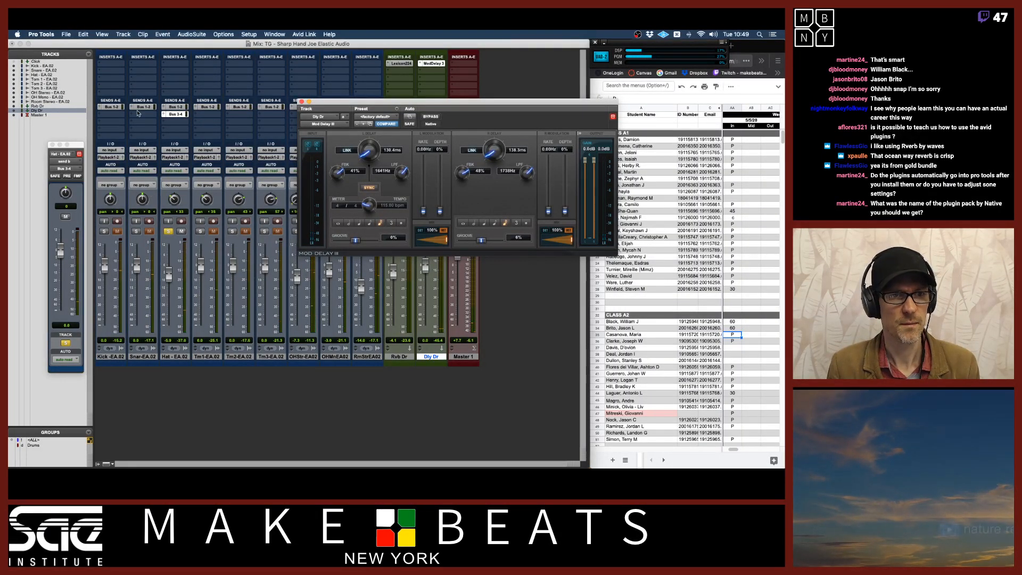
Move the Bus 3-4 send from the hi-hat to the snare and solo the snare instead
left_click_drag(177, 117, 144, 114)
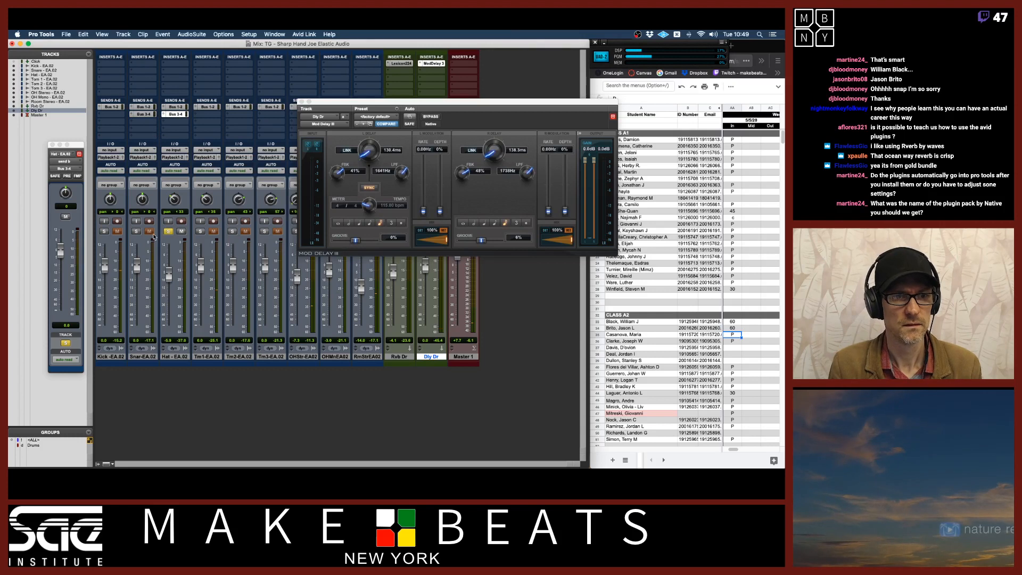
left_click(168, 231)
left_click(137, 232)
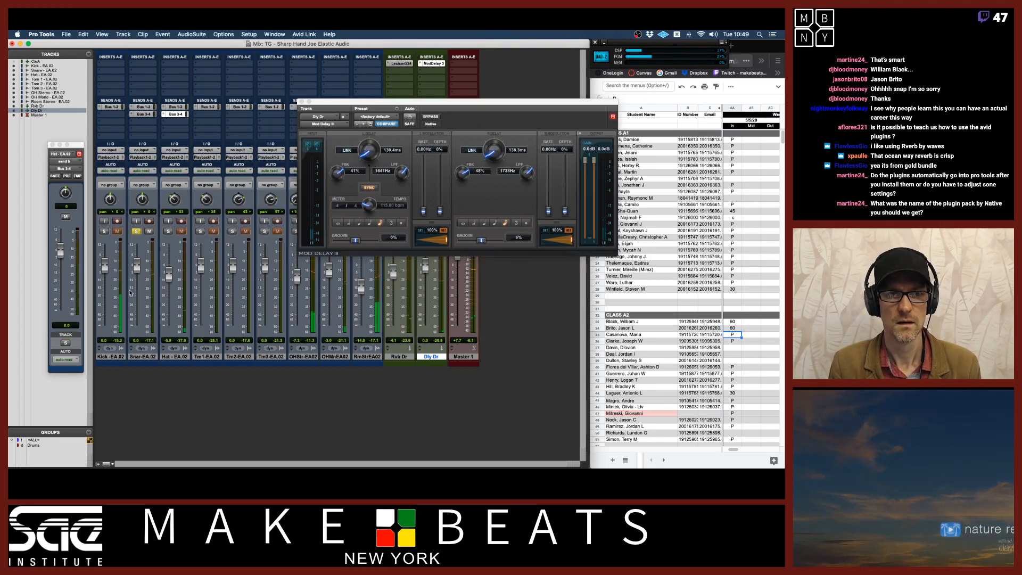
left_click(145, 114)
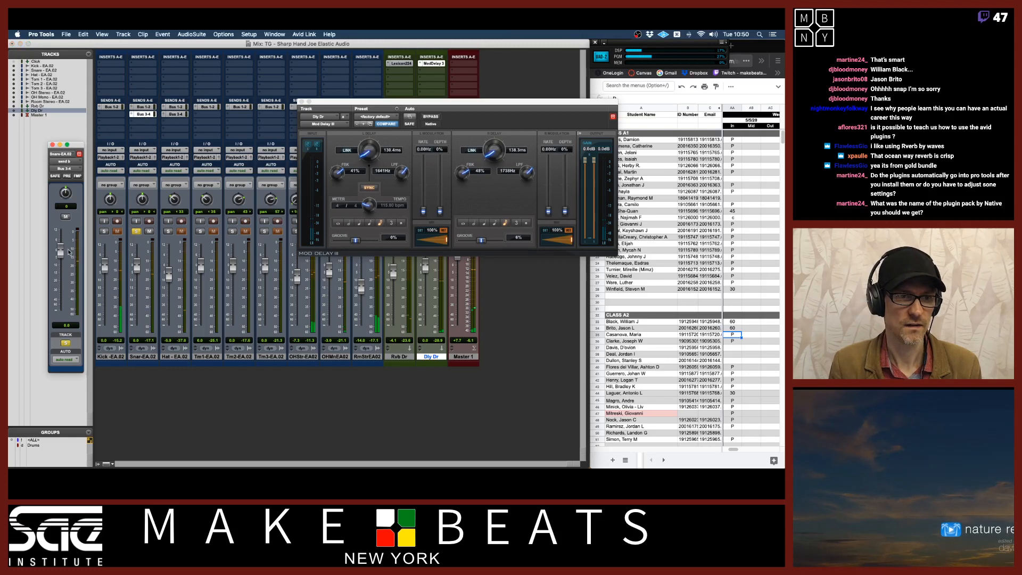
Lower the snare's delay send to about -20 dB and close the send and plug-in windows
left_click_drag(60, 251, 62, 288)
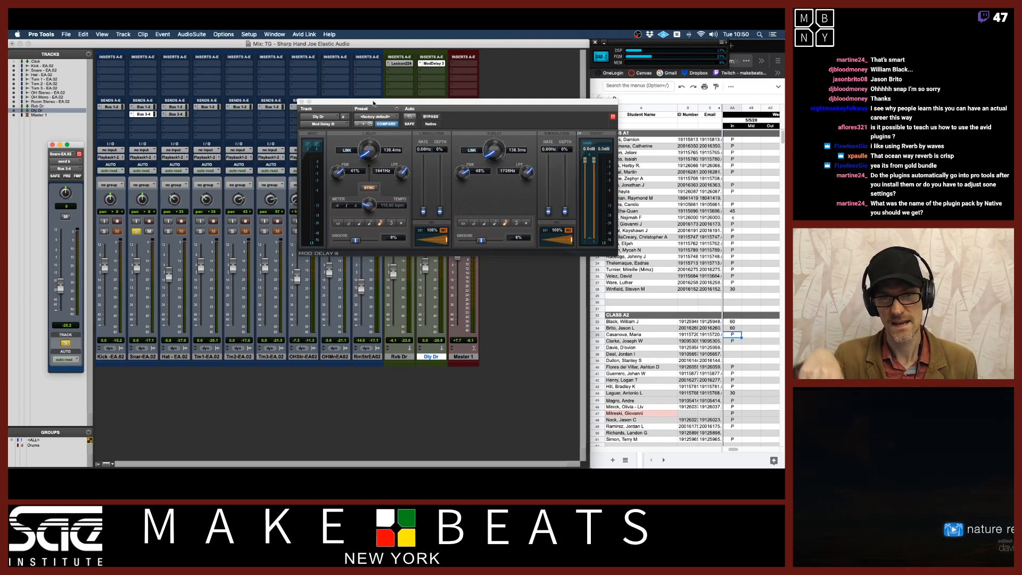
left_click_drag(374, 103, 268, 106)
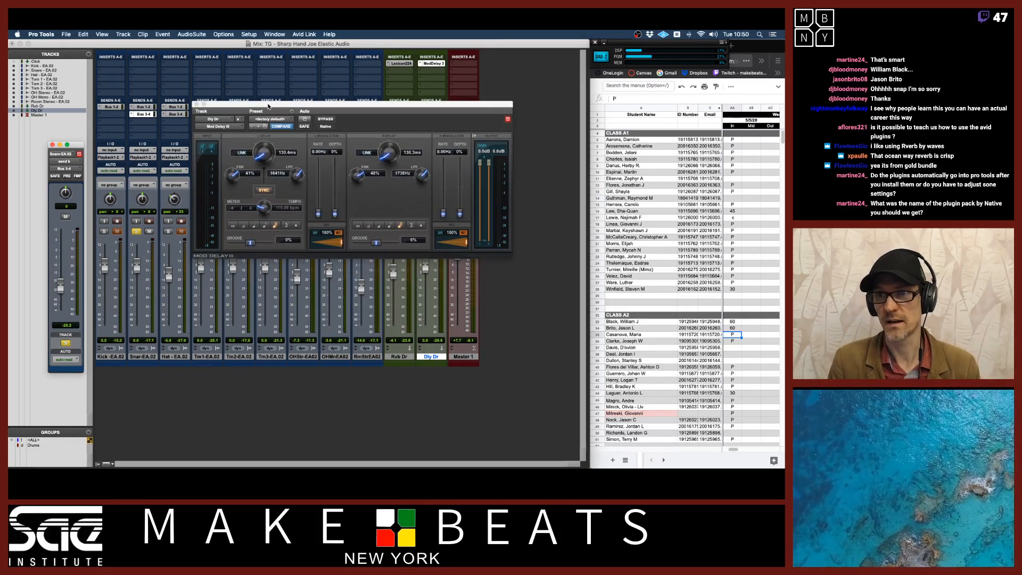
mouse_move(269, 106)
left_mouse_down()
mouse_move(225, 106)
mouse_move(235, 145)
mouse_move(257, 119)
left_mouse_up()
left_click(53, 145)
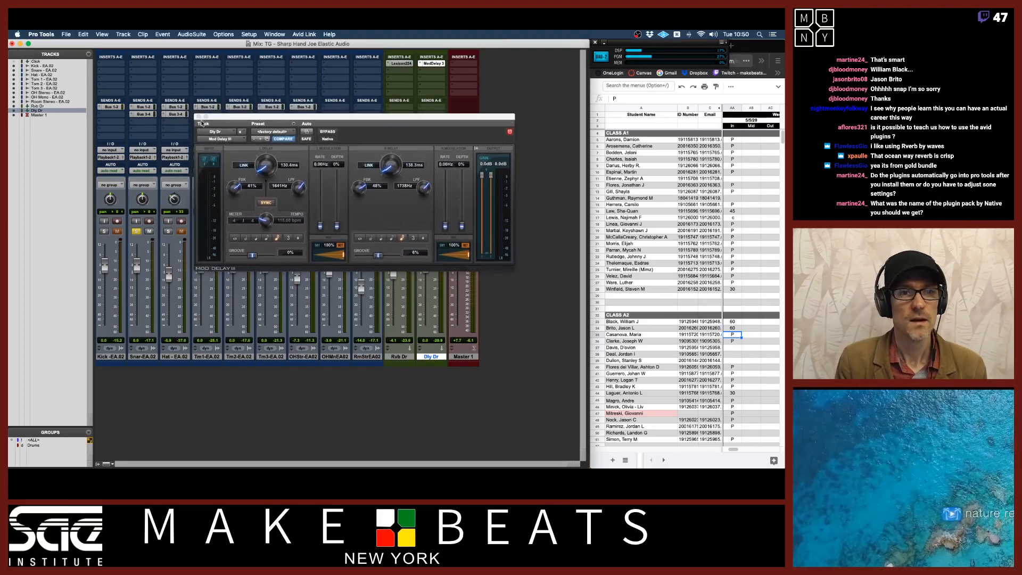
left_click(197, 117)
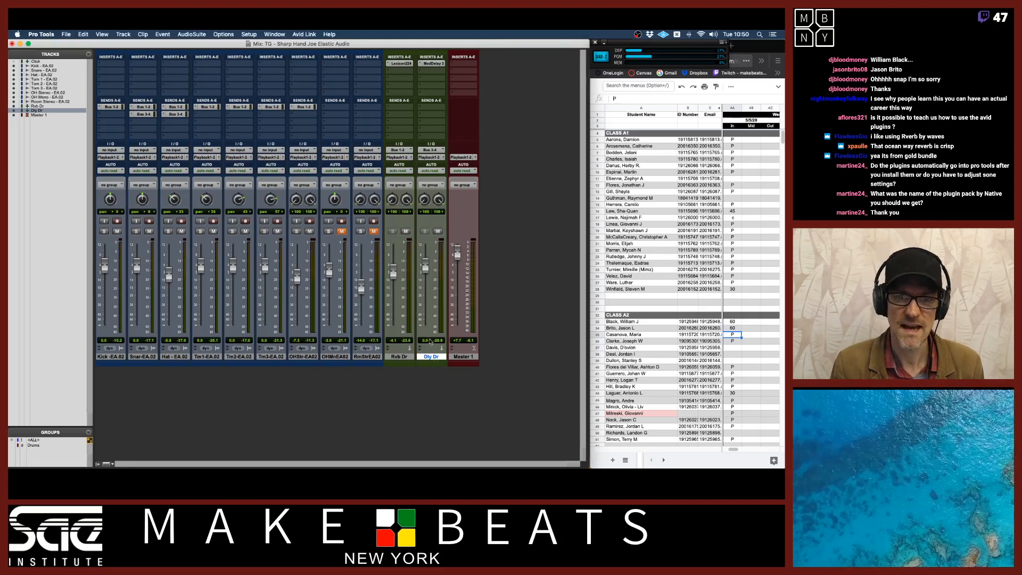
Add a Bus 1-2 send from the delay return into the reverb, setting its level to 0 dB
left_click(400, 357)
left_click(432, 357)
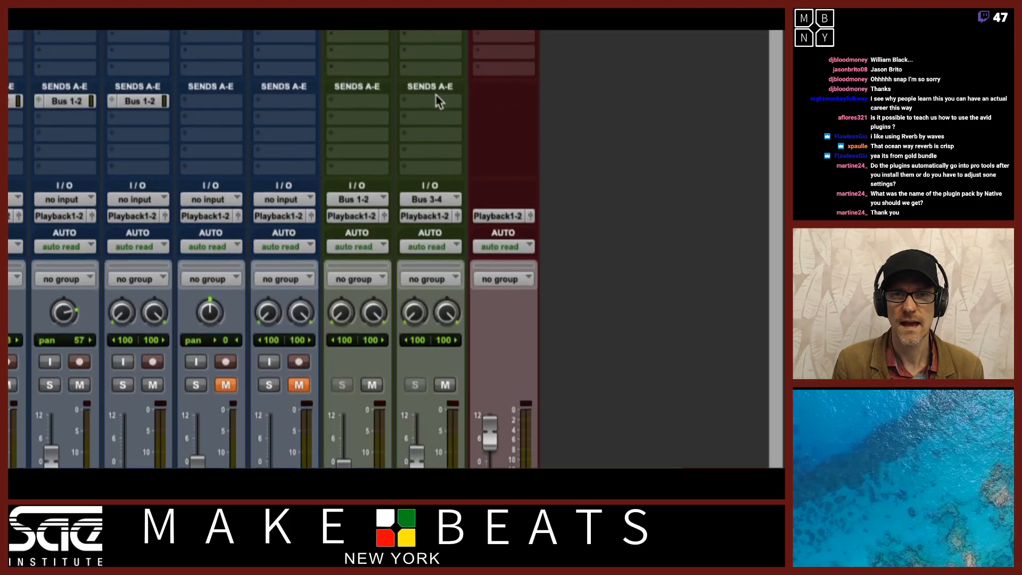
left_click(435, 102)
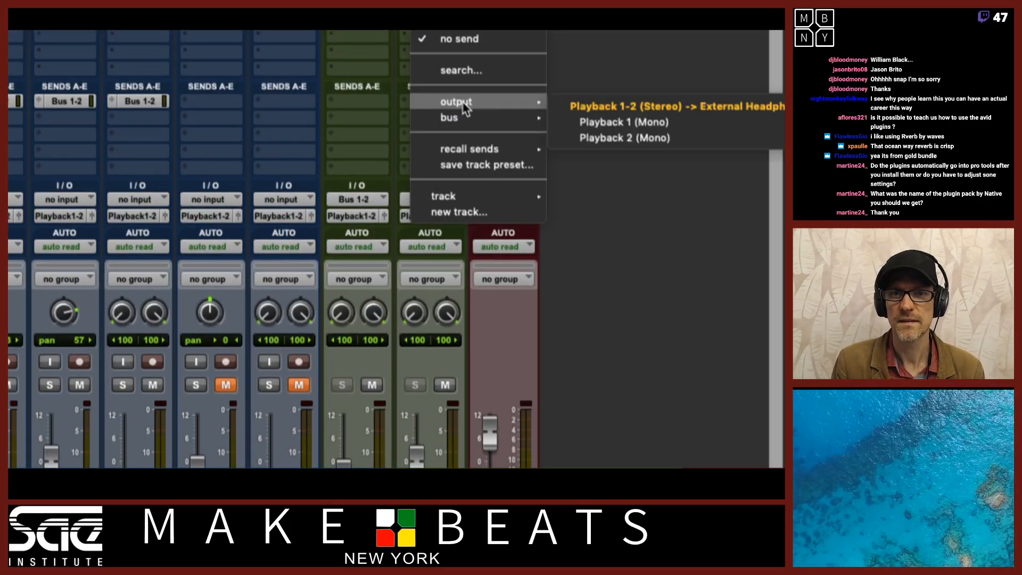
mouse_move(467, 118)
left_click(580, 118)
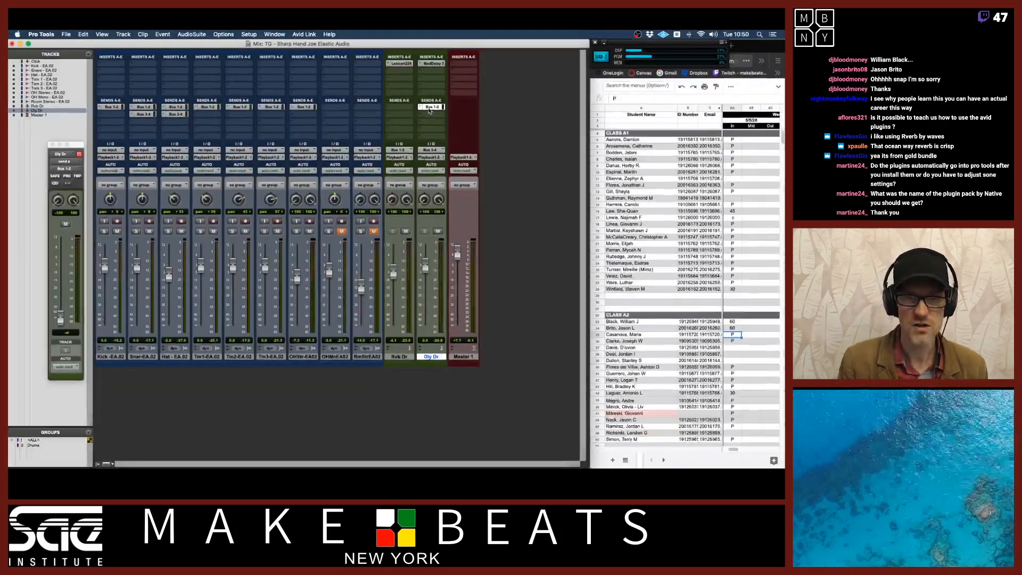
left_click(61, 318, "alt")
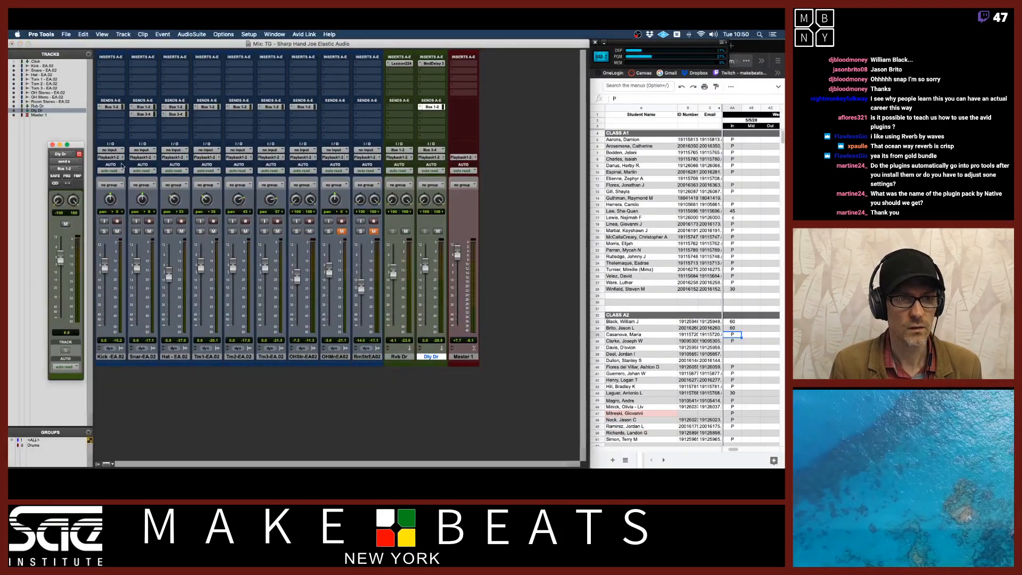
Toggle the snare and hi-hat solos to audition the delay and close the send window
left_click(136, 231)
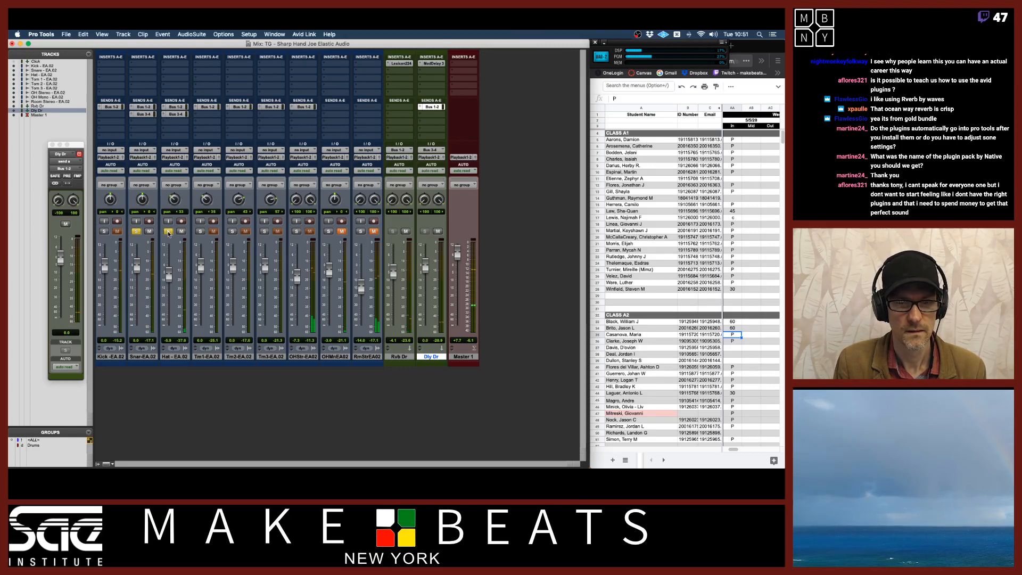
left_click(168, 231)
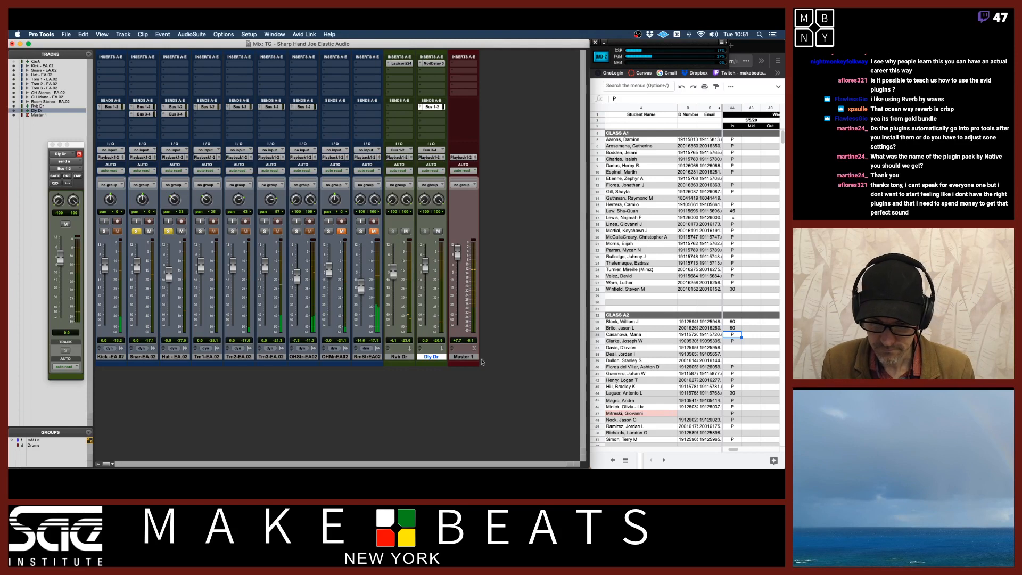
left_click(51, 144)
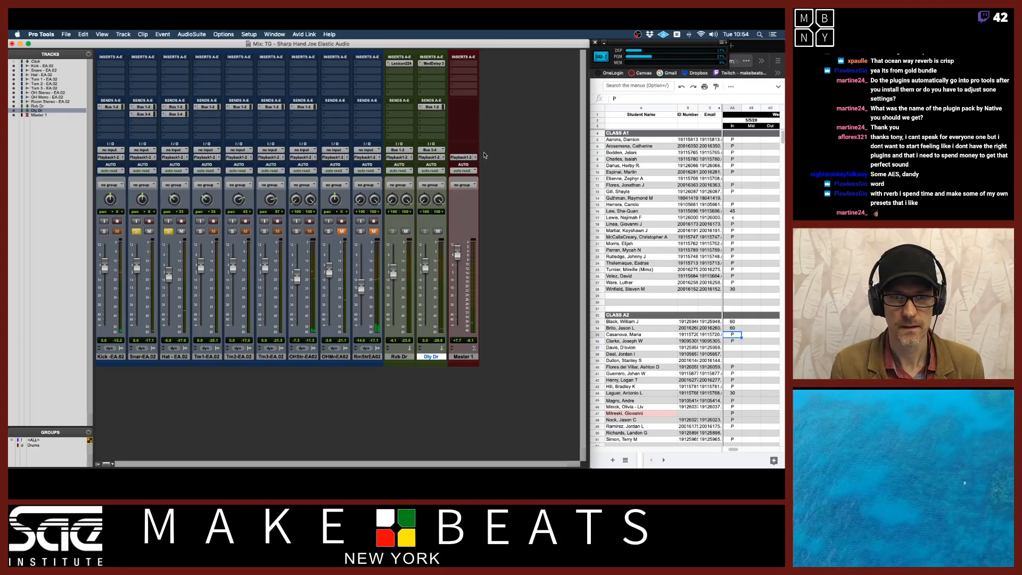
left_click(169, 231)
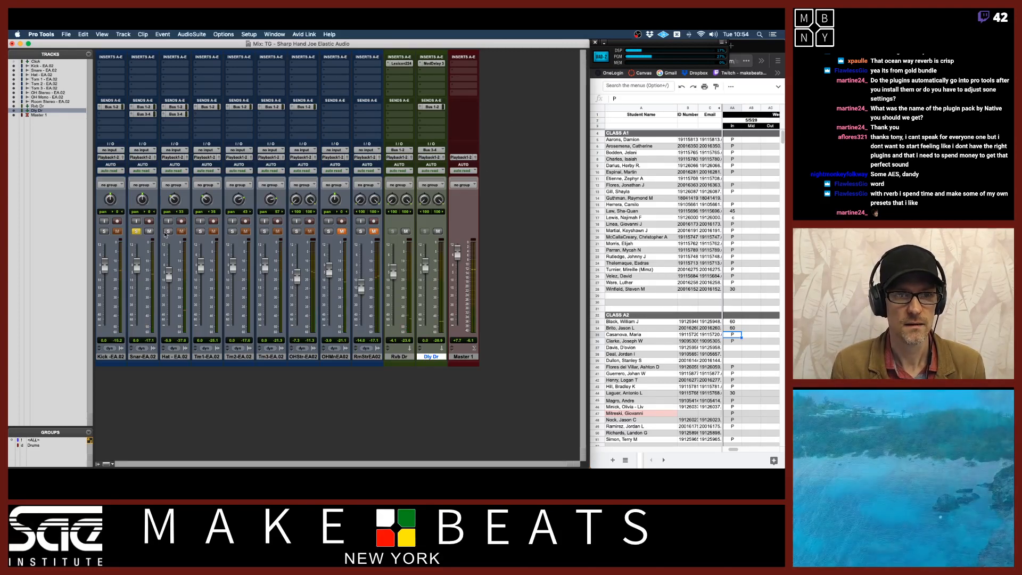
Unsolo the snare and lower the delay return's fader slightly, briefly opening its Mod Delay III window
left_click(137, 232)
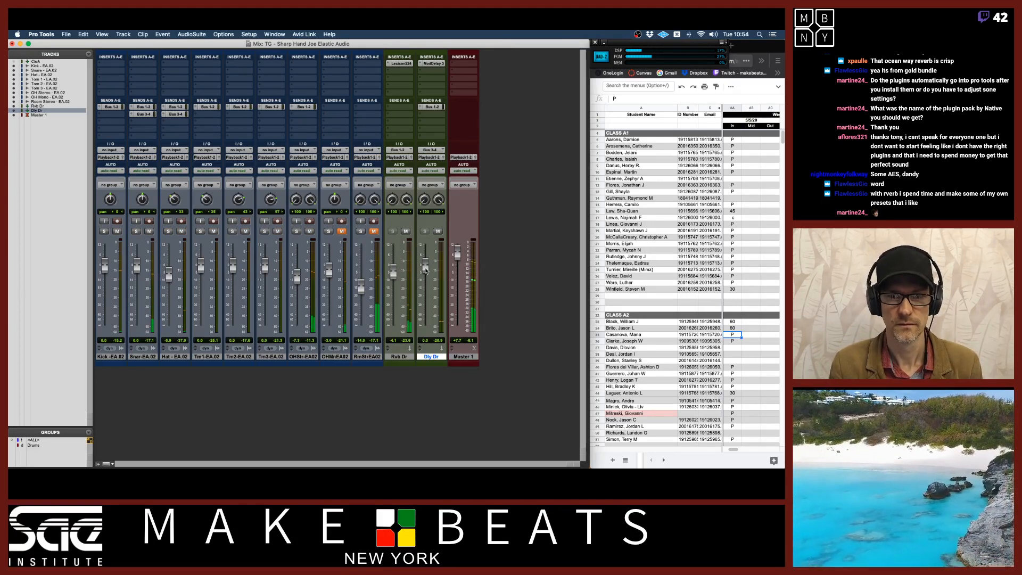
left_click_drag(425, 269, 429, 282)
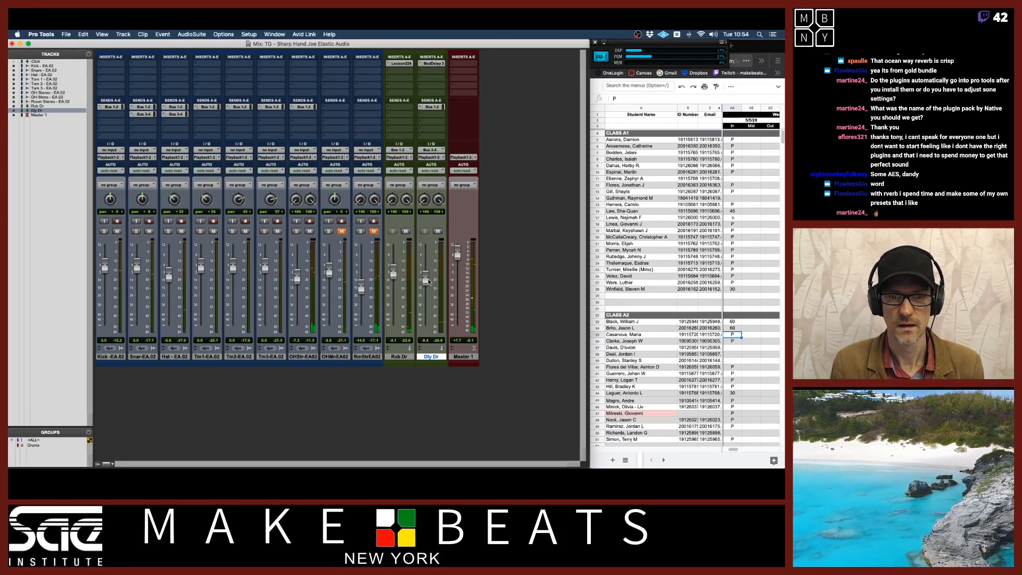
left_click_drag(429, 282, 429, 282)
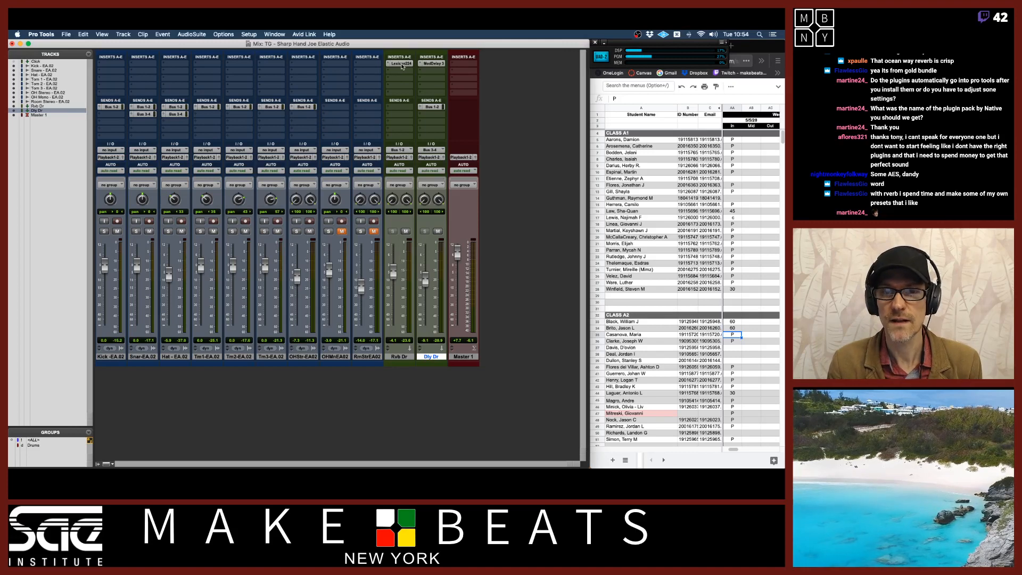
left_click(440, 65)
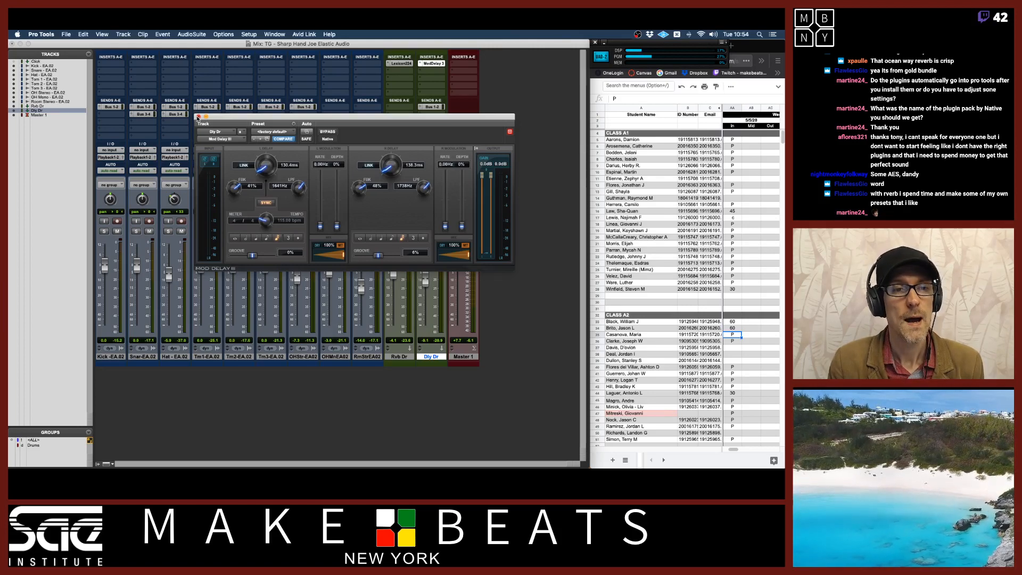
left_click(198, 117)
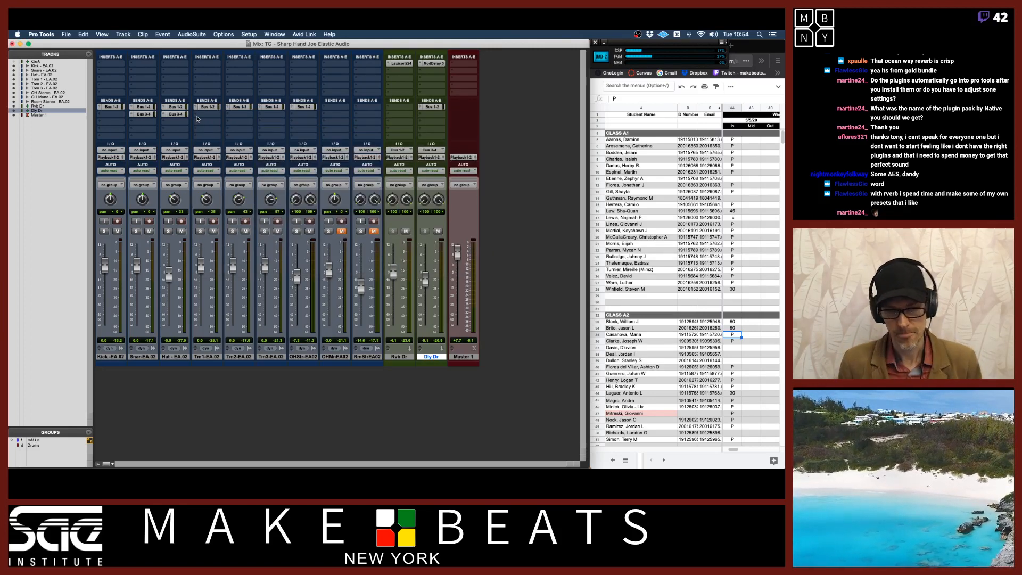
Switch to the PDF notes and page through the Pro Tools bussing secrets instructions
key("super+Tab")
key("super+Tab")
key("super+Tab")
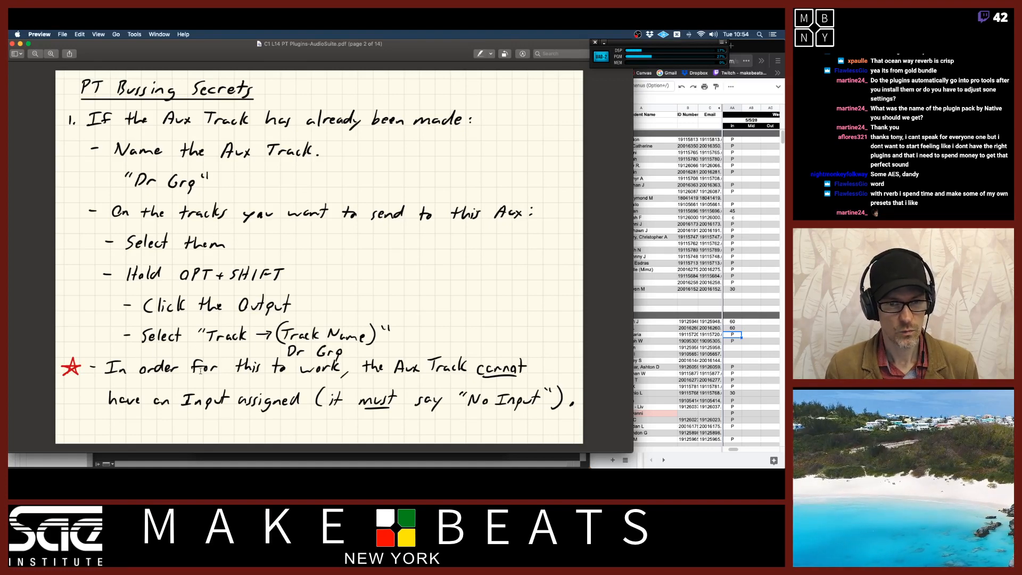
key("Down")
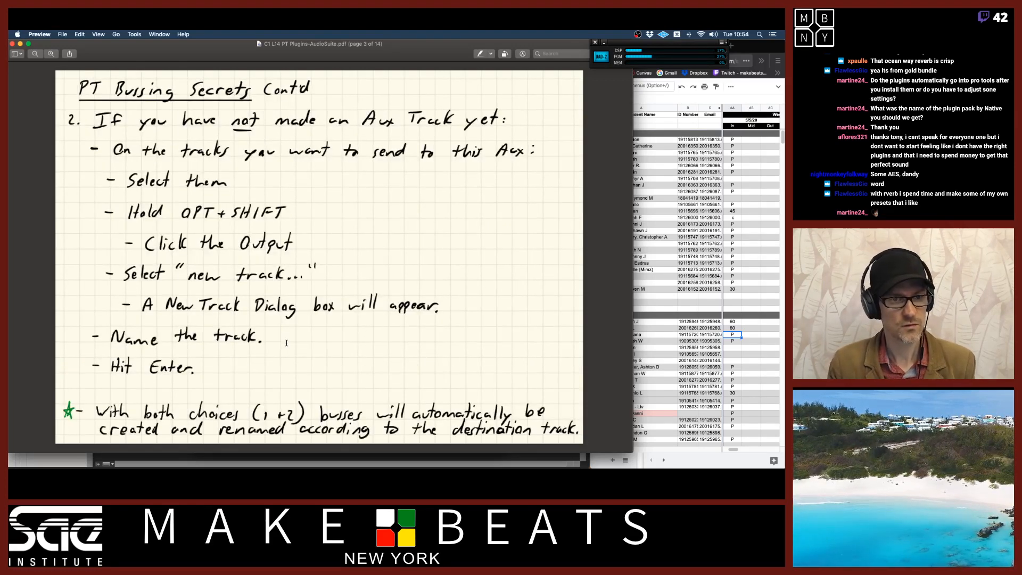
key("Down")
key("Up")
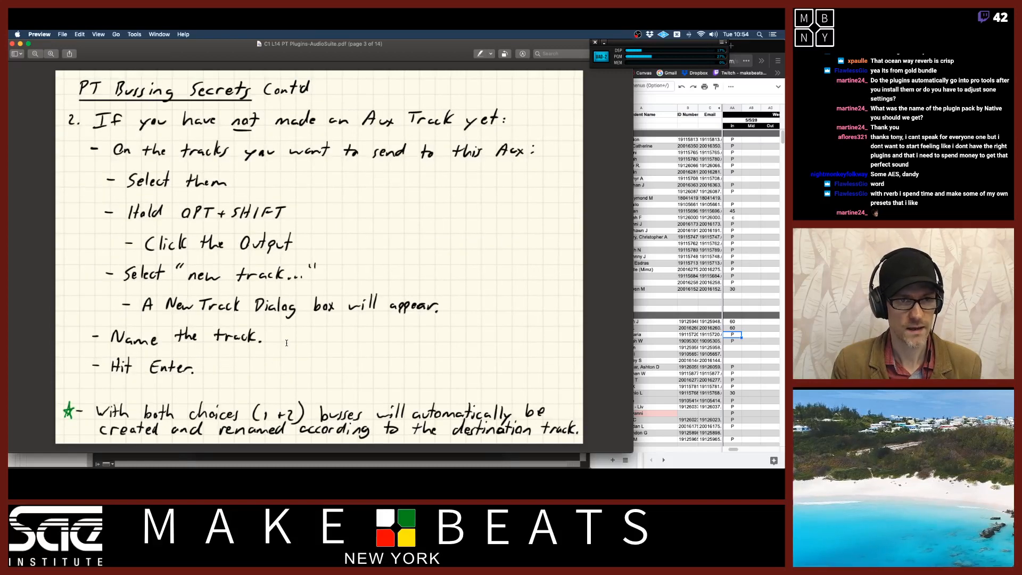
key("Up")
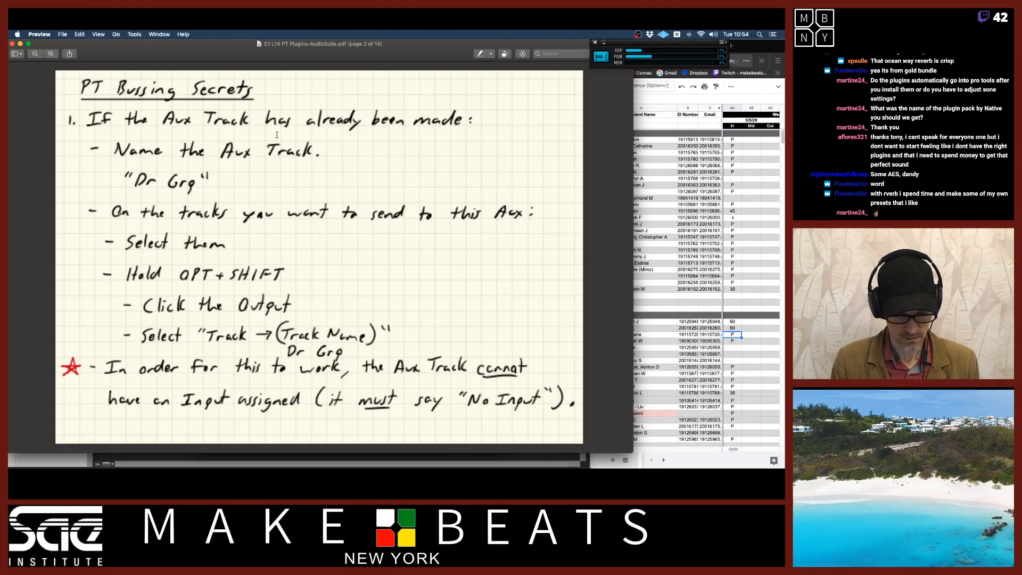
key("super+Tab")
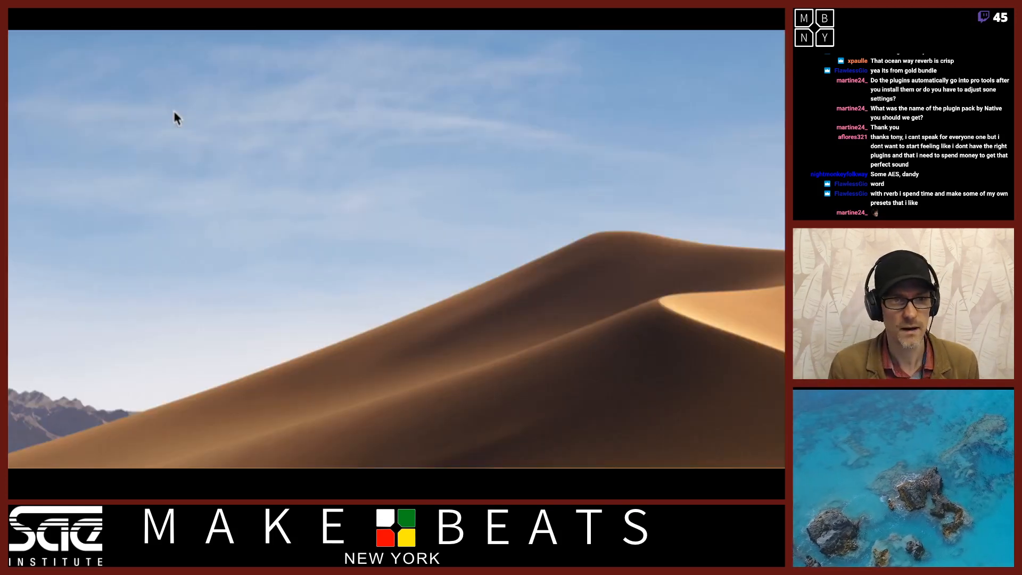
Rename the Bus 1-2 path to Rvb Dr
right_click(173, 110)
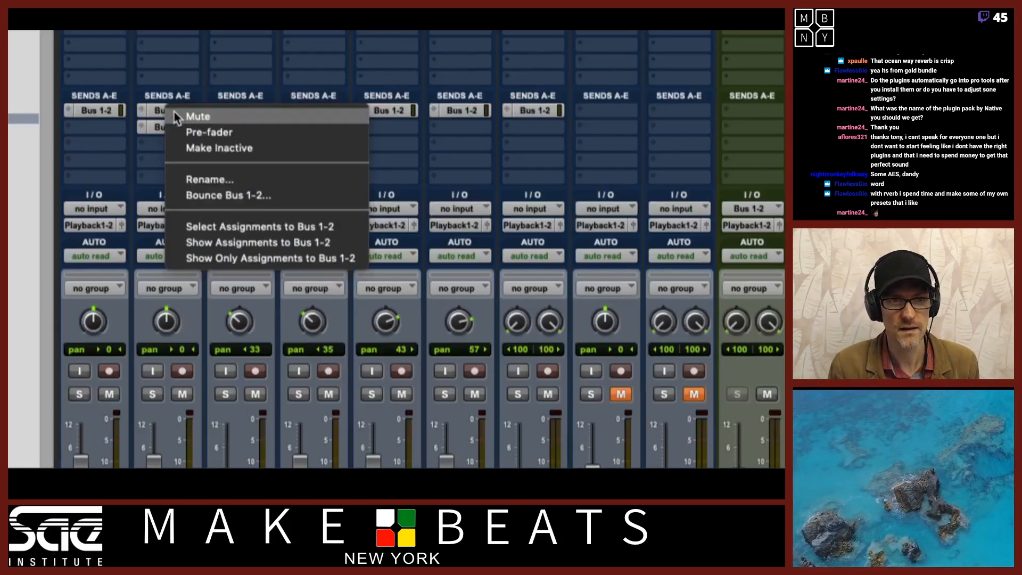
key("Escape")
right_click(174, 112)
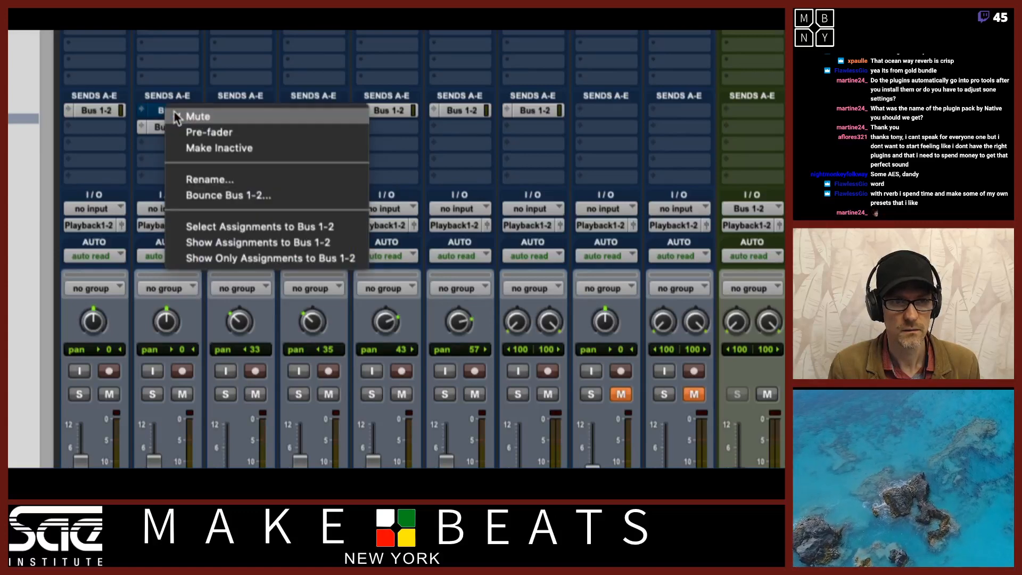
left_click(175, 111)
right_click(174, 111)
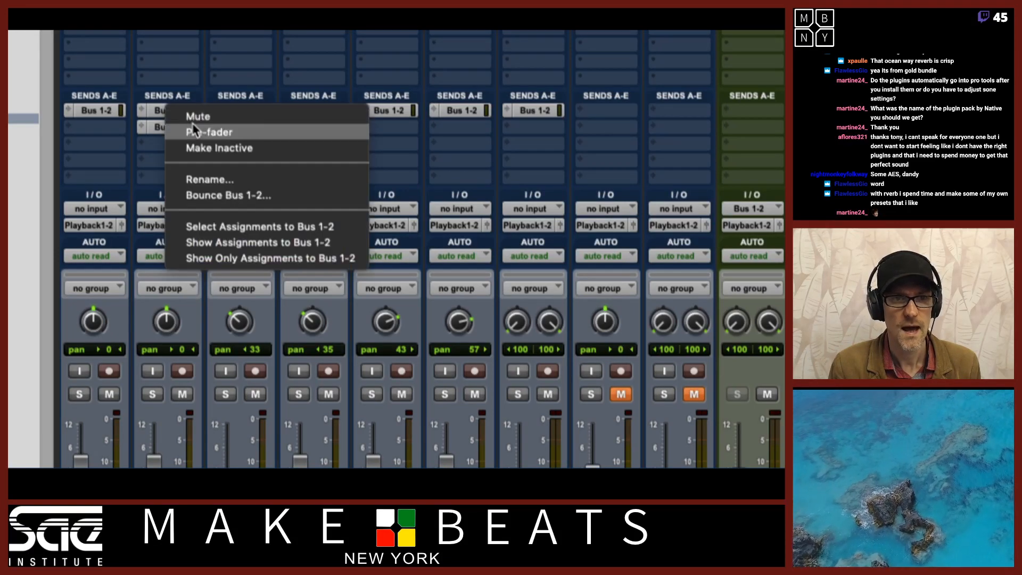
left_click(218, 181)
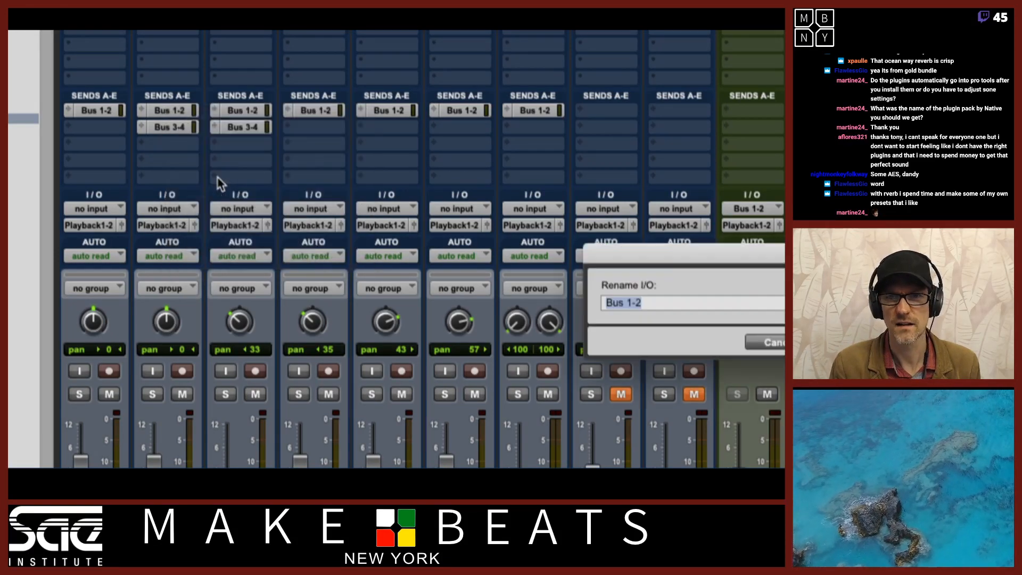
left_click_drag(684, 243, 292, 183)
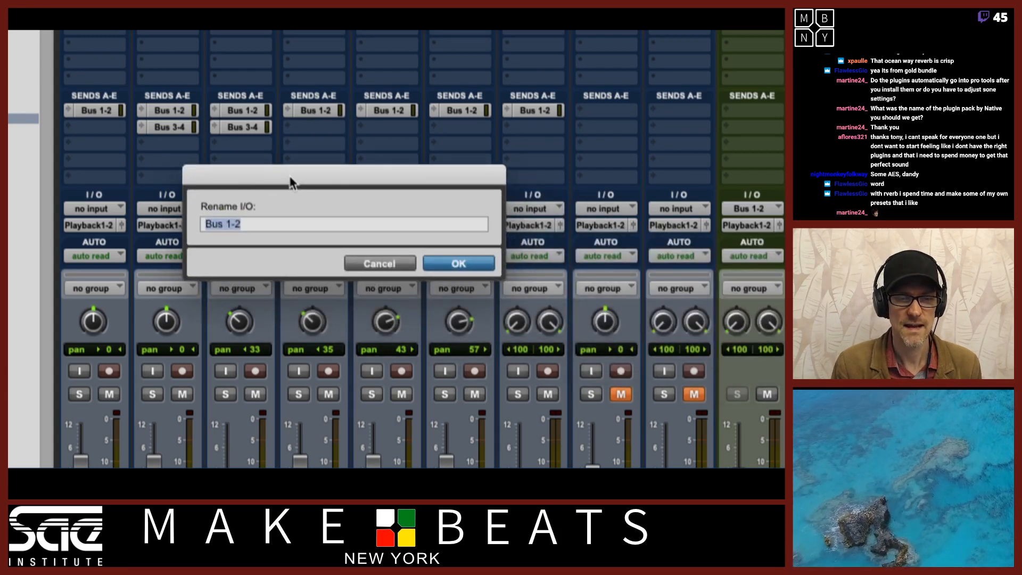
type("Rvb Dr")
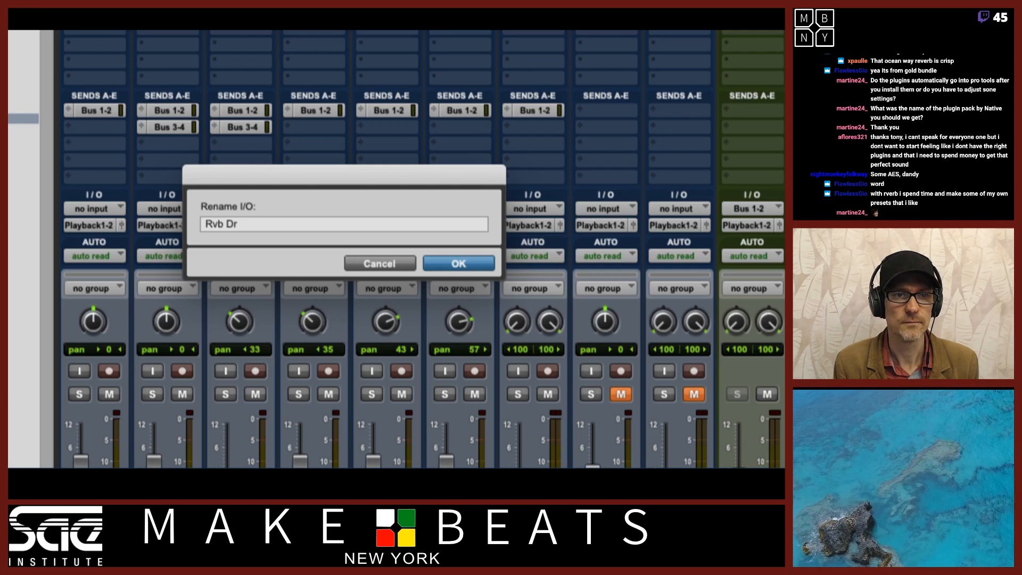
key("Return")
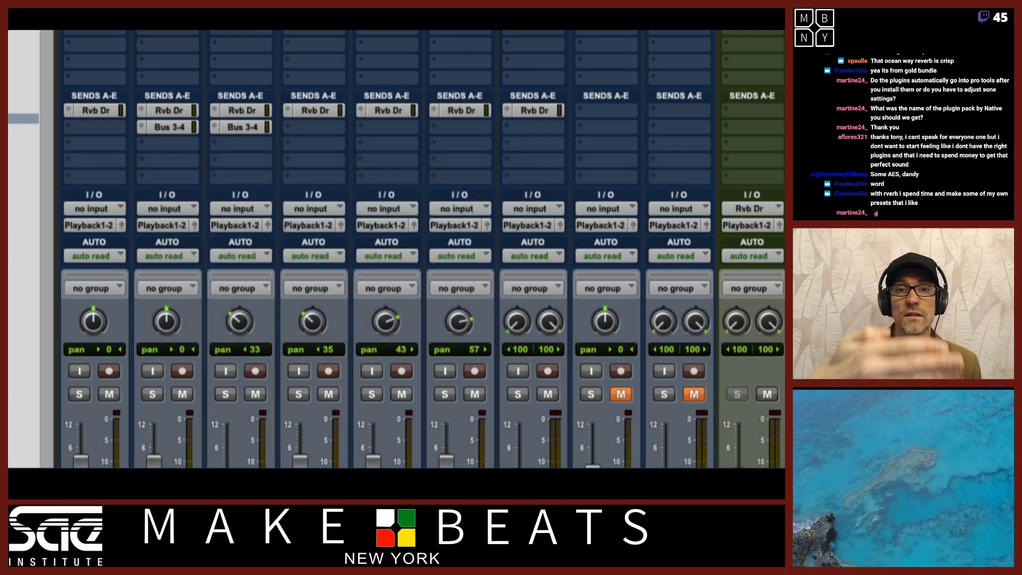
Rename the Bus 3-4 path on the delay return to Dly Dr
scroll(769, 304, "right", 5)
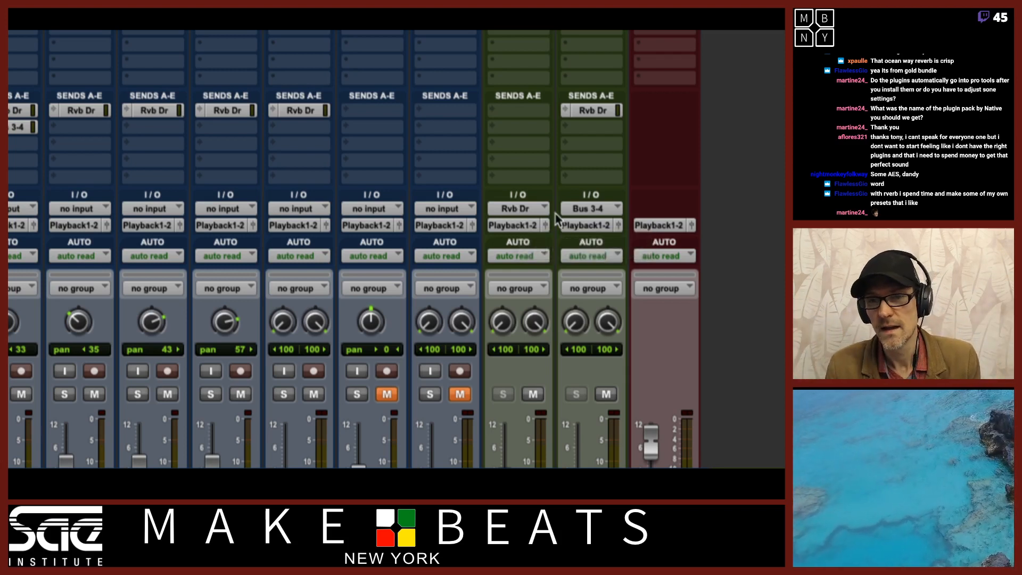
right_click(585, 213)
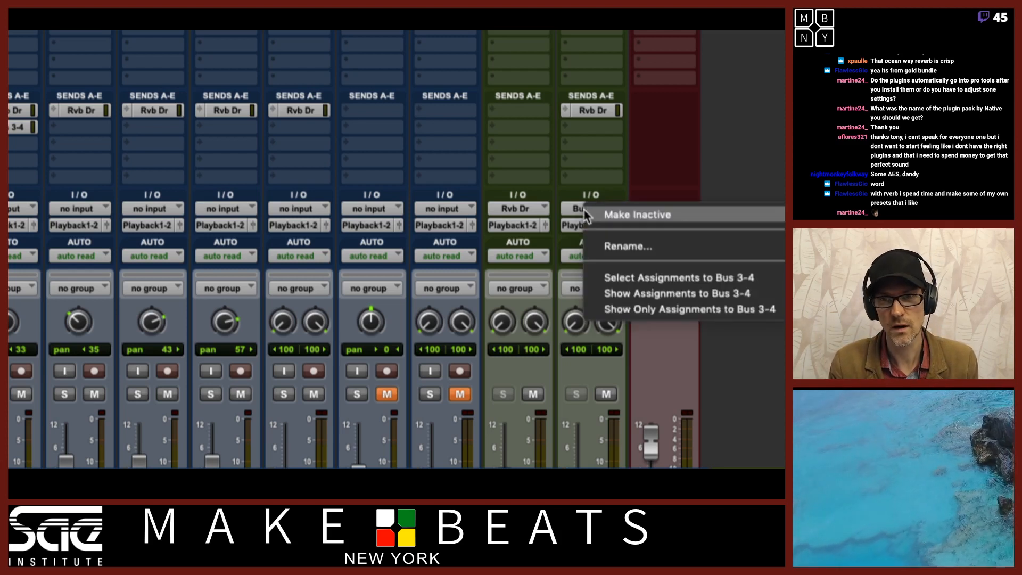
left_click(613, 246)
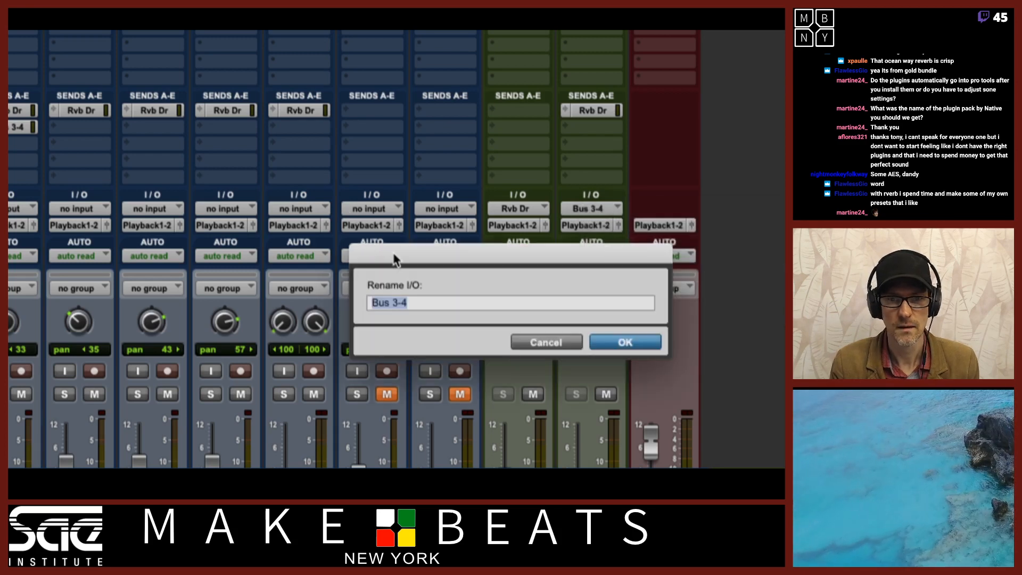
left_click_drag(393, 255, 217, 151)
type("Dly Dr")
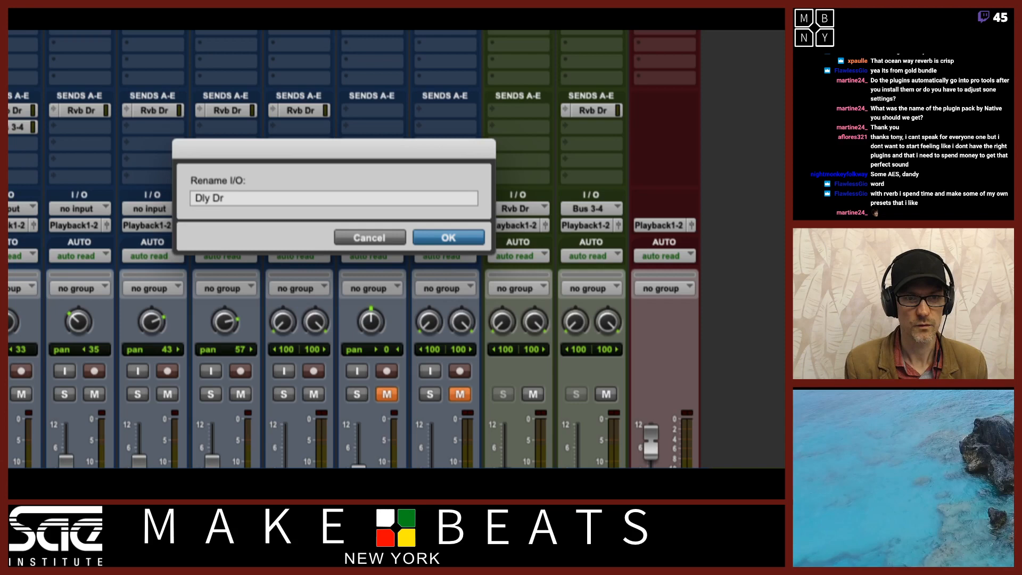
key("Return")
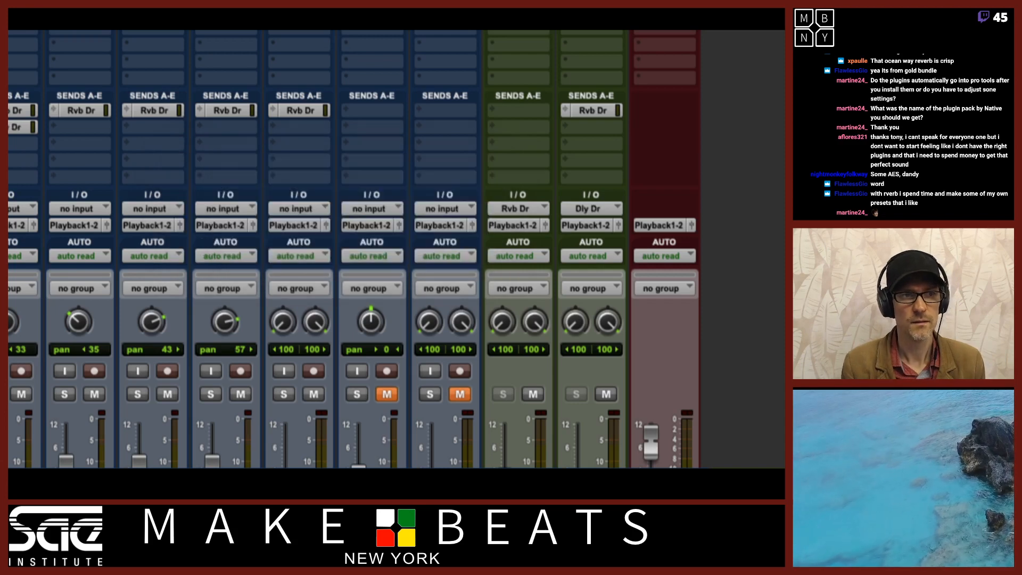
Create a new stereo Aux Input track and name it Dist Dr
scroll(119, 152, "left", 5)
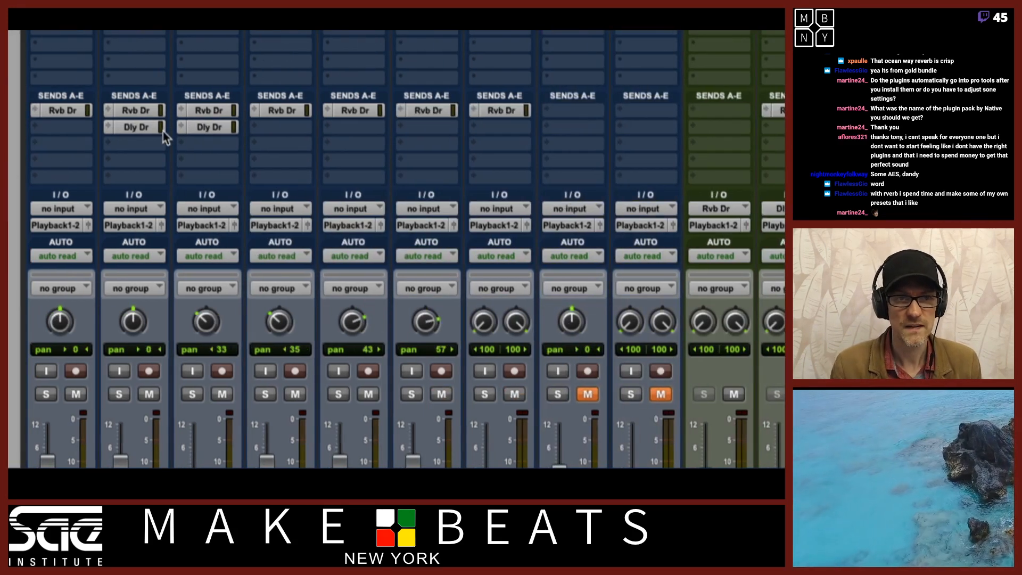
scroll(671, 165, "right", 3)
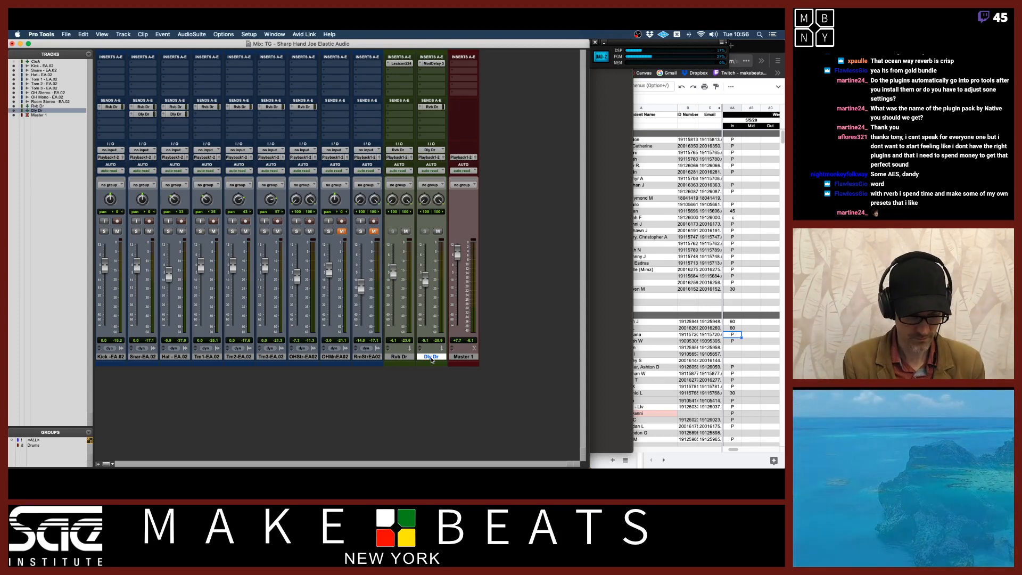
key("super+shift+n")
key("super+Right")
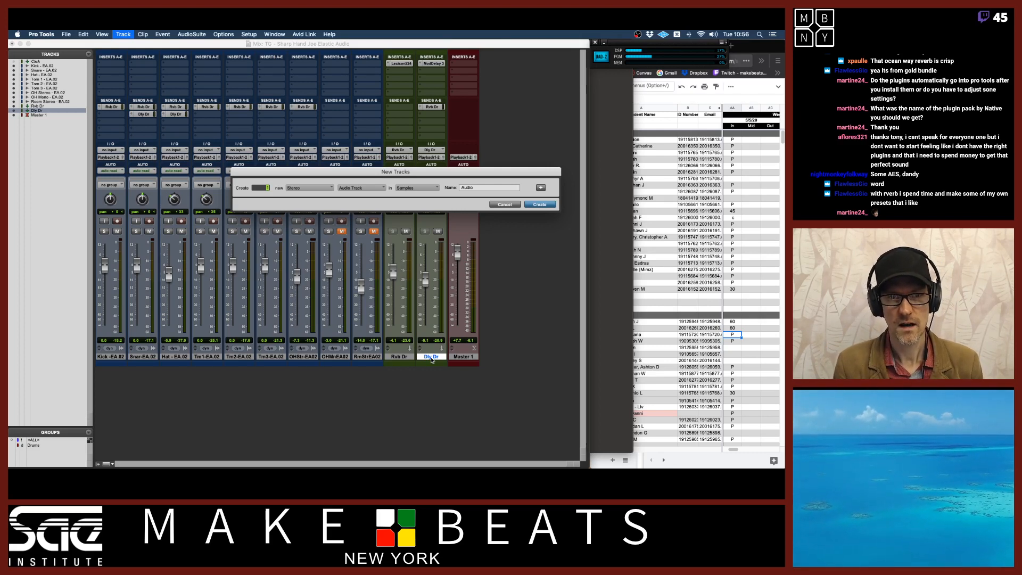
key("super+Down")
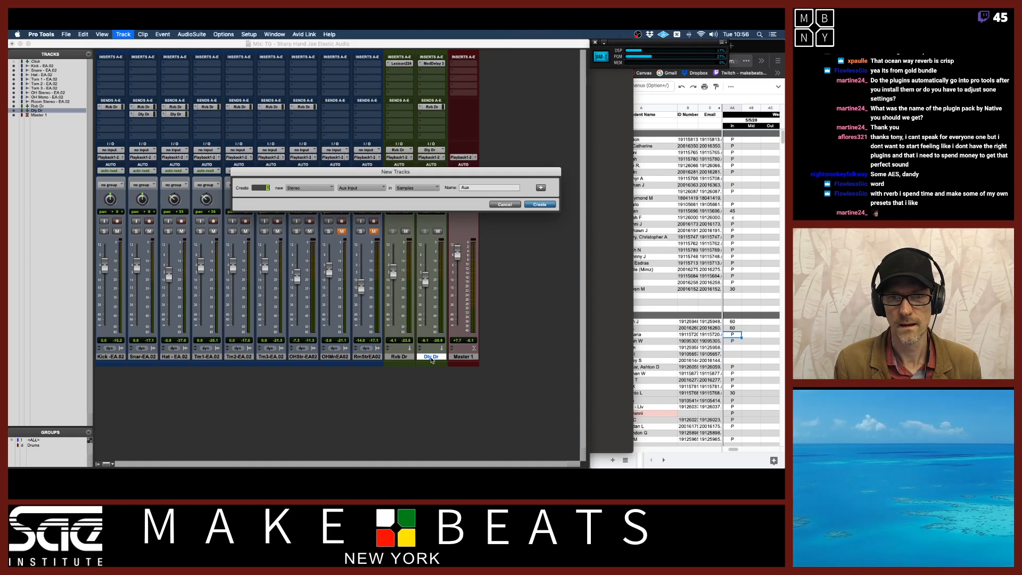
key("Return")
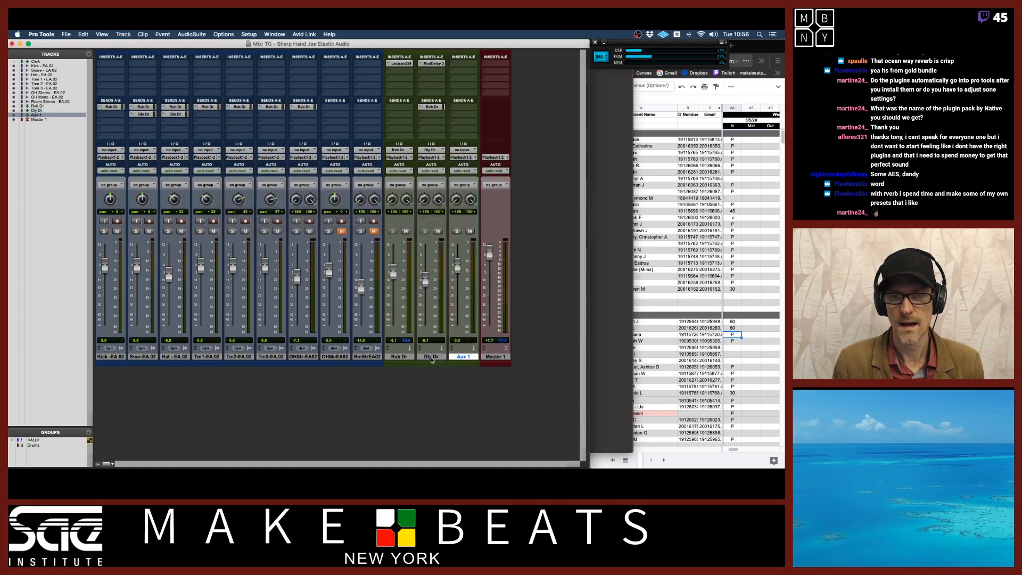
double_click(463, 356)
type("Dist ")
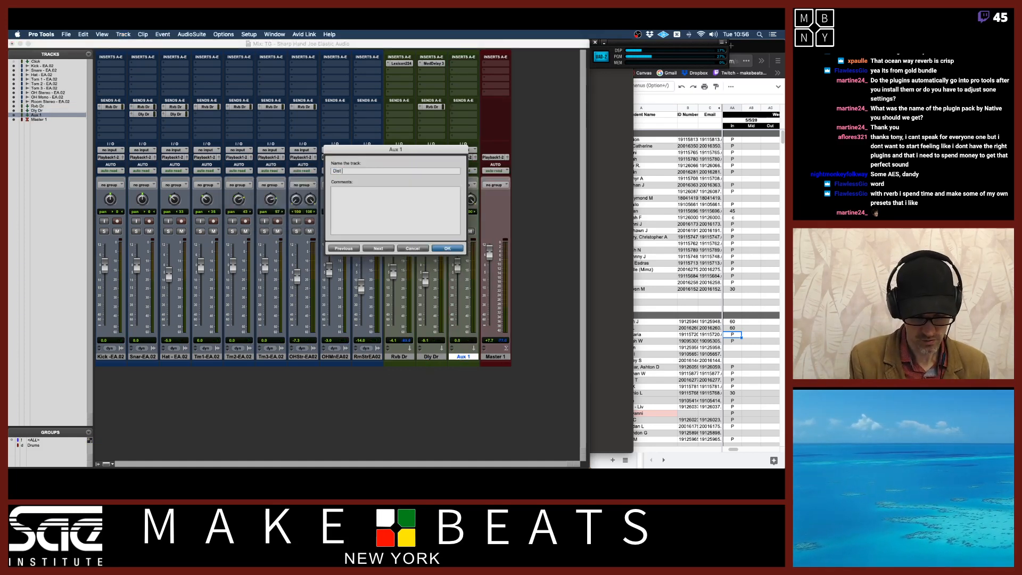
type("Dr")
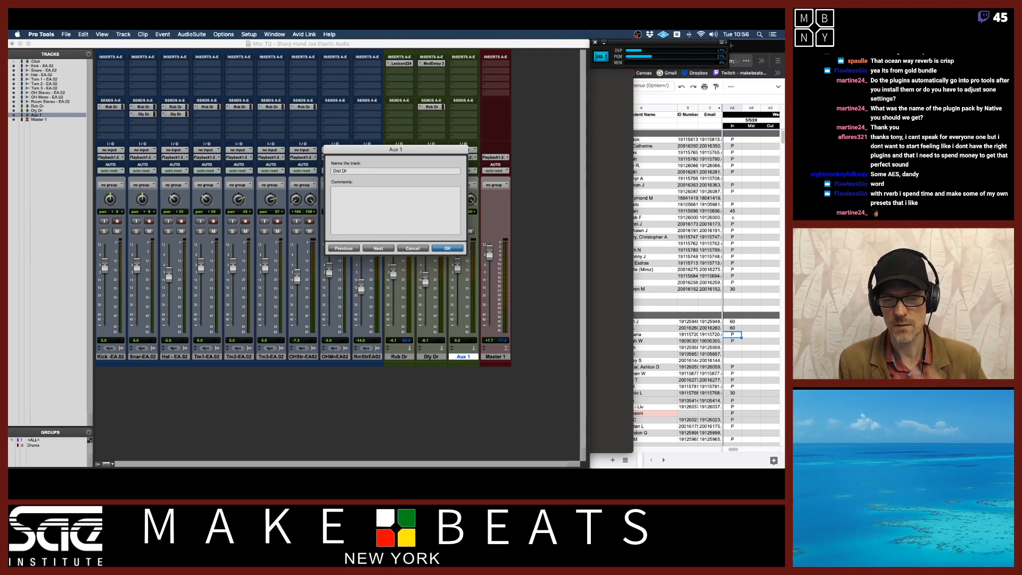
key("Return")
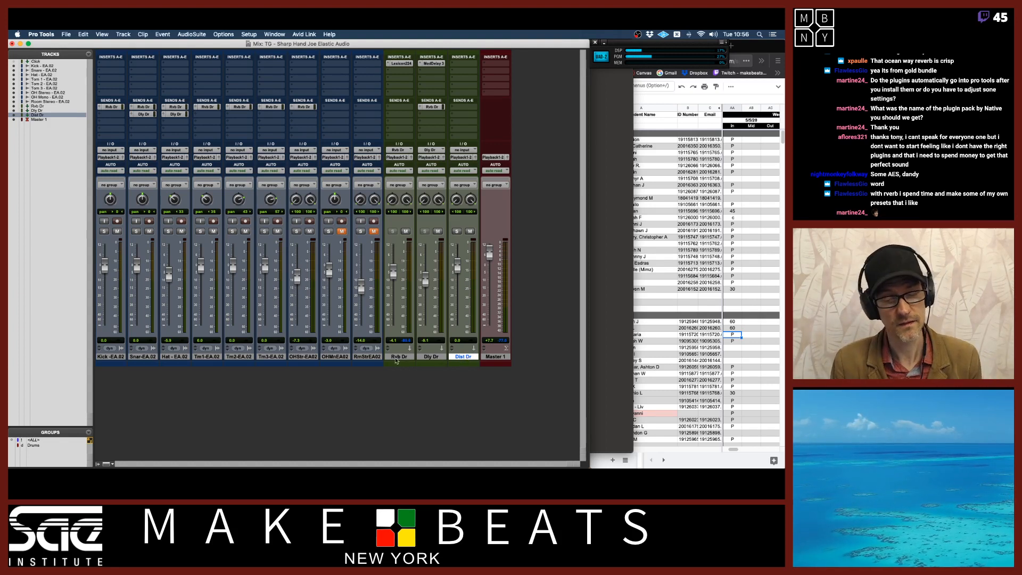
Select the Kick, Snare, Hat and three Tom tracks and add a send to Dist Dr on all of them
left_click(117, 356)
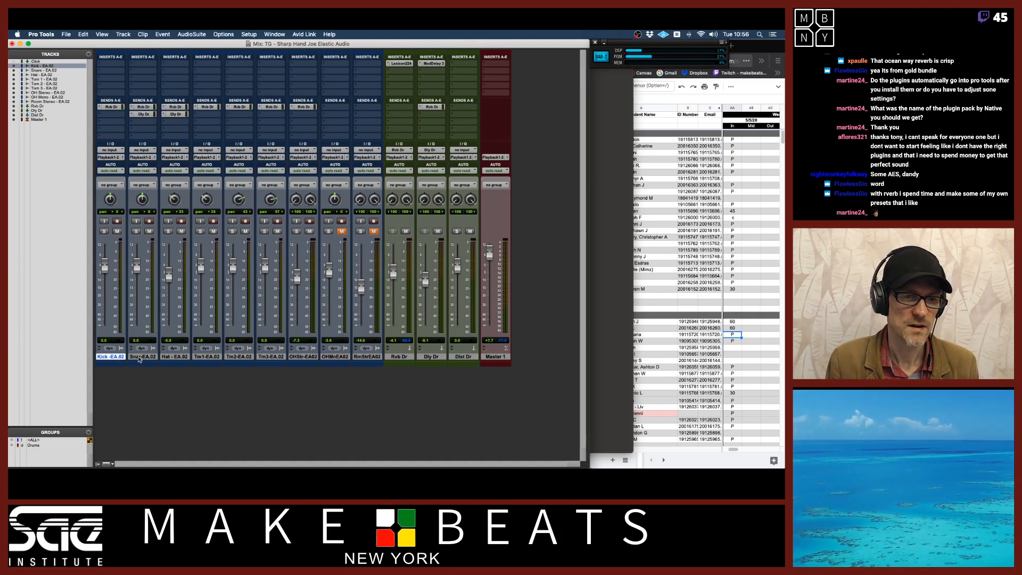
left_click(139, 357, "shift")
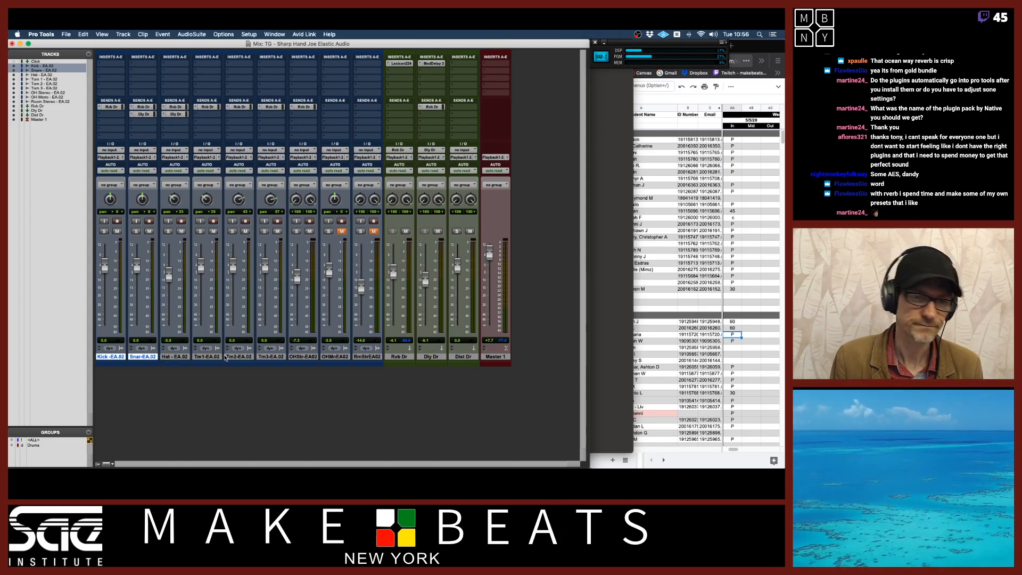
left_click(207, 356, "super")
left_click(234, 356, "super")
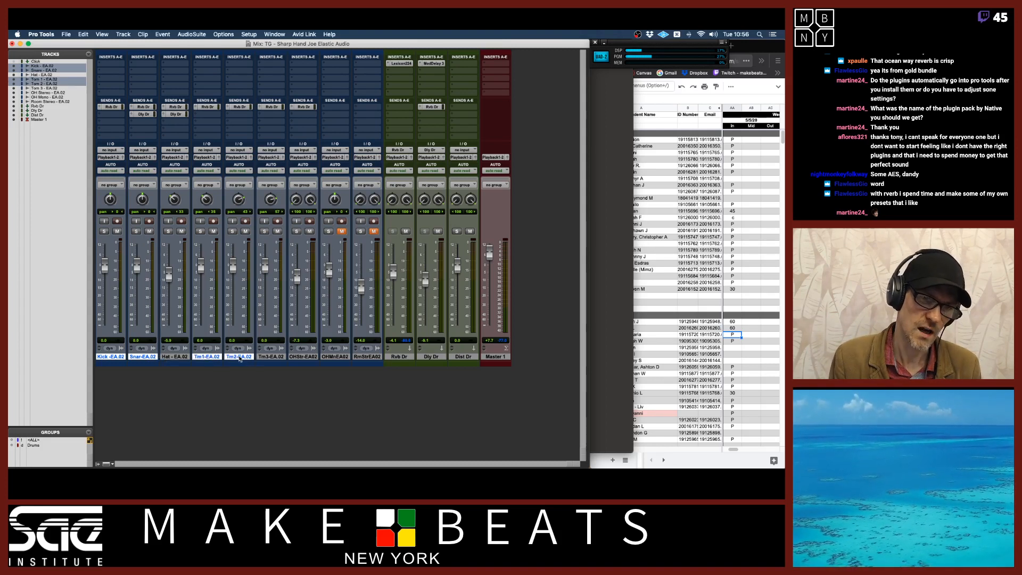
left_click(270, 357, "super")
left_click(185, 357, "super")
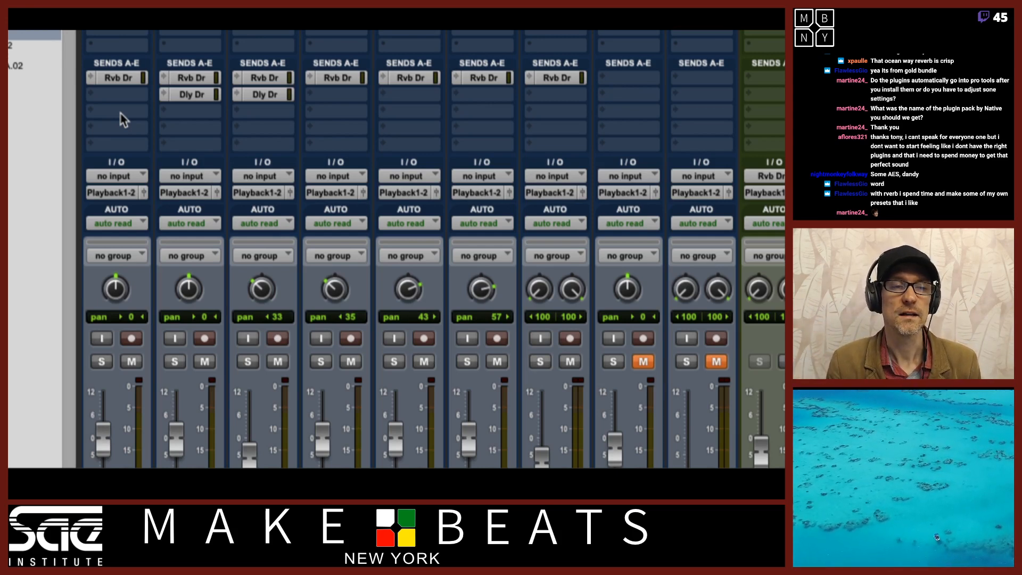
left_click(123, 119)
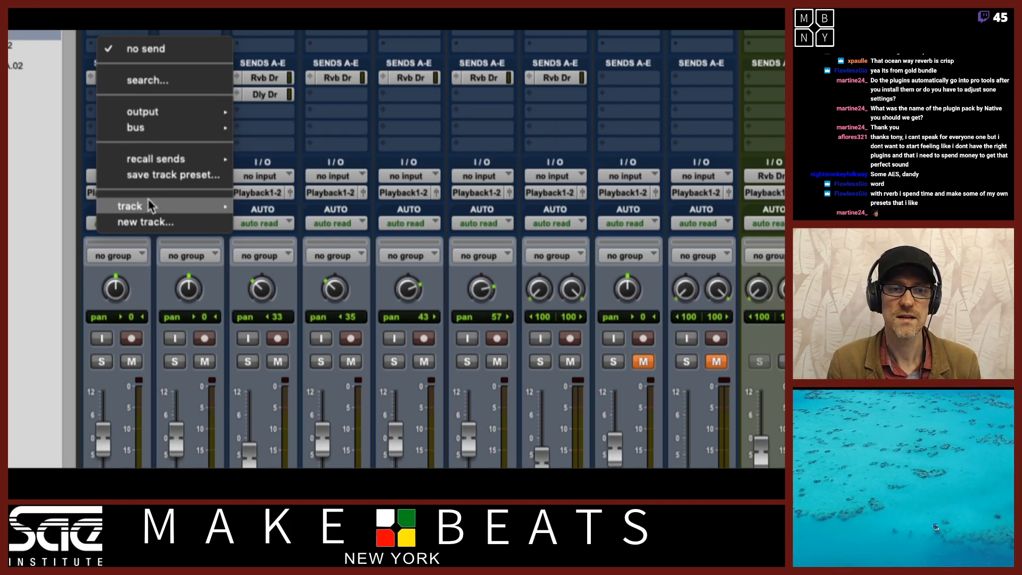
mouse_move(151, 206)
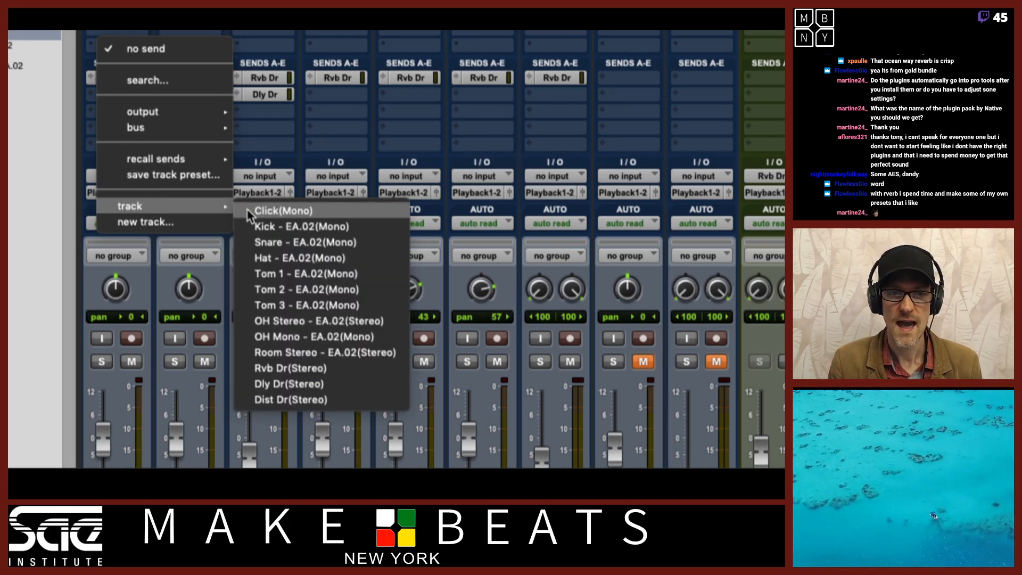
left_click(293, 400)
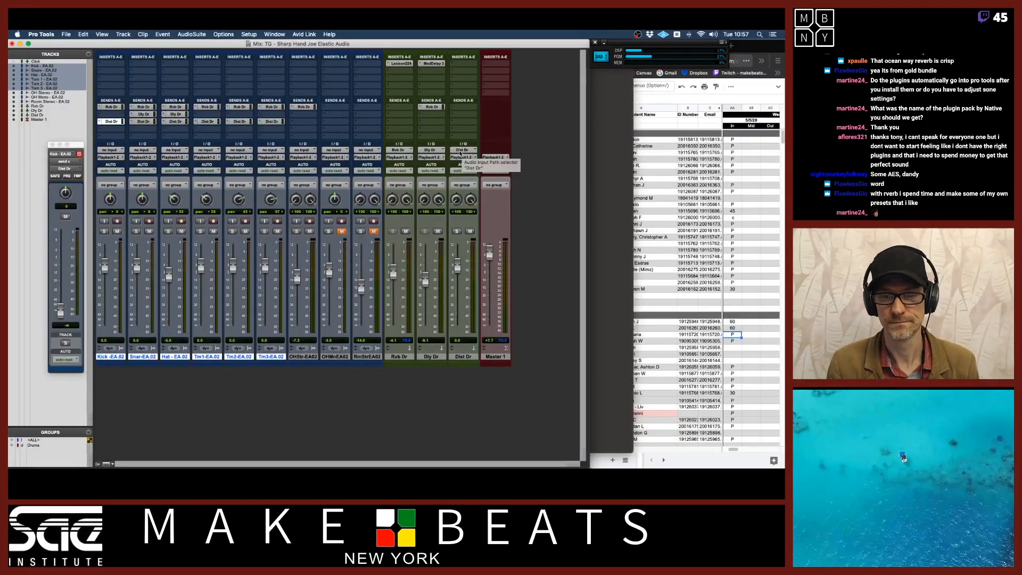
Insert the SansAmp PSA-1 stereo plug-in on the Dist Dr aux track
left_click(464, 65)
mouse_move(503, 64)
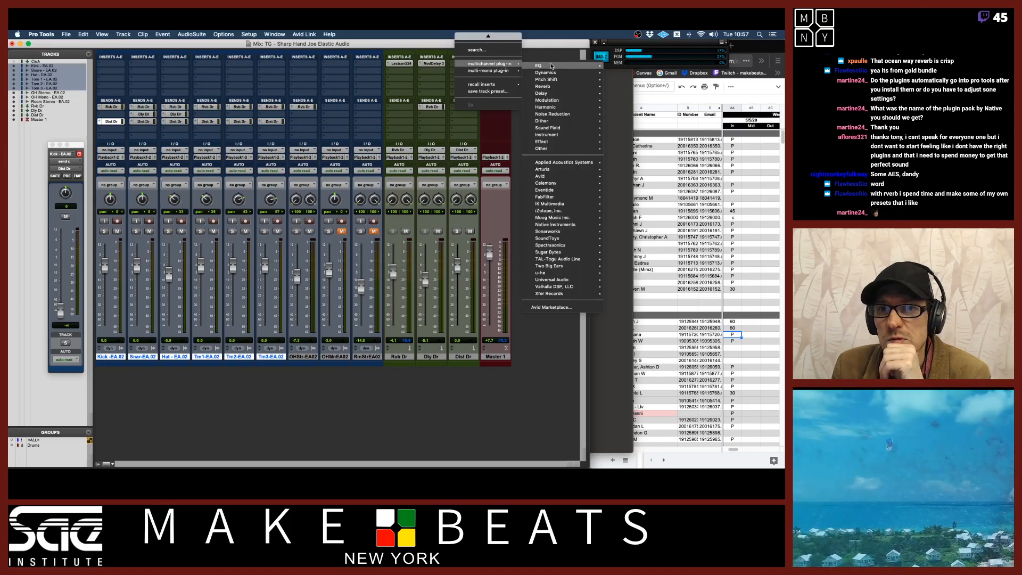
mouse_move(550, 109)
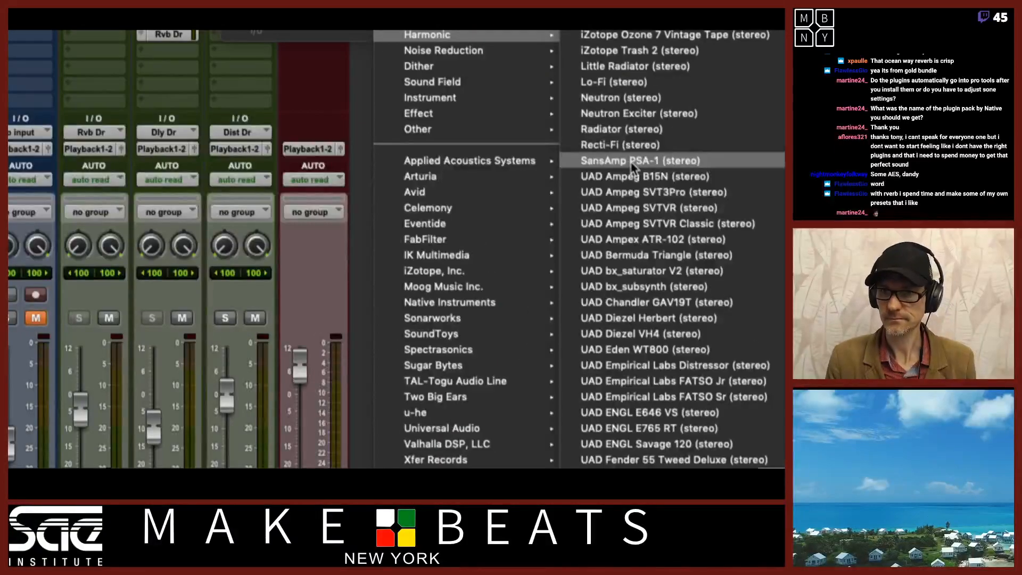
left_click(635, 163)
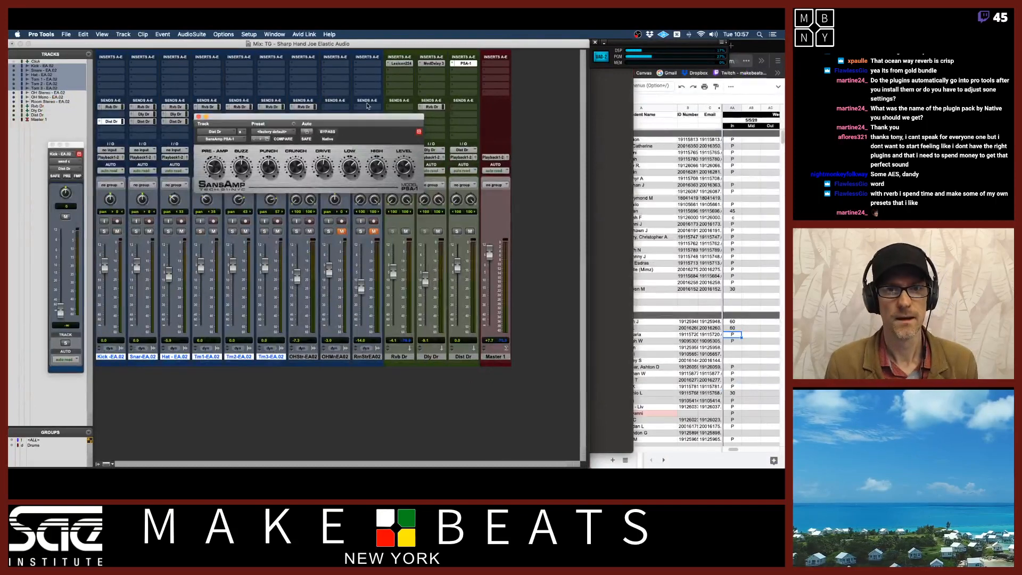
Load the Crunch 3 preset in the SansAmp plug-in and nudge the Dist Dr fader
left_click_drag(359, 117, 349, 195)
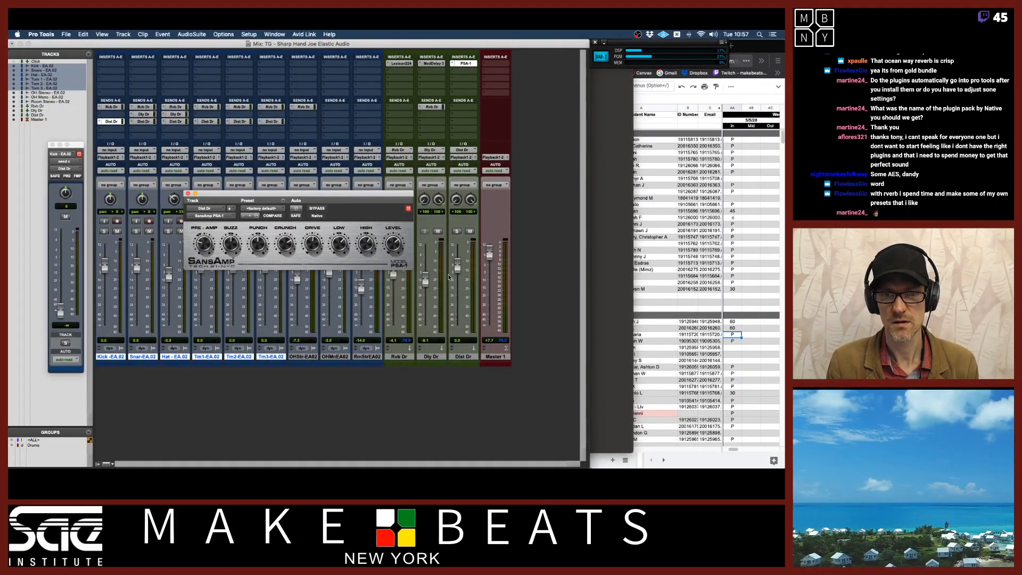
left_click_drag(457, 269, 461, 295)
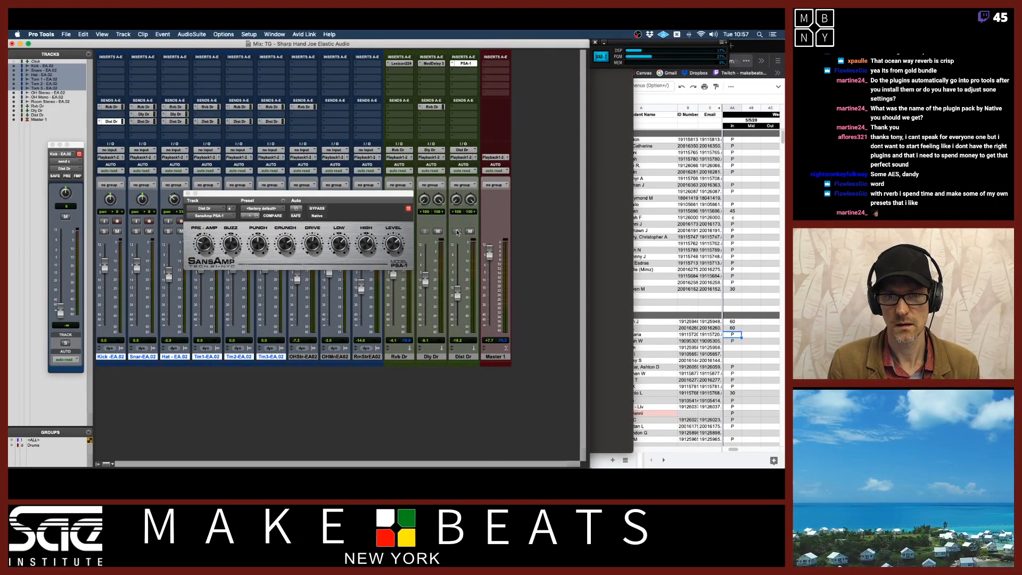
left_click(264, 208)
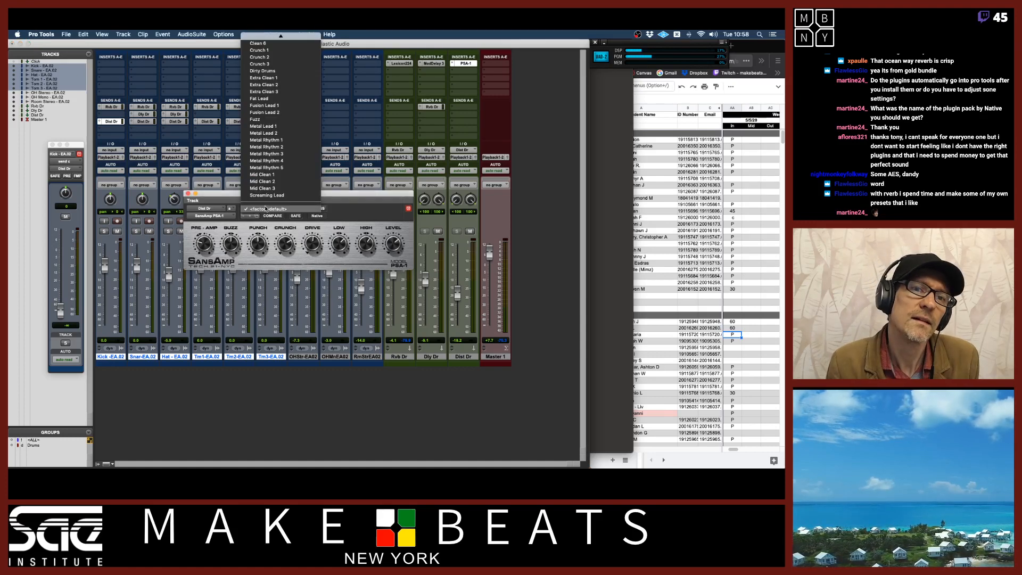
left_click(269, 64)
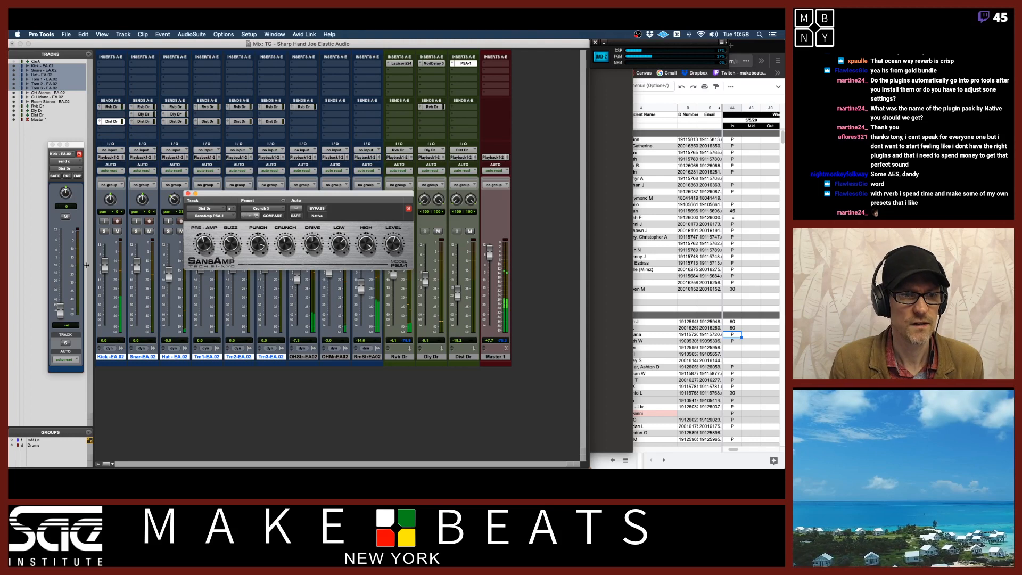
Set the drum tracks' Dist Dr send level to 0 dB
left_click(60, 310, "alt")
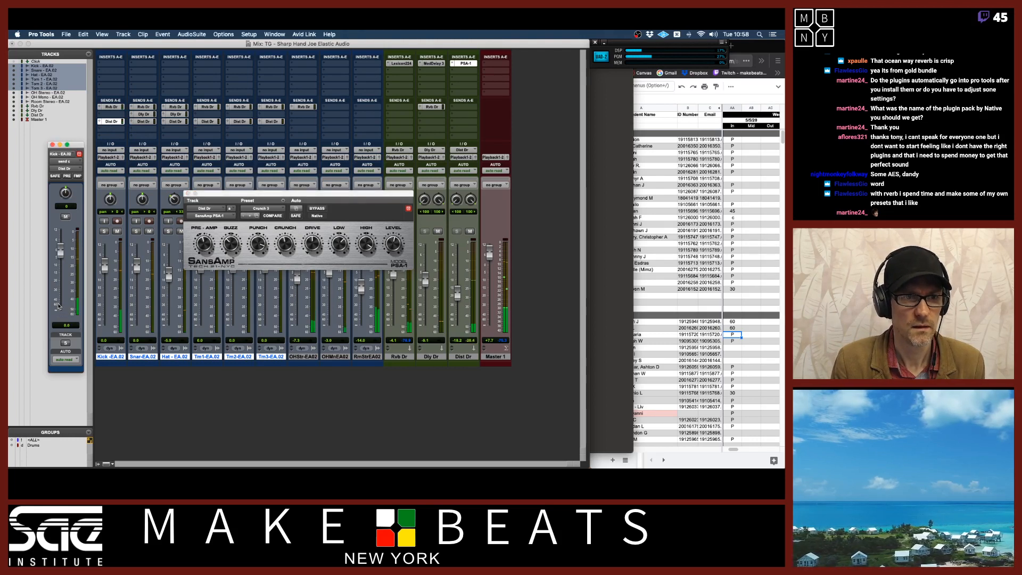
left_click(457, 293)
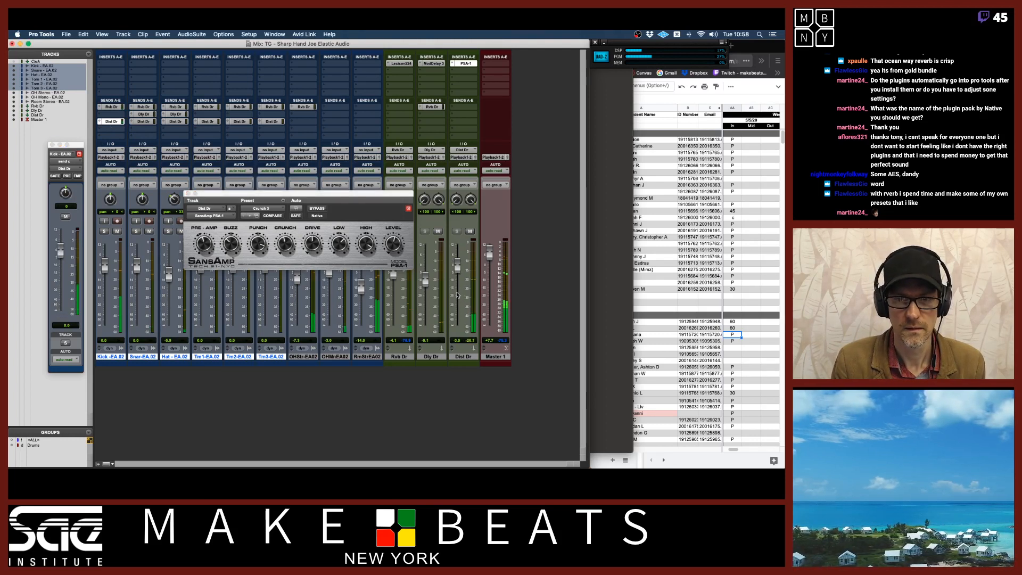
left_click(458, 292, "alt")
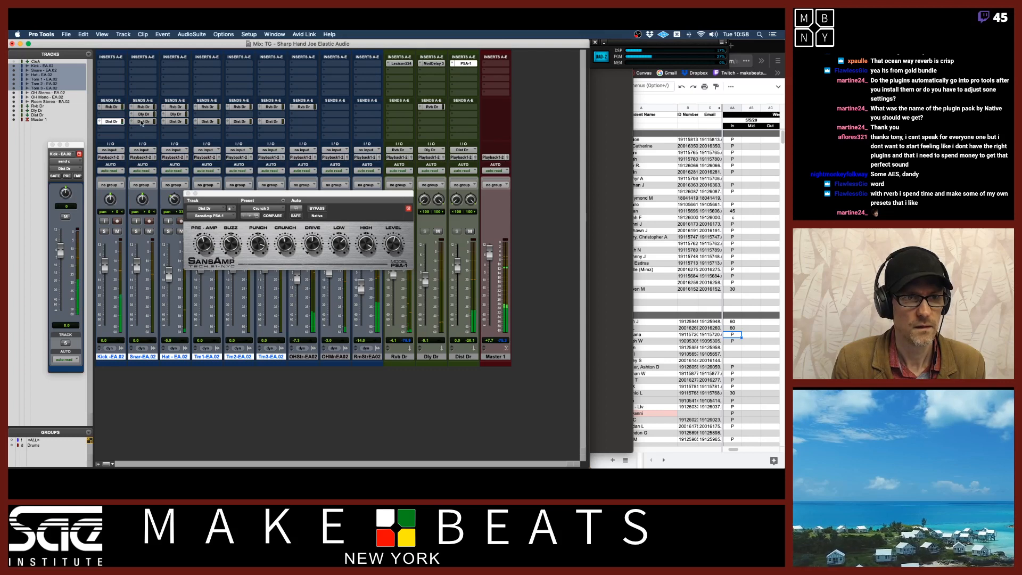
left_click(142, 122)
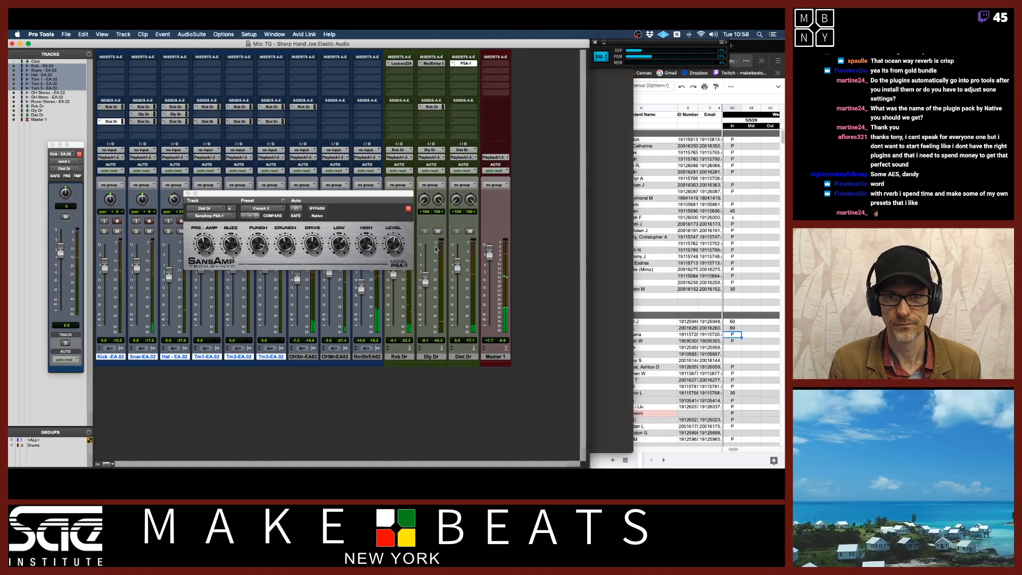
Step through the SansAmp presets to Fat Lead
left_click_drag(405, 195, 329, 211)
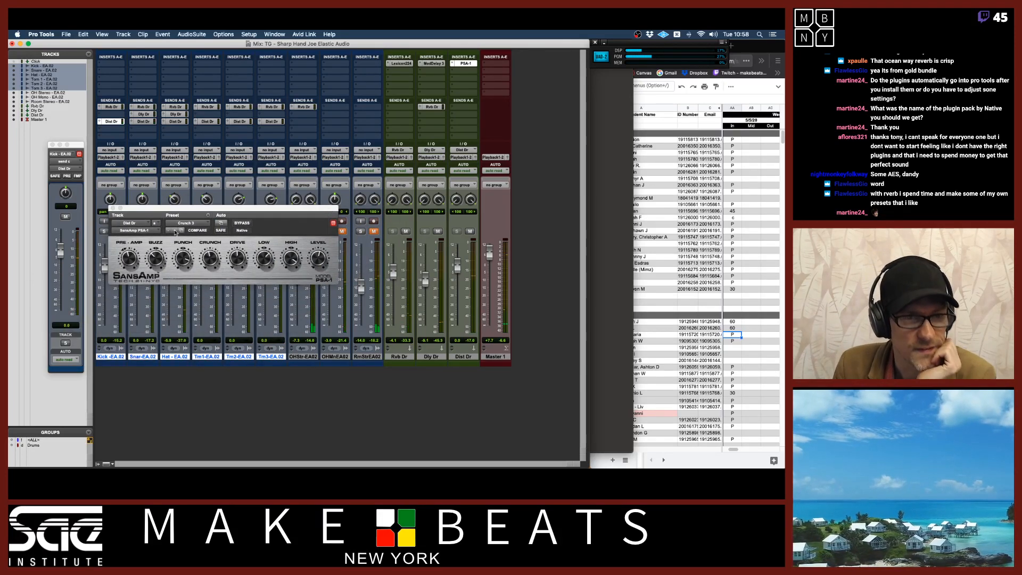
left_click(176, 231)
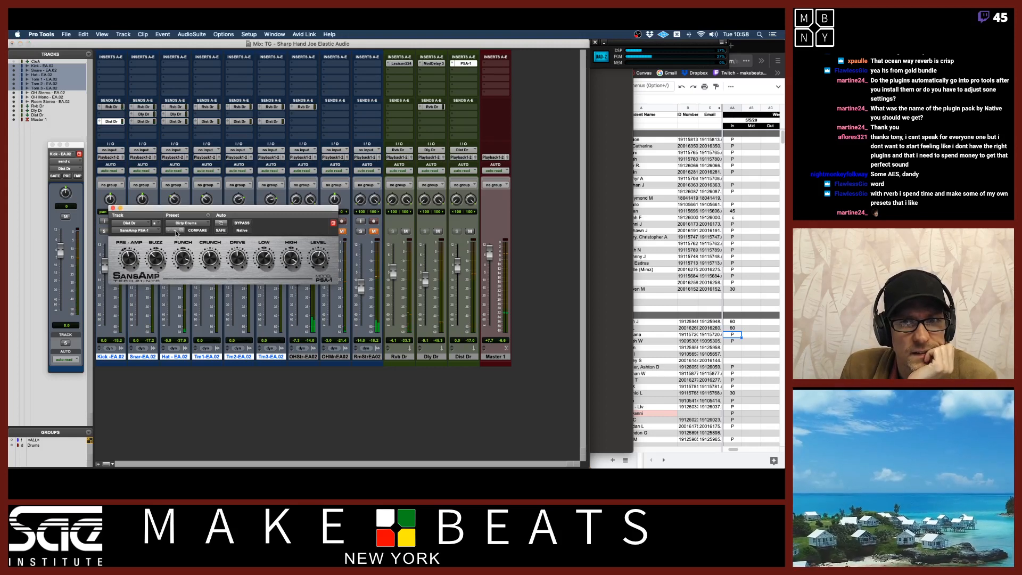
left_click(175, 231)
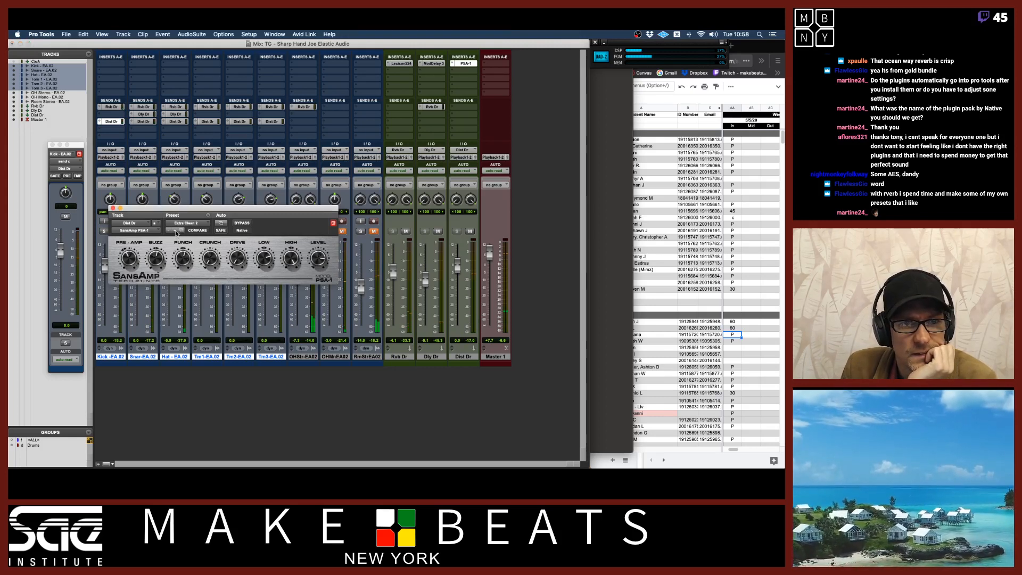
left_click(175, 231)
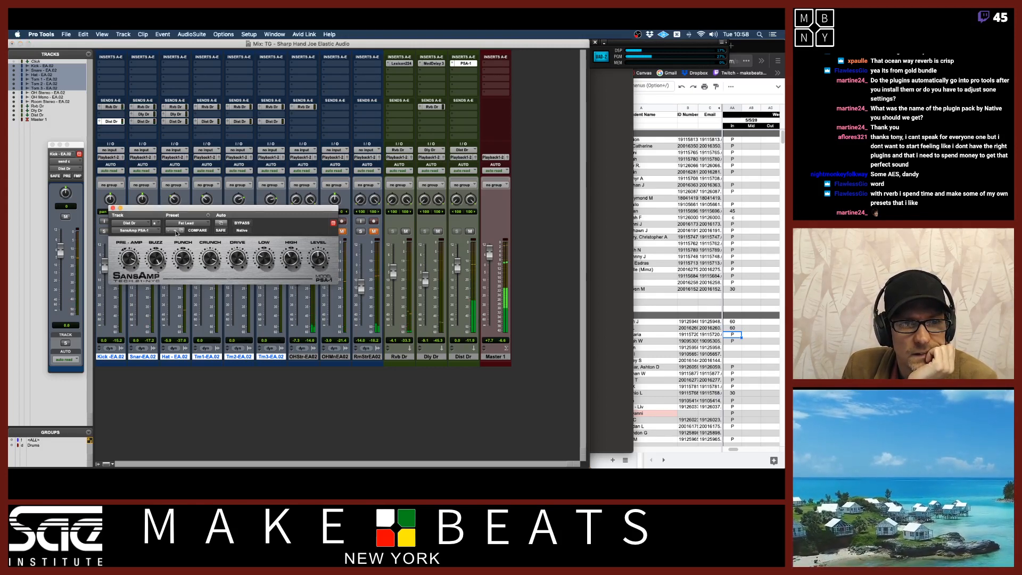
Adjust the Dist Dr return fader level while repositioning the plug-in window
left_click_drag(457, 264, 456, 328)
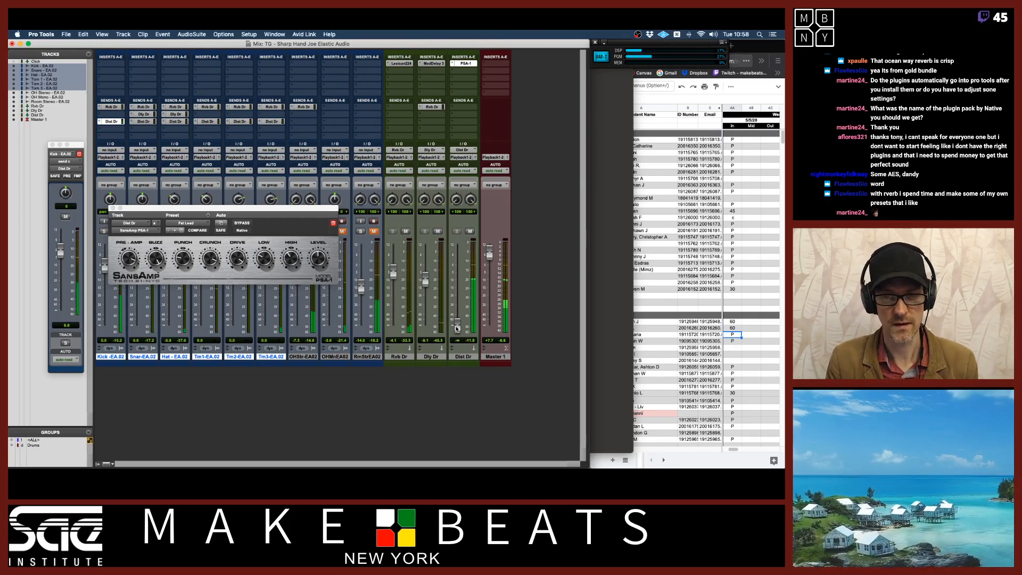
left_click_drag(457, 328, 456, 301)
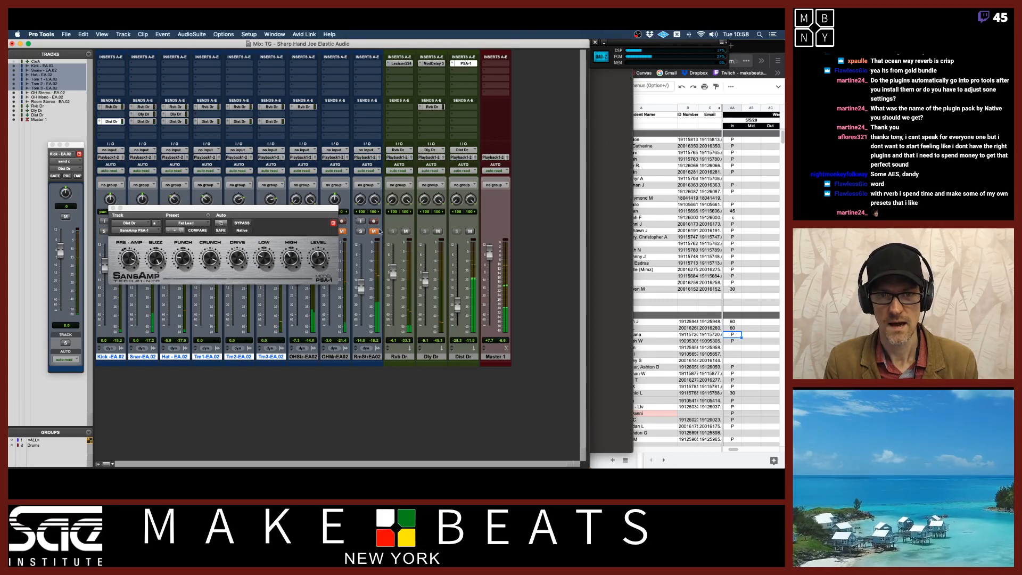
left_click_drag(330, 212, 255, 221)
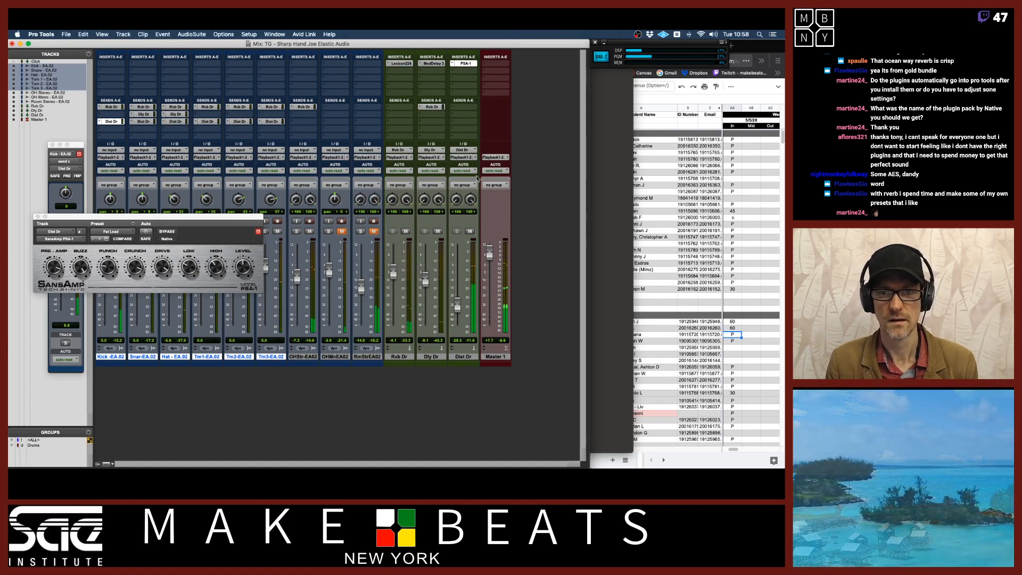
left_click_drag(456, 302, 457, 304)
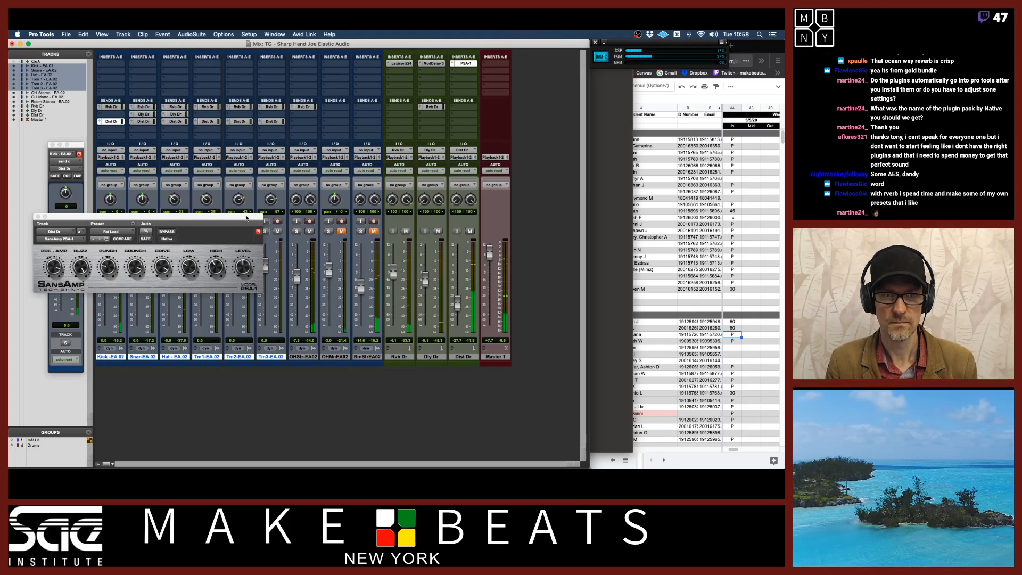
left_click_drag(246, 218, 311, 210)
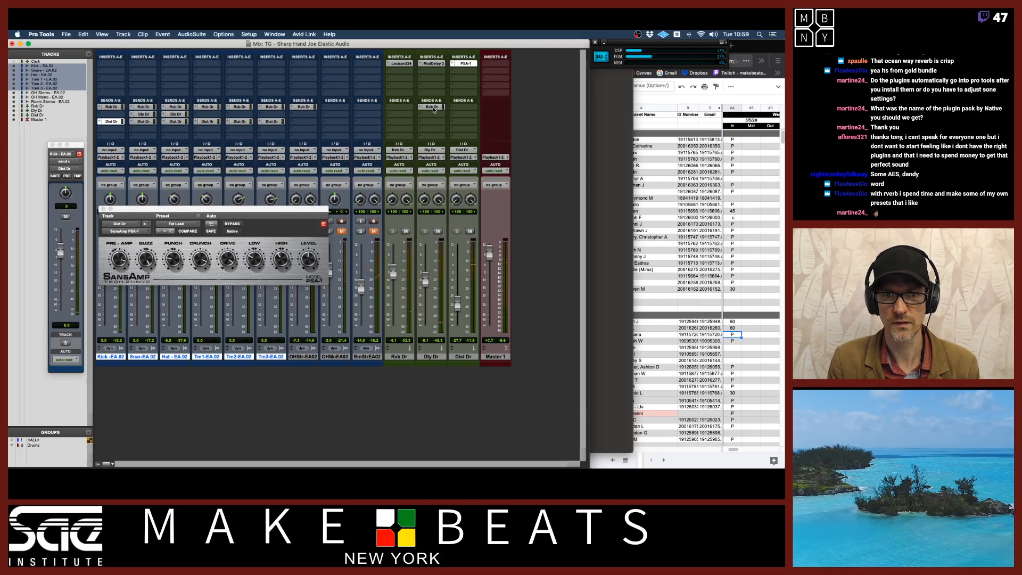
Add a Rvb Dr send to the Dist Dr aux track and open its send window
left_click_drag(433, 110, 454, 111)
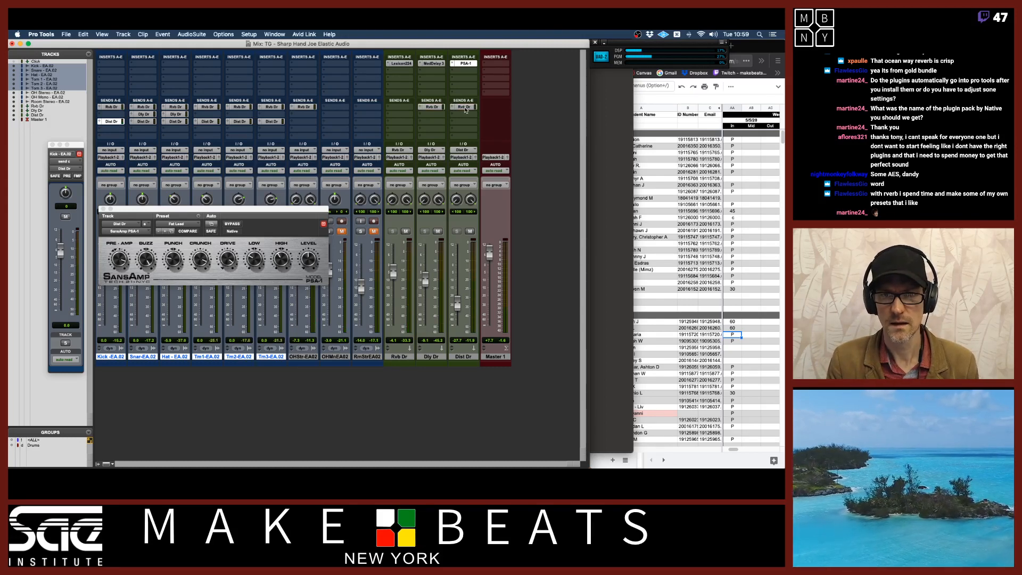
left_click(465, 107)
left_click(466, 81)
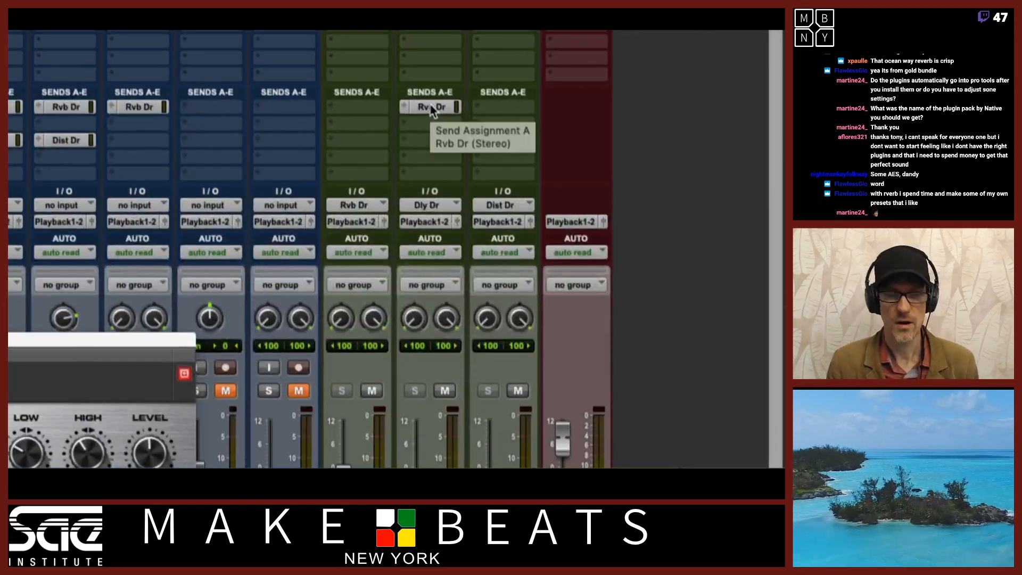
left_click_drag(486, 110, 489, 111)
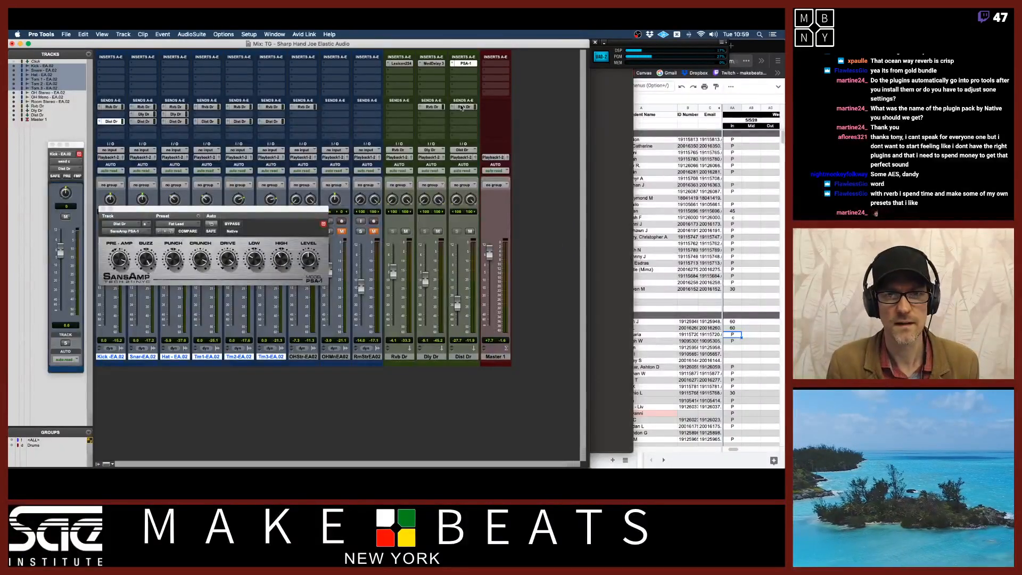
left_click(498, 106)
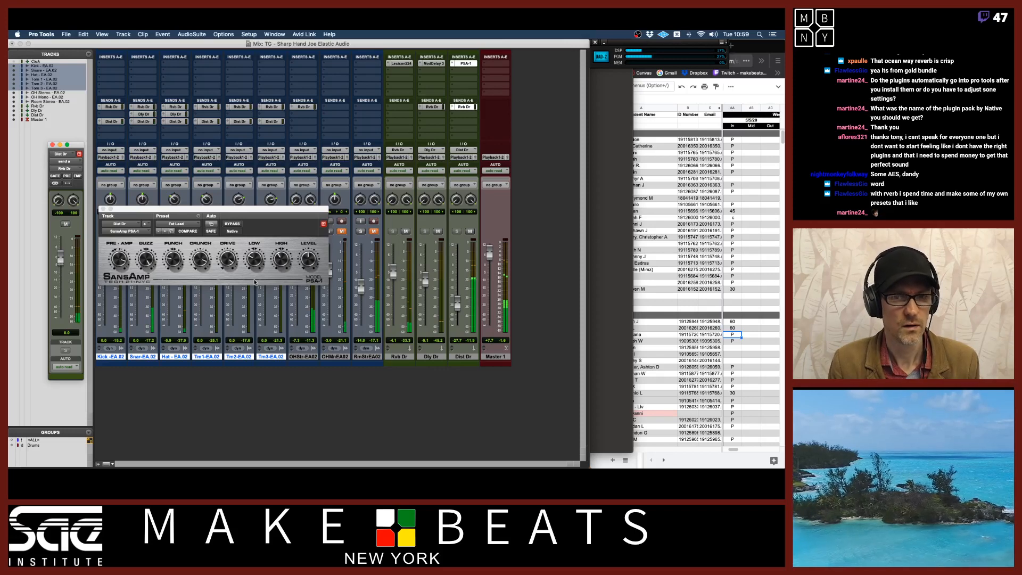
Rebalance the Dist Dr fader, then close the SansAmp plug-in and send windows
left_click_drag(457, 304, 459, 274)
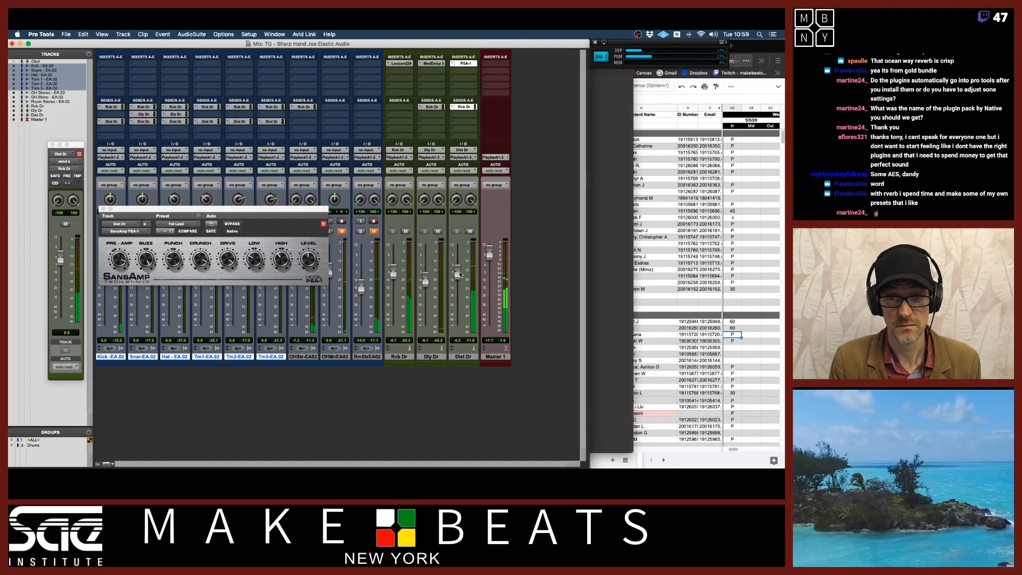
left_click_drag(460, 274, 458, 300)
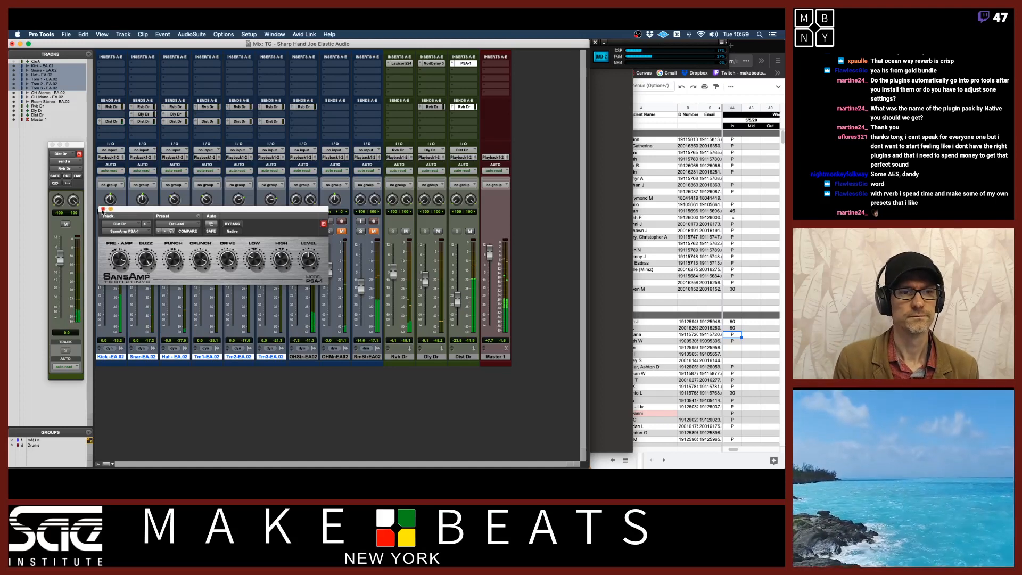
left_click(103, 209)
left_click_drag(457, 299, 457, 305)
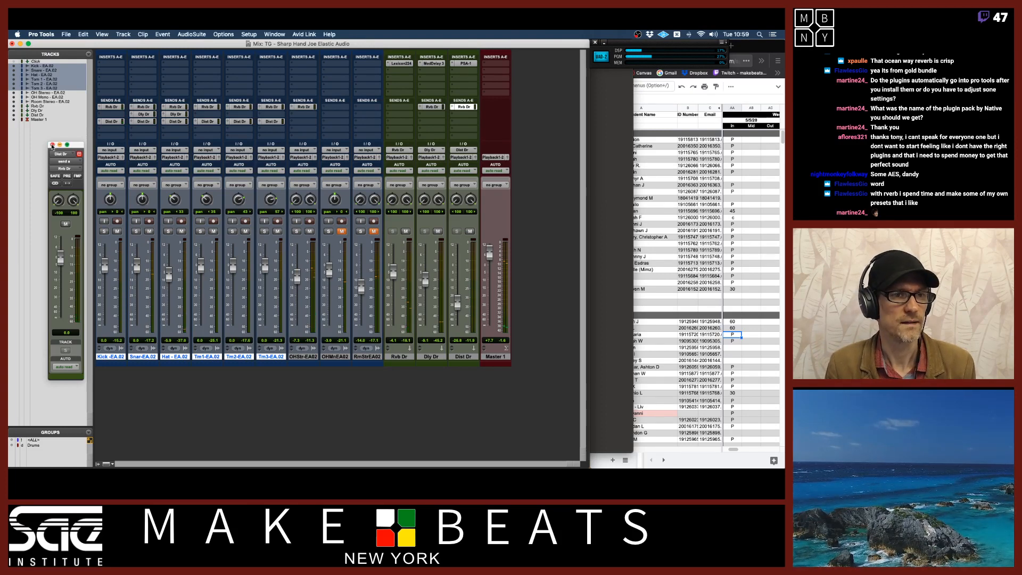
left_click(51, 144)
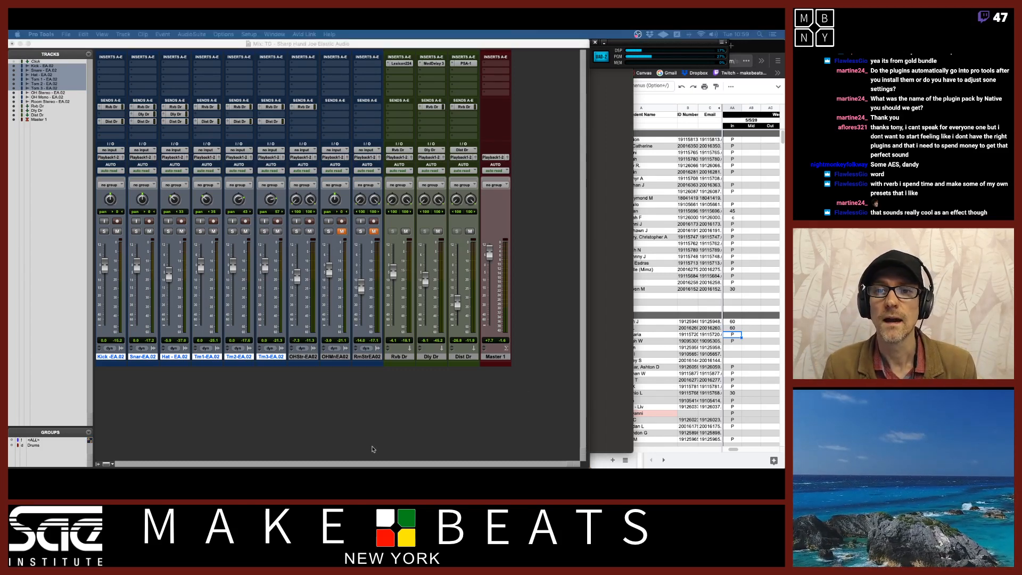
Insert the MicroShift (stereo) plug-in on the Dist Dr aux track's next insert slot
left_click(469, 82)
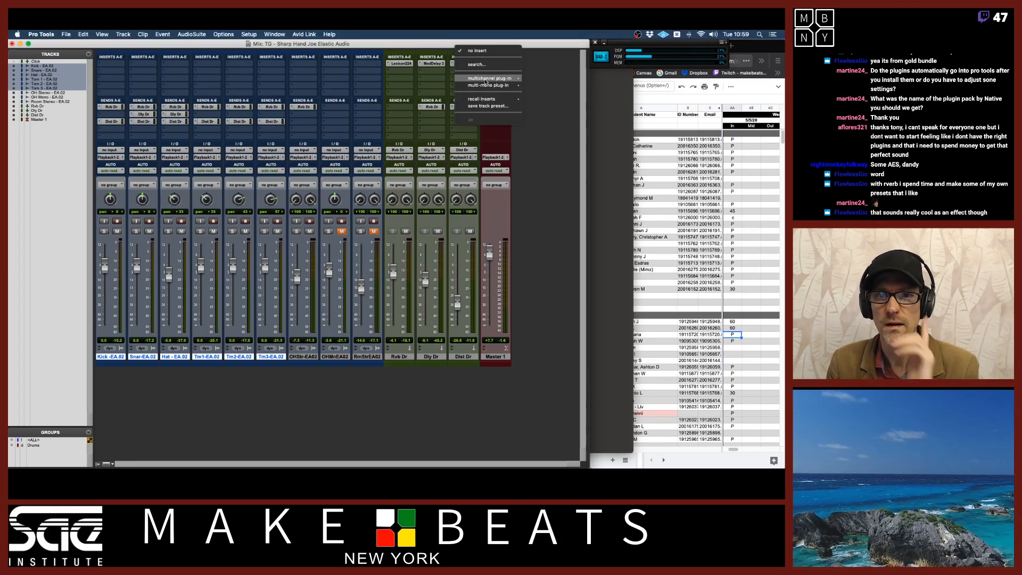
mouse_move(487, 80)
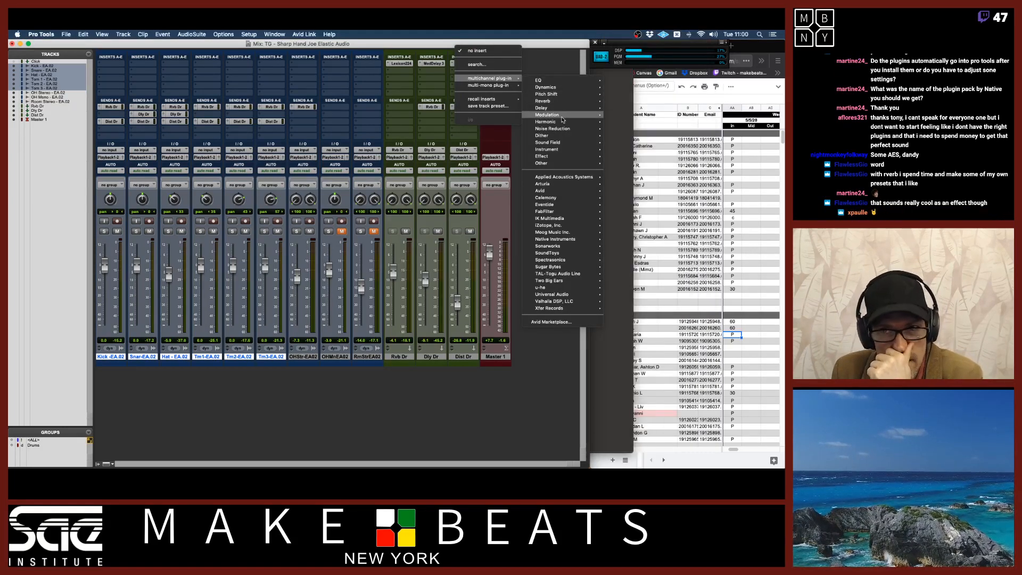
mouse_move(561, 115)
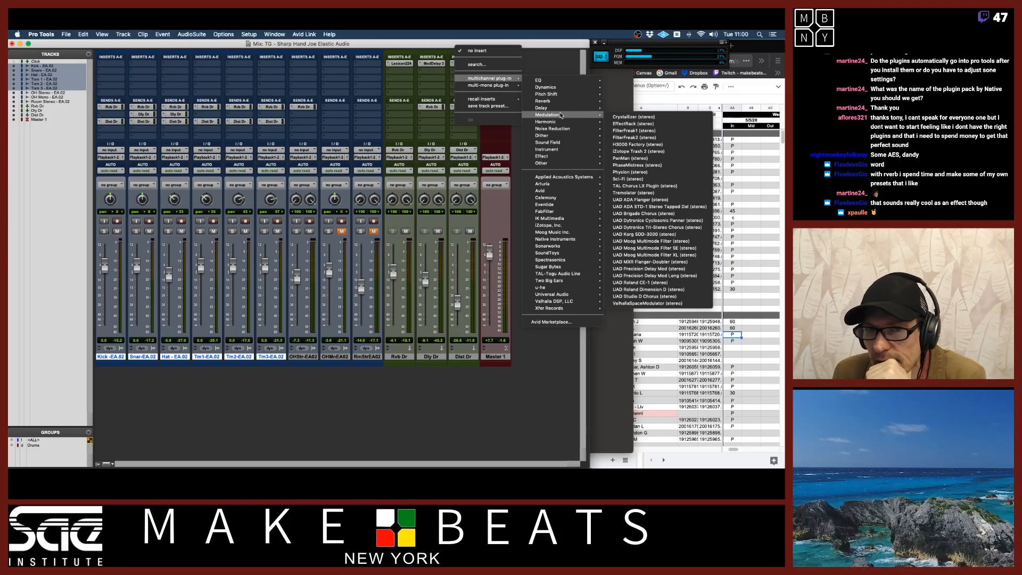
mouse_move(544, 160)
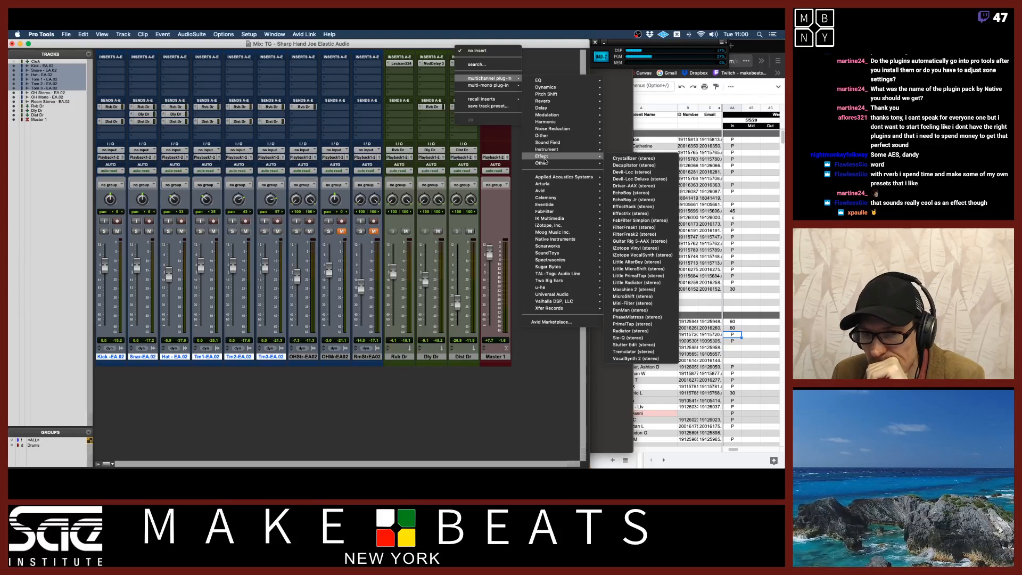
left_click(656, 297)
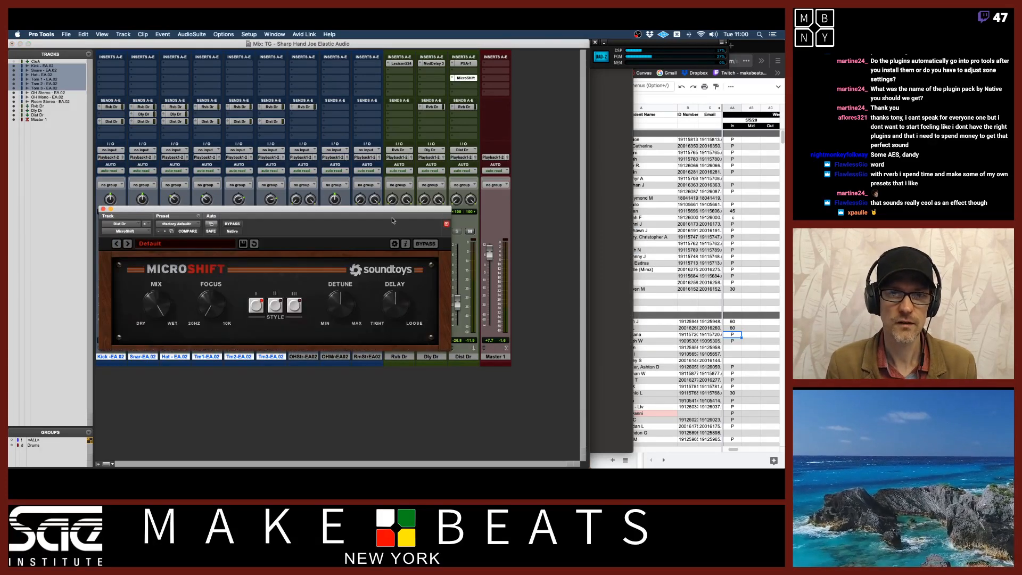
left_click_drag(392, 211, 374, 205)
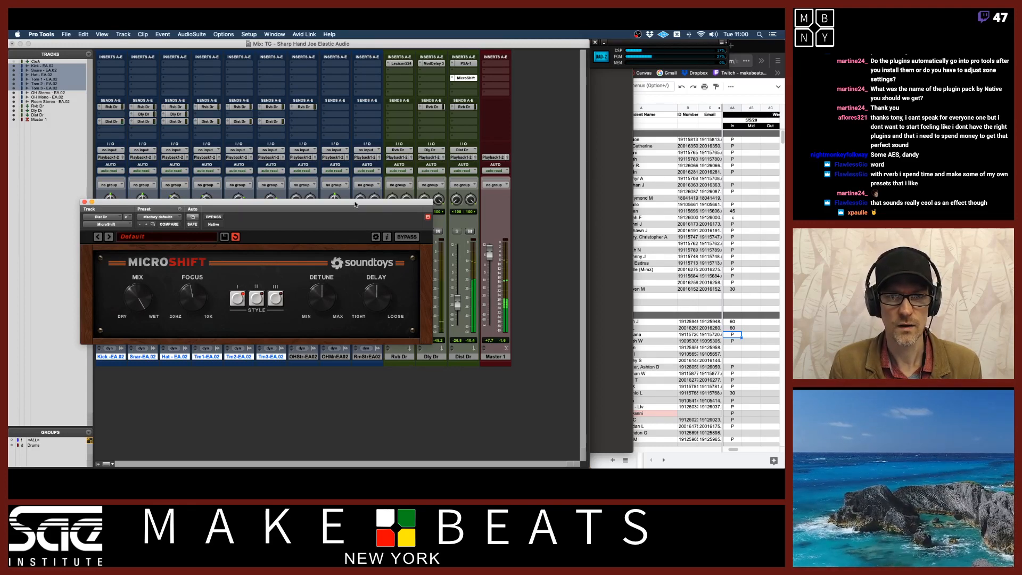
left_click_drag(355, 203, 361, 222)
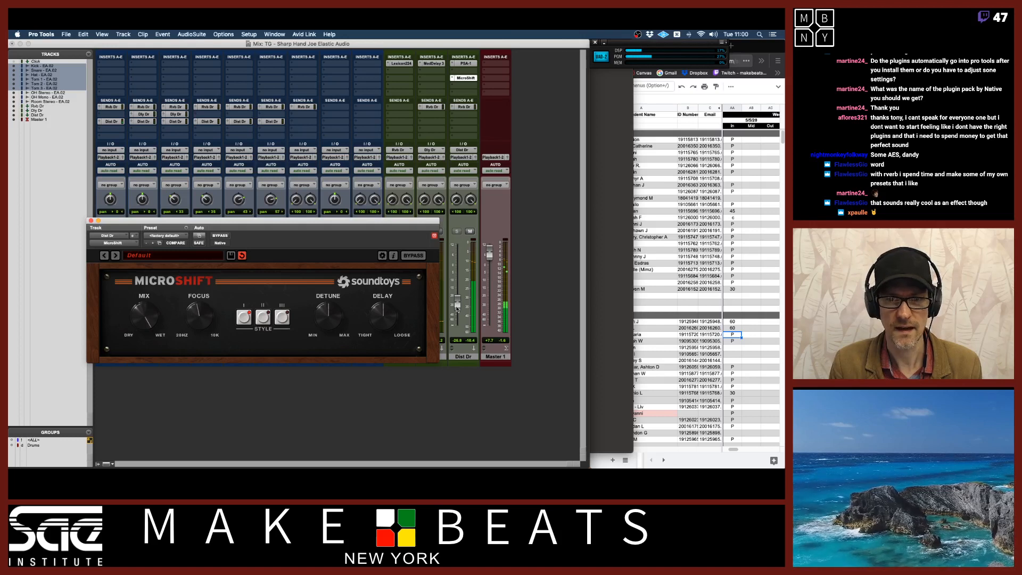
Adjust the MicroShift Focus knob and the Dist Dr fader level, then close the plug-in window
mouse_move(457, 305)
left_mouse_down()
mouse_move(456, 283)
mouse_move(457, 307)
left_mouse_up()
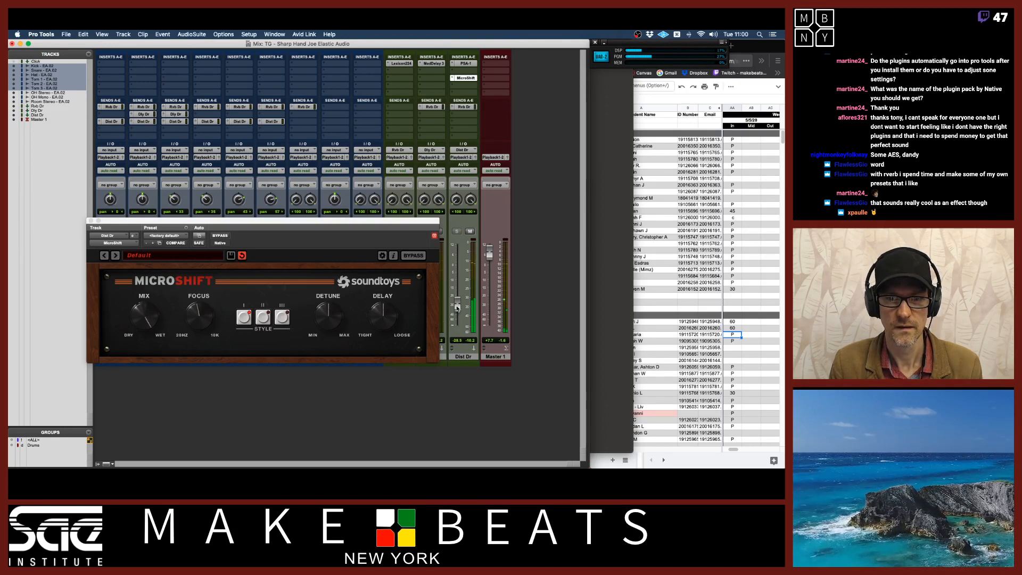
left_click_drag(110, 224, 97, 223)
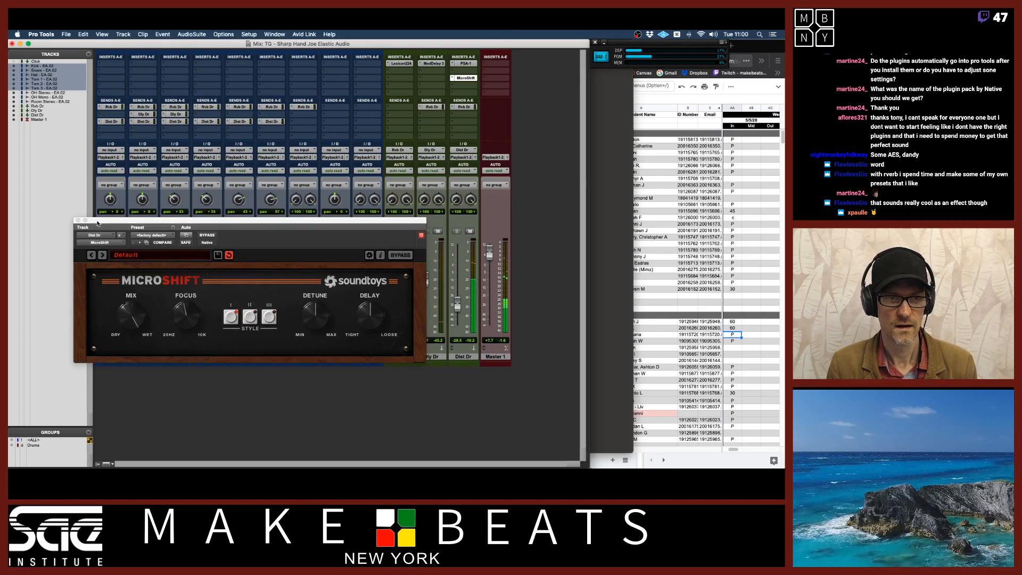
left_click_drag(187, 311, 186, 304)
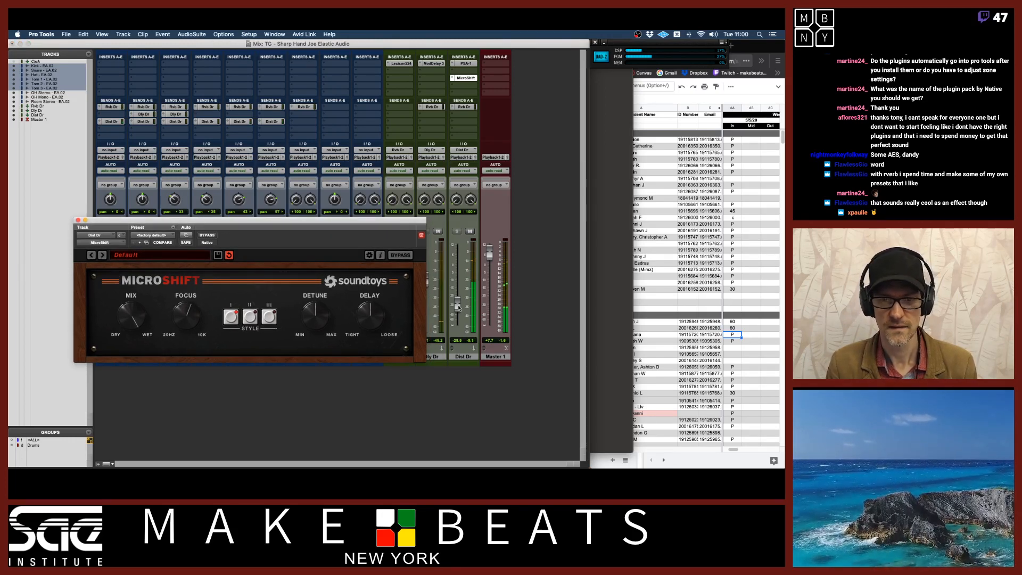
left_click_drag(457, 304, 457, 289)
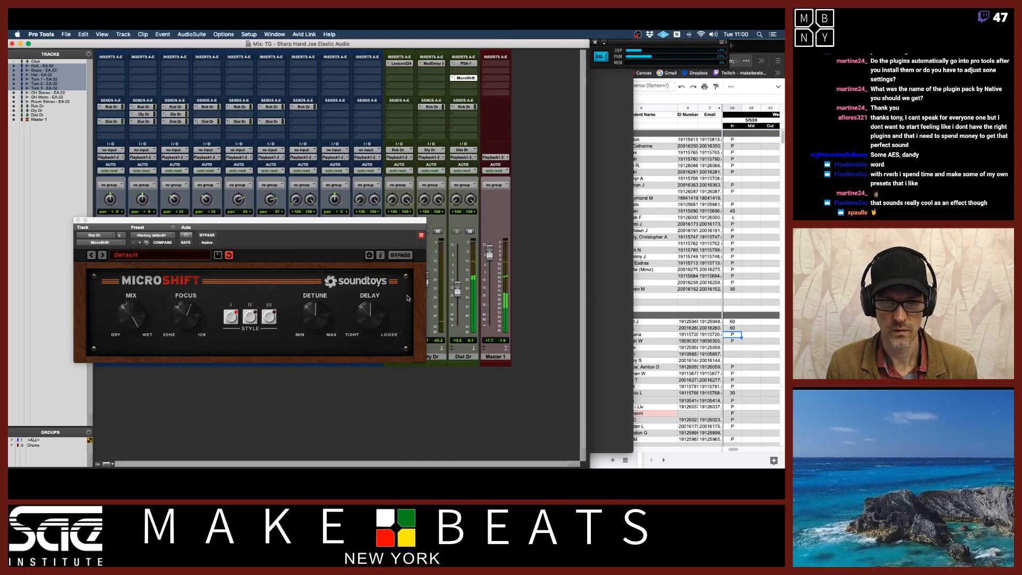
left_click(188, 321)
mouse_move(188, 321)
left_mouse_down()
mouse_move(186, 300)
mouse_move(187, 321)
left_mouse_up()
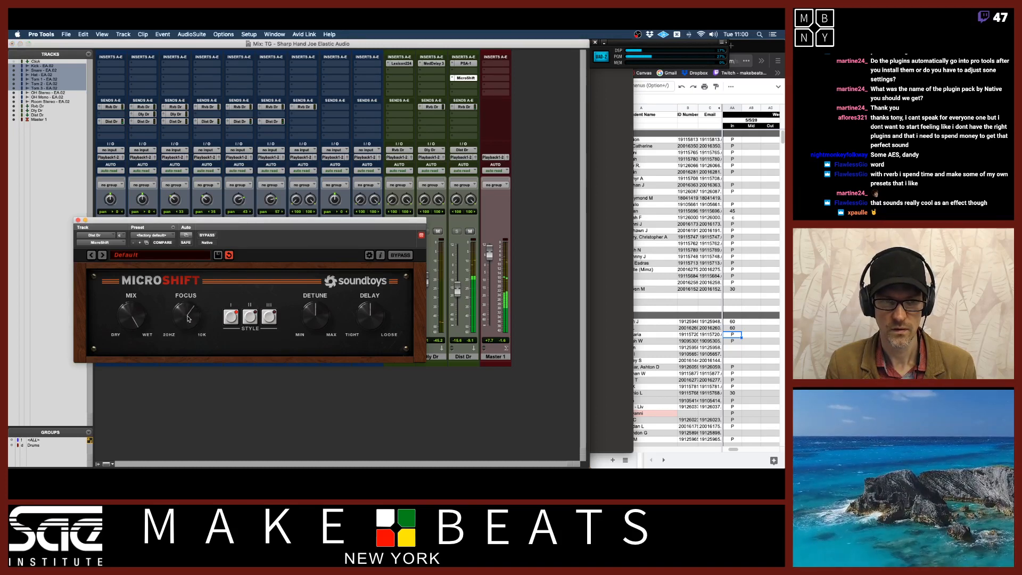
left_click_drag(457, 289, 458, 306)
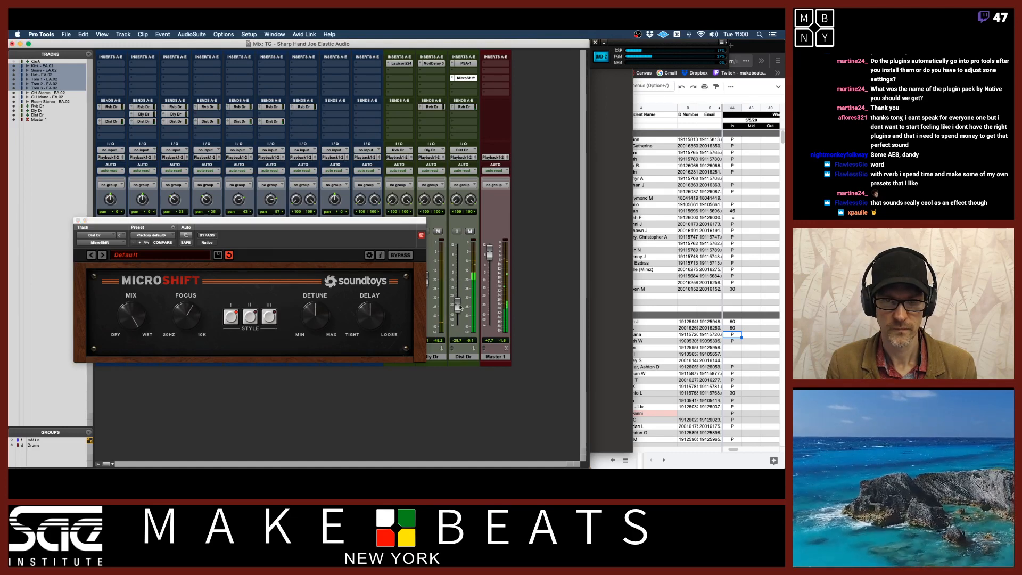
left_click(78, 221)
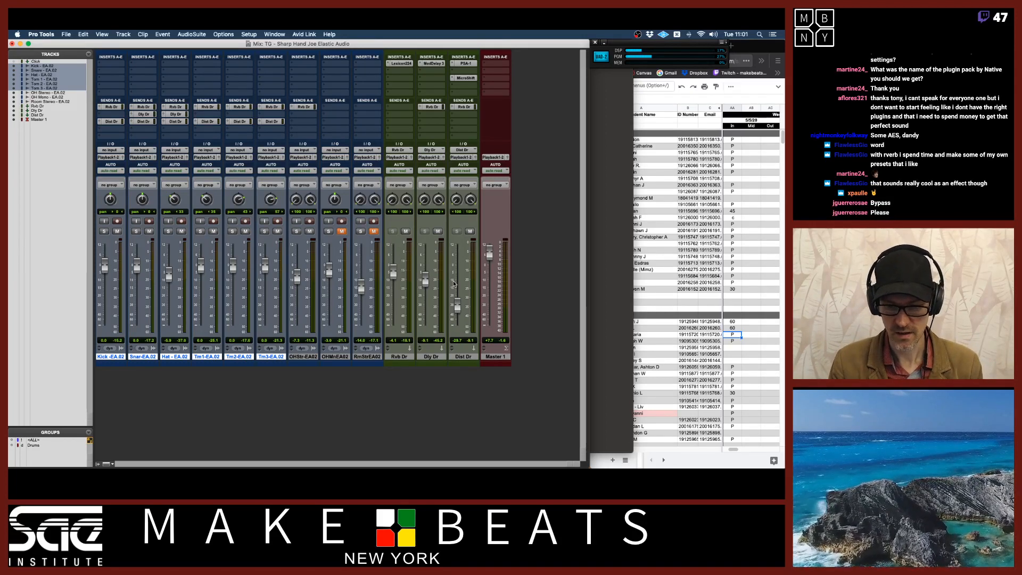
Toggle solo on the Dist Dr track repeatedly to audition the distortion return
left_click(470, 231)
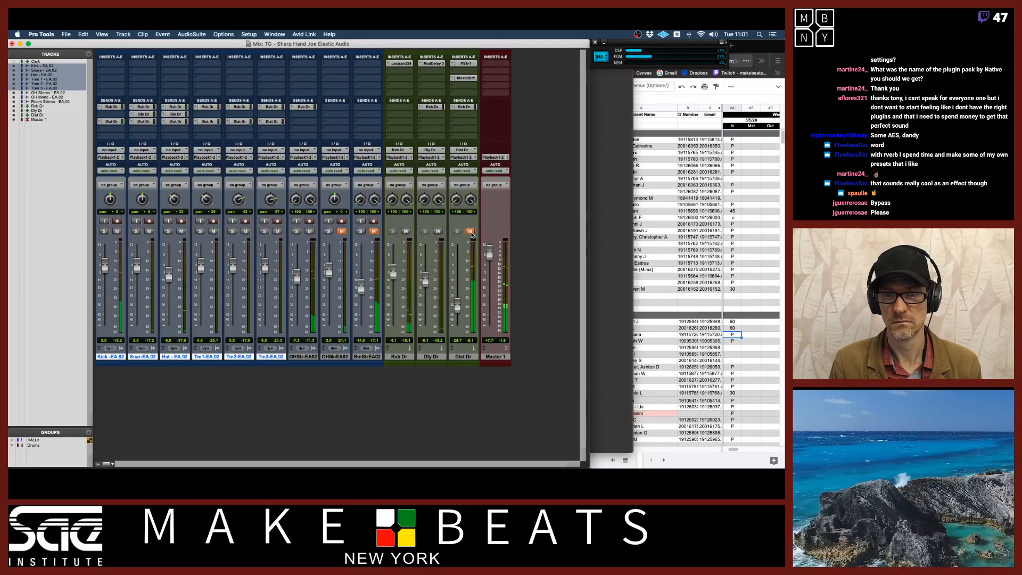
left_click(470, 232)
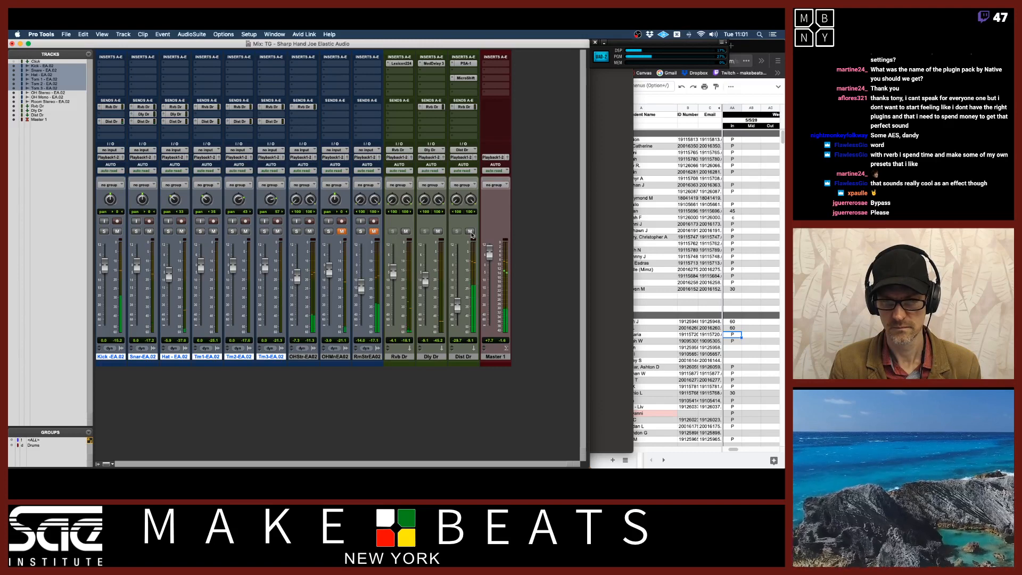
left_click(471, 231)
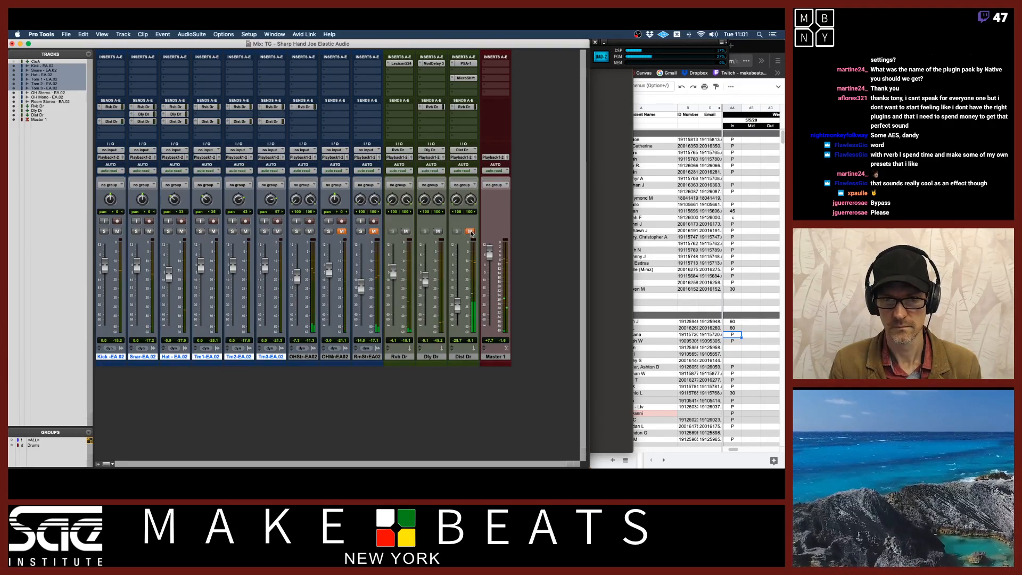
left_click(471, 231)
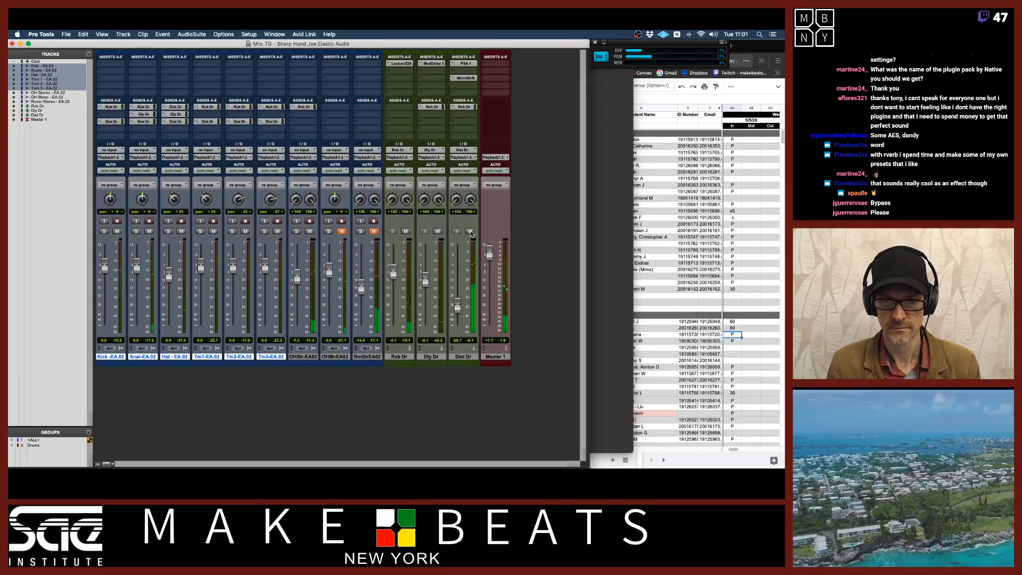
left_click(470, 232)
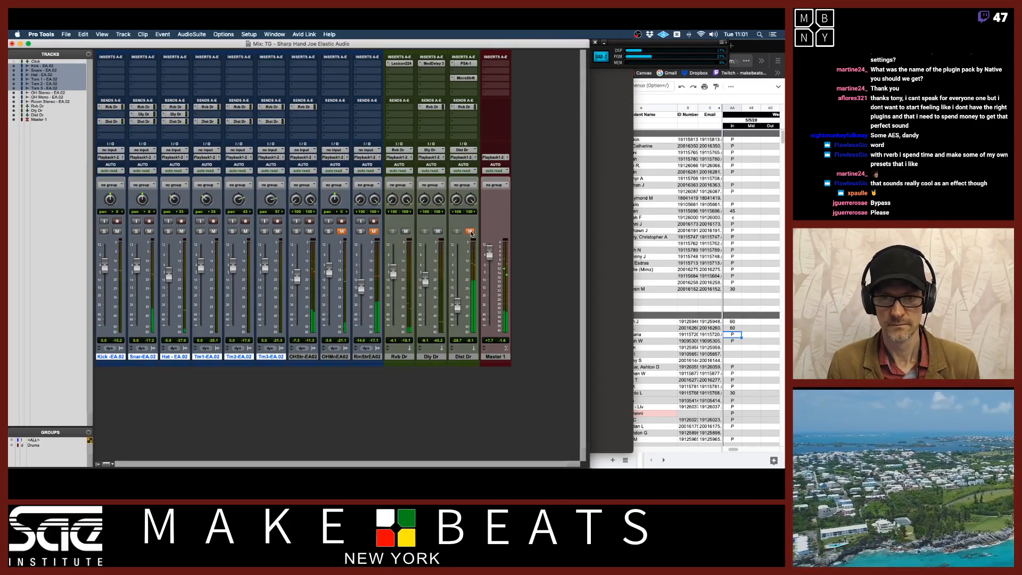
left_click(471, 233)
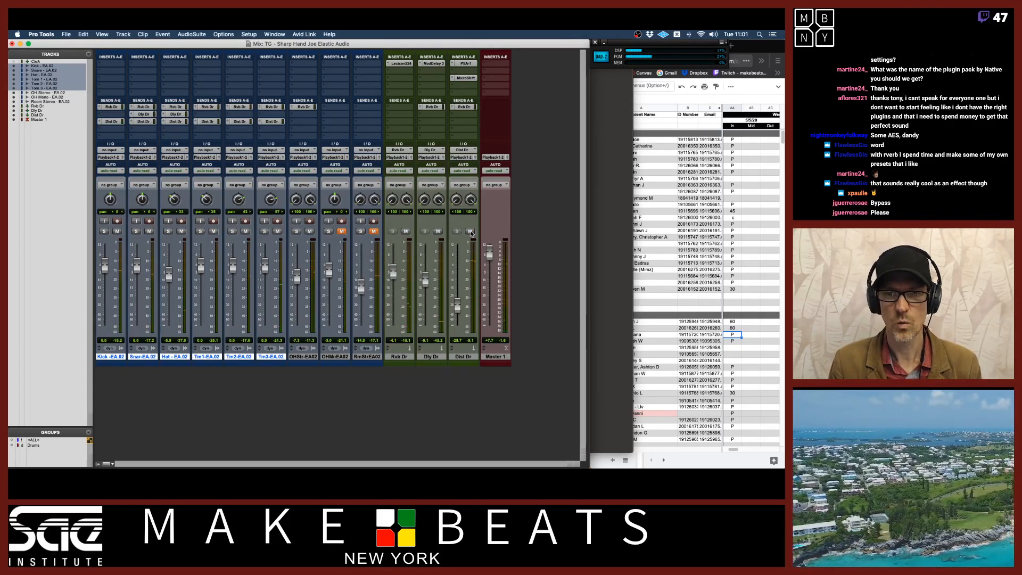
left_click(470, 232)
left_click(471, 232)
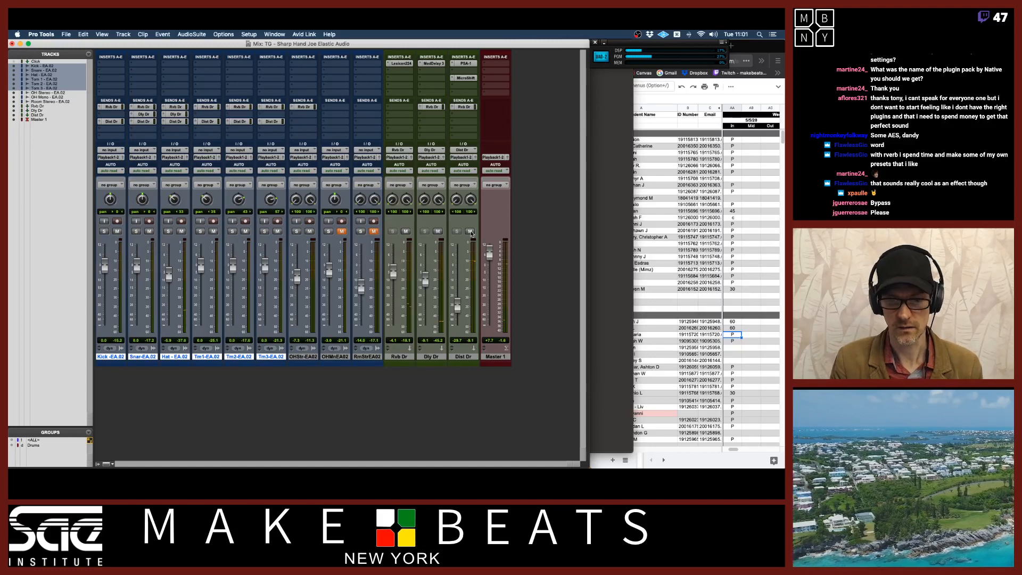